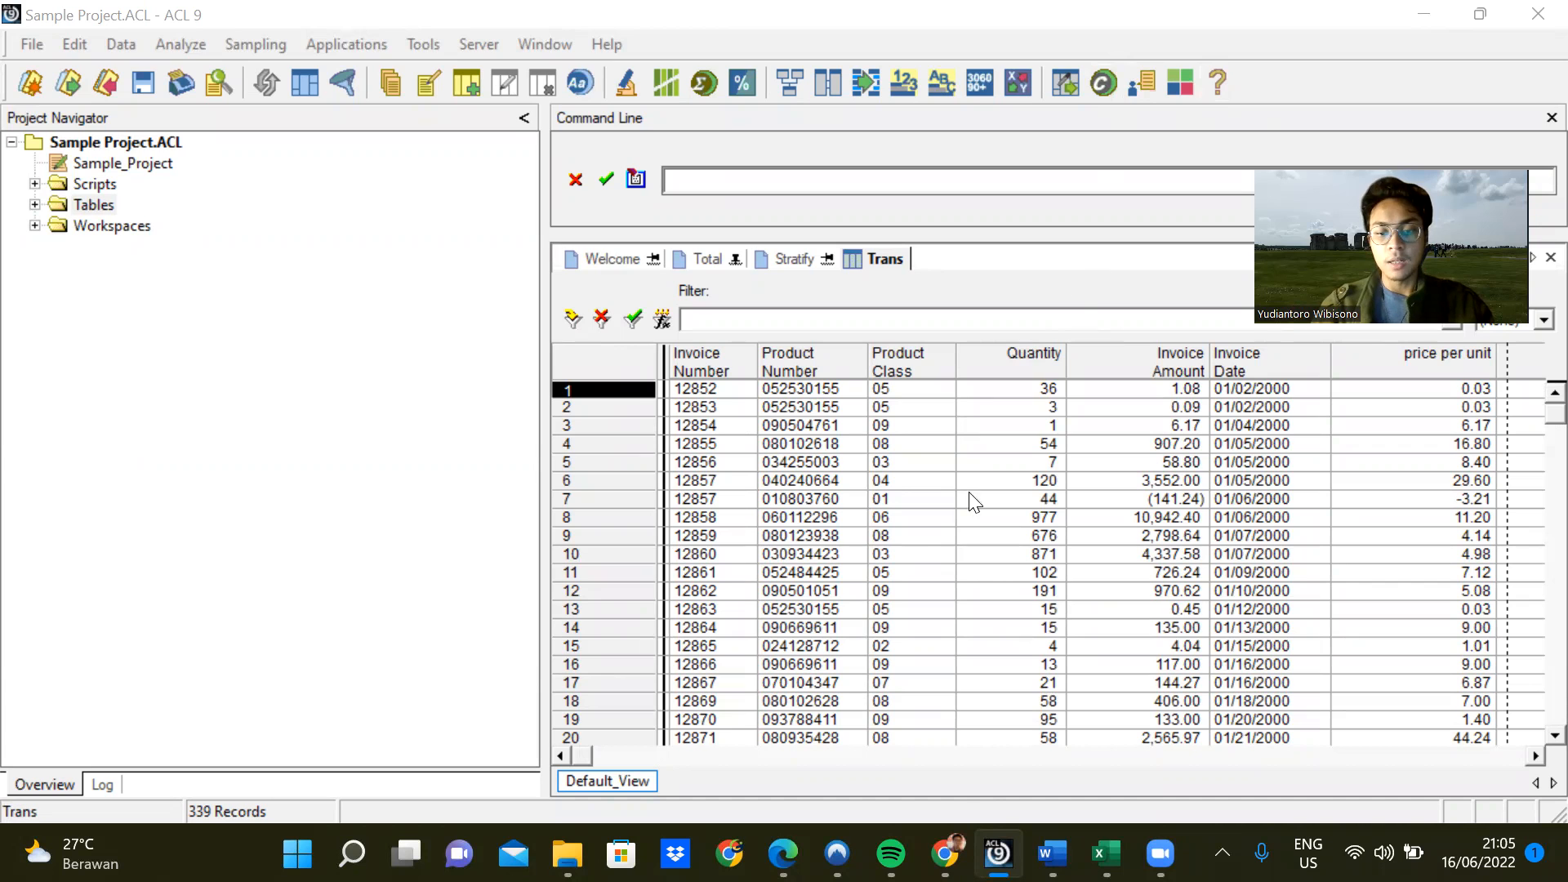
# Switch to the Final Exam - ACL Cases document in Chrome and read the first Accounts Receivable task.
pyautogui.moveTo(945, 854)
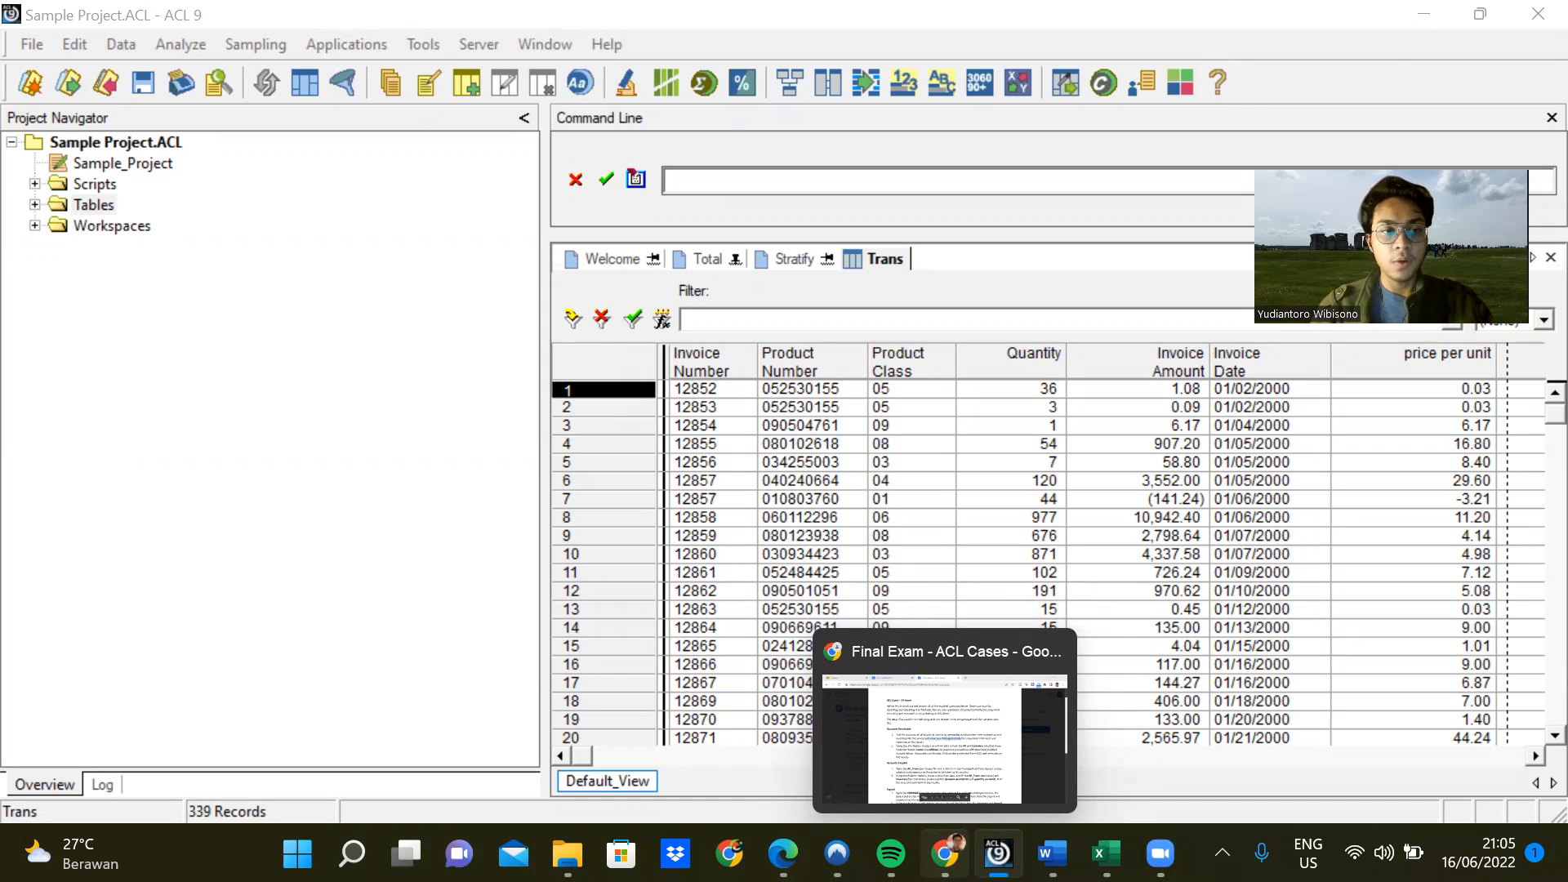
pyautogui.click(855, 705)
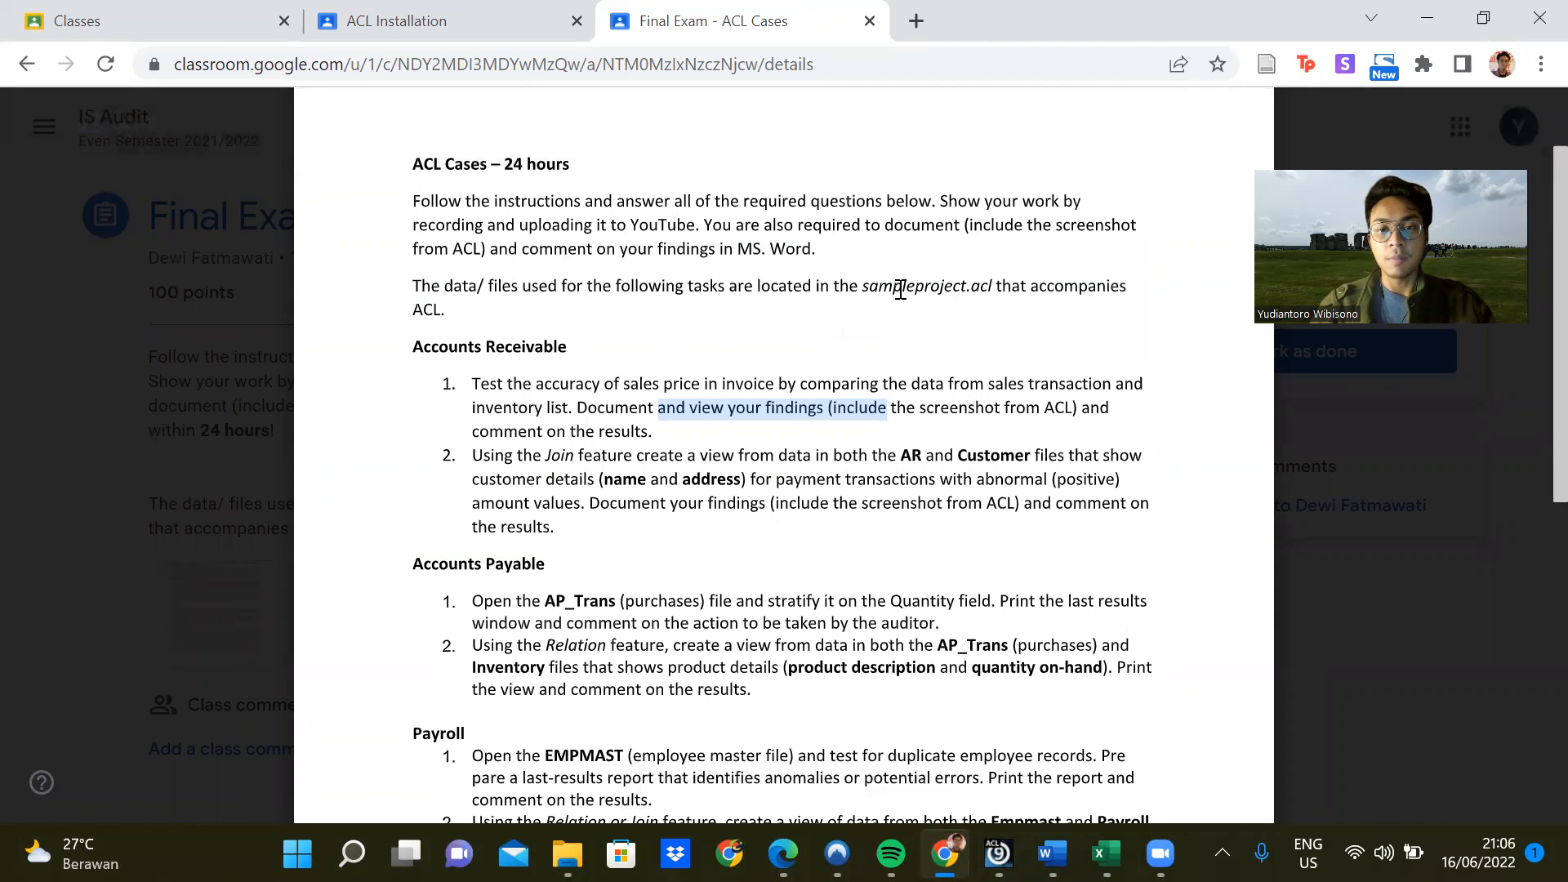
pyautogui.moveTo(836, 287); pyautogui.dragTo(992, 285)
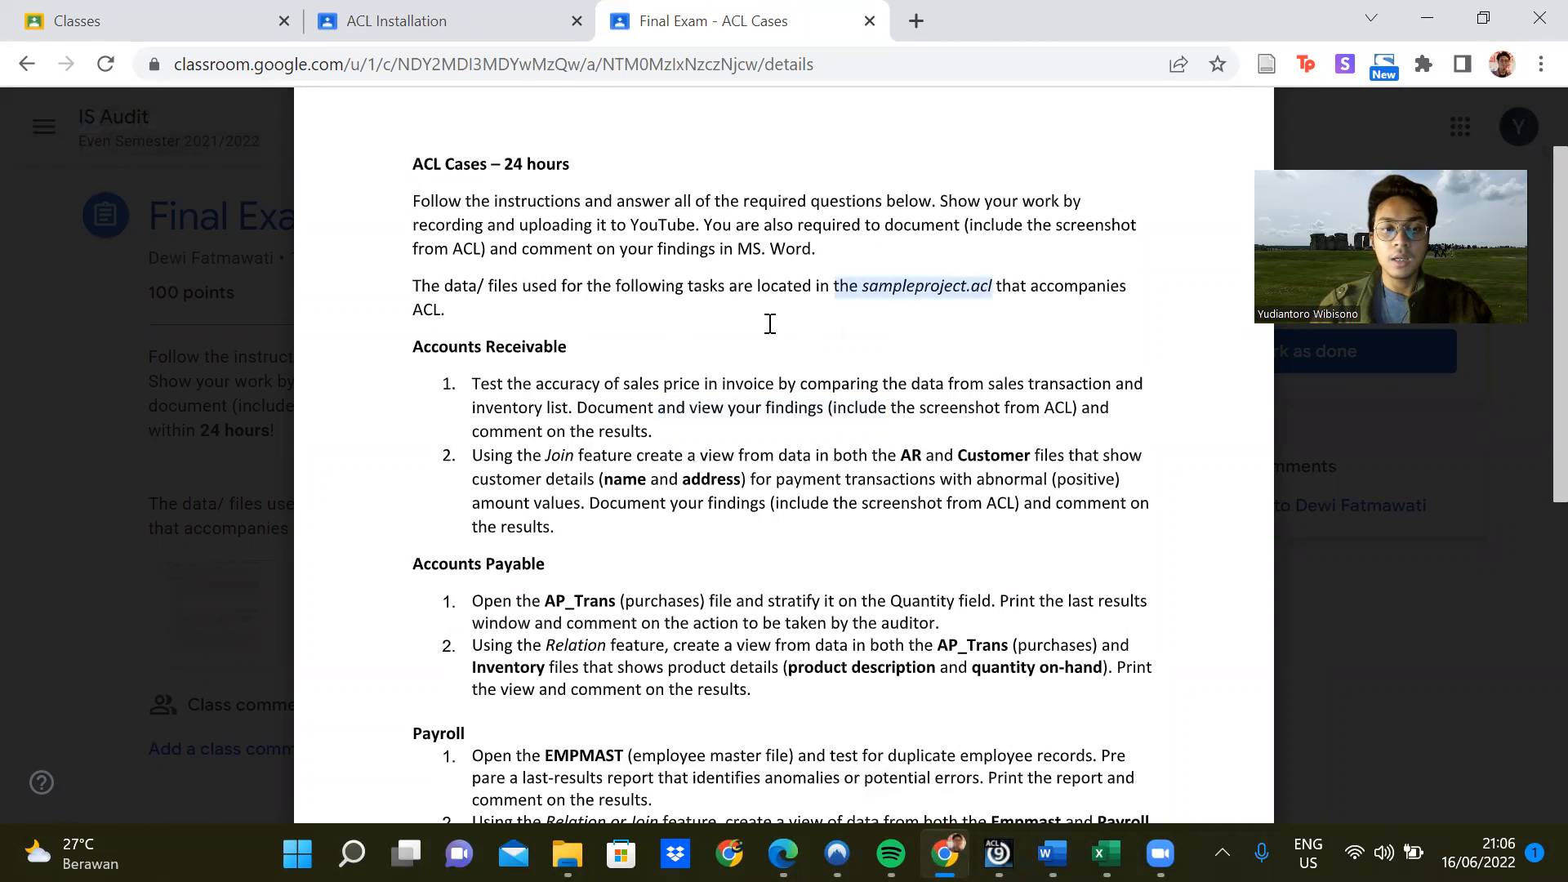
pyautogui.scroll(-1, 770, 323)
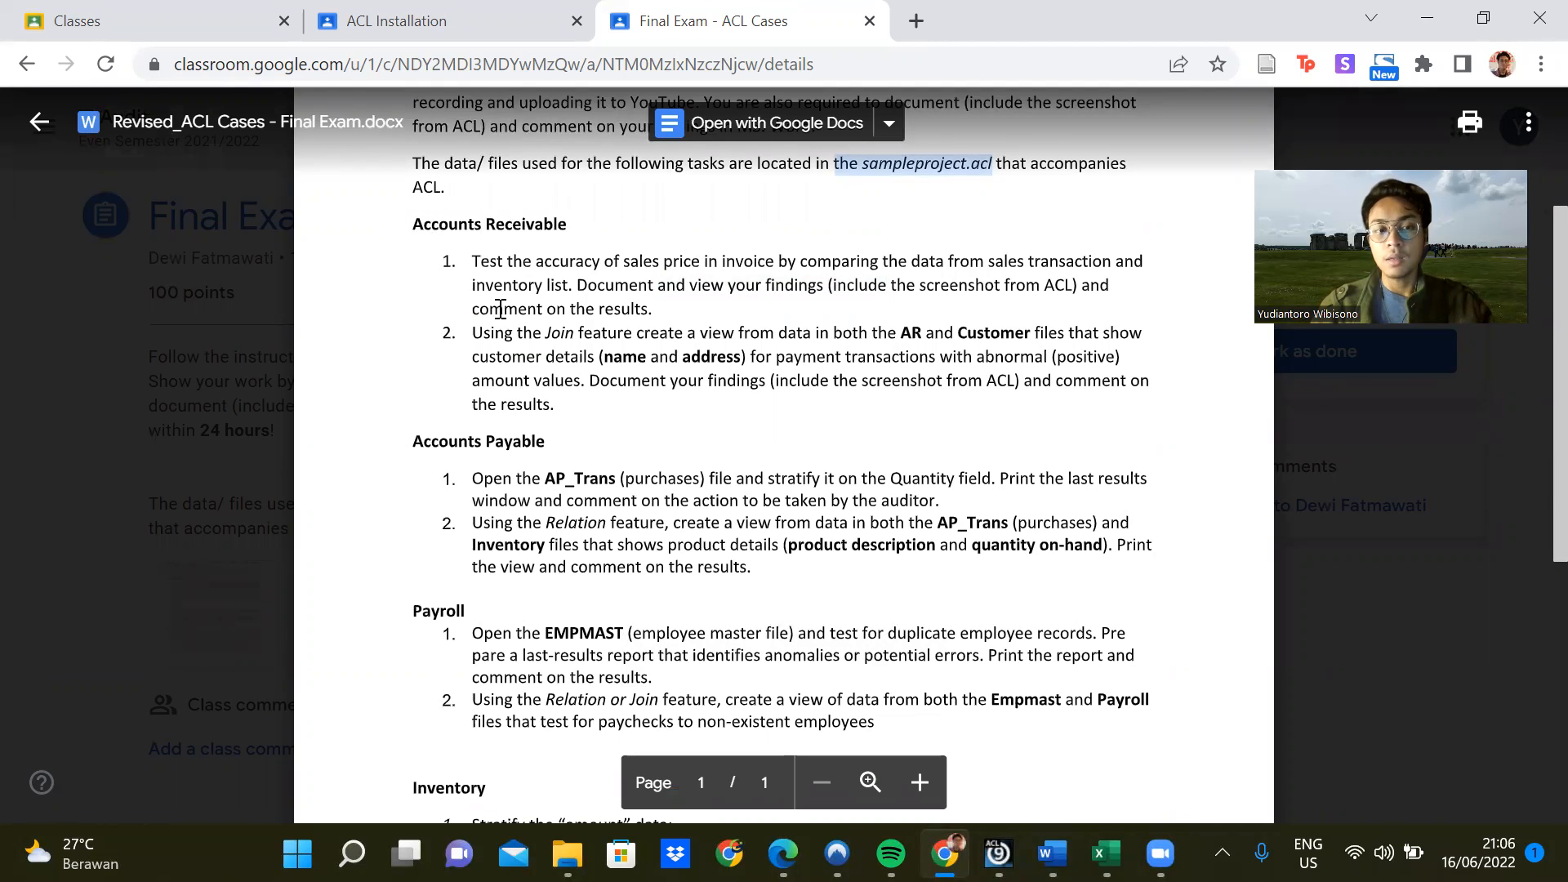
pyautogui.moveTo(473, 261); pyautogui.dragTo(788, 261)
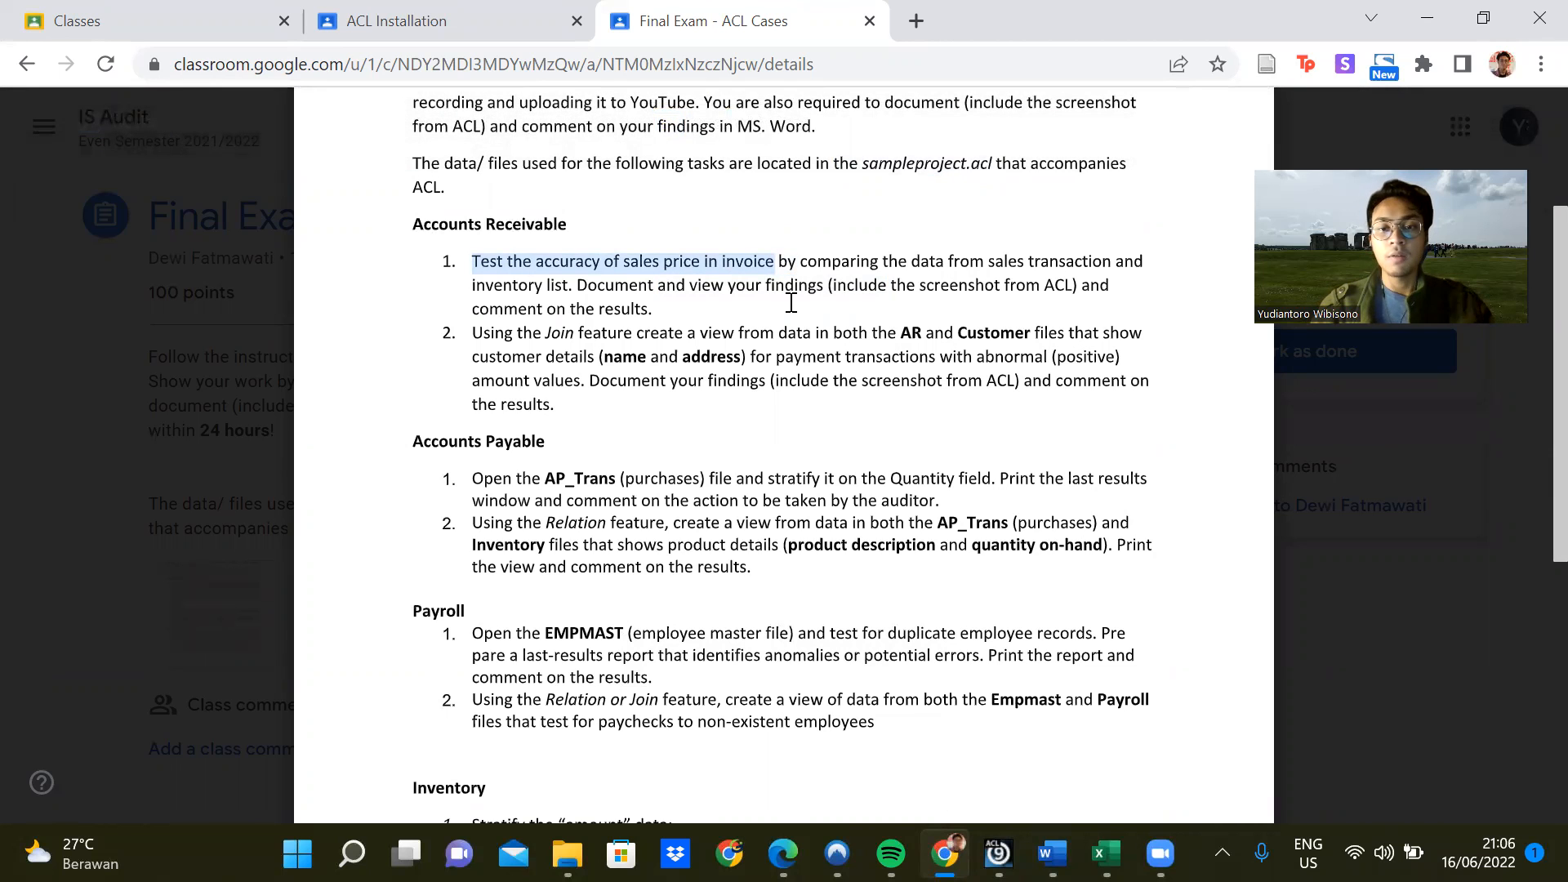
pyautogui.moveTo(497, 288); pyautogui.dragTo(839, 291)
pyautogui.click(709, 312)
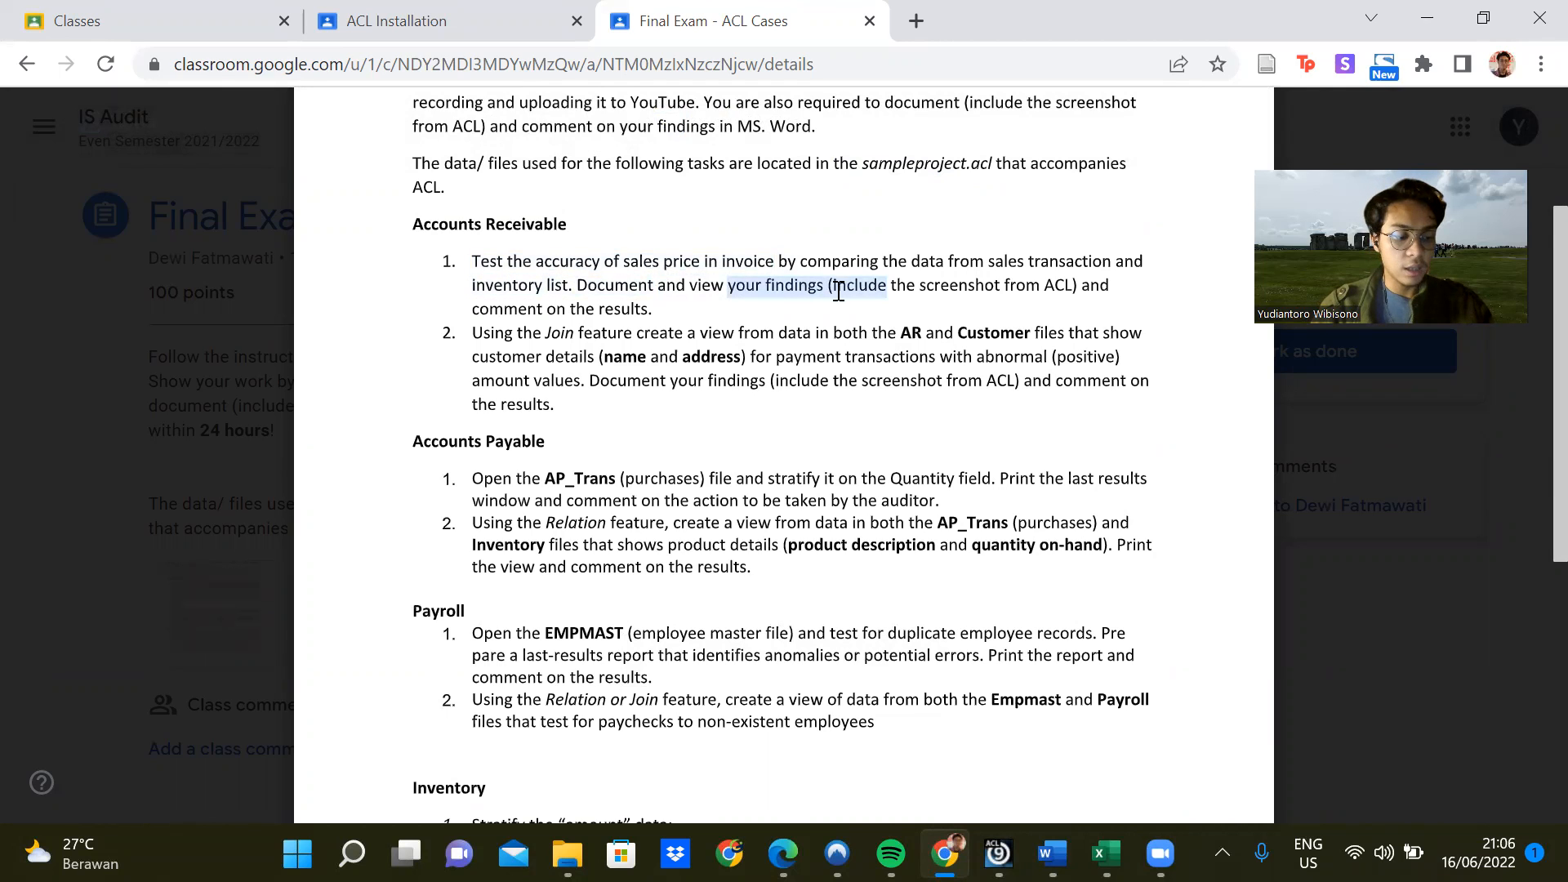
pyautogui.moveTo(1078, 288); pyautogui.dragTo(889, 287)
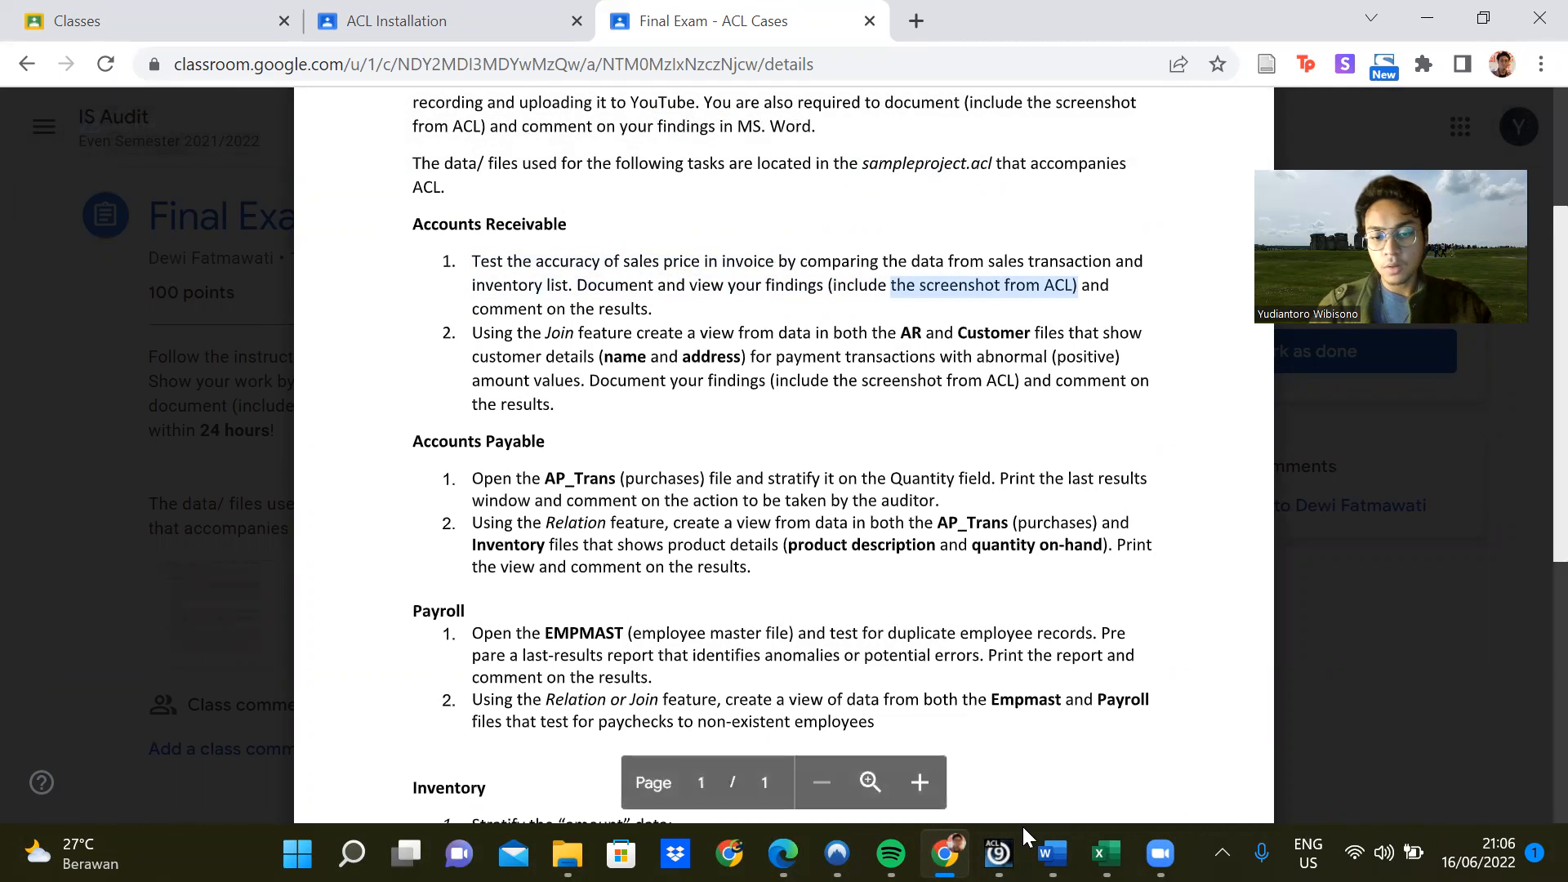
# Switch back to ACL 9 and expand the Tables, Inventory_Review and Accounts_Receivable_Audit folders in the project.
pyautogui.click(998, 853)
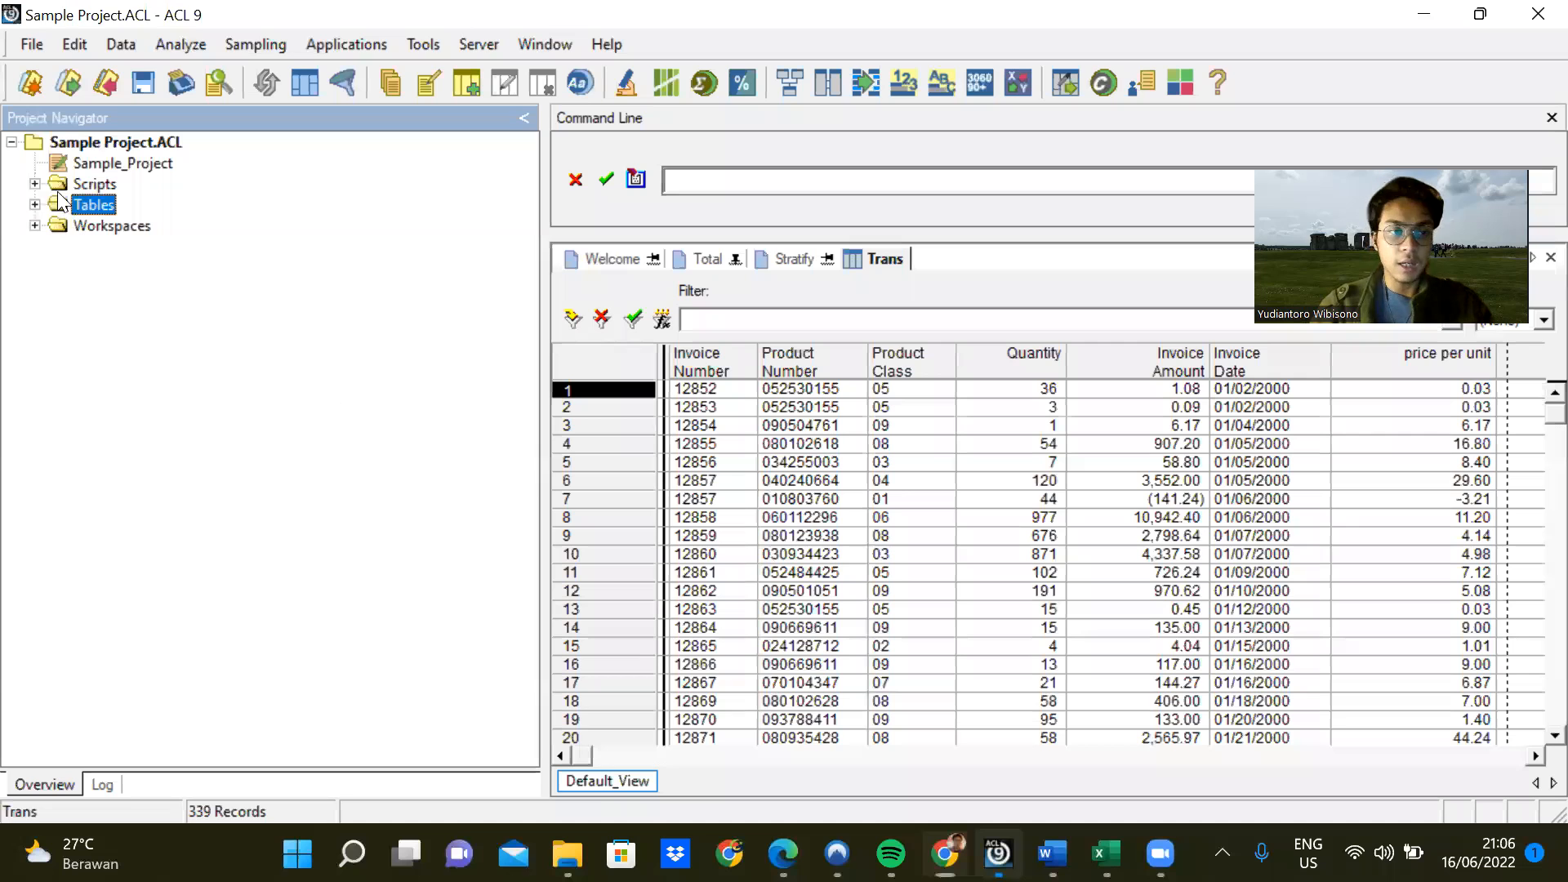
pyautogui.click(35, 207)
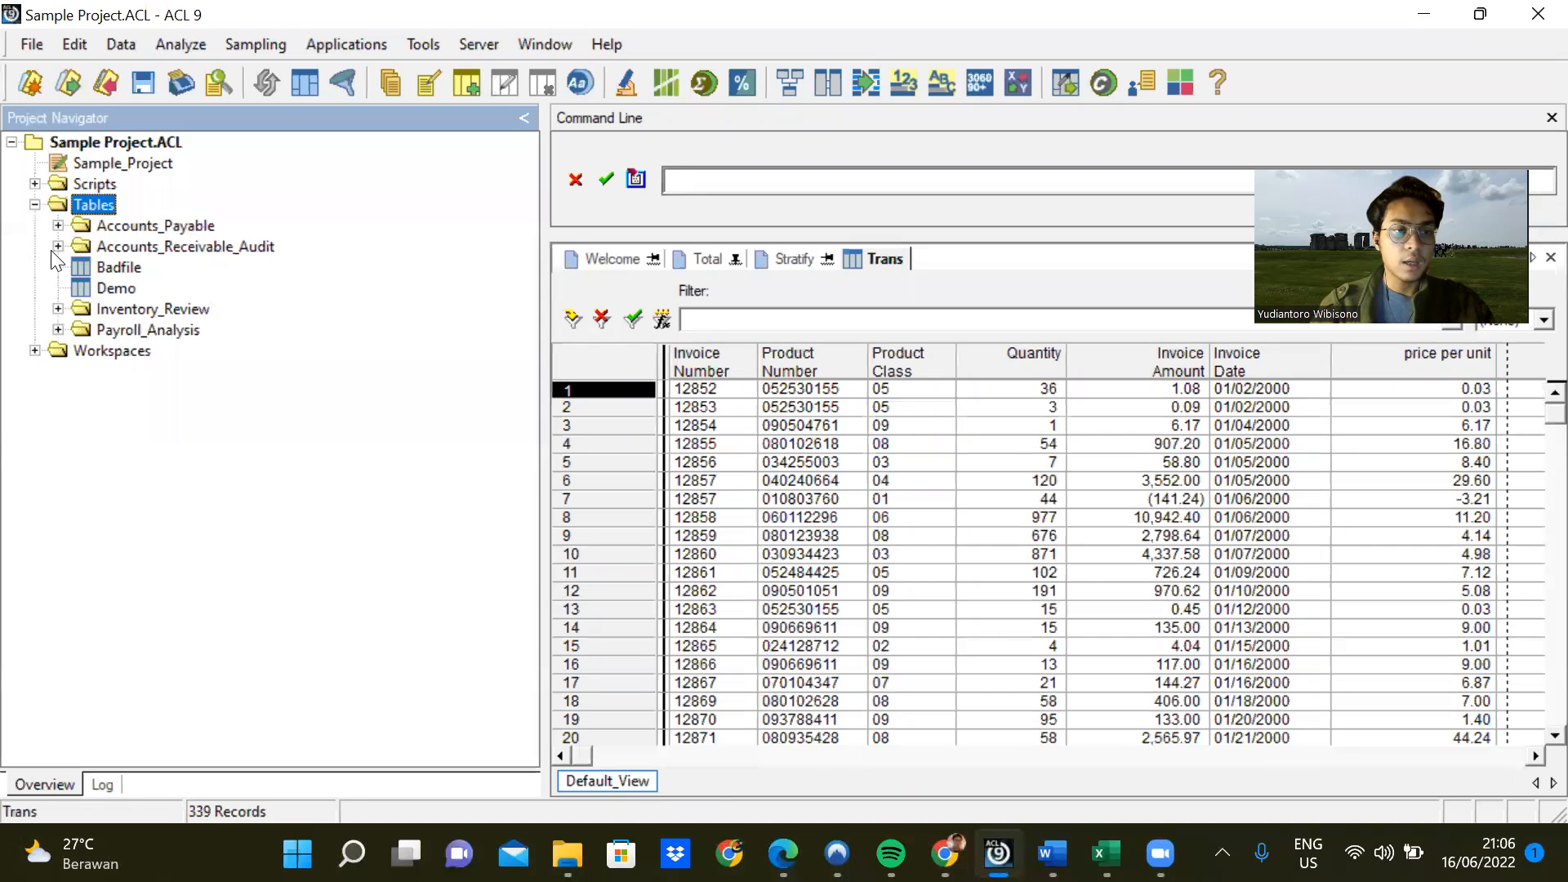
pyautogui.click(58, 309)
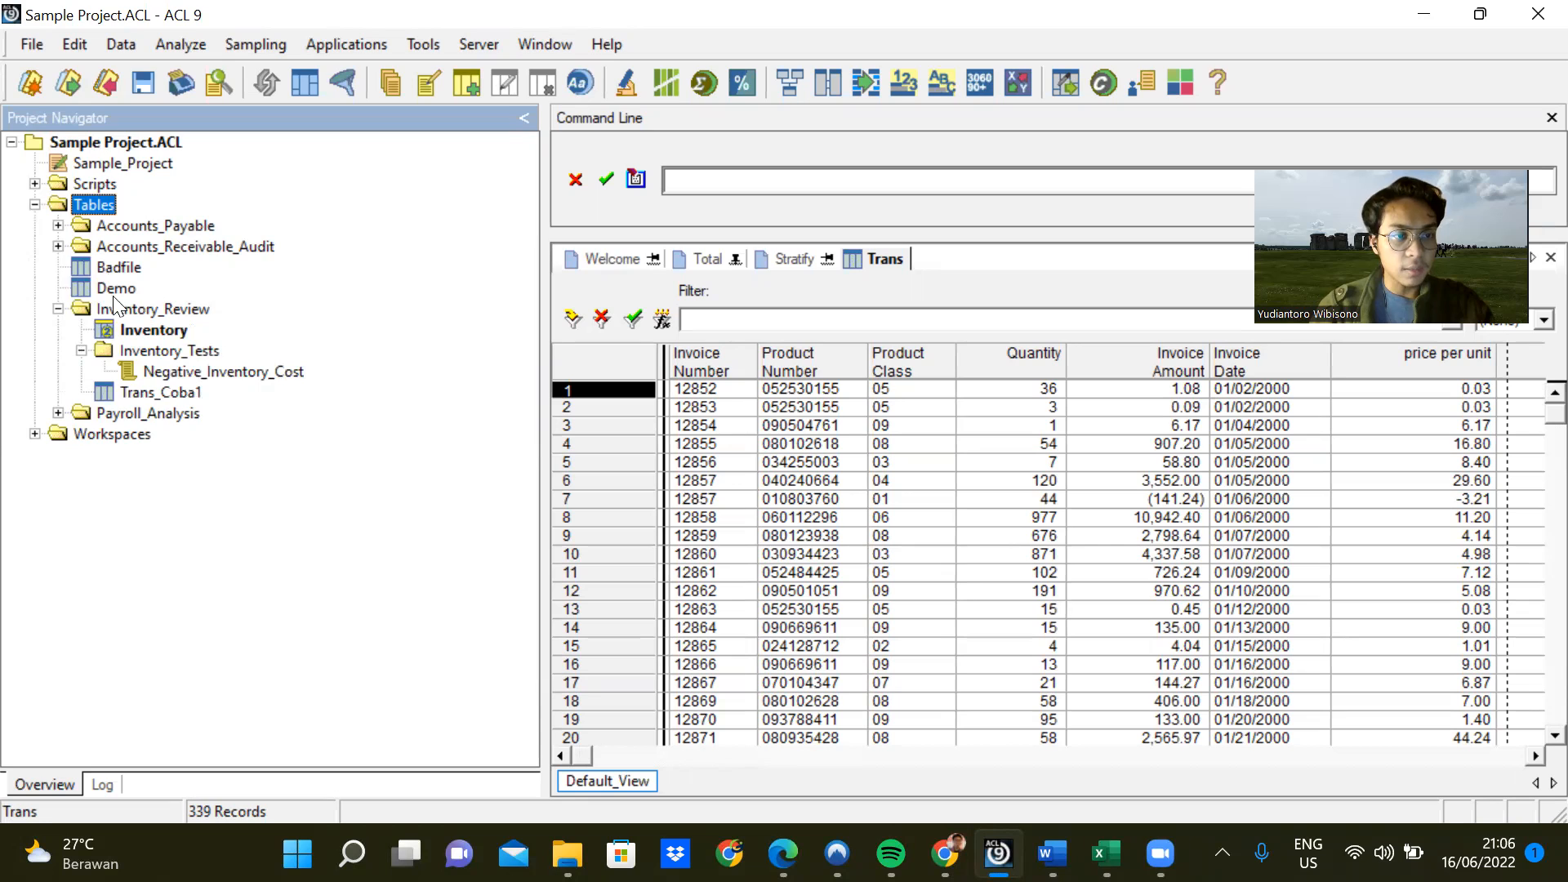
pyautogui.click(58, 246)
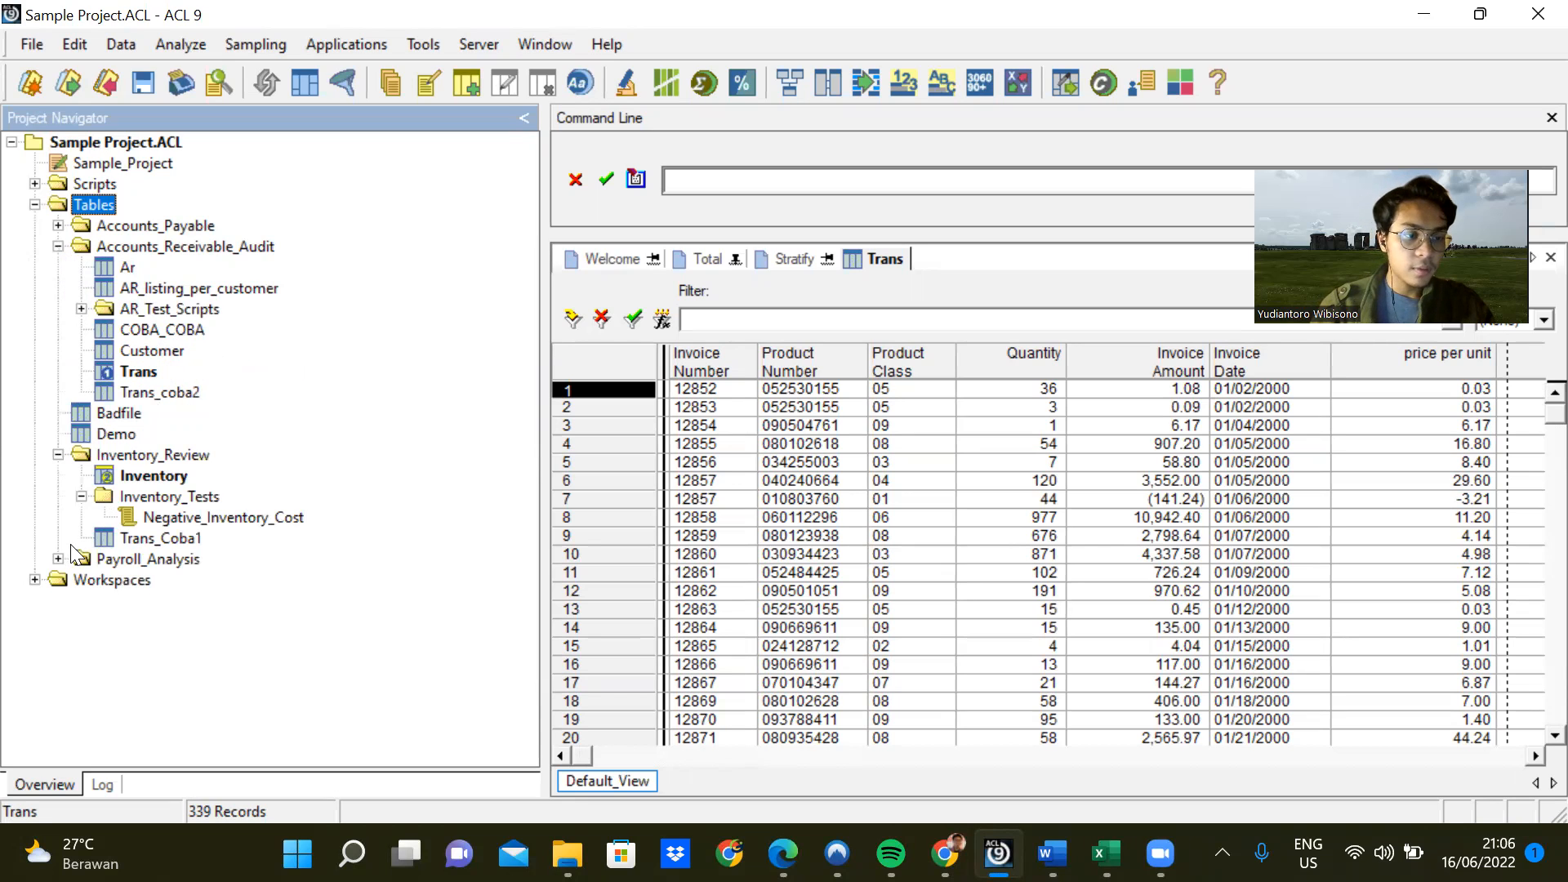
pyautogui.click(82, 497)
pyautogui.click(82, 497)
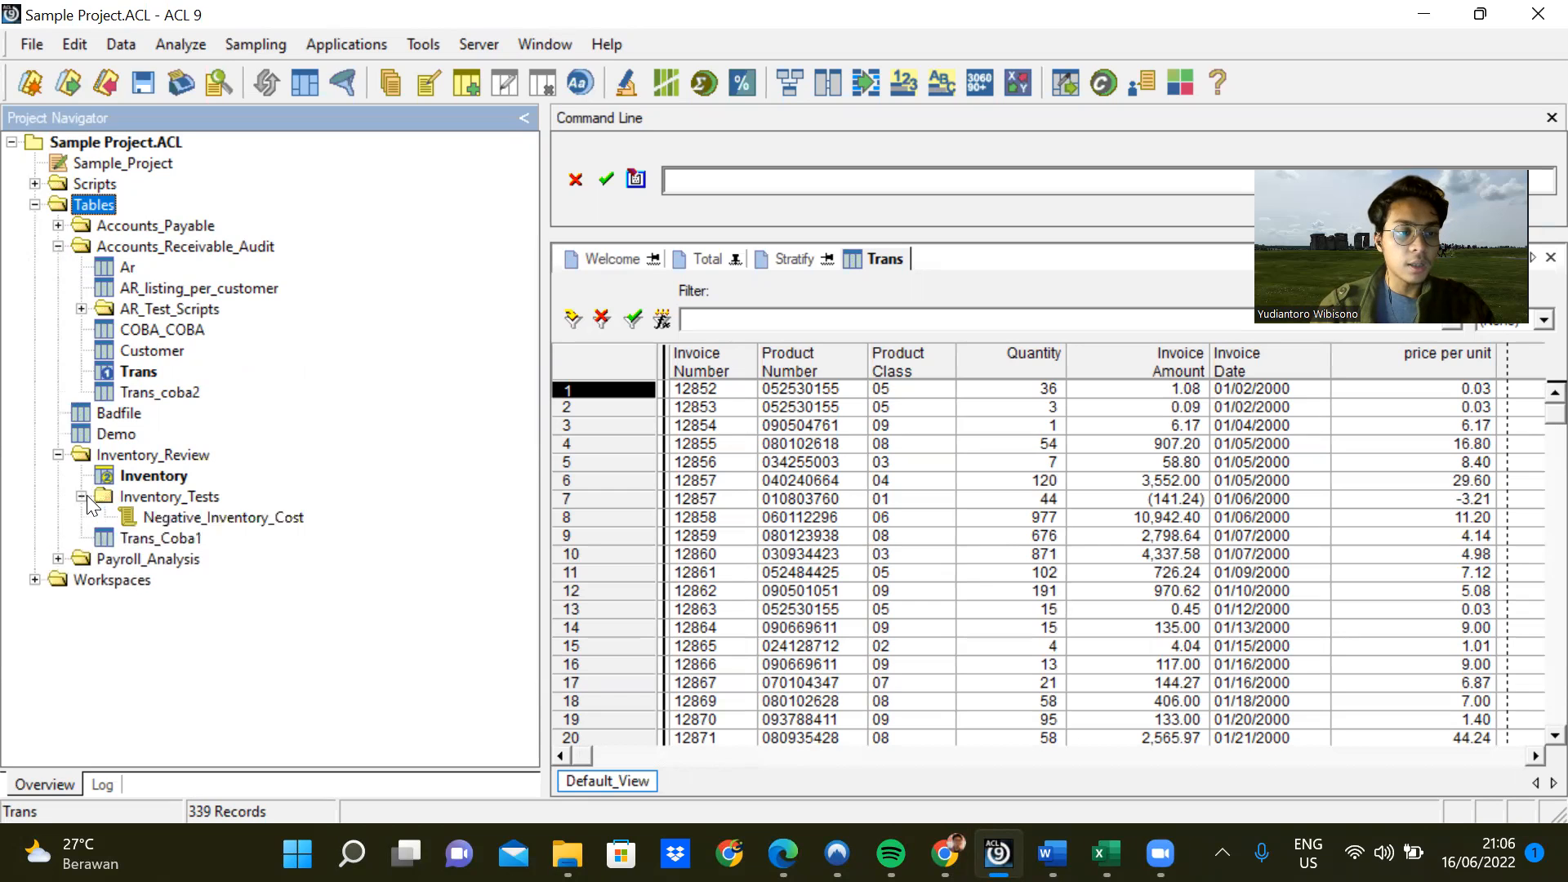
# Examine the COBA_COBA table and the Employees_Coba1 table in the Payroll_Analysis folder, also expanding the AR_Test_Scripts folder.
pyautogui.doubleClick(166, 327)
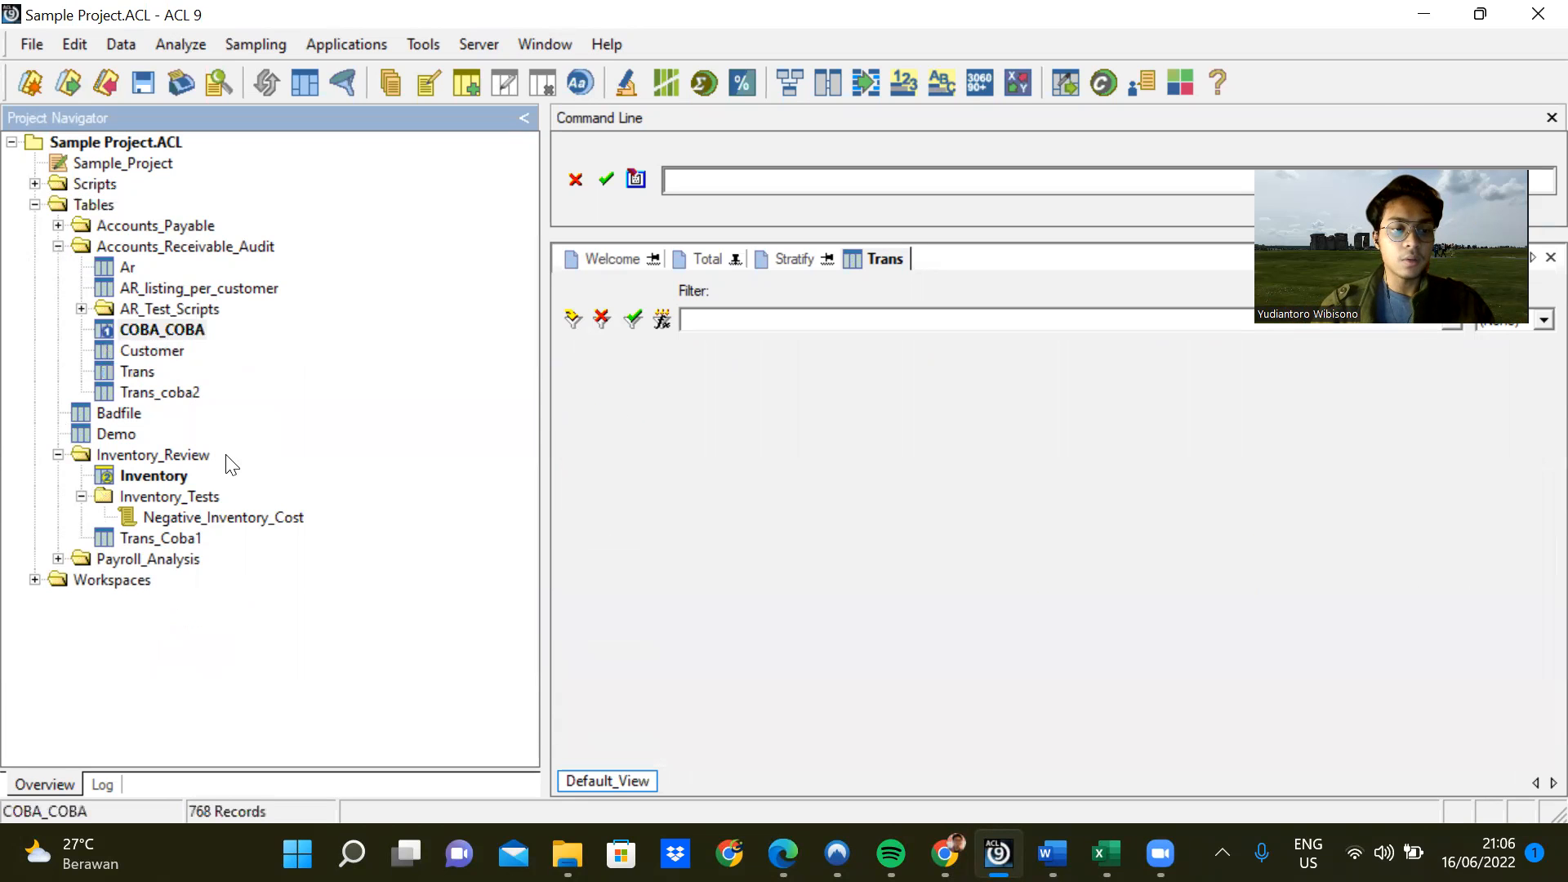
pyautogui.click(58, 455)
pyautogui.click(58, 454)
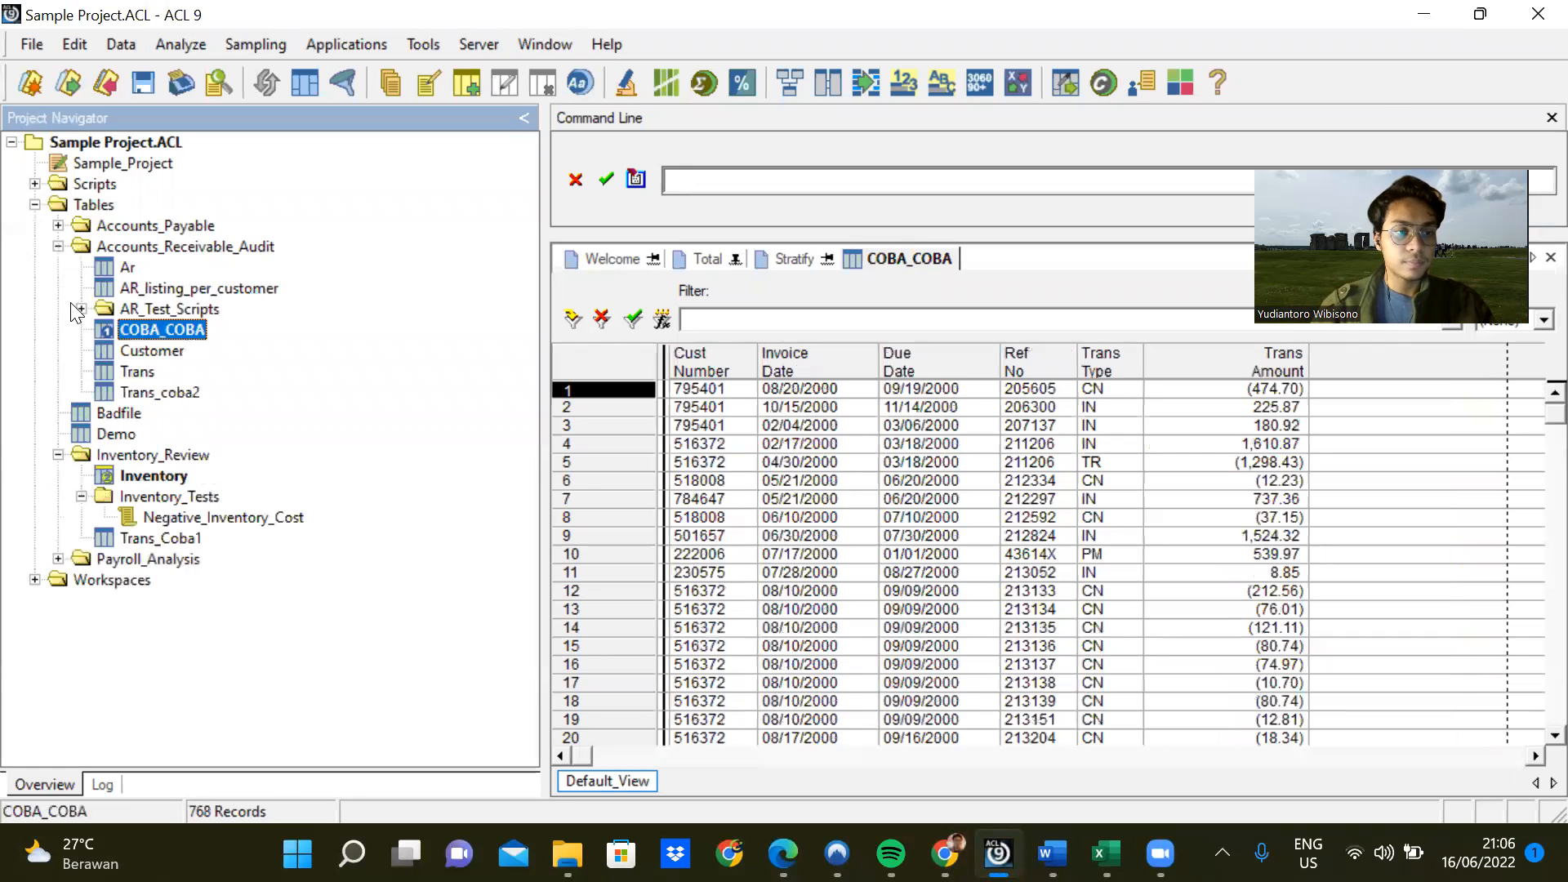
pyautogui.click(82, 309)
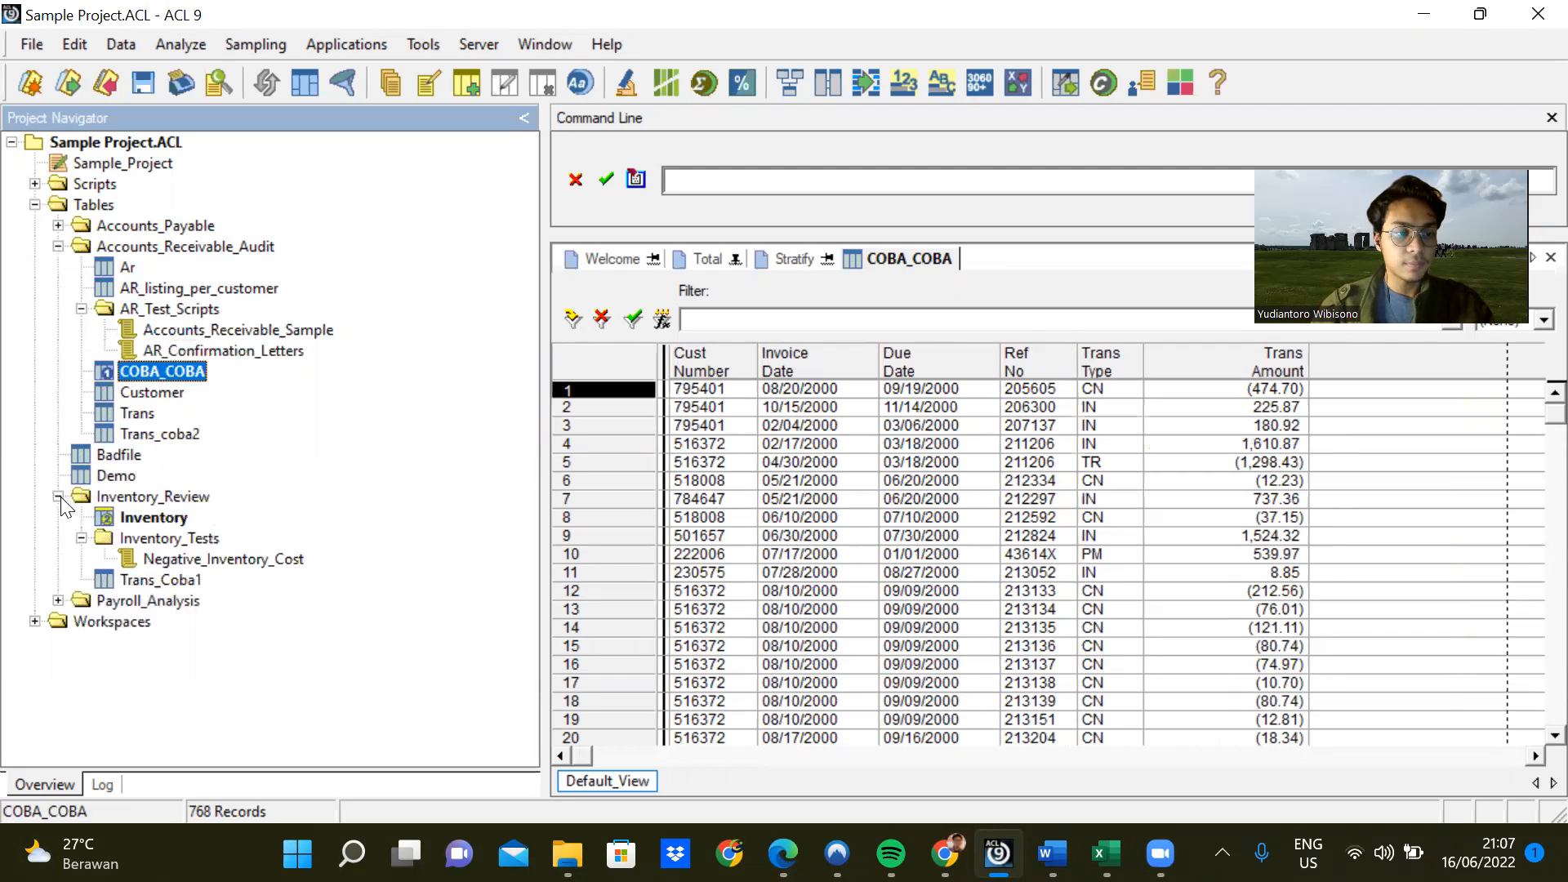
pyautogui.click(58, 599)
pyautogui.scroll(-1, 121, 569)
pyautogui.doubleClick(214, 621)
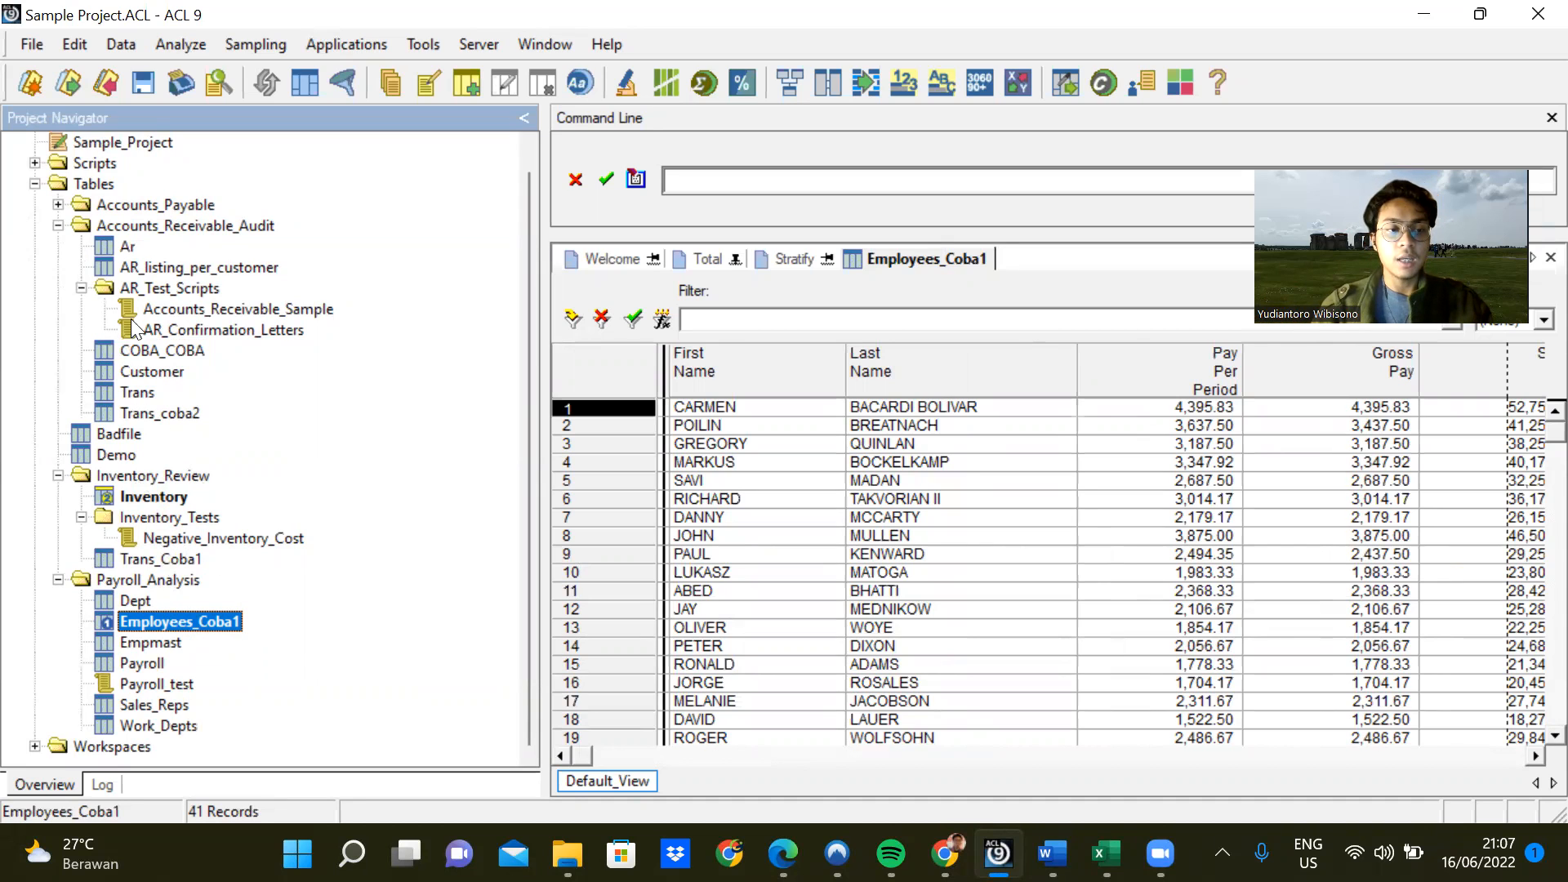
pyautogui.doubleClick(161, 359)
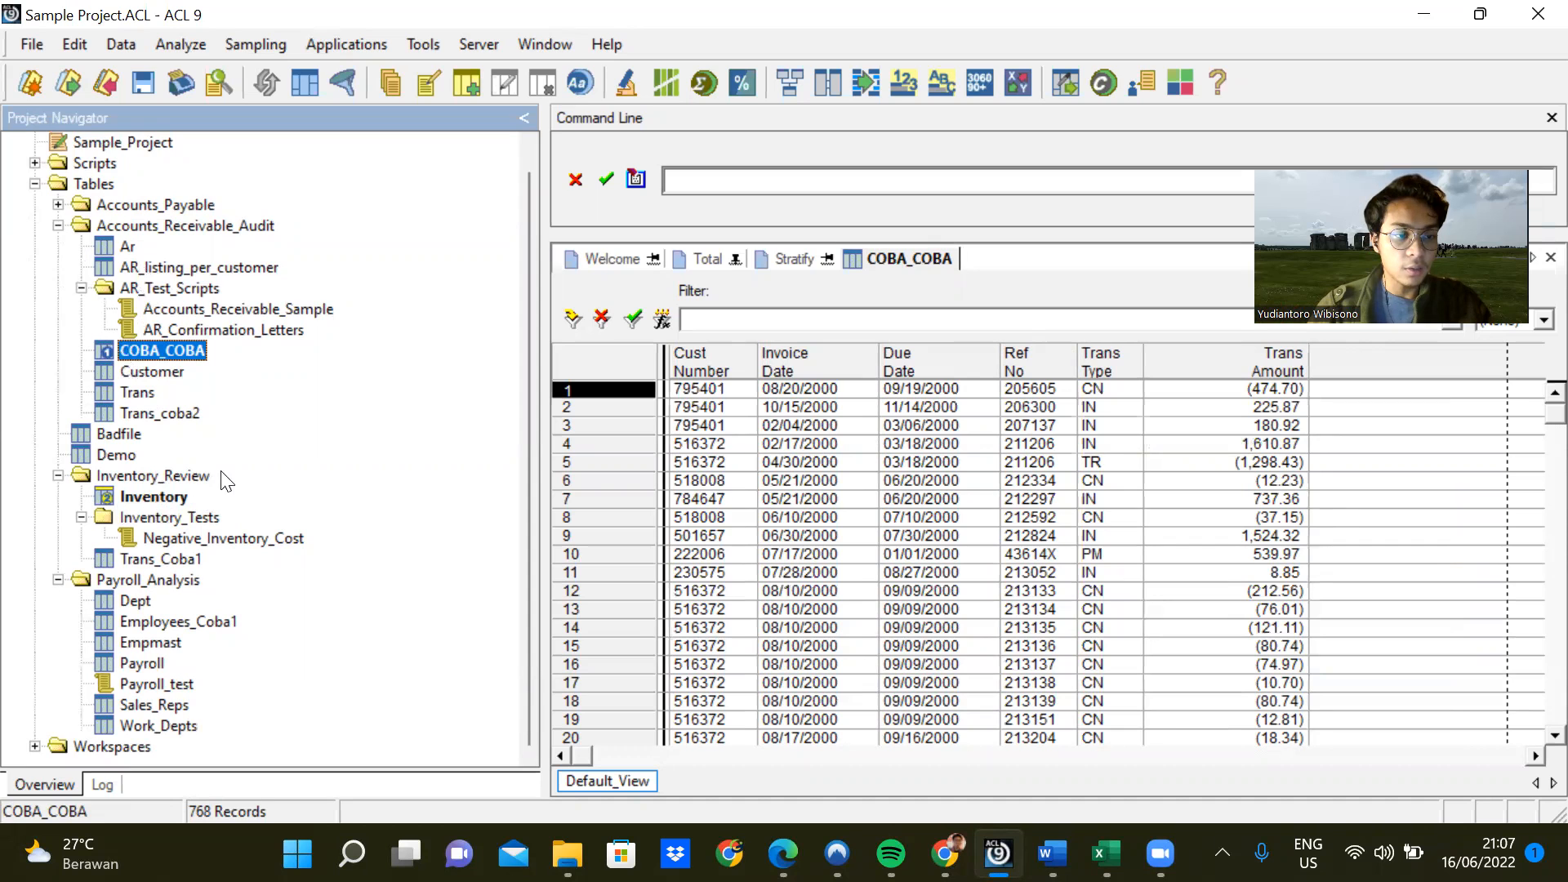
# Open the Inventory table from the Inventory_Review folder.
pyautogui.click(164, 477)
pyautogui.doubleClick(156, 493)
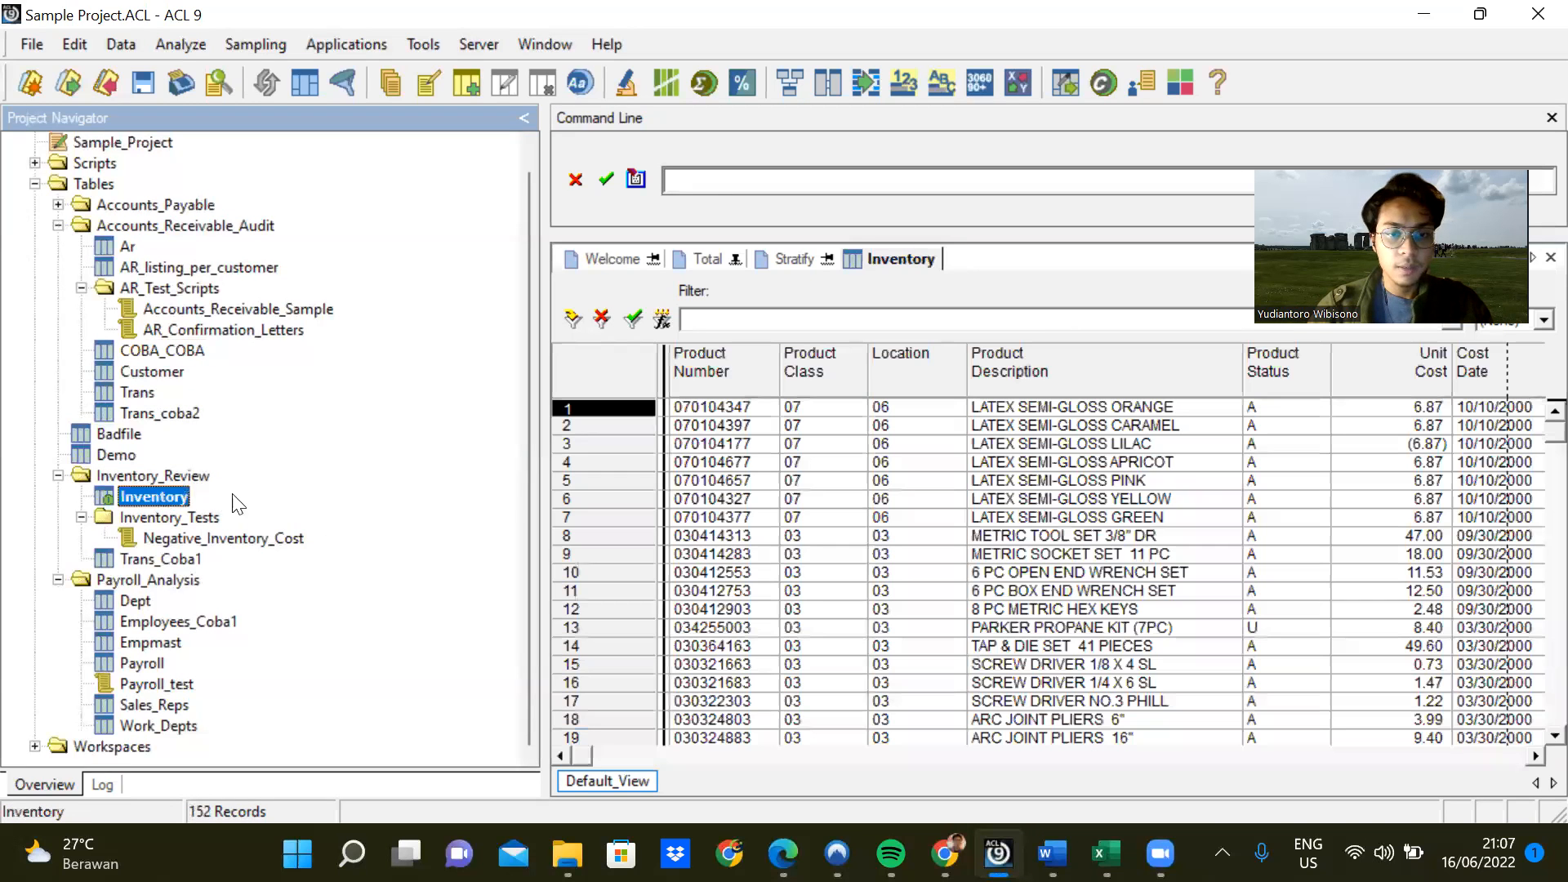
pyautogui.click(371, 458)
pyautogui.click(176, 501)
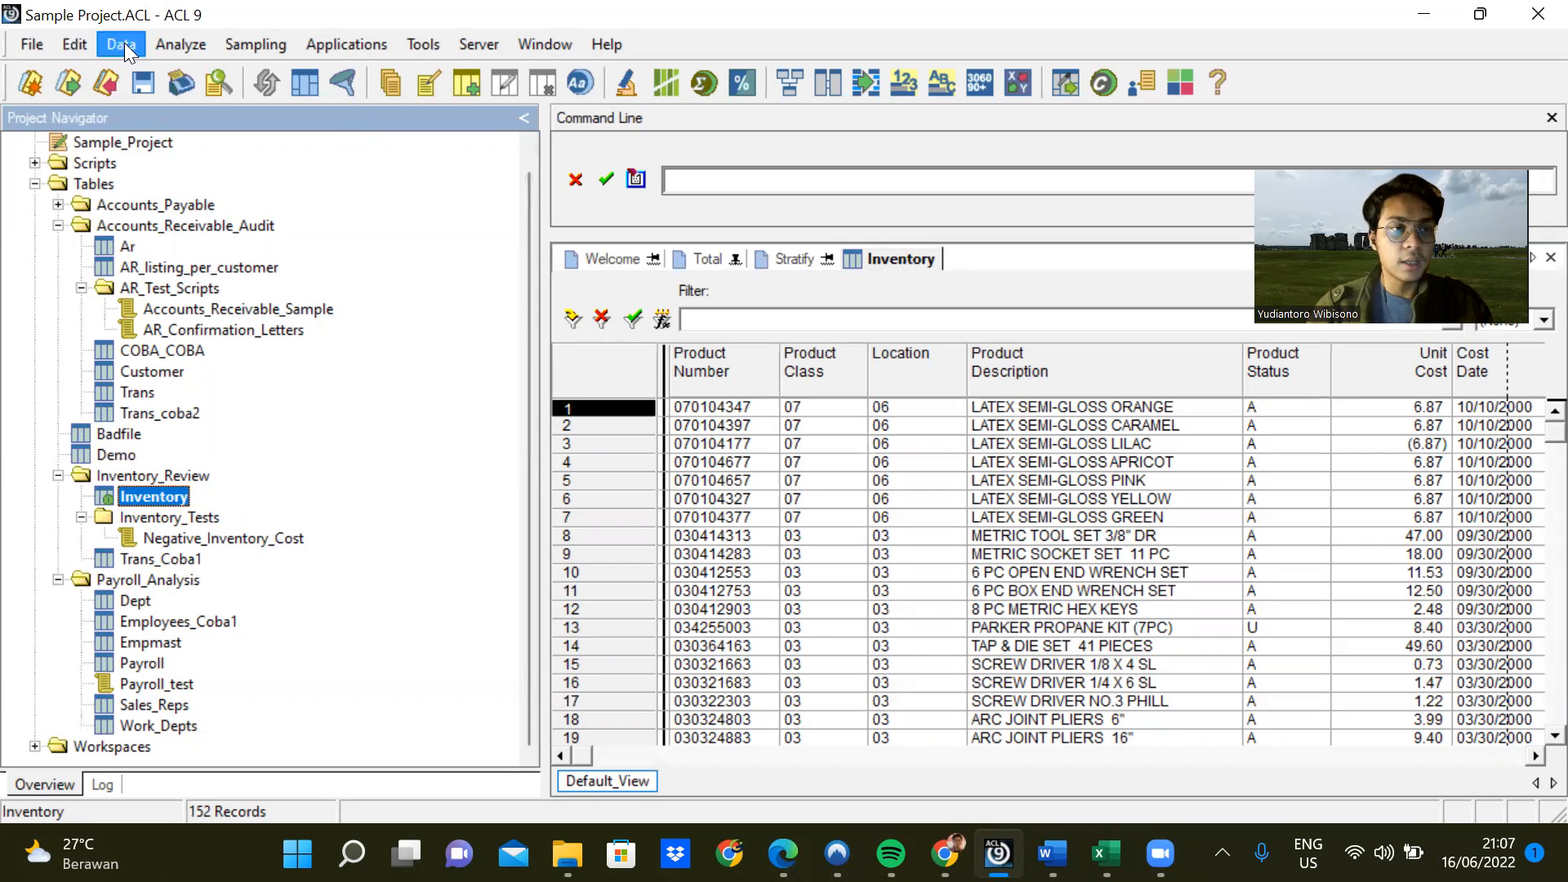
# Start a Join on the Inventory table with Trans as the secondary table.
pyautogui.click(103, 45)
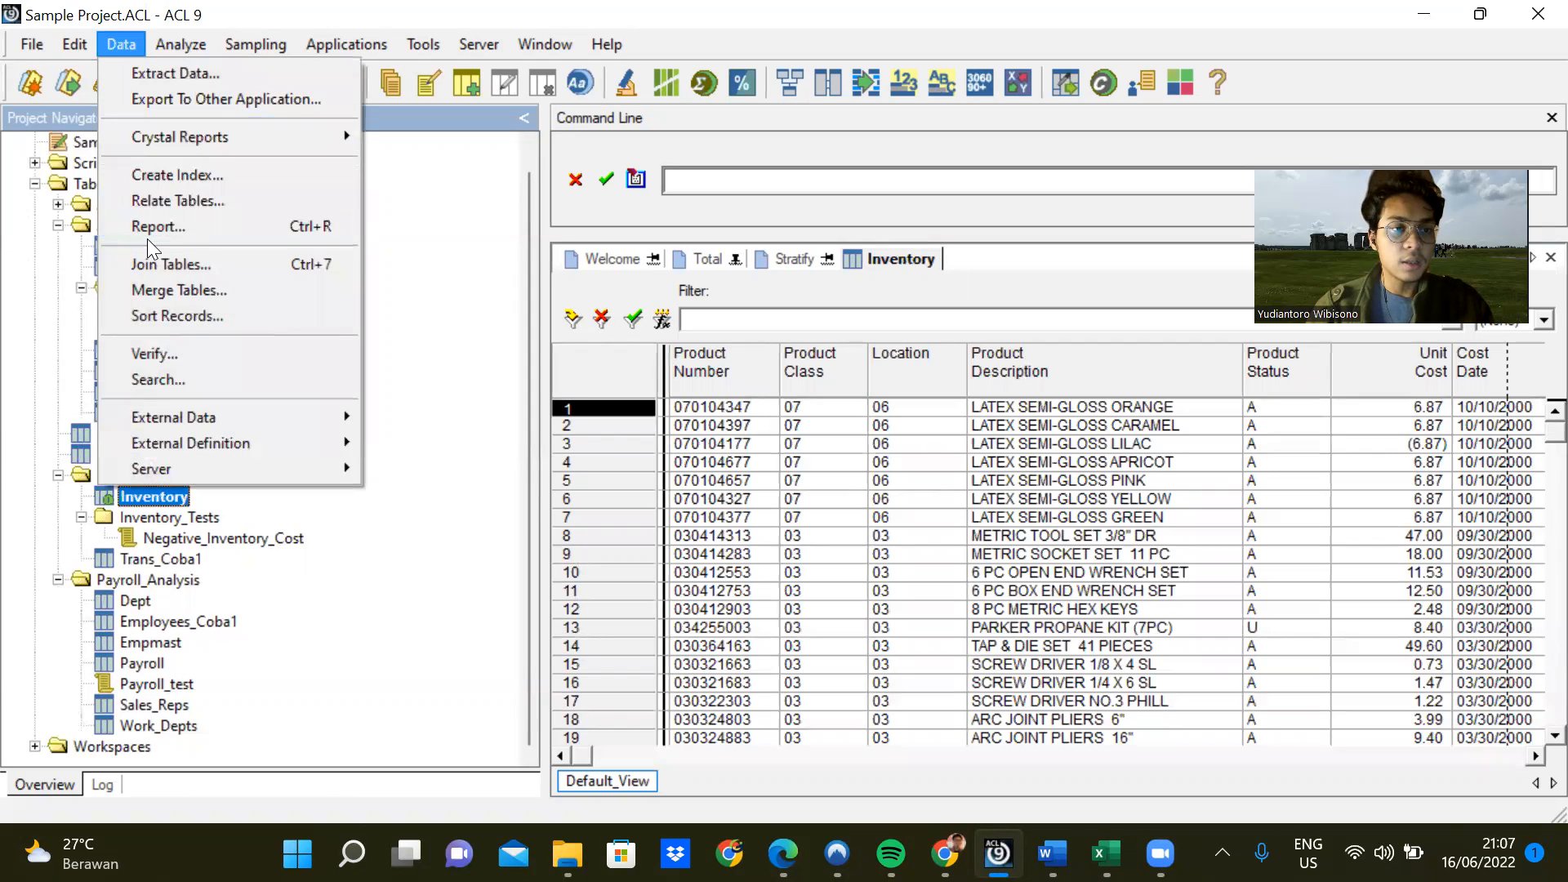
pyautogui.click(151, 260)
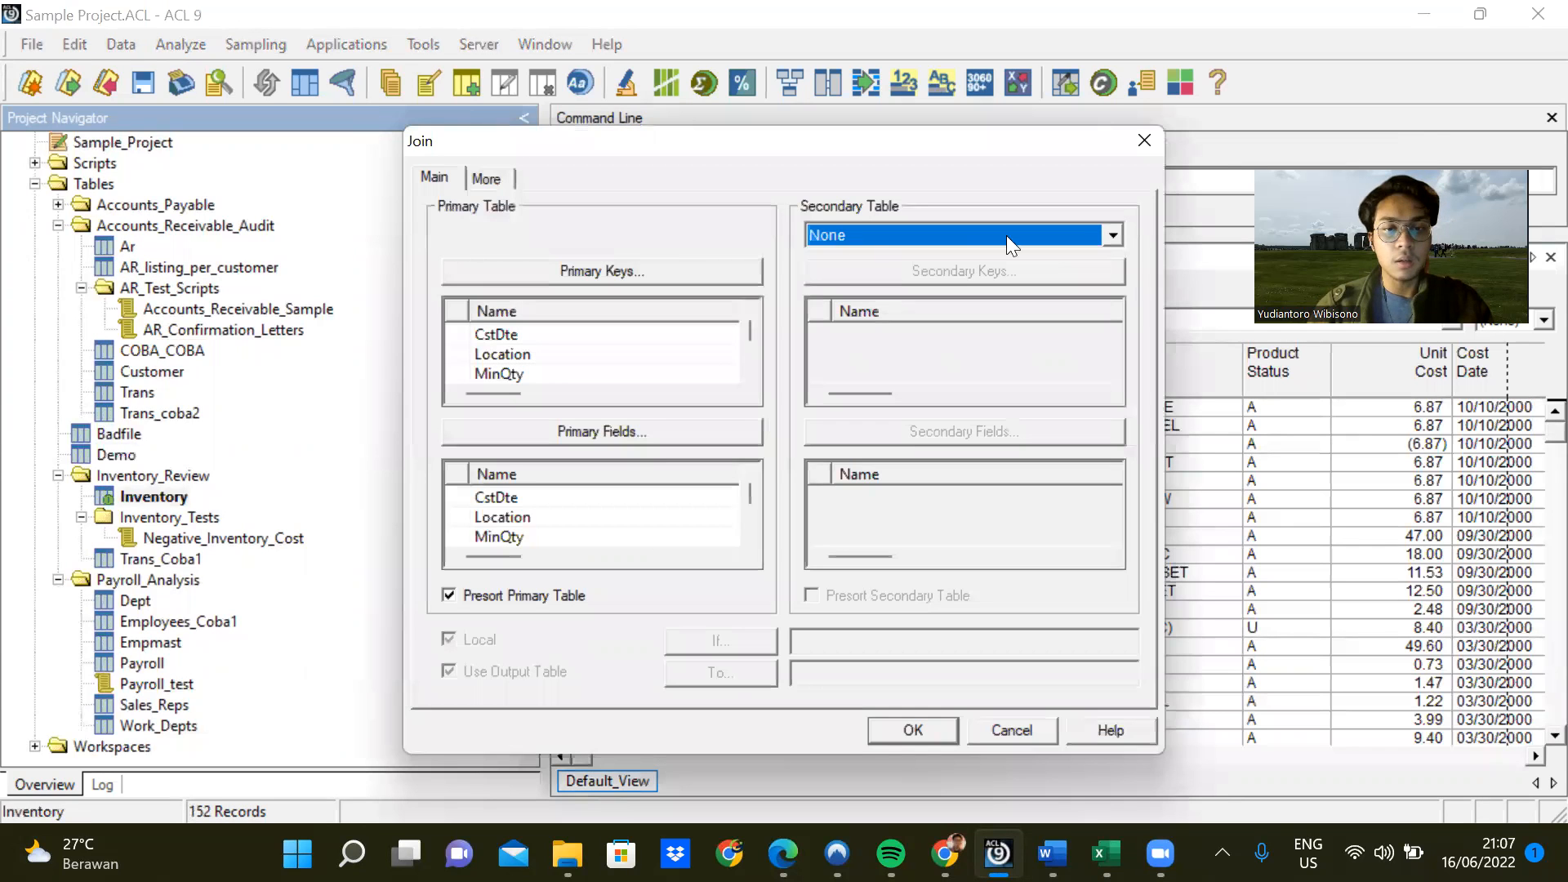
pyautogui.click(1104, 235)
pyautogui.scroll(-3, 872, 328)
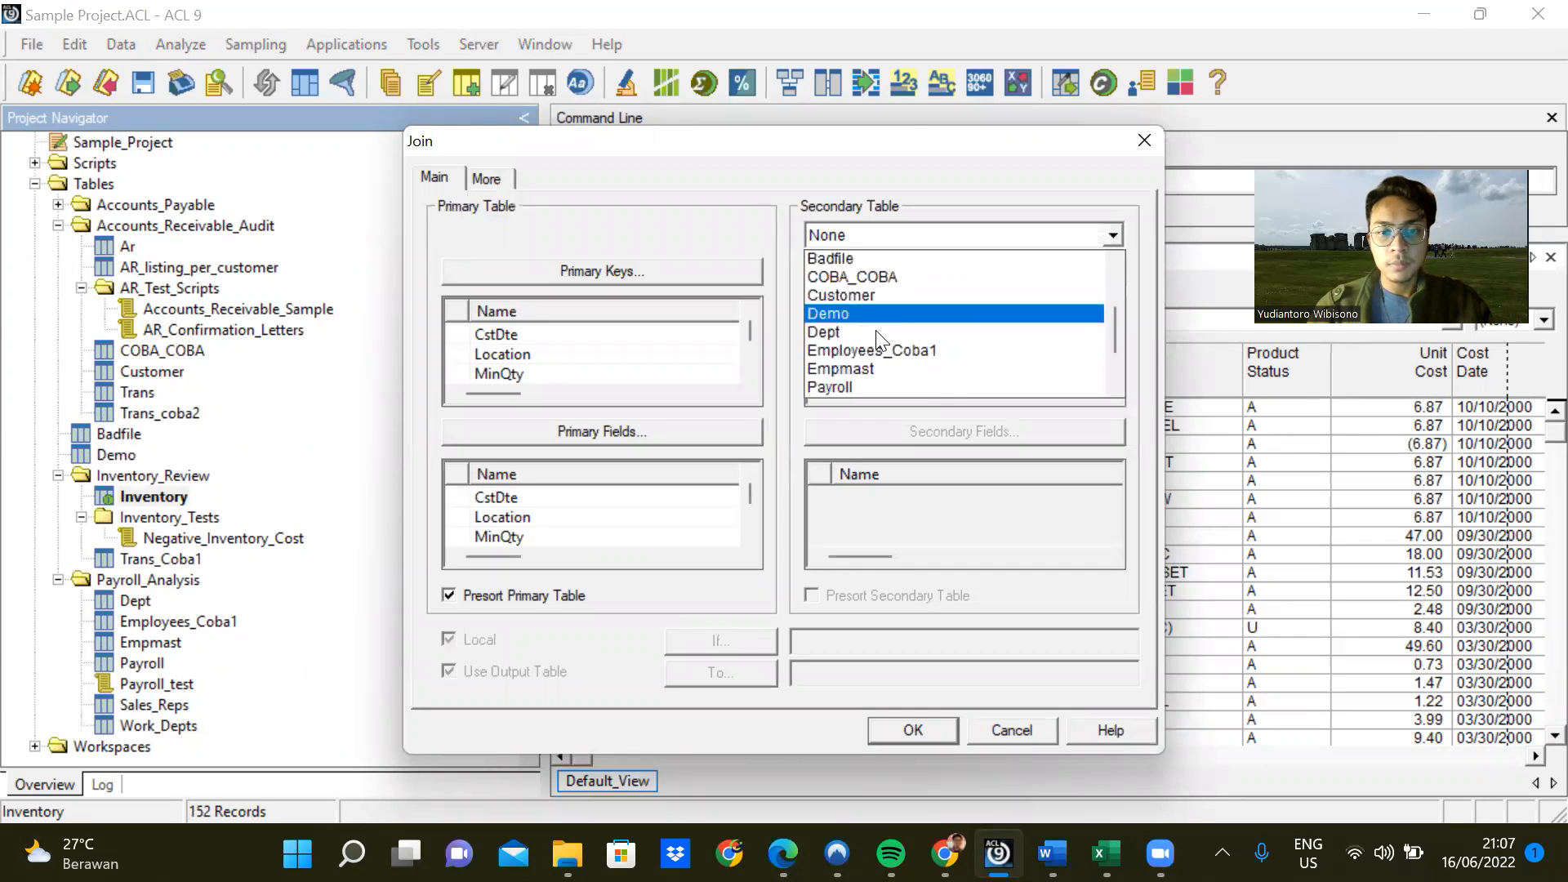
pyautogui.click(857, 311)
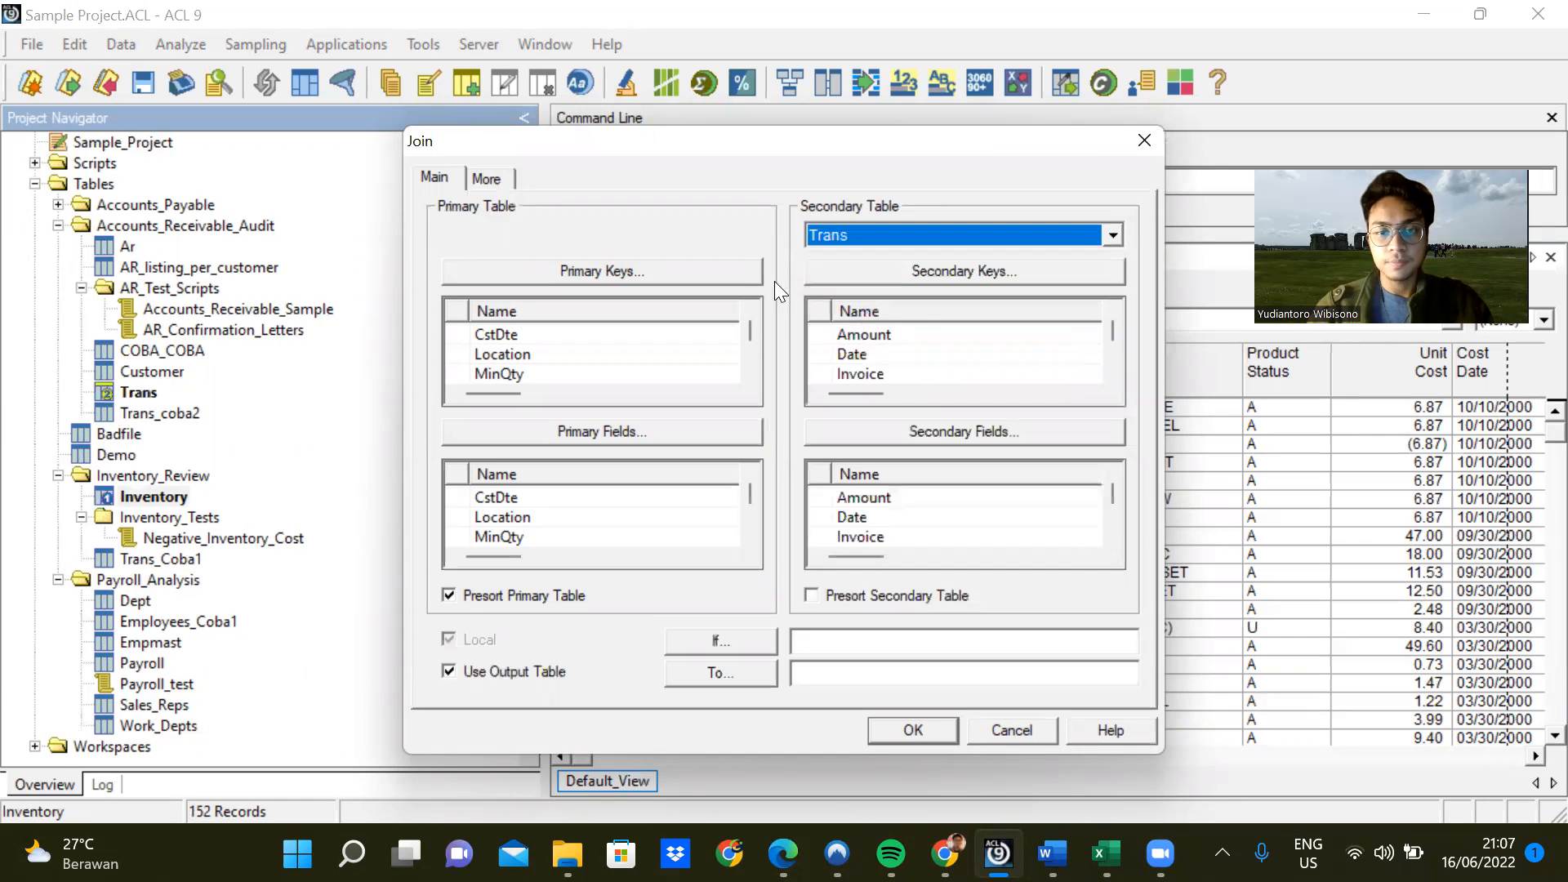
# Set ProdNo from the Inventory table as the primary key of the join.
pyautogui.click(633, 266)
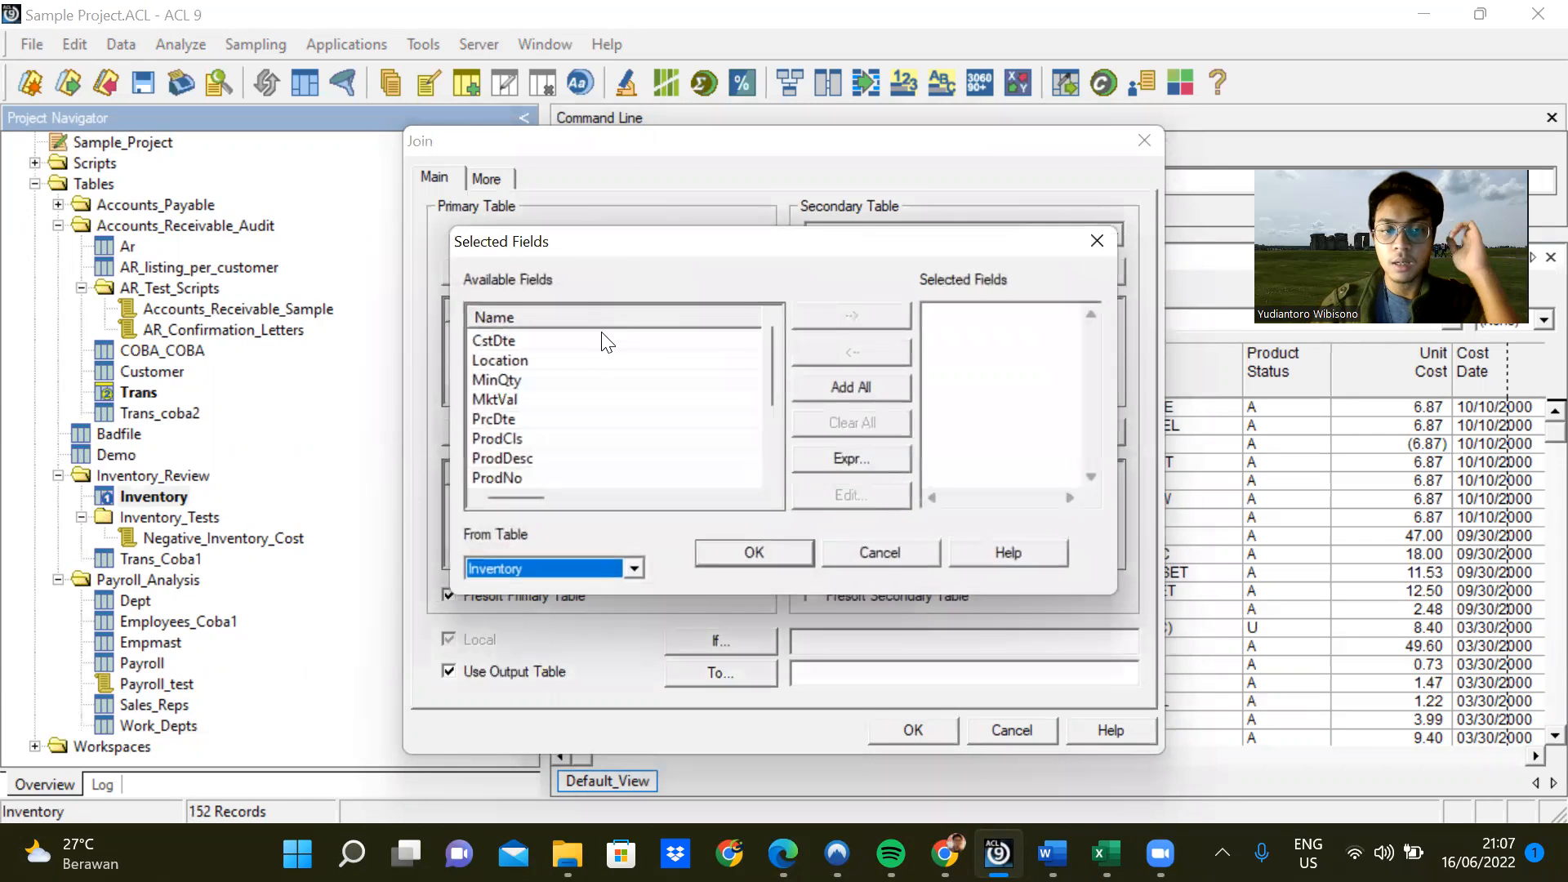
pyautogui.scroll(-1, 604, 376)
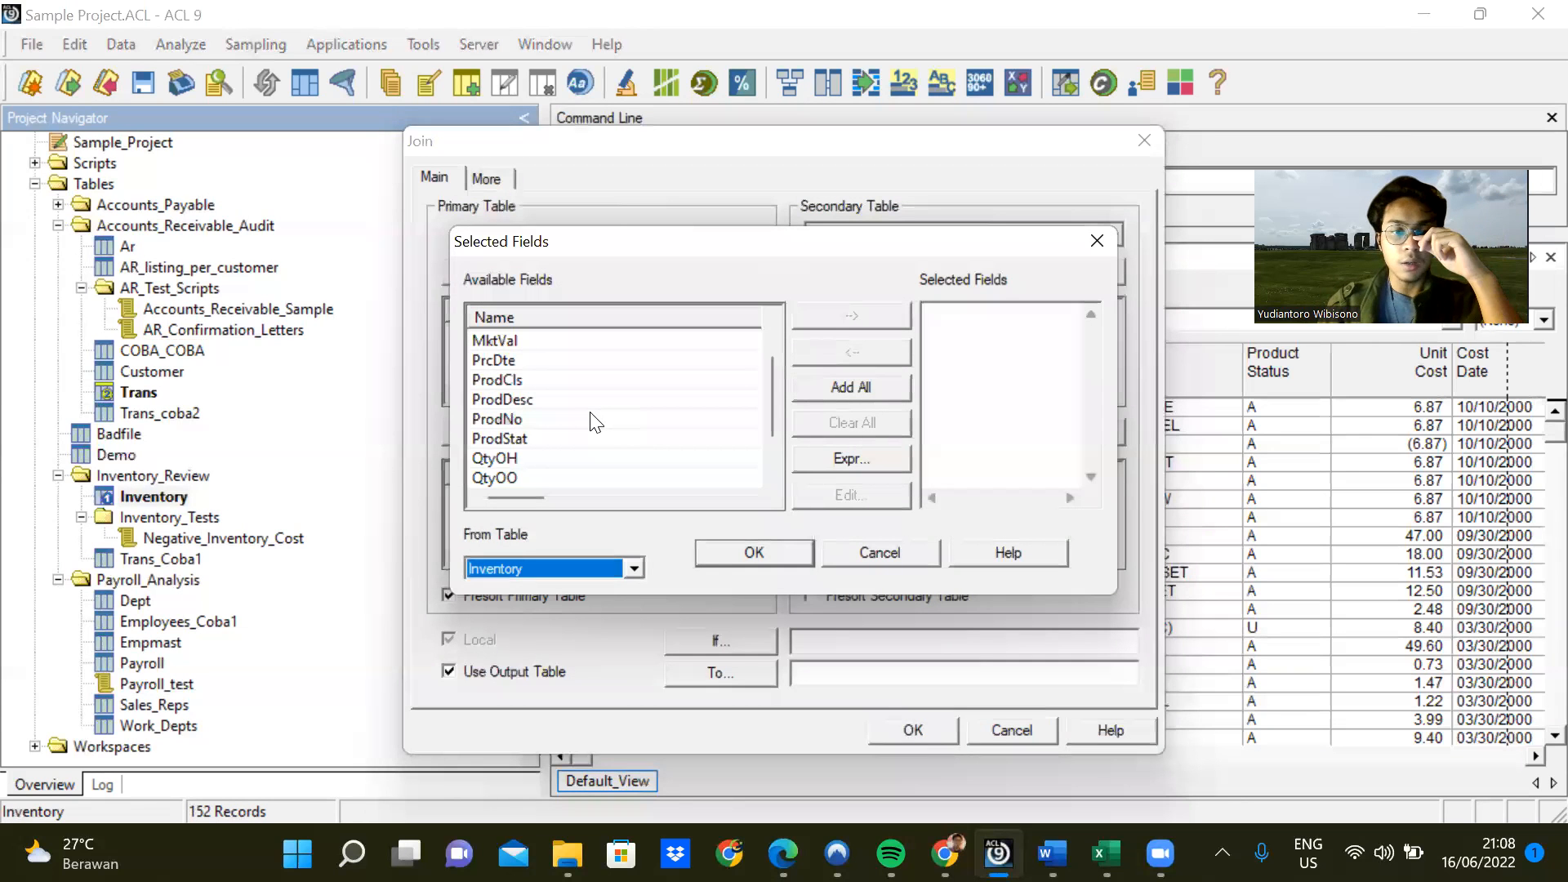
pyautogui.click(545, 420)
pyautogui.doubleClick(543, 418)
pyautogui.click(739, 548)
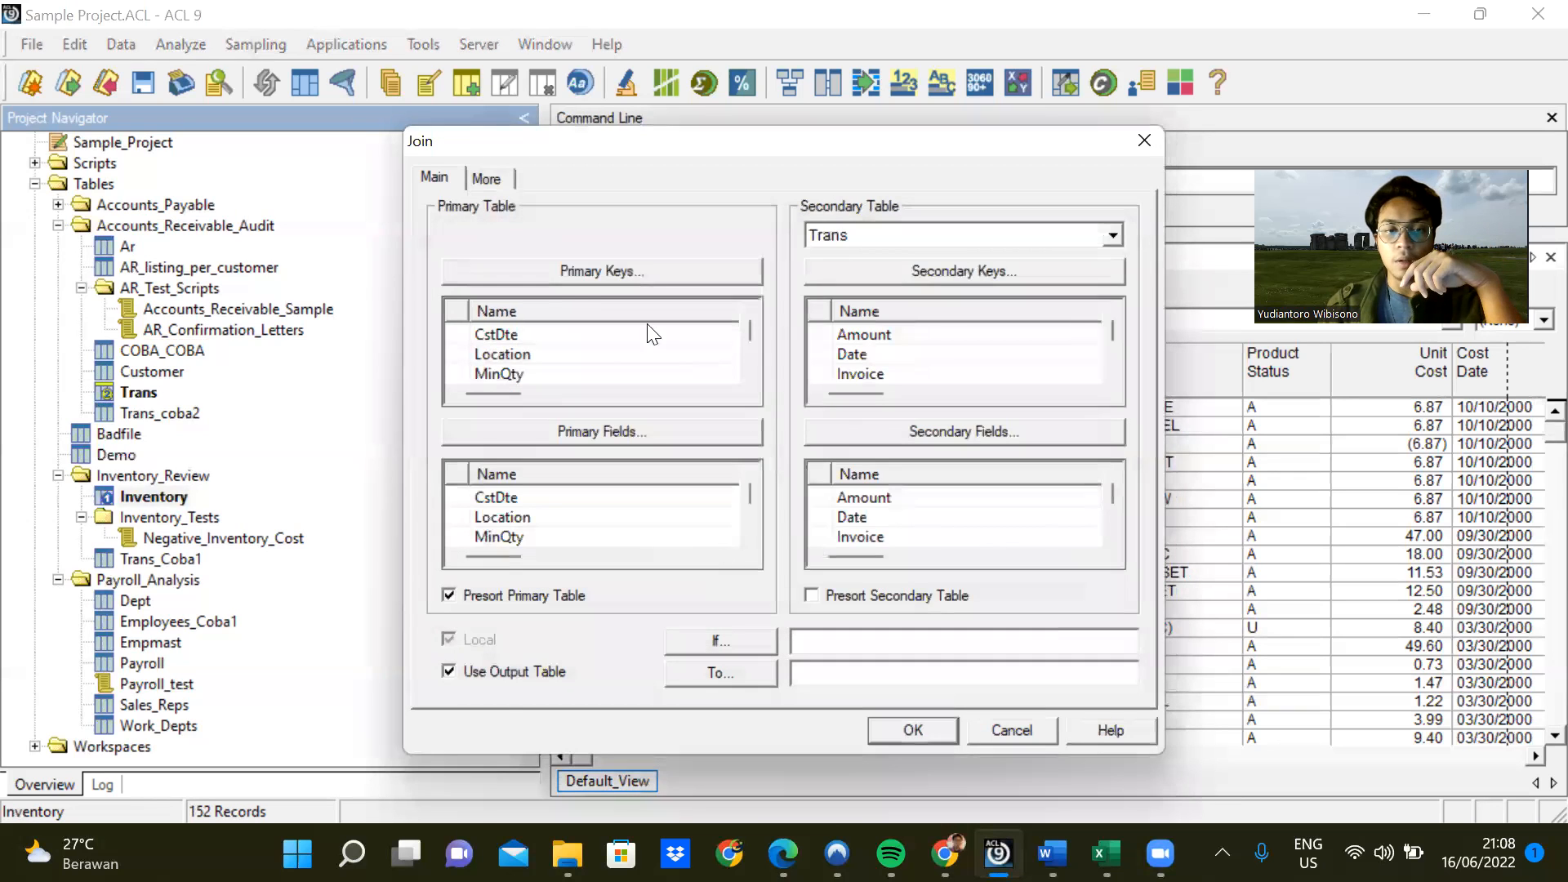
# Set Prodno from the Trans table as the secondary key of the join.
pyautogui.click(895, 273)
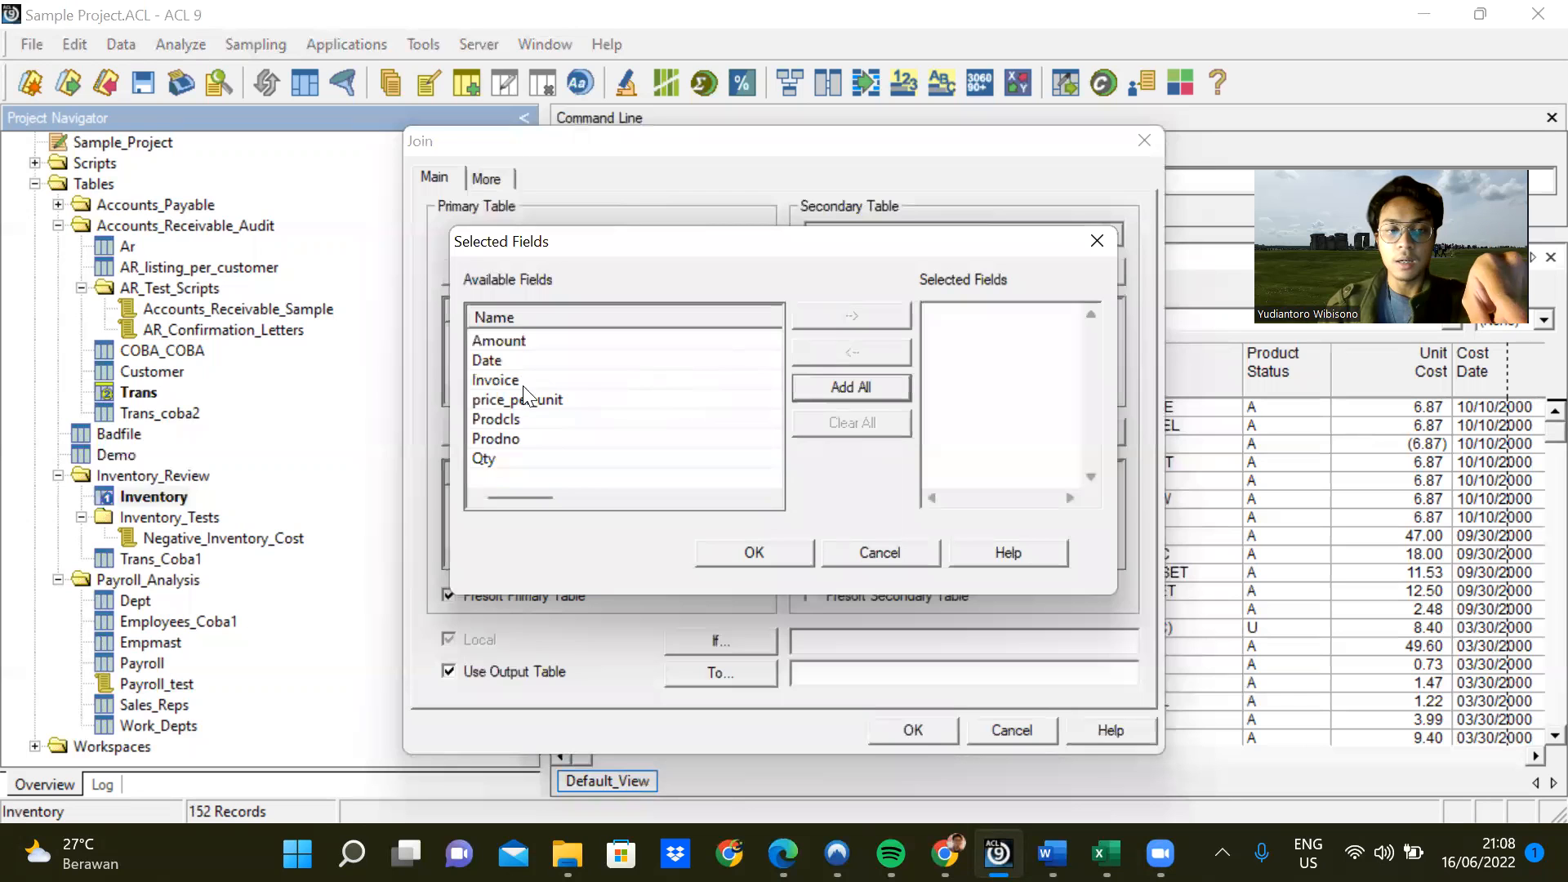
pyautogui.doubleClick(532, 439)
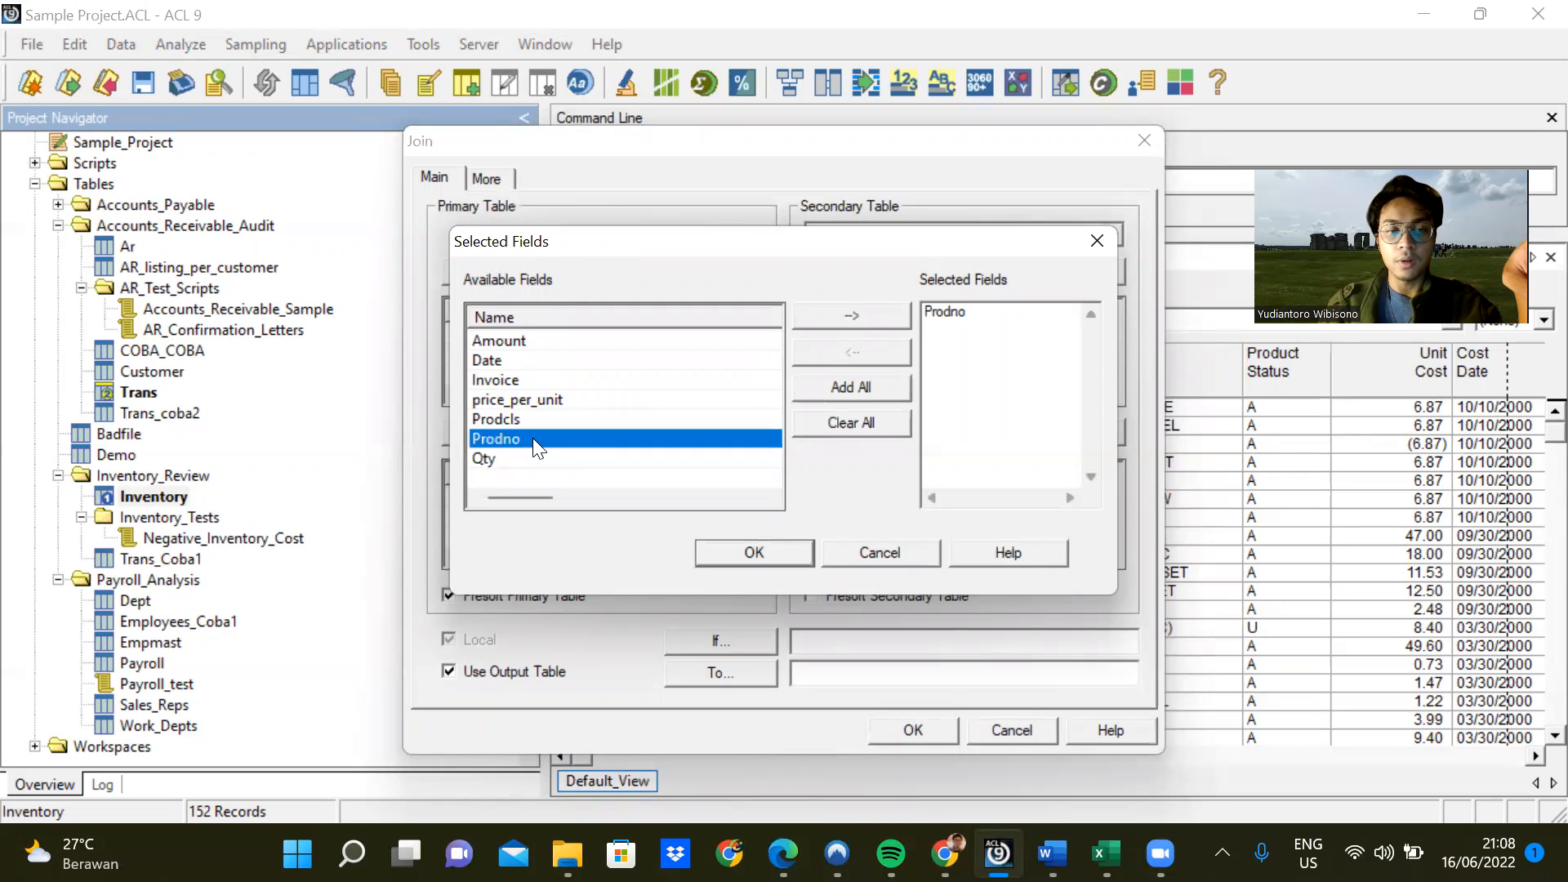
pyautogui.click(743, 555)
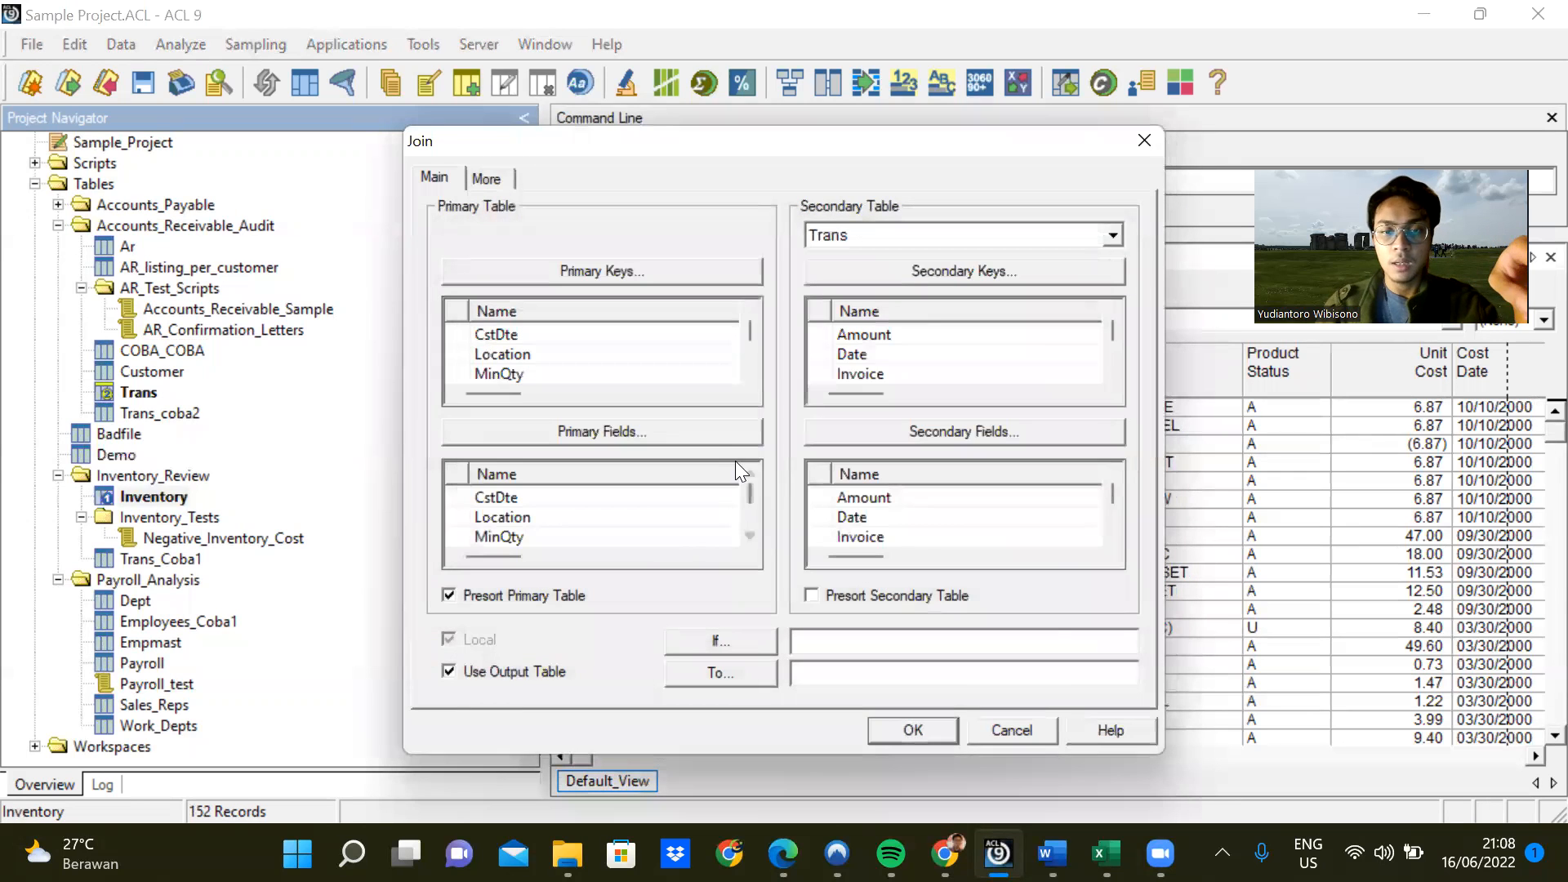
# Choose ProdDesc, ProdNo, UnCst and SalePr from the Inventory table as the primary fields of the join.
pyautogui.click(718, 441)
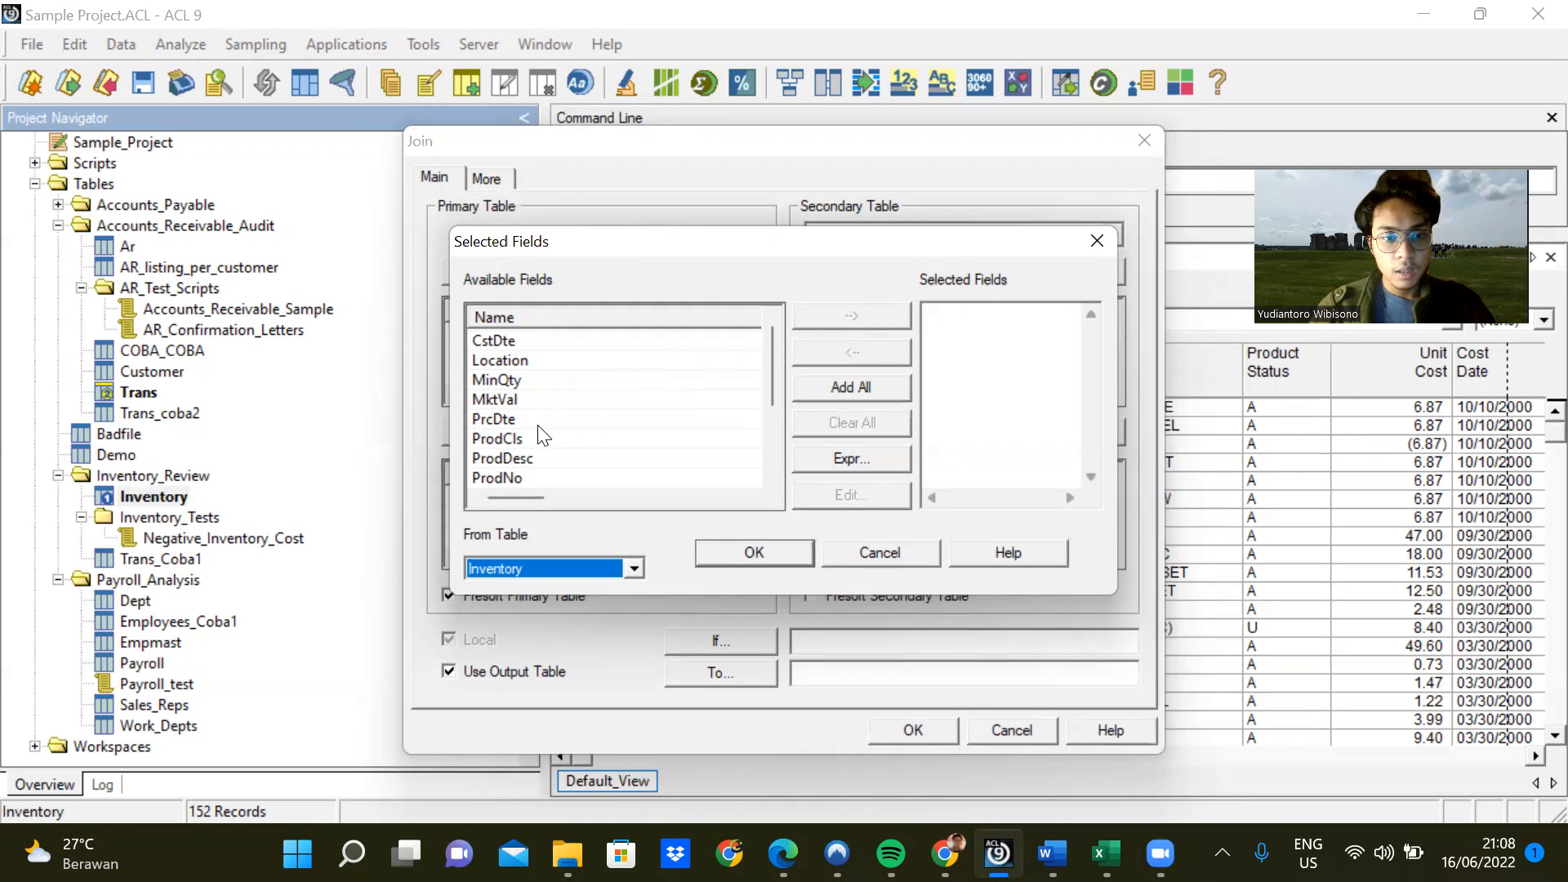
pyautogui.scroll(-1, 538, 426)
pyautogui.doubleClick(539, 404)
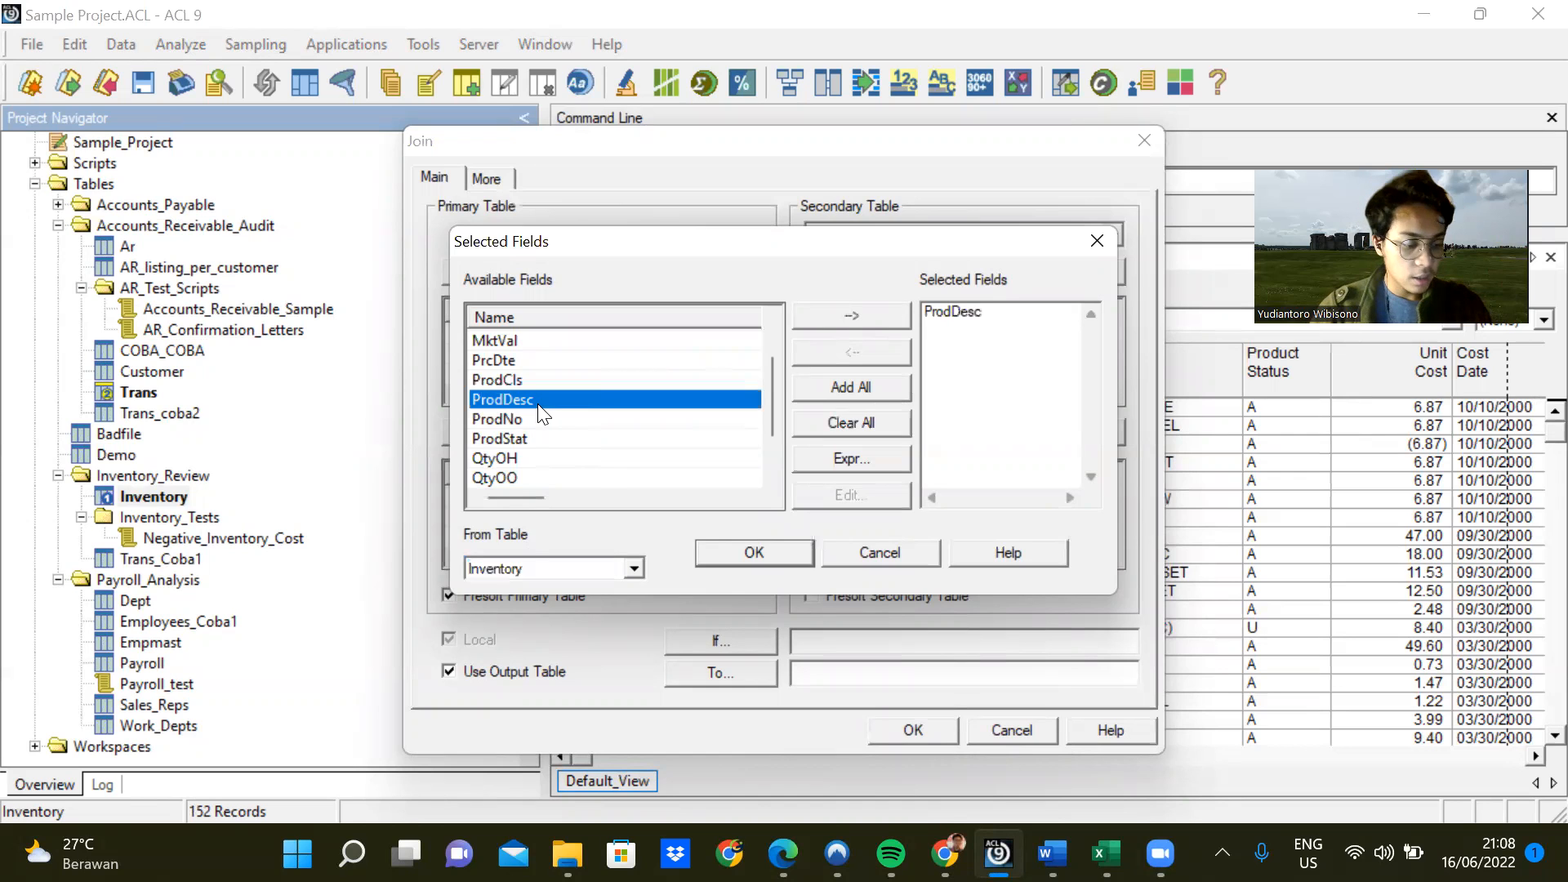
pyautogui.doubleClick(537, 420)
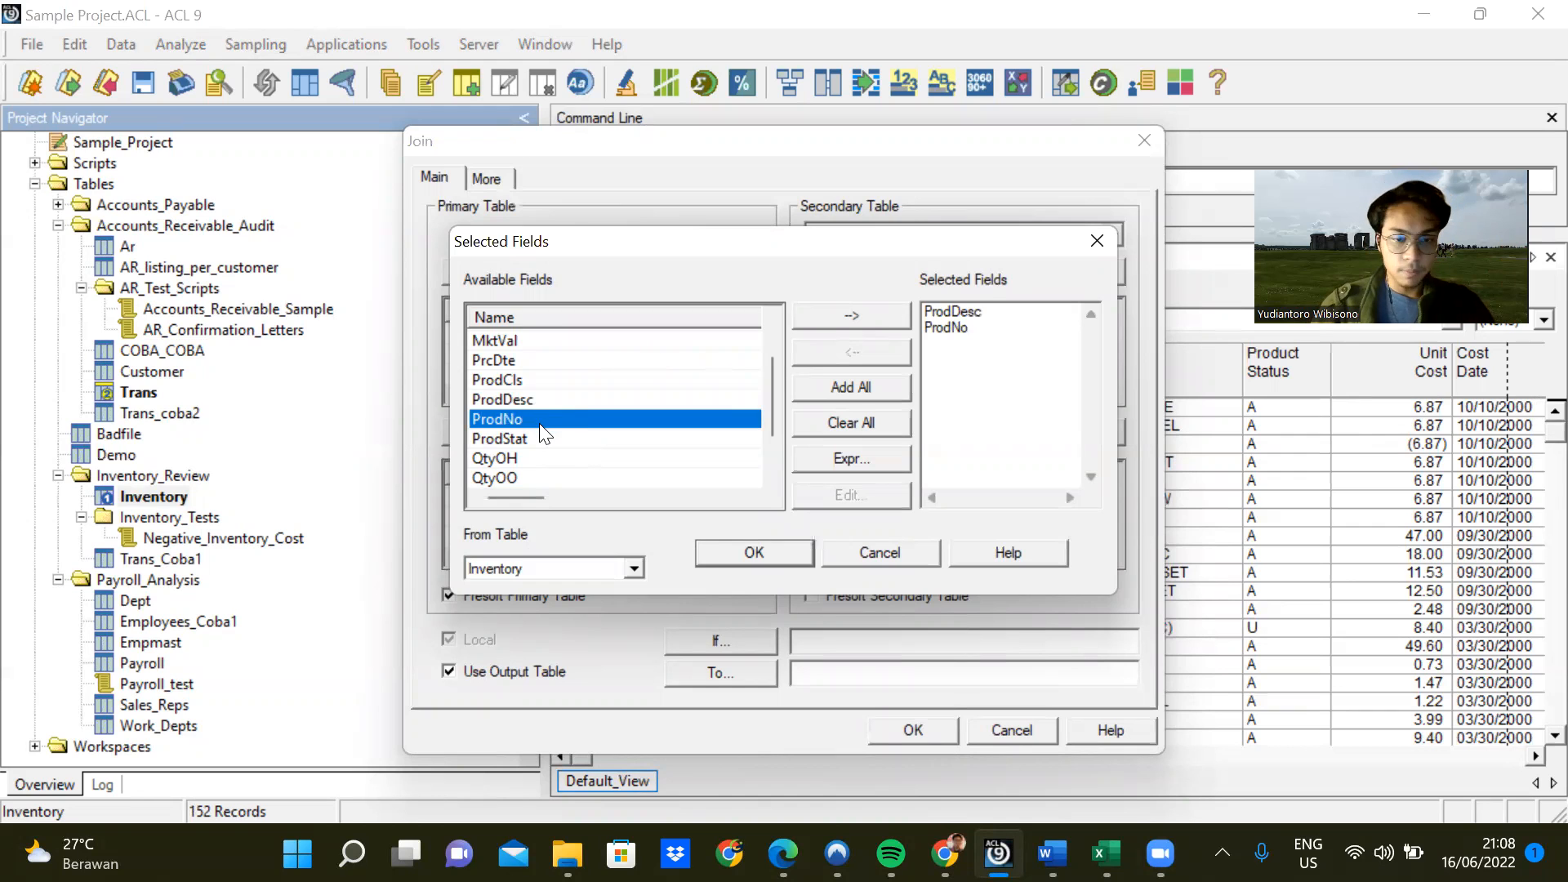
pyautogui.scroll(1, 542, 424)
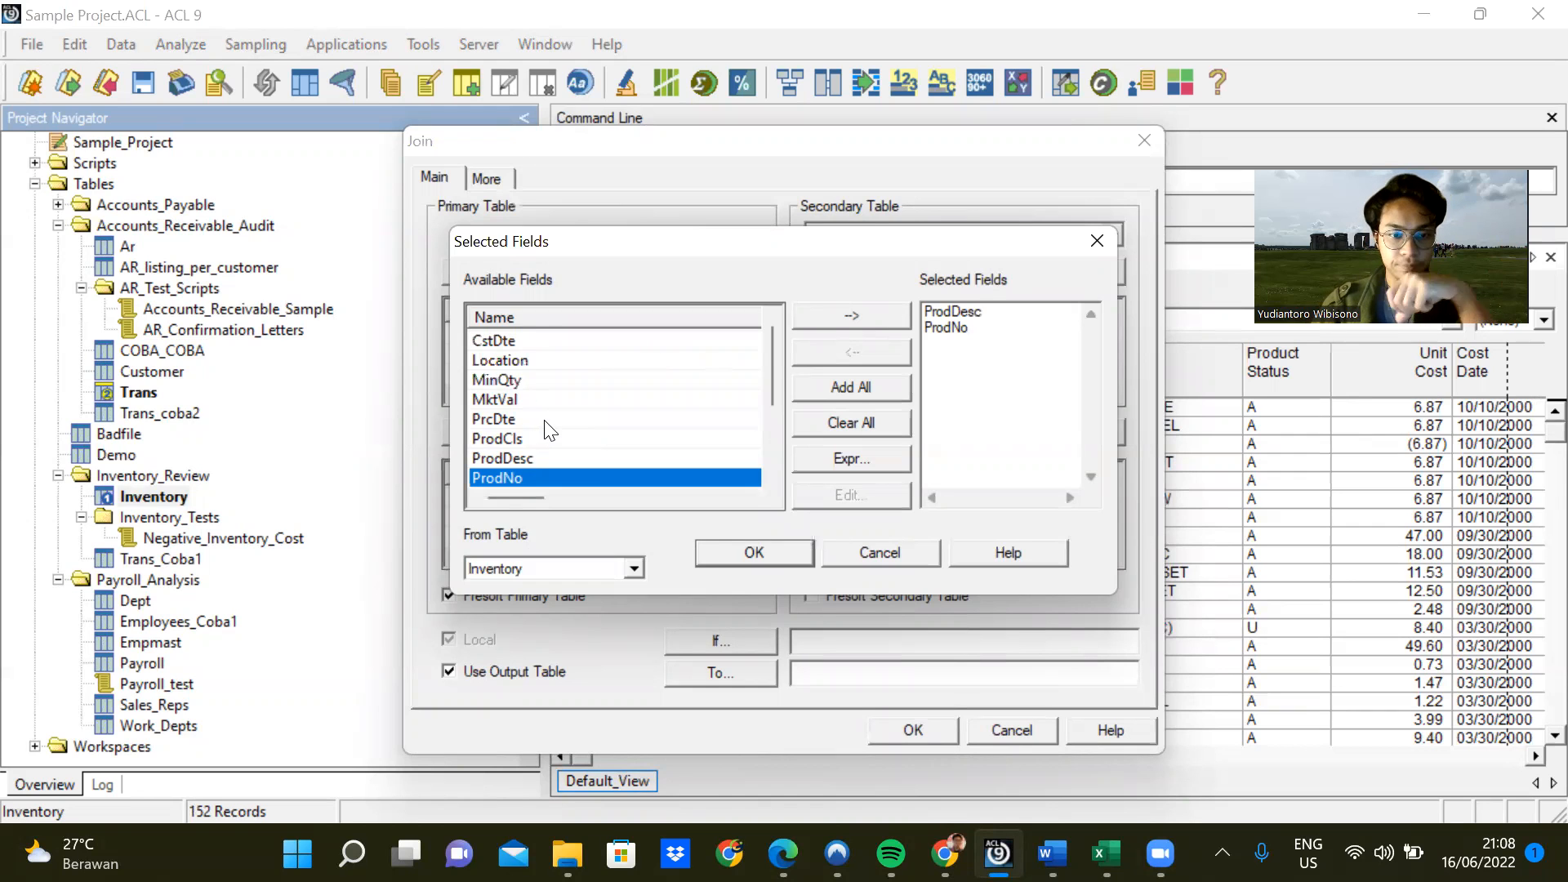
pyautogui.scroll(-2, 547, 421)
pyautogui.doubleClick(552, 458)
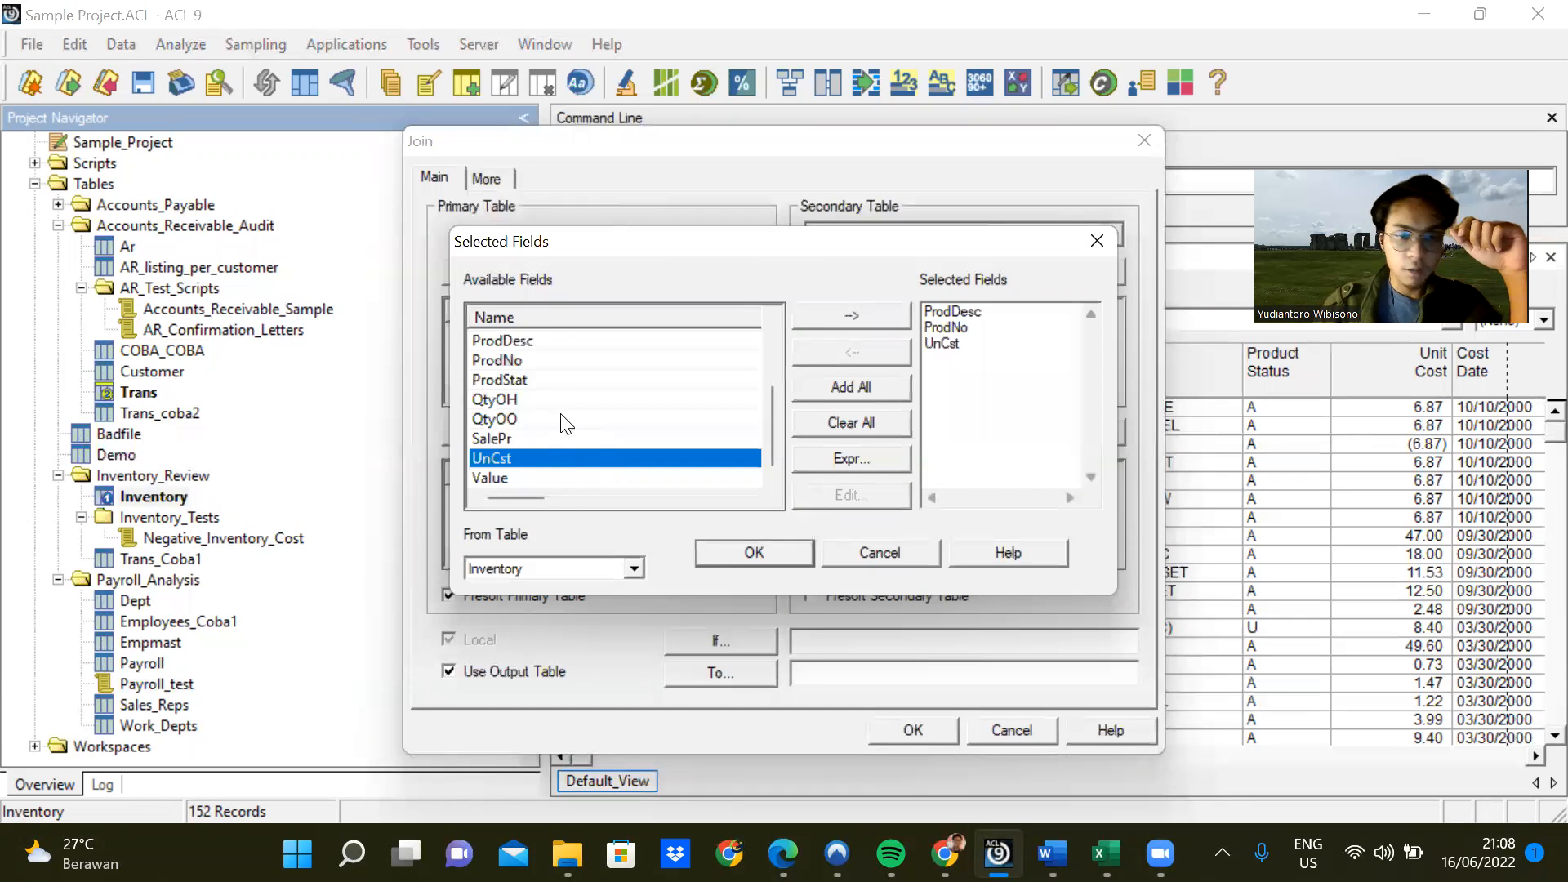
pyautogui.doubleClick(547, 438)
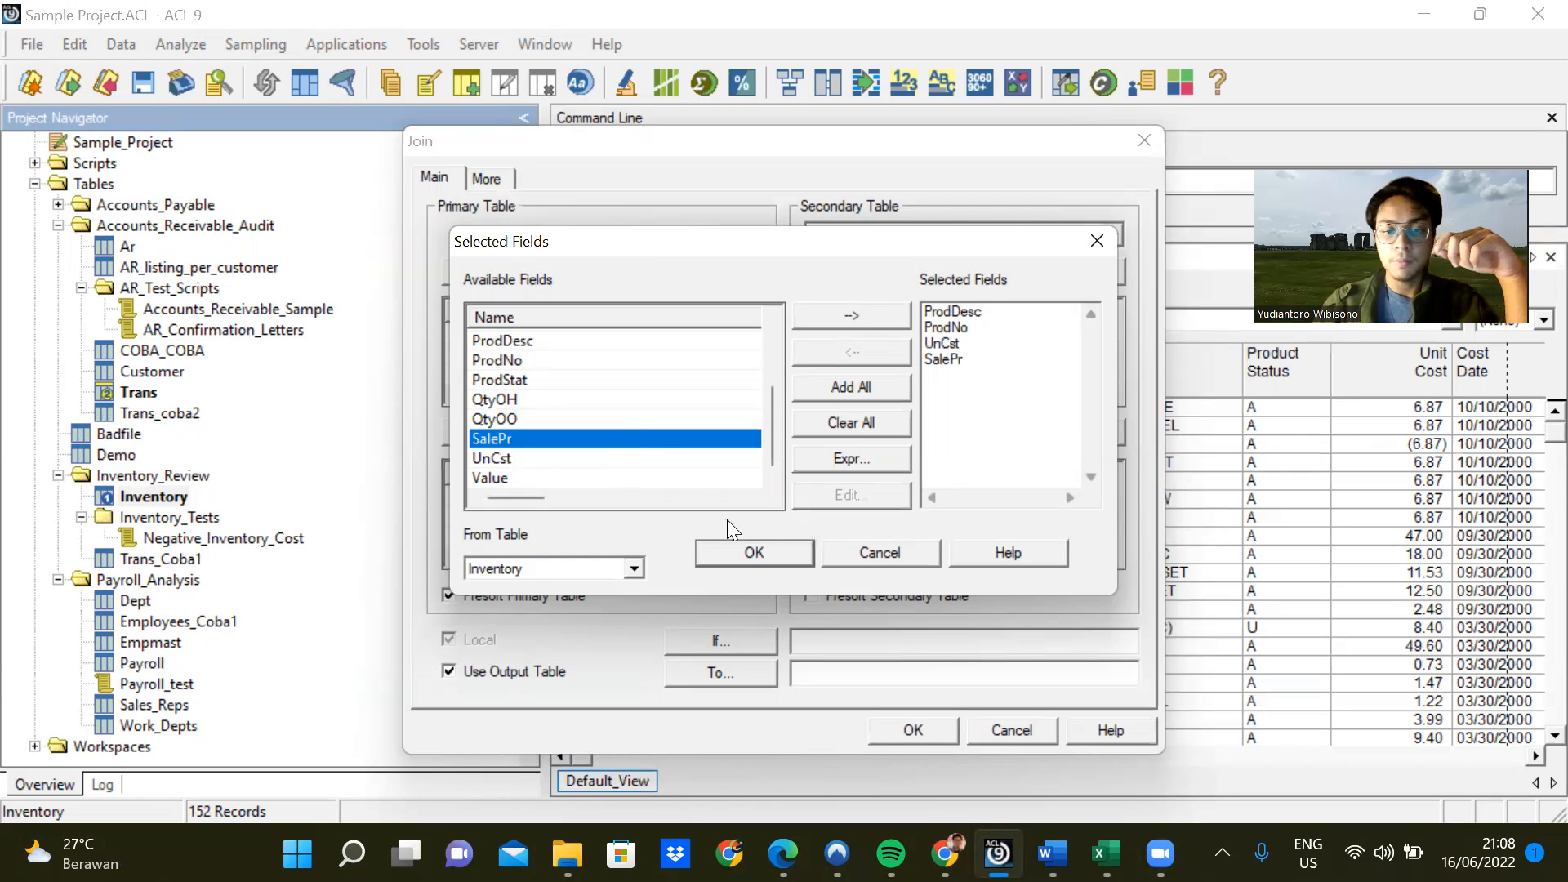
pyautogui.click(736, 549)
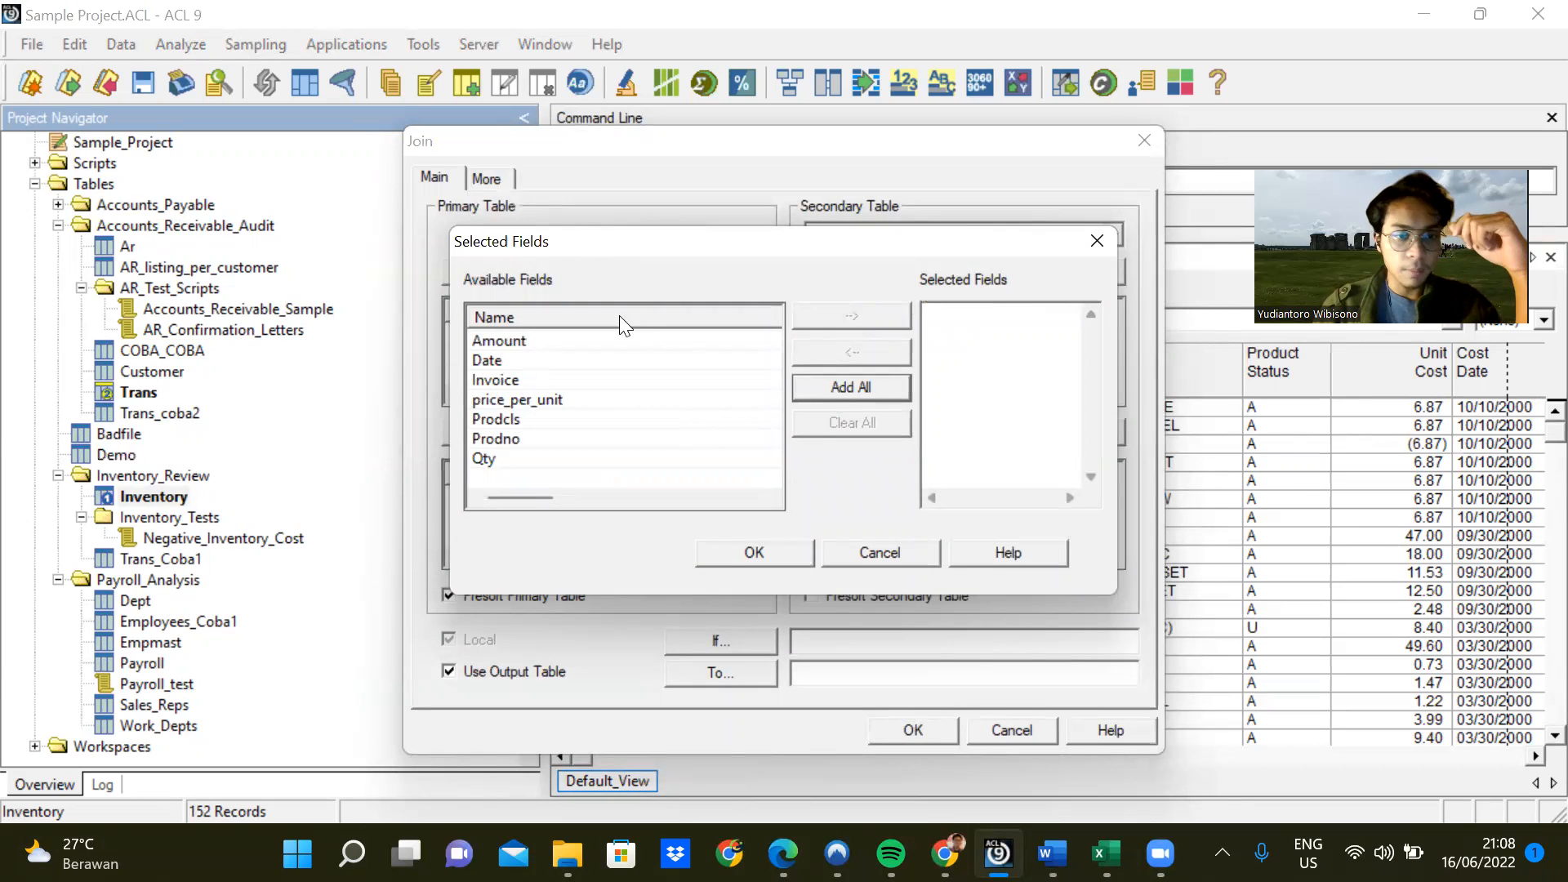
# Choose Amount, Invoice, Prodno and Qty from the Trans table as the secondary fields of the join.
pyautogui.doubleClick(560, 339)
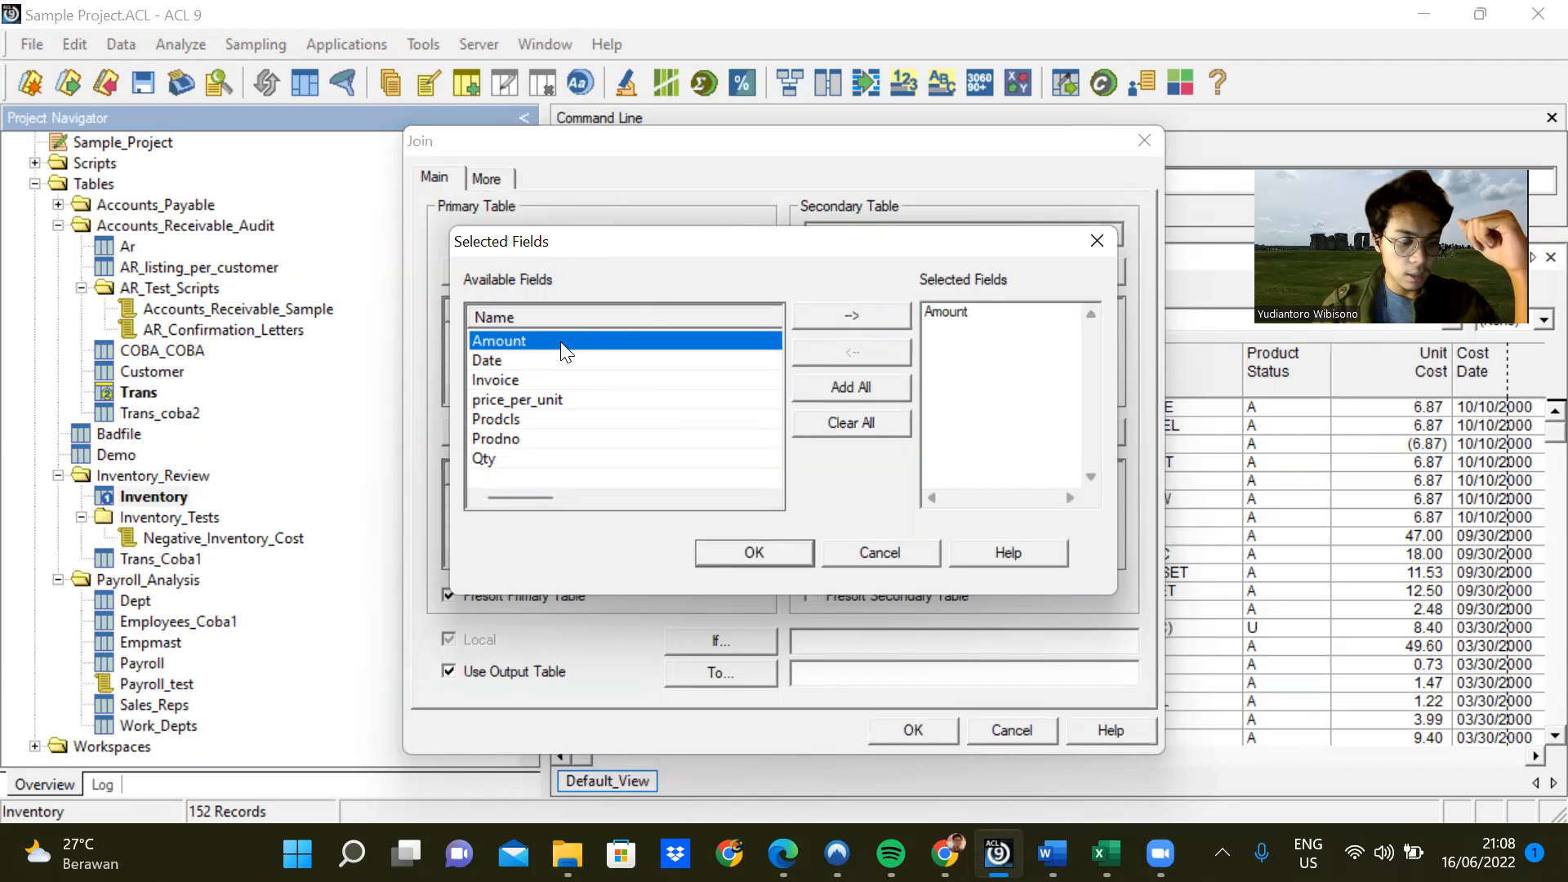
pyautogui.doubleClick(551, 375)
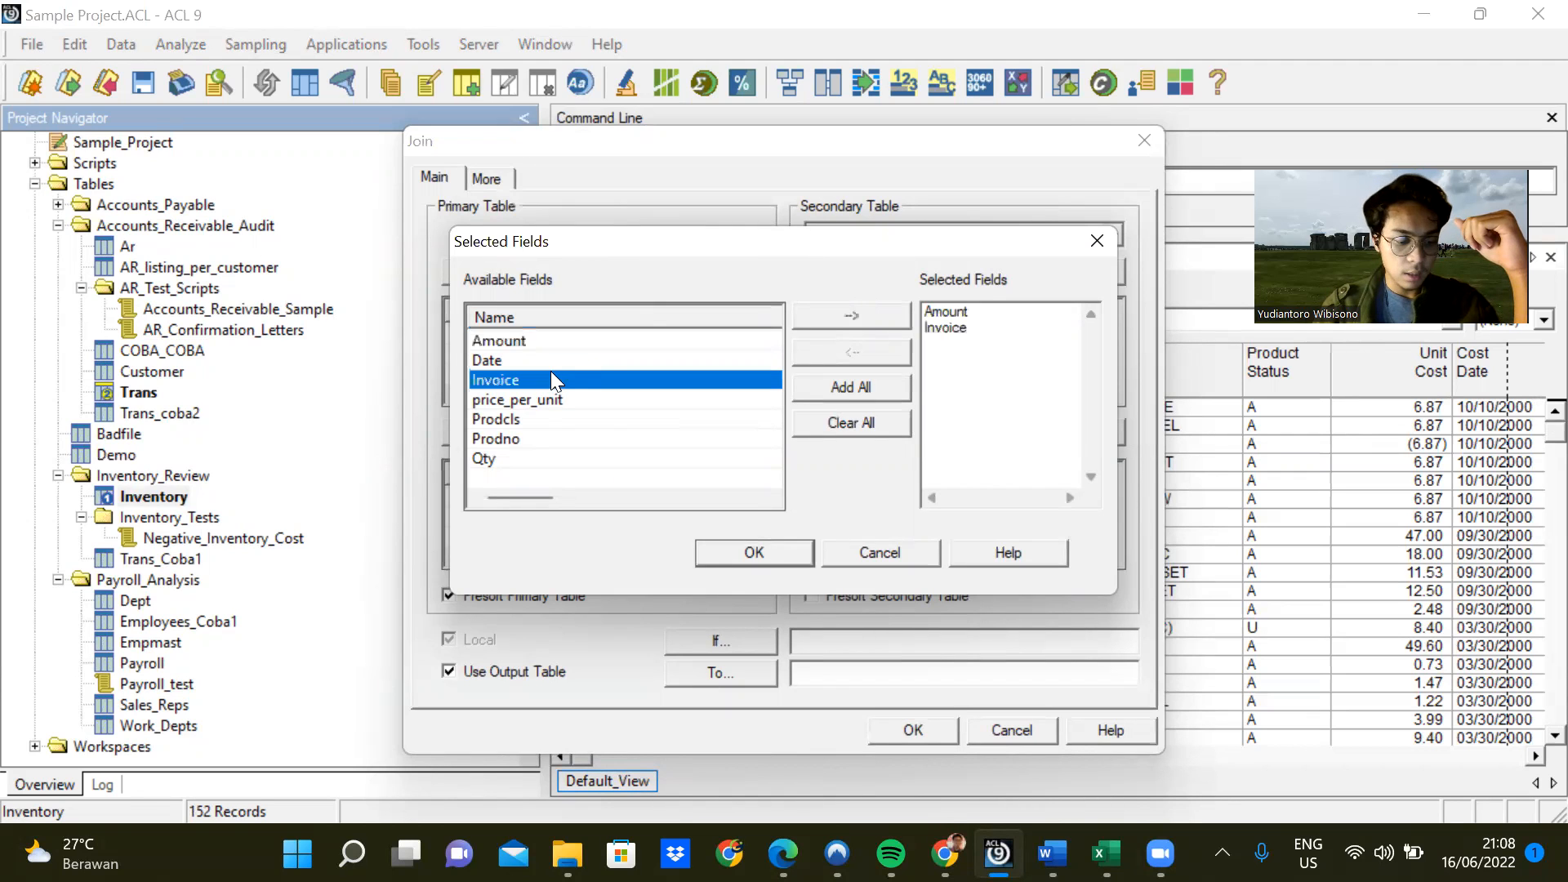
pyautogui.doubleClick(545, 438)
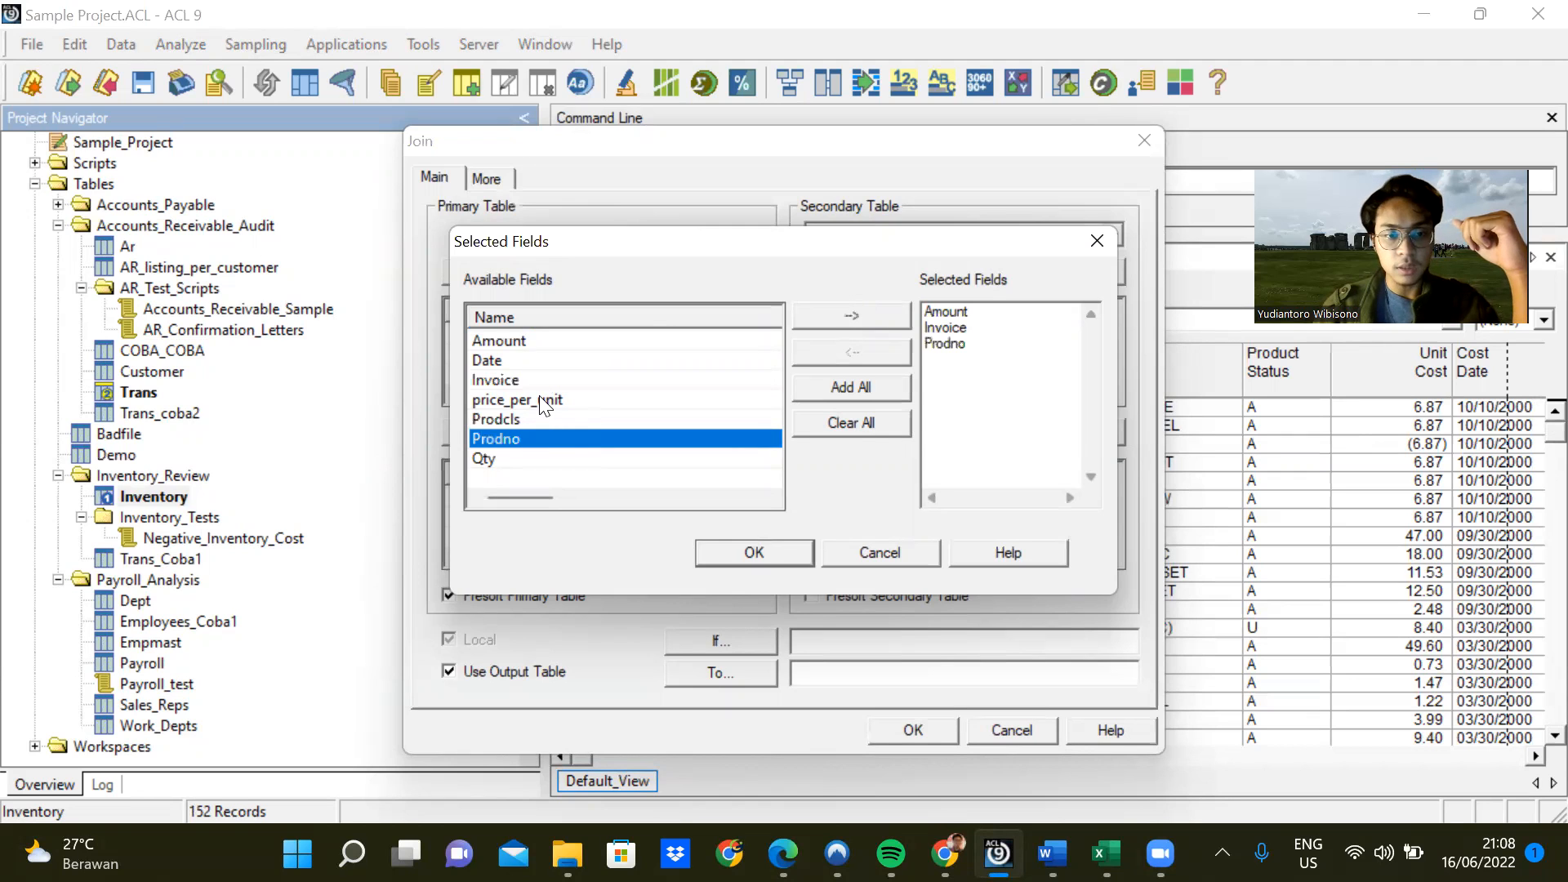
pyautogui.doubleClick(517, 458)
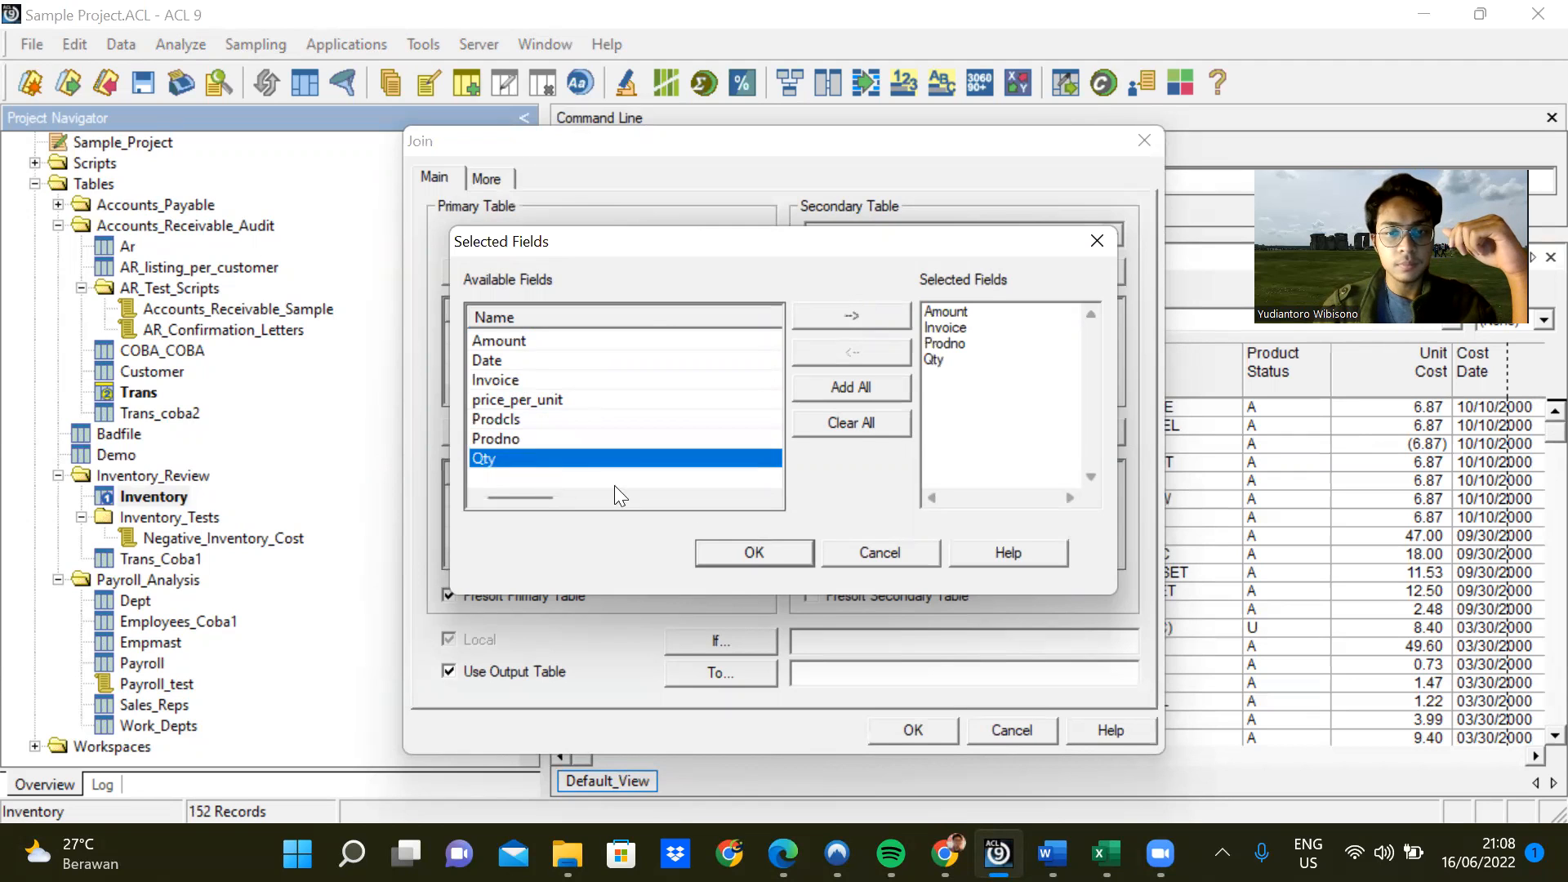
pyautogui.click(745, 555)
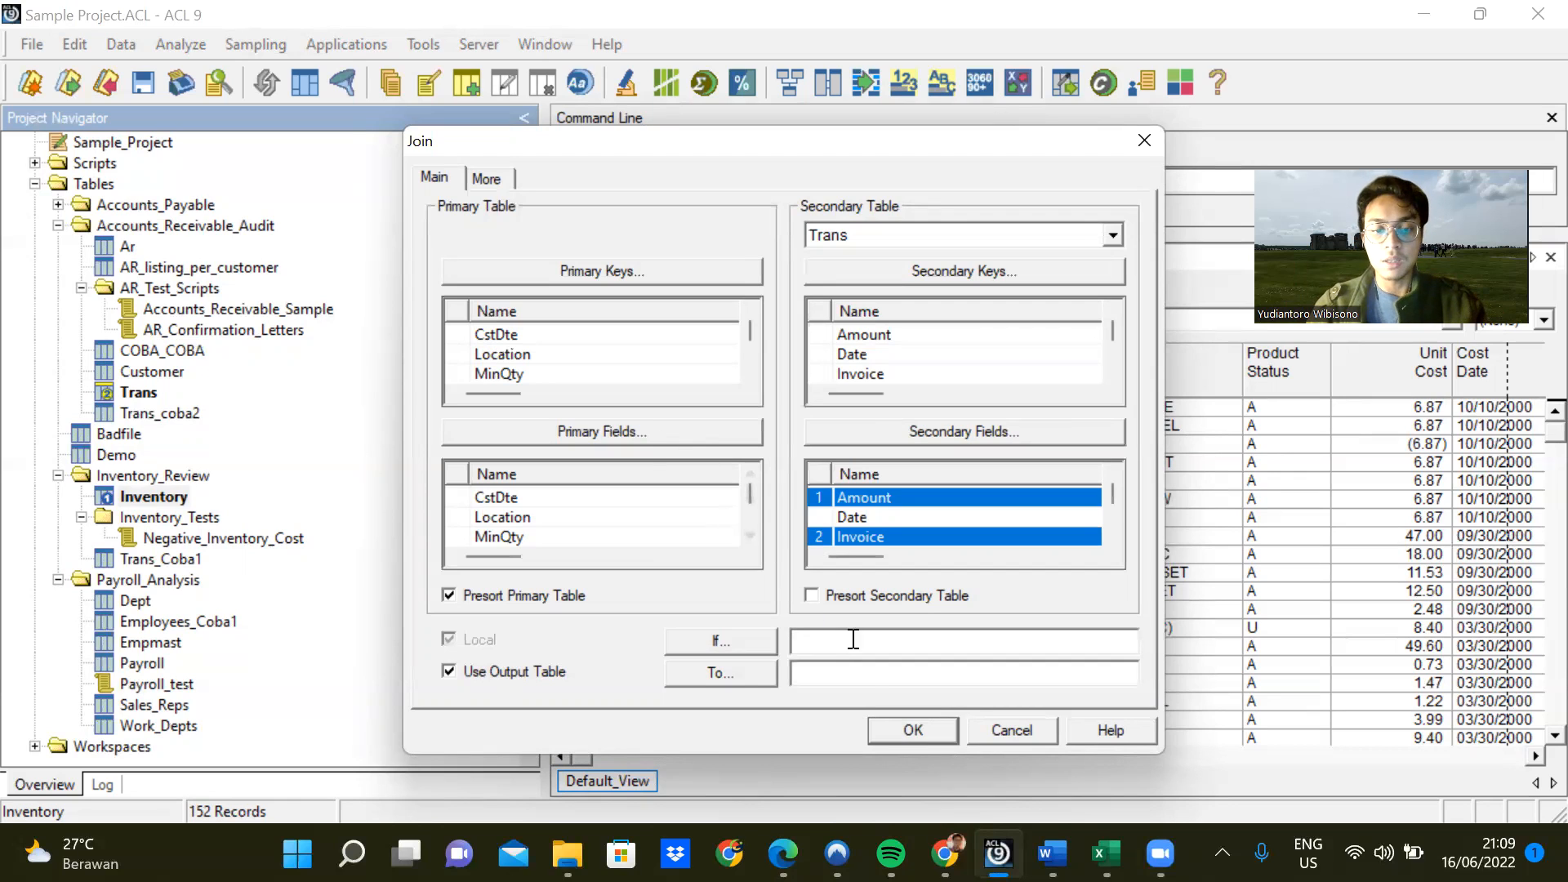
# Enable presorting of the secondary table and run the join to an output table named "Real_Full trans".
pyautogui.click(815, 678)
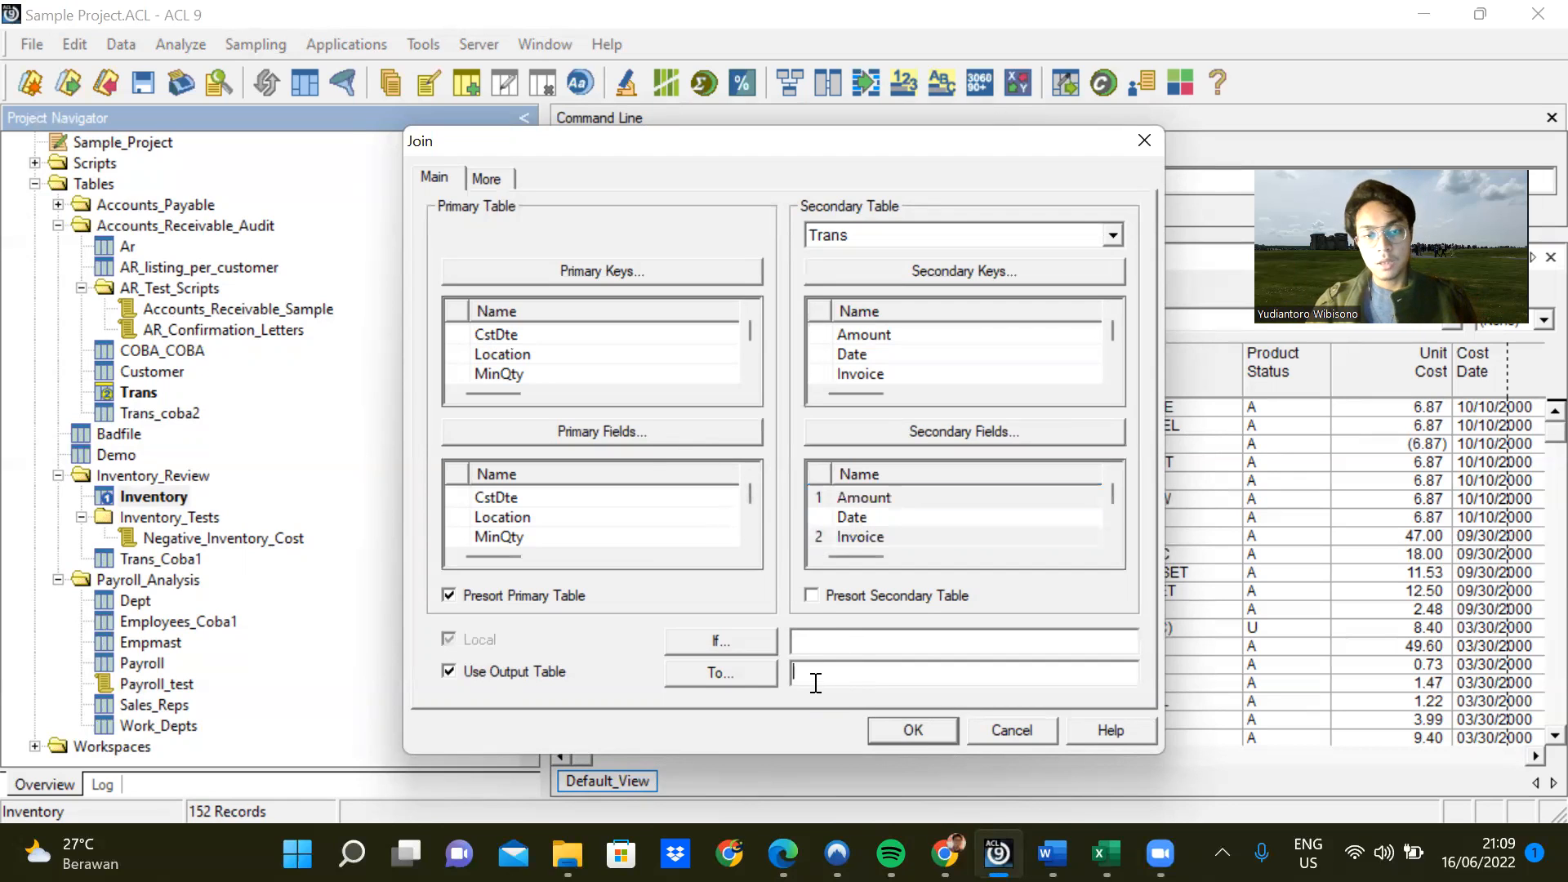
pyautogui.click(813, 600)
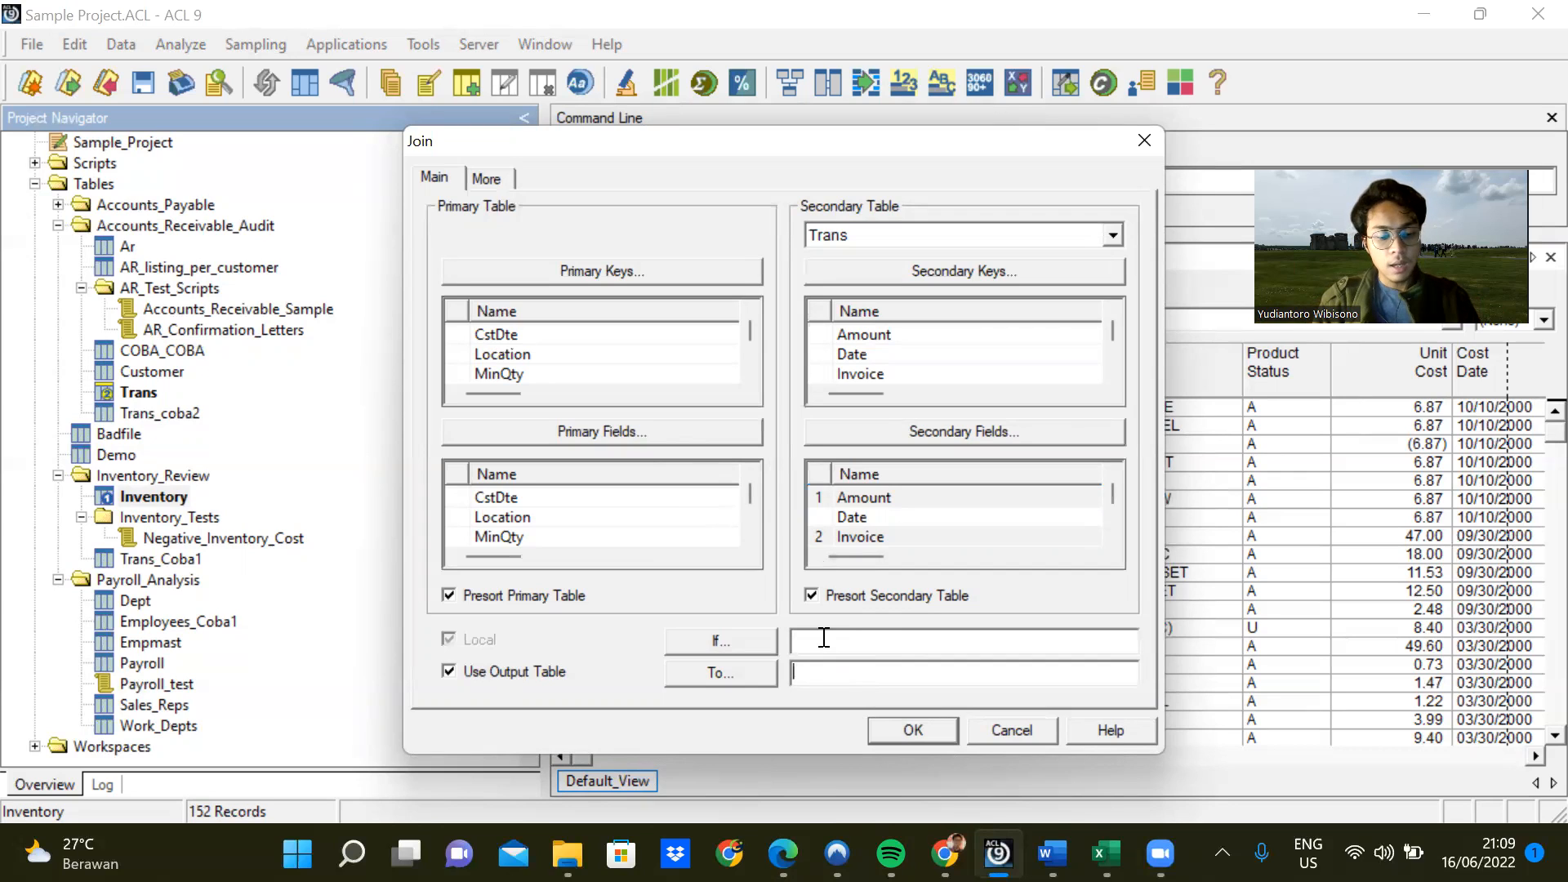
pyautogui.write('R')
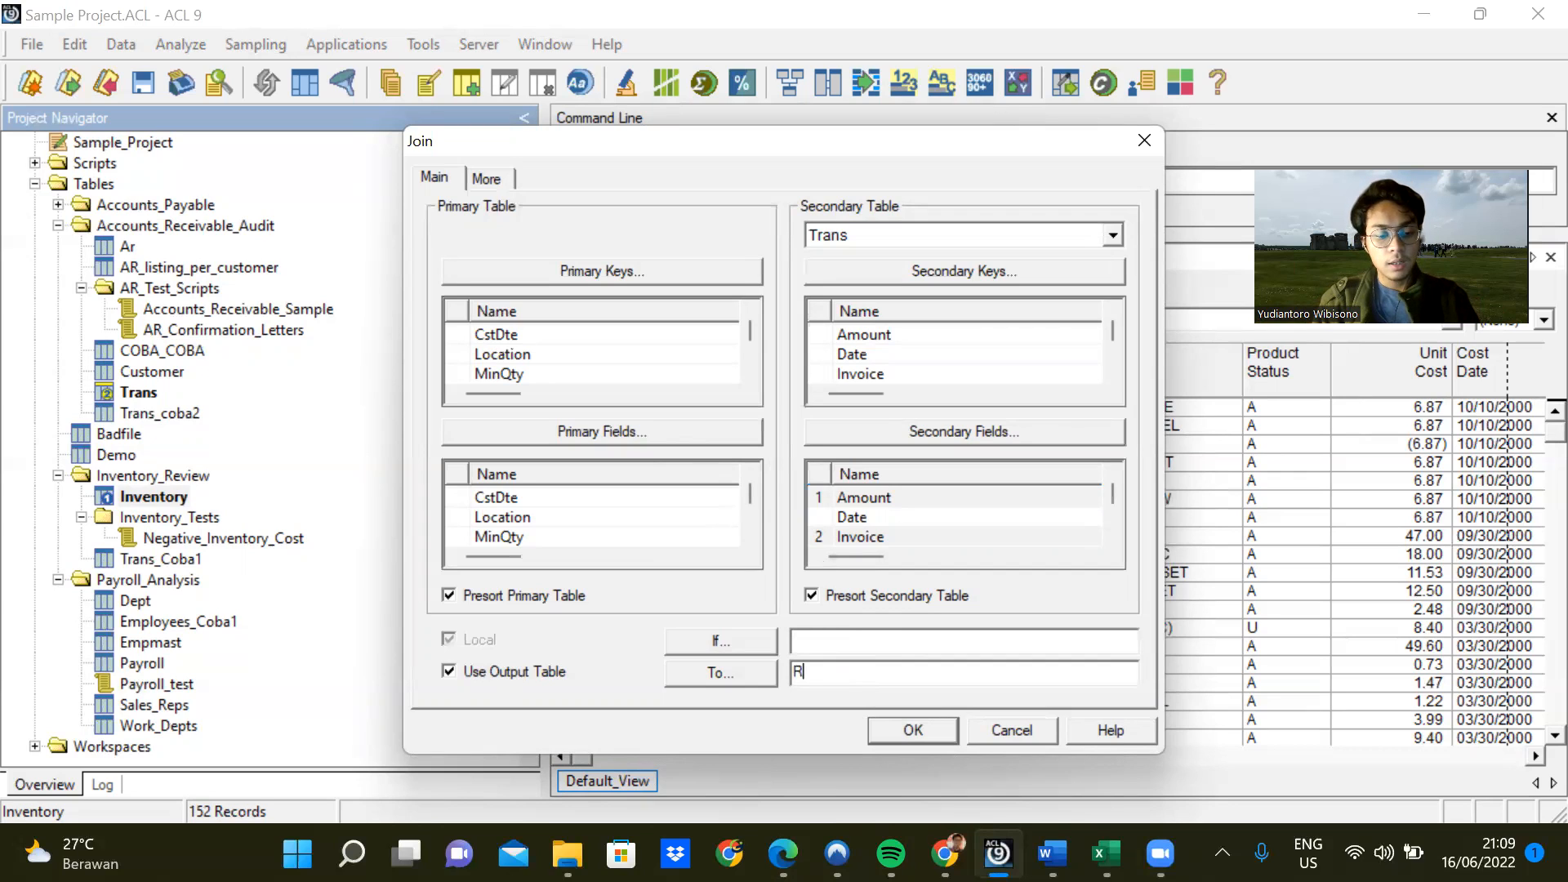
pyautogui.write('eal_FULL')
pyautogui.press('BackSpace')
pyautogui.press('BackSpace')
pyautogui.press('BackSpace')
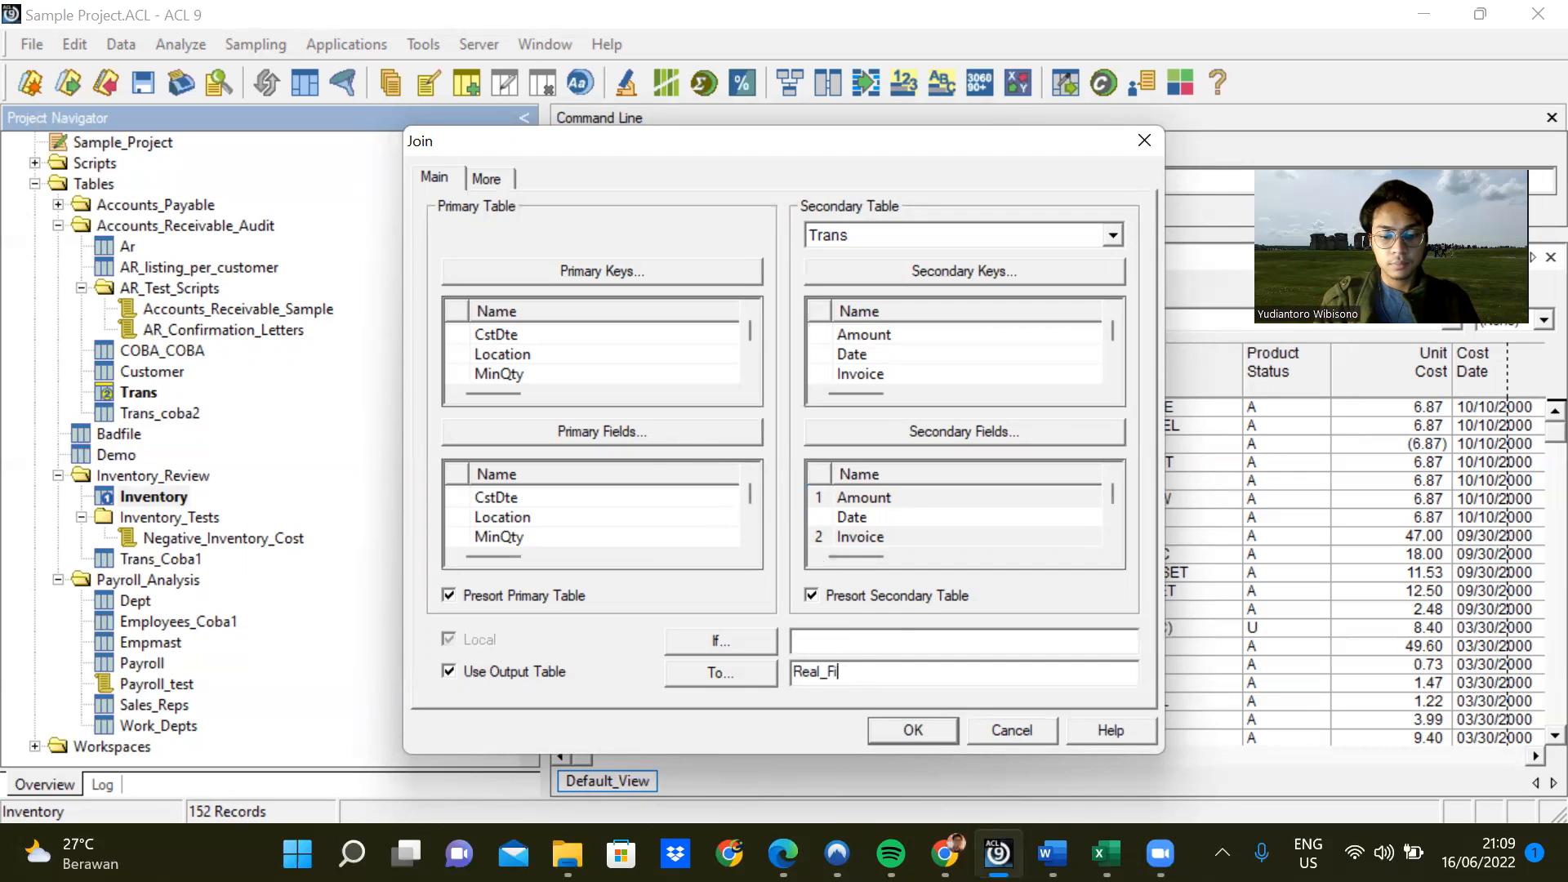
pyautogui.write('ull trans')
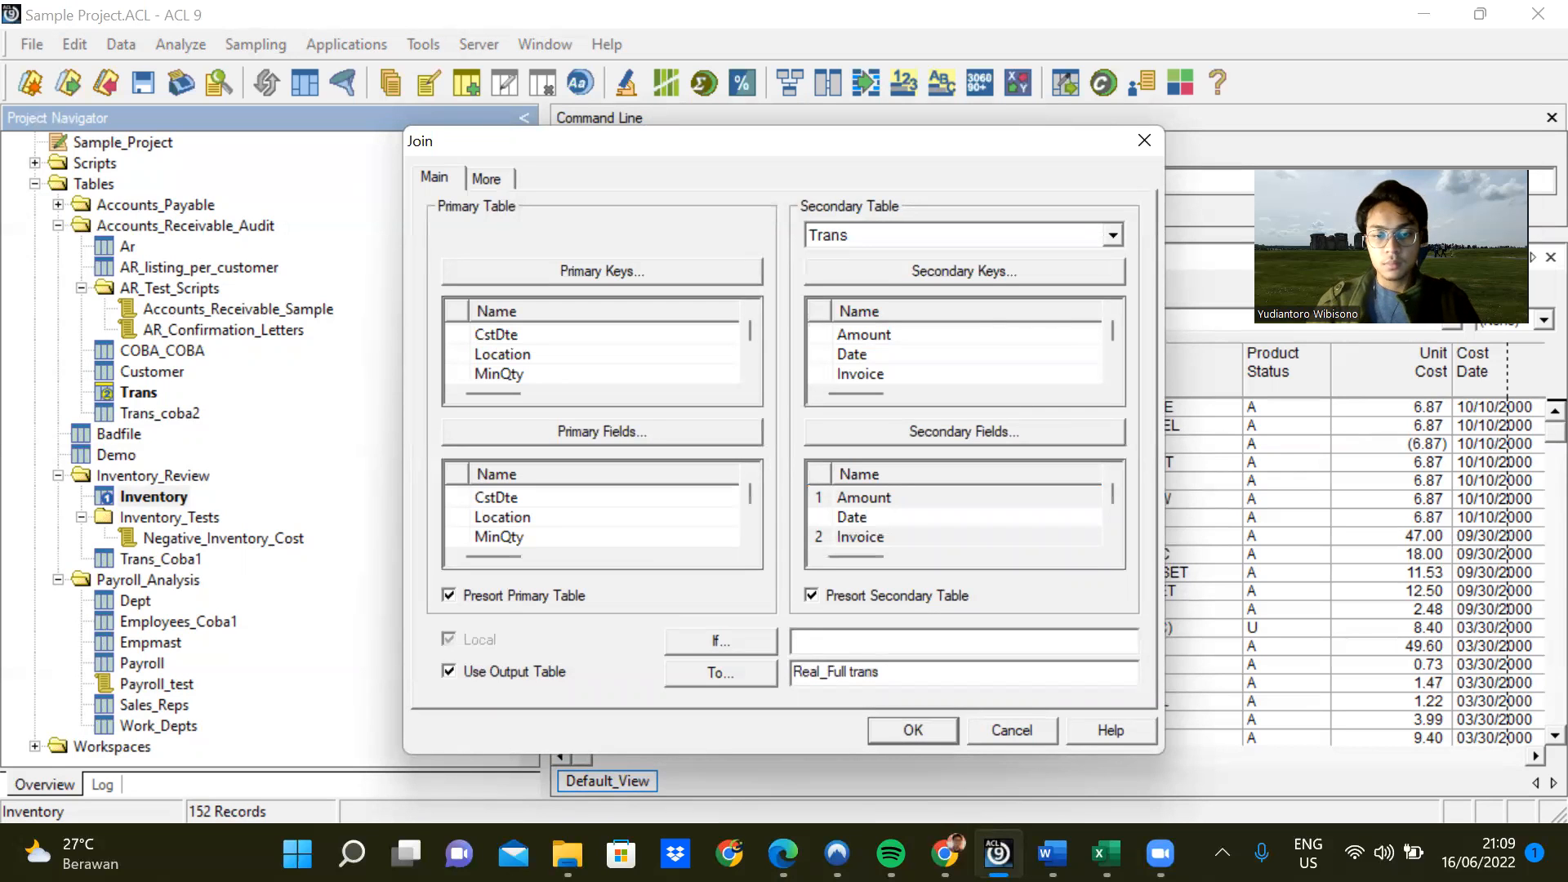
pyautogui.click(913, 729)
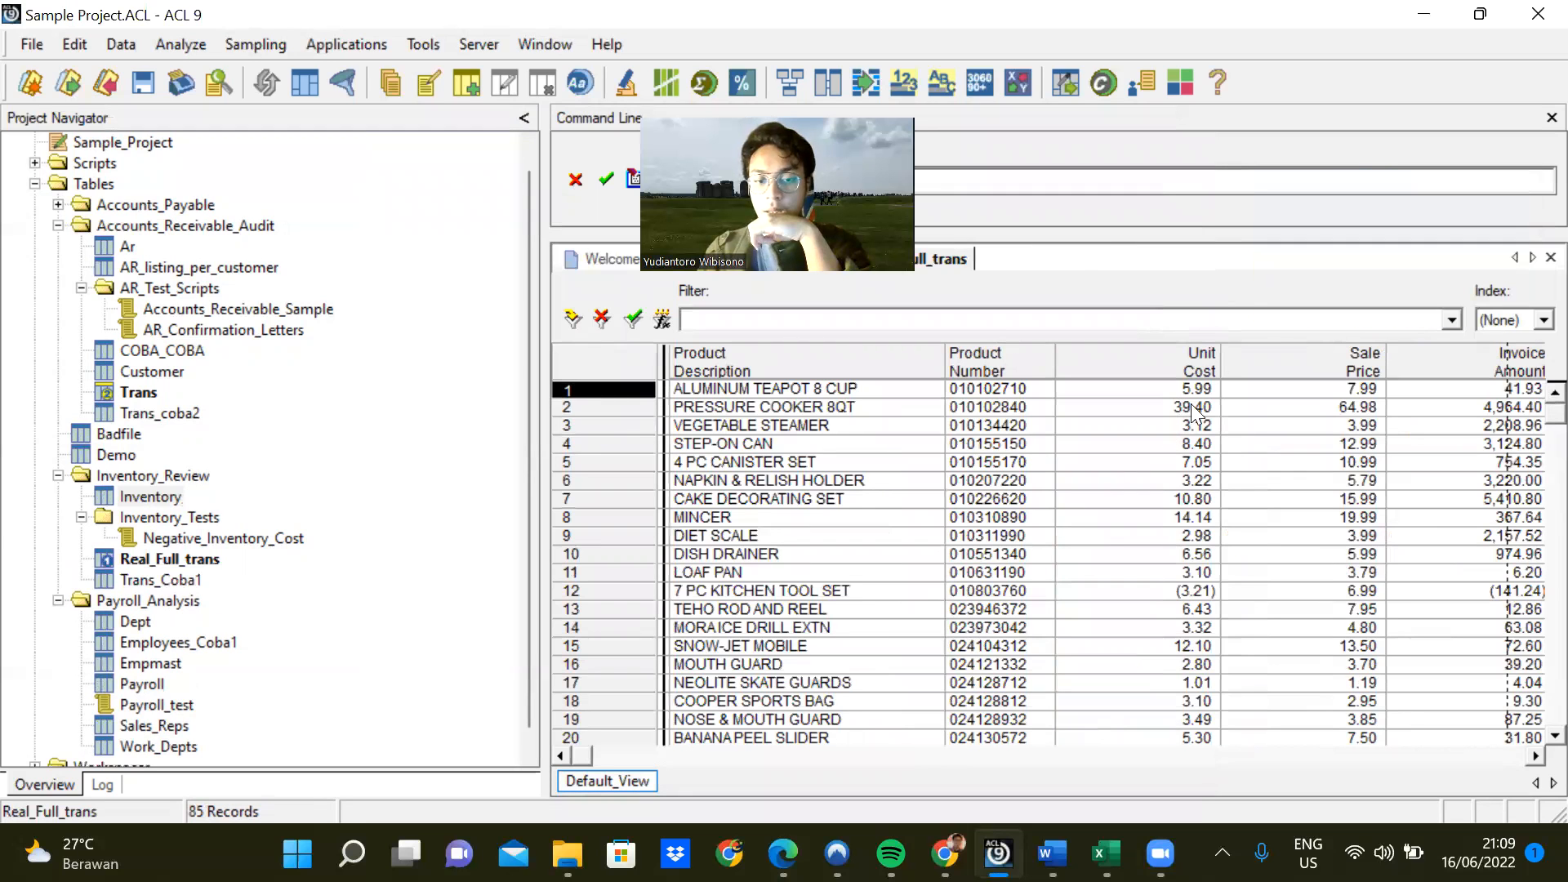
# Move the Quantity column between Unit Cost and Sale Price in the joined table's view.
pyautogui.moveTo(583, 756); pyautogui.dragTo(1466, 678)
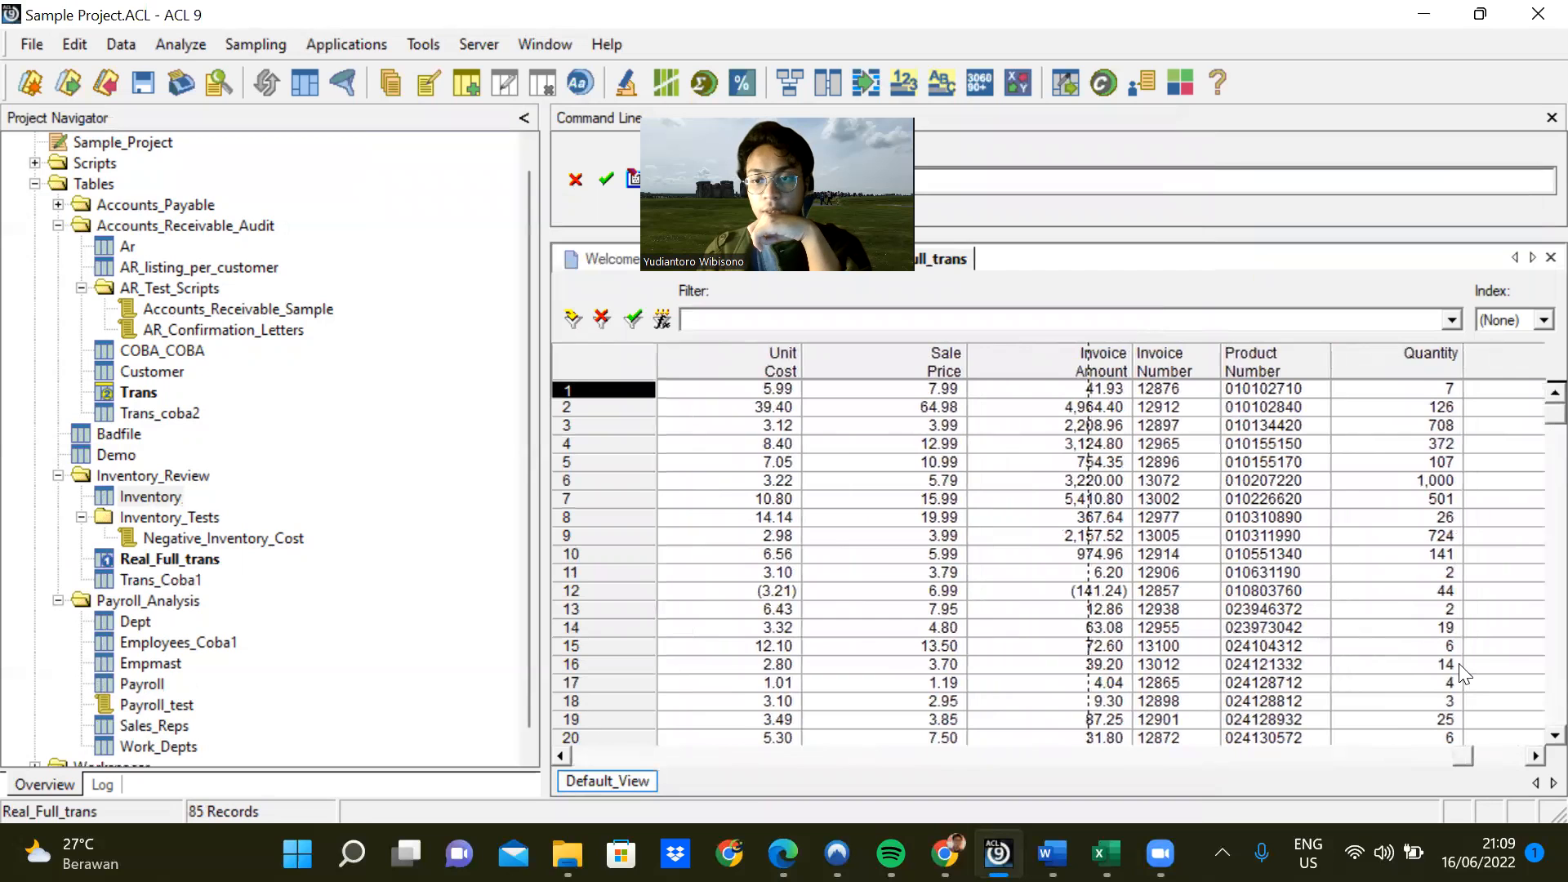
pyautogui.click(1414, 374)
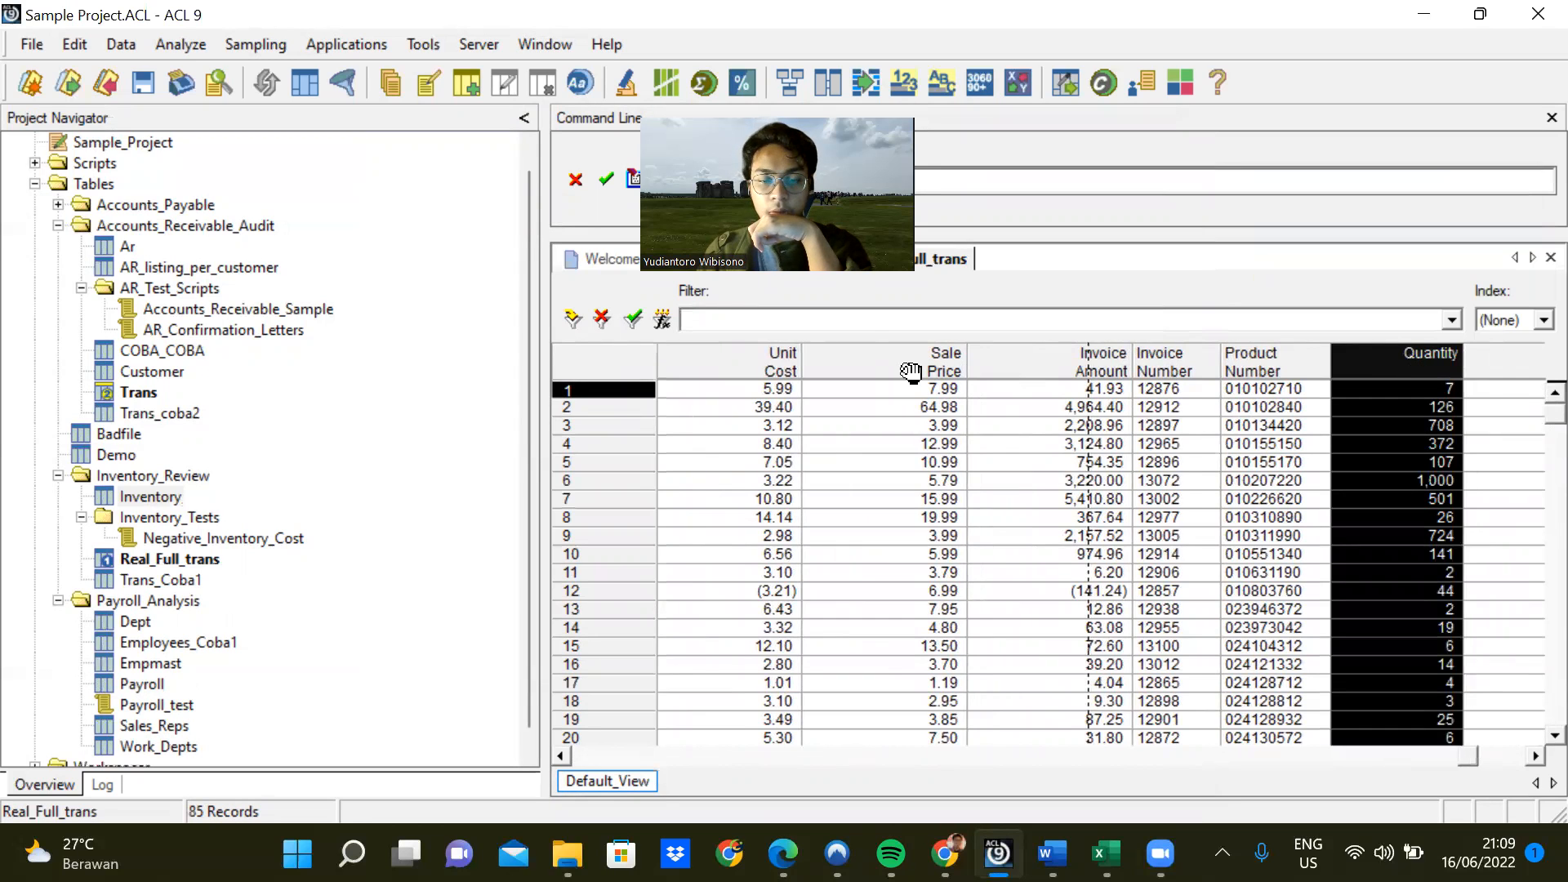
pyautogui.moveTo(911, 372); pyautogui.dragTo(901, 373)
pyautogui.moveTo(1002, 359); pyautogui.dragTo(822, 379)
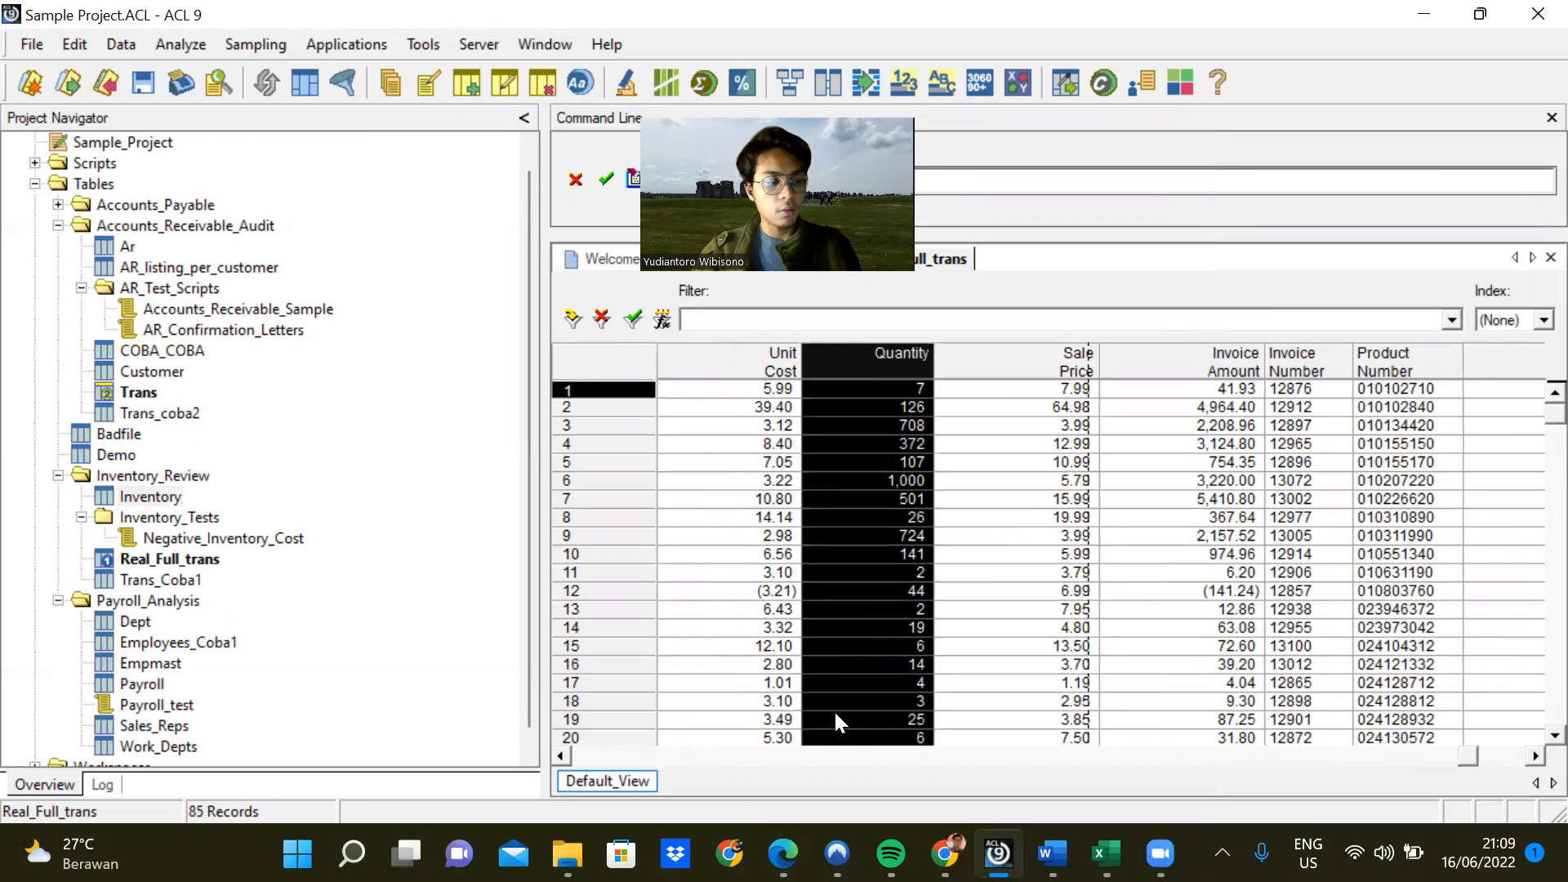
# Find and open the Windows Calculator app.
pyautogui.click(352, 853)
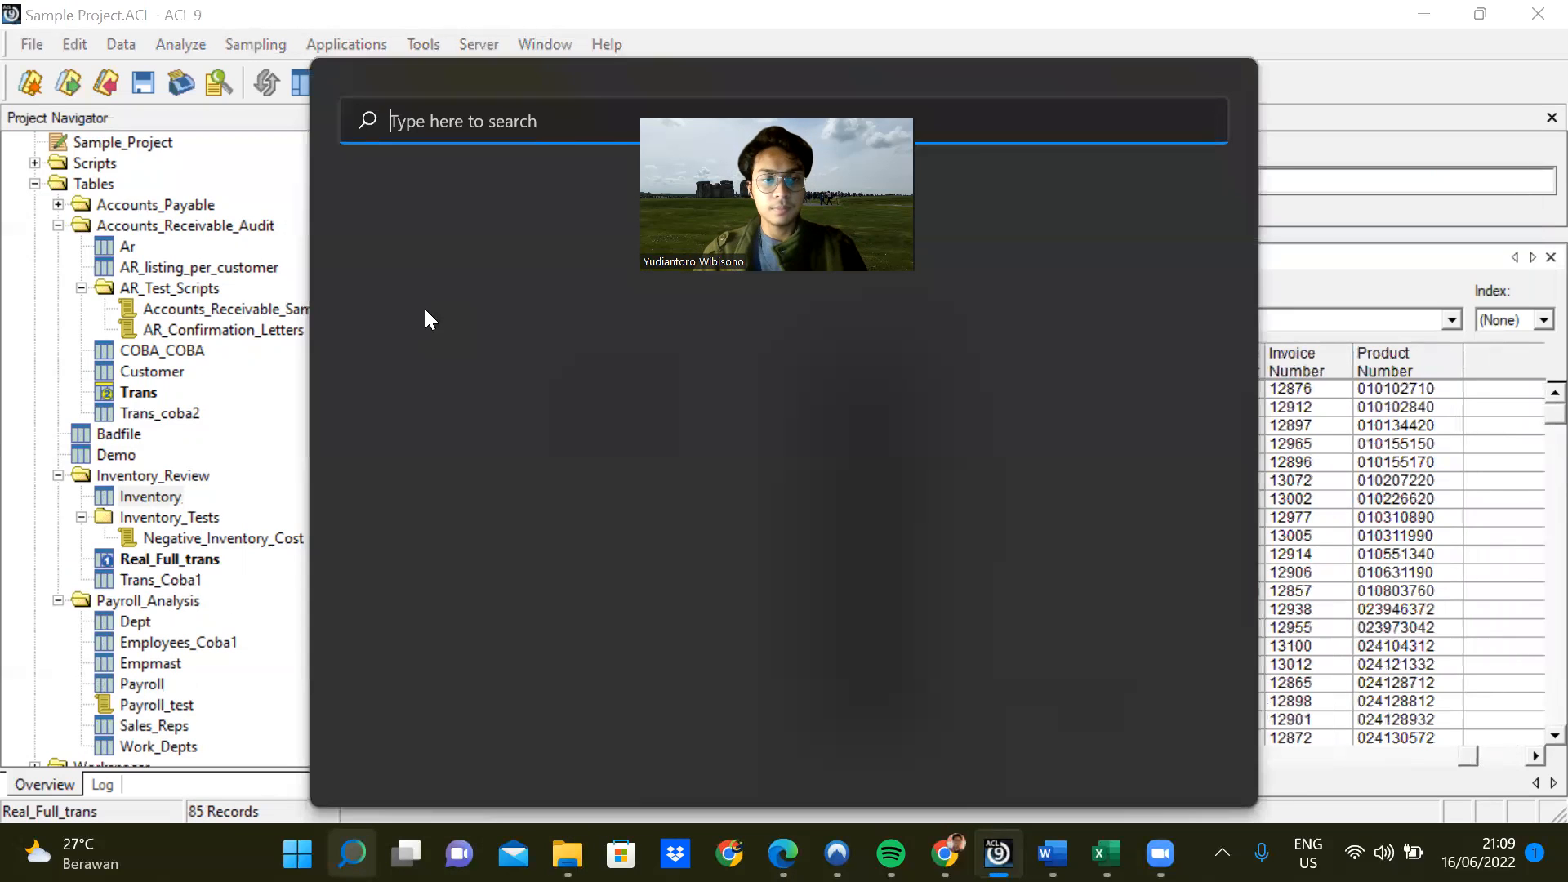
pyautogui.write('calcula')
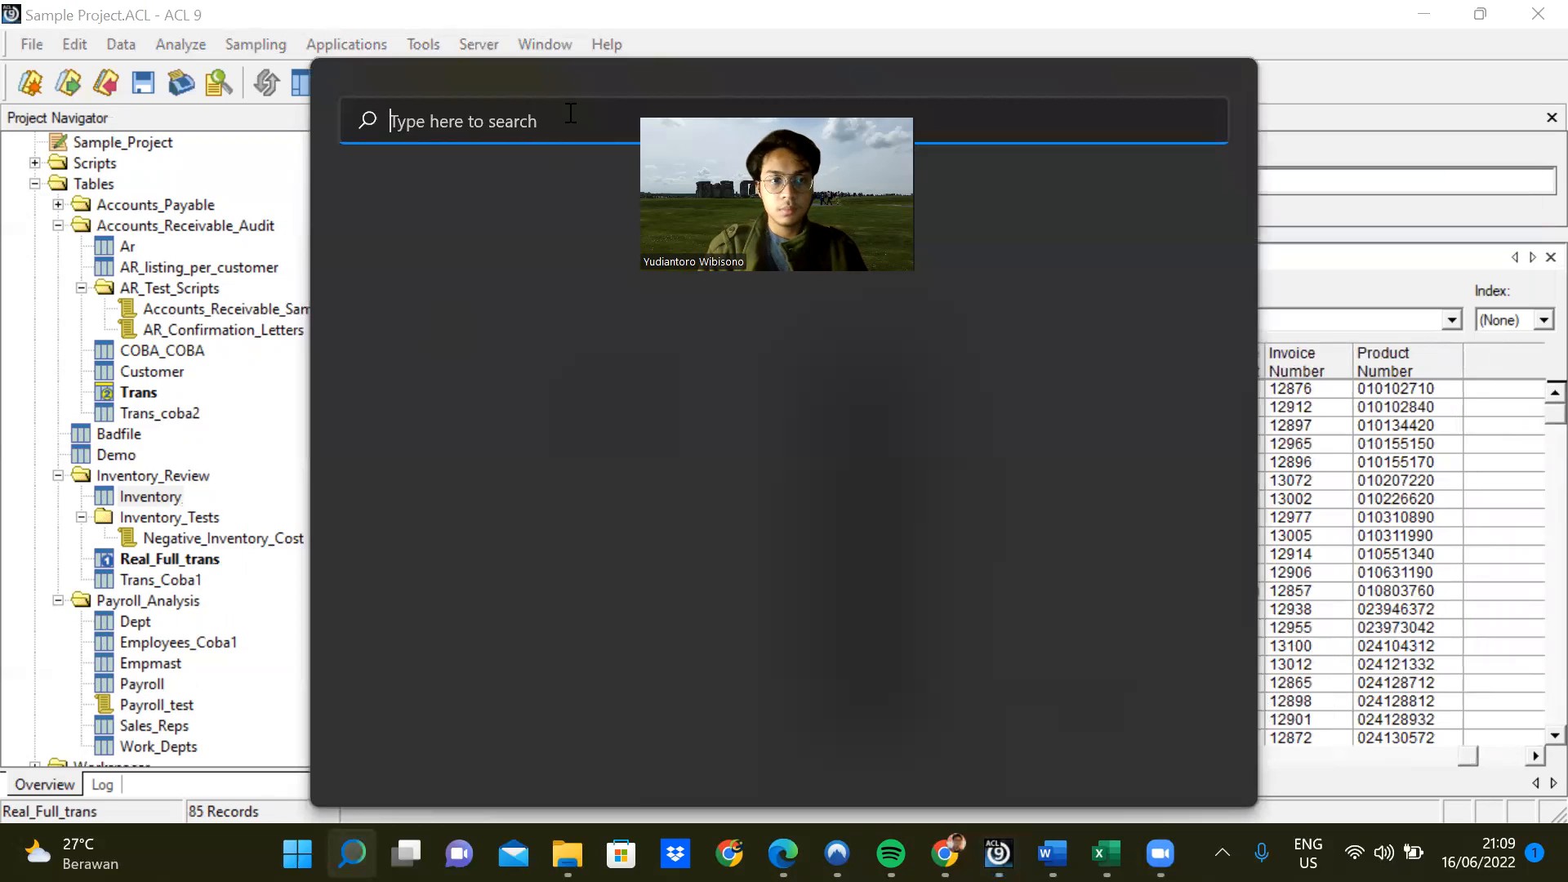
pyautogui.write('calculator')
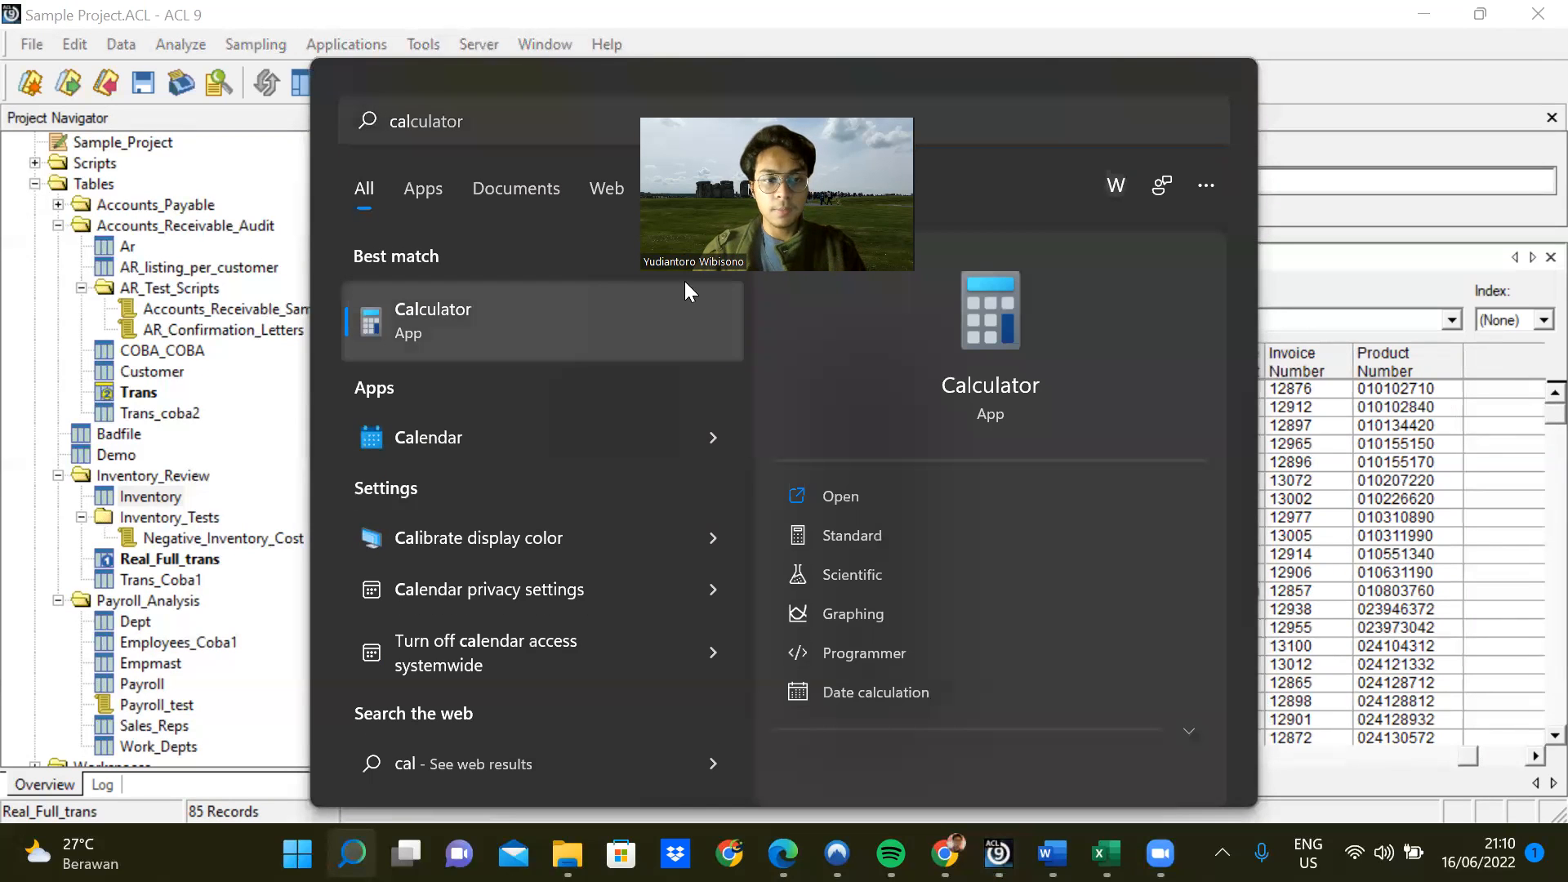
pyautogui.click(485, 352)
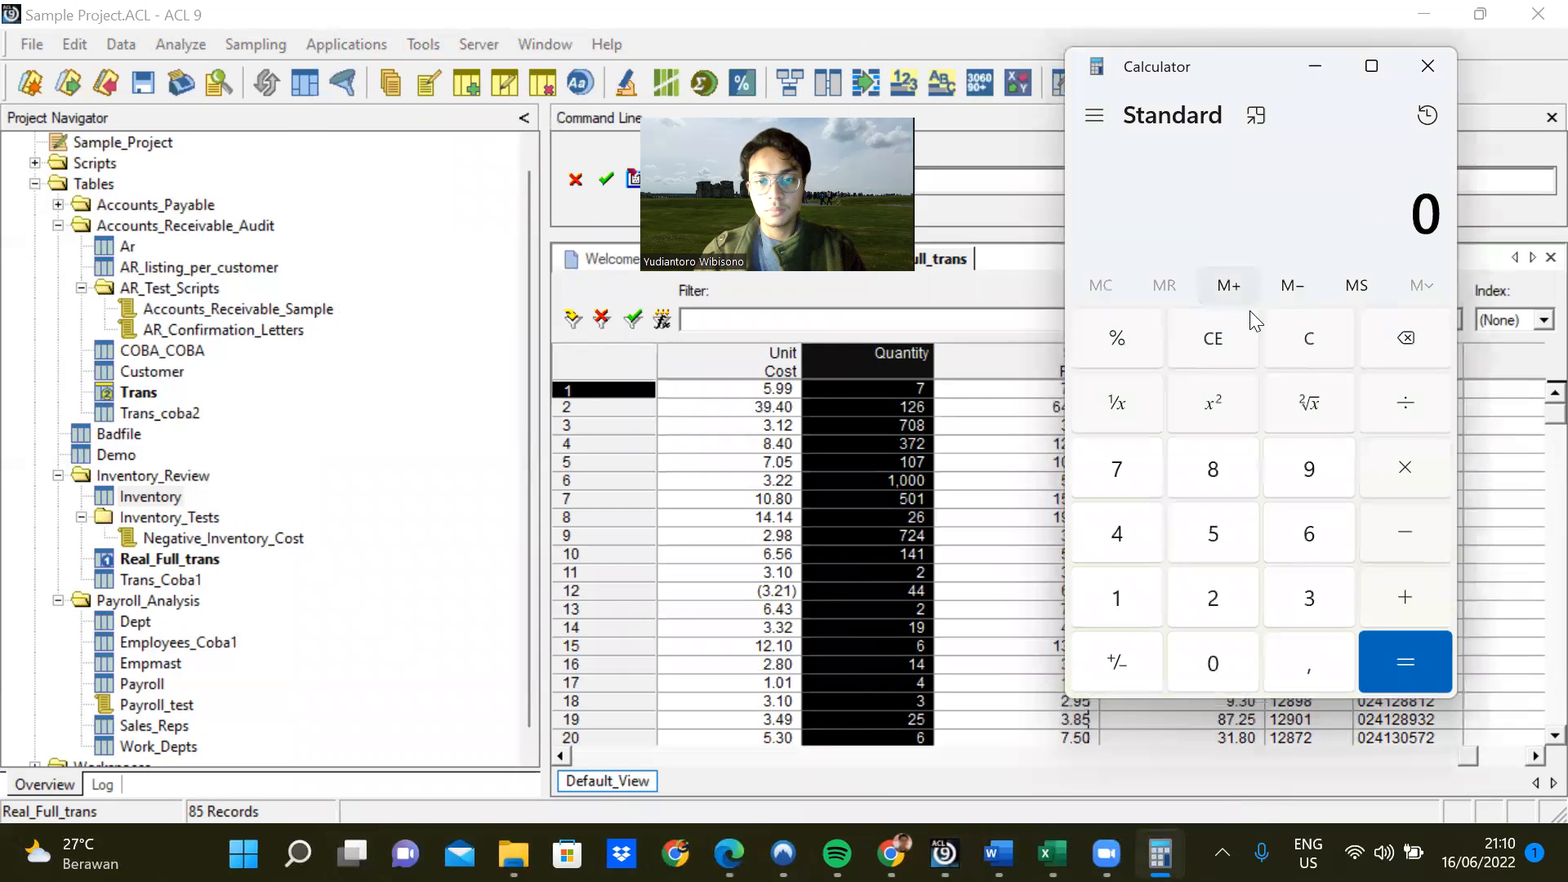
# Multiply the first record's unit cost 5,99 by its quantity 7, compare with its invoice amount, and close Calculator.
pyautogui.click(1213, 535)
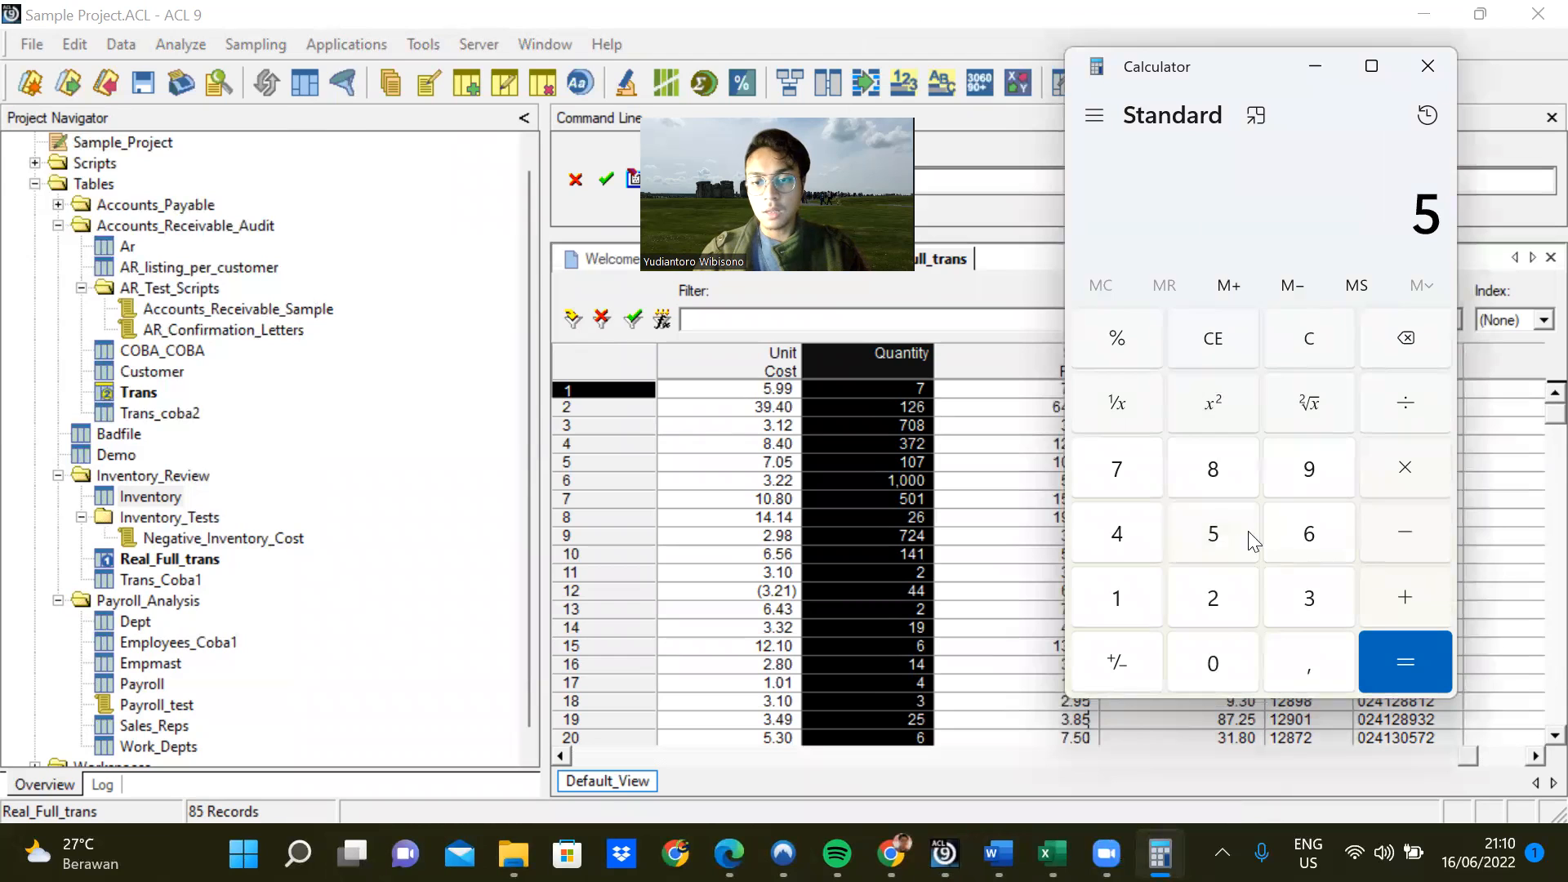
pyautogui.doubleClick(1307, 481)
pyautogui.doubleClick(1405, 338)
pyautogui.click(1405, 338)
pyautogui.click(1214, 539)
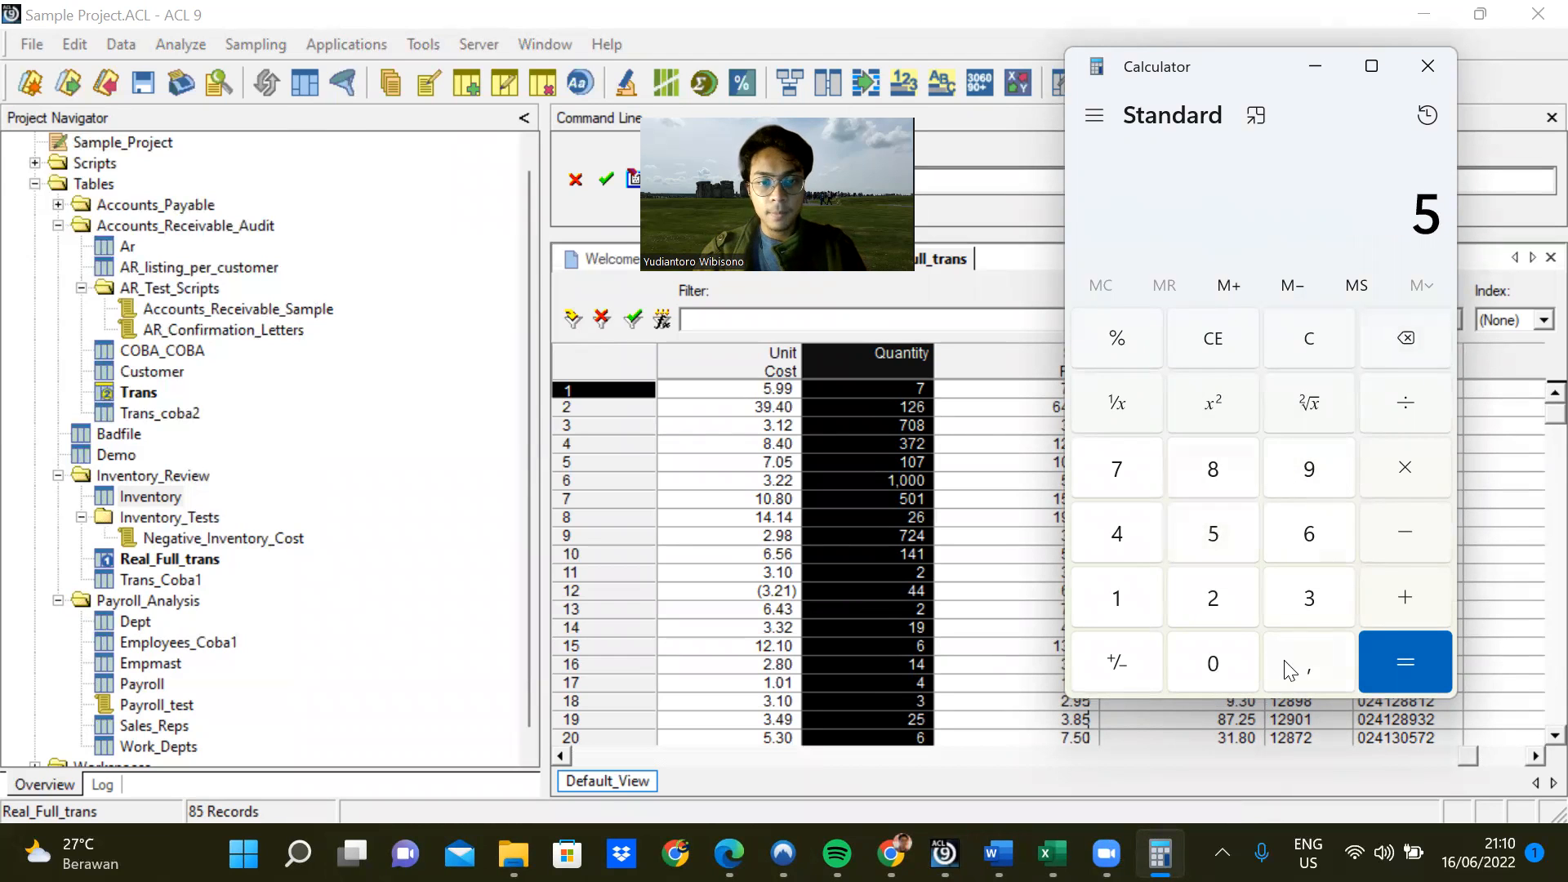
pyautogui.click(1300, 674)
pyautogui.click(1296, 459)
pyautogui.click(1297, 459)
pyautogui.click(1404, 472)
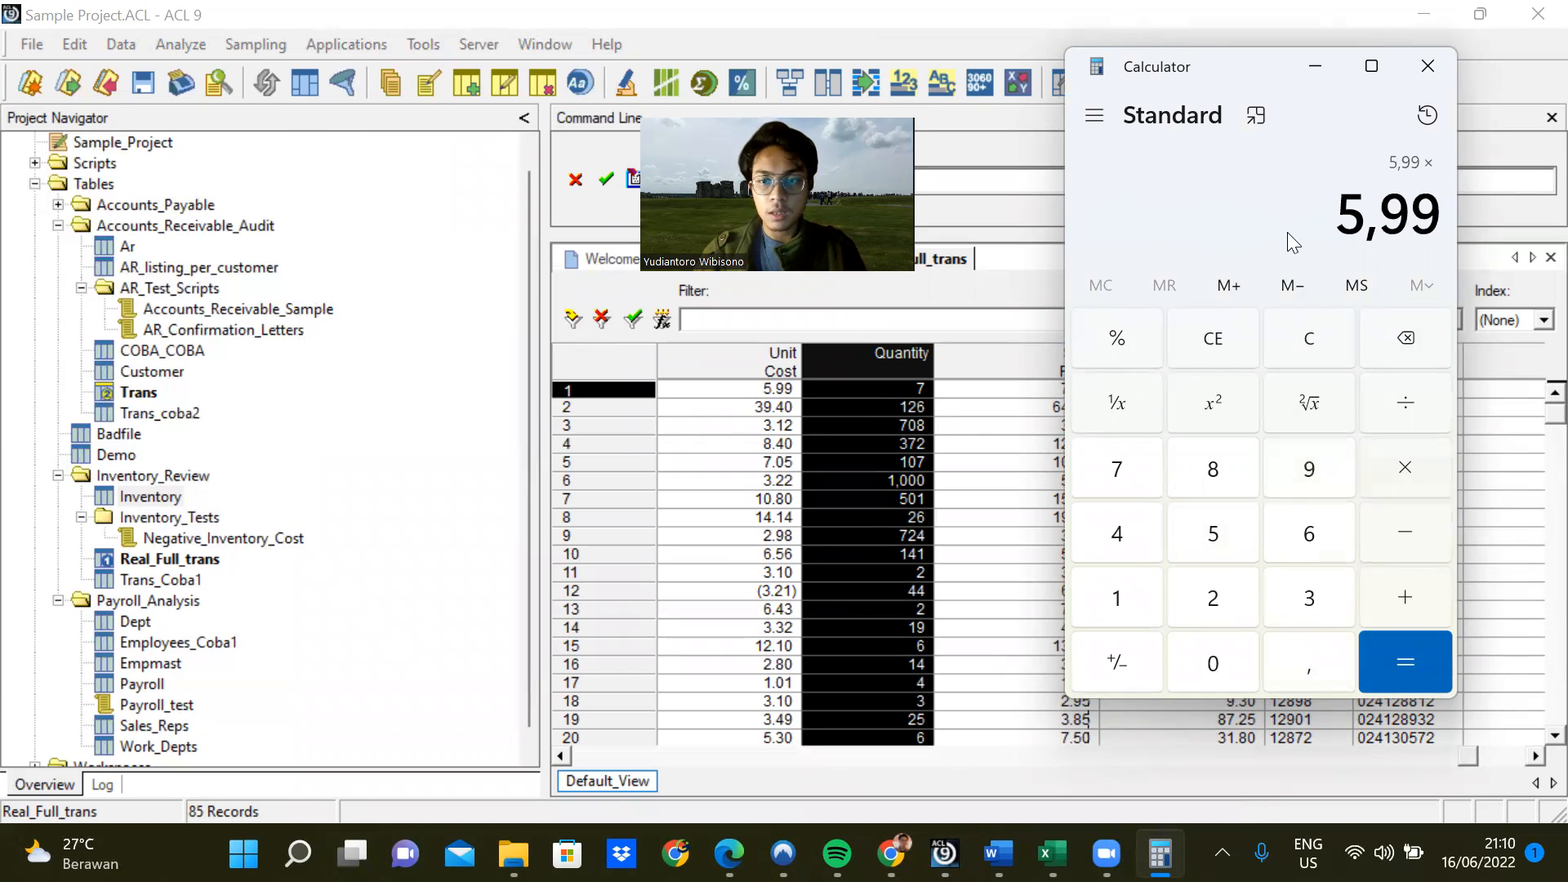
pyautogui.click(1139, 481)
pyautogui.click(1439, 654)
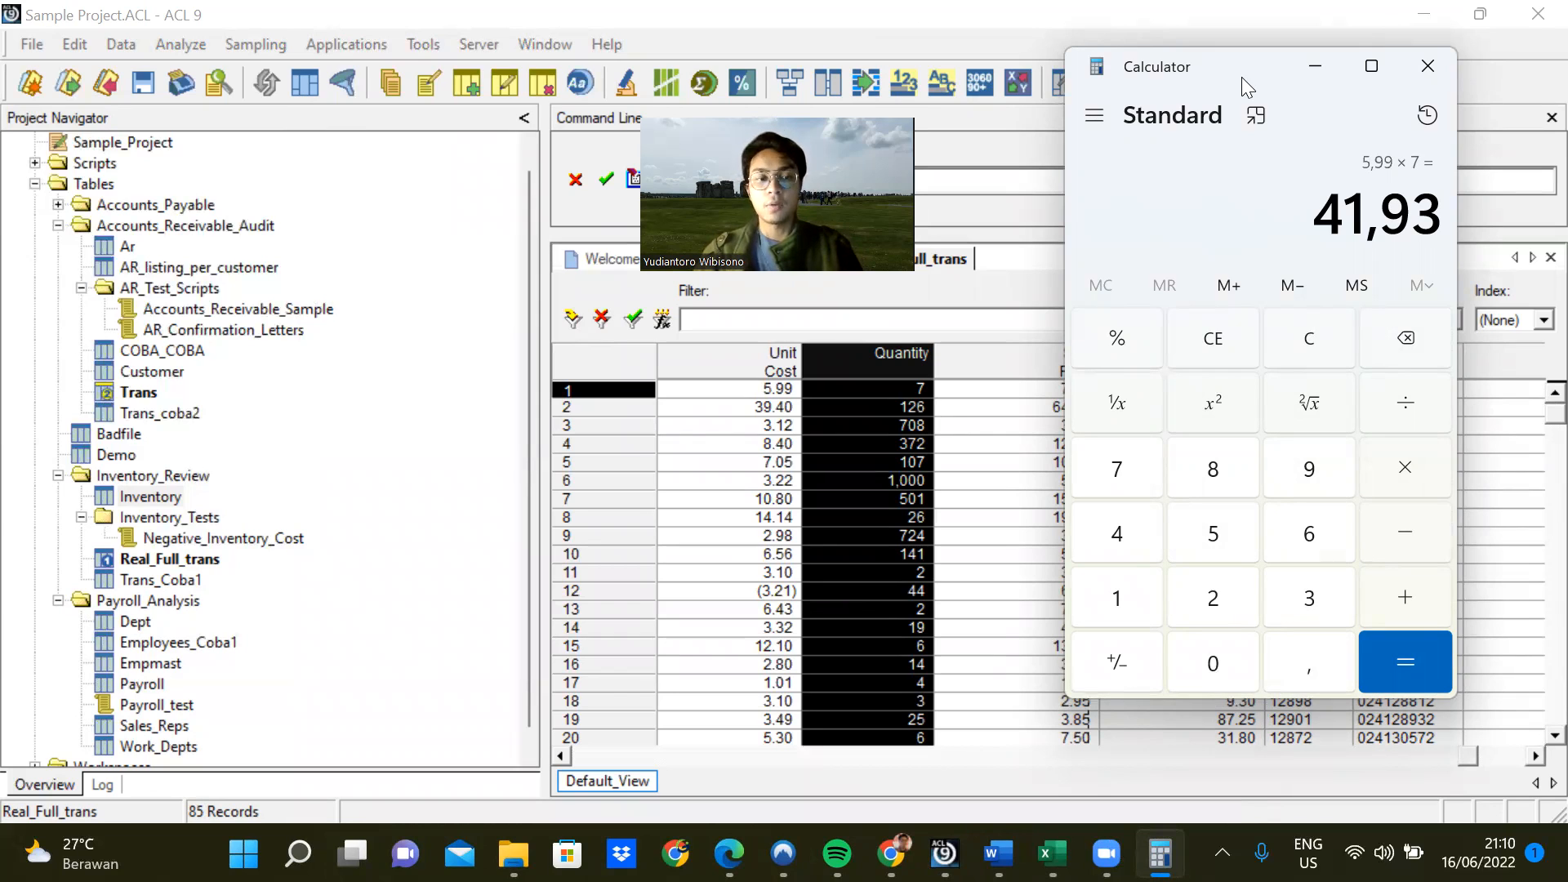
pyautogui.moveTo(1241, 77); pyautogui.dragTo(362, 226)
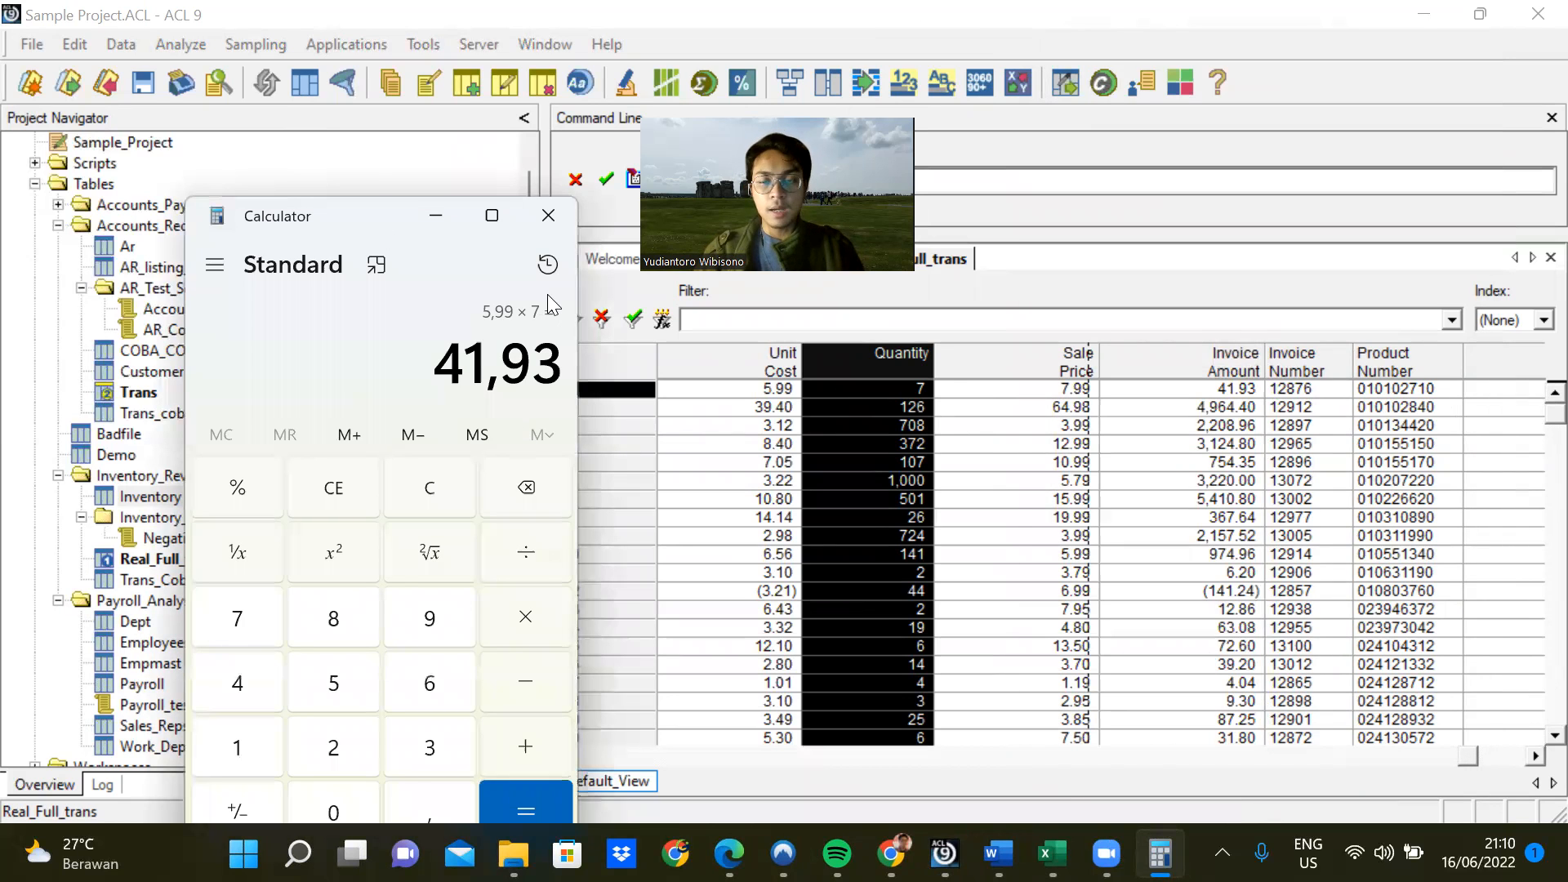
pyautogui.click(549, 219)
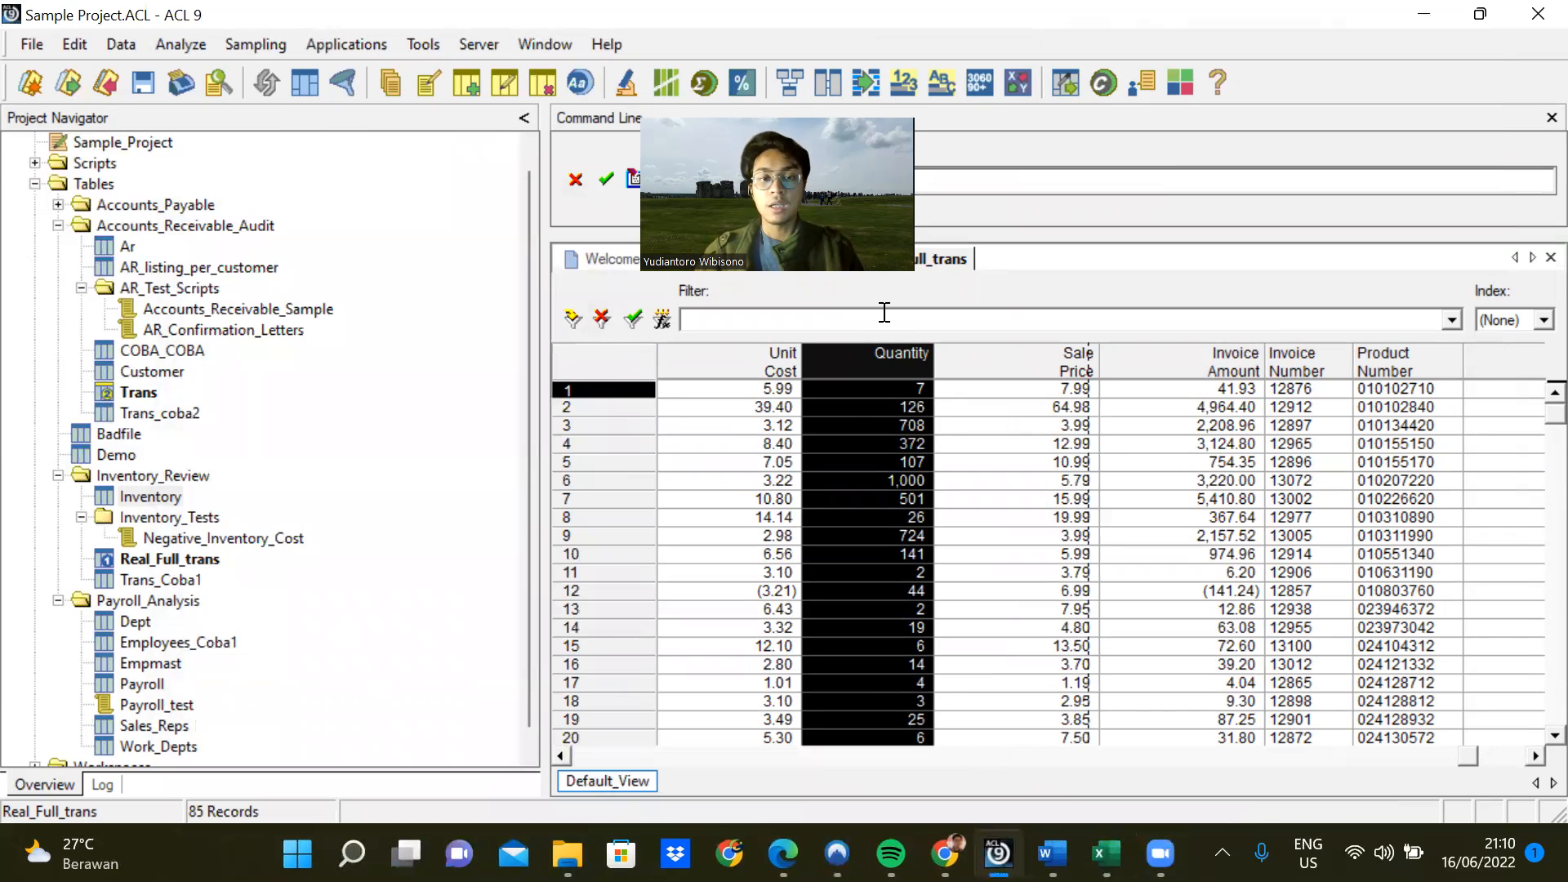
# Start a new expression named "Accuracy" in the table layout of Real_Full_trans.
pyautogui.click(160, 49)
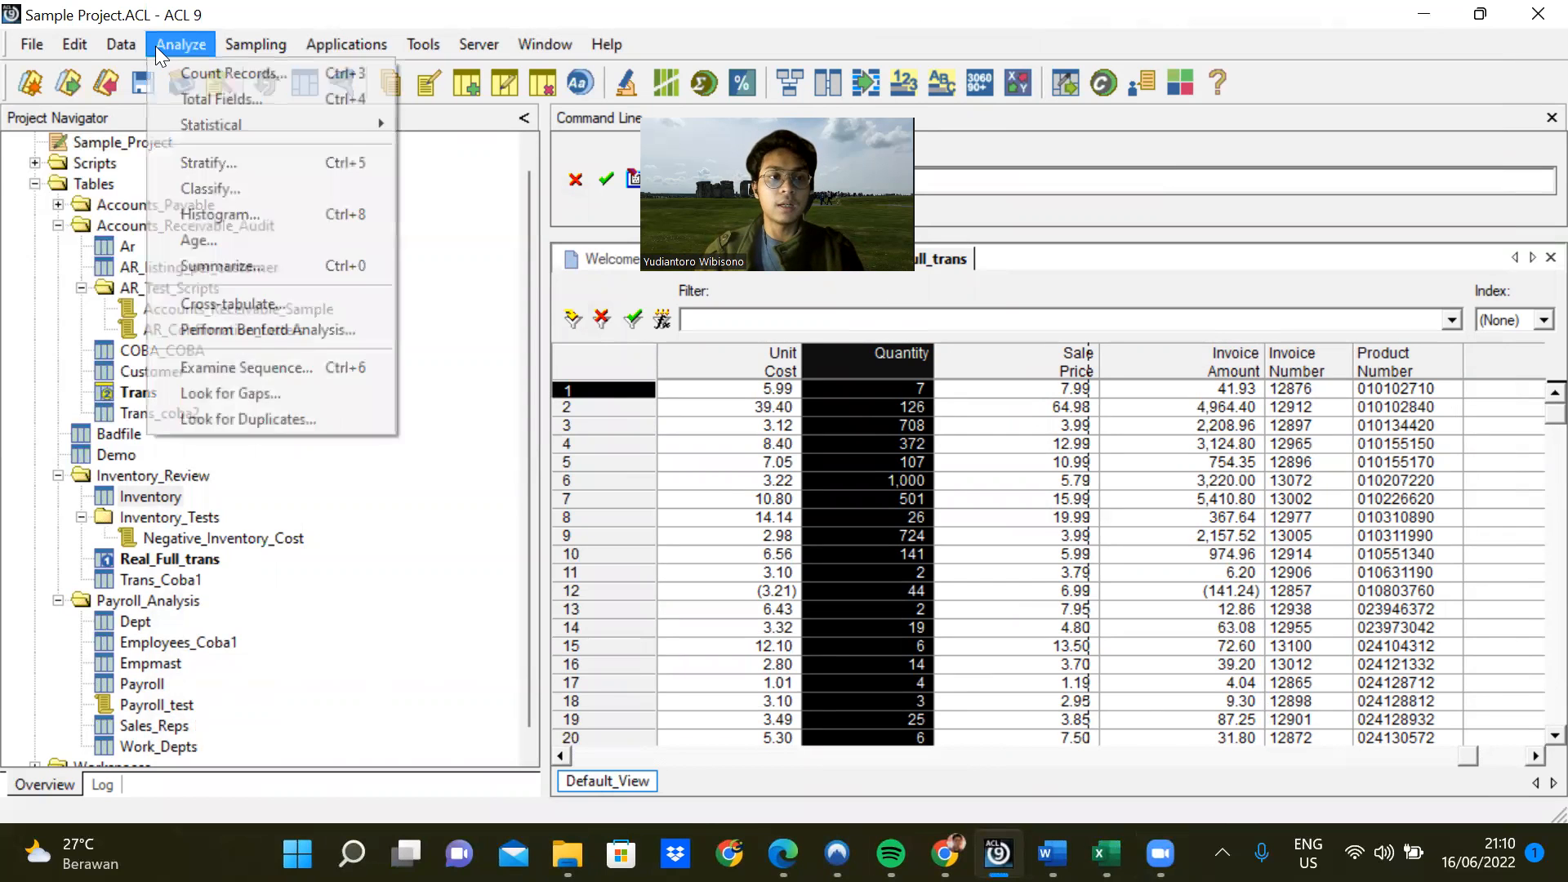
pyautogui.moveTo(57, 37)
pyautogui.click(116, 237)
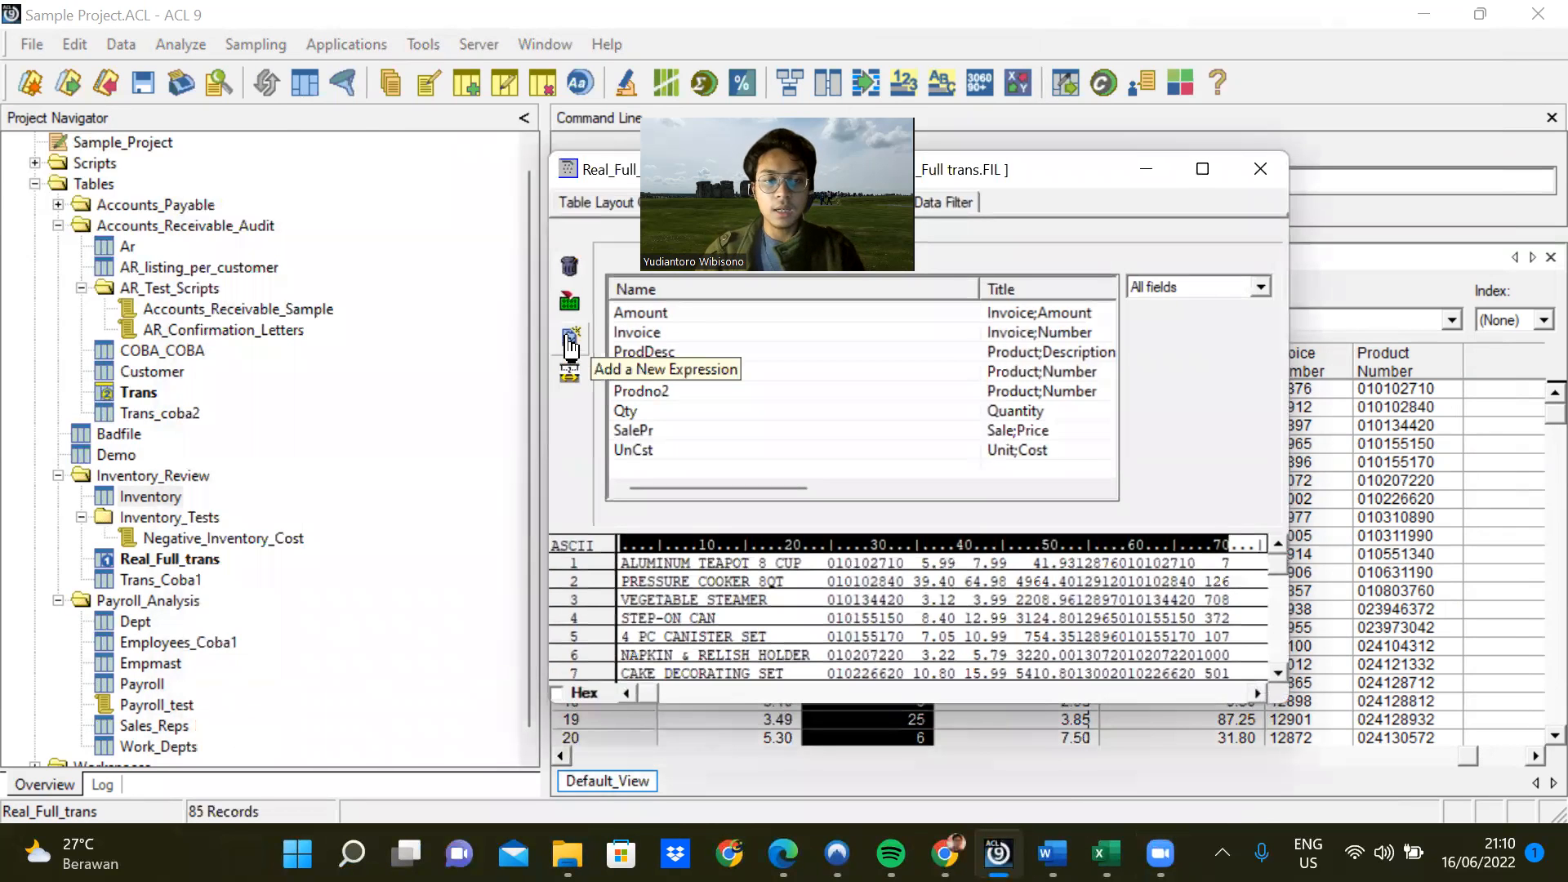
pyautogui.click(569, 367)
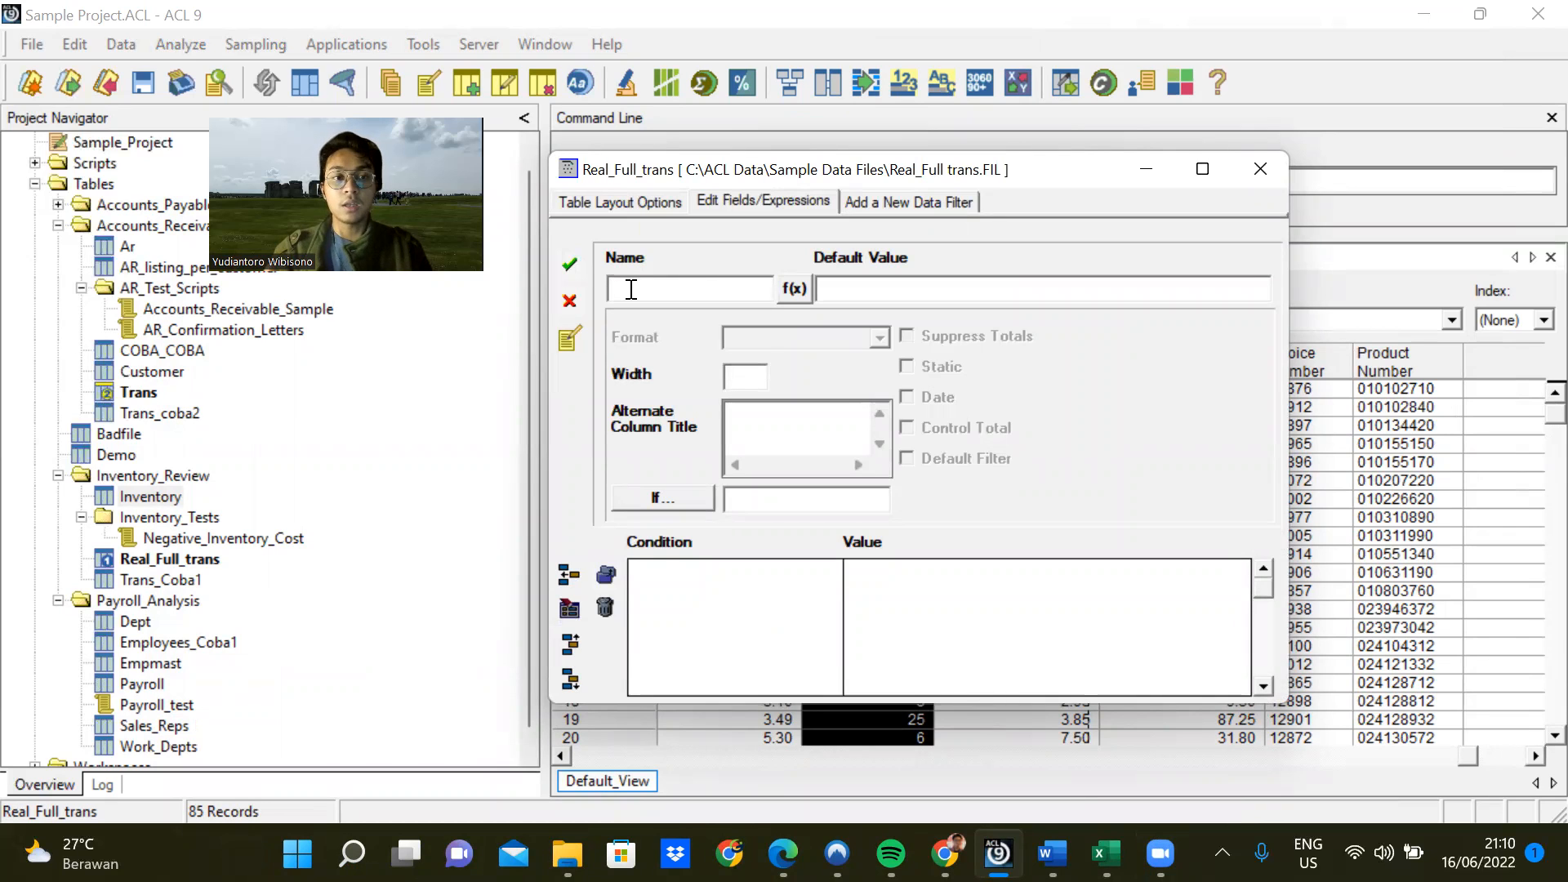
pyautogui.write('Accuracy')
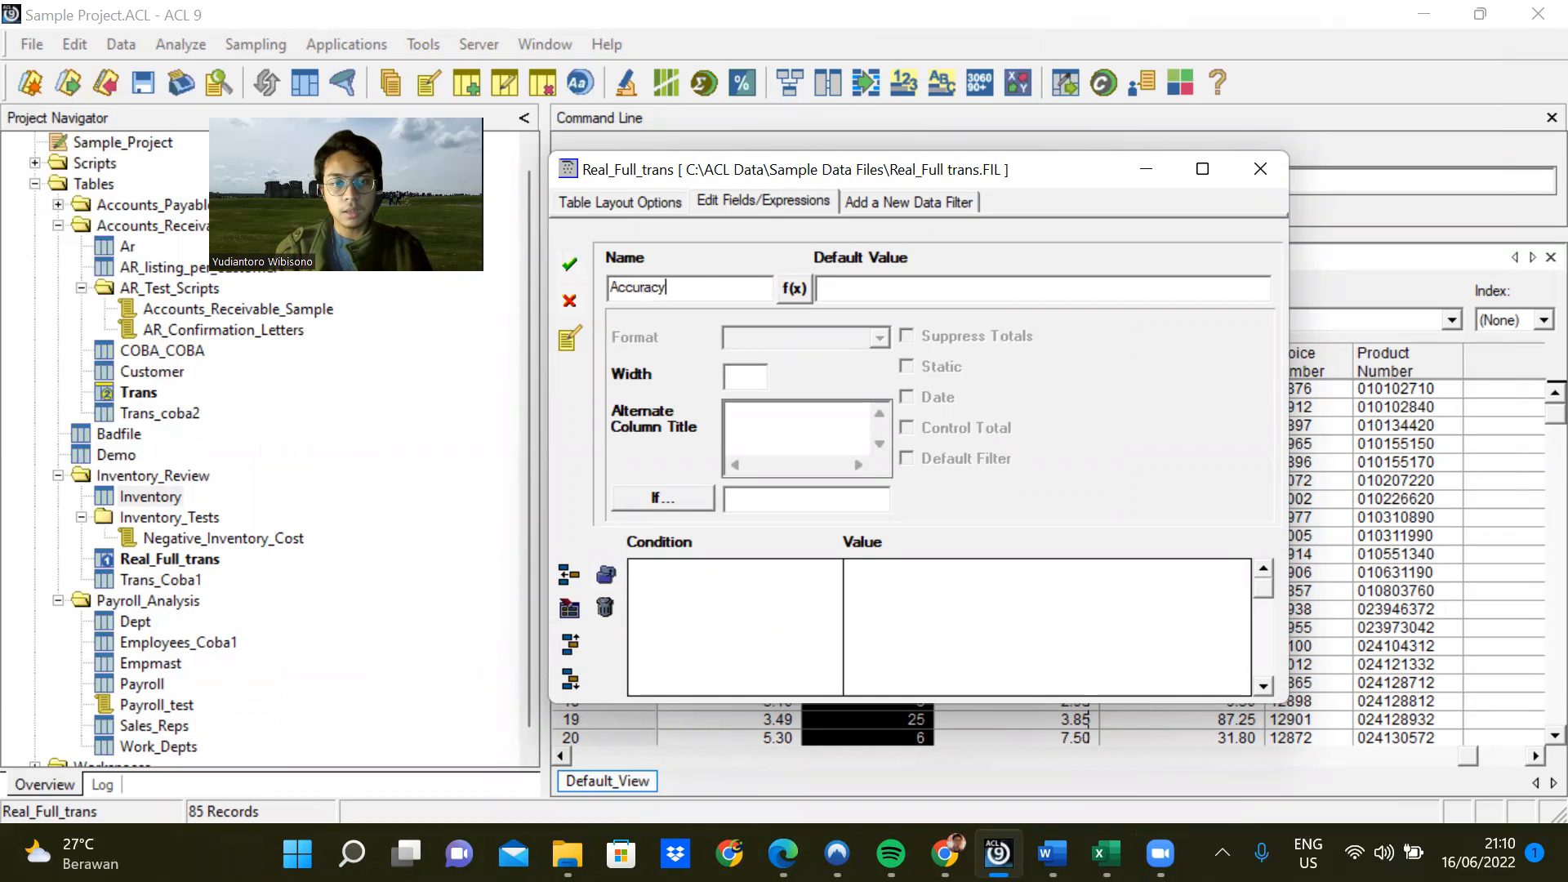
# Set the Accuracy field's default value to Qty * UnCst, verify the expression, save the field and close the table layout.
pyautogui.click(787, 288)
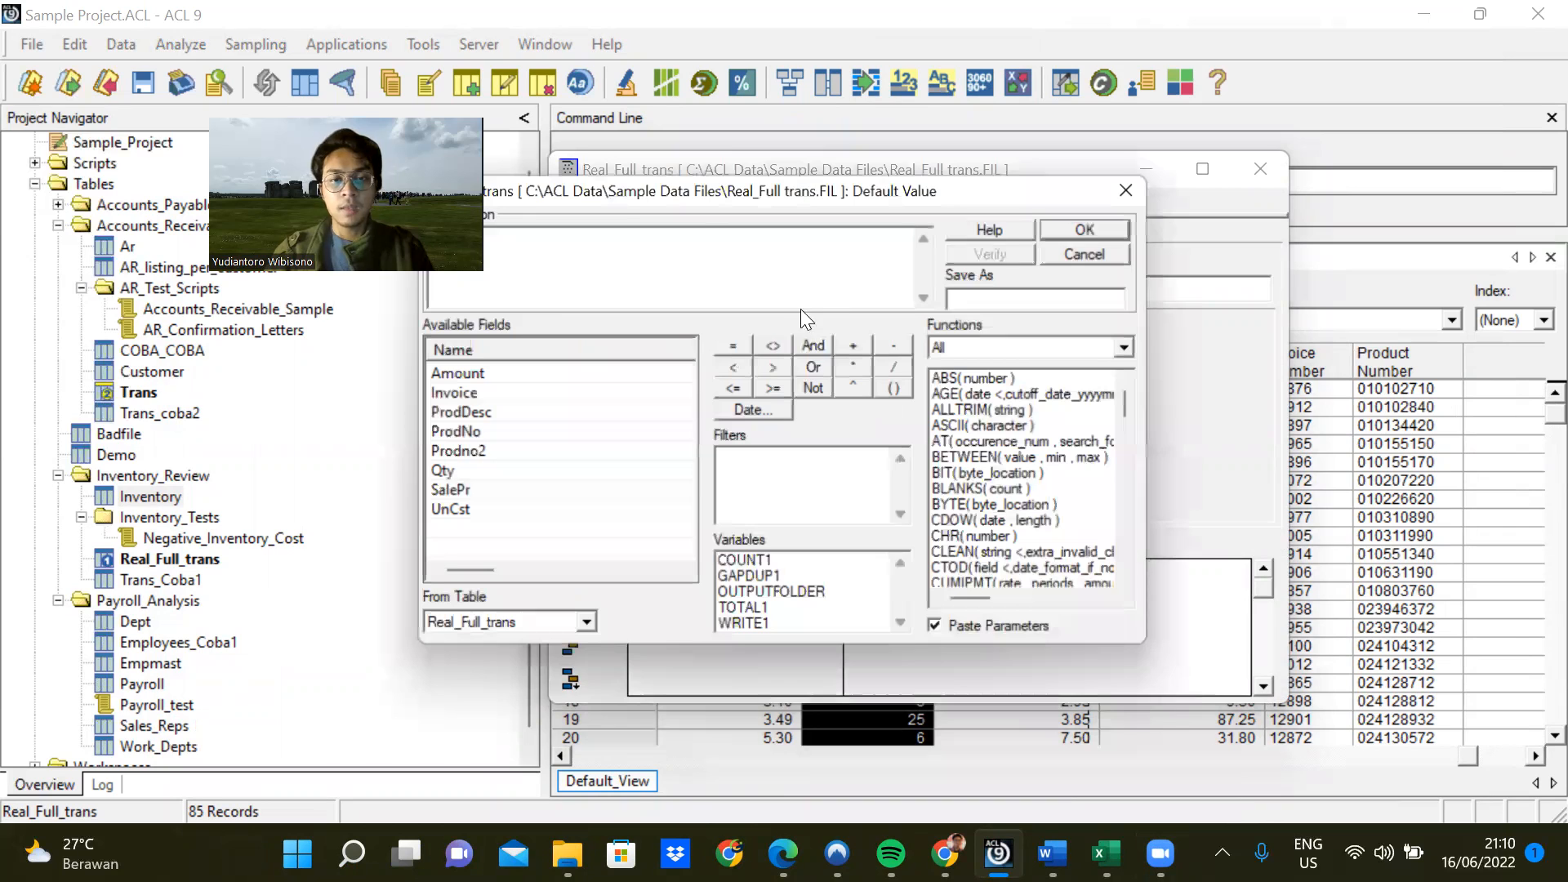
pyautogui.moveTo(829, 196); pyautogui.dragTo(1069, 194)
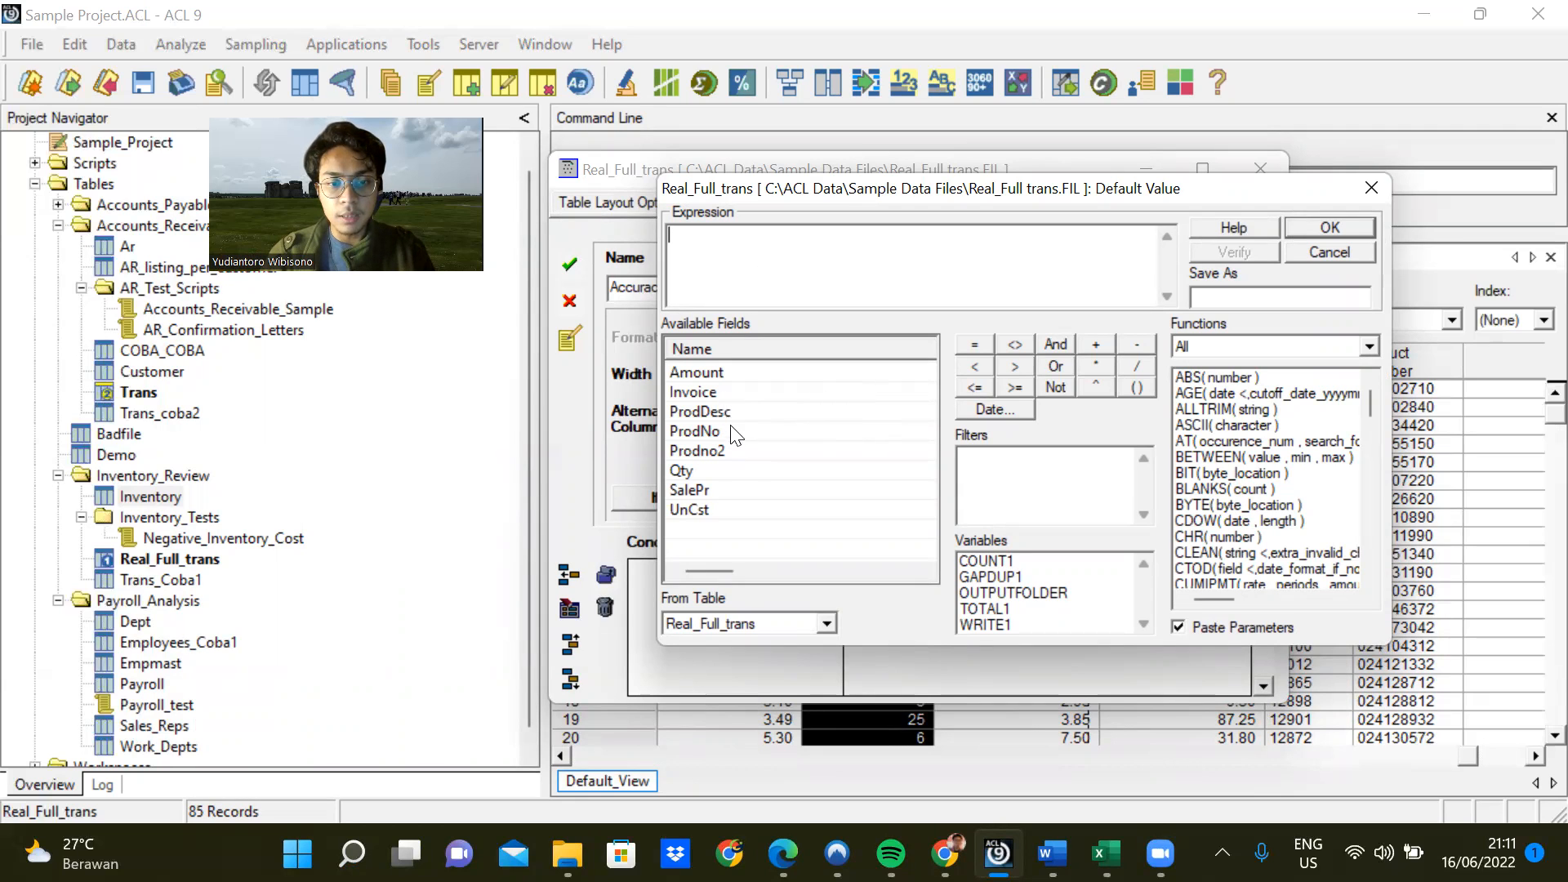
pyautogui.doubleClick(721, 472)
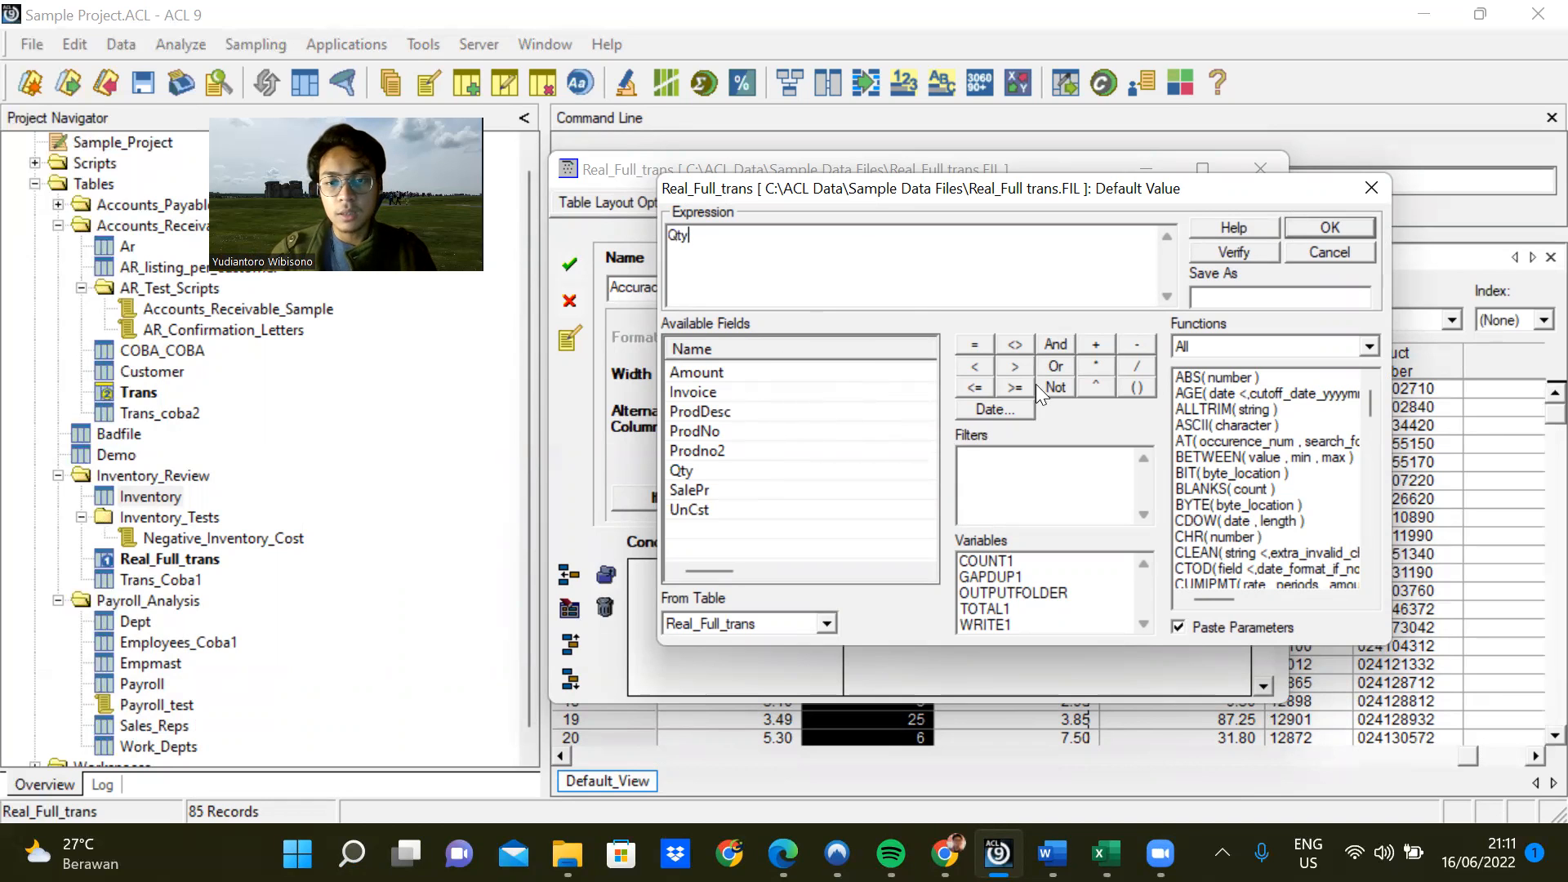
pyautogui.click(1098, 365)
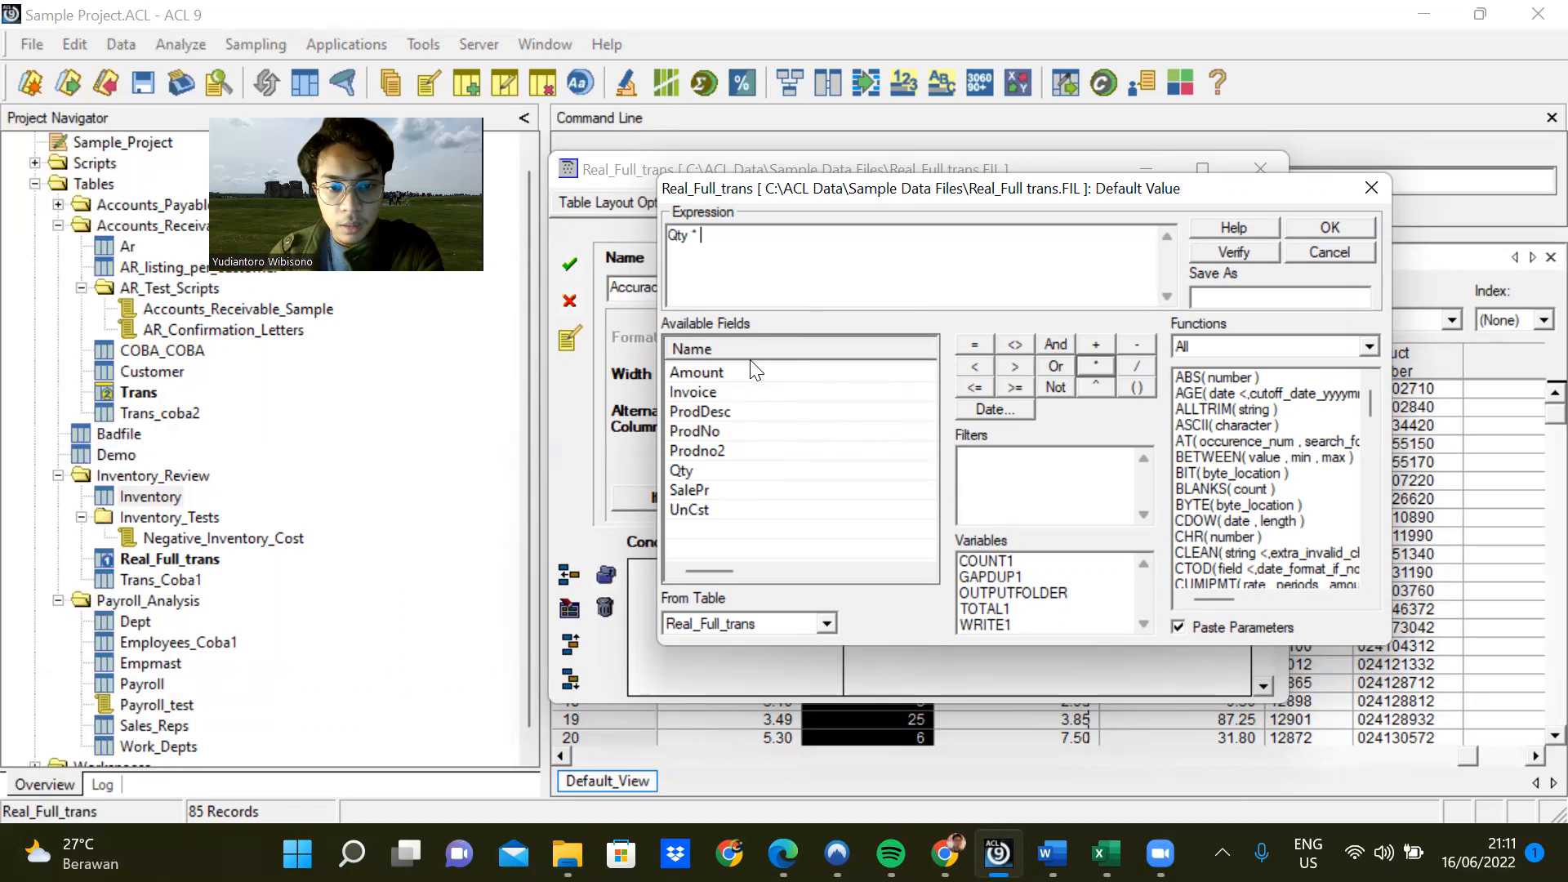
pyautogui.doubleClick(723, 510)
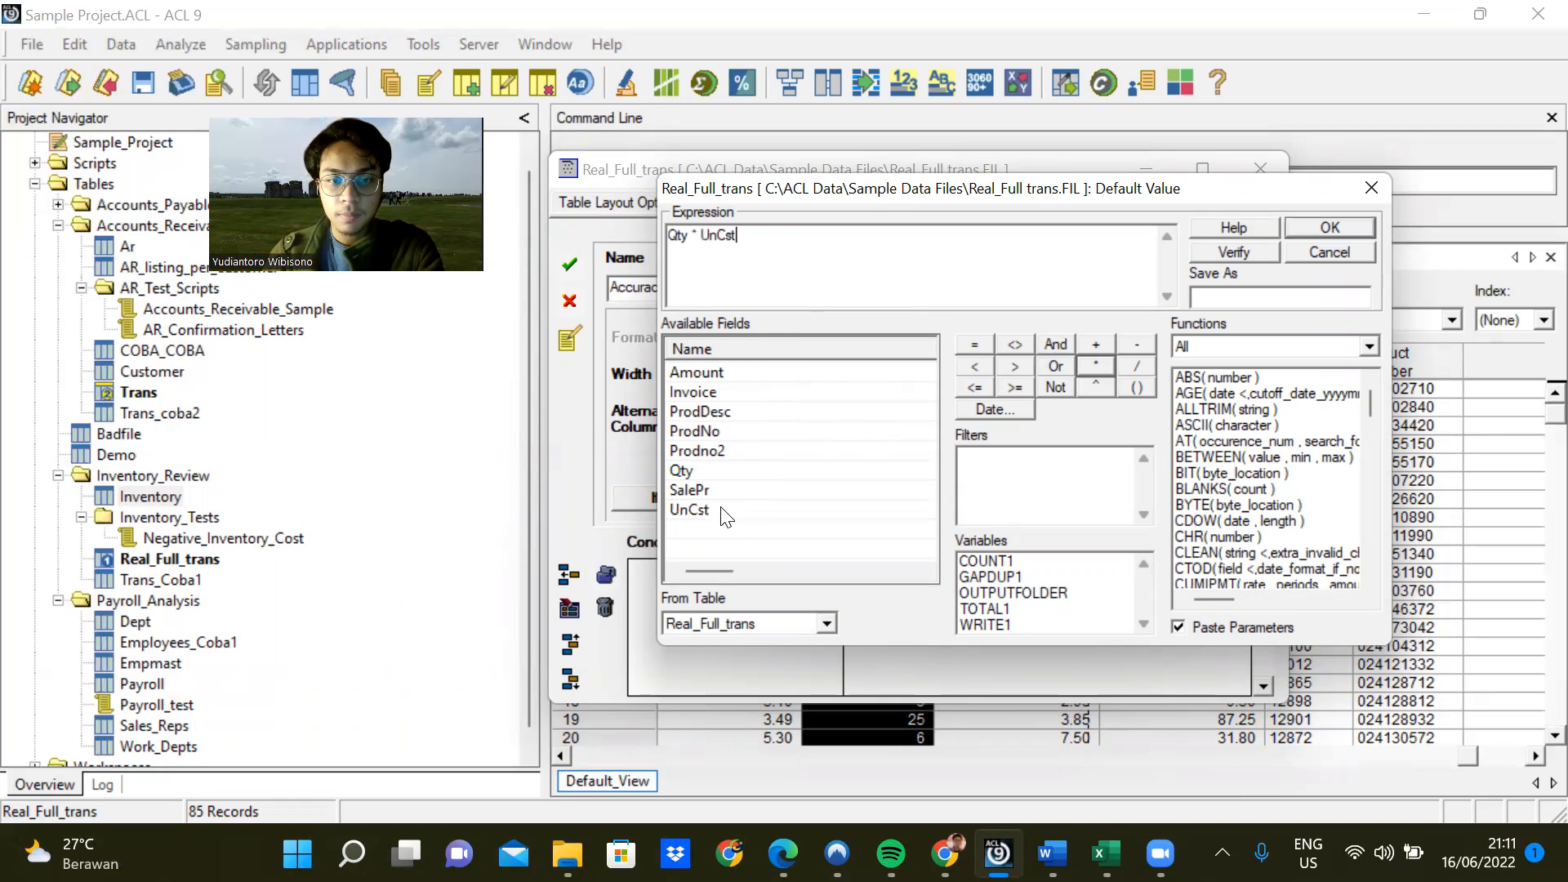
pyautogui.click(1217, 253)
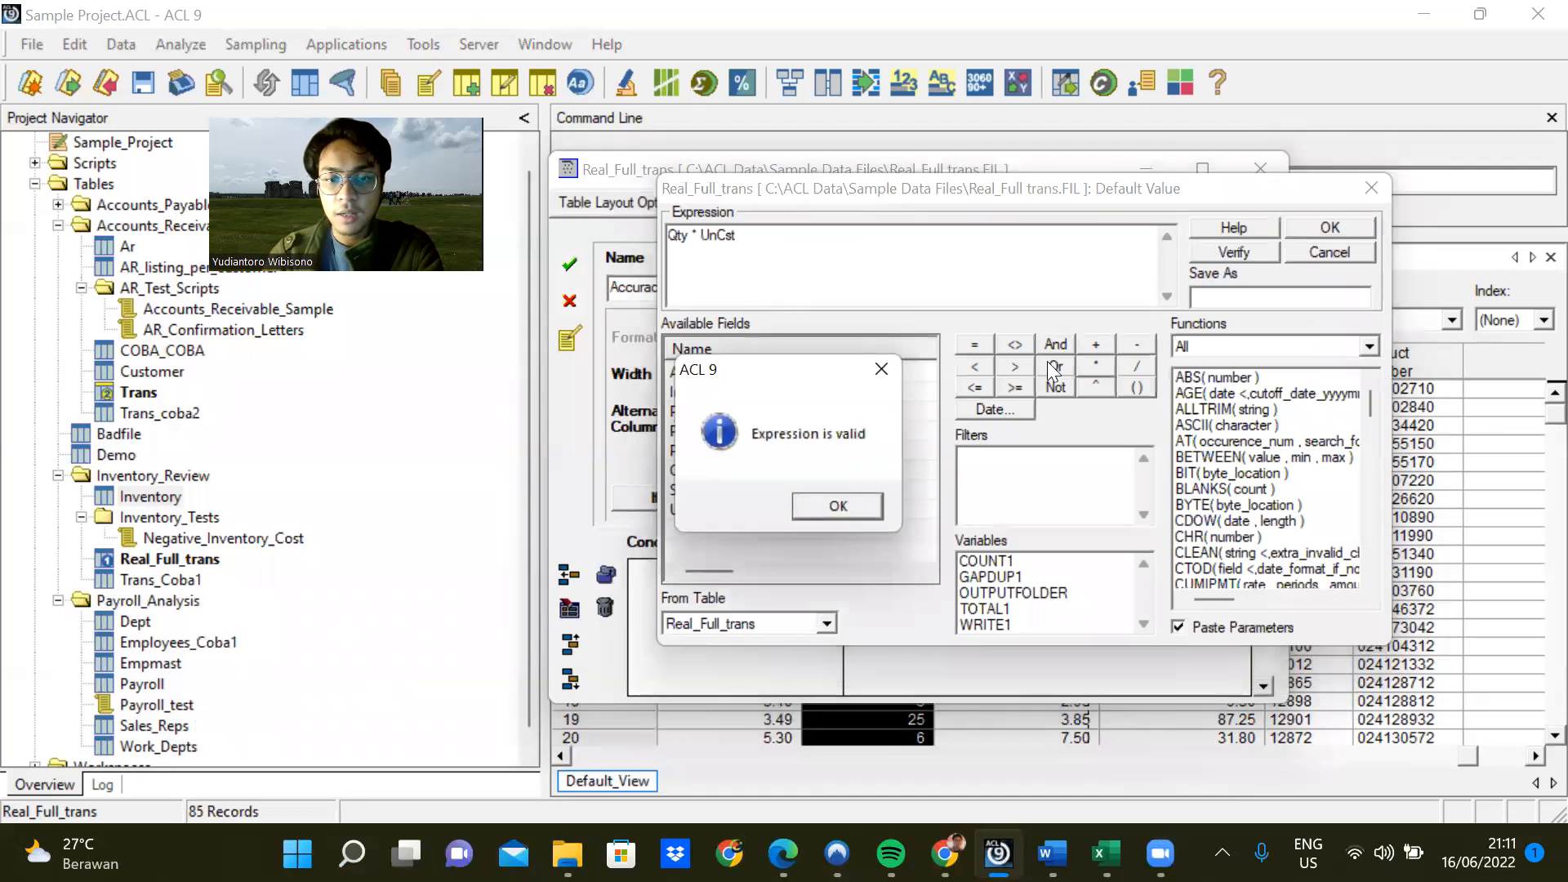
pyautogui.click(856, 509)
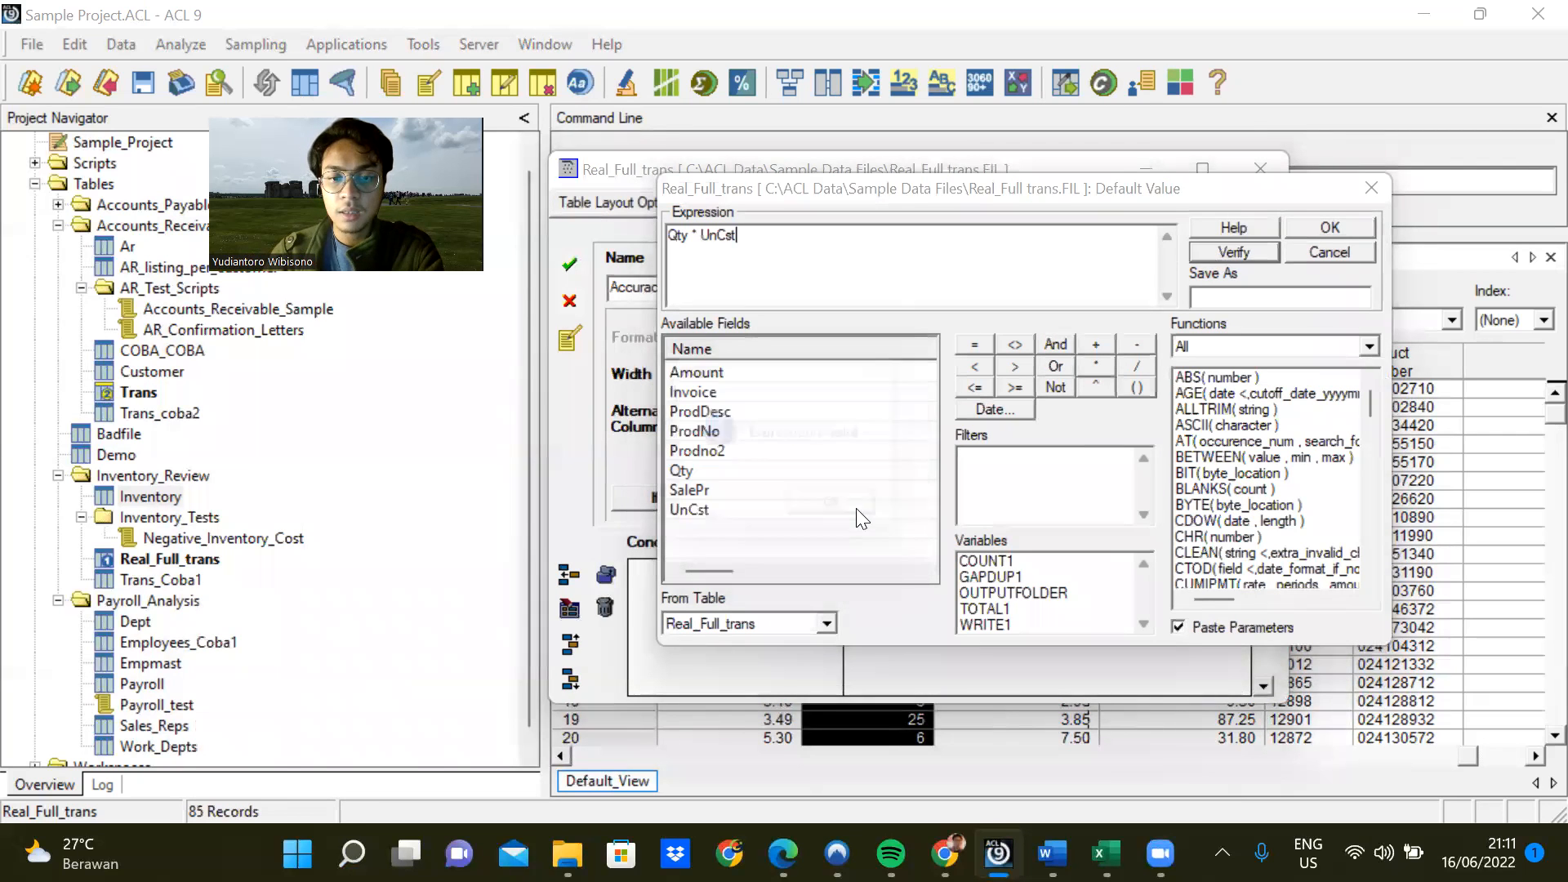
pyautogui.click(1324, 228)
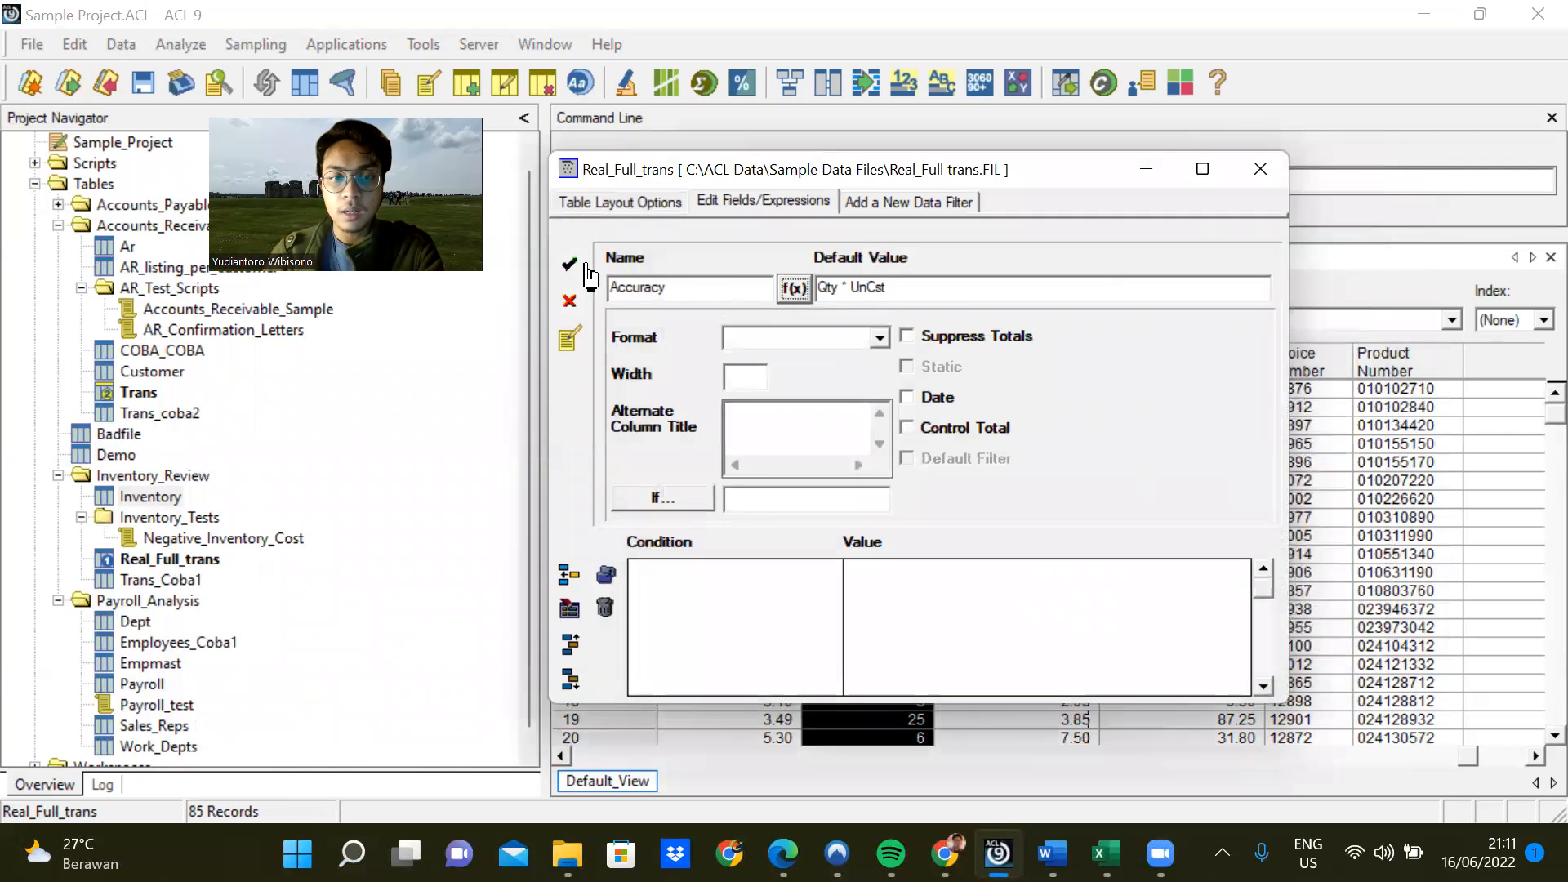
pyautogui.click(580, 263)
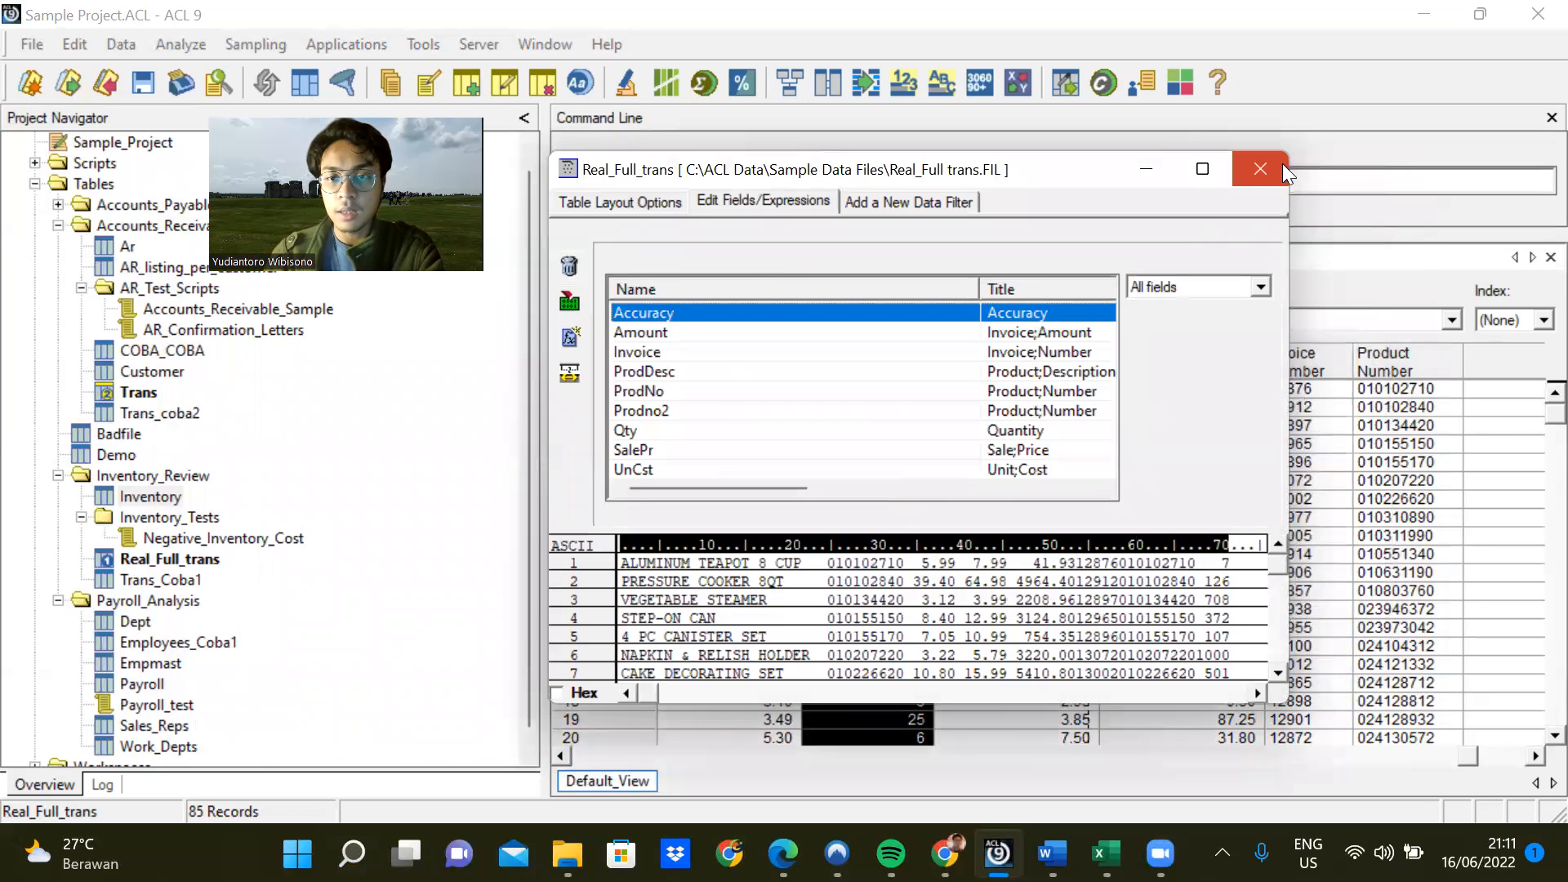
pyautogui.click(1260, 171)
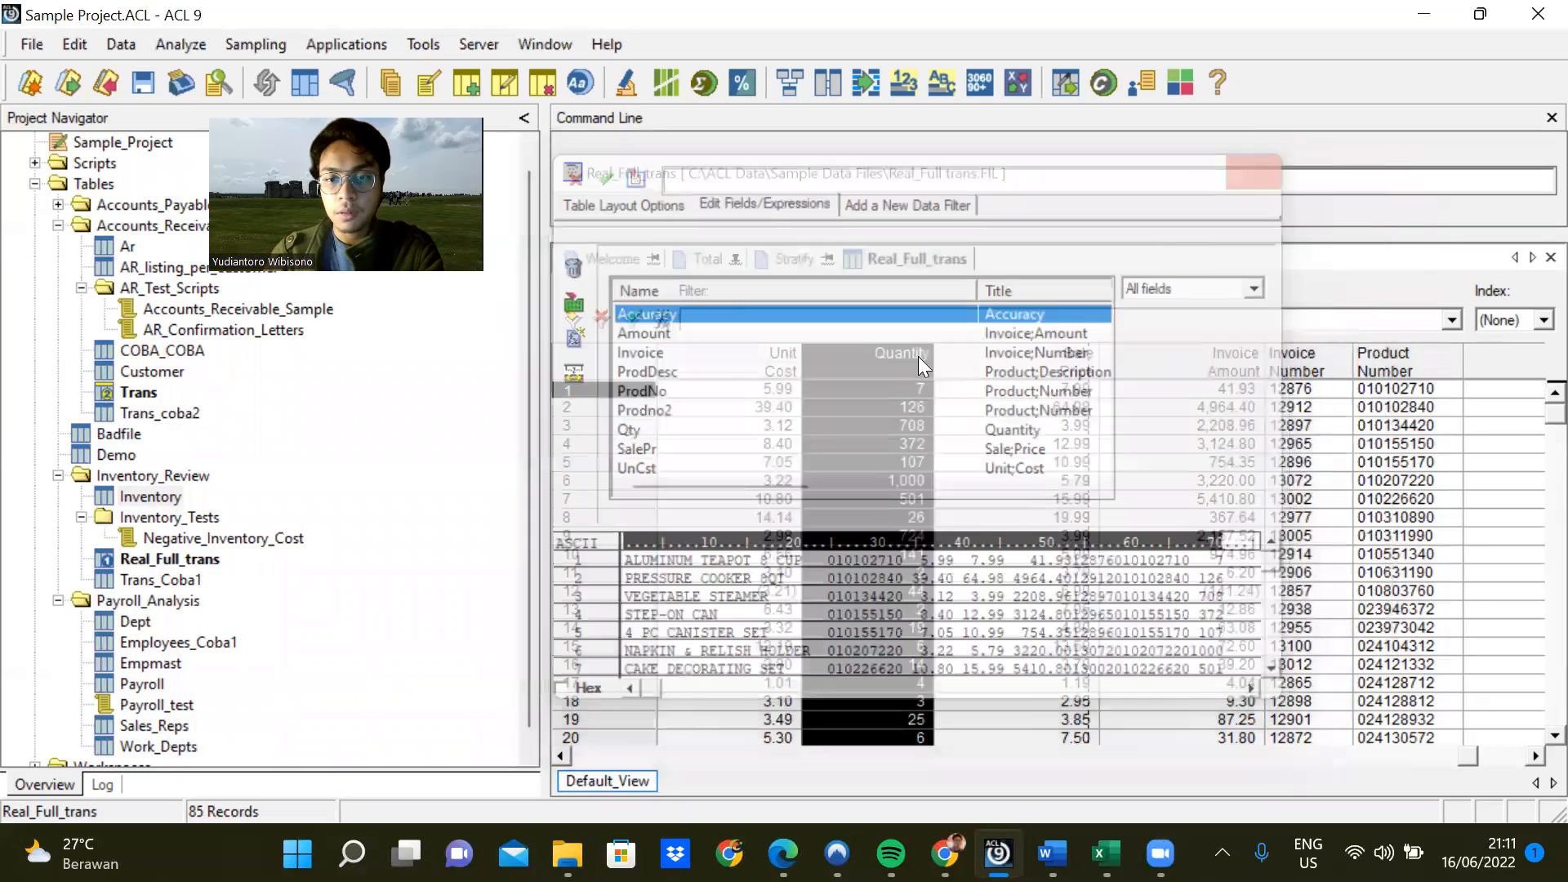
# Add the Accuracy column before Sale Price in the view and move the Invoice Amount column directly after Accuracy.
pyautogui.rightClick(966, 358)
pyautogui.click(1050, 412)
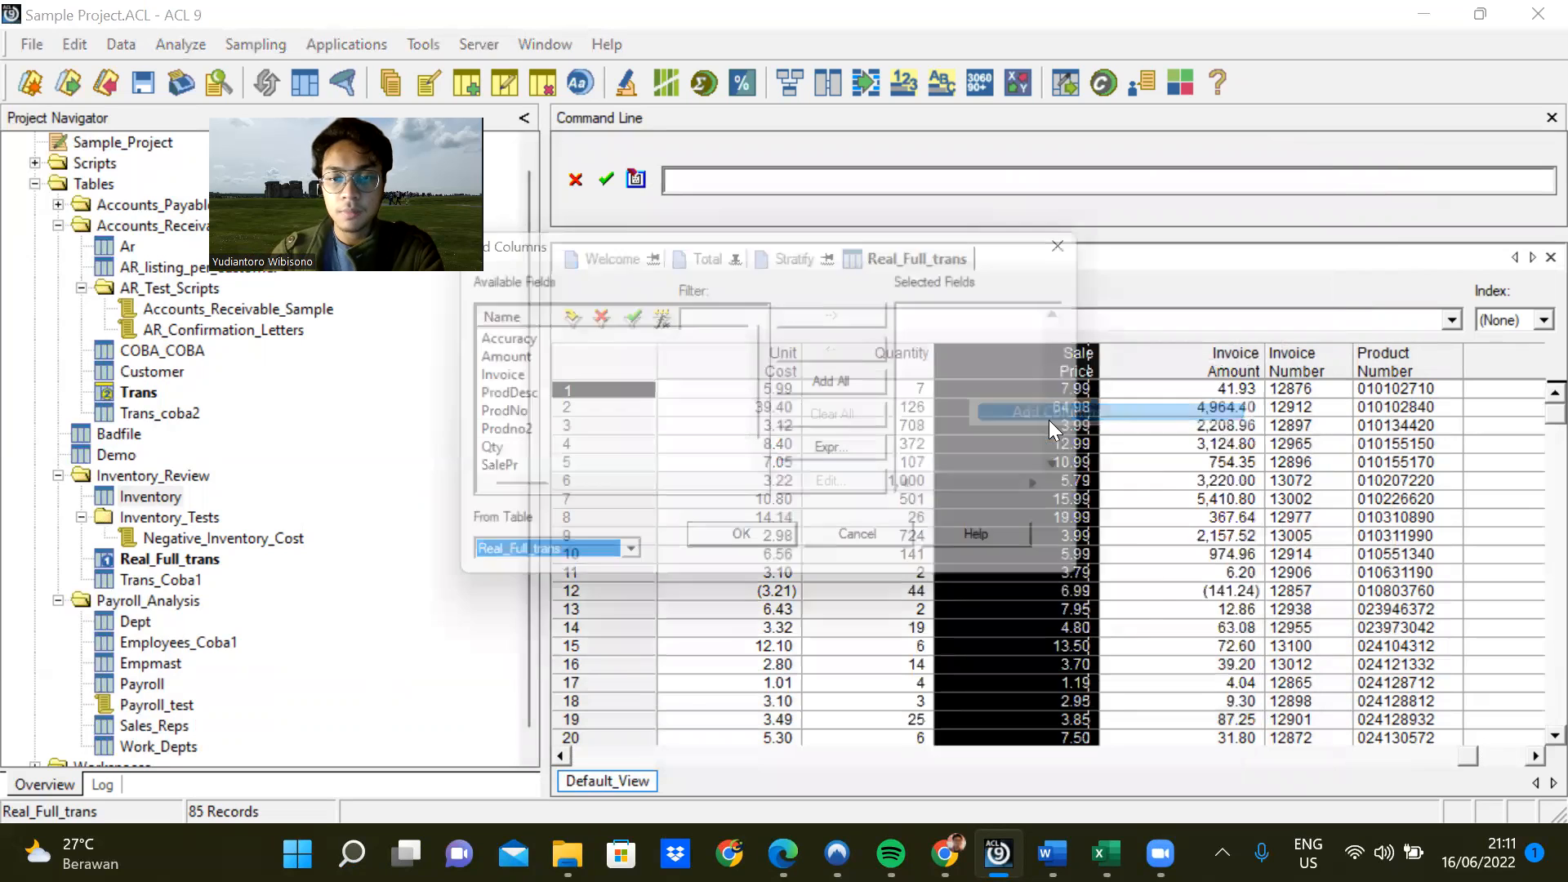
pyautogui.scroll(-1, 527, 419)
pyautogui.scroll(1, 527, 420)
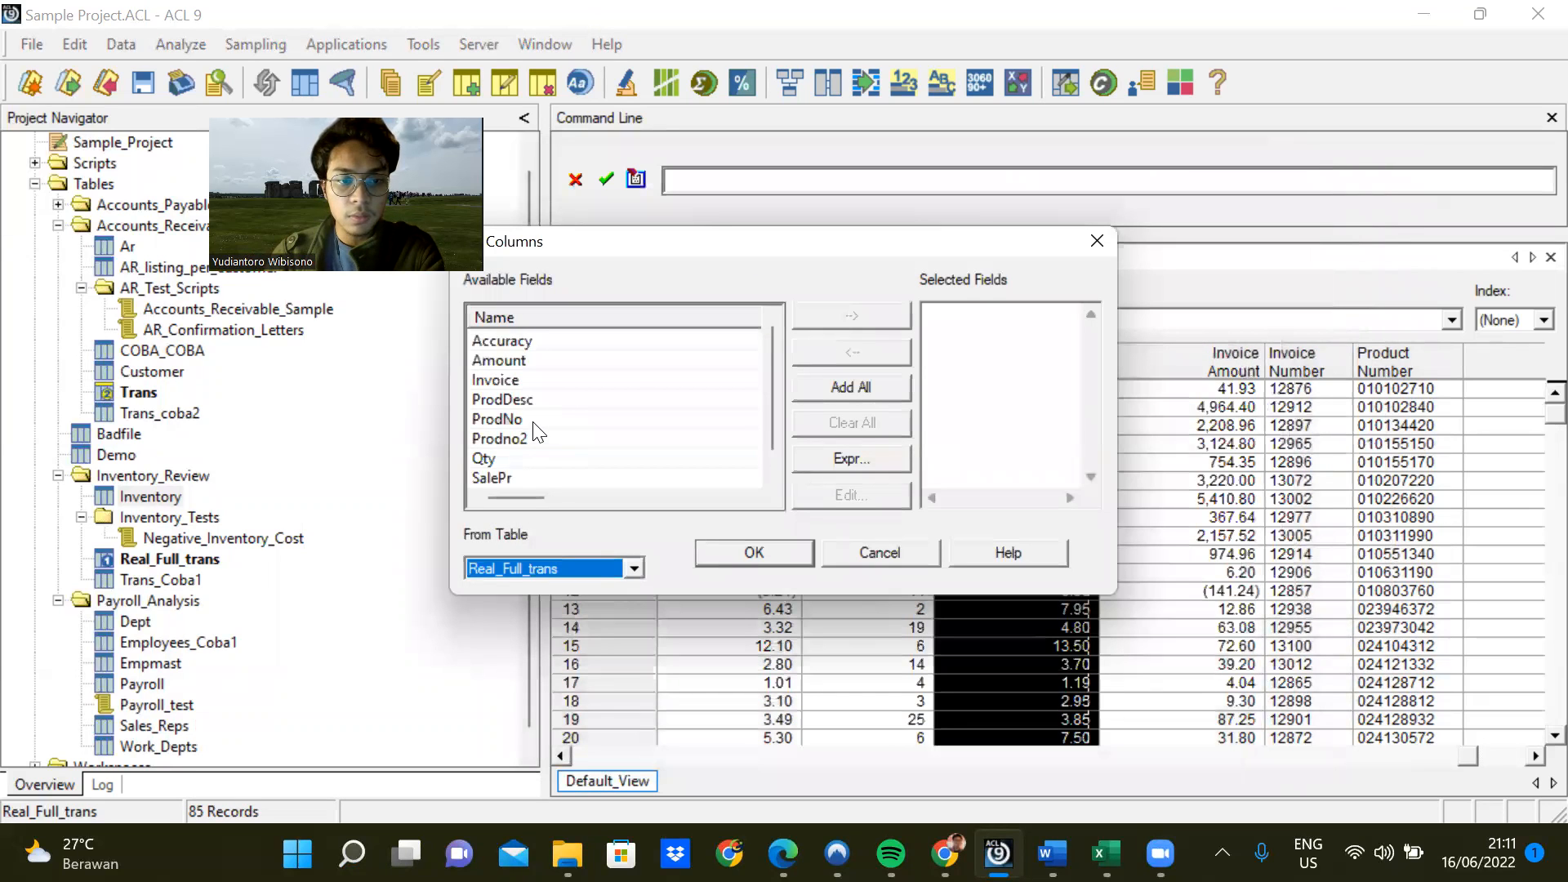
pyautogui.click(516, 343)
pyautogui.doubleClick(515, 338)
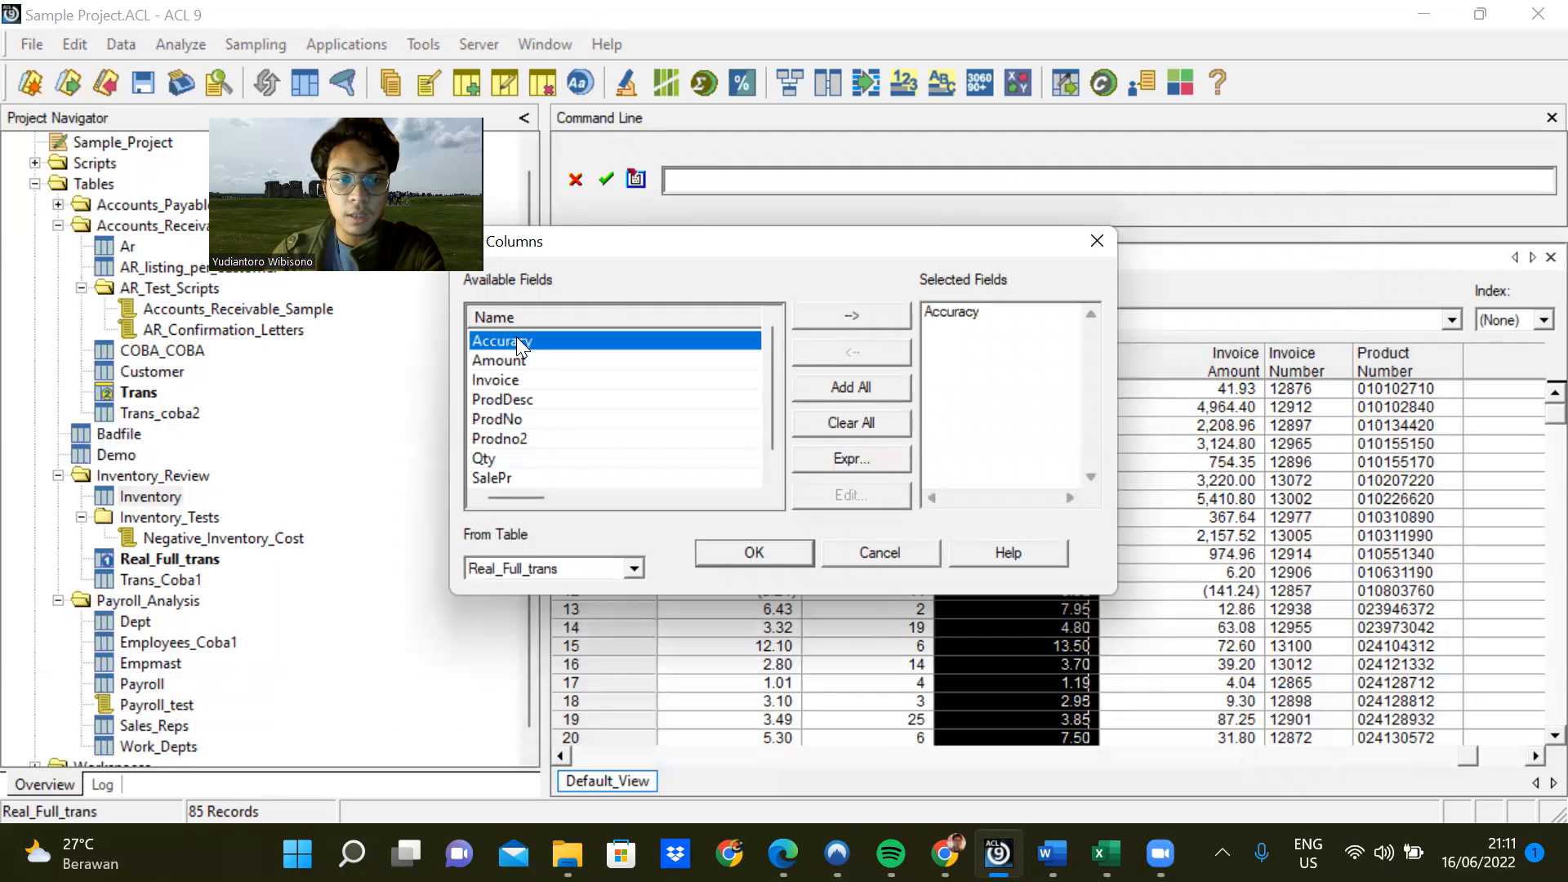
pyautogui.click(756, 556)
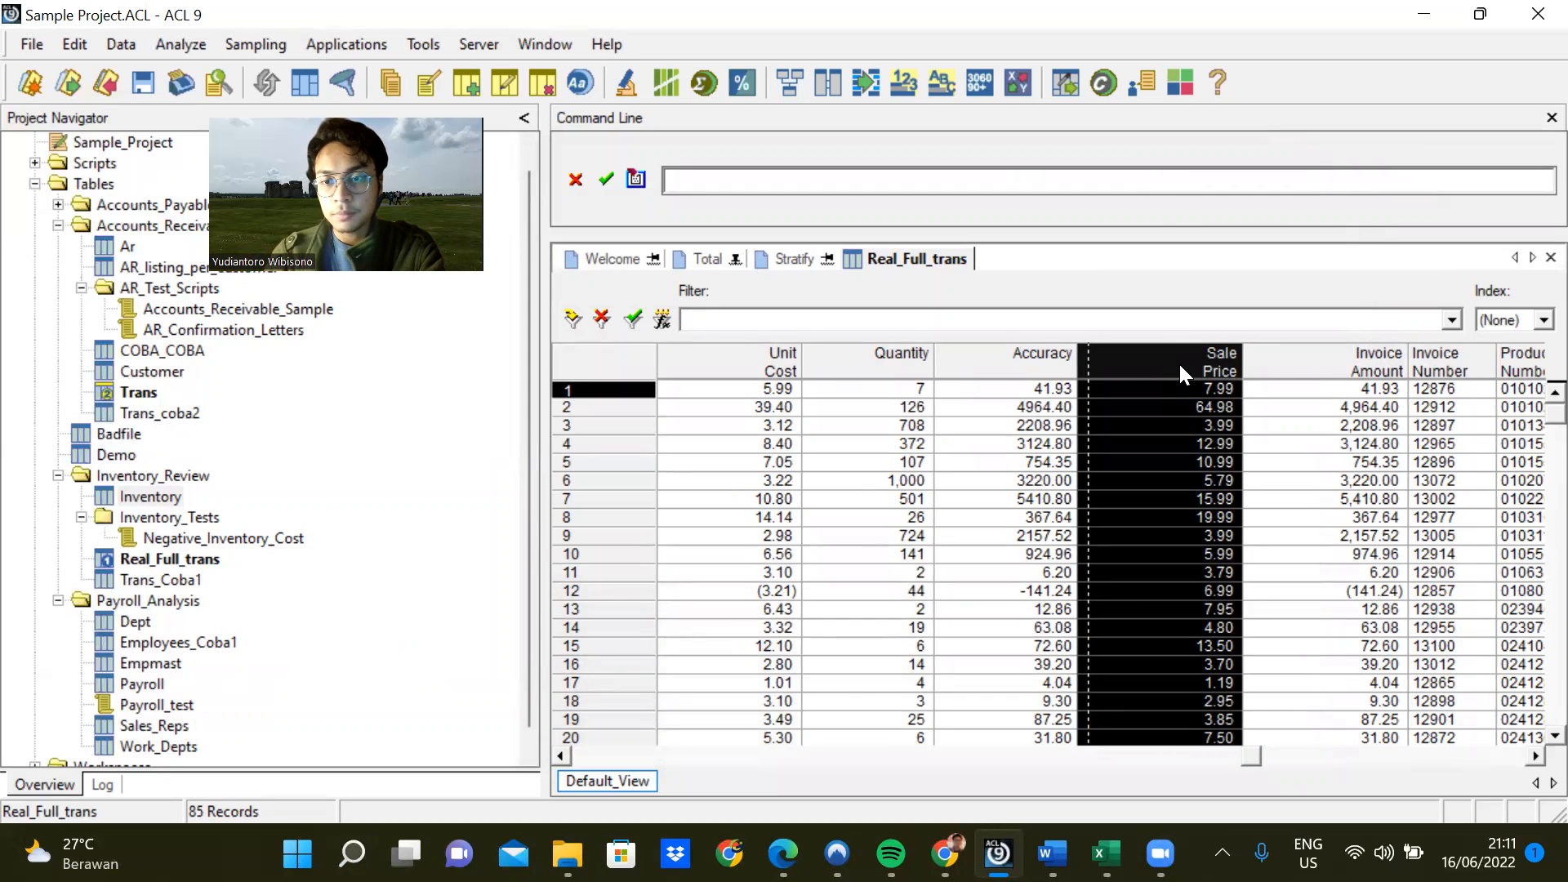
pyautogui.moveTo(1380, 361); pyautogui.dragTo(1125, 361)
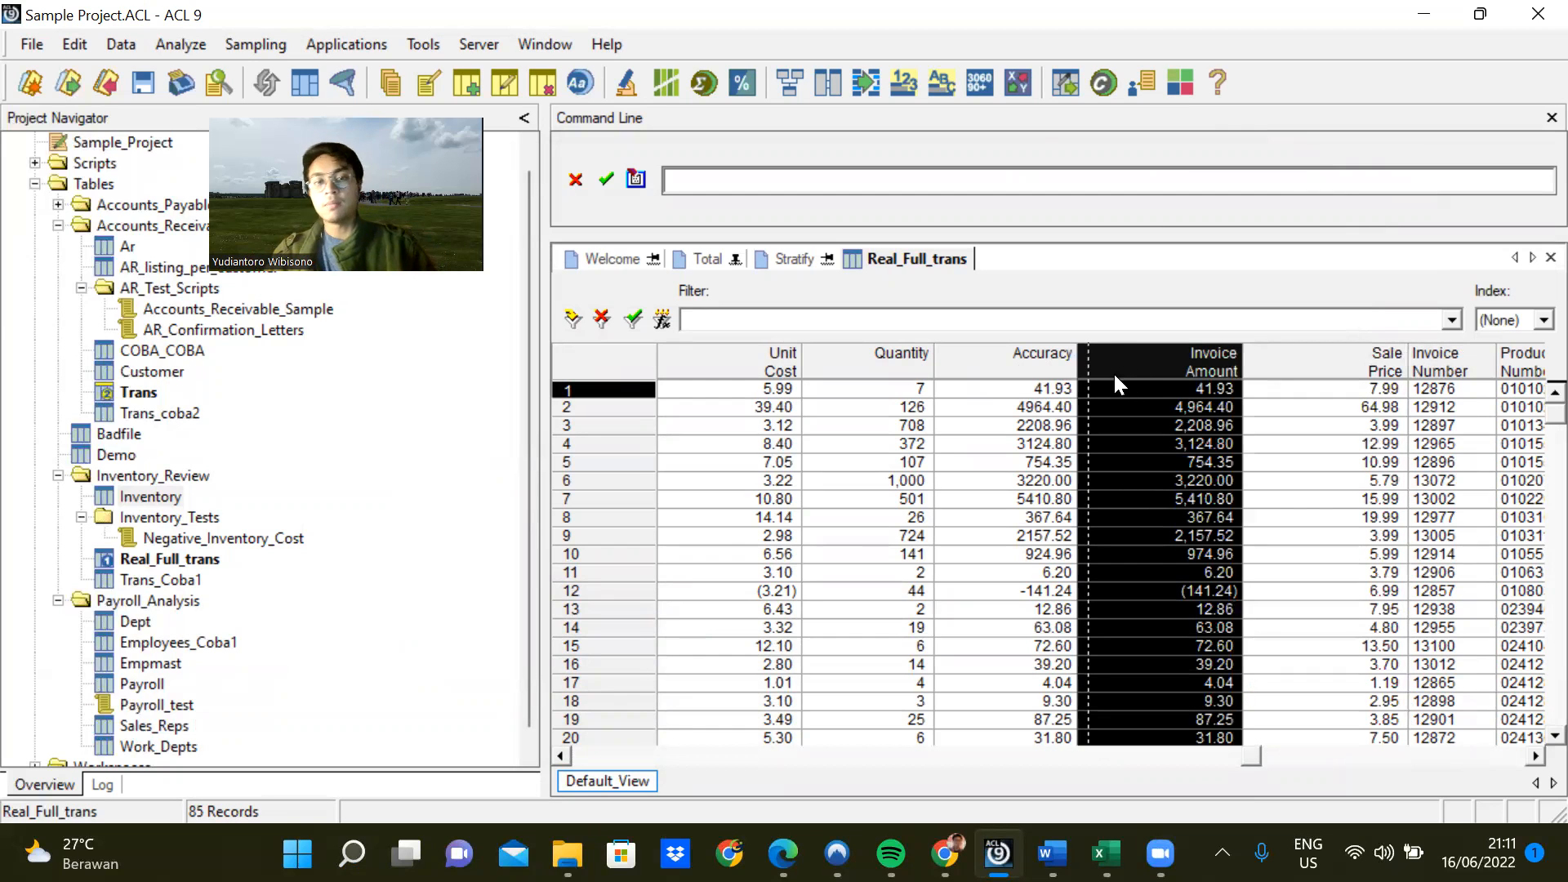
# Begin a view filter expression with the Accuracy field followed by the not-equal operator <>.
pyautogui.click(665, 320)
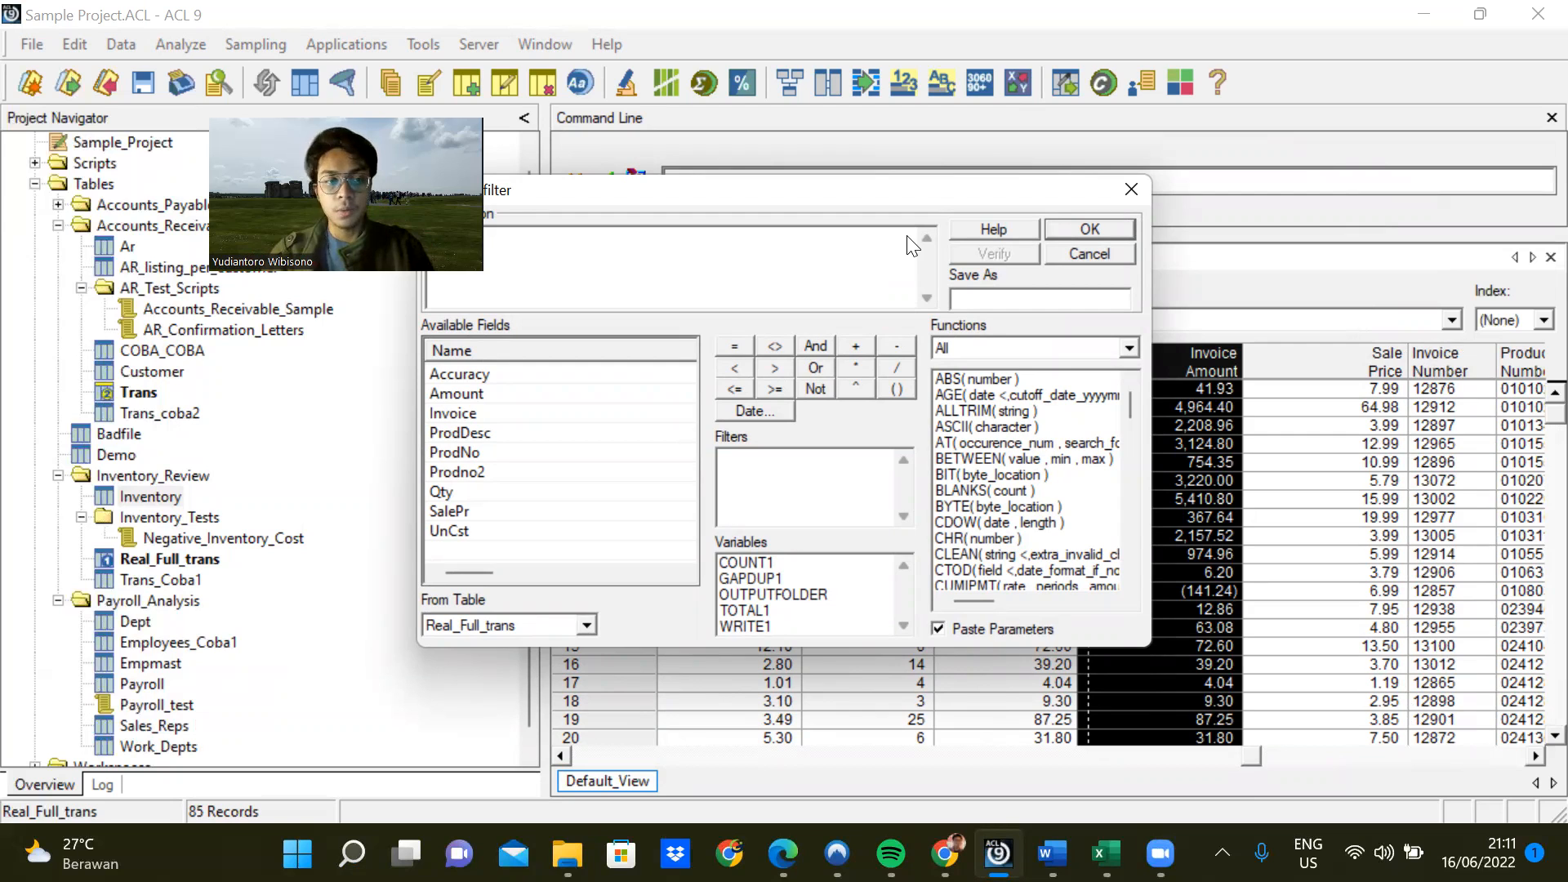
pyautogui.moveTo(907, 236); pyautogui.dragTo(992, 256)
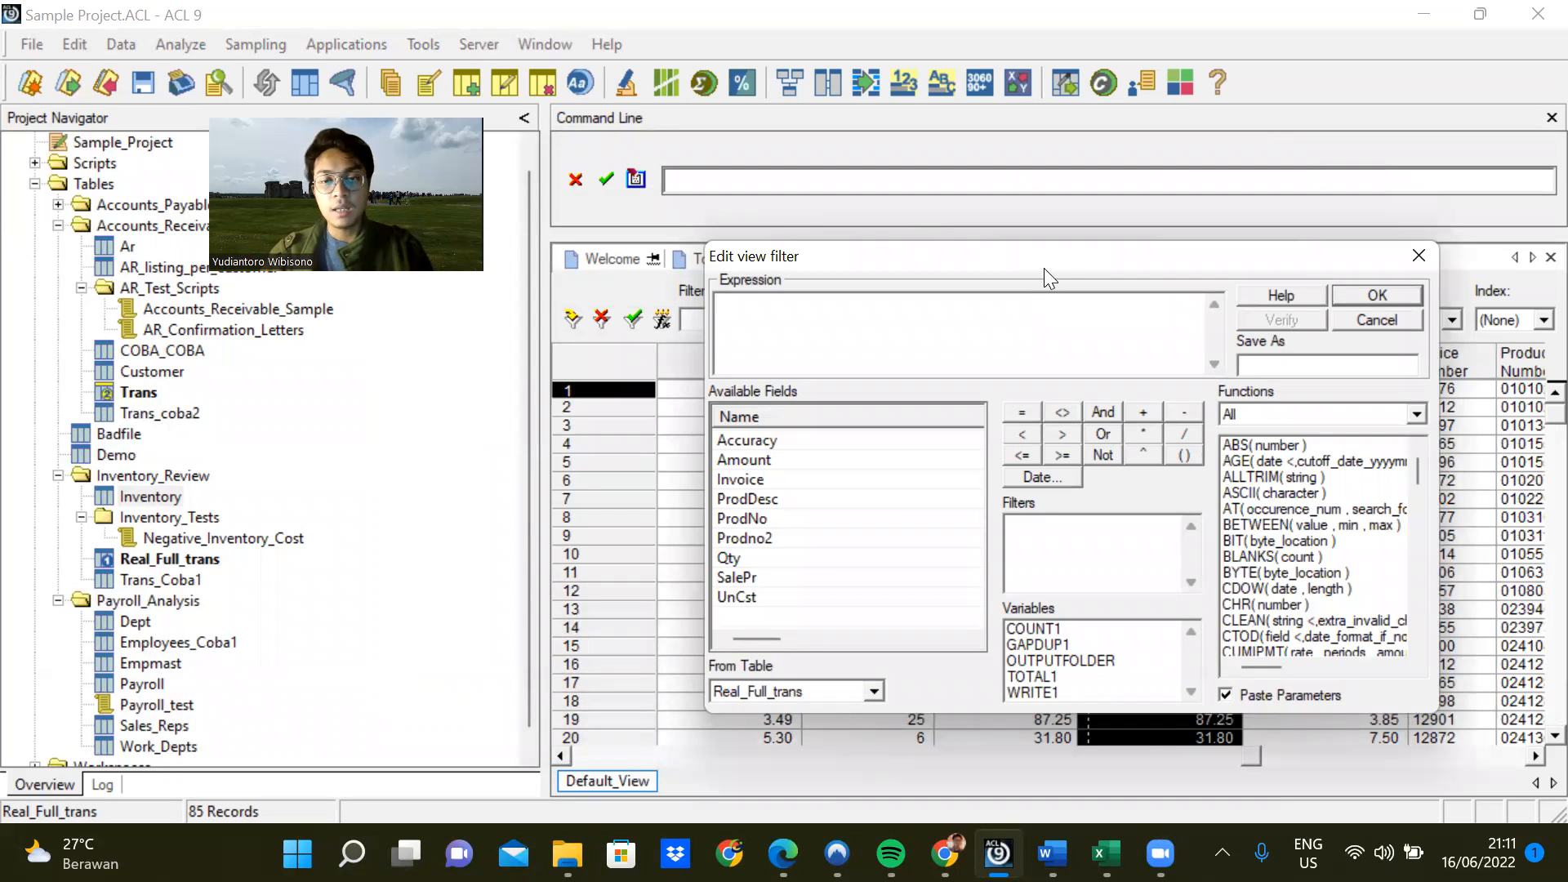
pyautogui.moveTo(1043, 268); pyautogui.dragTo(418, 349)
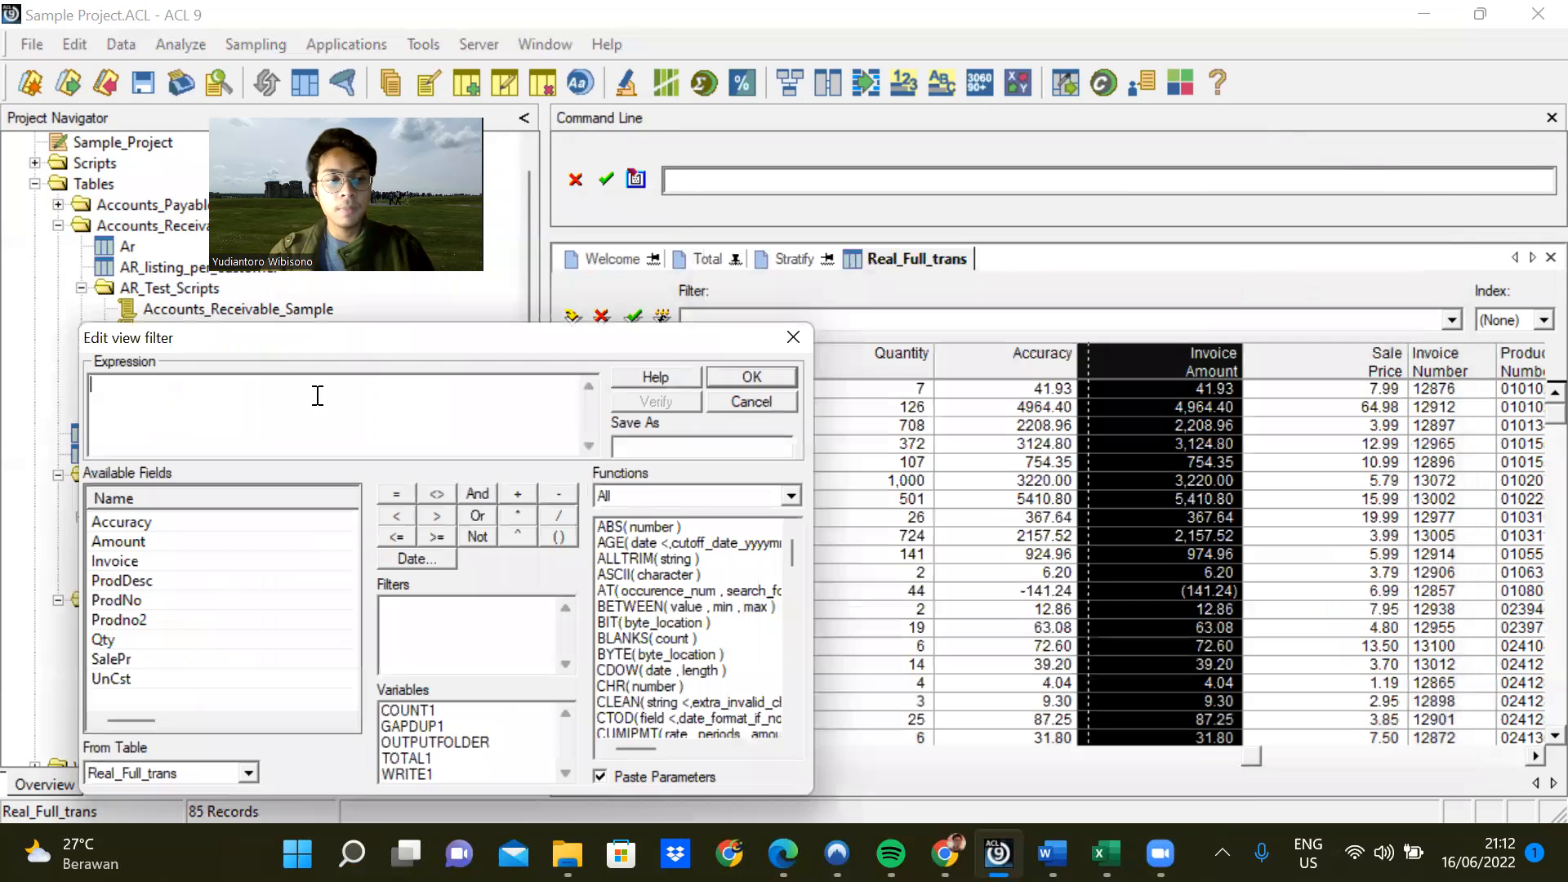
pyautogui.doubleClick(164, 523)
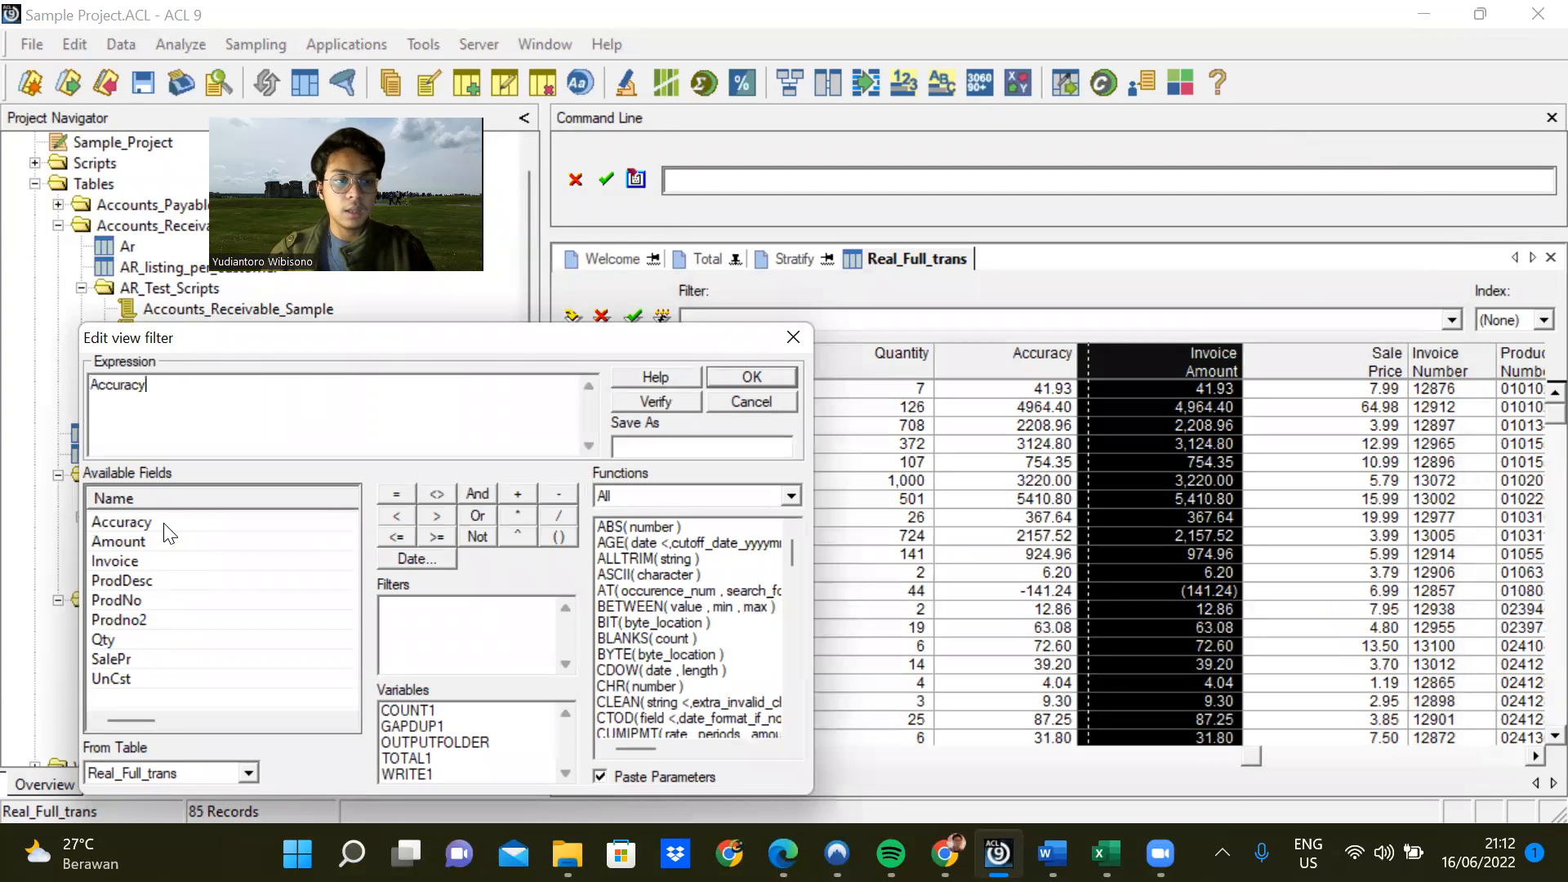
pyautogui.click(445, 493)
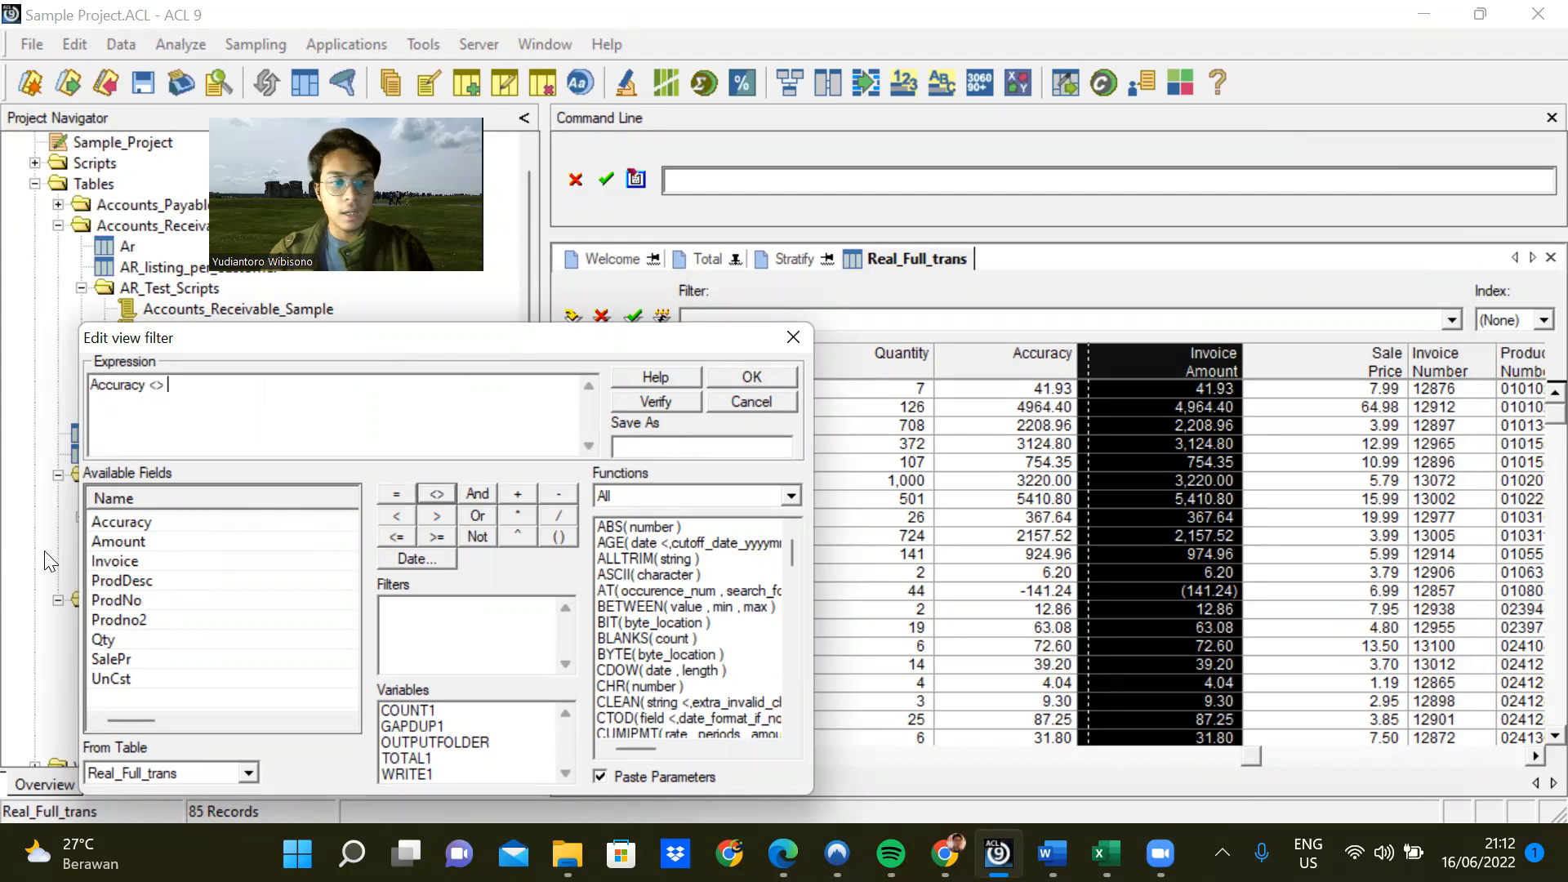
pyautogui.doubleClick(148, 563)
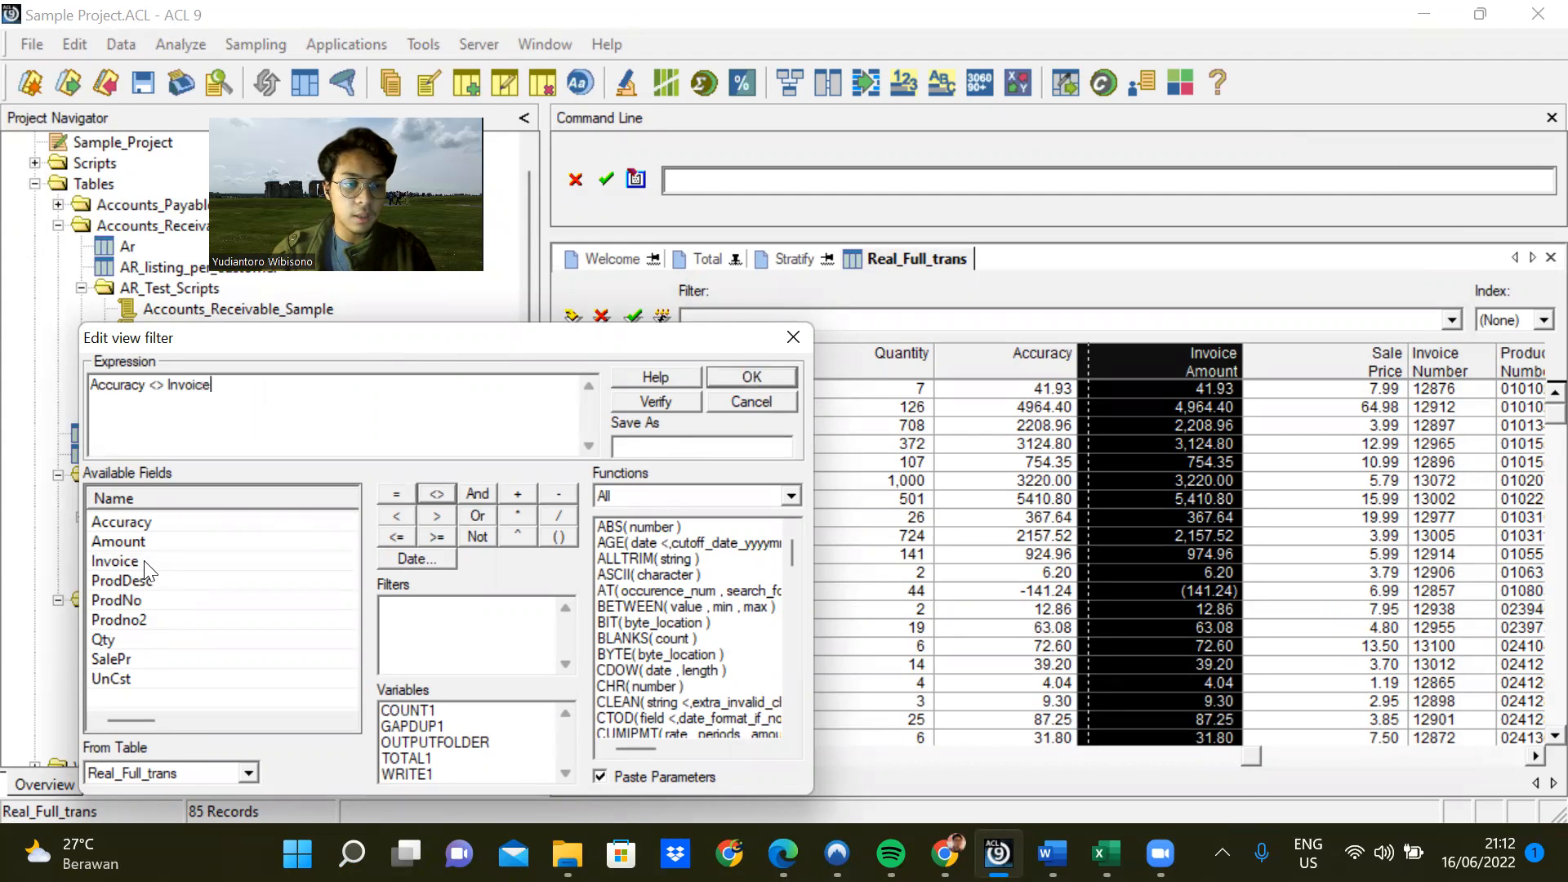
pyautogui.click(630, 408)
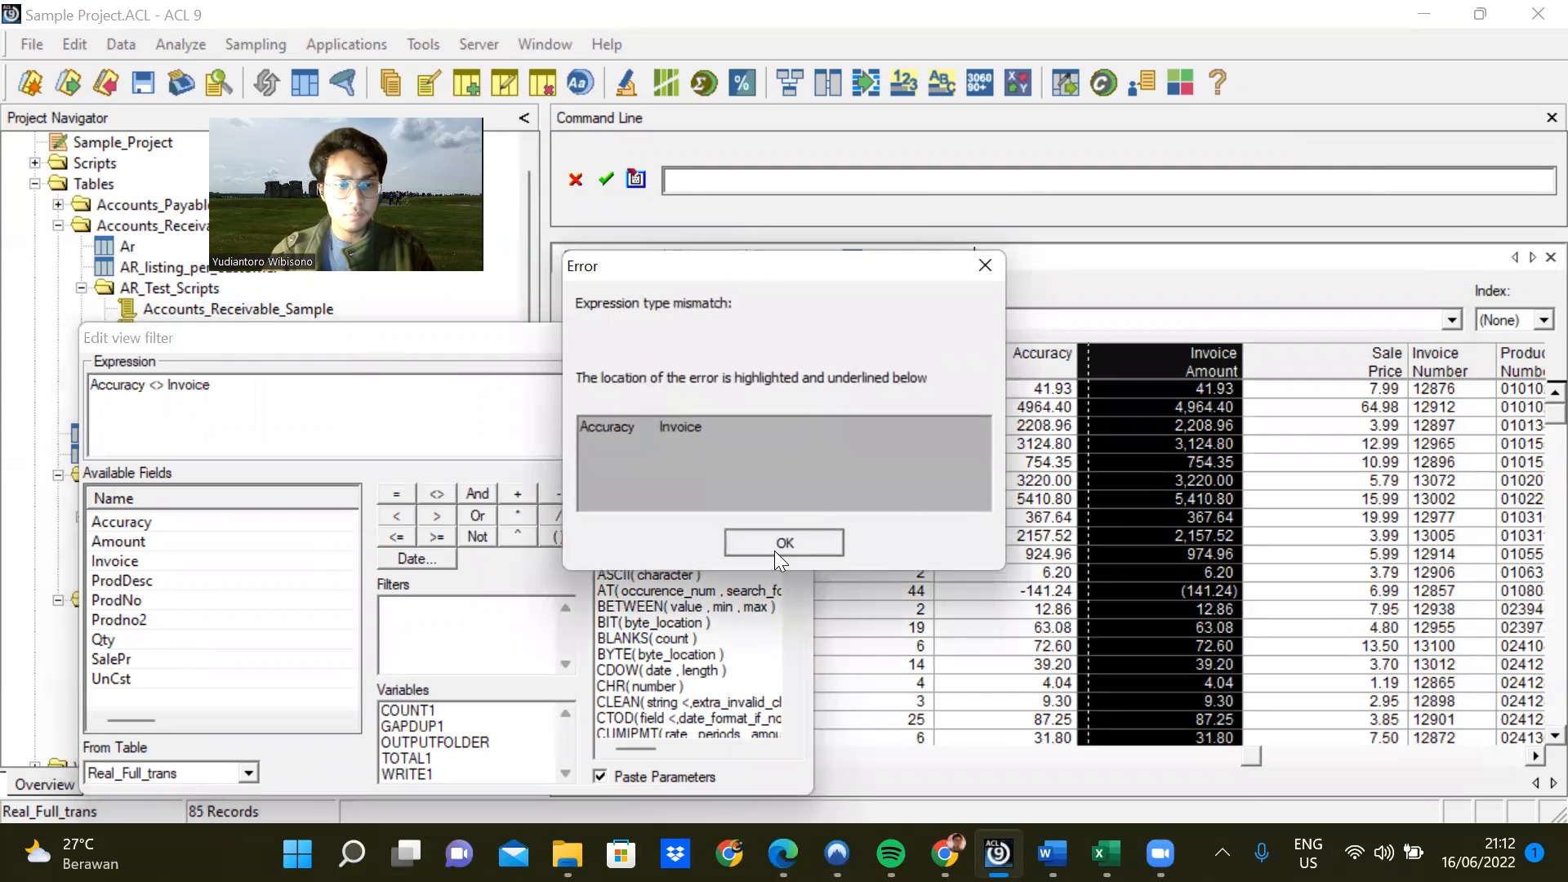
pyautogui.click(774, 546)
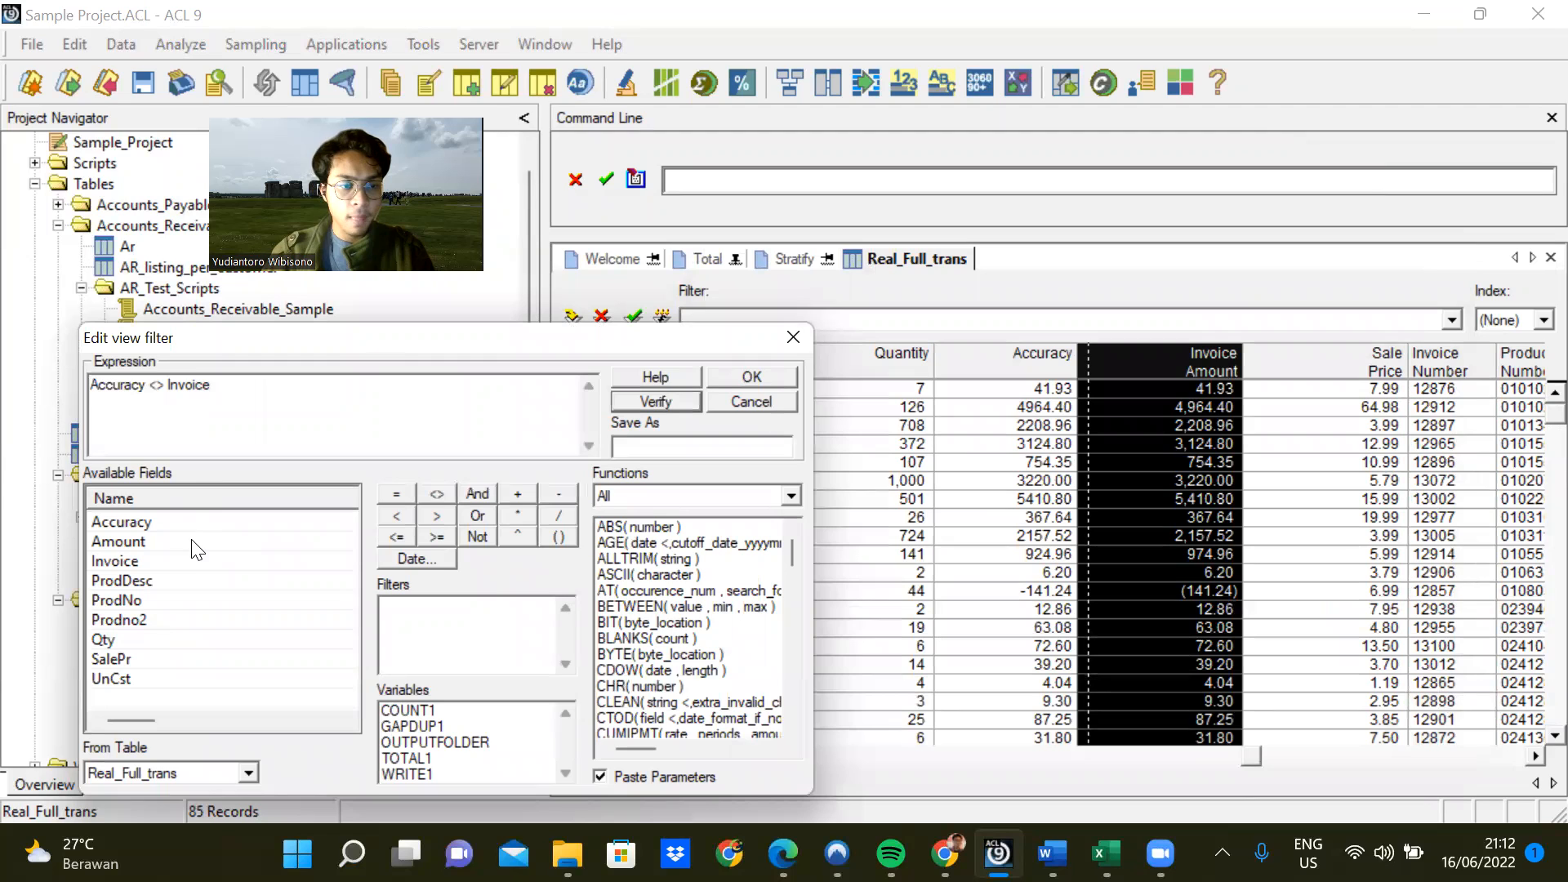
pyautogui.press('BackSpace')
pyautogui.press('BackSpace')
pyautogui.press('BackSpace')
pyautogui.press('BackSpace')
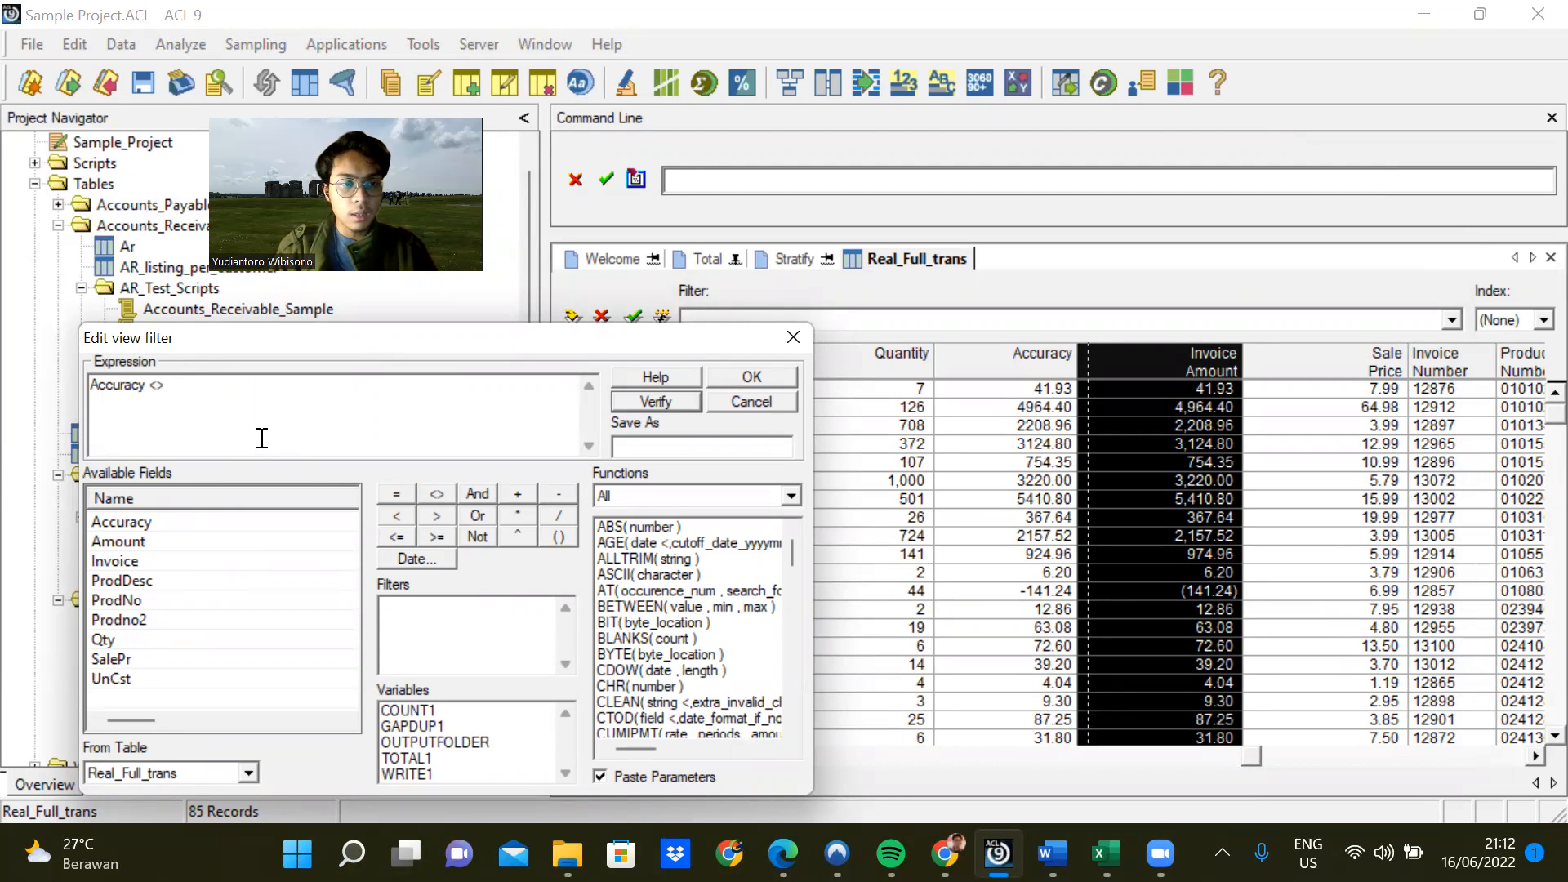
# Complete the filter expression with the Amount field, verify it and apply it to the Real_Full_trans view.
pyautogui.doubleClick(221, 542)
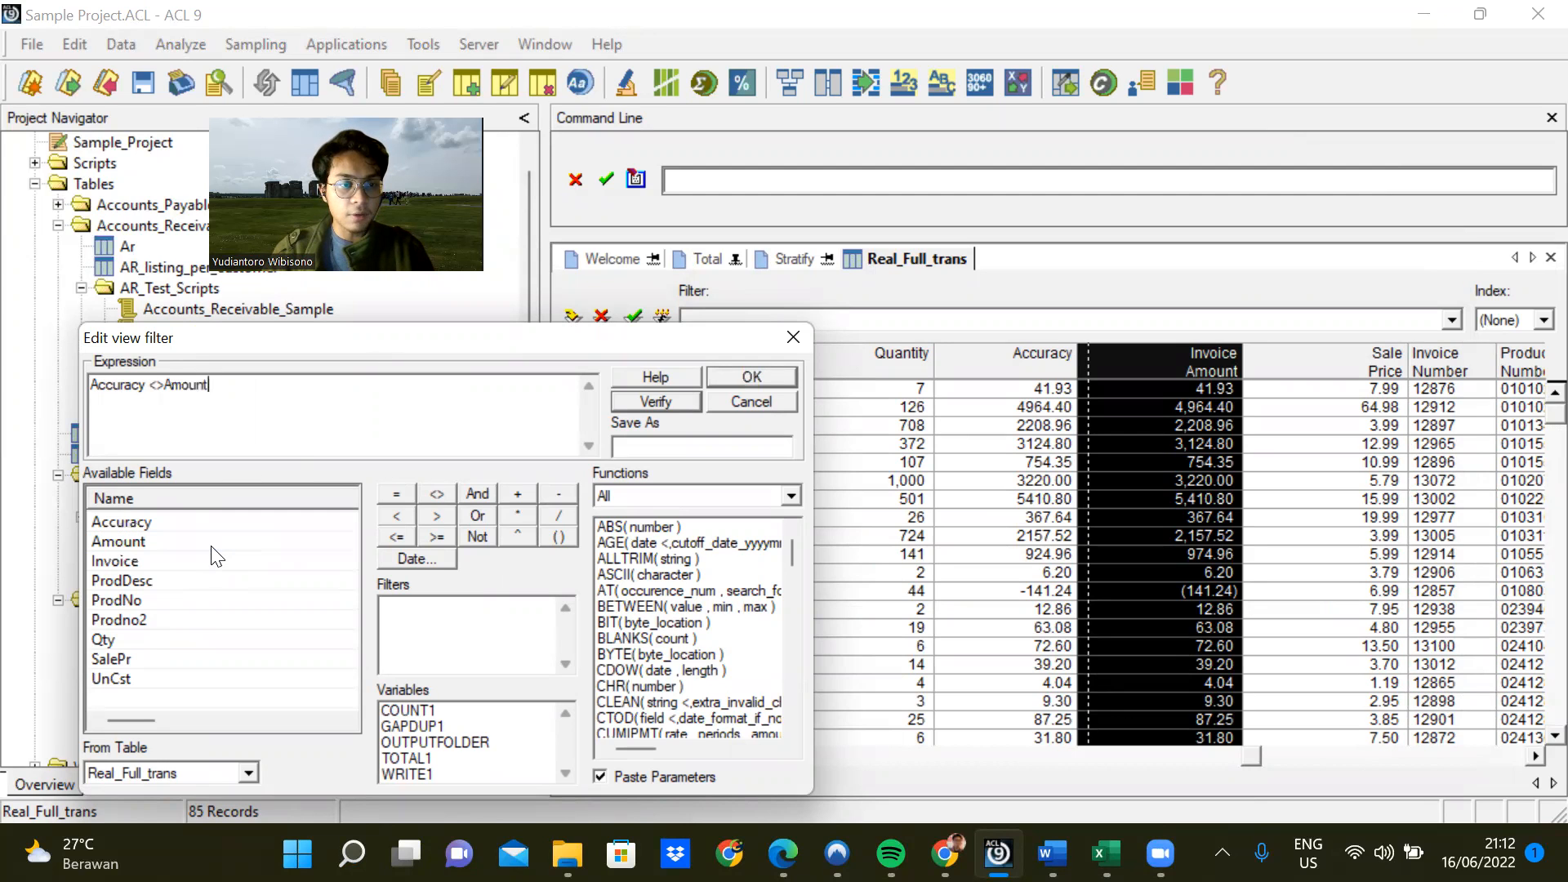
pyautogui.click(661, 401)
pyautogui.click(819, 513)
pyautogui.click(774, 380)
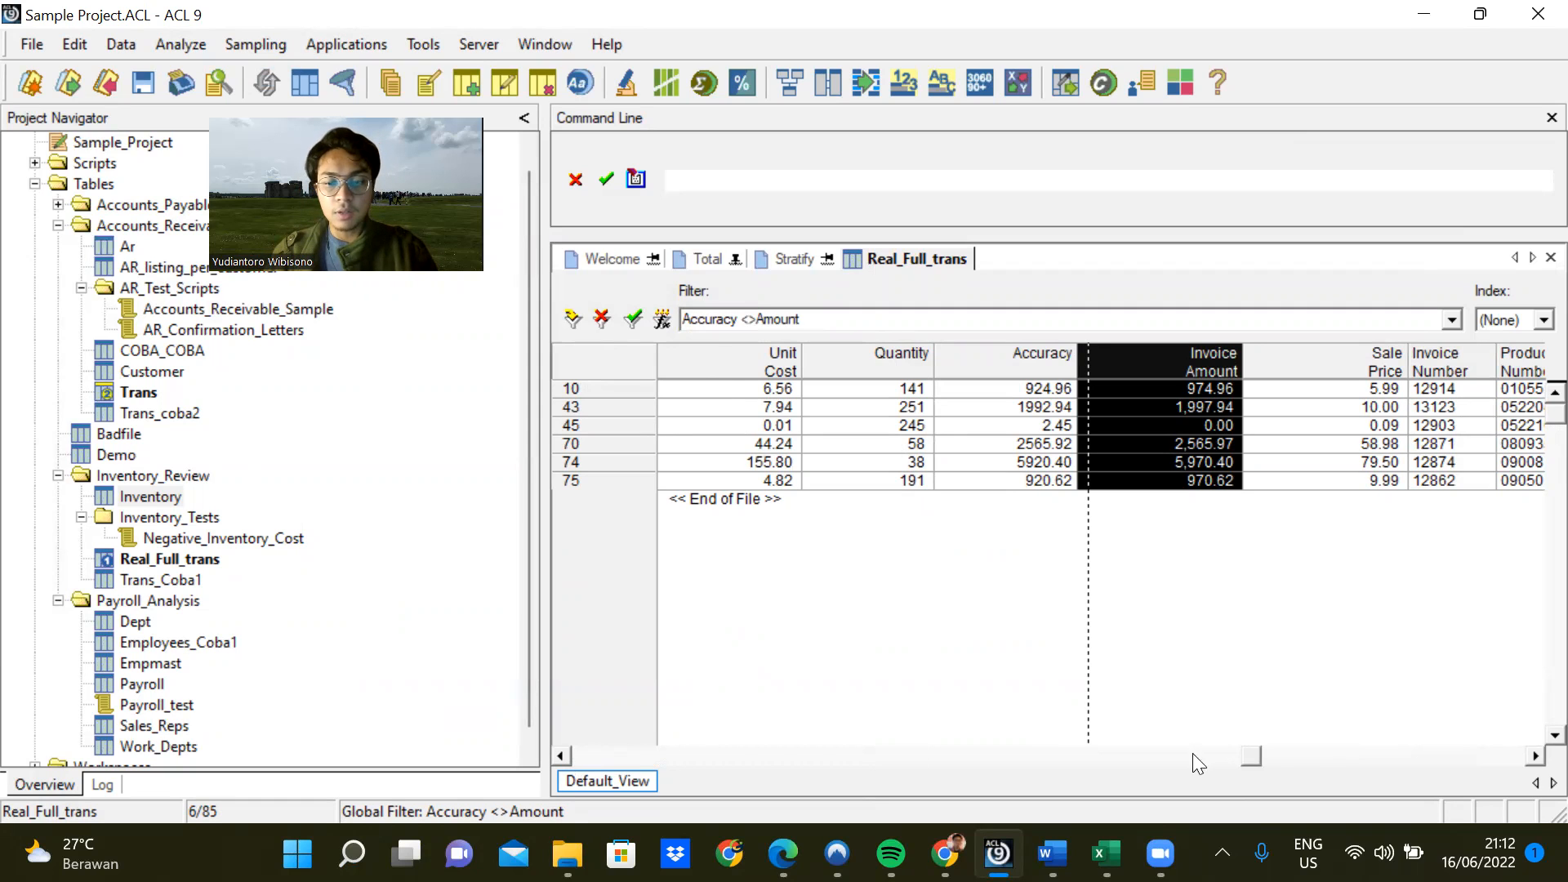
# Examine the filtered records, comparing Accuracy with Invoice Amount and checking the neighbouring unit cost, quantity and product number columns.
pyautogui.moveTo(1256, 754)
pyautogui.mouseDown()
pyautogui.moveTo(1179, 748)
pyautogui.moveTo(1251, 745)
pyautogui.mouseUp()
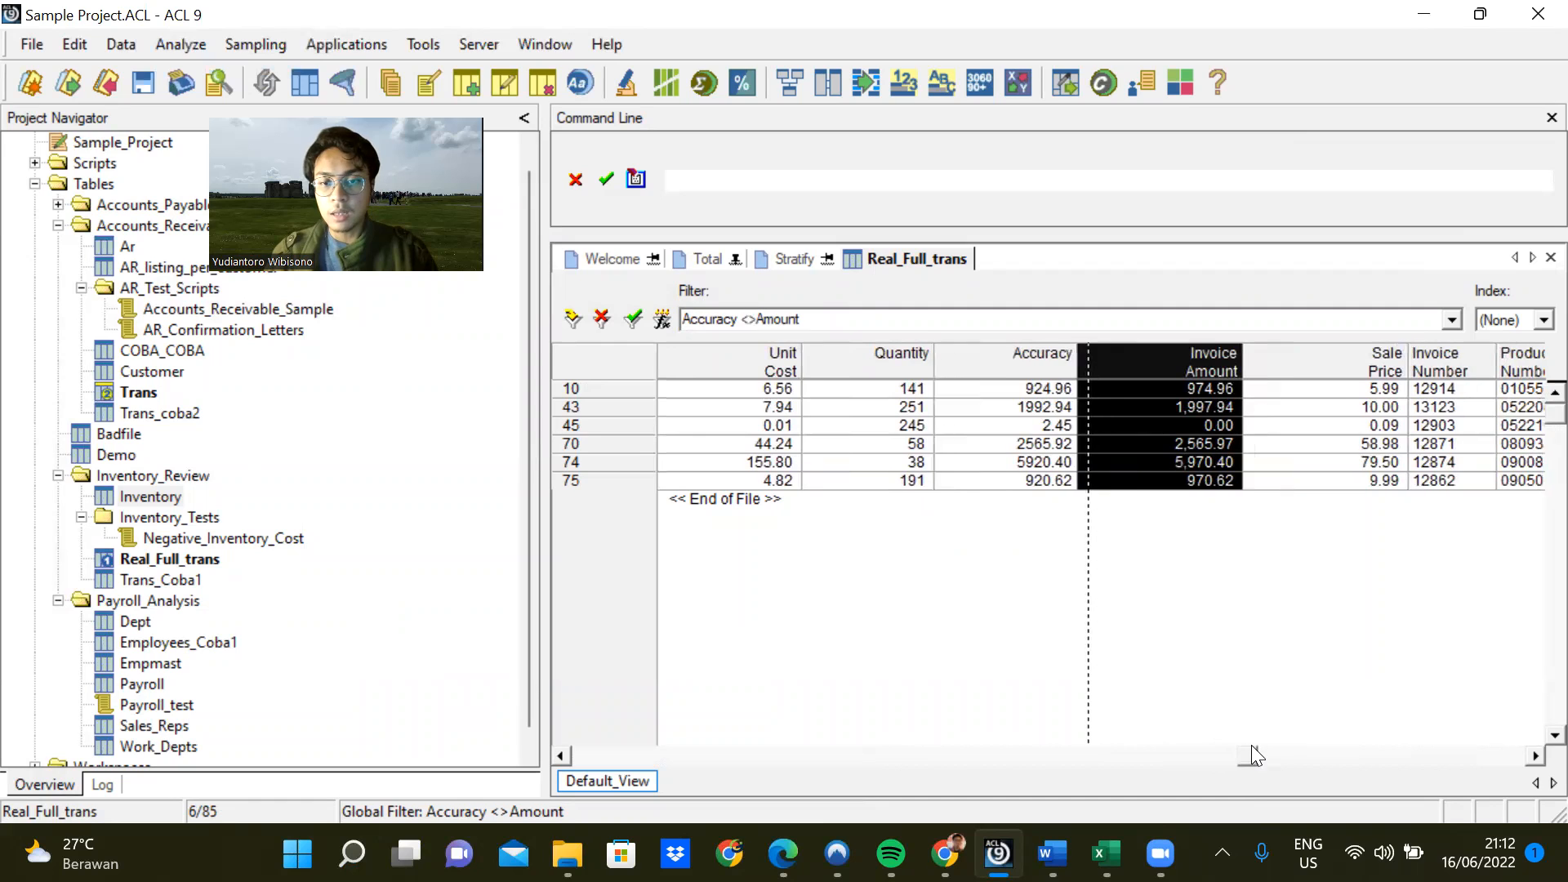
pyautogui.click(1051, 364)
pyautogui.click(1164, 356)
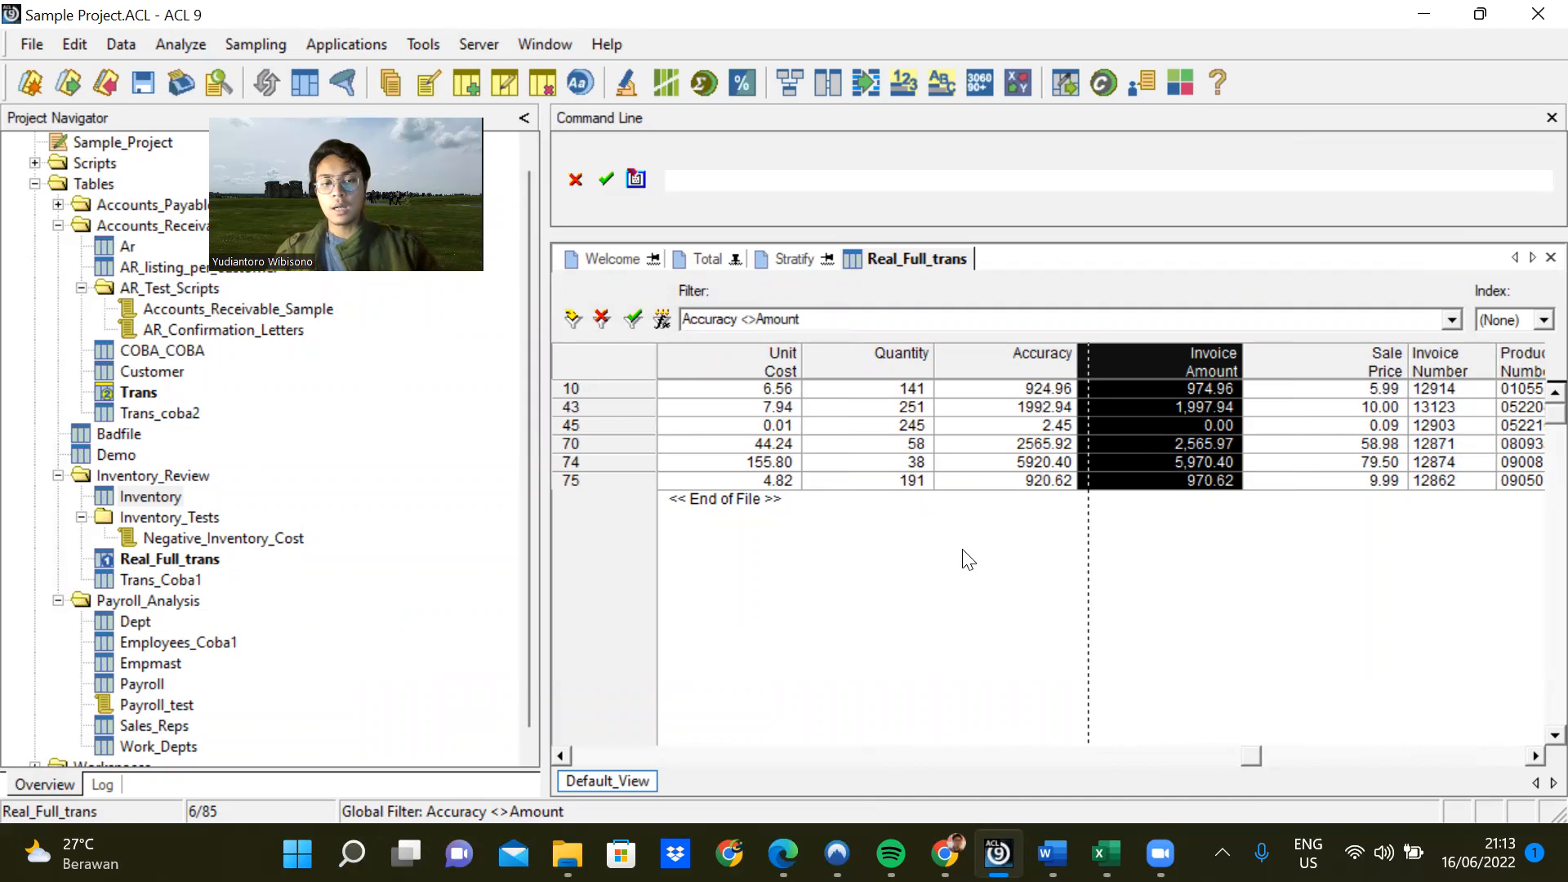
pyautogui.moveTo(1252, 758); pyautogui.dragTo(1165, 724)
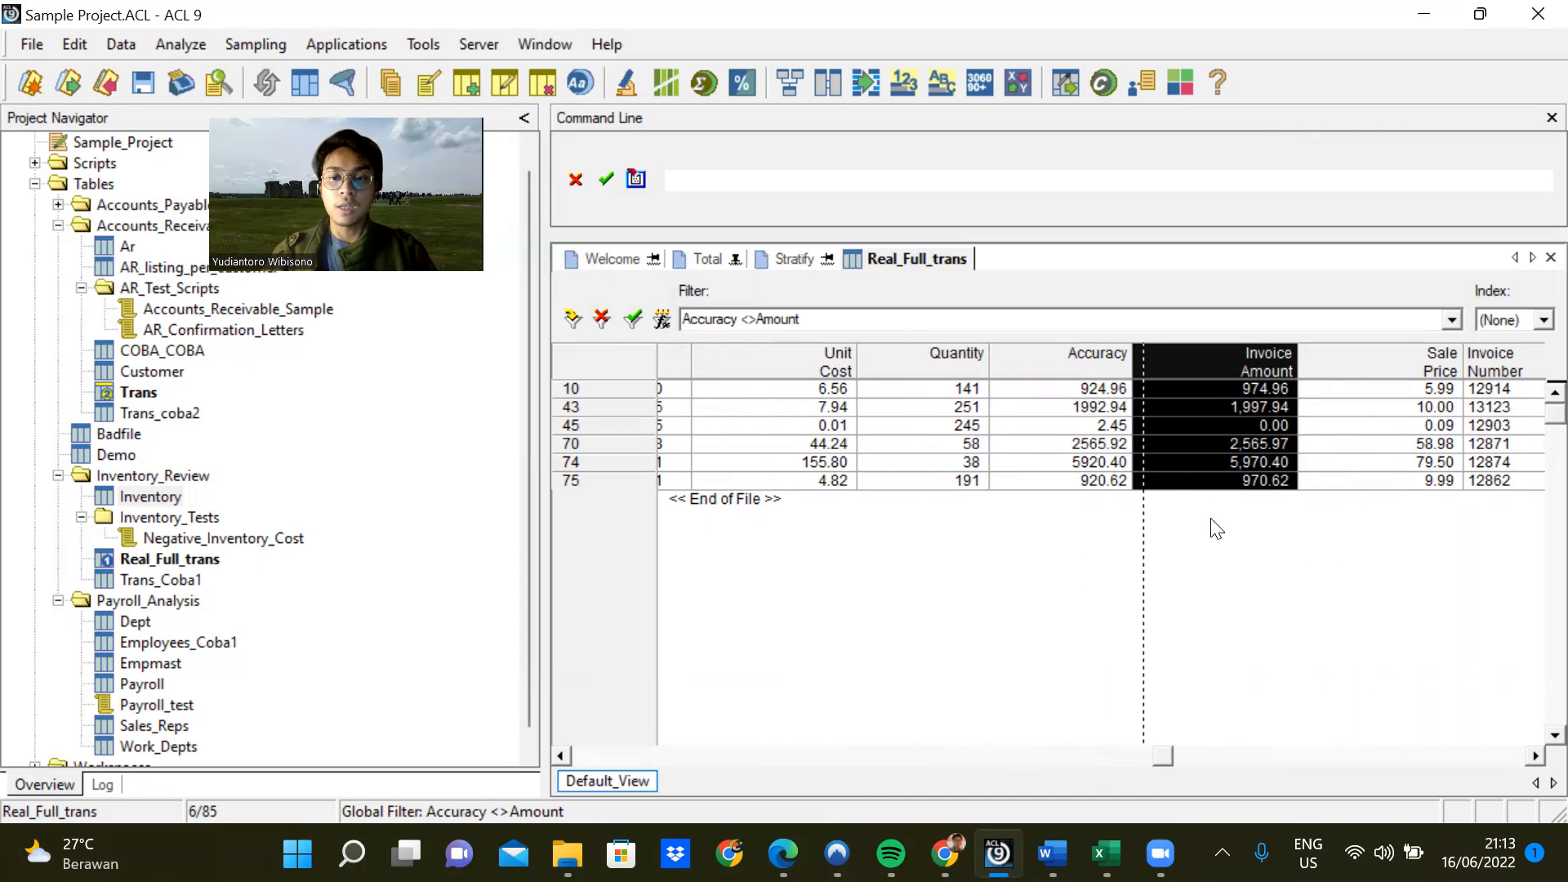
pyautogui.moveTo(1163, 758); pyautogui.dragTo(1081, 728)
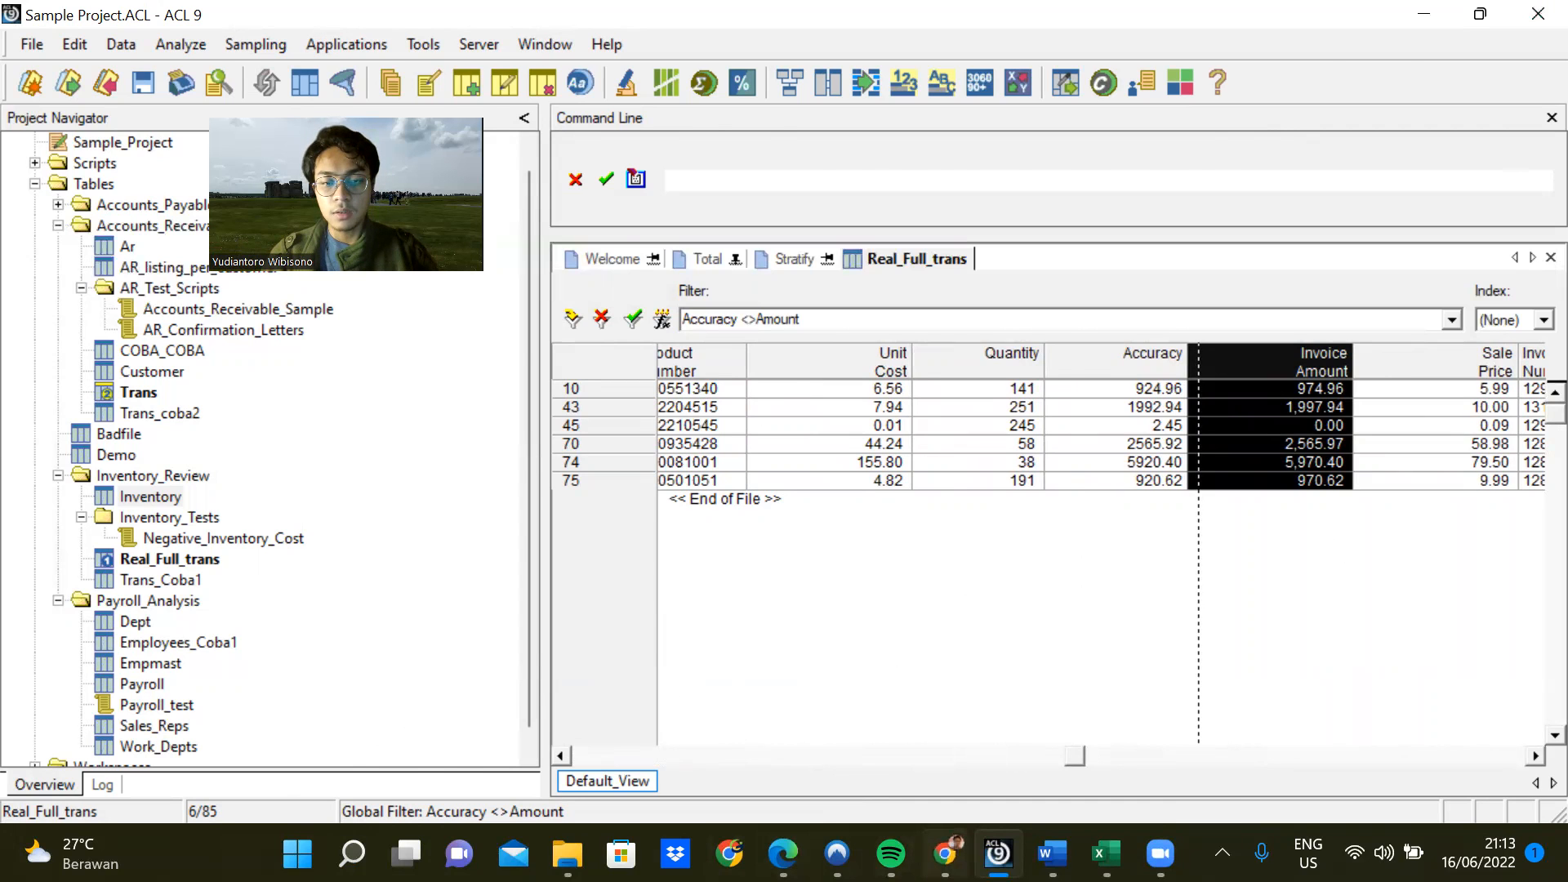
# Switch to Chrome to view the task list in the "Final Exam - ACL Cases" document.
pyautogui.click(945, 853)
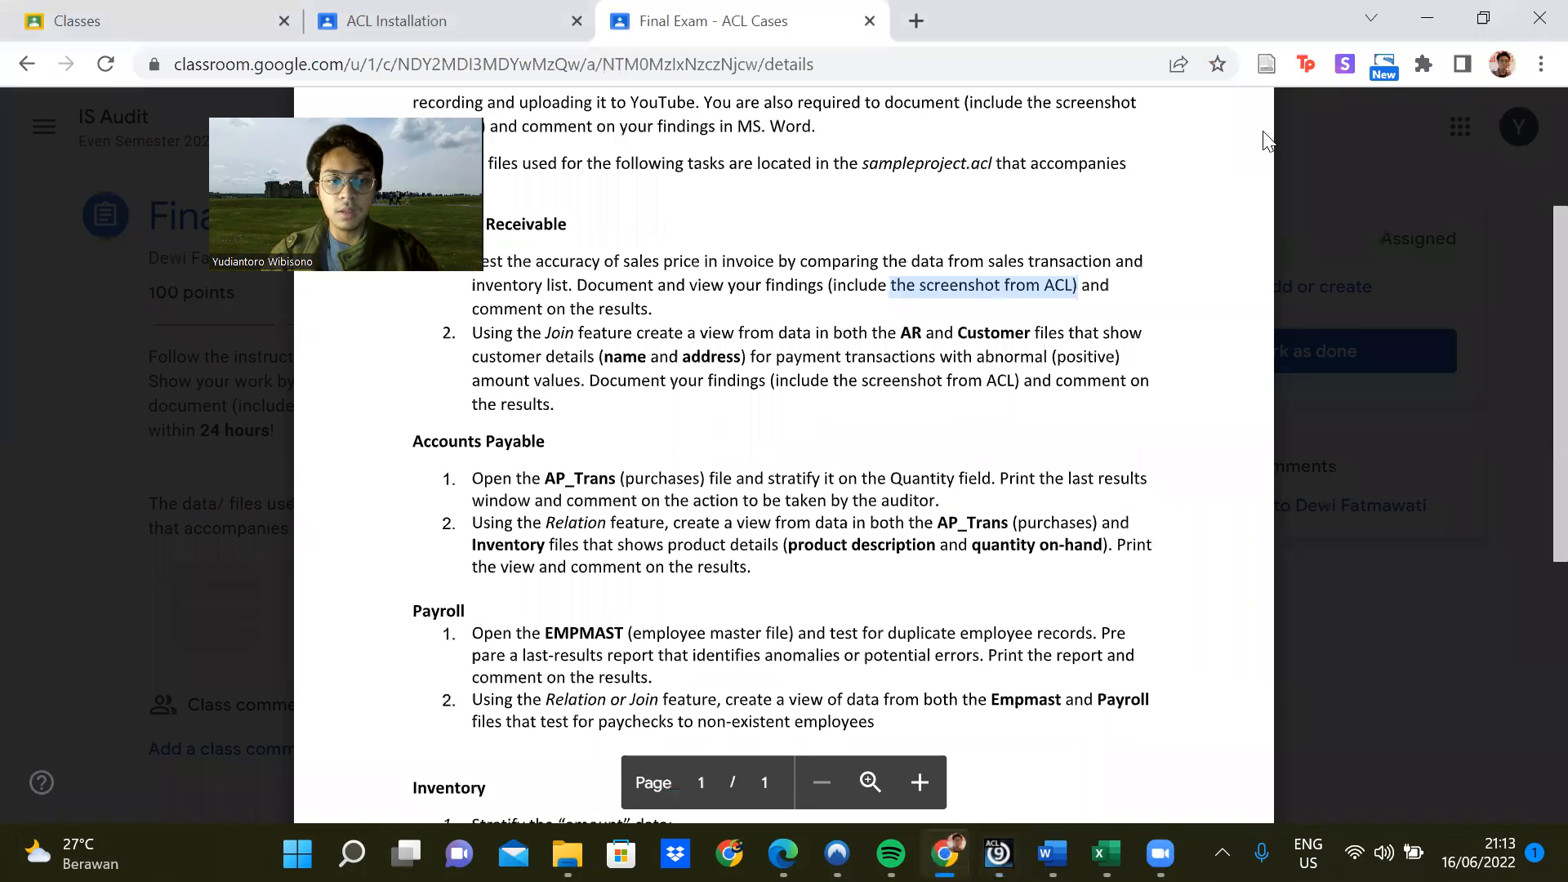
# Read Accounts Receivable task 2 in the exam document, highlighting the AR and Customer files and the abnormal (positive) payment transactions.
pyautogui.scroll(3, 478, 576)
pyautogui.moveTo(472, 577); pyautogui.dragTo(1095, 578)
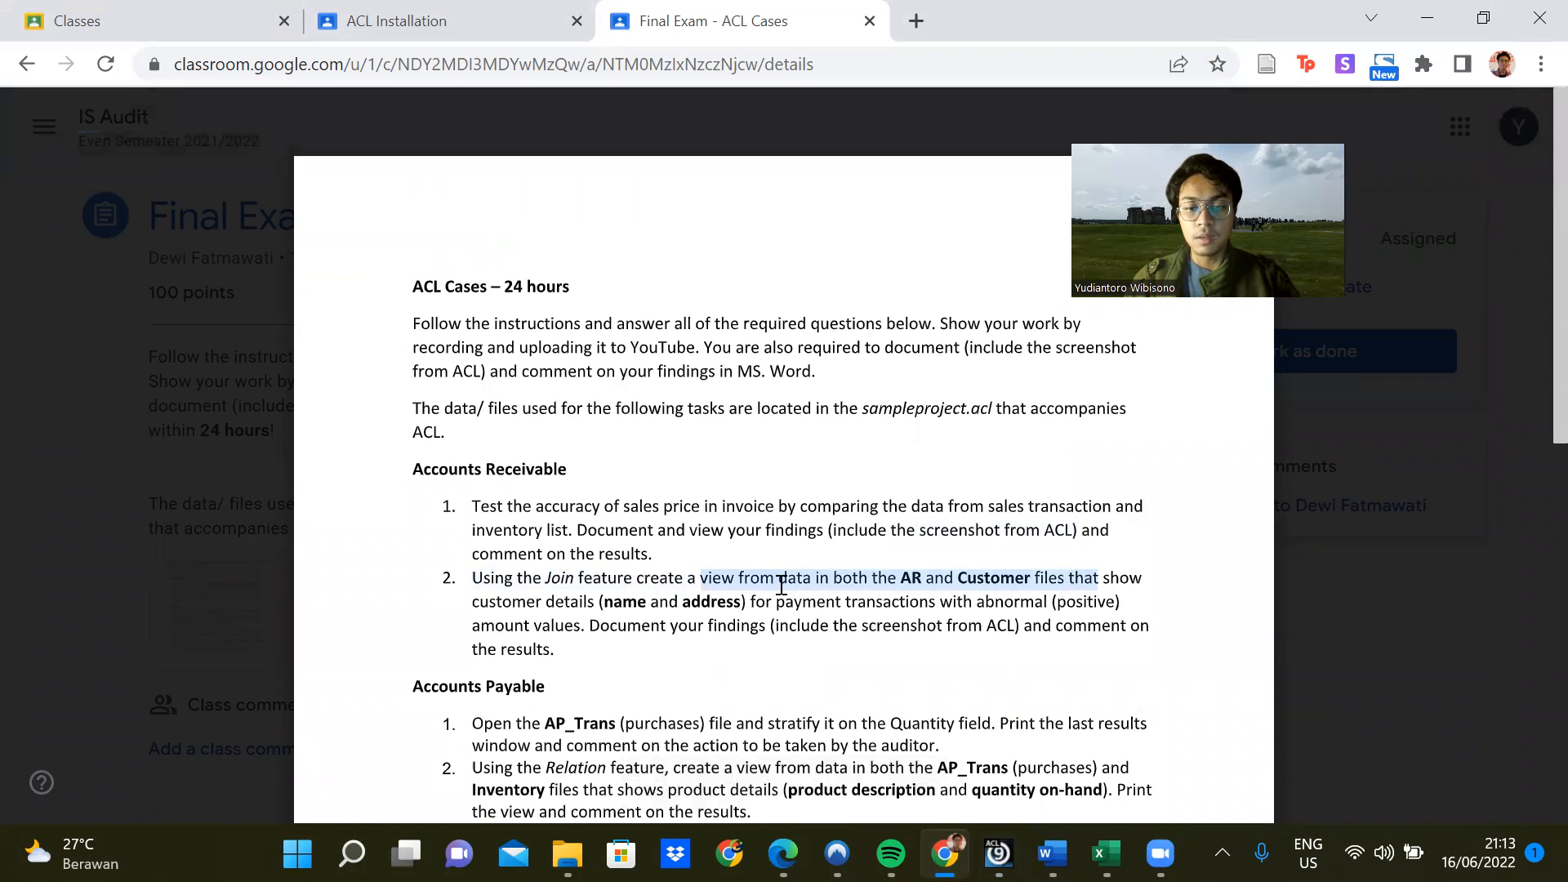
pyautogui.moveTo(474, 602); pyautogui.dragTo(1119, 609)
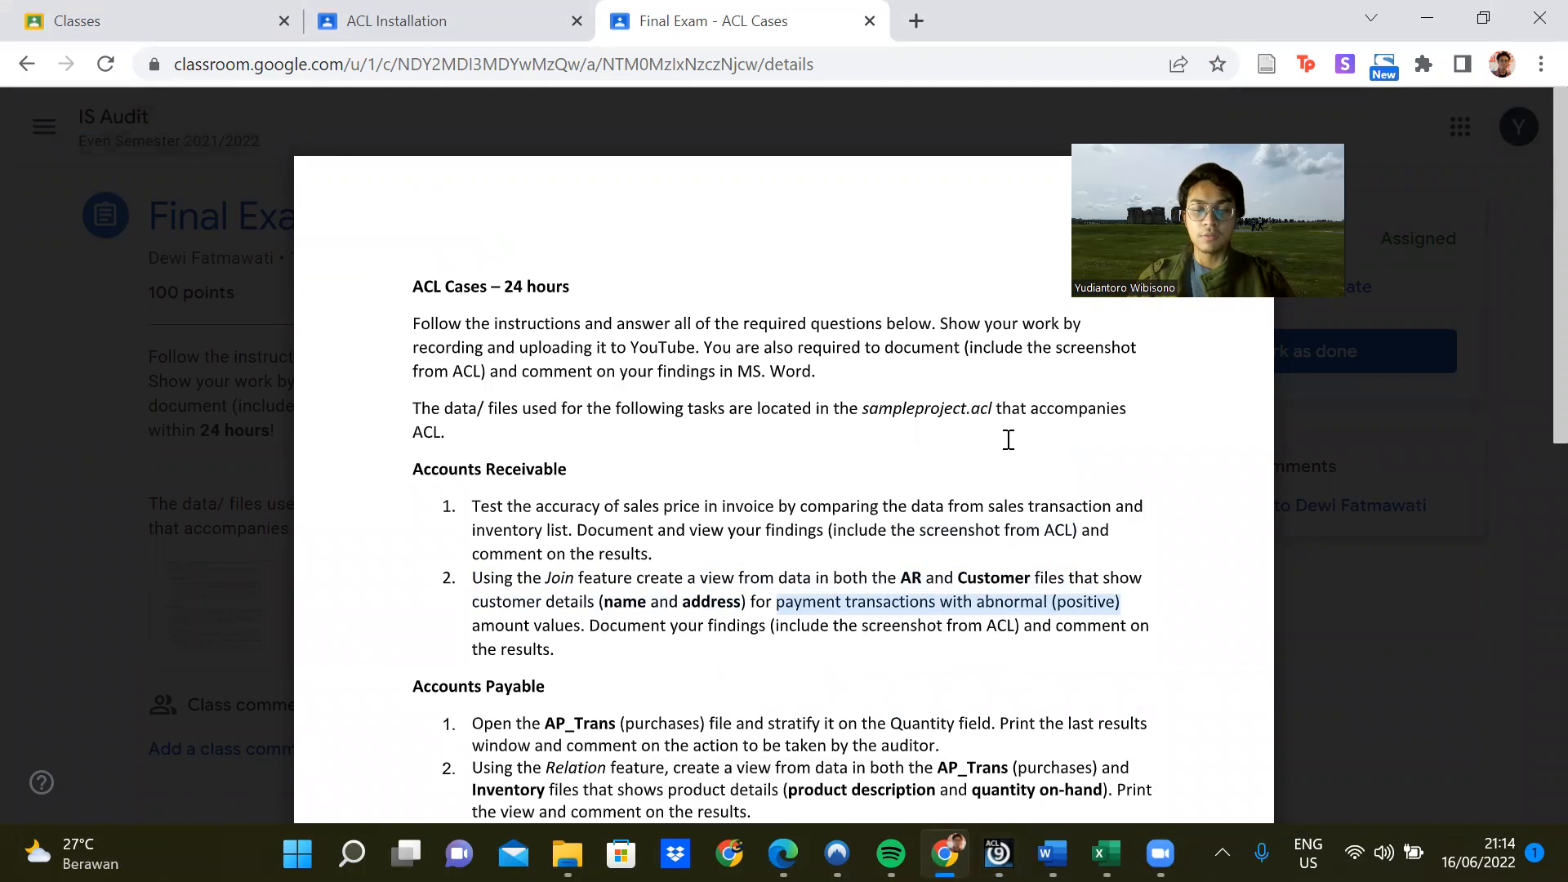
# Switch to ACL and open the Ar table, saving the changes made to Real_Full_trans.
pyautogui.click(997, 852)
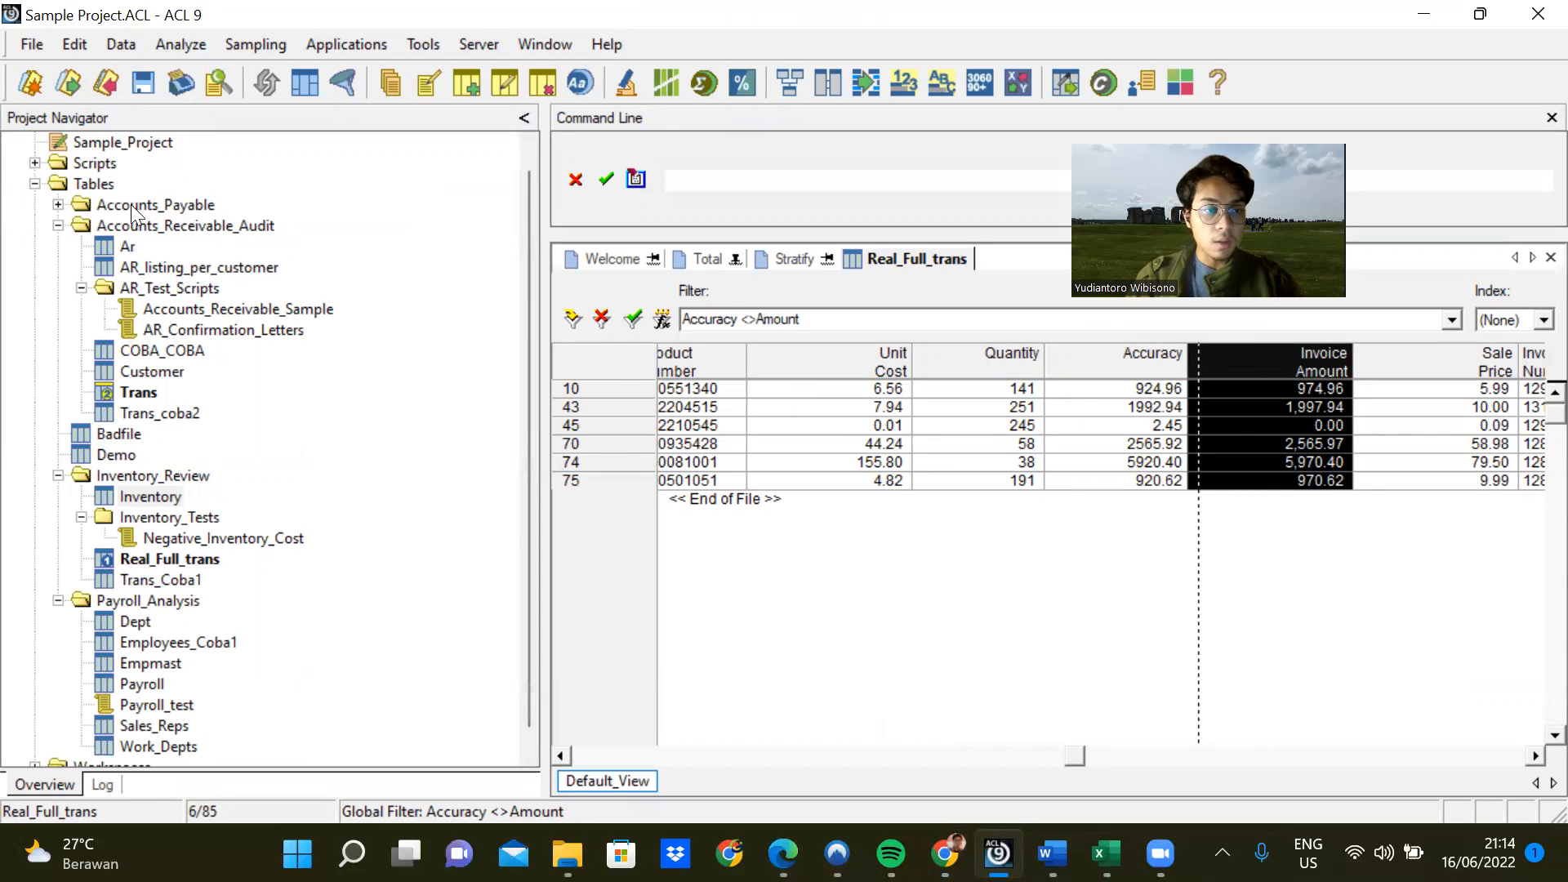
pyautogui.doubleClick(134, 245)
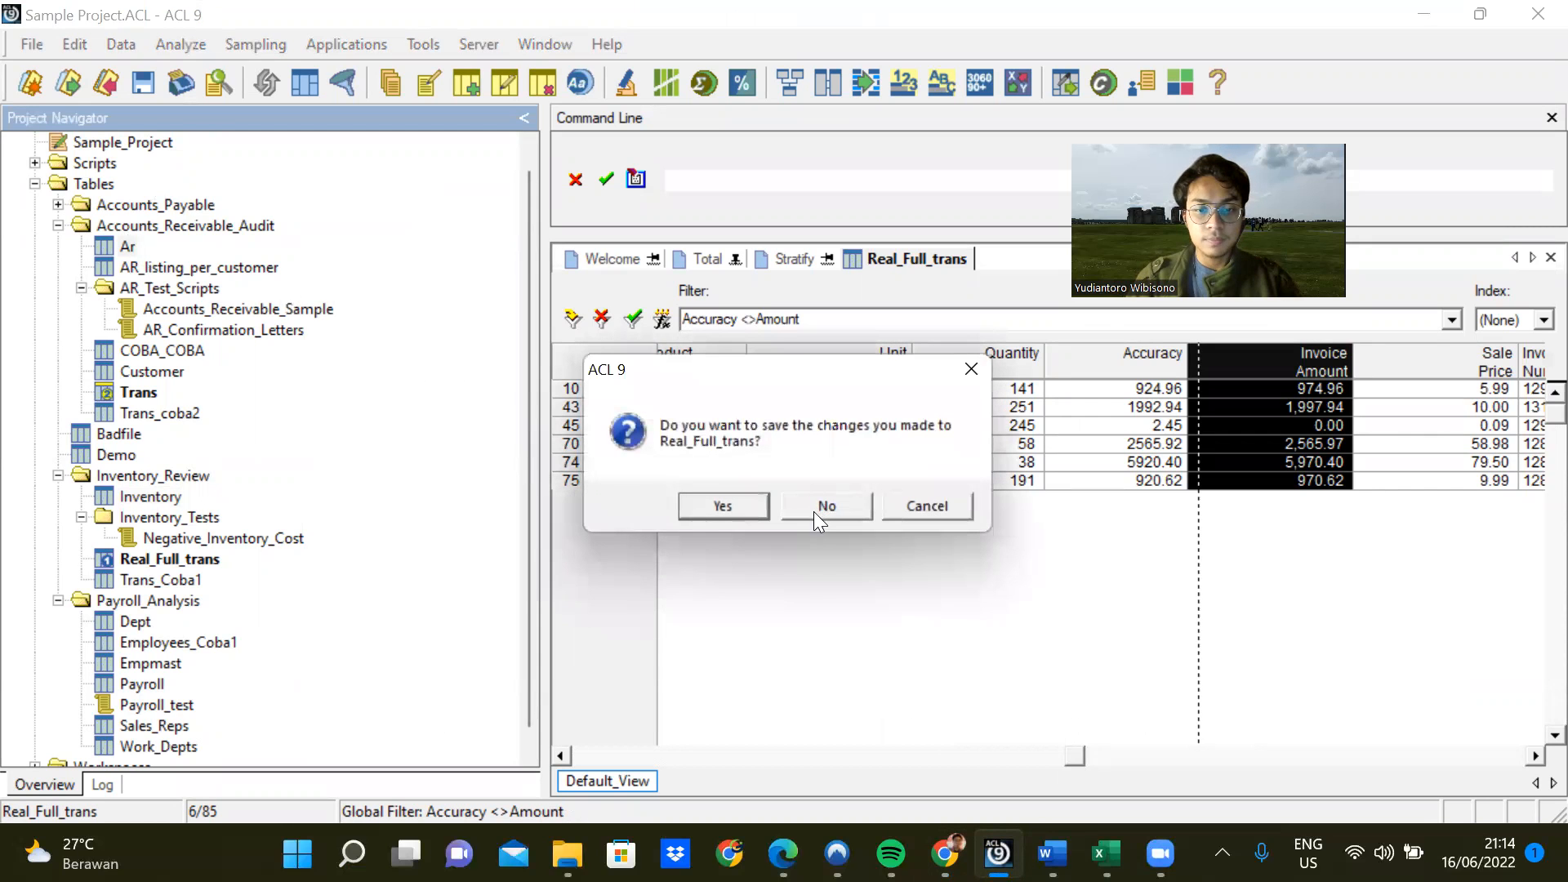
pyautogui.click(746, 514)
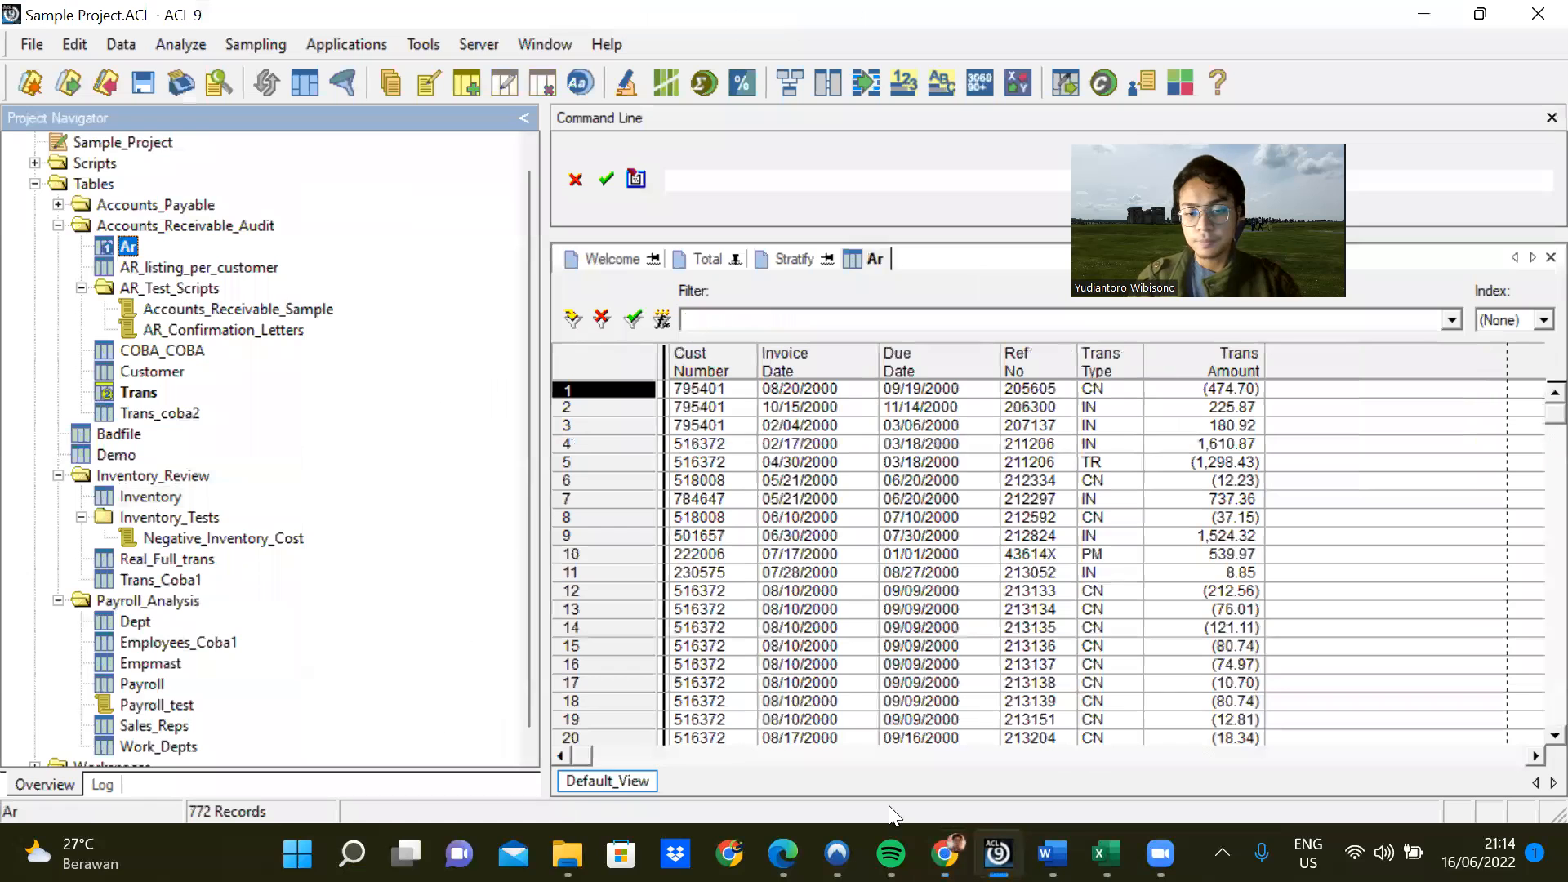
pyautogui.click(945, 853)
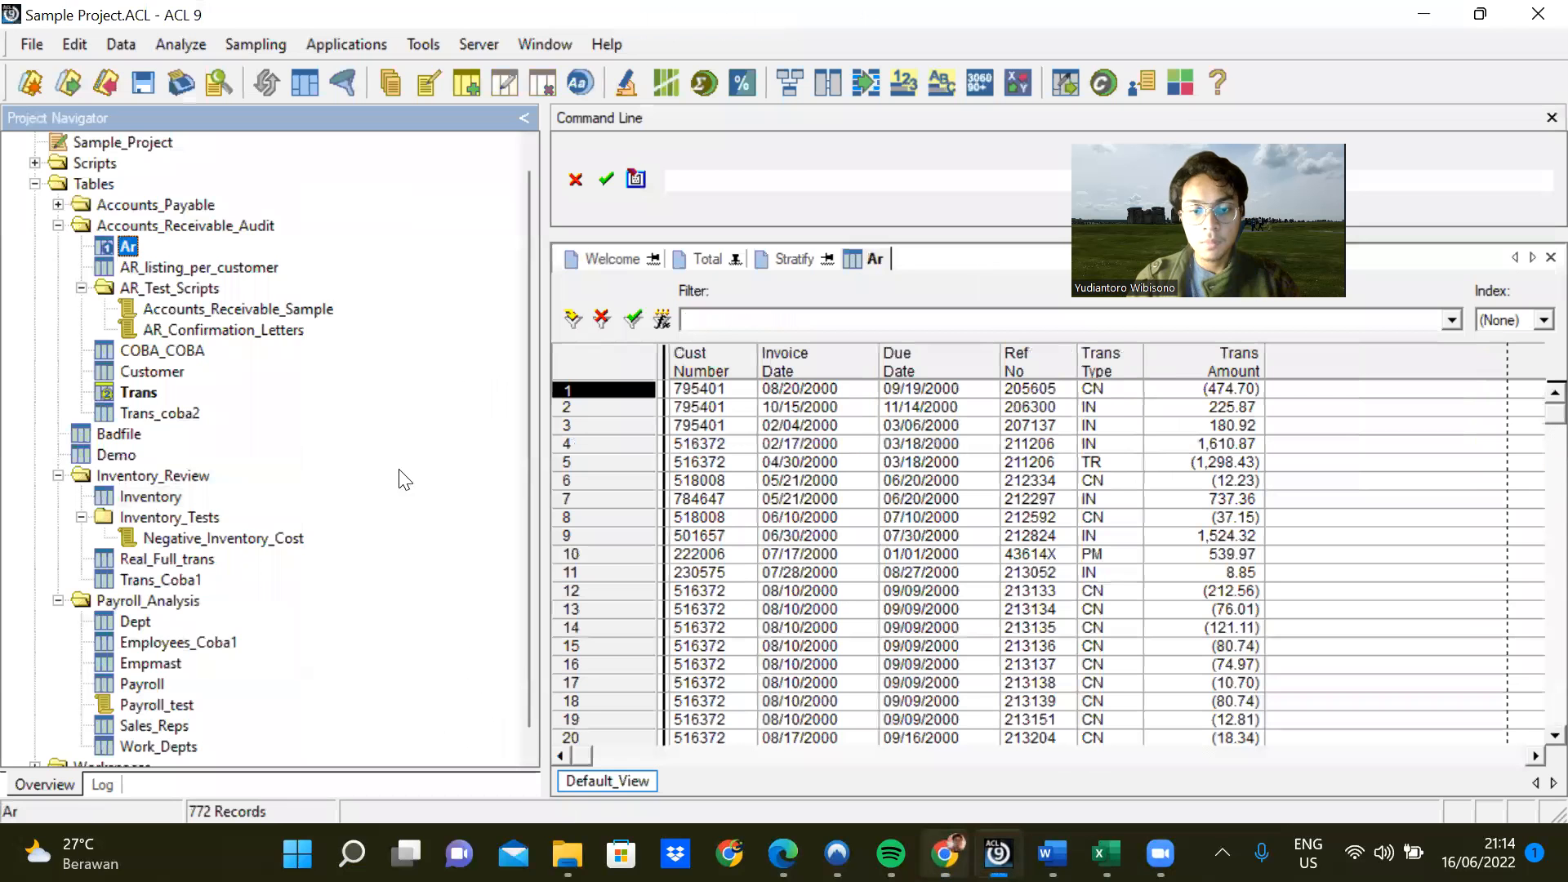
pyautogui.click(945, 854)
# Start a join on the Ar table with Customer as the secondary table.
pyautogui.click(131, 43)
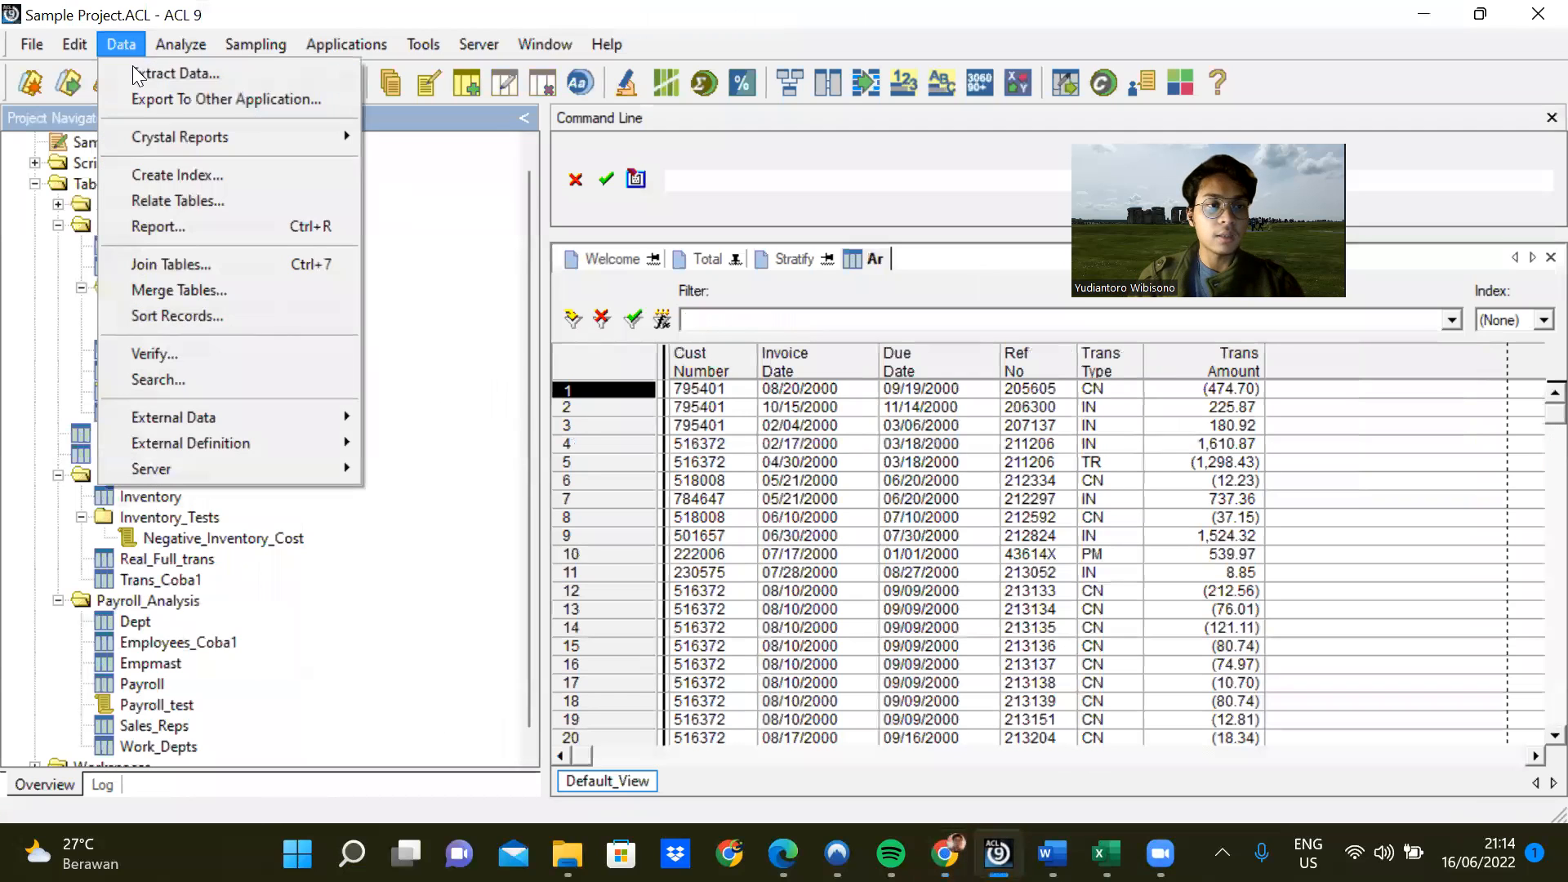
pyautogui.click(171, 266)
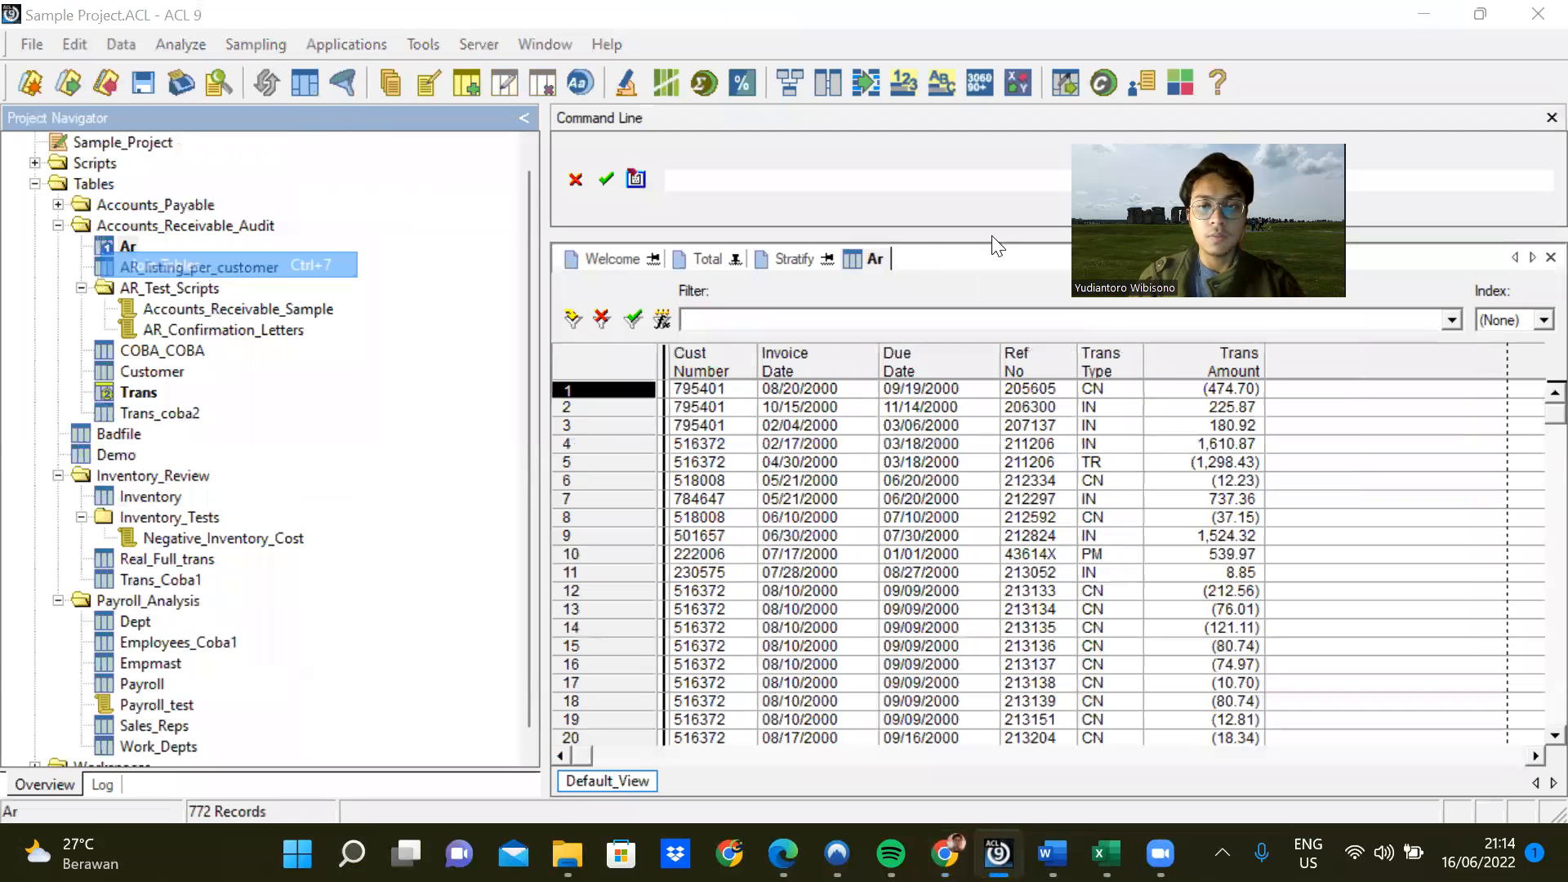
pyautogui.click(945, 854)
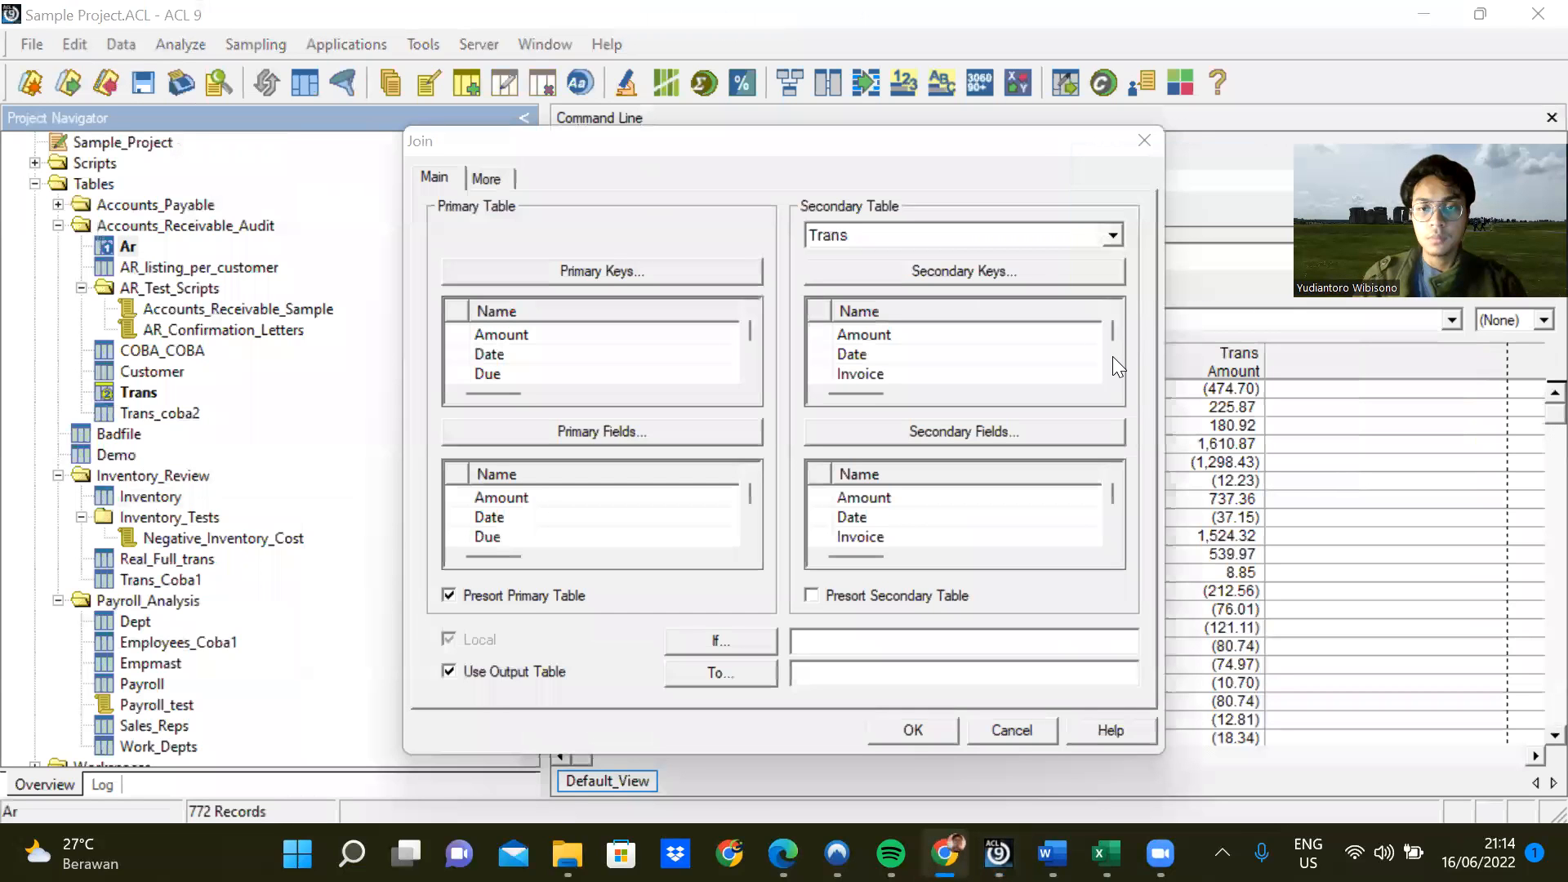
pyautogui.click(1109, 237)
pyautogui.scroll(4, 870, 359)
pyautogui.scroll(-3, 864, 323)
pyautogui.scroll(2, 853, 353)
pyautogui.scroll(-3, 853, 355)
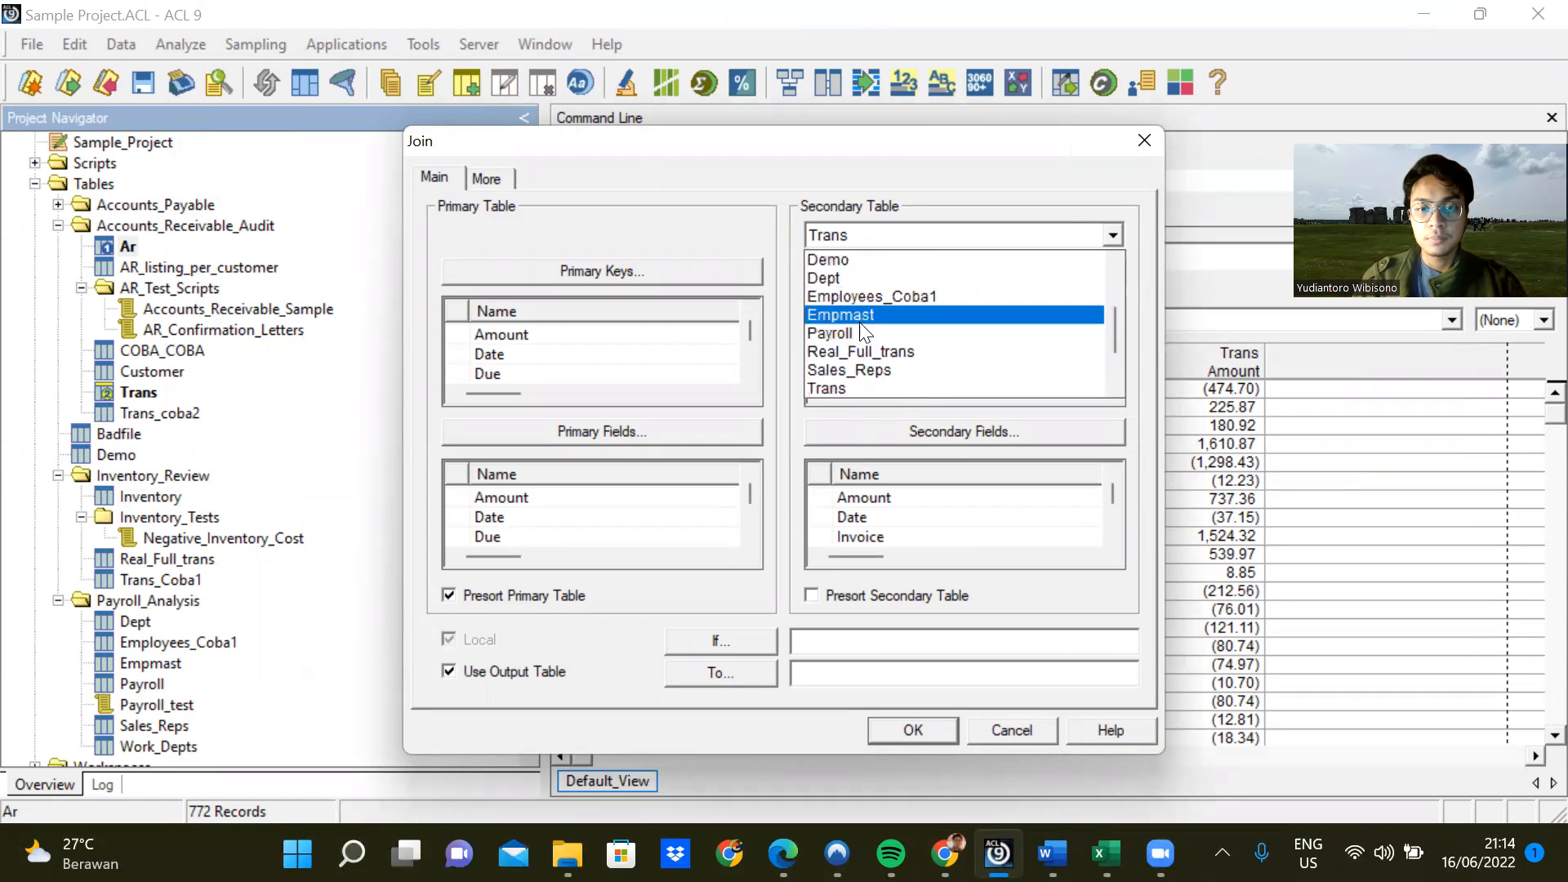
pyautogui.scroll(3, 848, 345)
pyautogui.scroll(3, 847, 337)
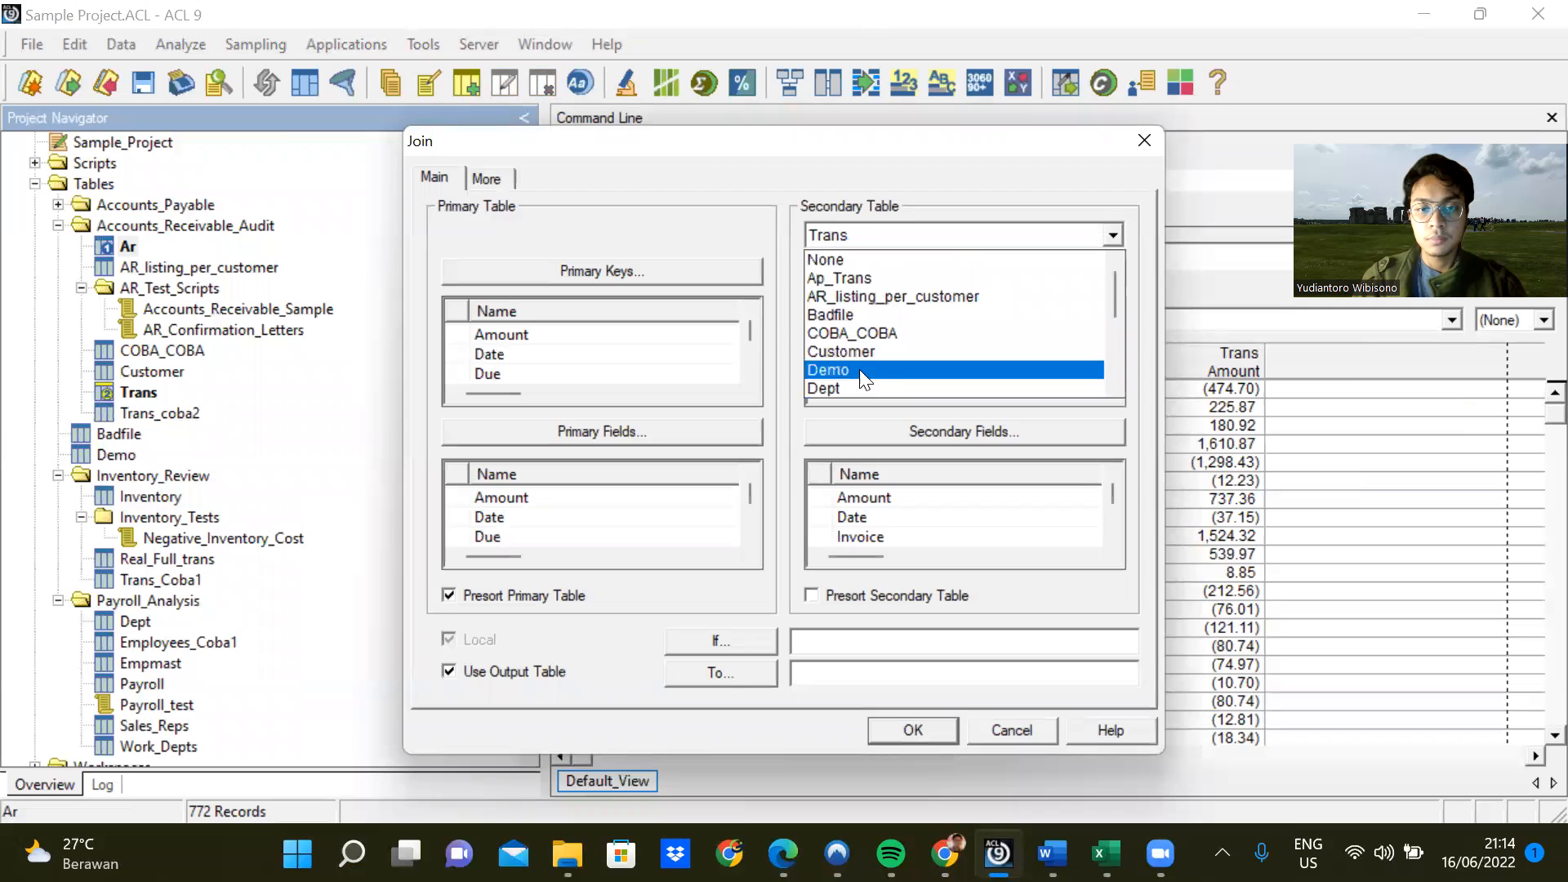
pyautogui.click(862, 348)
# Choose No as the primary key of the Ar table in the join.
pyautogui.click(683, 272)
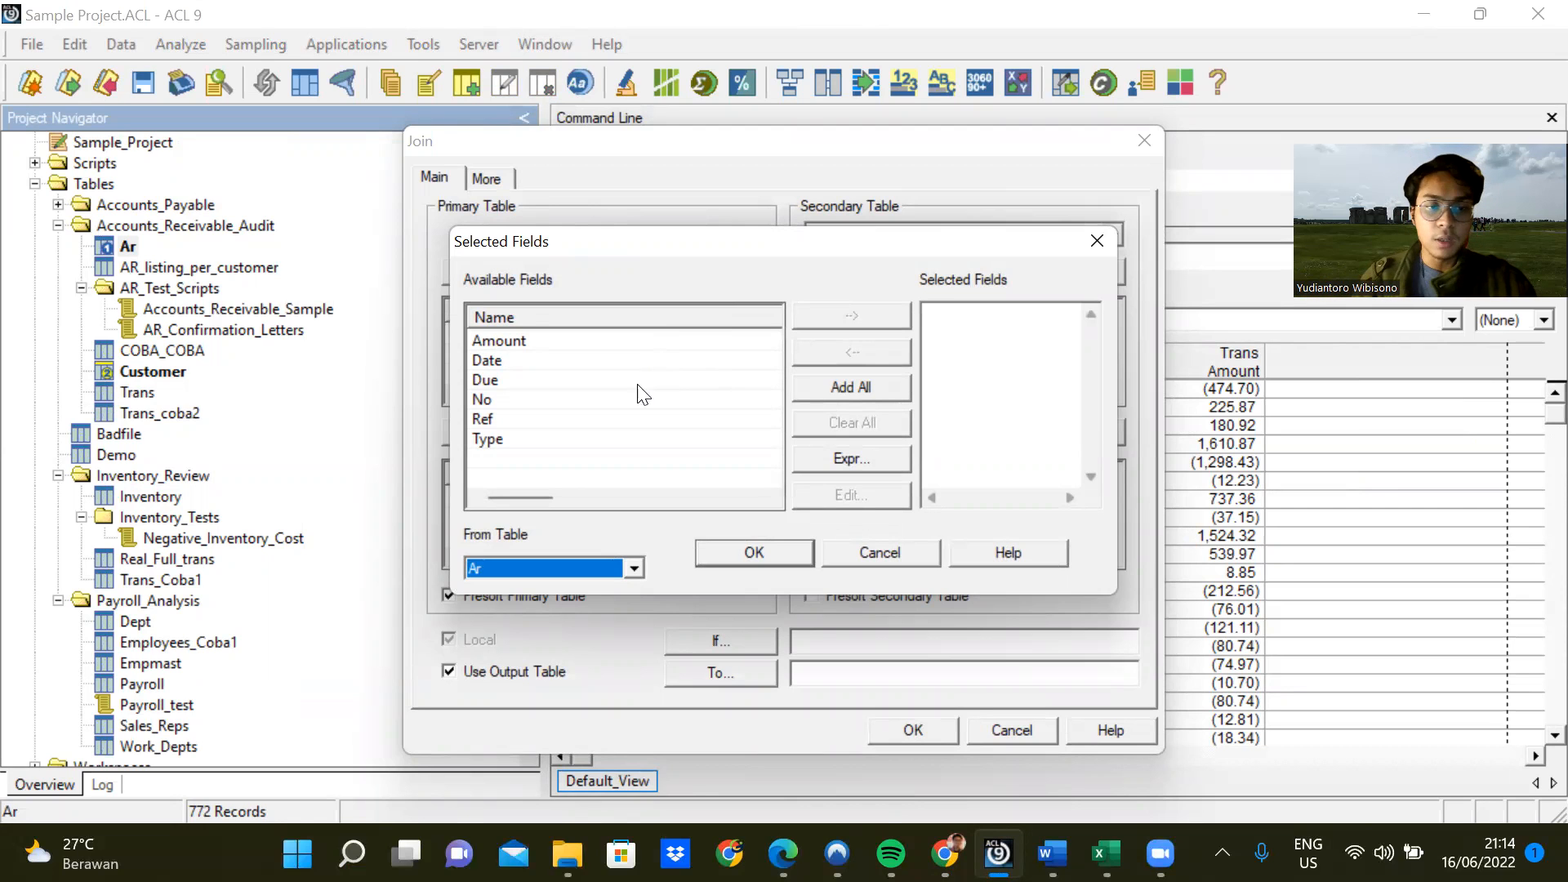
pyautogui.doubleClick(625, 402)
pyautogui.click(767, 564)
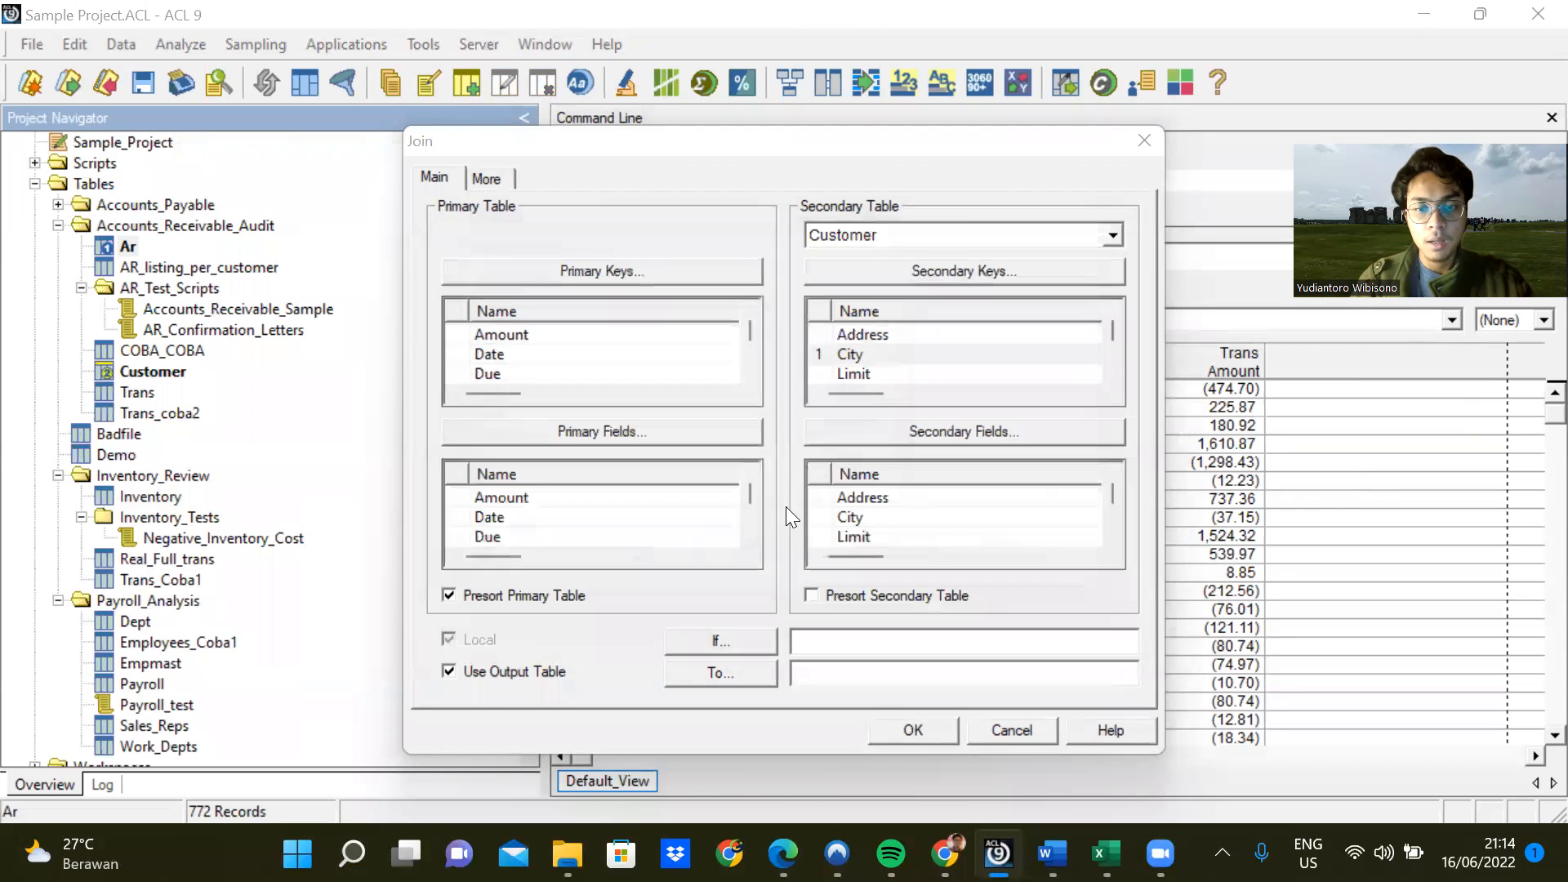
# Make No the secondary key of the Customer table in place of City, and check the primary key selection.
pyautogui.click(960, 268)
pyautogui.doubleClick(519, 418)
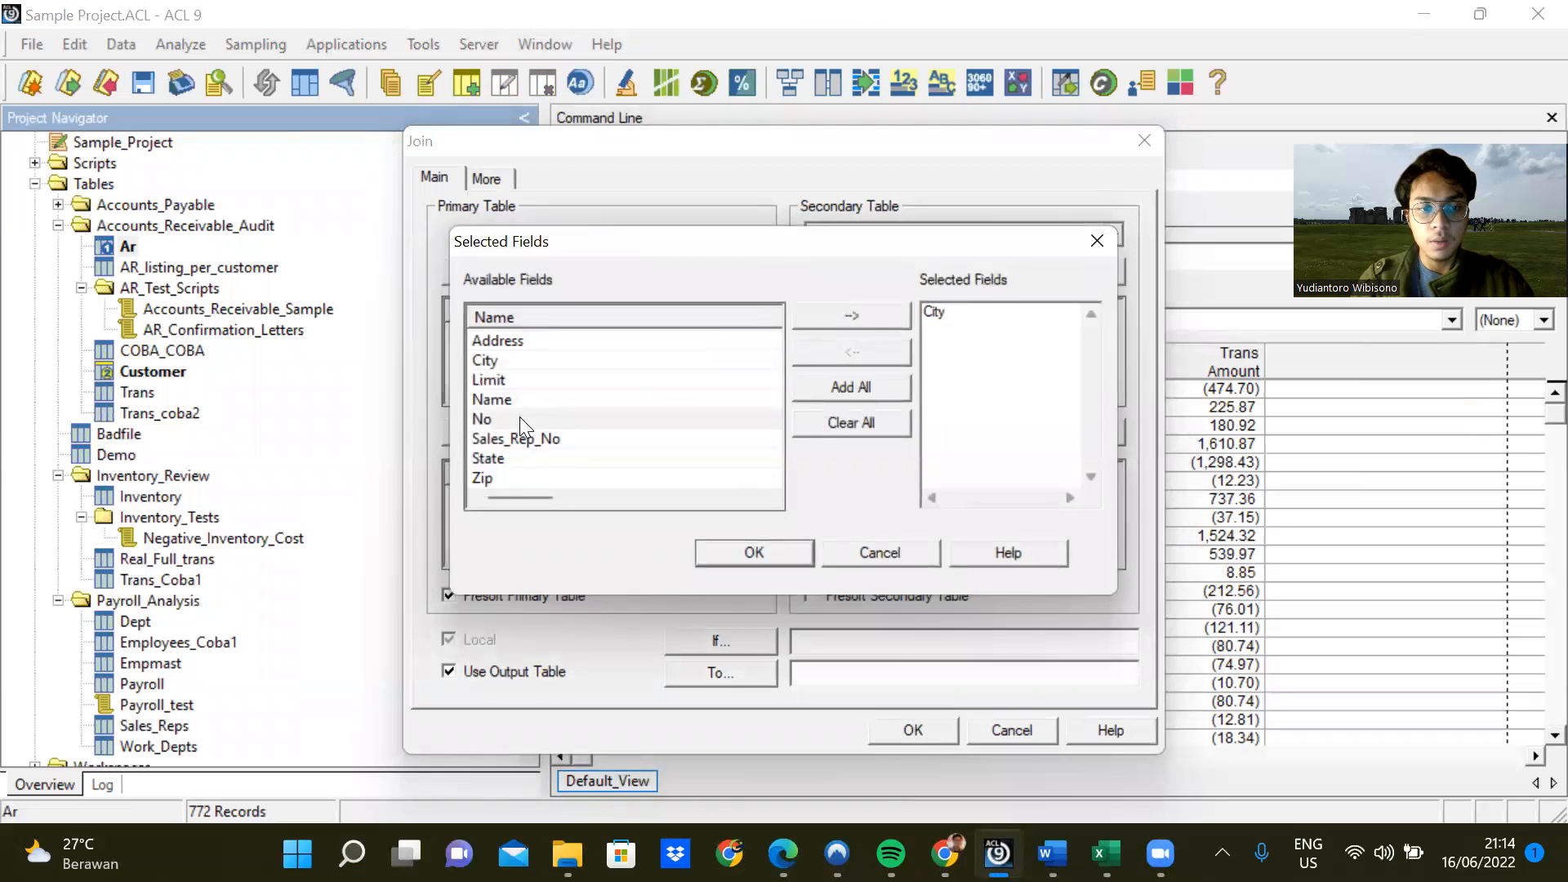
pyautogui.click(935, 312)
pyautogui.click(849, 352)
pyautogui.click(756, 553)
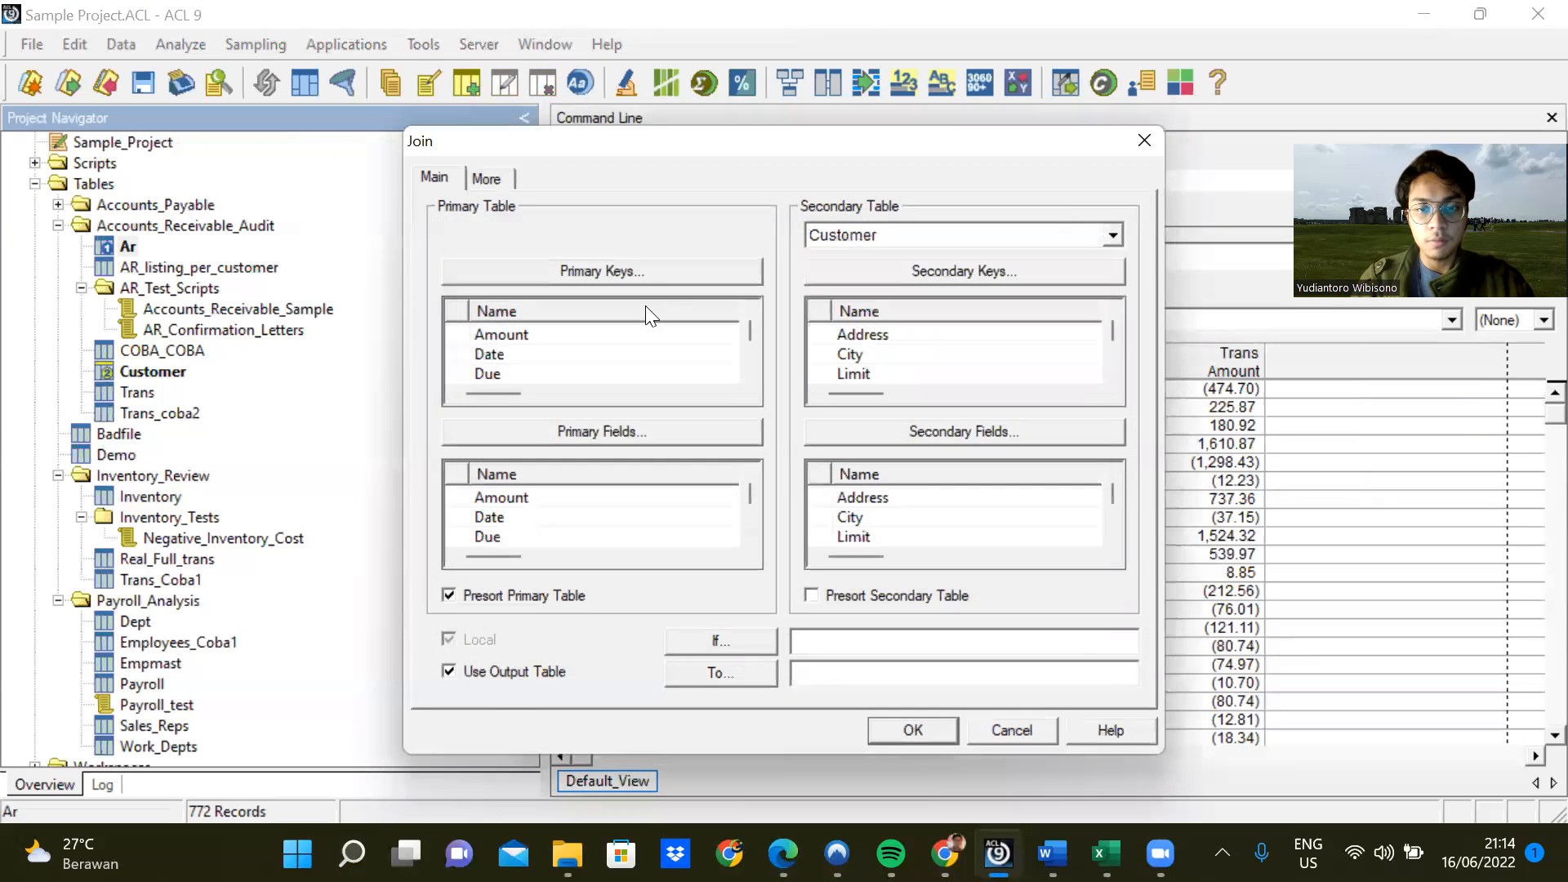
pyautogui.click(641, 274)
pyautogui.click(751, 562)
# Add Amount, Due and Date from Ar to the join's primary fields, checking the required customer details in the exam document in Chrome.
pyautogui.click(639, 436)
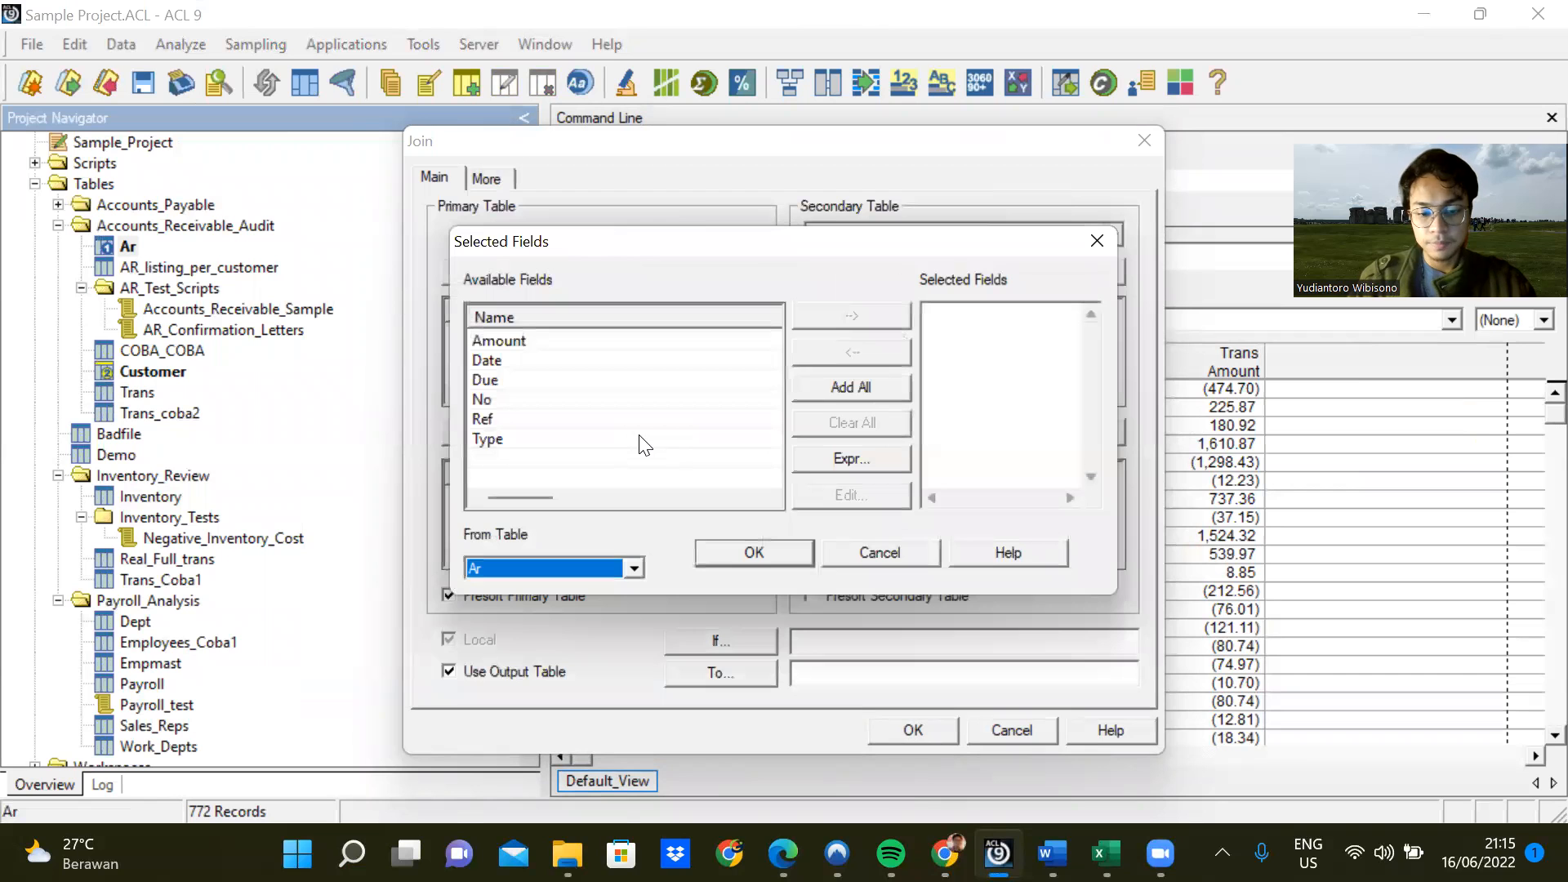
pyautogui.click(944, 854)
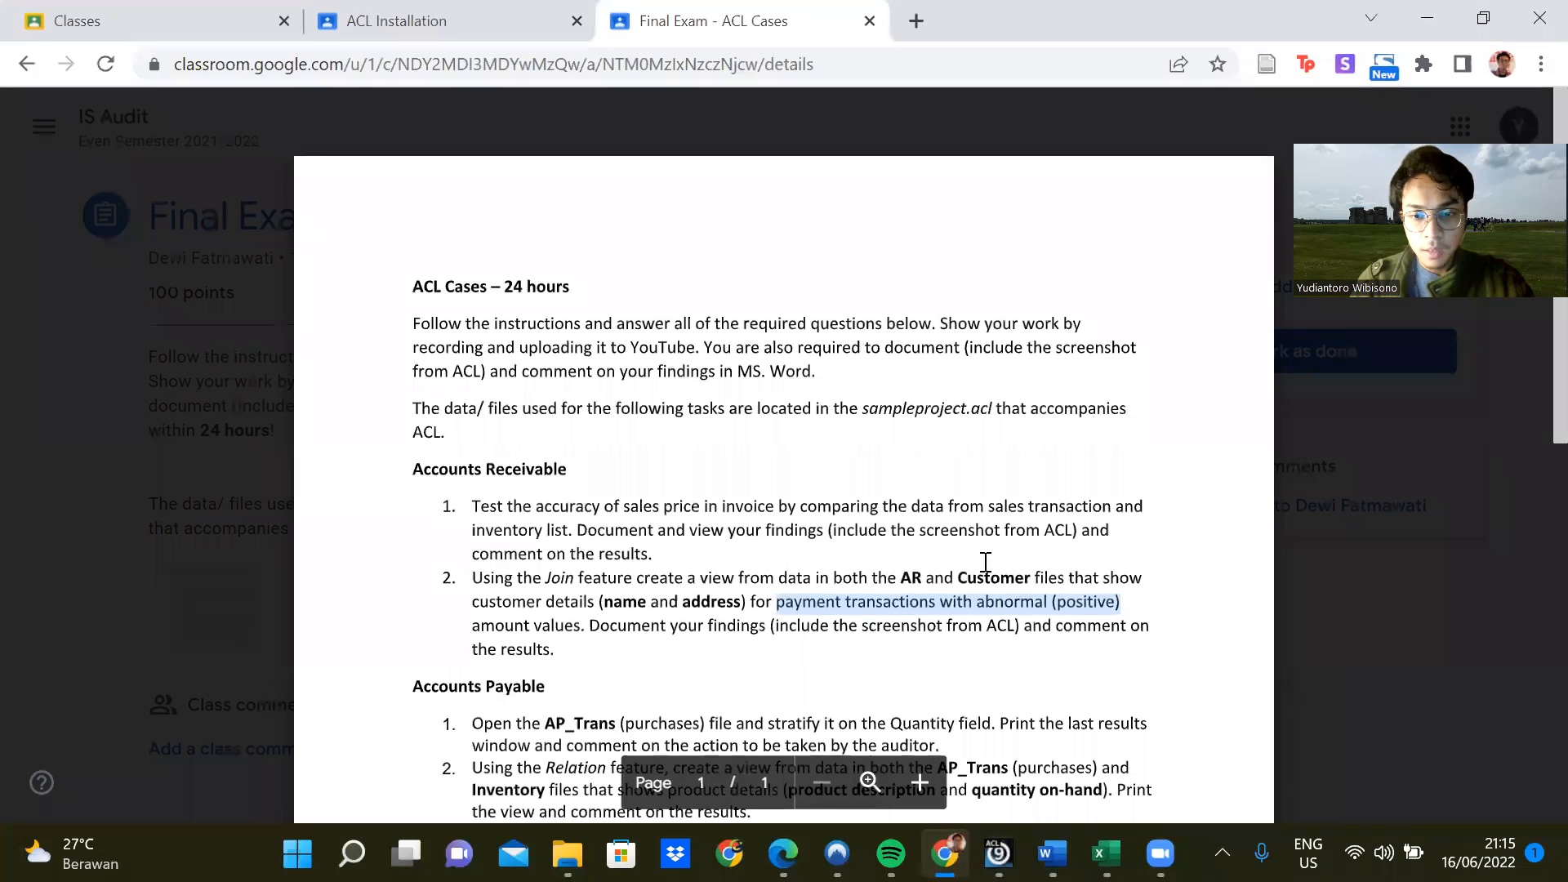
pyautogui.scroll(-2, 986, 562)
pyautogui.moveTo(600, 479); pyautogui.dragTo(736, 481)
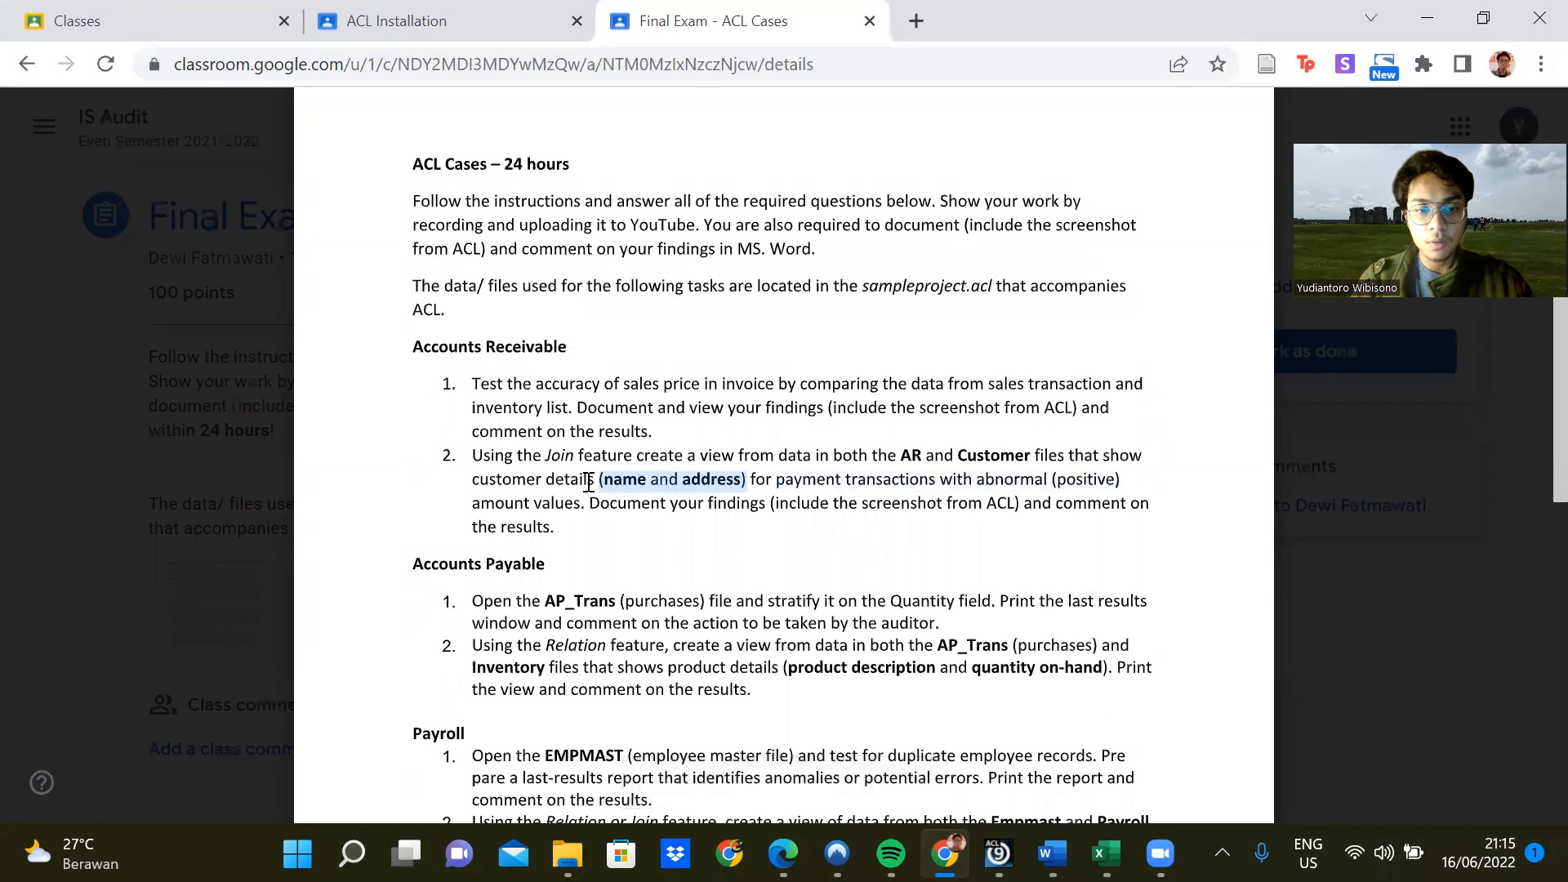
pyautogui.click(945, 853)
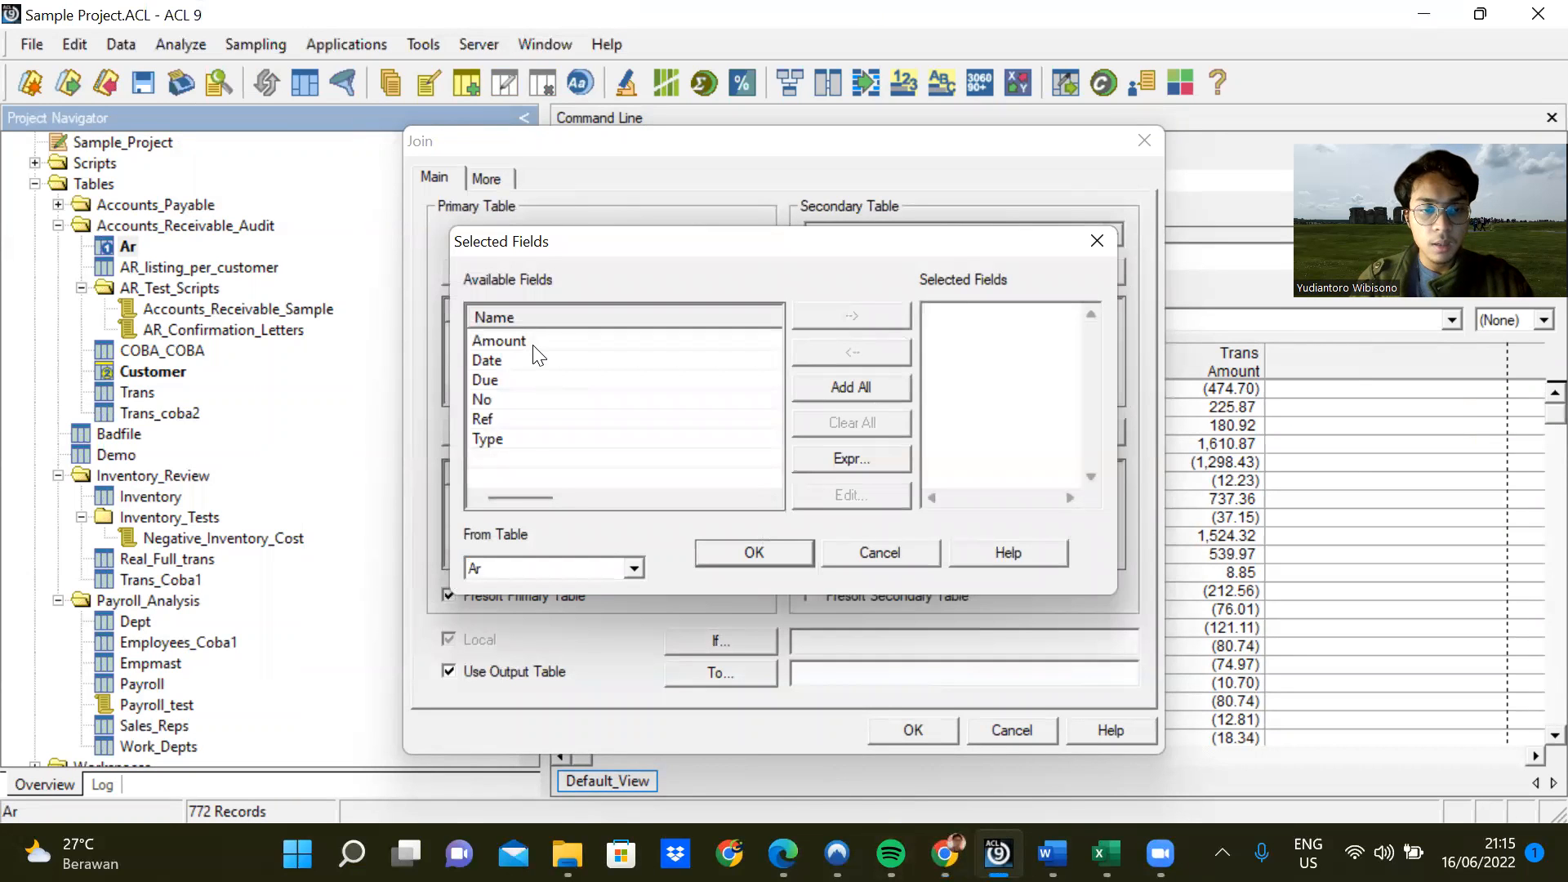
pyautogui.doubleClick(534, 342)
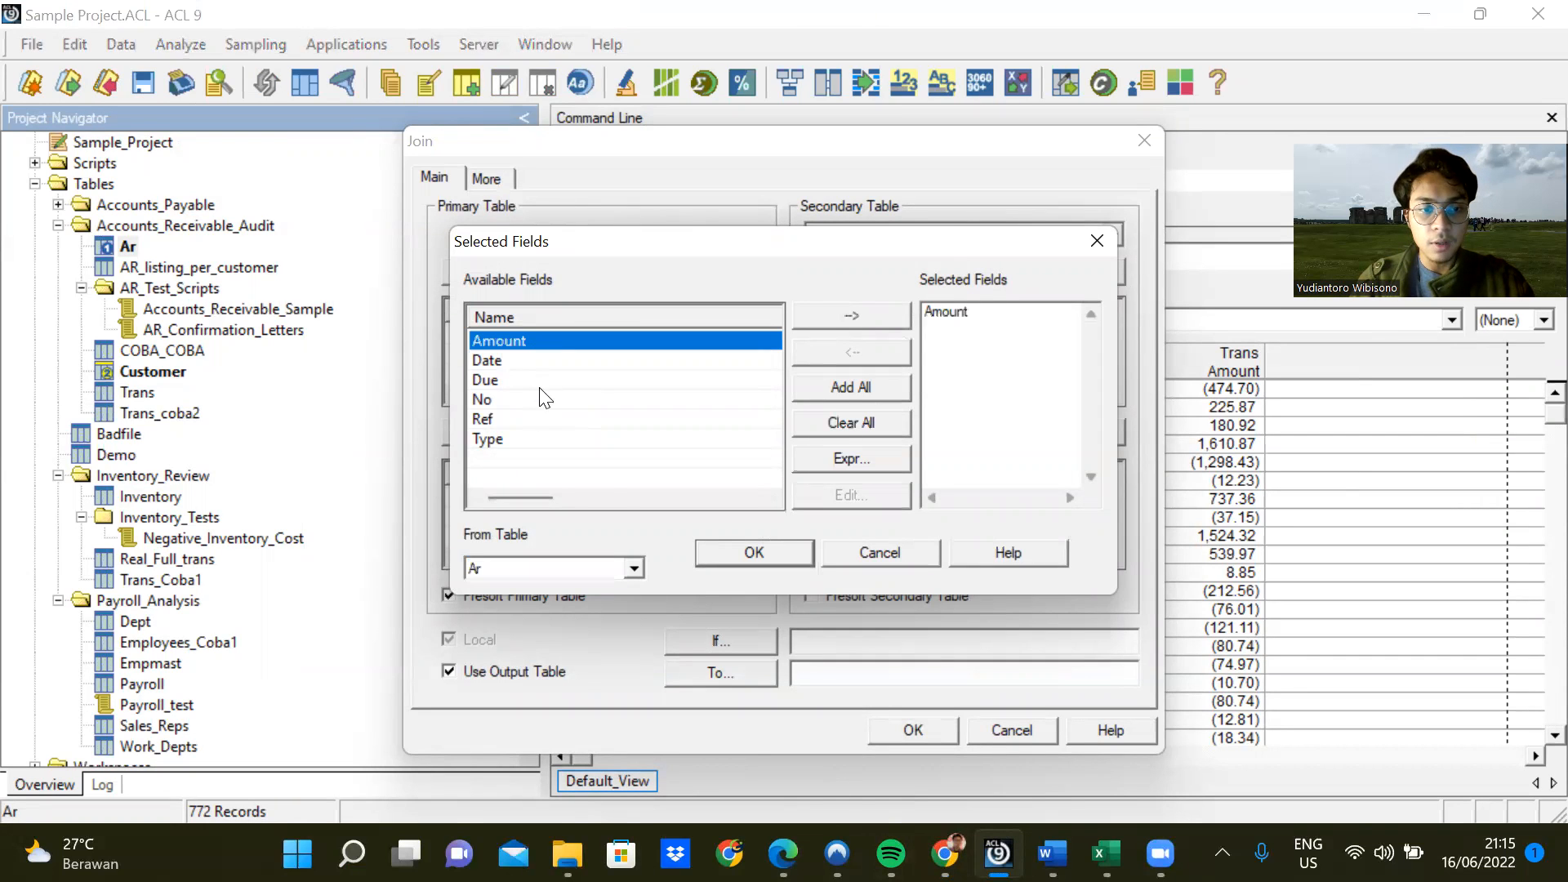
pyautogui.click(944, 853)
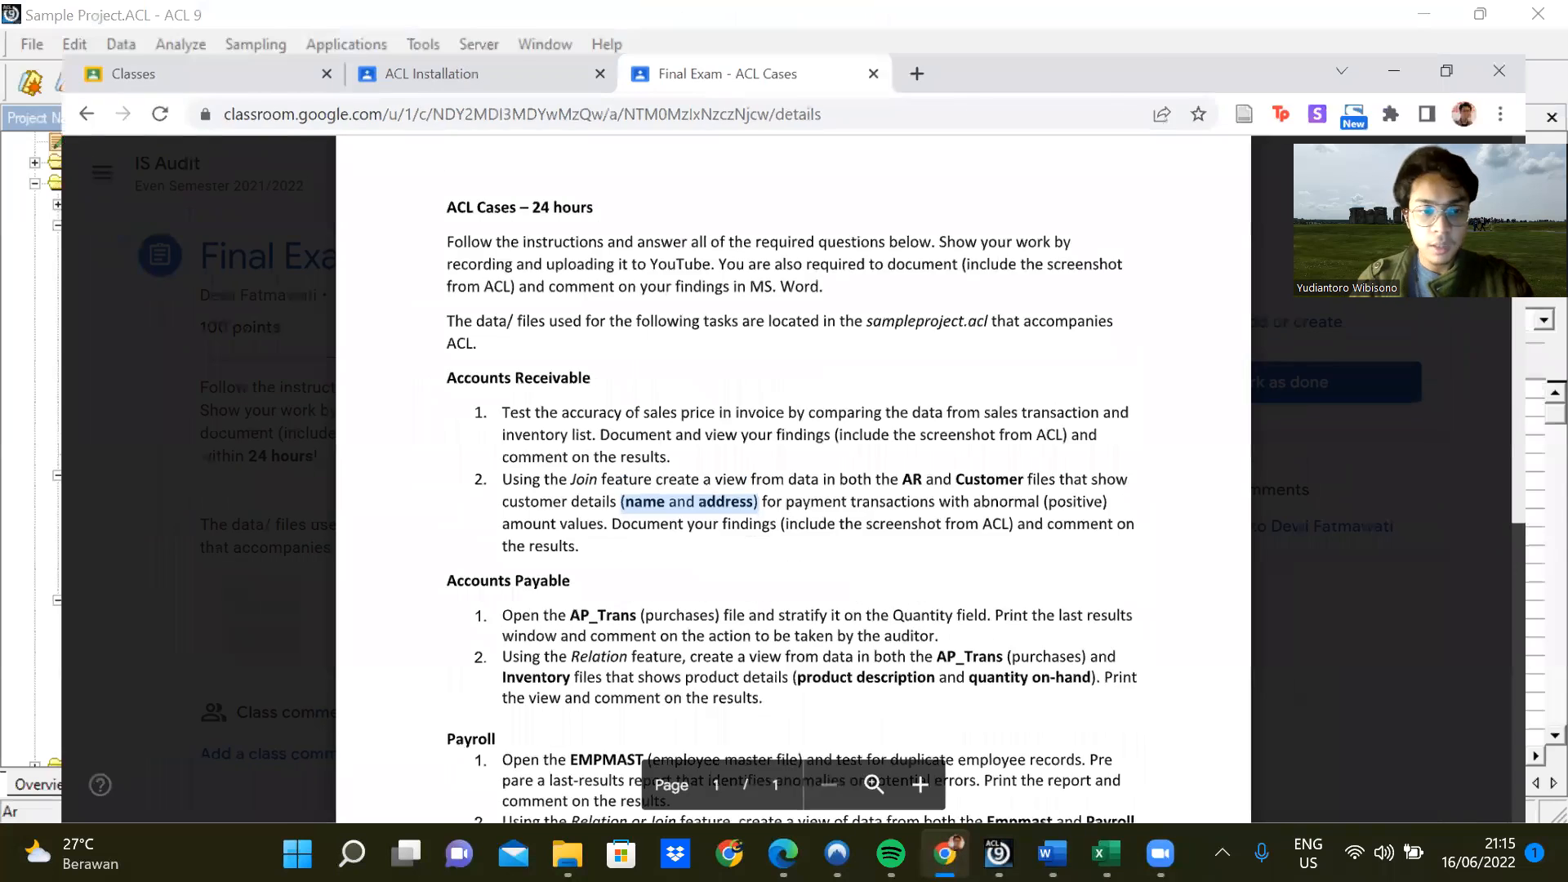
pyautogui.click(998, 853)
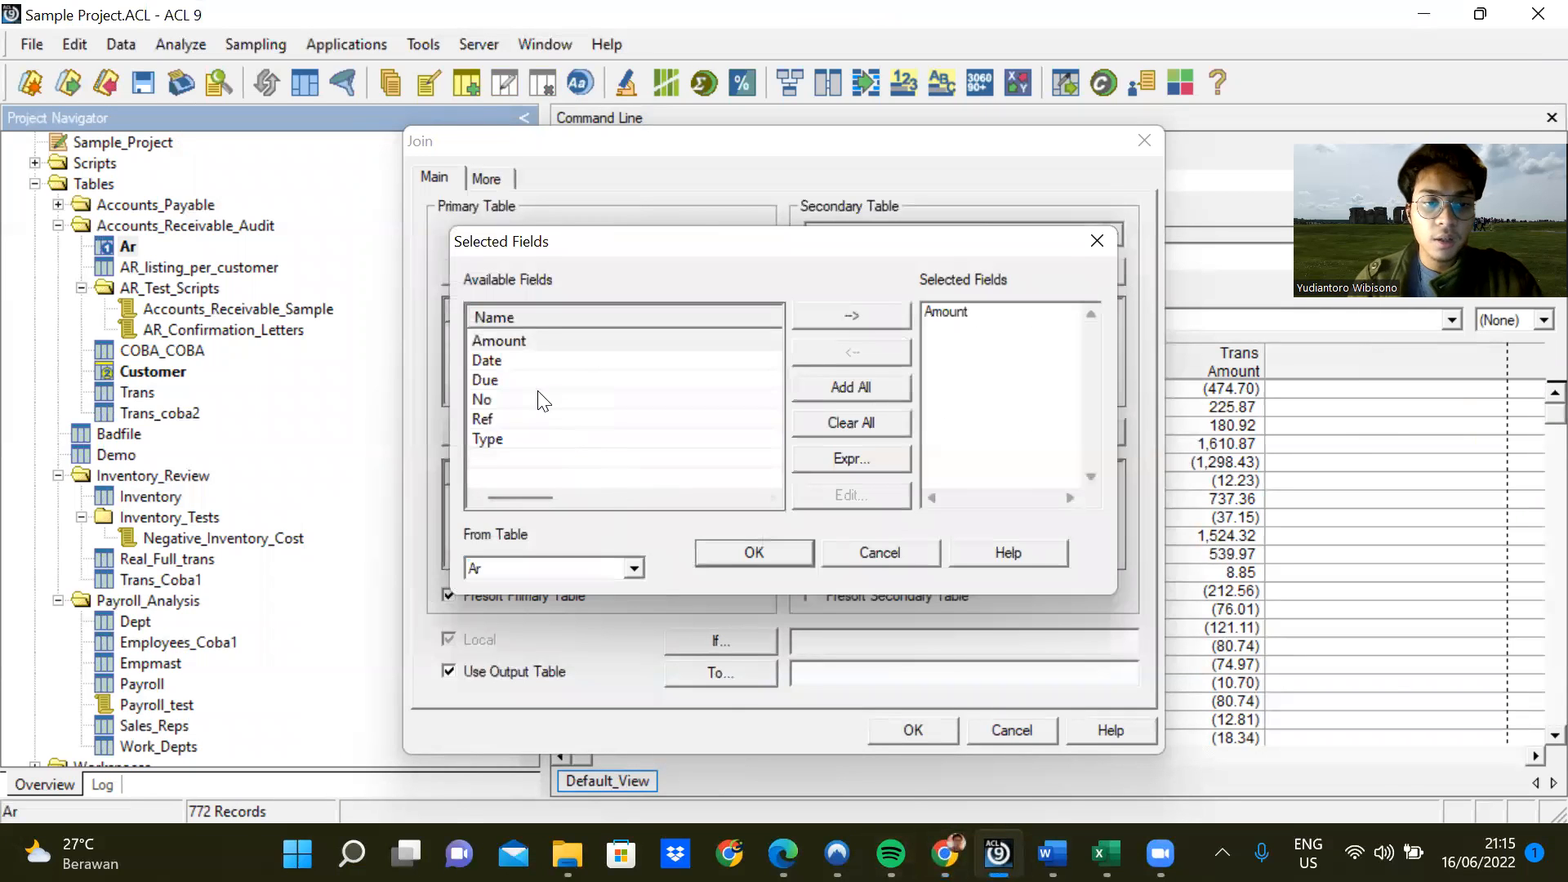
pyautogui.click(559, 363)
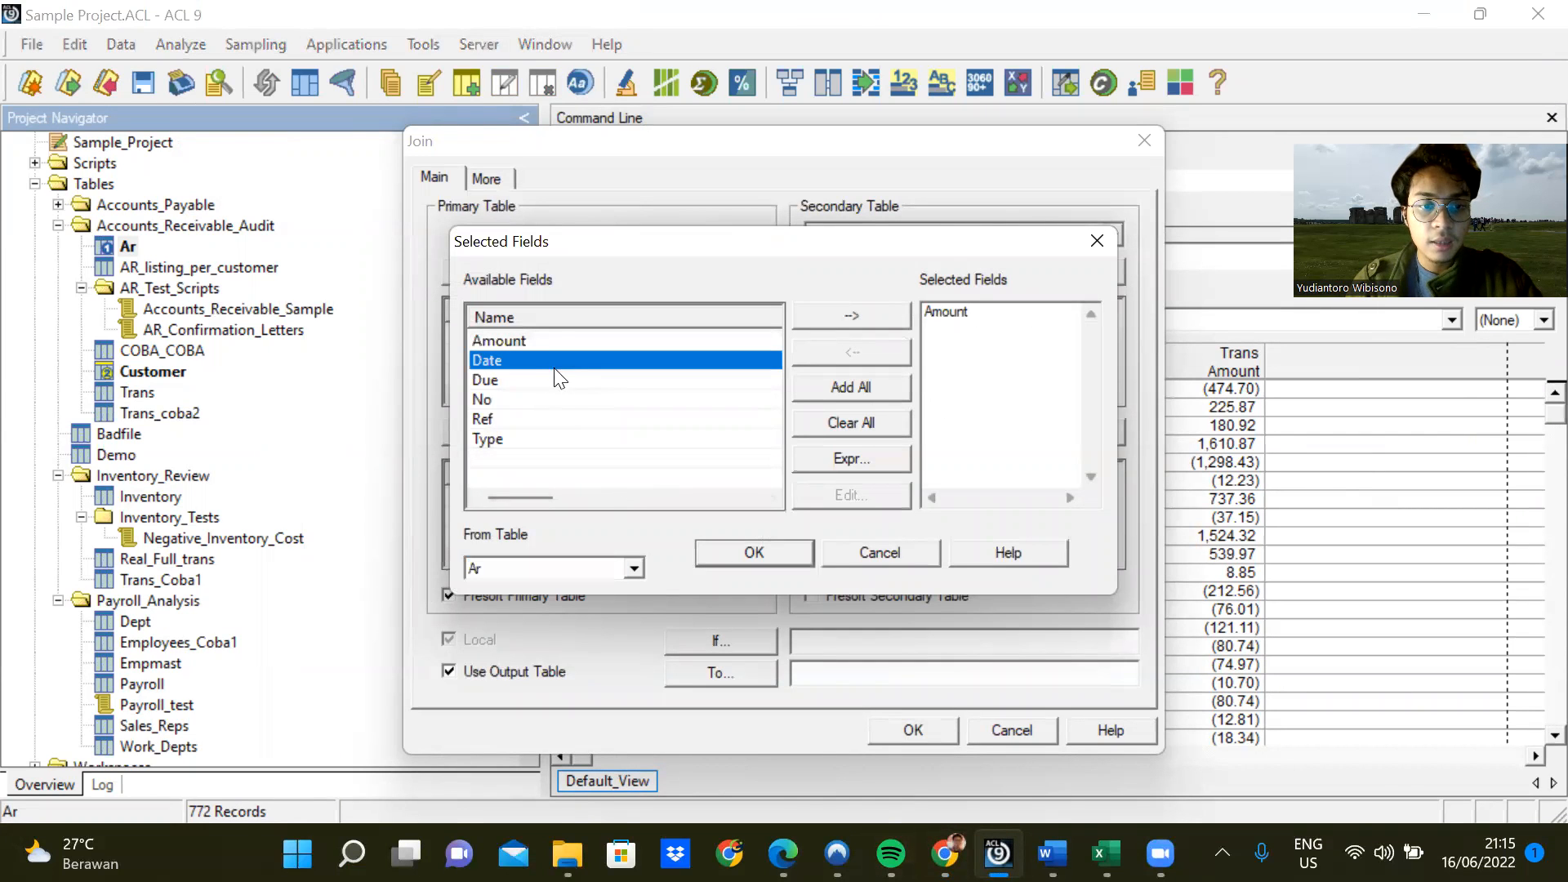
pyautogui.doubleClick(549, 381)
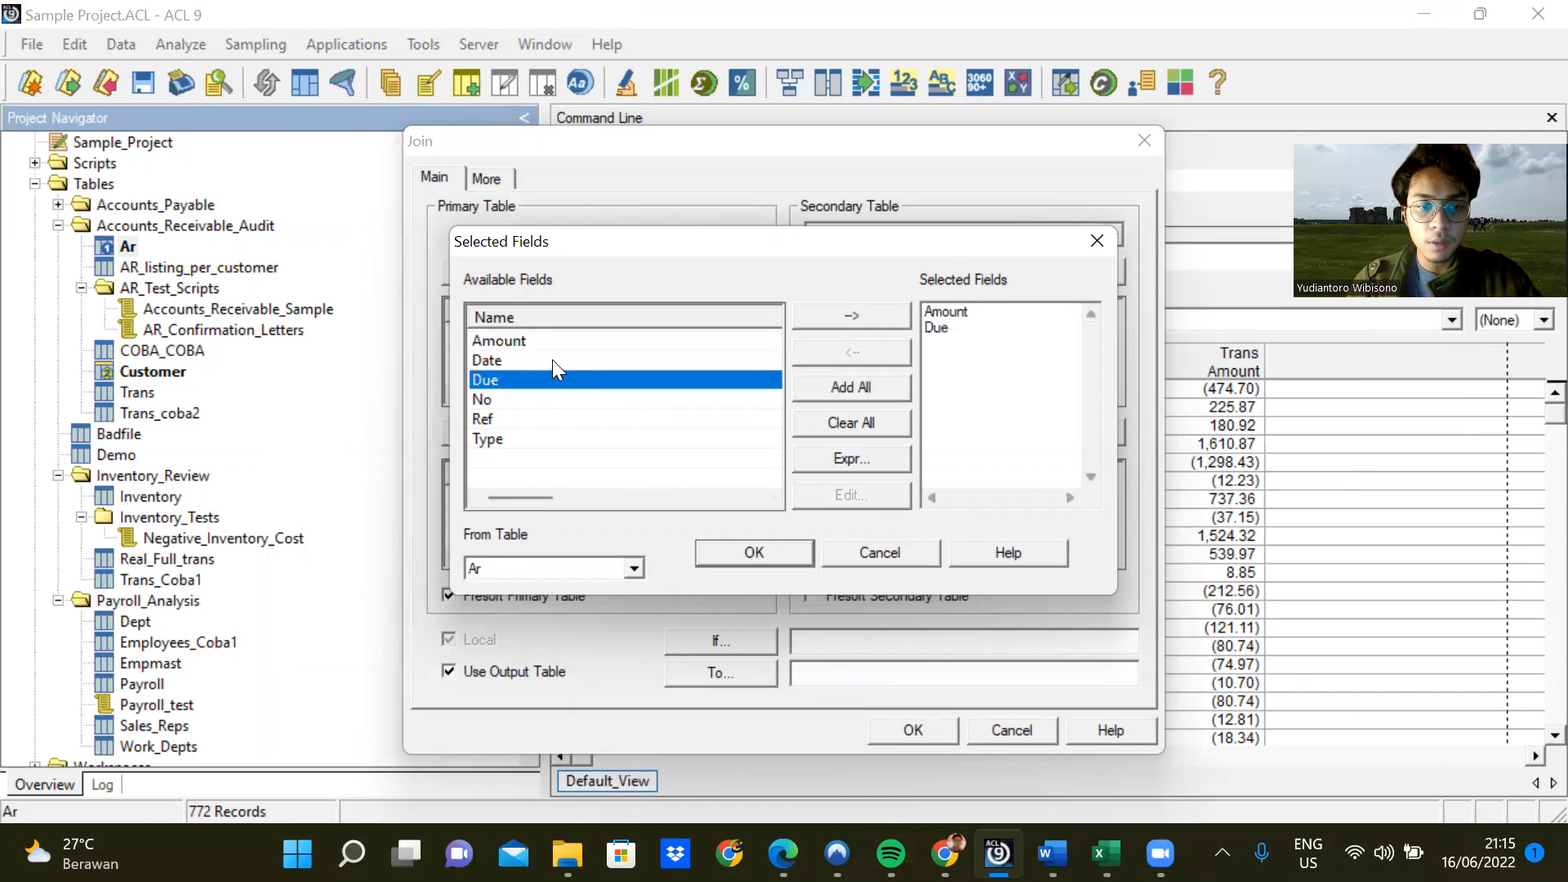
pyautogui.doubleClick(552, 359)
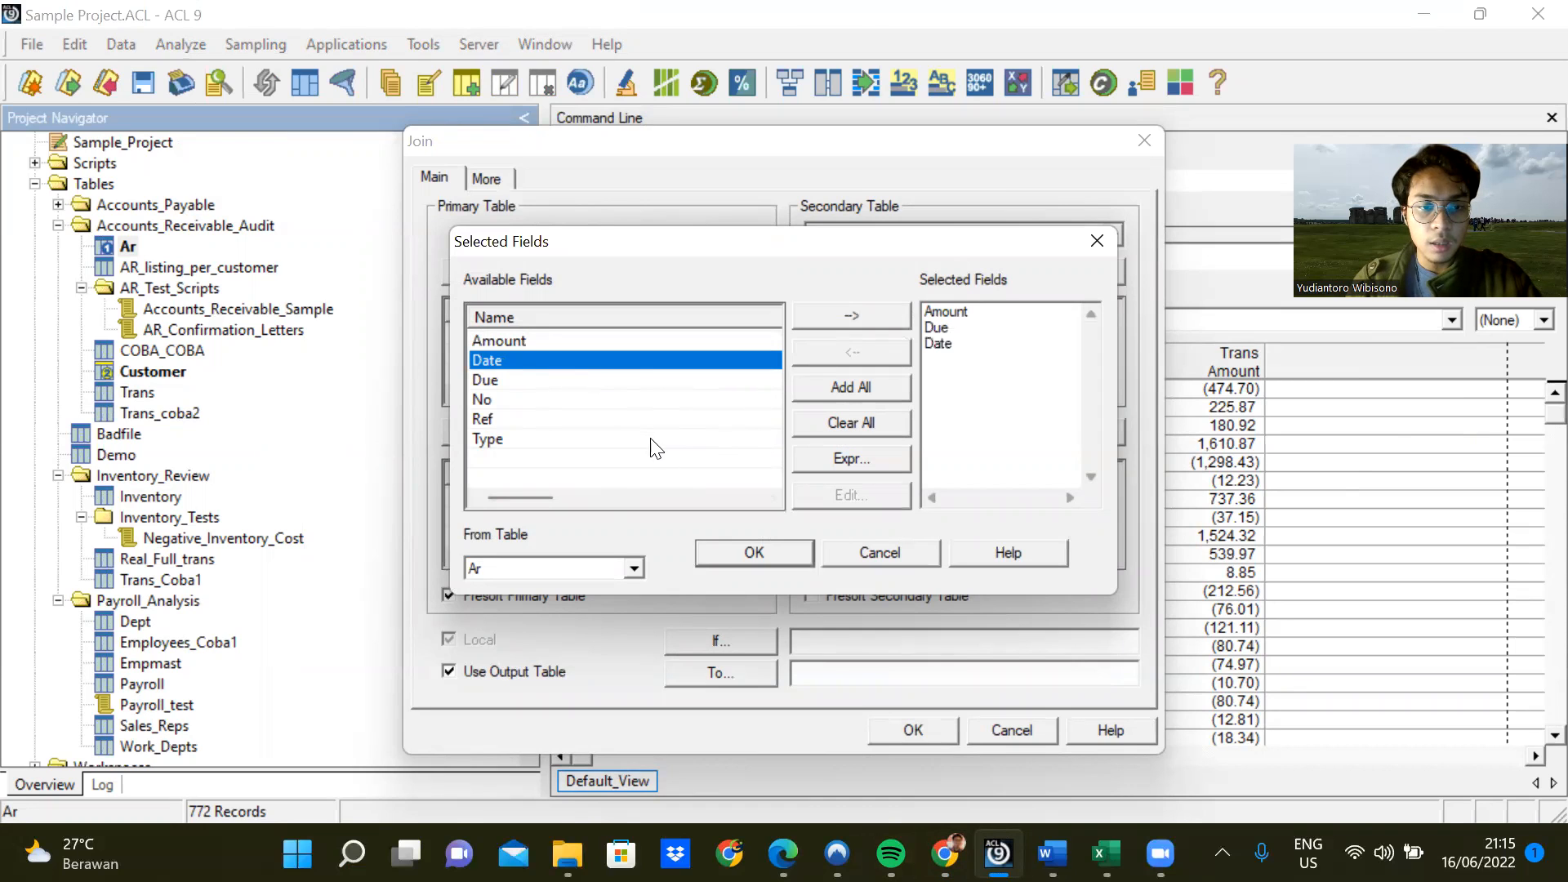
pyautogui.doubleClick(600, 415)
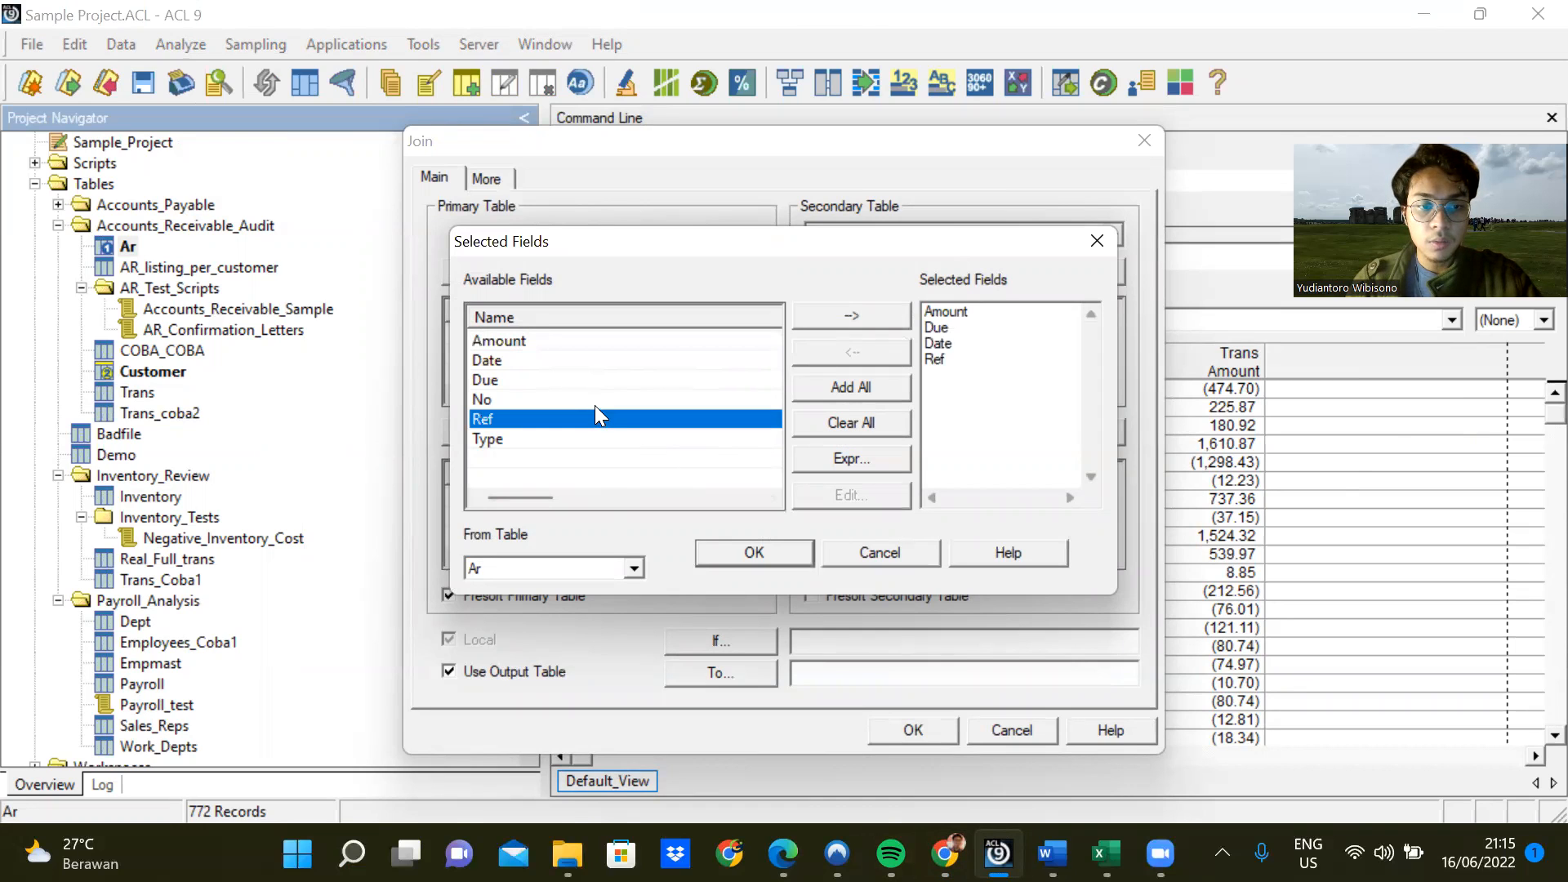
pyautogui.click(968, 360)
pyautogui.click(854, 350)
pyautogui.moveTo(542, 405); pyautogui.dragTo(780, 438)
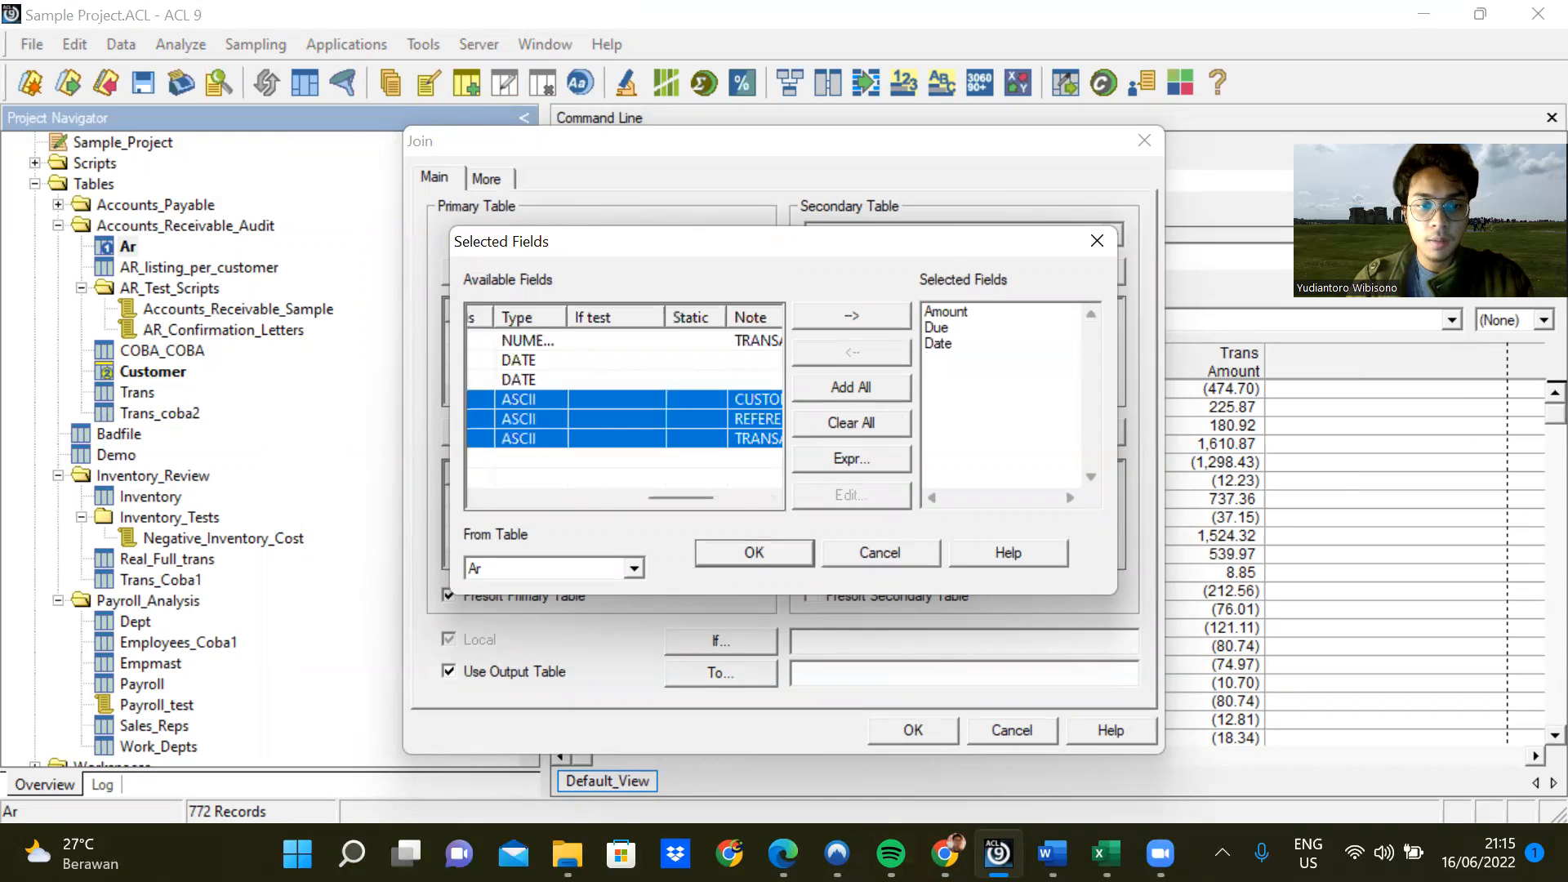
pyautogui.click(1566, 853)
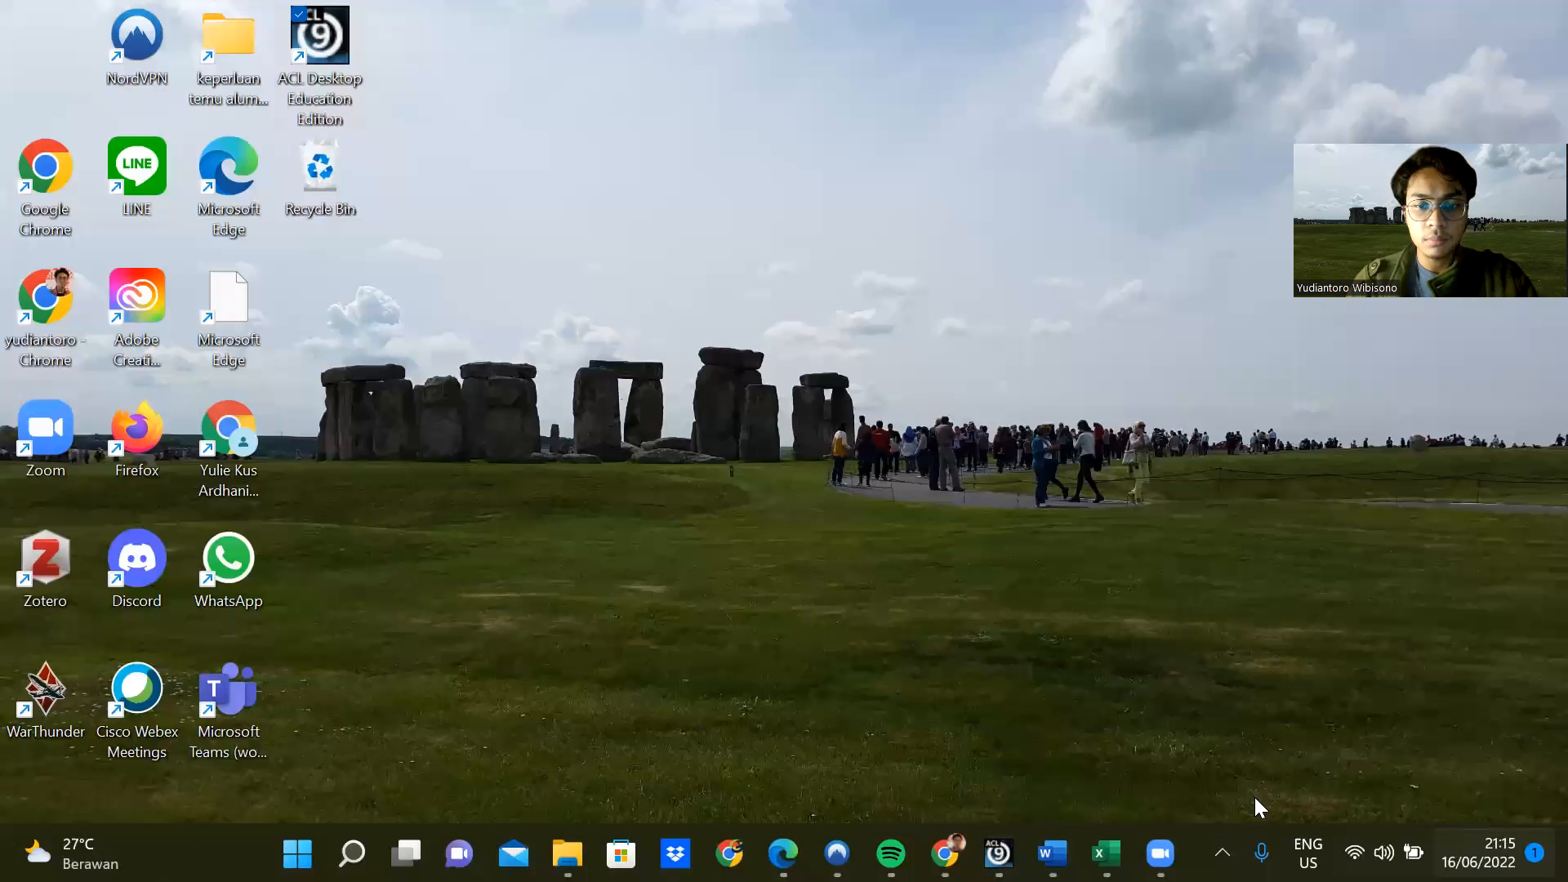
pyautogui.click(998, 853)
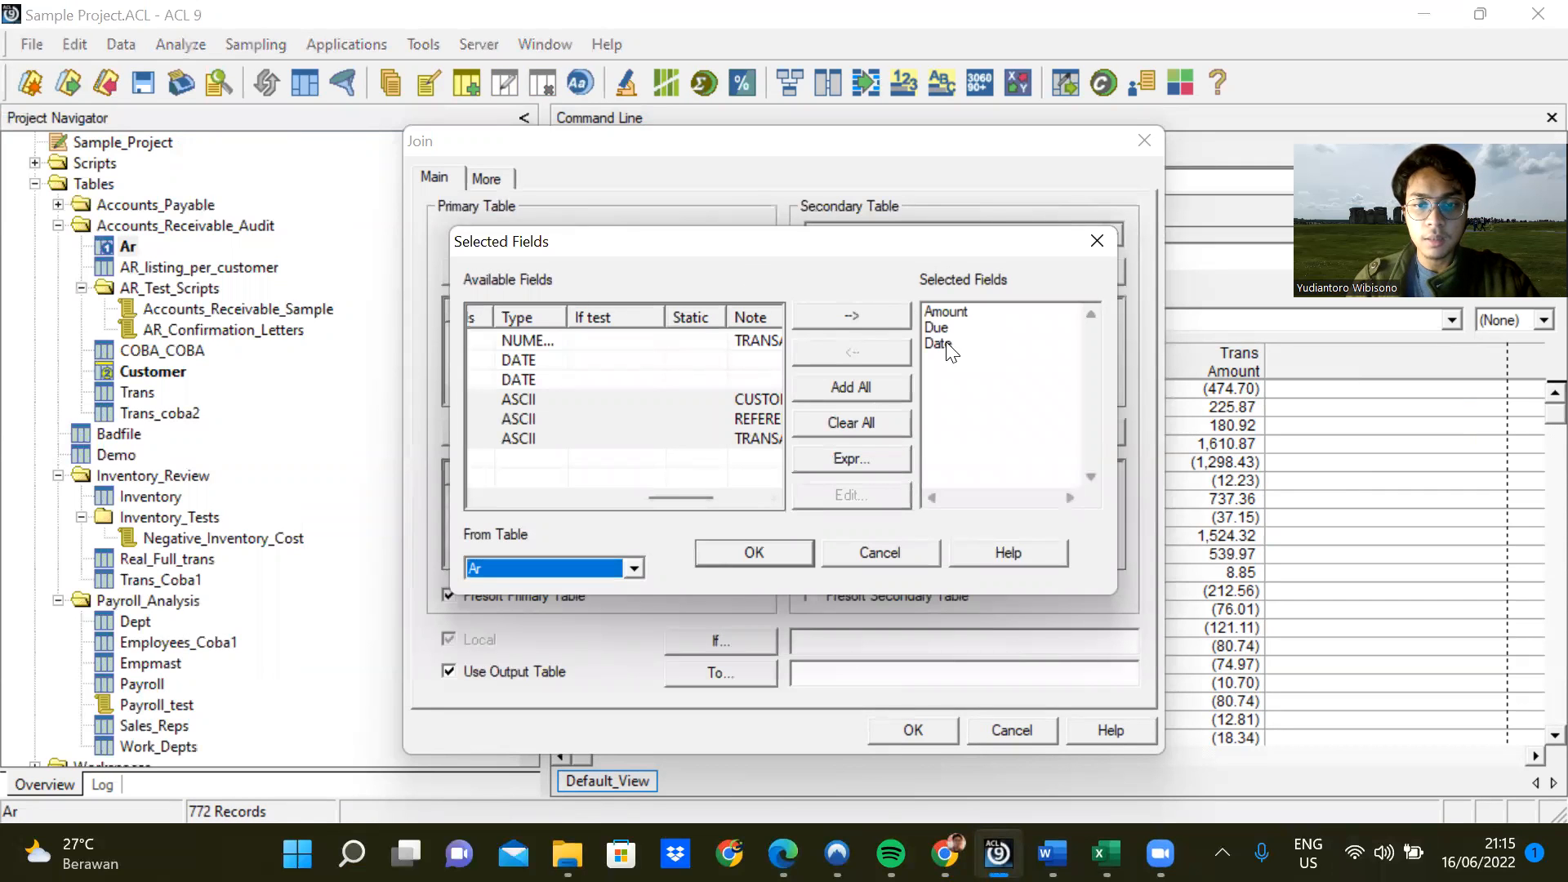
pyautogui.moveTo(680, 496); pyautogui.dragTo(459, 495)
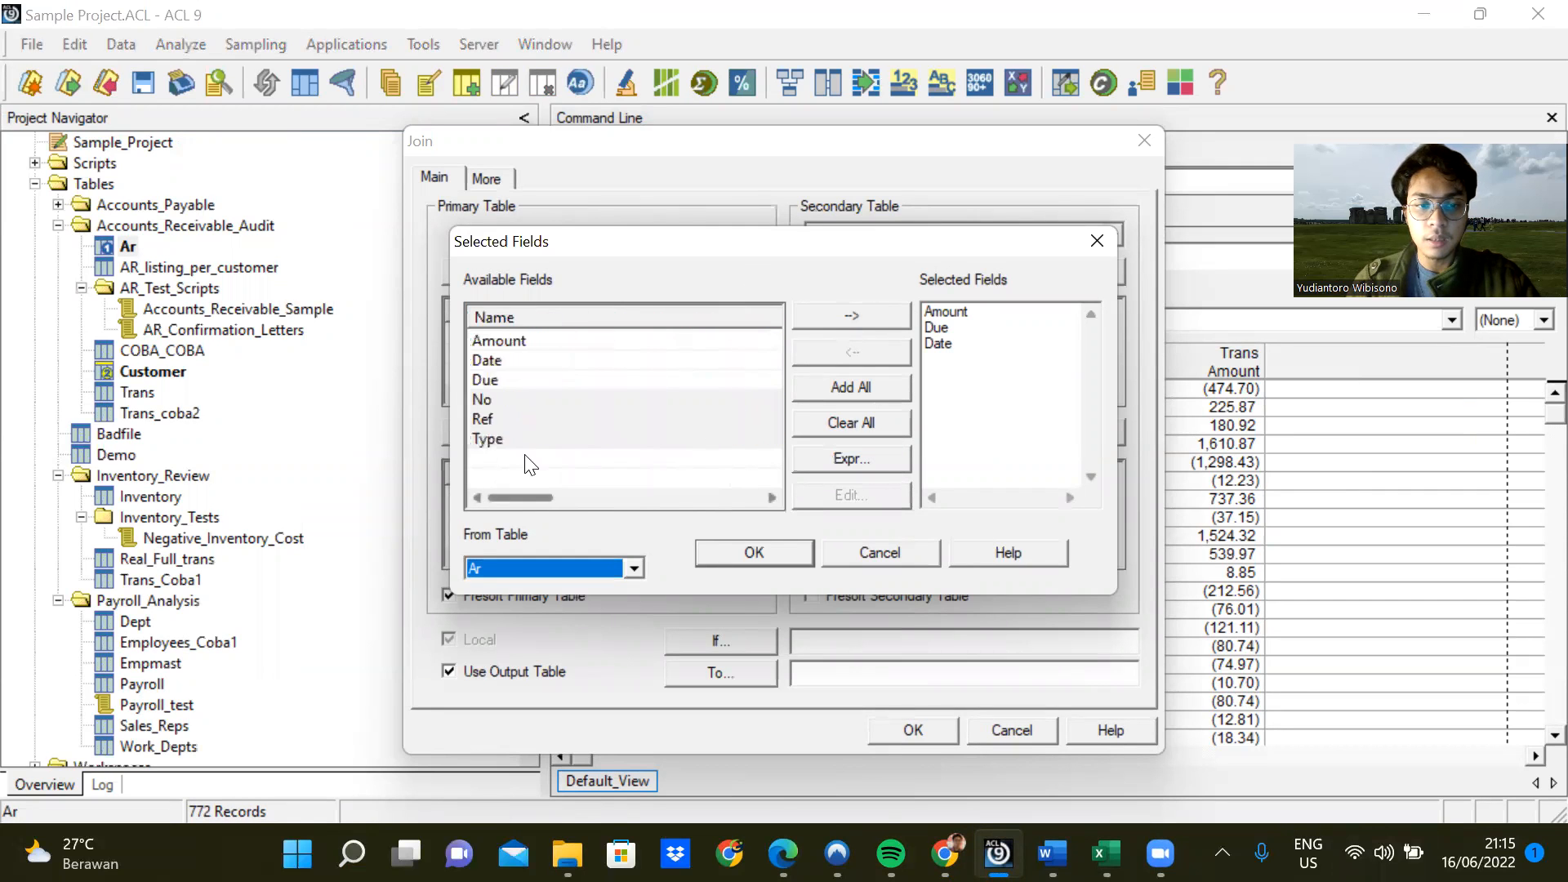
pyautogui.doubleClick(546, 418)
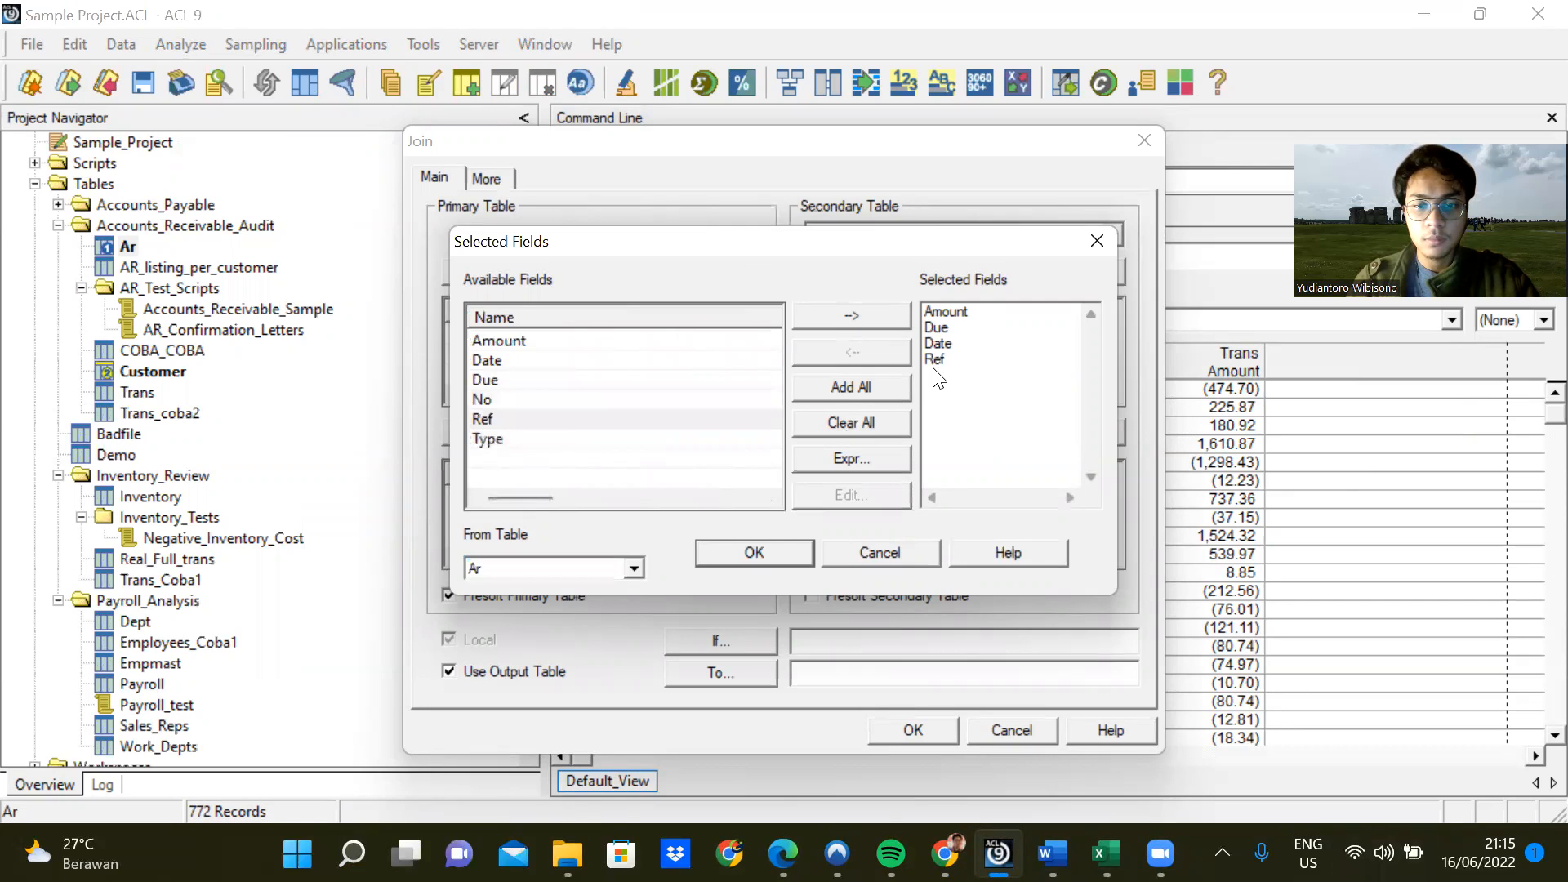
pyautogui.click(935, 360)
pyautogui.click(854, 356)
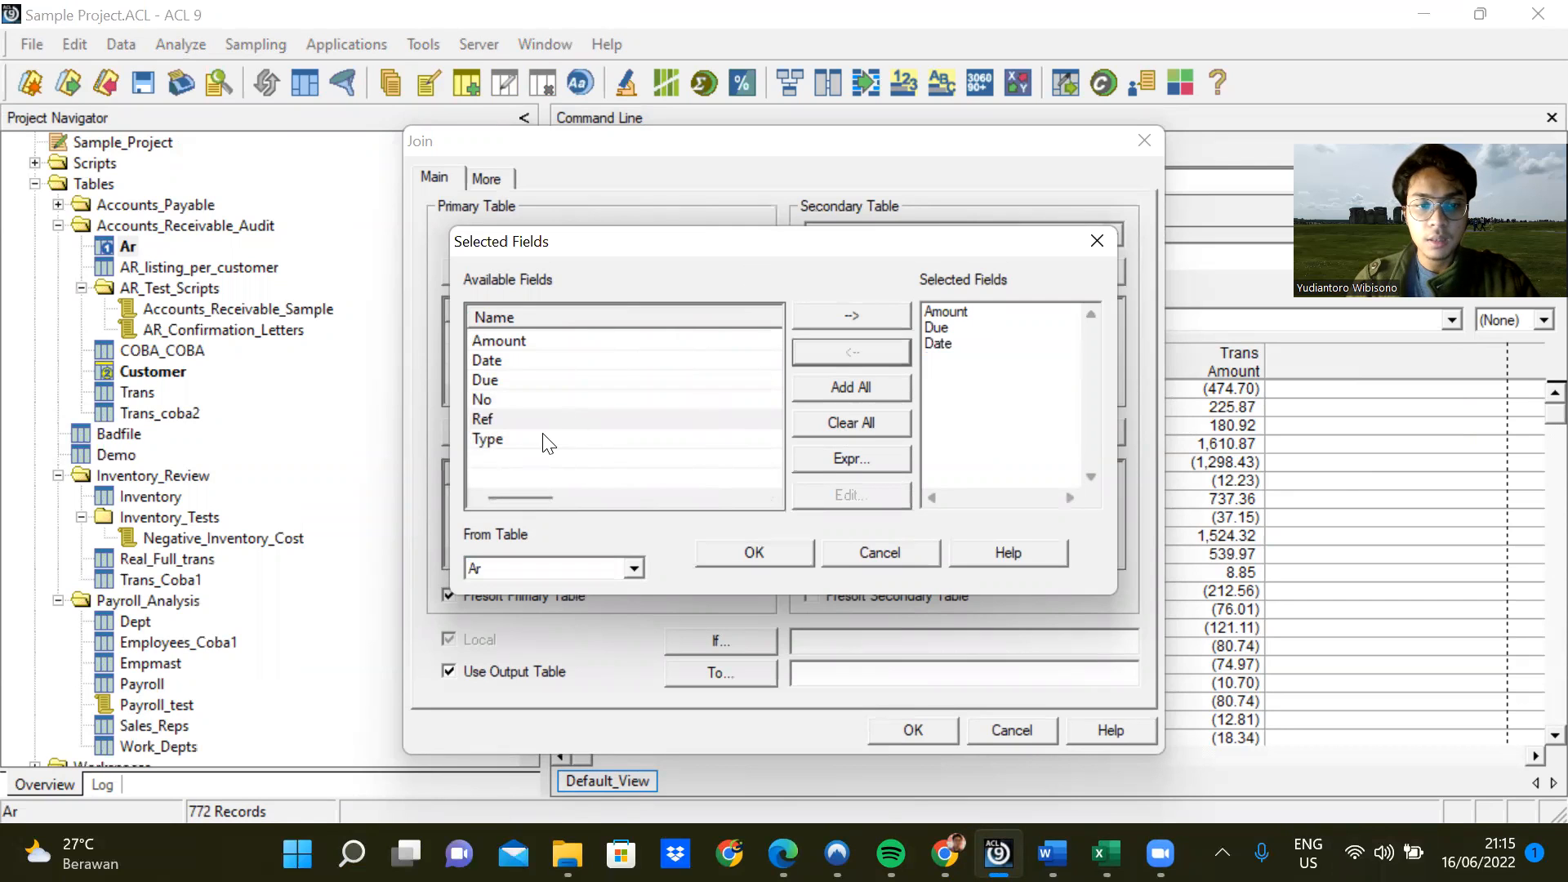
# Add the No field to the join's primary fields and accept the selection.
pyautogui.doubleClick(538, 407)
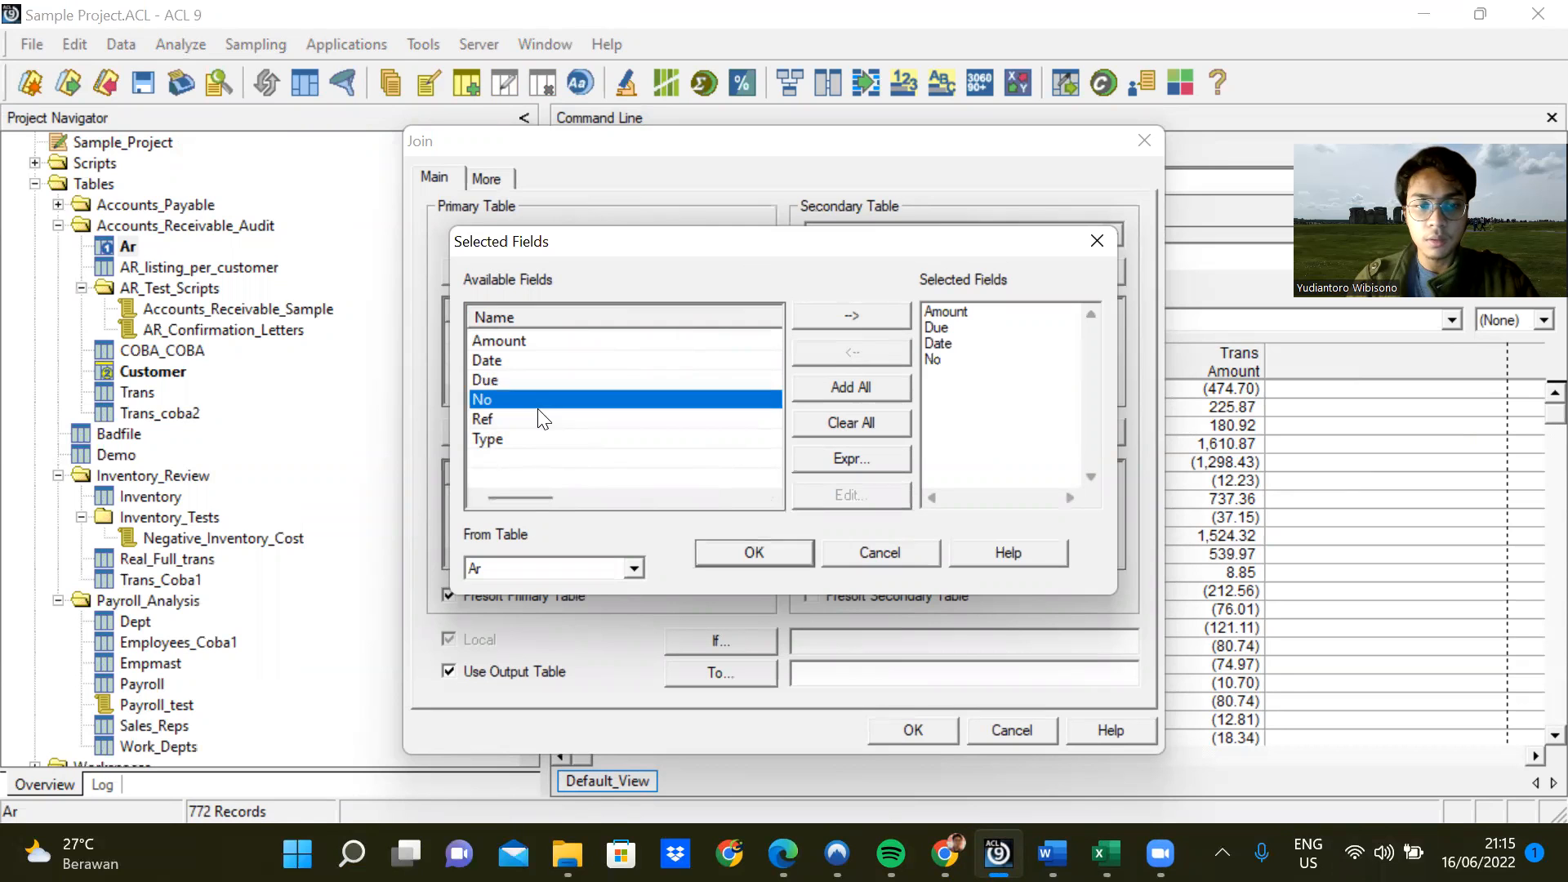
pyautogui.click(779, 550)
# Add the Customer table's Name to the join's secondary fields, checking the required customer details in the exam document in Chrome.
pyautogui.click(947, 431)
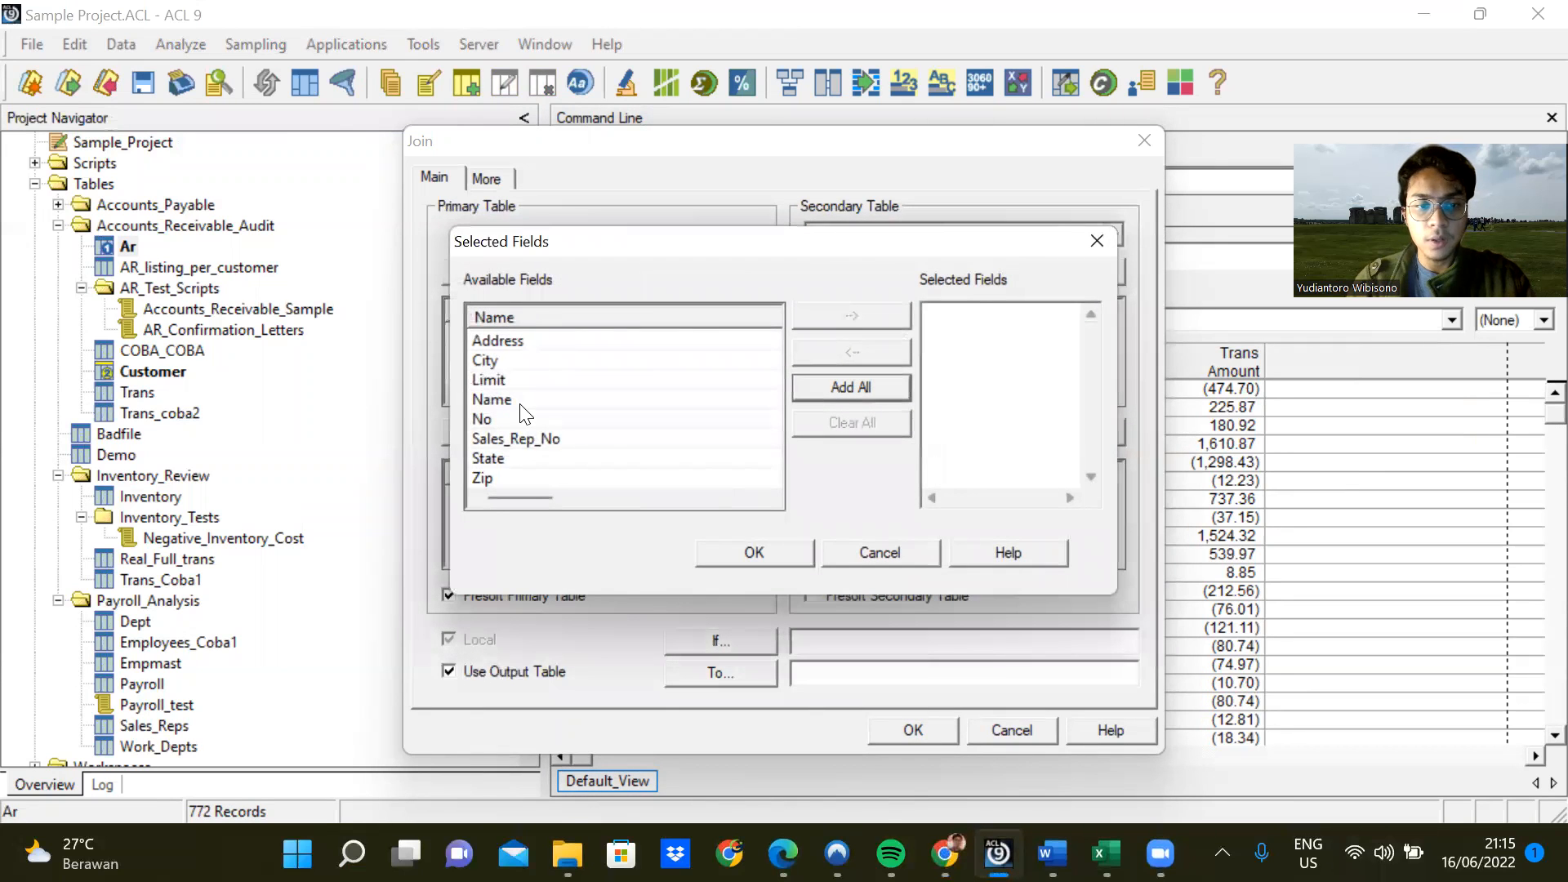
pyautogui.hscroll(1, 523, 405)
pyautogui.click(946, 853)
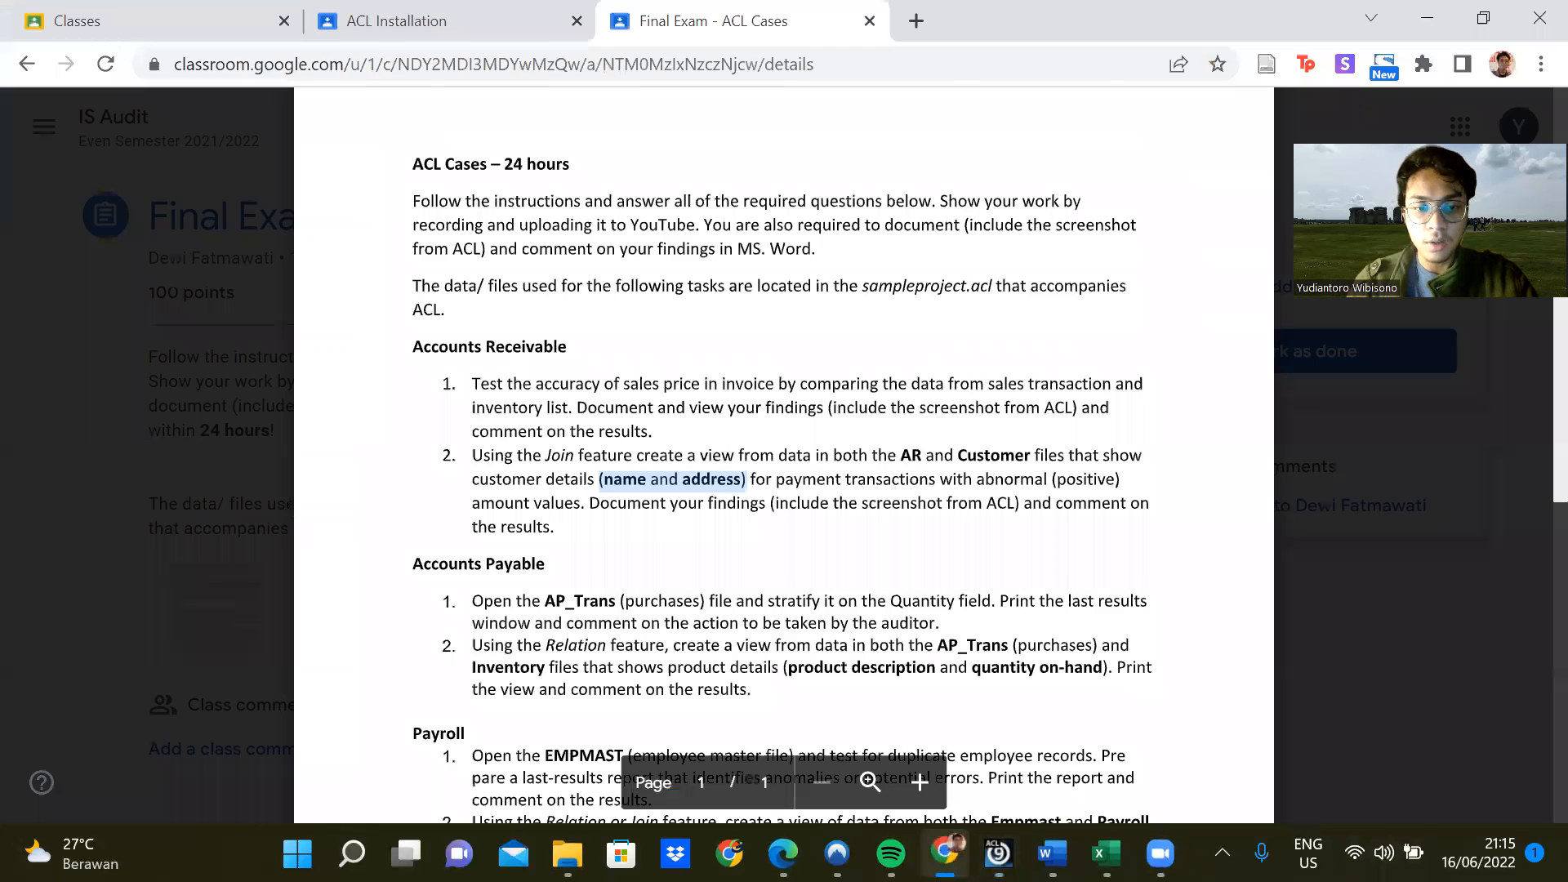
pyautogui.hotkey('alt', 'Tab')
pyautogui.hscroll(-1, 466, 495)
pyautogui.hscroll(2, 503, 454)
pyautogui.hscroll(-2, 500, 459)
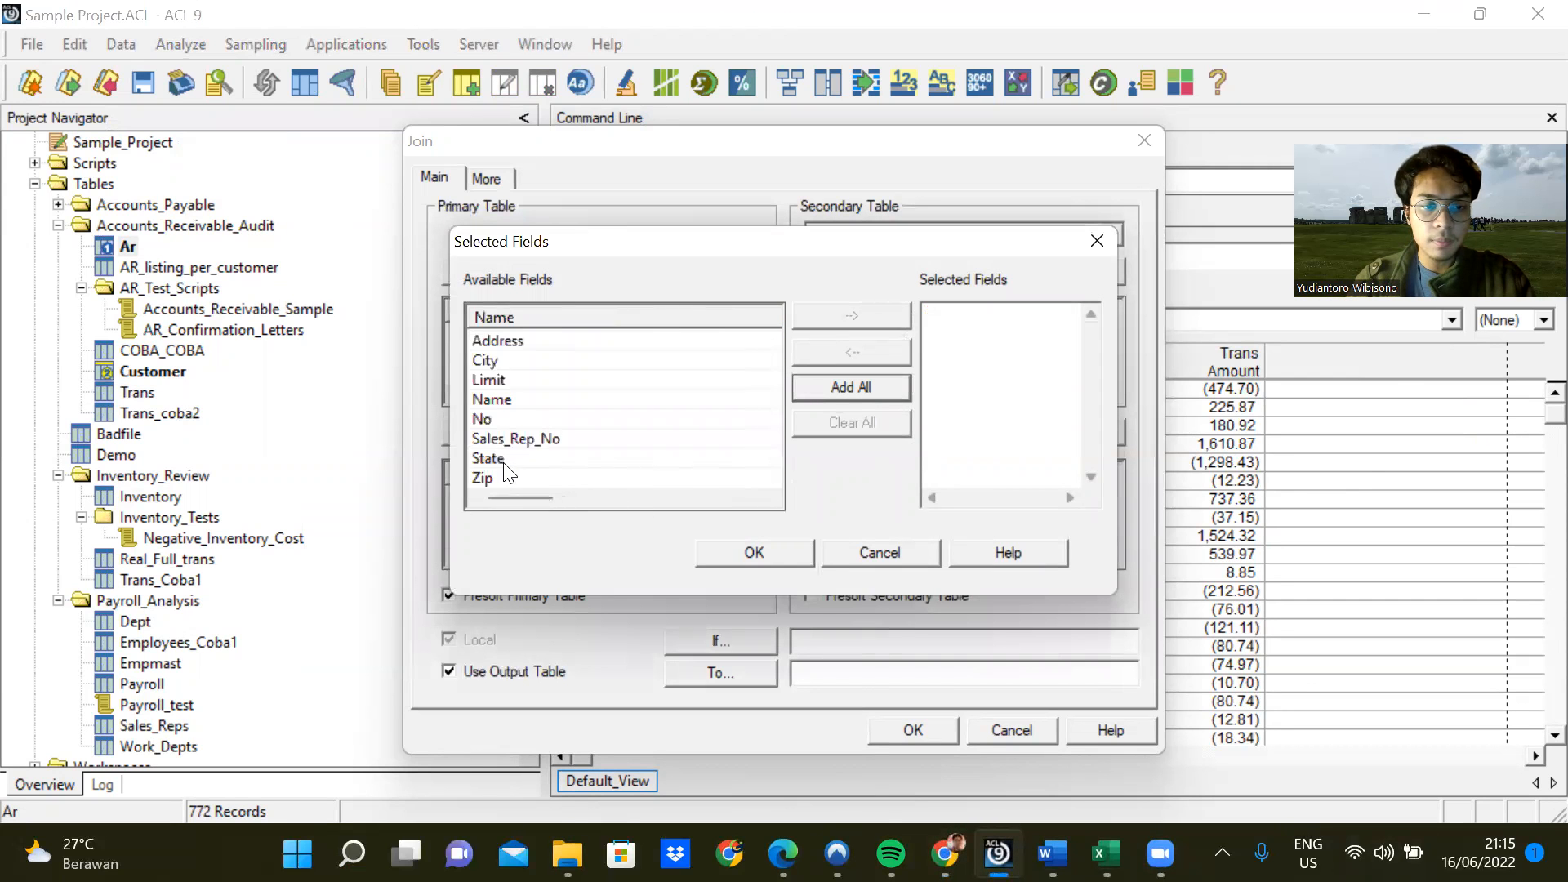
pyautogui.doubleClick(521, 398)
pyautogui.hscroll(2, 523, 421)
pyautogui.hscroll(-2, 519, 418)
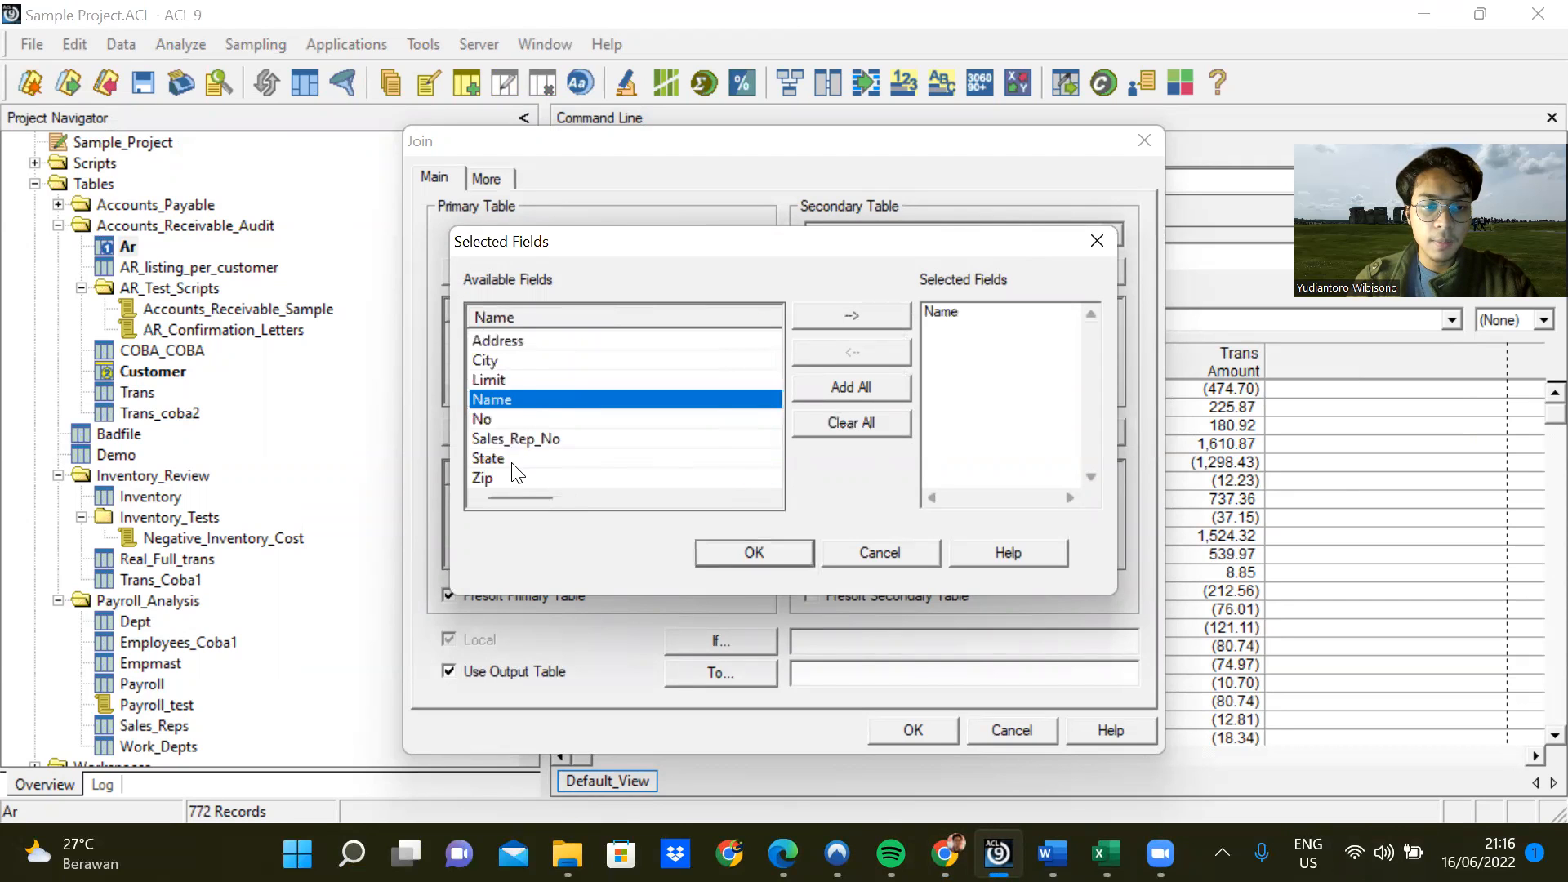
# Add Address, City and State to the join's secondary fields and accept the selection.
pyautogui.doubleClick(508, 341)
pyautogui.doubleClick(515, 361)
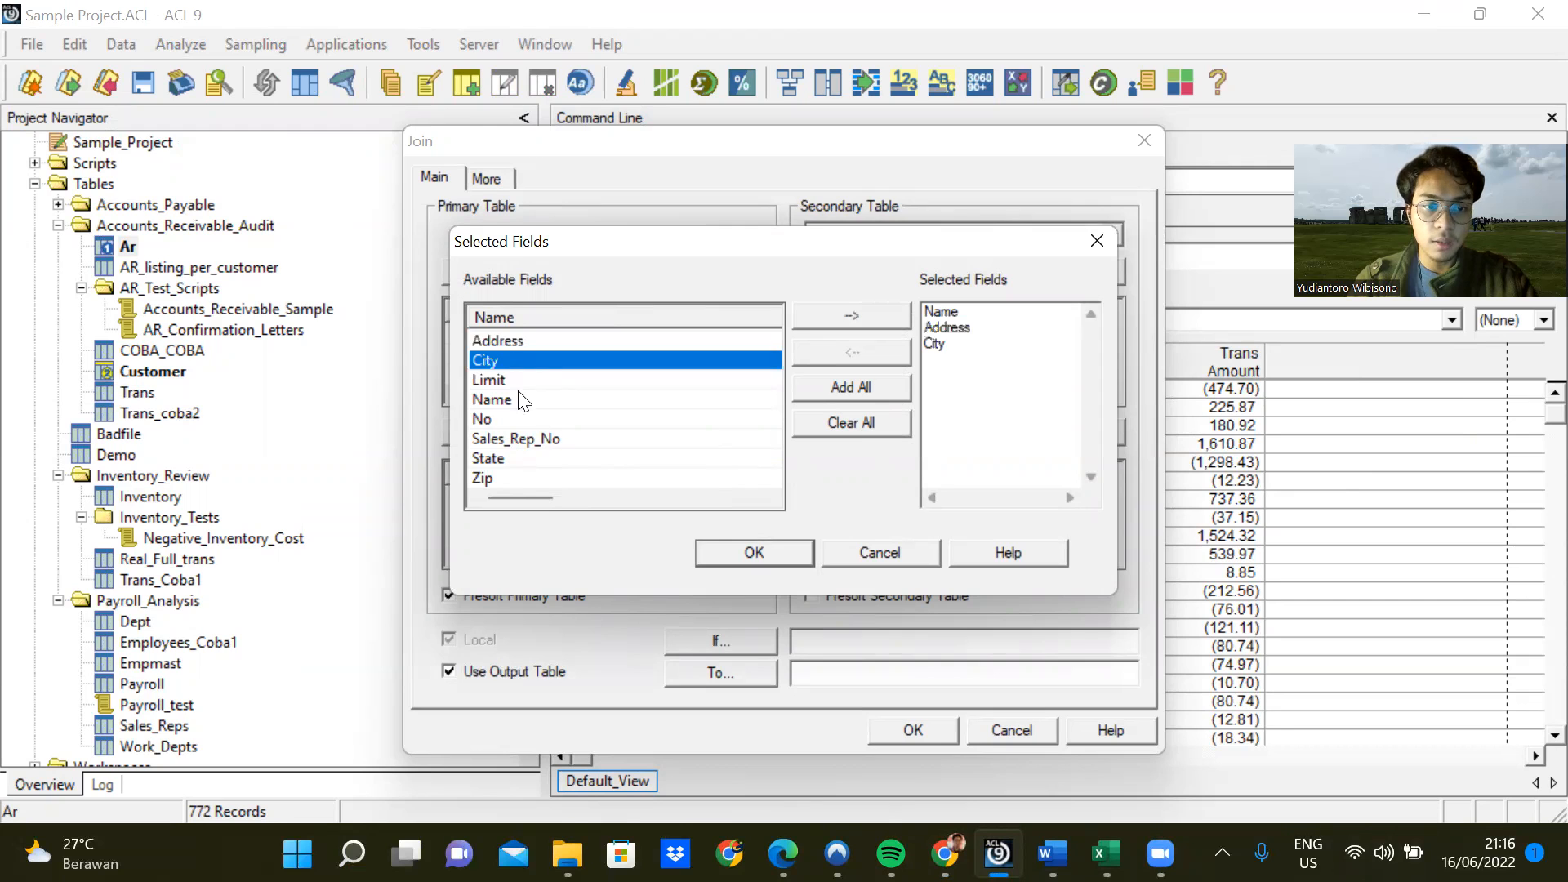
pyautogui.doubleClick(519, 462)
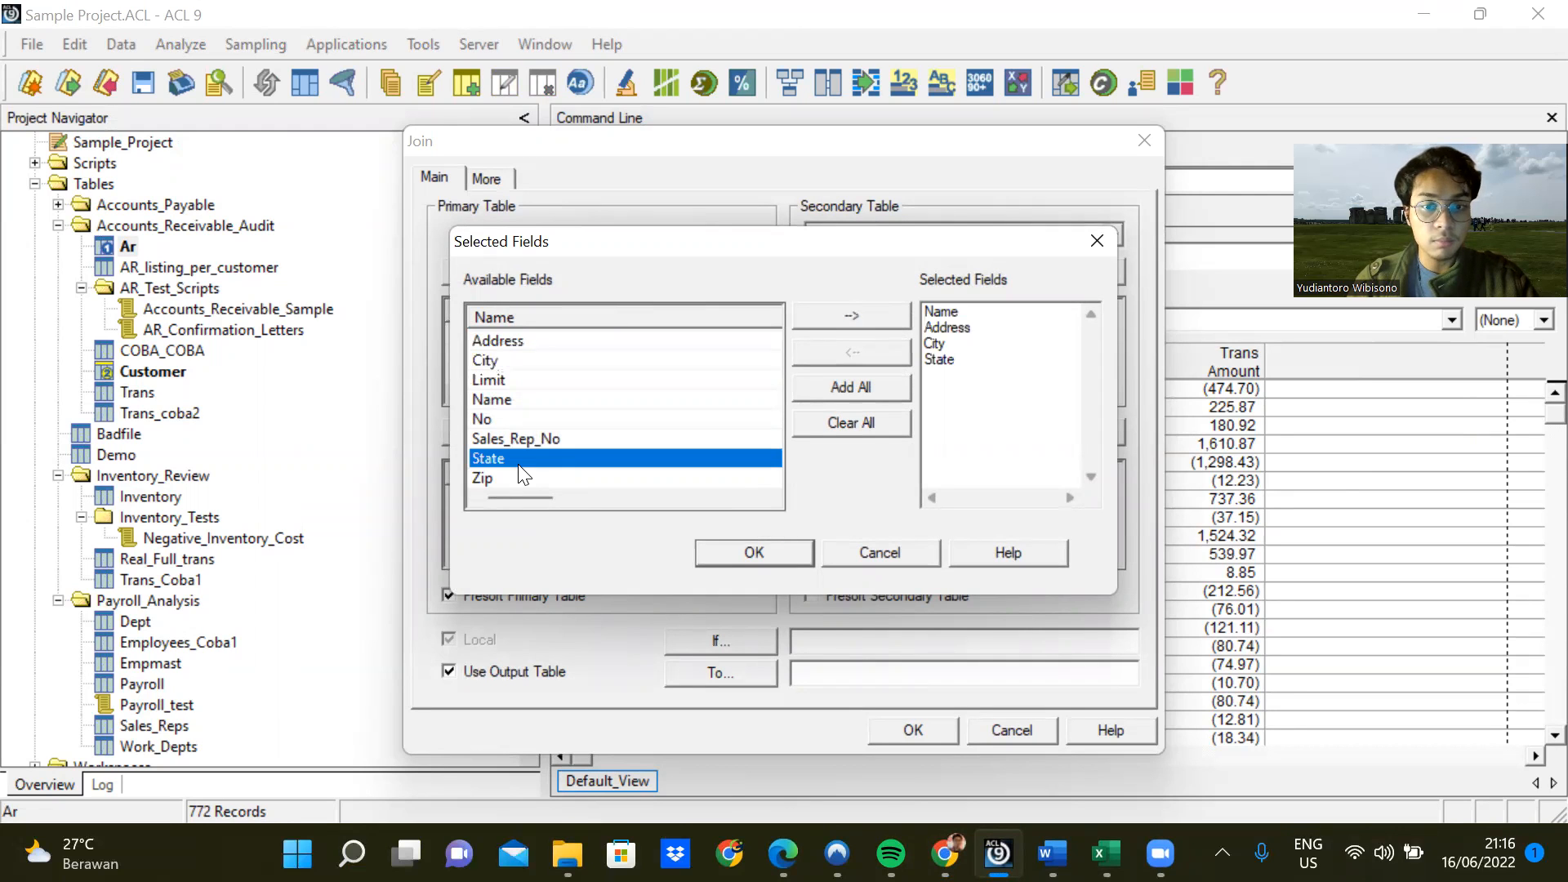
pyautogui.click(722, 549)
# Turn on presorting of the secondary table and begin the output table name with Real_.
pyautogui.click(811, 595)
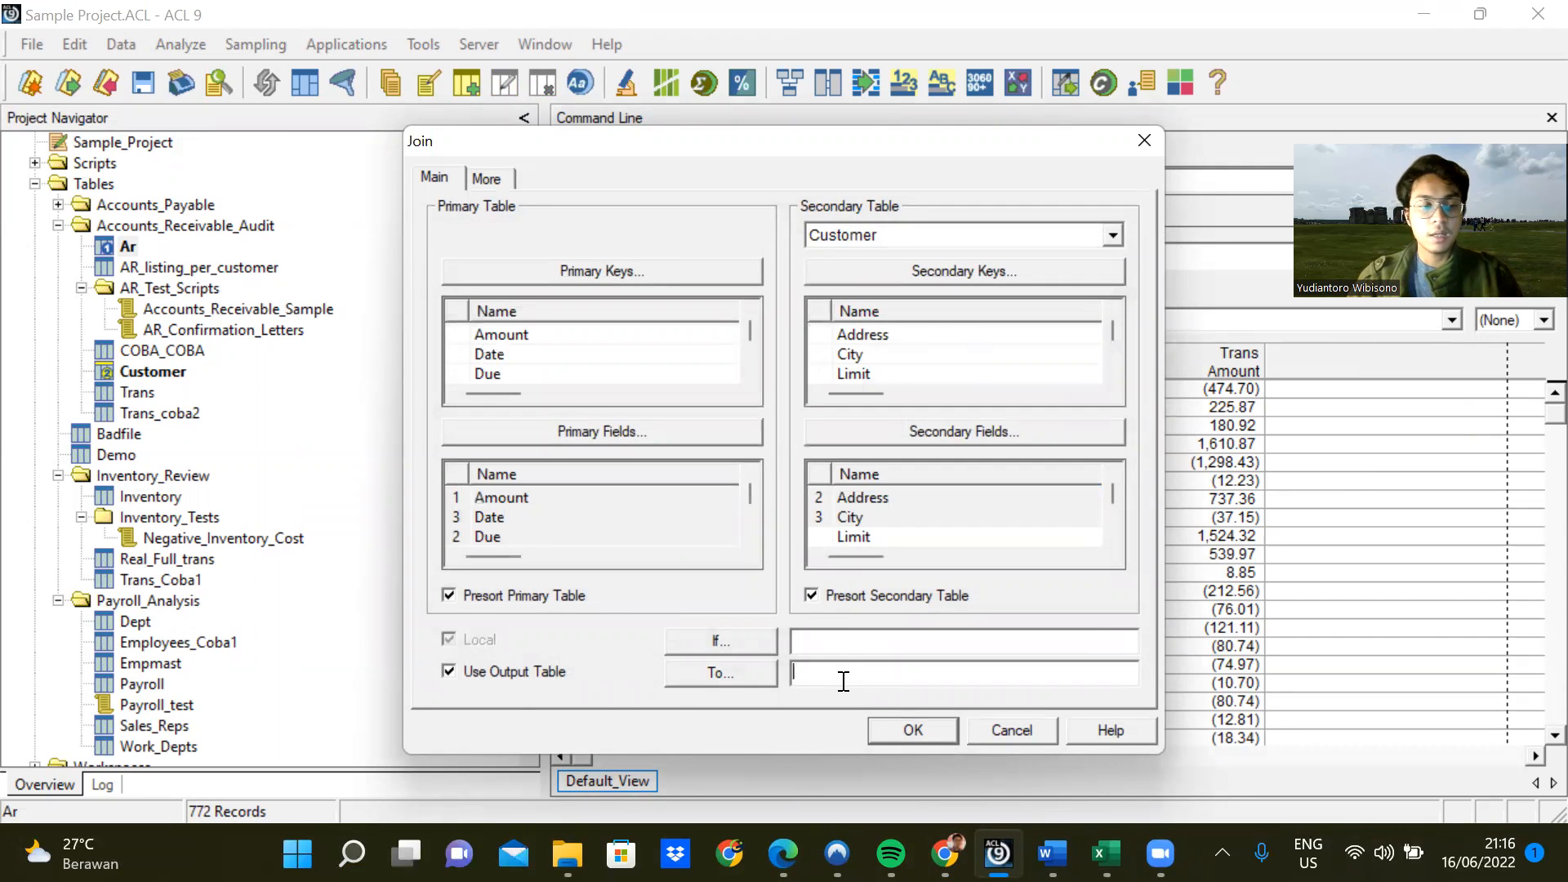
pyautogui.write('Real')
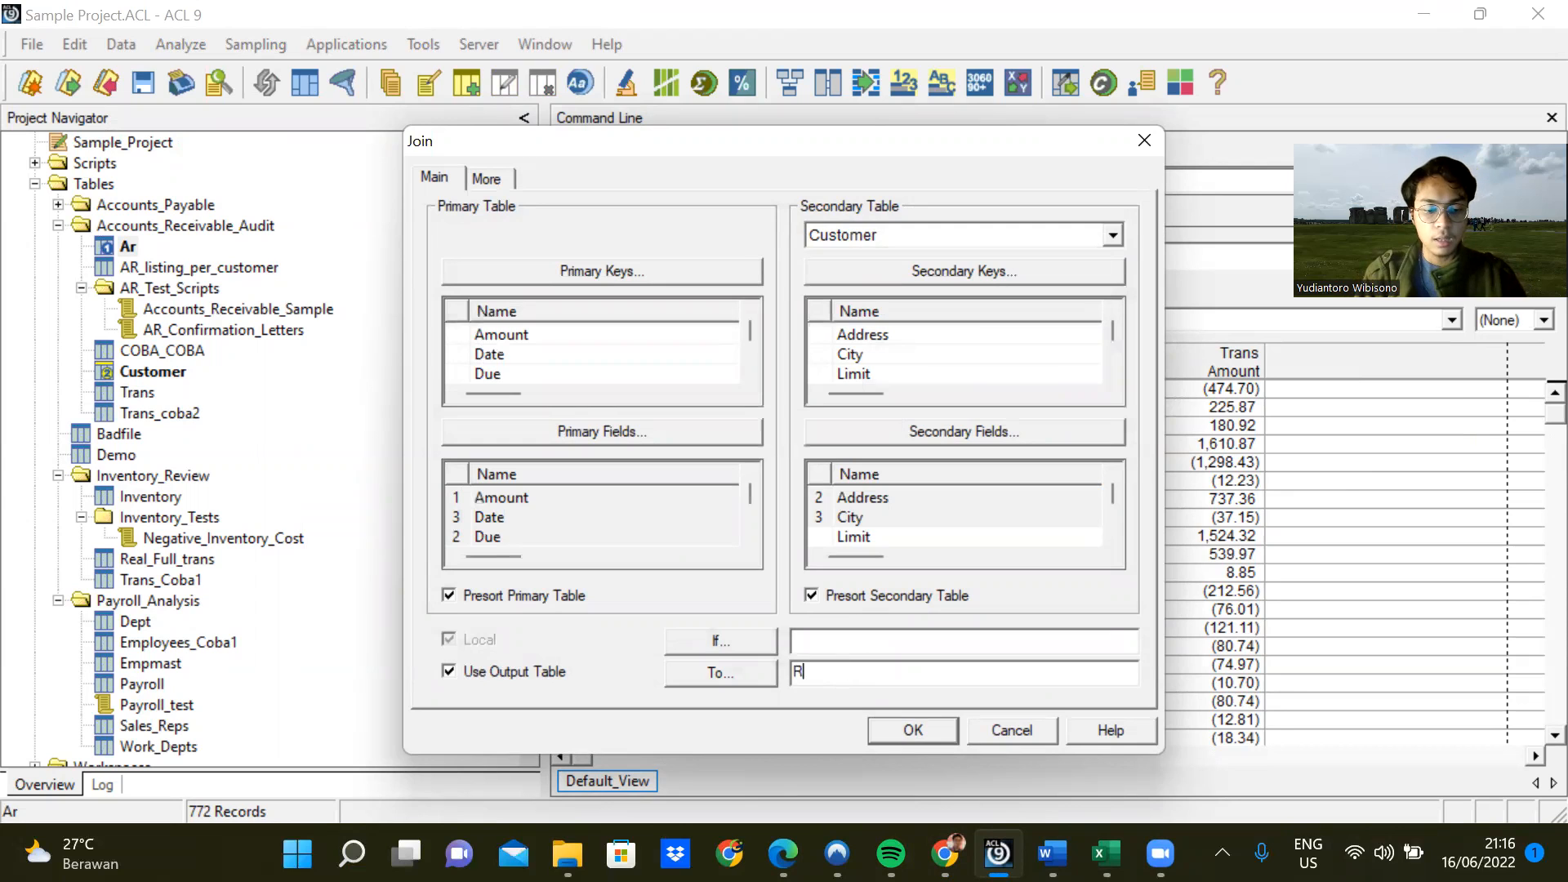
pyautogui.press('BackSpace')
pyautogui.press('BackSpace')
pyautogui.press('BackSpace')
pyautogui.press('BackSpace')
pyautogui.write('Real_')
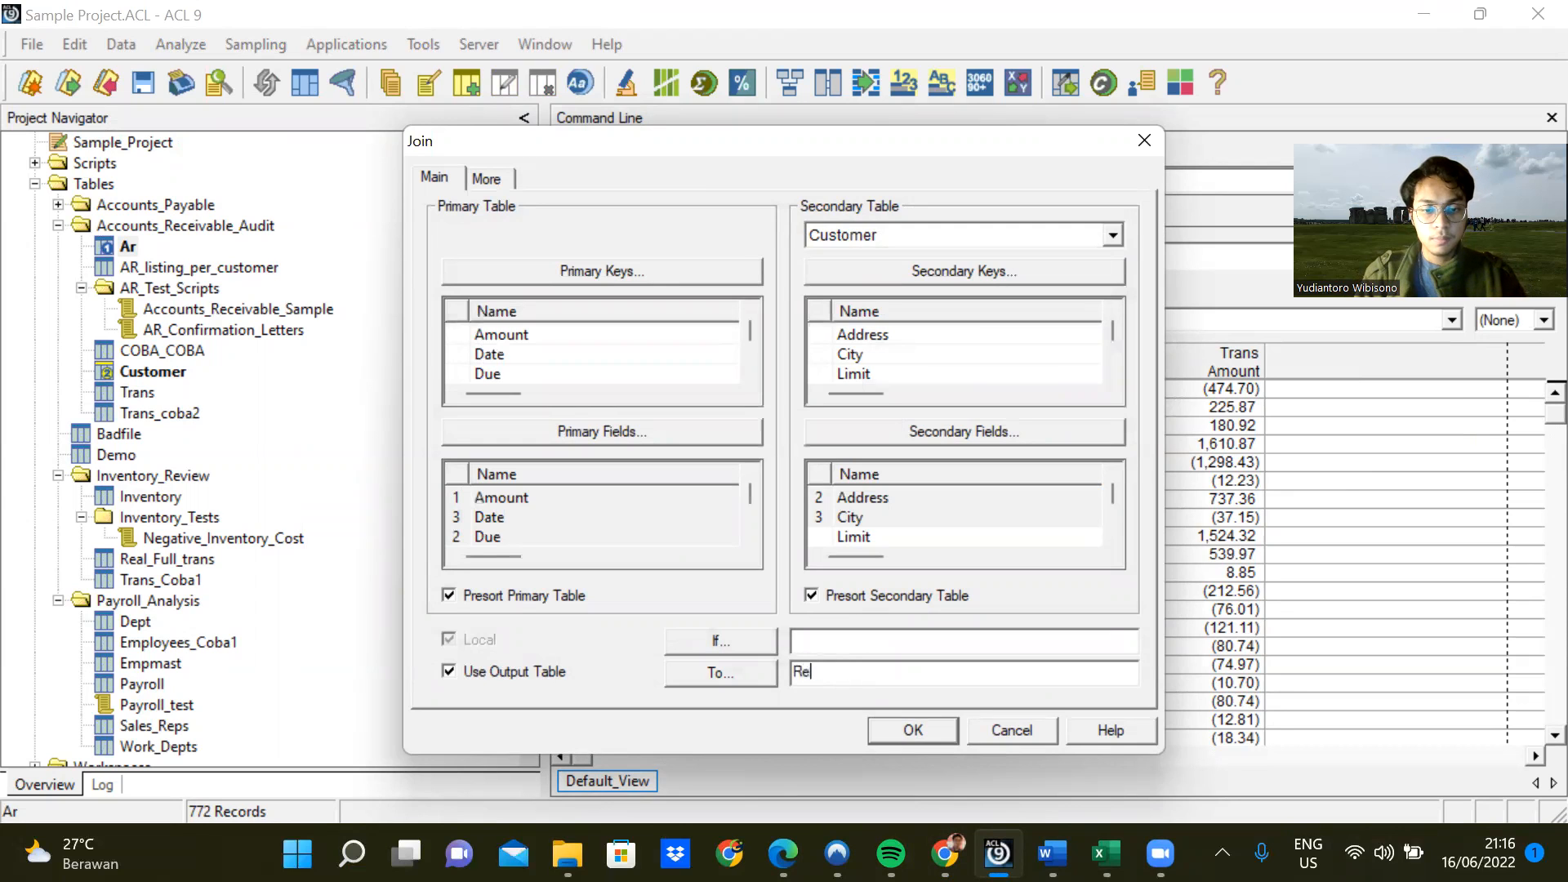
pyautogui.press('BackSpace')
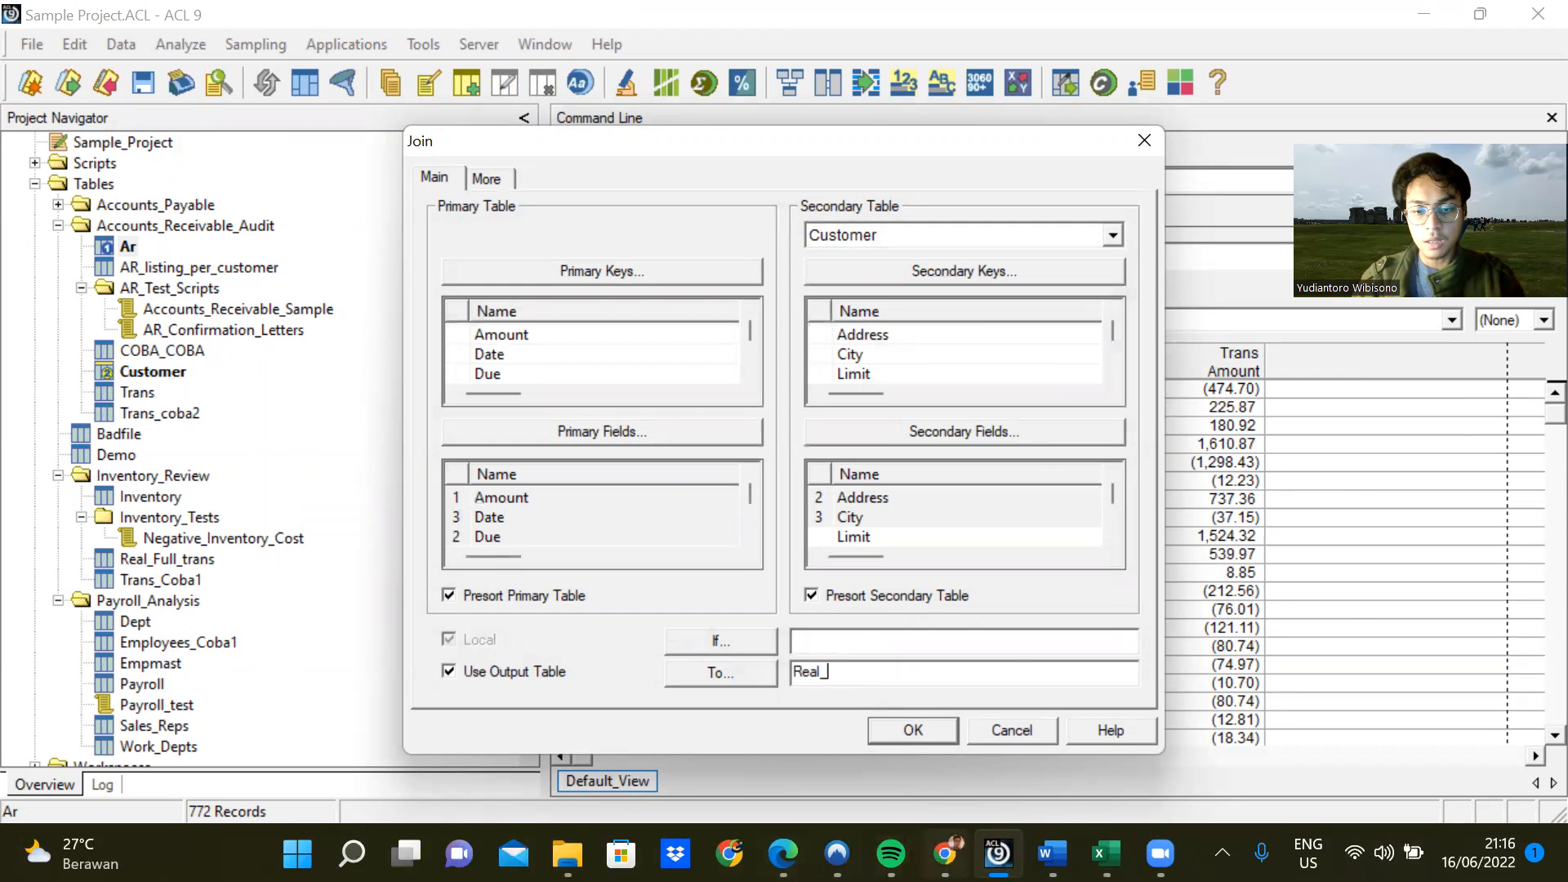
# Check the task wording in the exam document in Chrome, complete the output table name as Real_Customer and run the join.
pyautogui.click(946, 853)
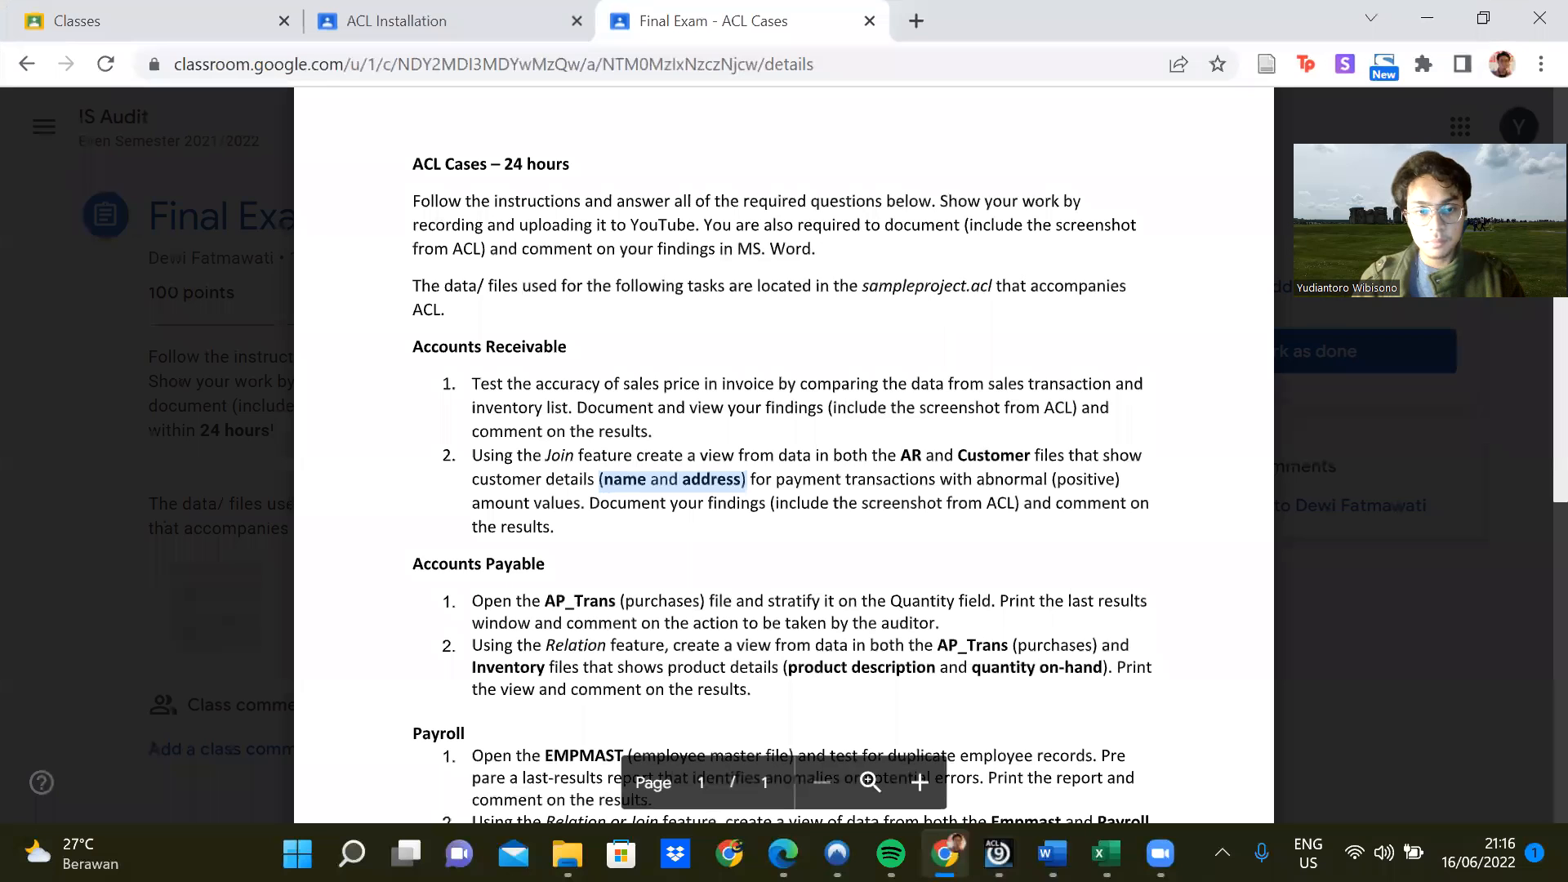
pyautogui.click(944, 853)
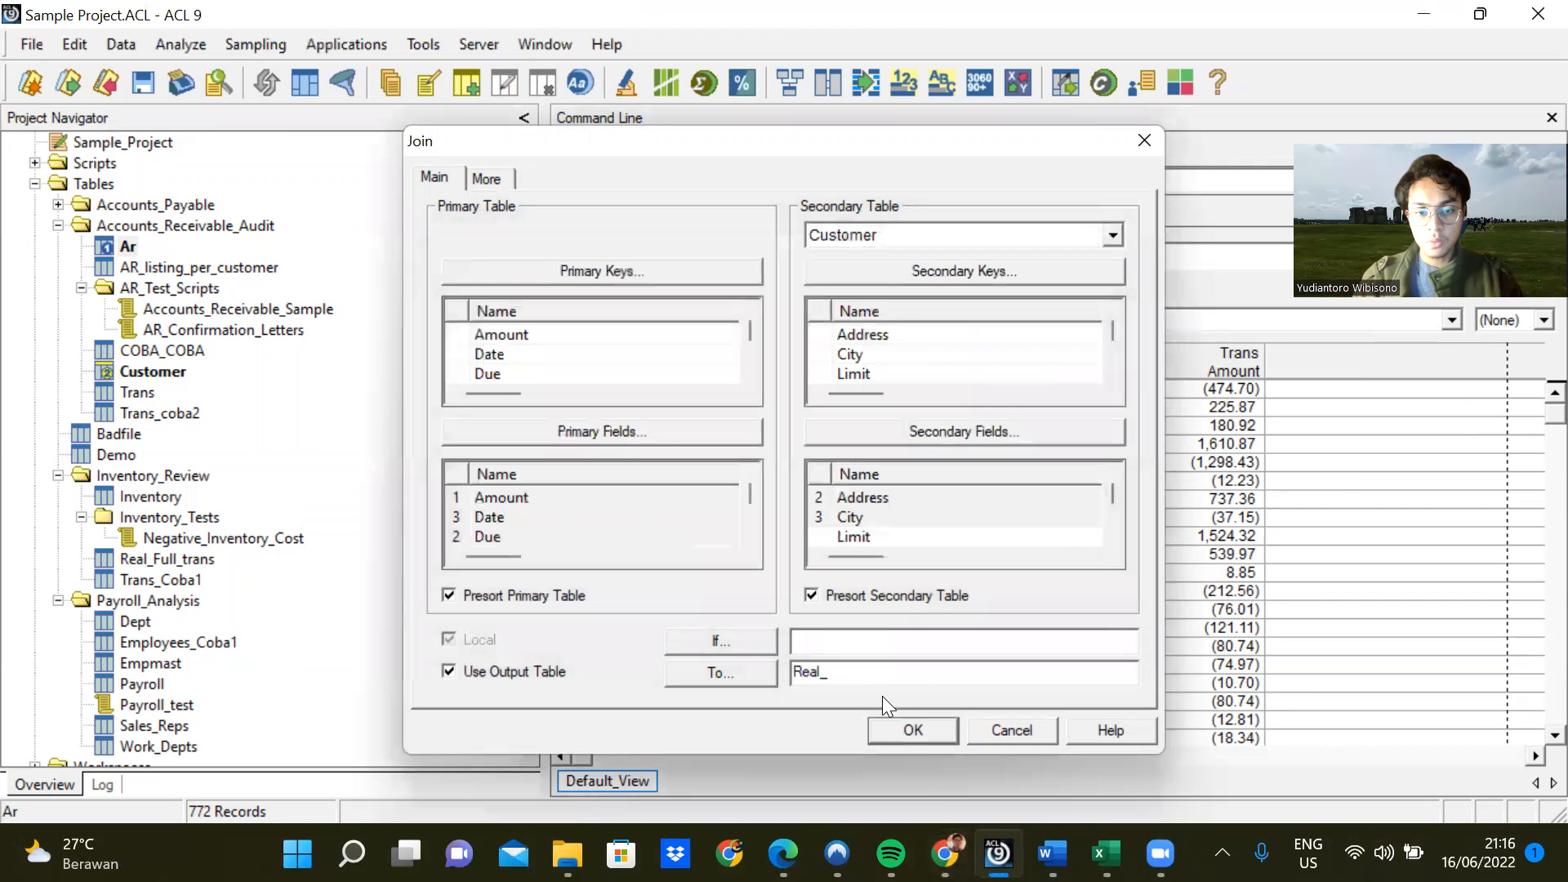
pyautogui.write('Cost')
pyautogui.press('BackSpace')
pyautogui.press('BackSpace')
pyautogui.press('BackSpace')
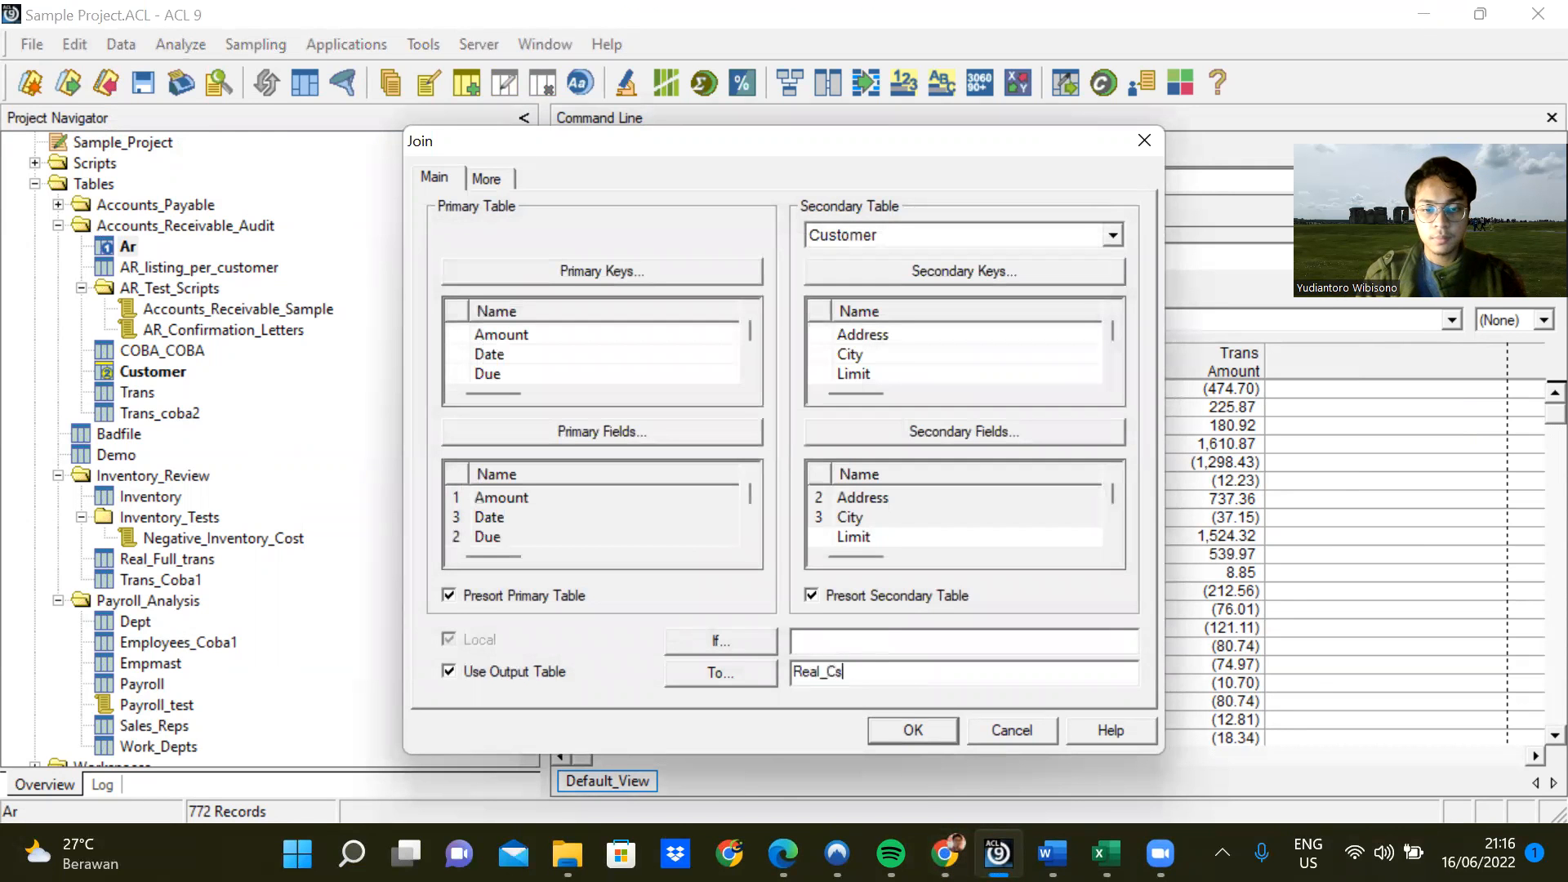
pyautogui.write('ustomer')
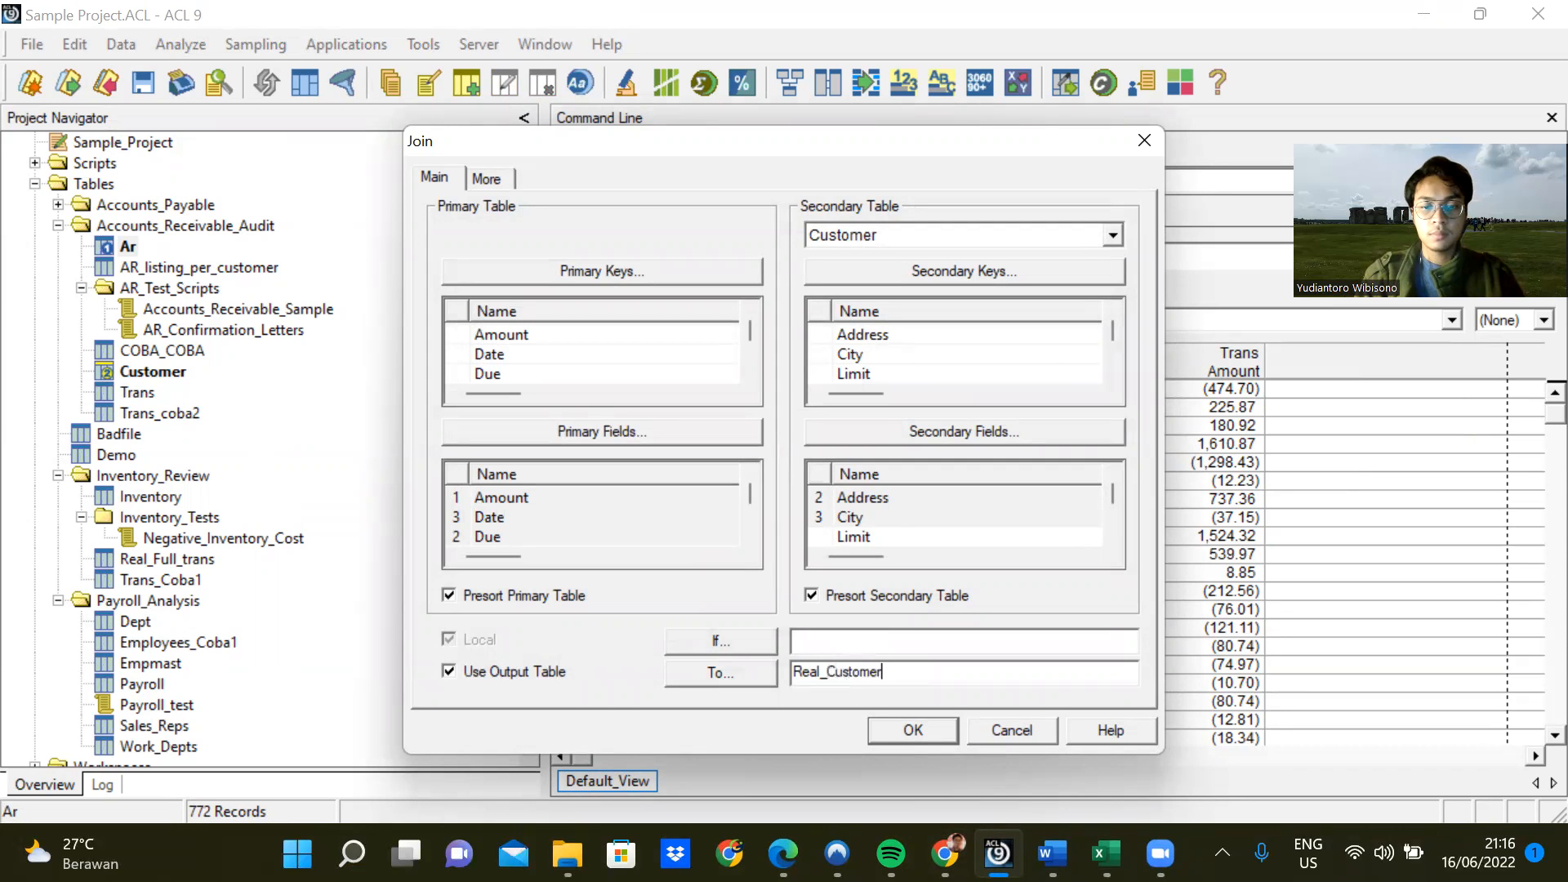
pyautogui.click(906, 738)
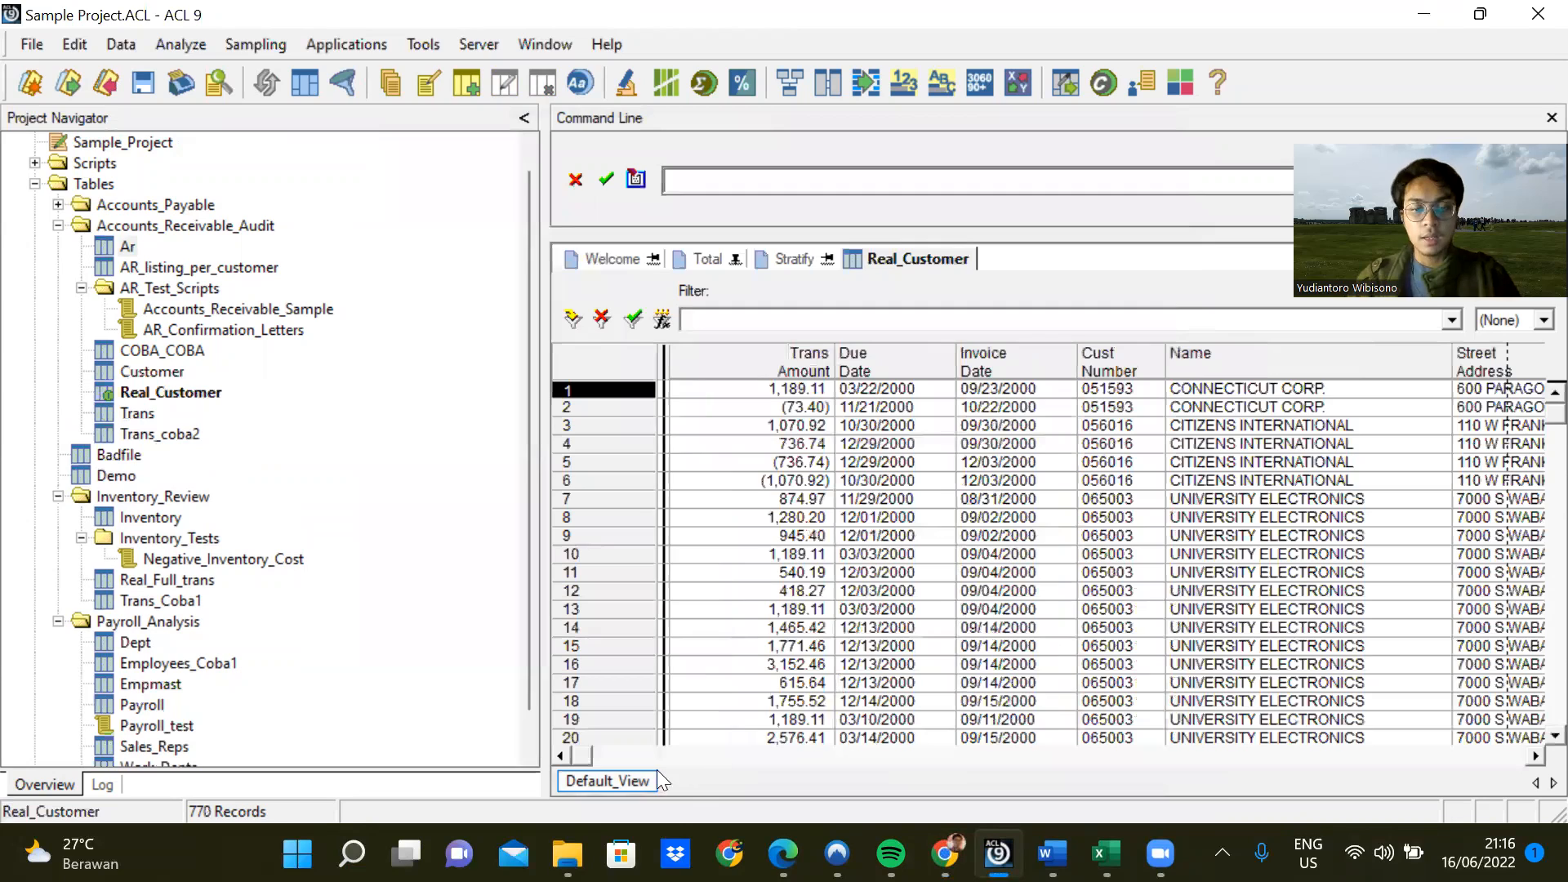
# Examine the columns of the joined Real_Customer table and reread the abnormal positive amounts requirement in the exam document in Chrome.
pyautogui.moveTo(594, 757); pyautogui.dragTo(1134, 762)
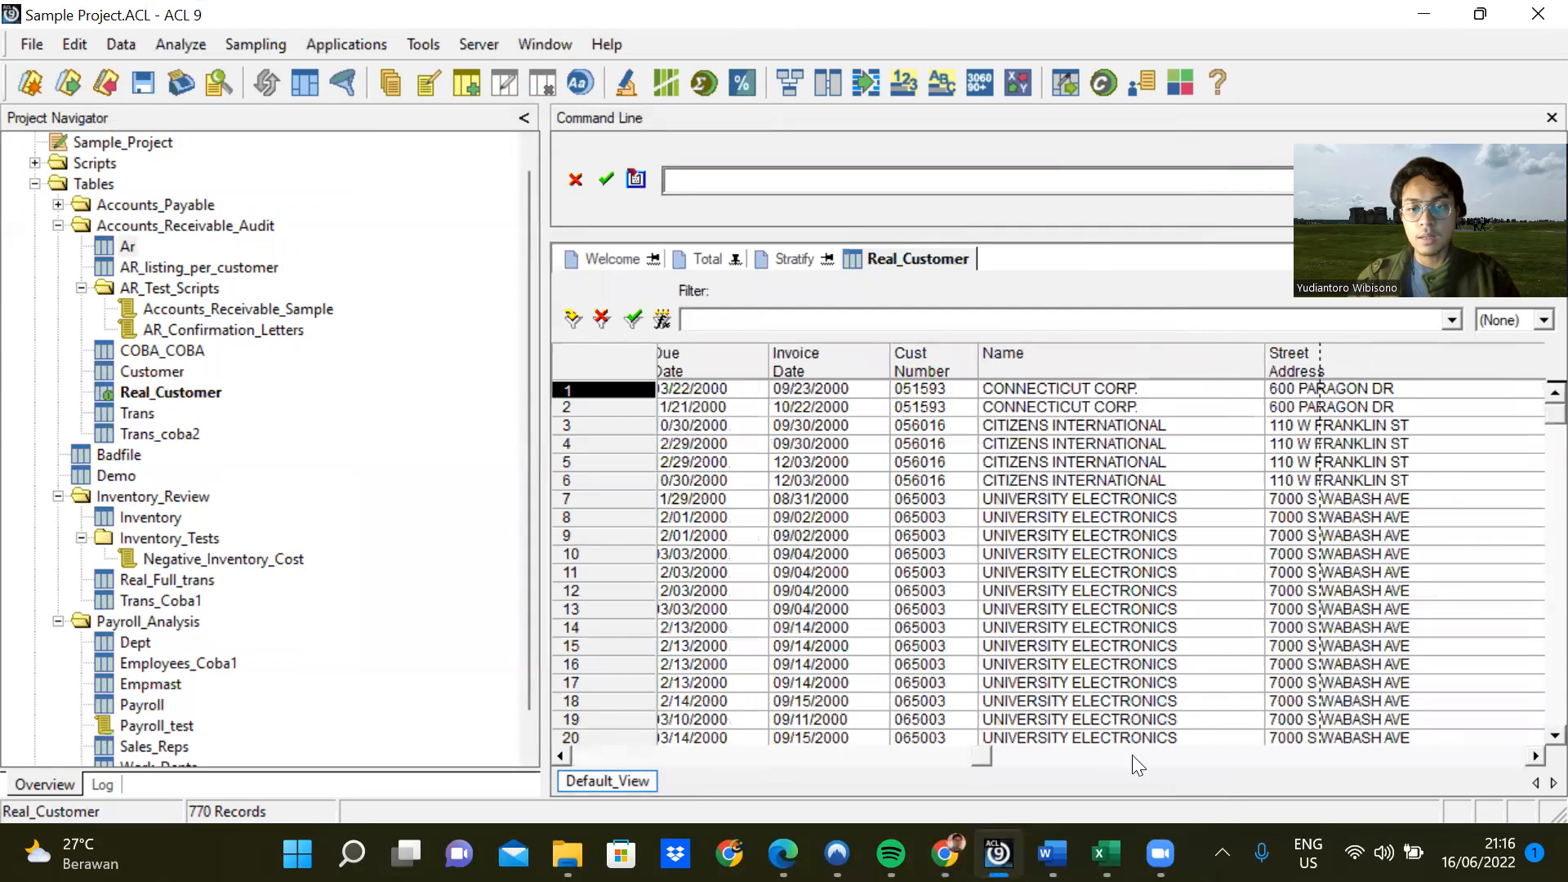
pyautogui.click(1340, 756)
pyautogui.moveTo(1415, 757); pyautogui.dragTo(850, 757)
pyautogui.click(950, 851)
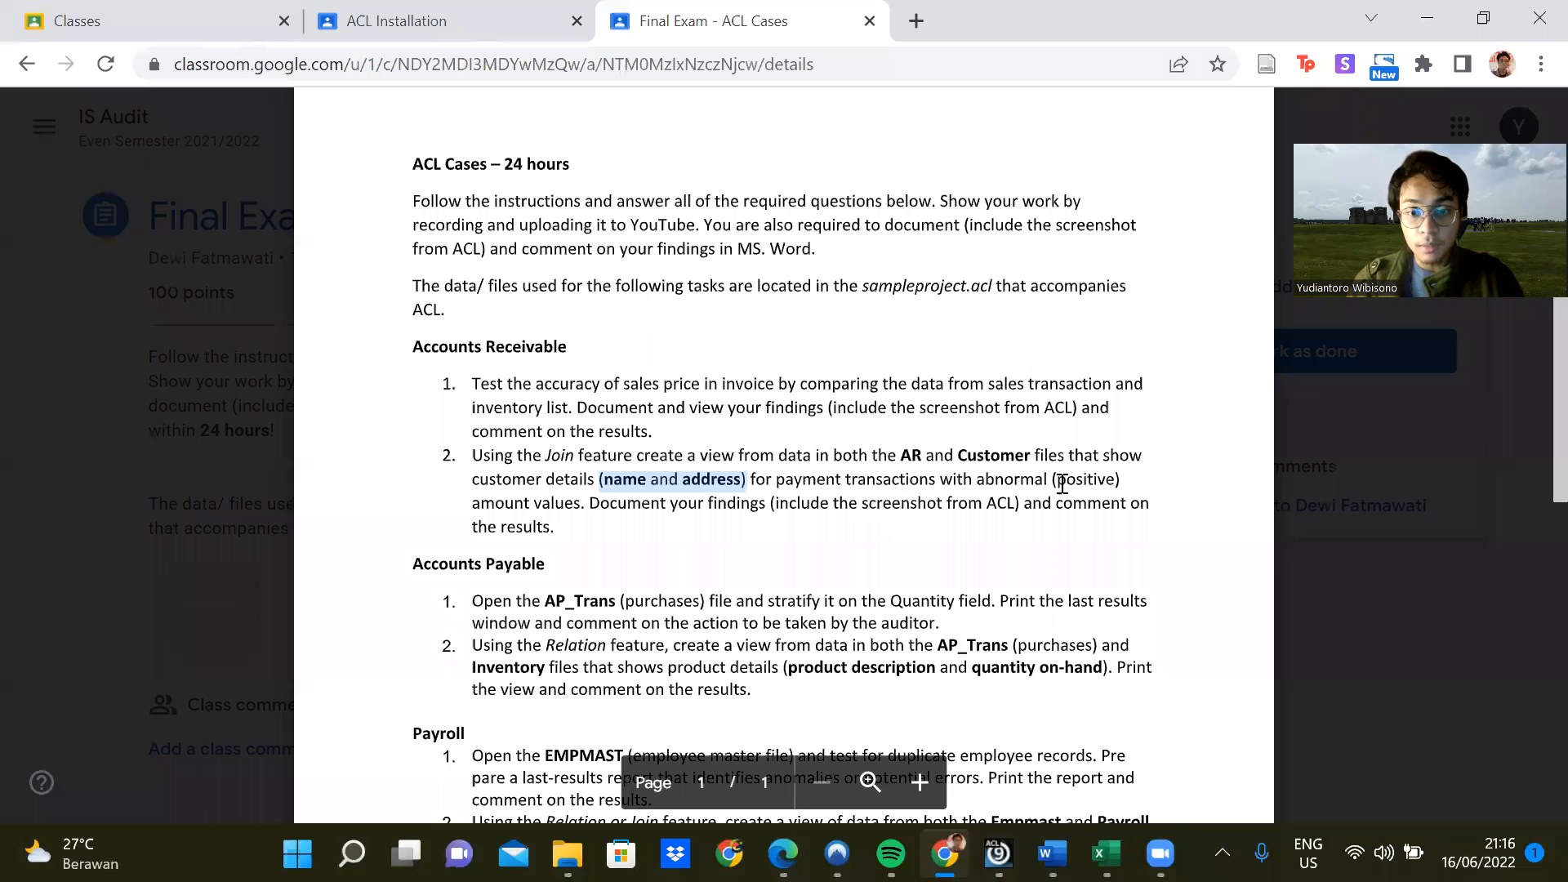
pyautogui.moveTo(845, 482); pyautogui.dragTo(1122, 482)
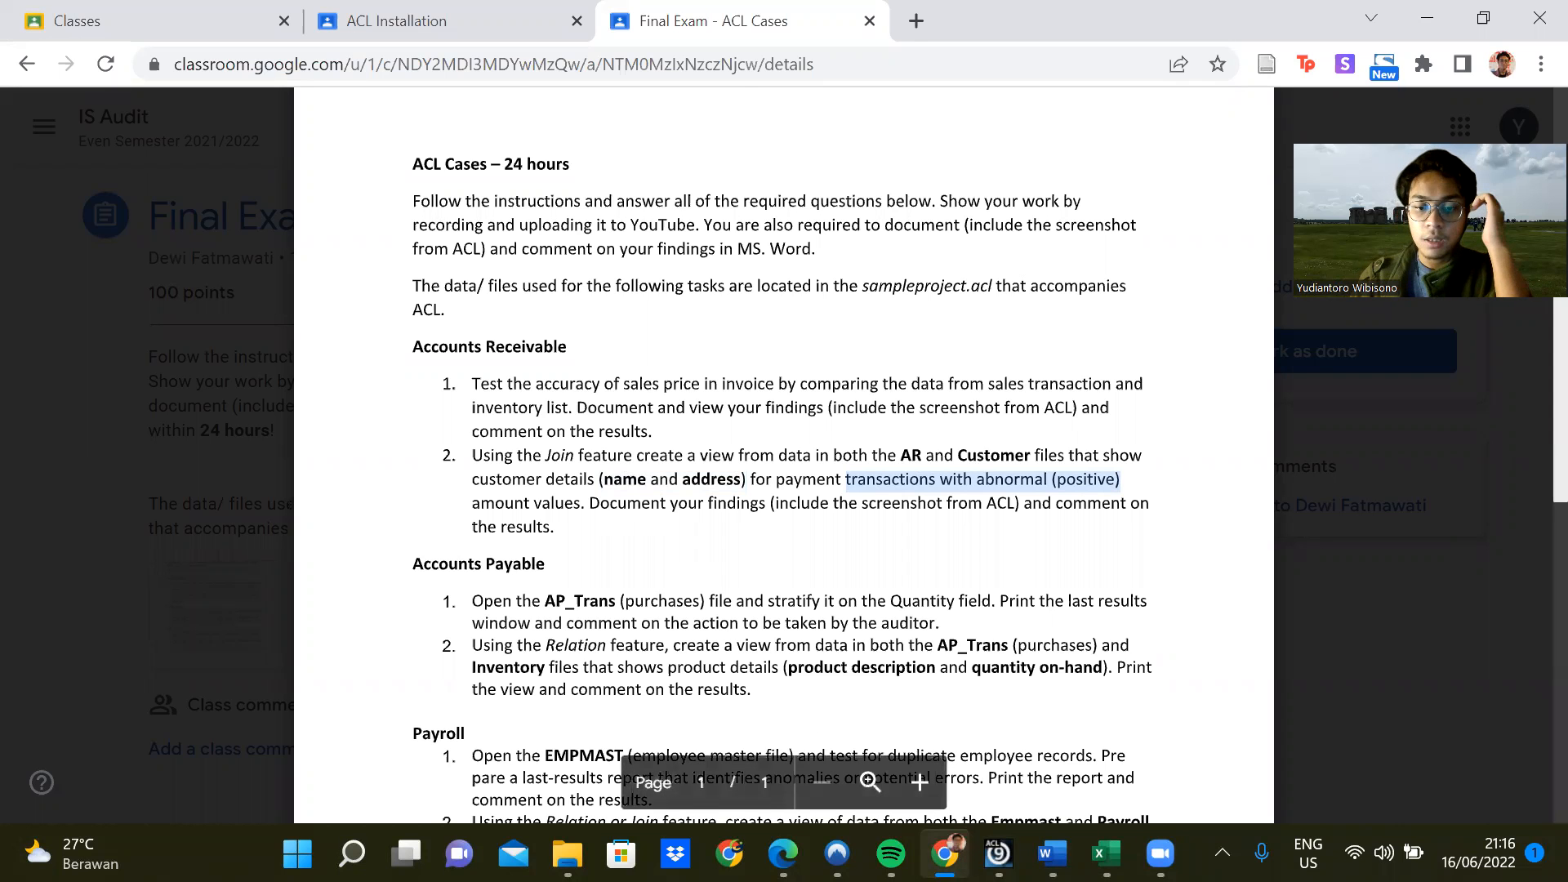
pyautogui.click(942, 853)
pyautogui.moveTo(851, 759); pyautogui.dragTo(719, 755)
pyautogui.click(560, 757)
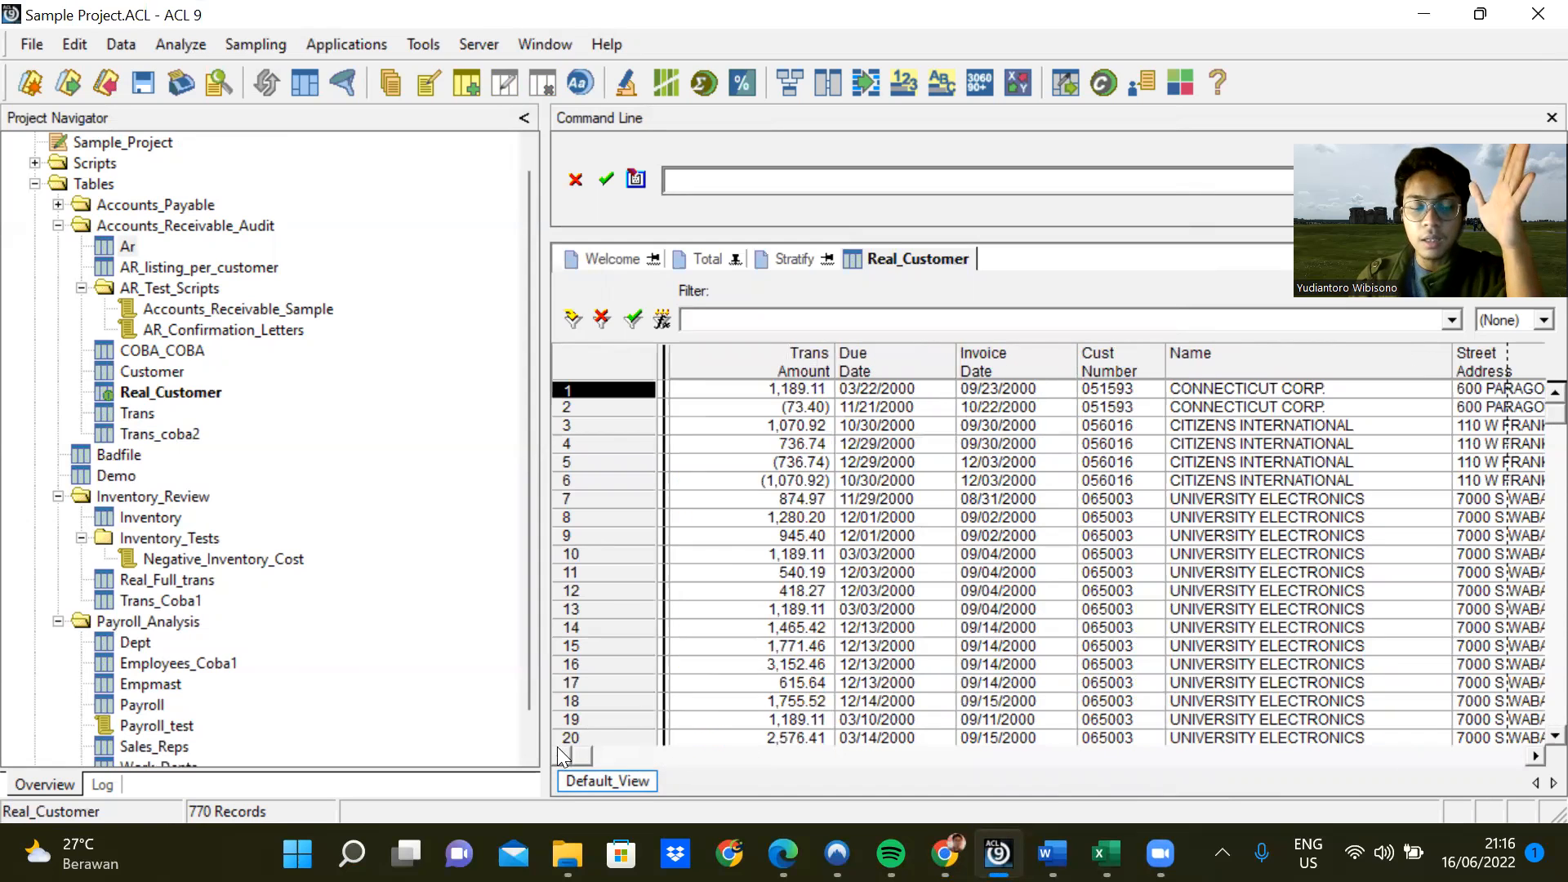
pyautogui.click(785, 371)
pyautogui.rightClick(785, 369)
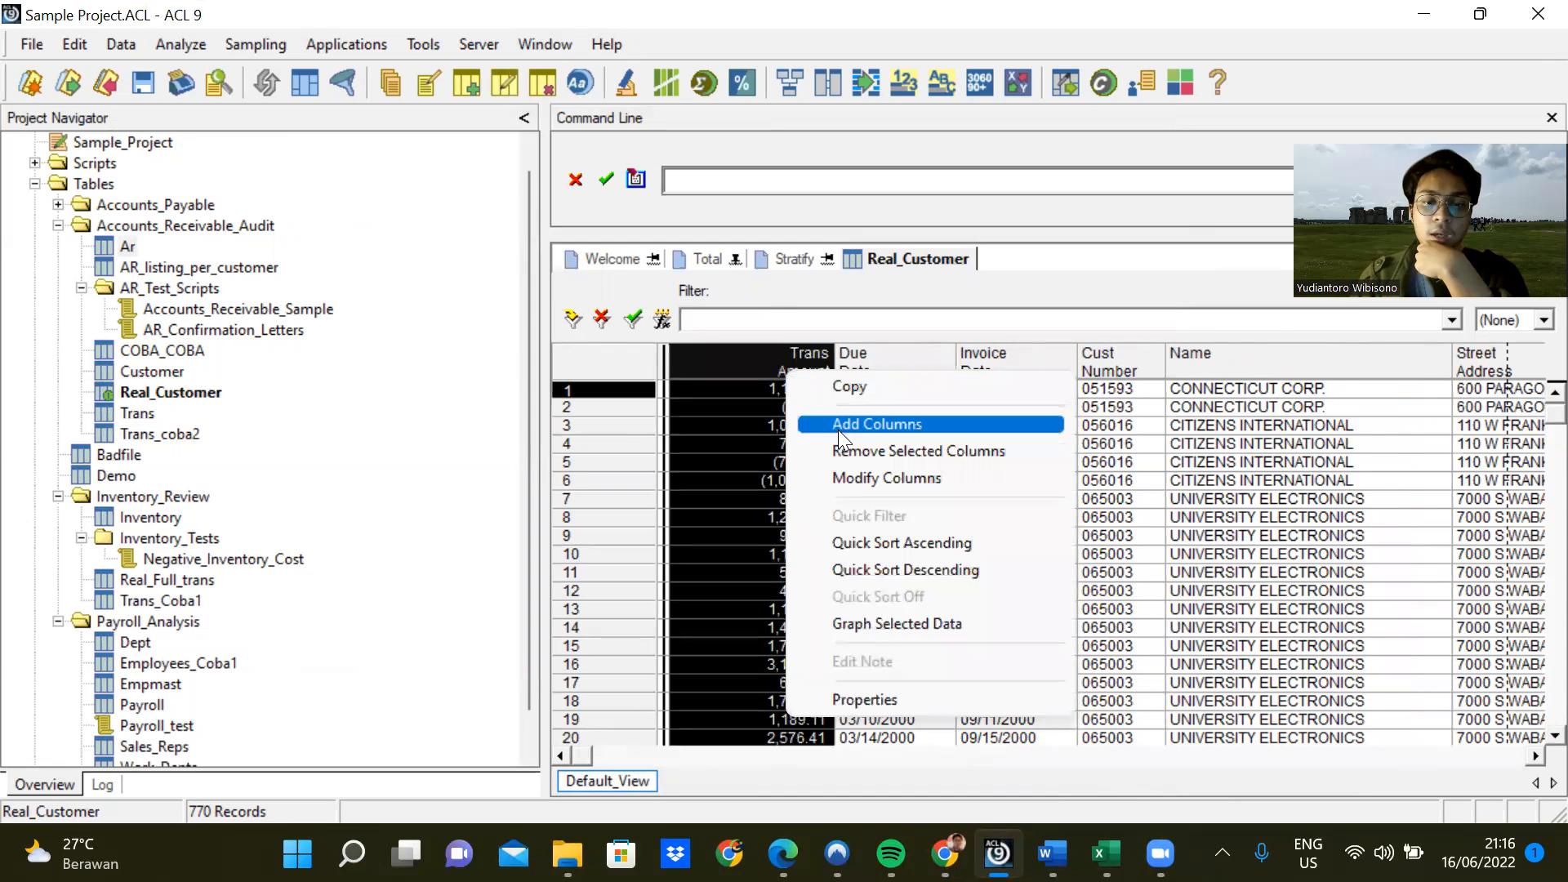
pyautogui.click(761, 358)
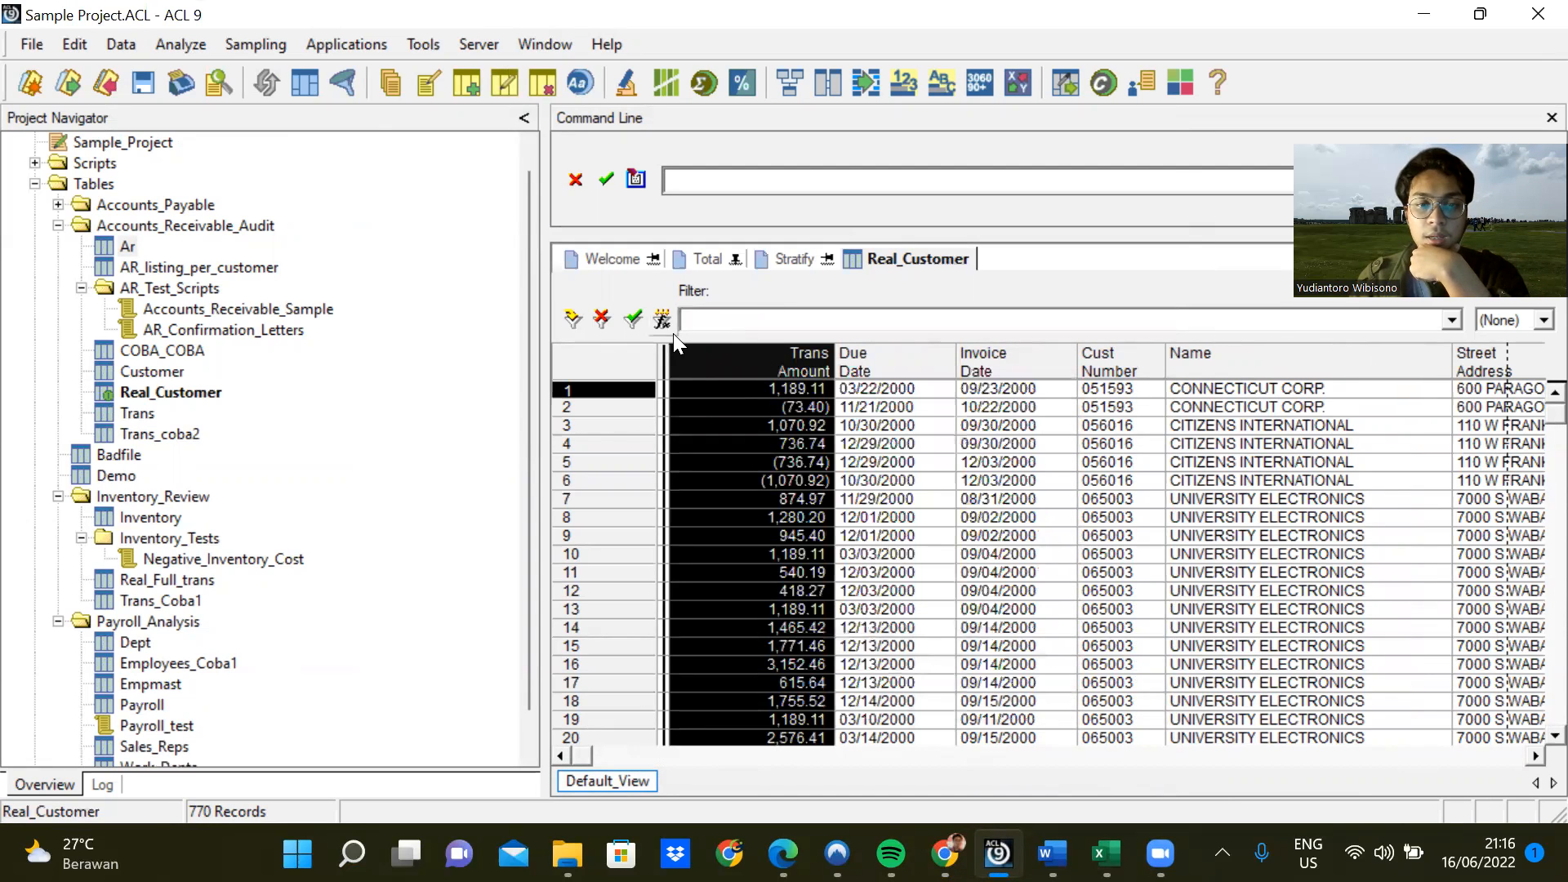
# Filter the Real_Customer view with the expression Amount < 0.
pyautogui.click(667, 328)
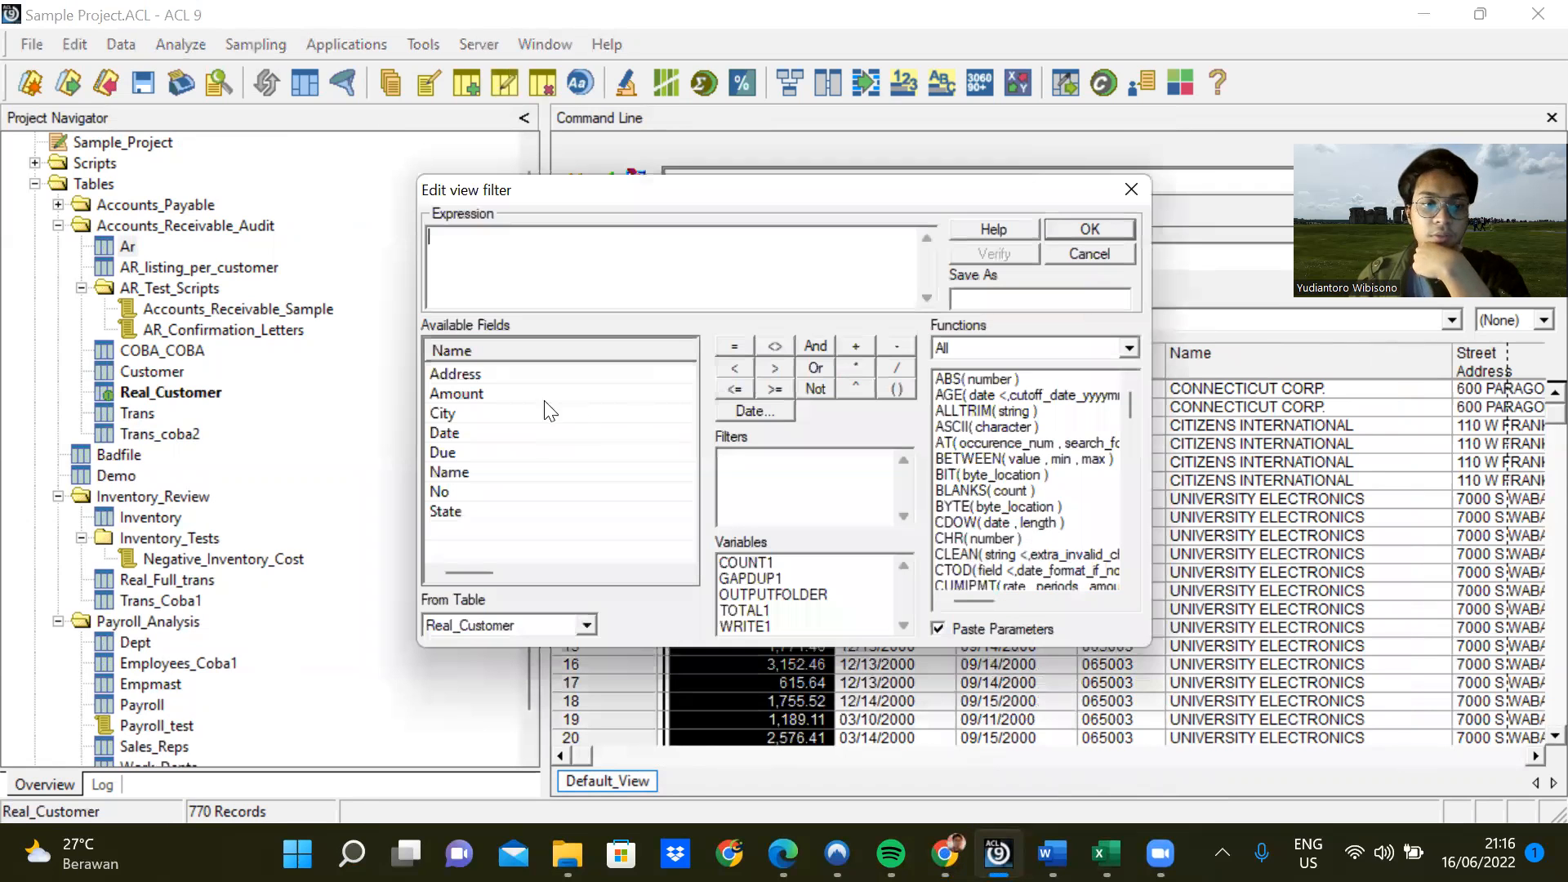
pyautogui.click(514, 393)
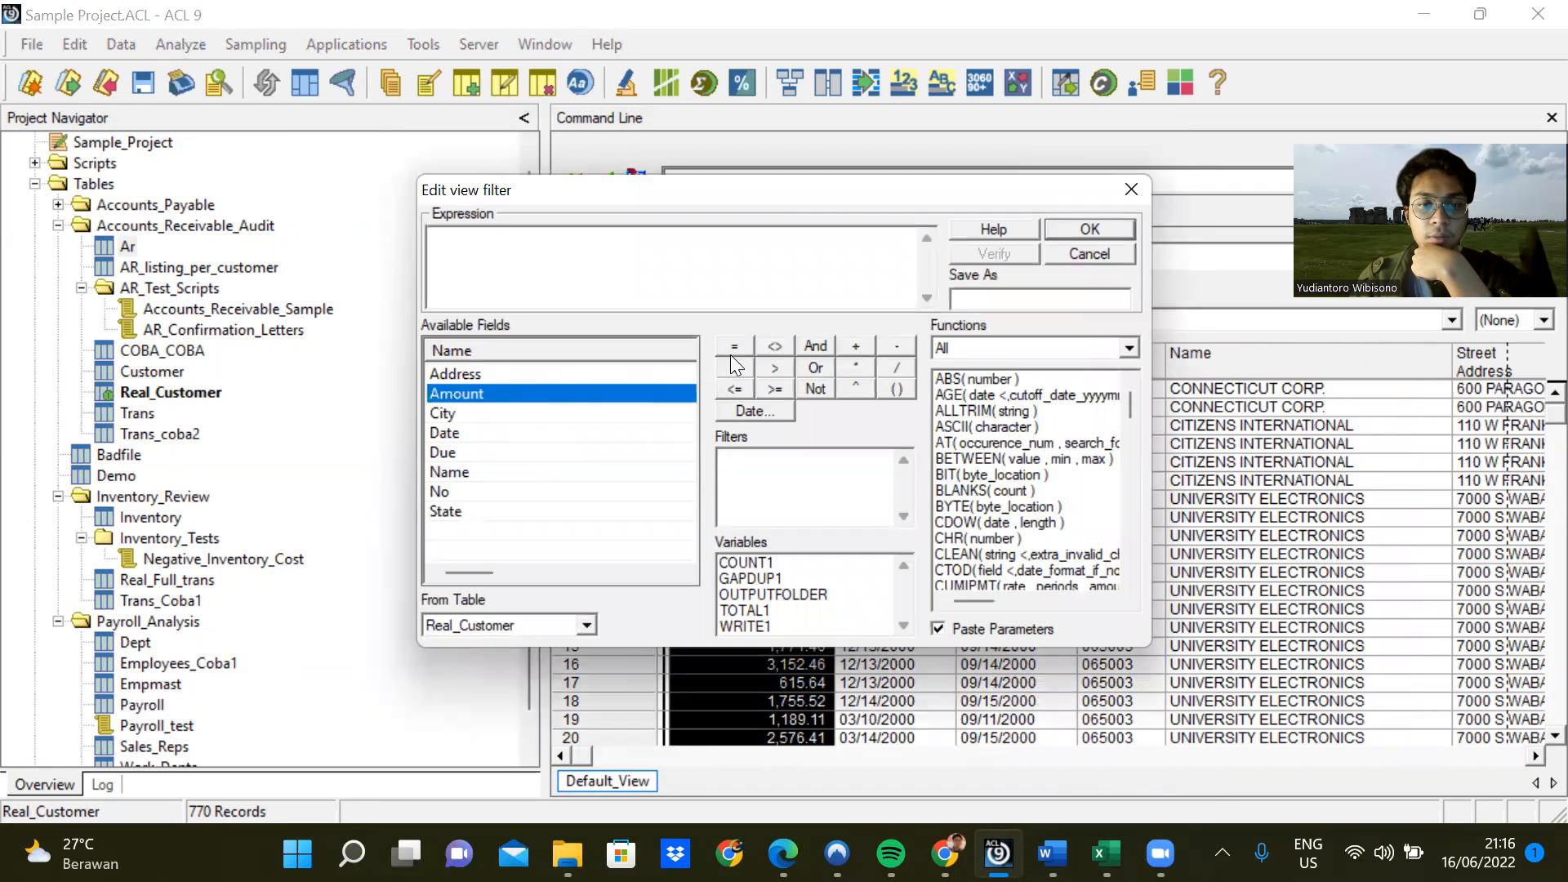
pyautogui.doubleClick(552, 387)
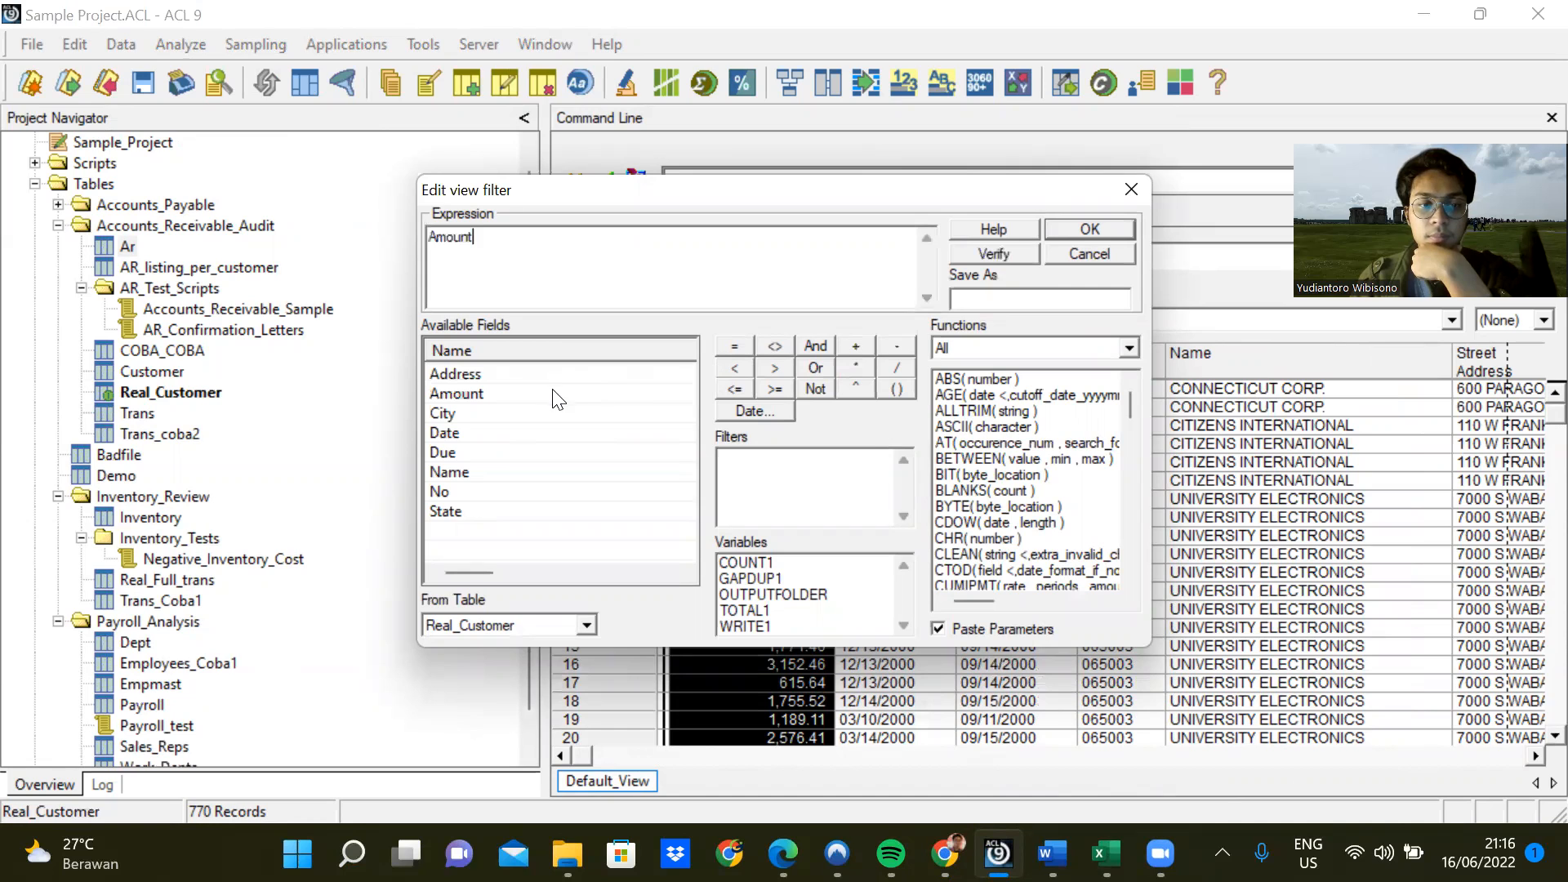
pyautogui.click(771, 346)
pyautogui.click(729, 347)
pyautogui.press('BackSpace')
pyautogui.press('BackSpace')
pyautogui.press('BackSpace')
pyautogui.press('BackSpace')
pyautogui.press('BackSpace')
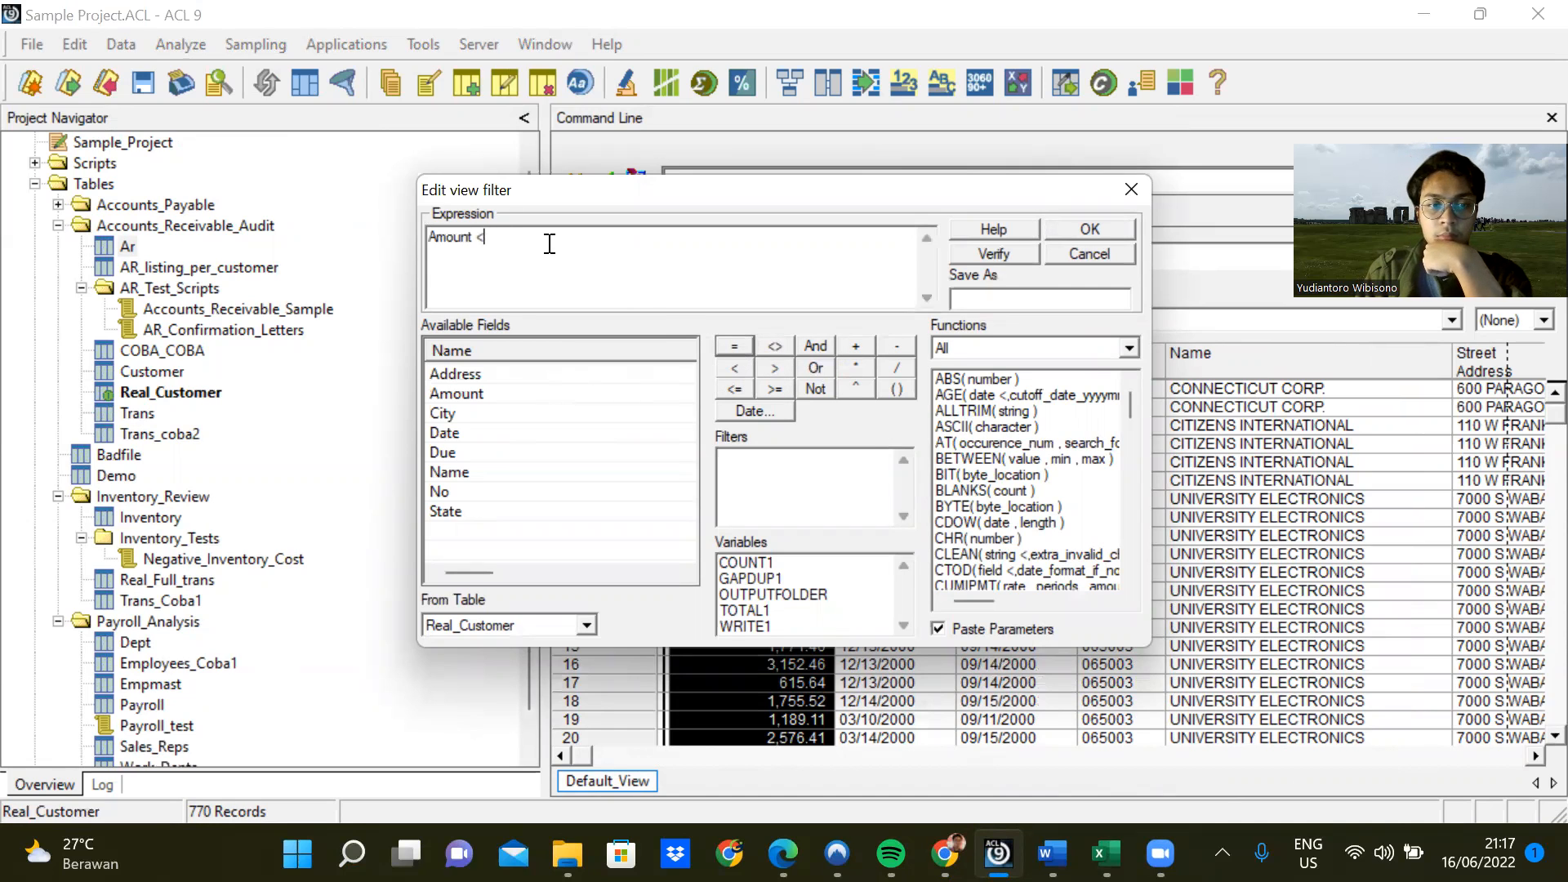
pyautogui.click(732, 366)
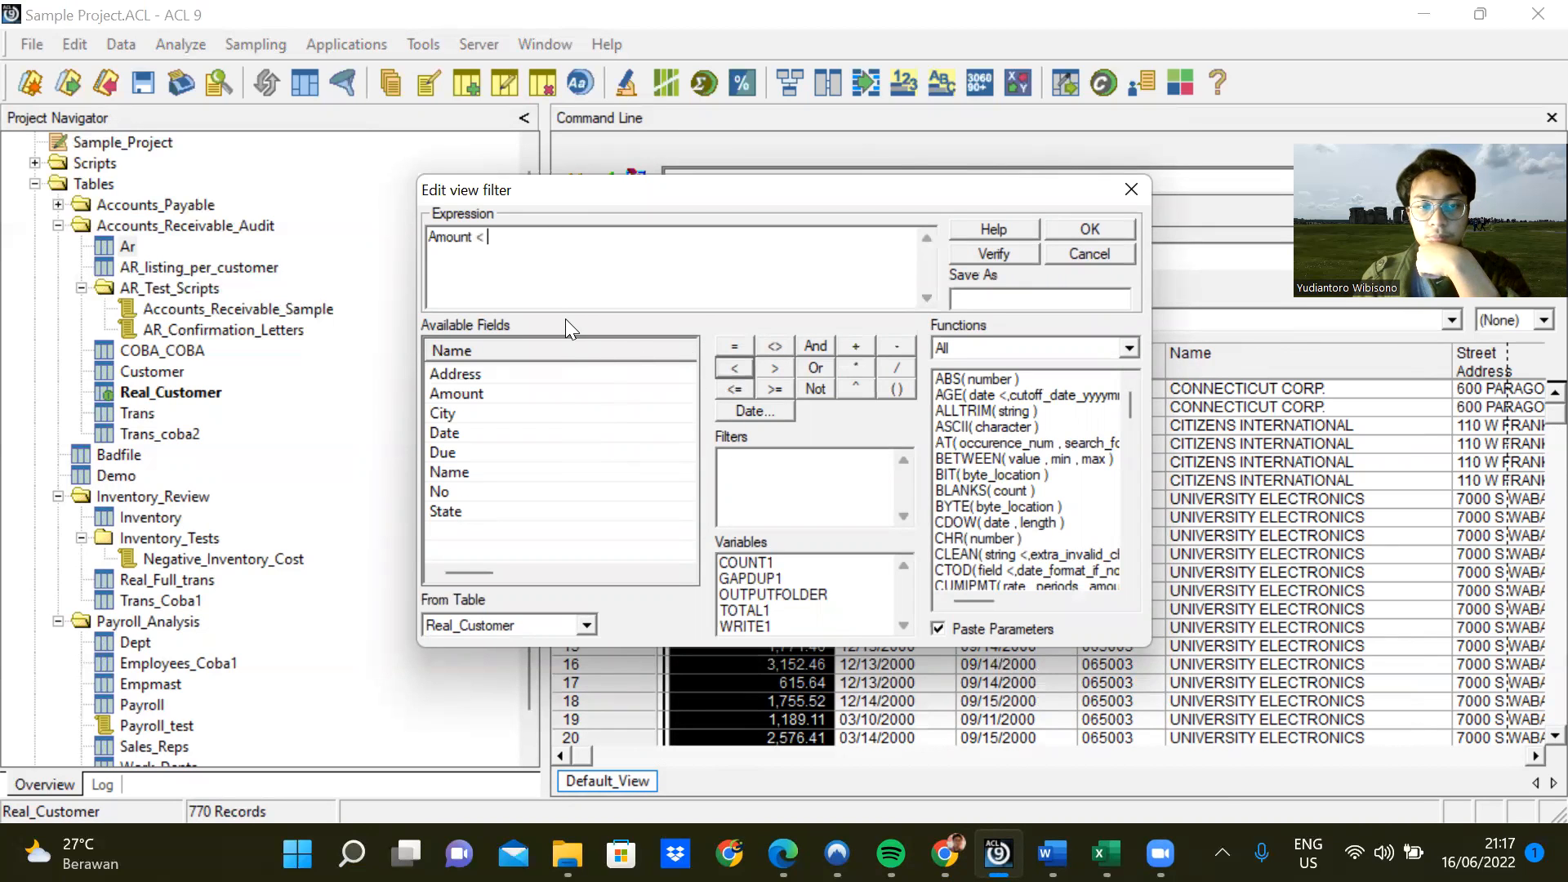
pyautogui.write('0')
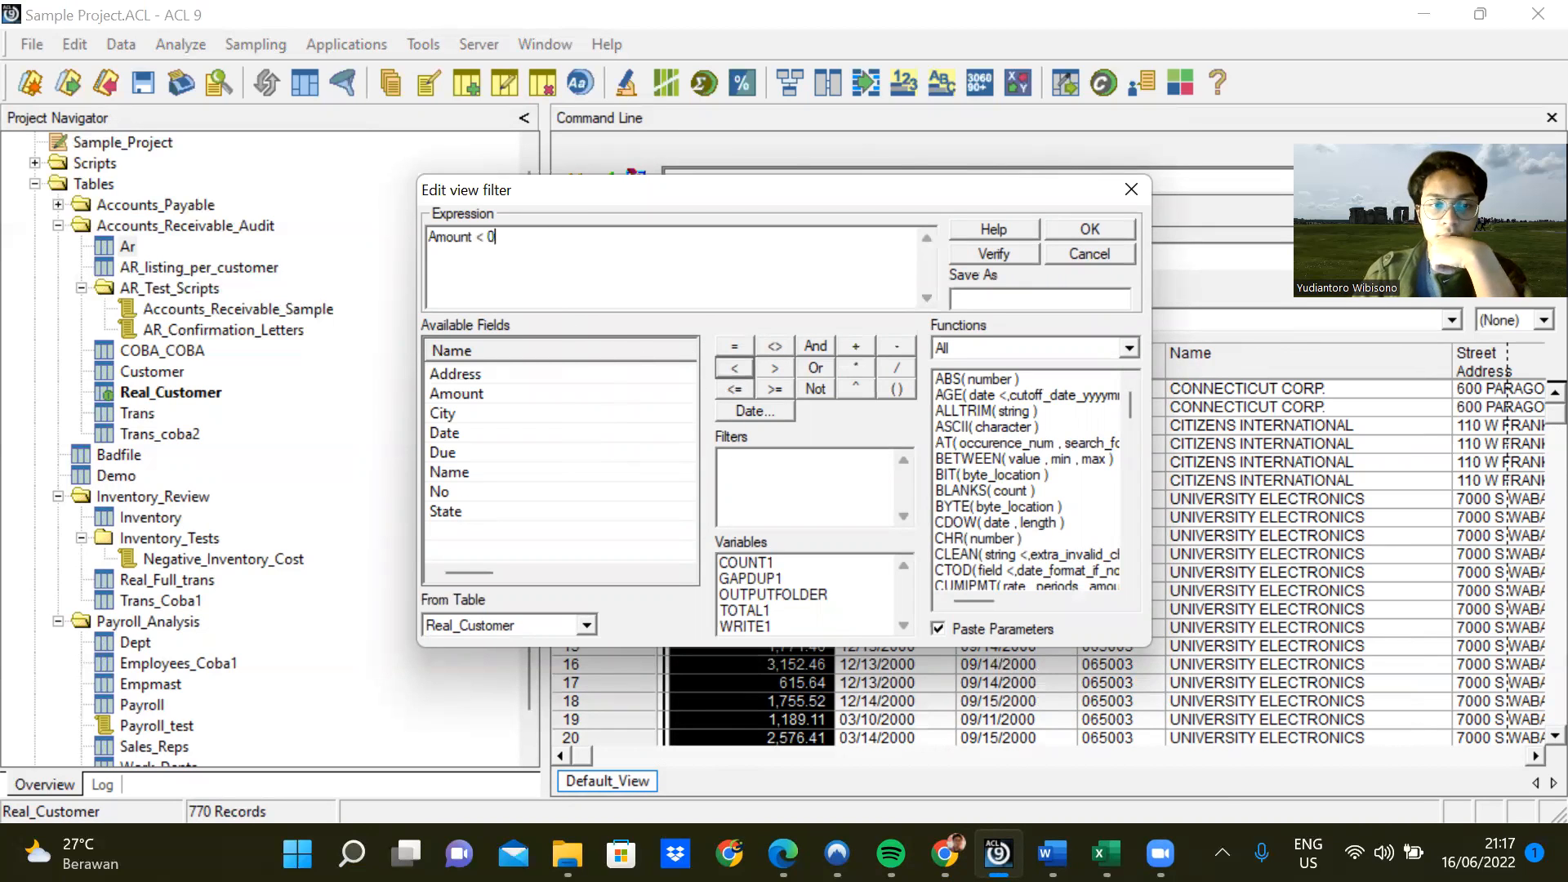
pyautogui.click(1070, 227)
# Count the records in the filtered Real_Customer view without an additional condition.
pyautogui.moveTo(1532, 433); pyautogui.dragTo(1533, 392)
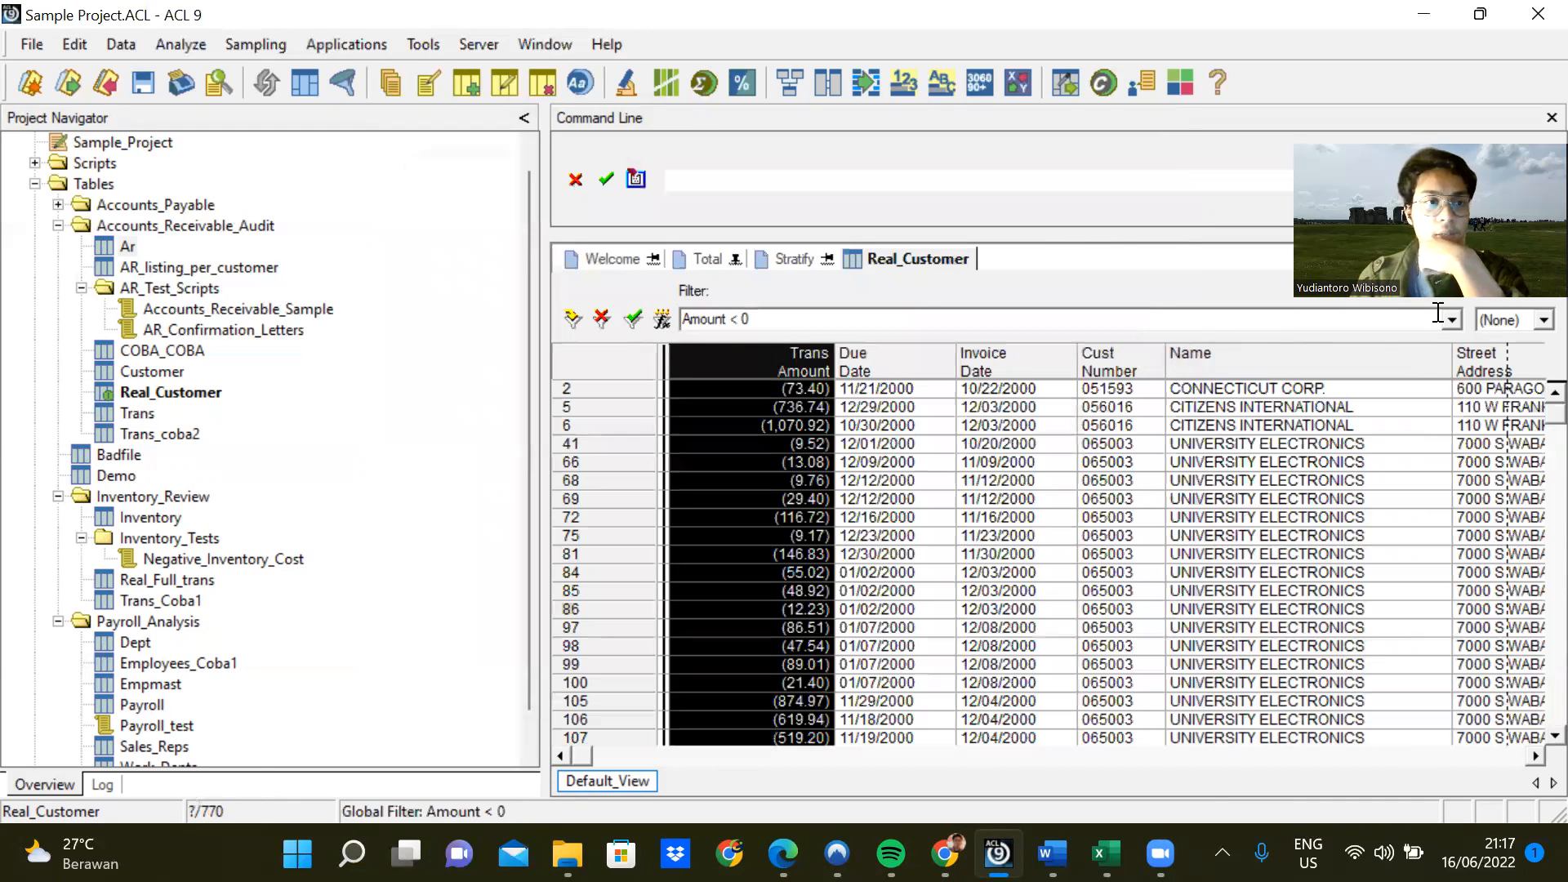
pyautogui.click(204, 41)
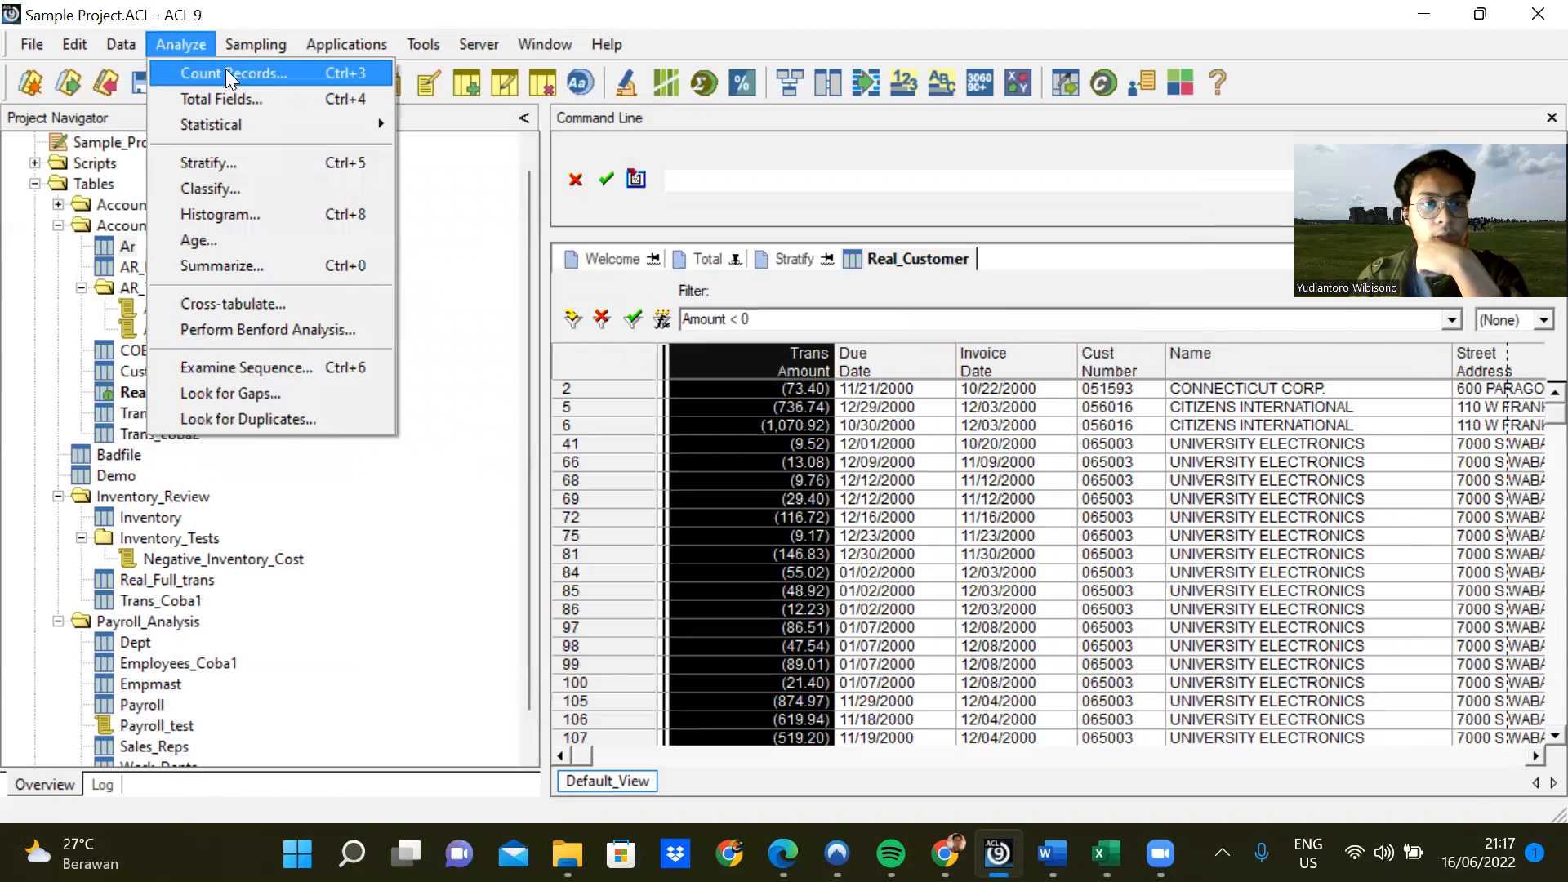
pyautogui.click(227, 70)
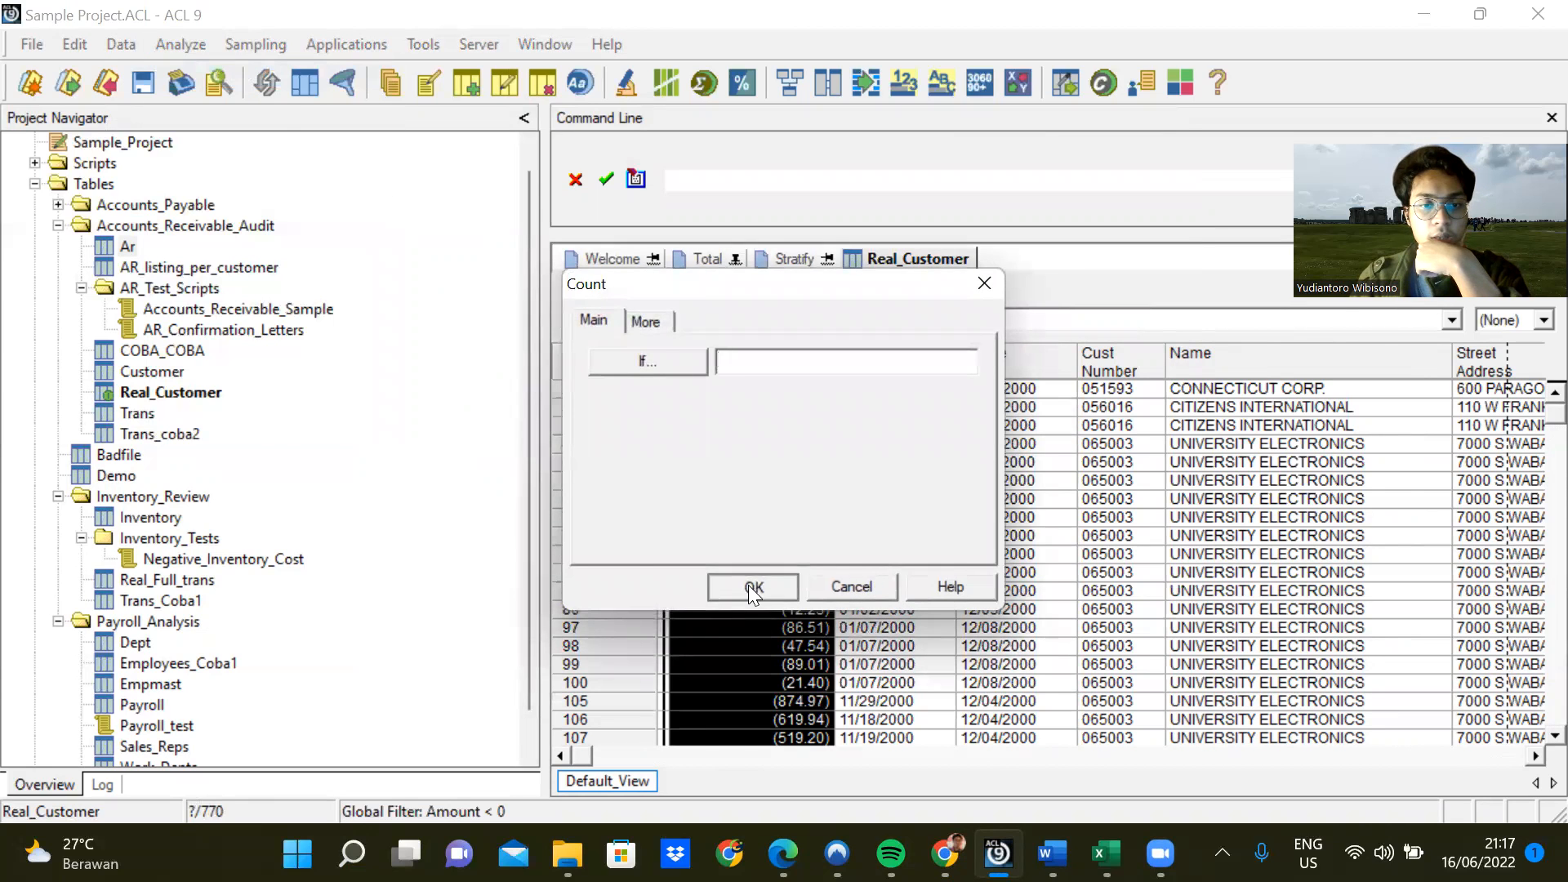
pyautogui.click(748, 585)
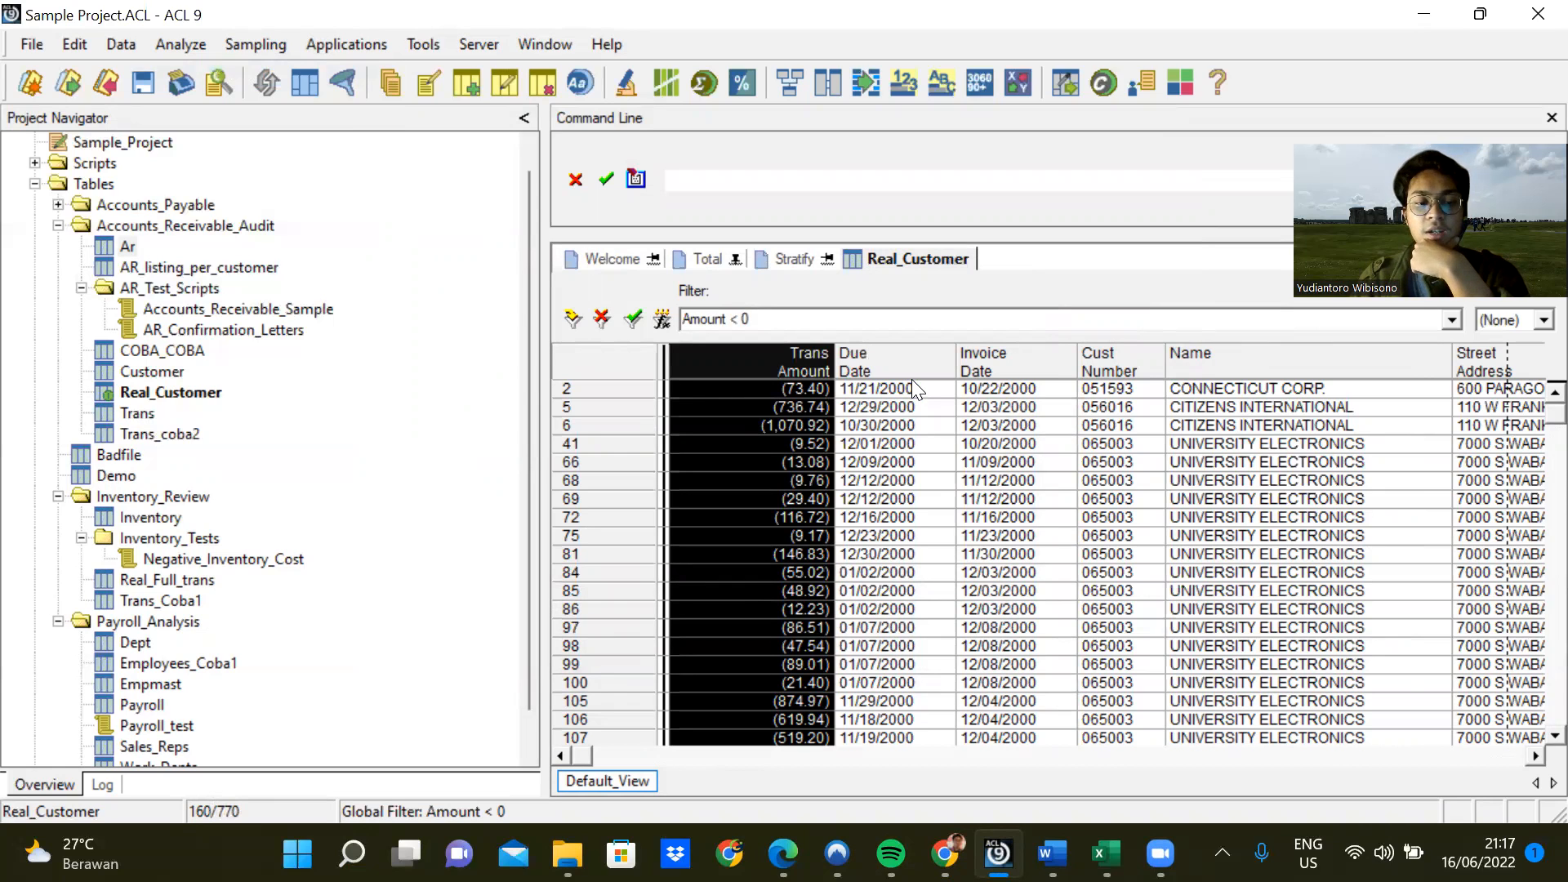
# Look through the filtered Real_Customer records, examining the transaction amounts and the customers they belong to.
pyautogui.moveTo(1531, 413); pyautogui.dragTo(1534, 640)
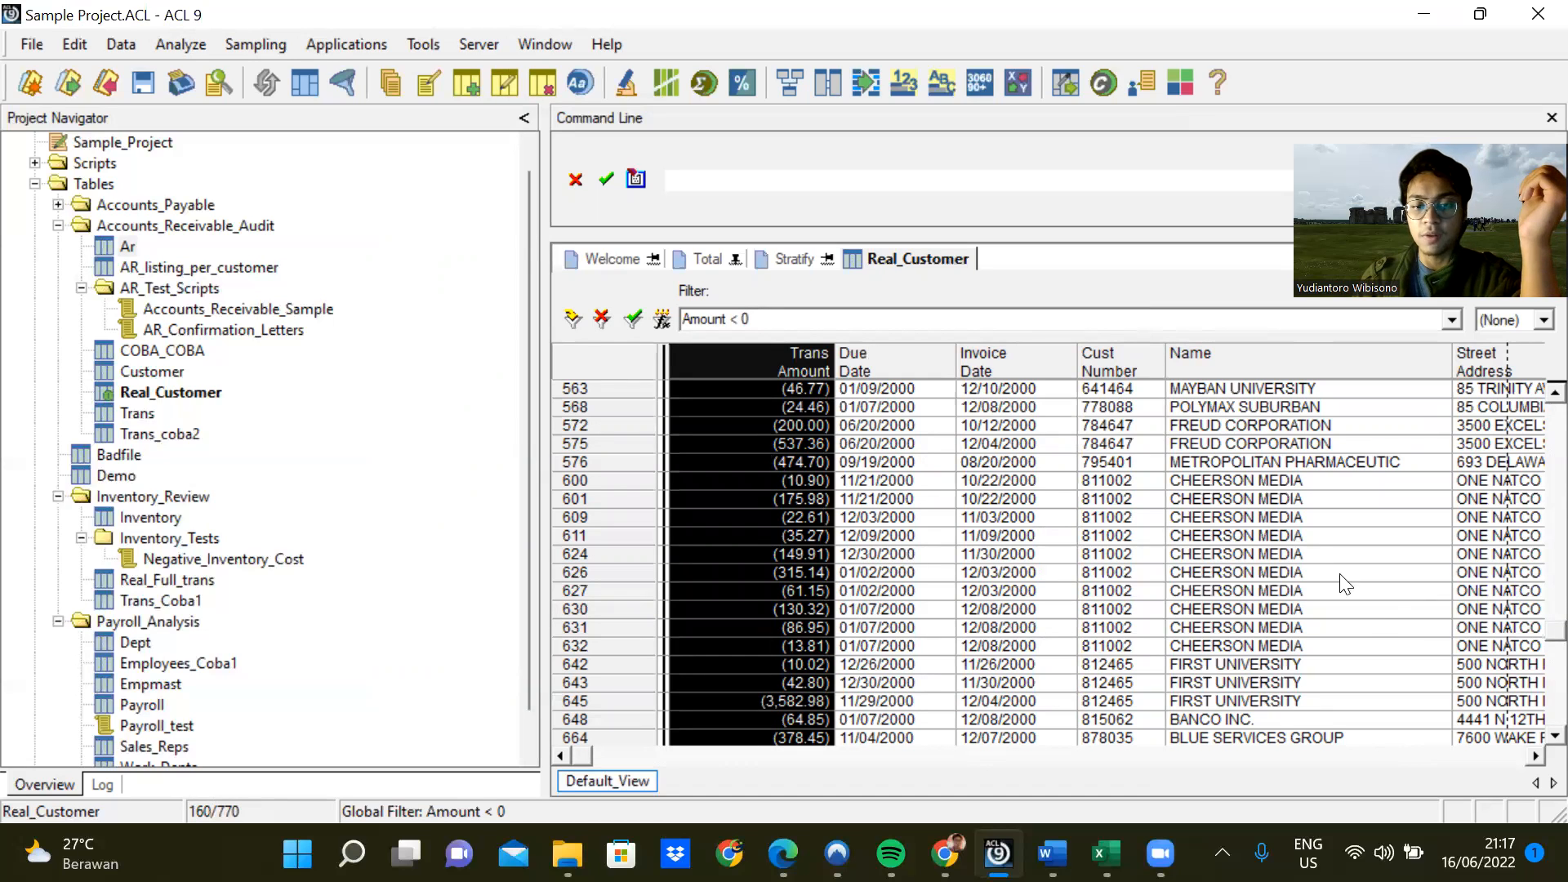
pyautogui.scroll(-3, 1532, 707)
pyautogui.scroll(-5, 1532, 707)
pyautogui.scroll(20, 1535, 571)
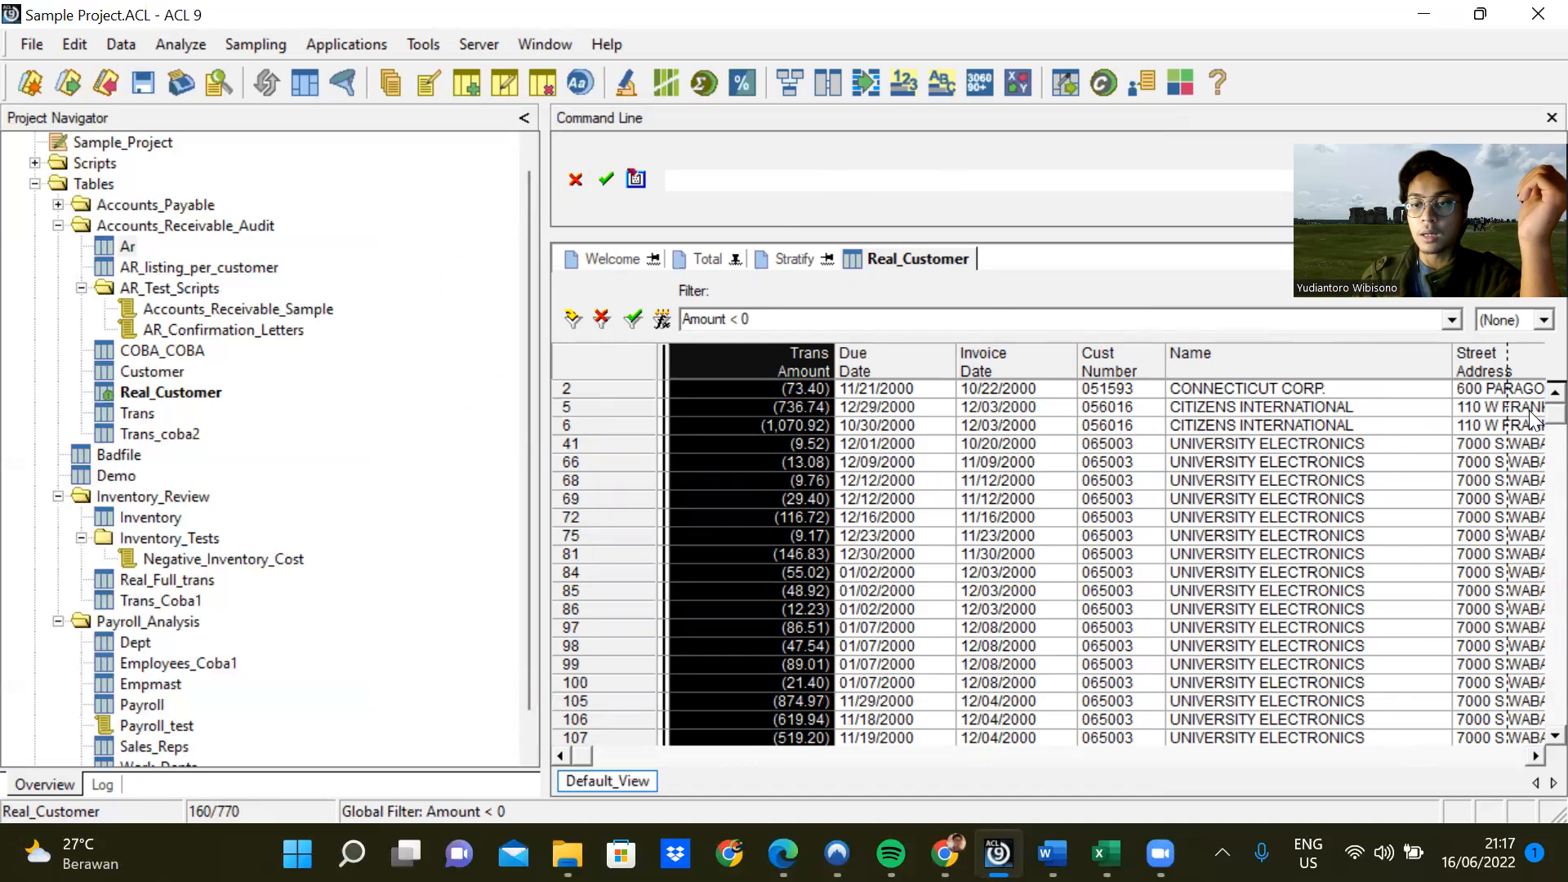
pyautogui.scroll(-5, 1534, 457)
pyautogui.scroll(-15, 1532, 477)
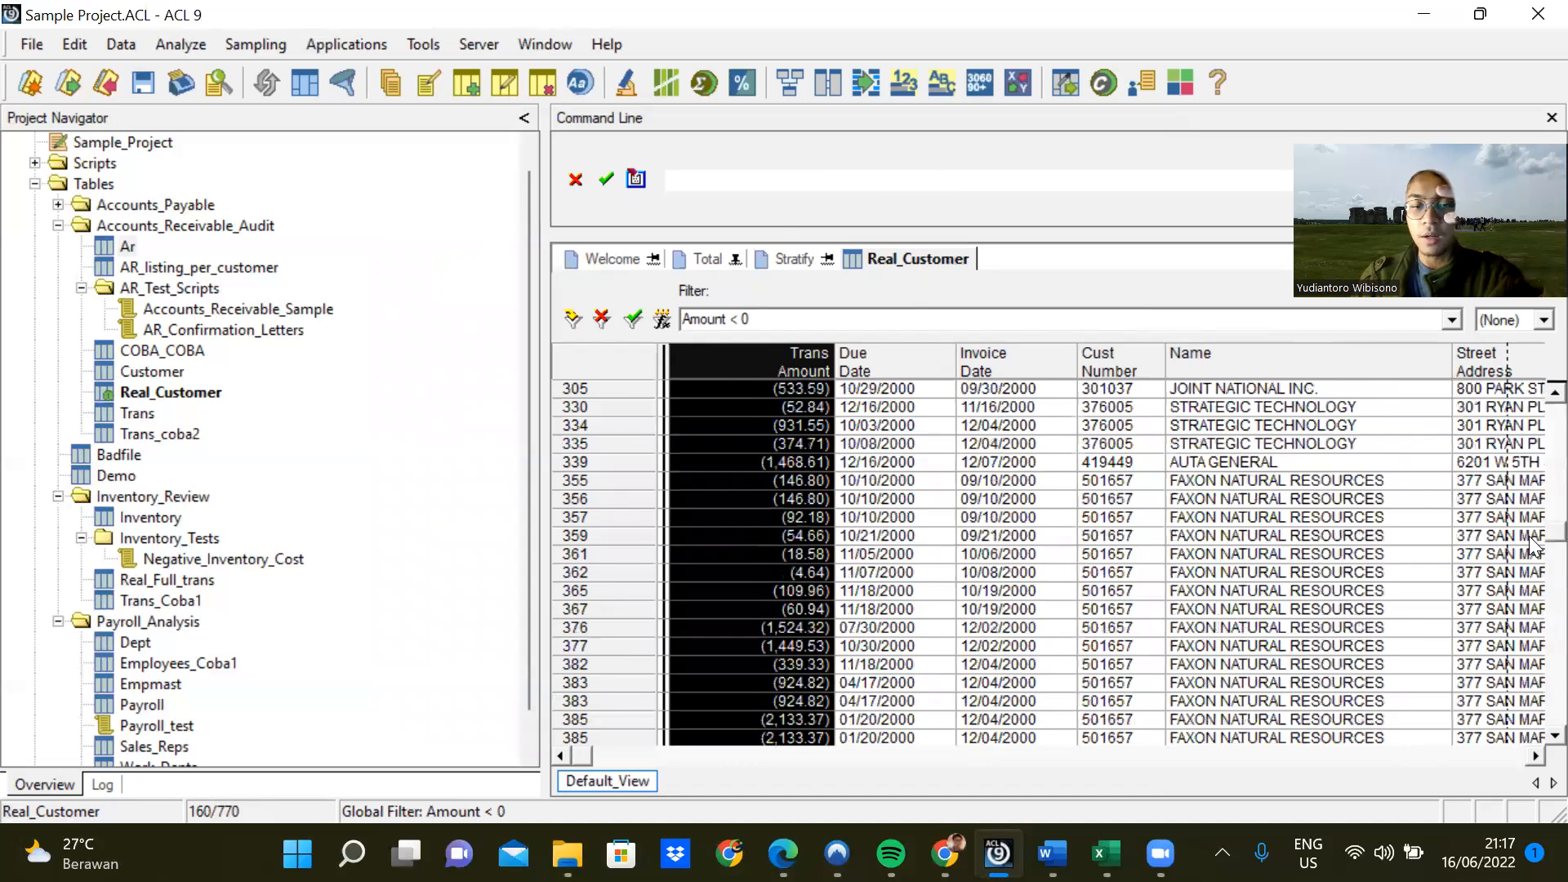
pyautogui.scroll(-18, 1530, 596)
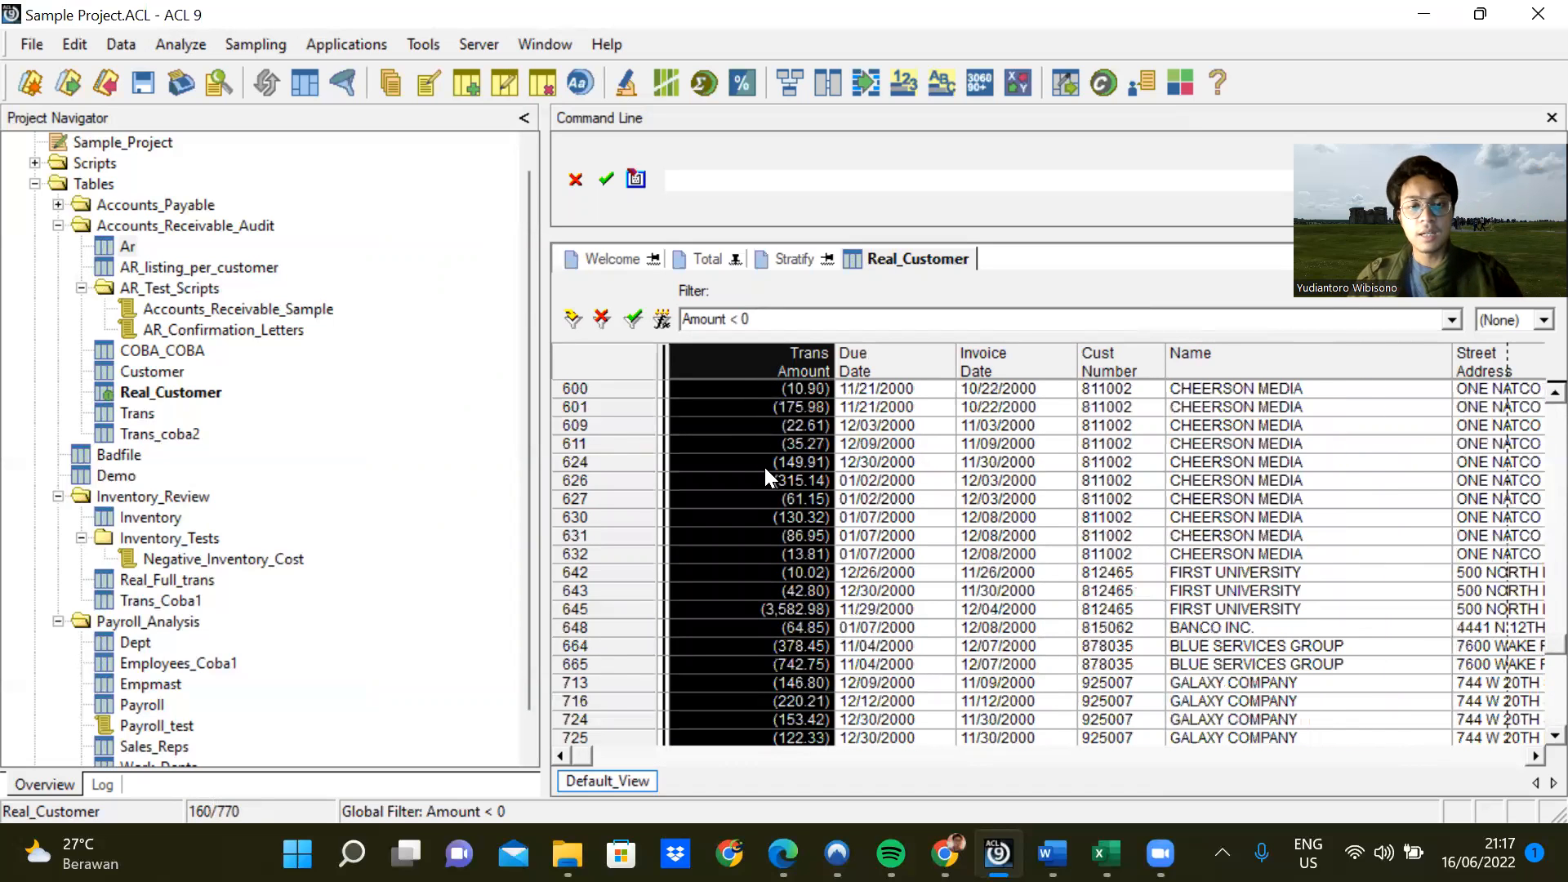
# Switch to the exam document in Chrome and read the first Accounts Payable task about stratifying AP_Trans.
pyautogui.scroll(1, 743, 449)
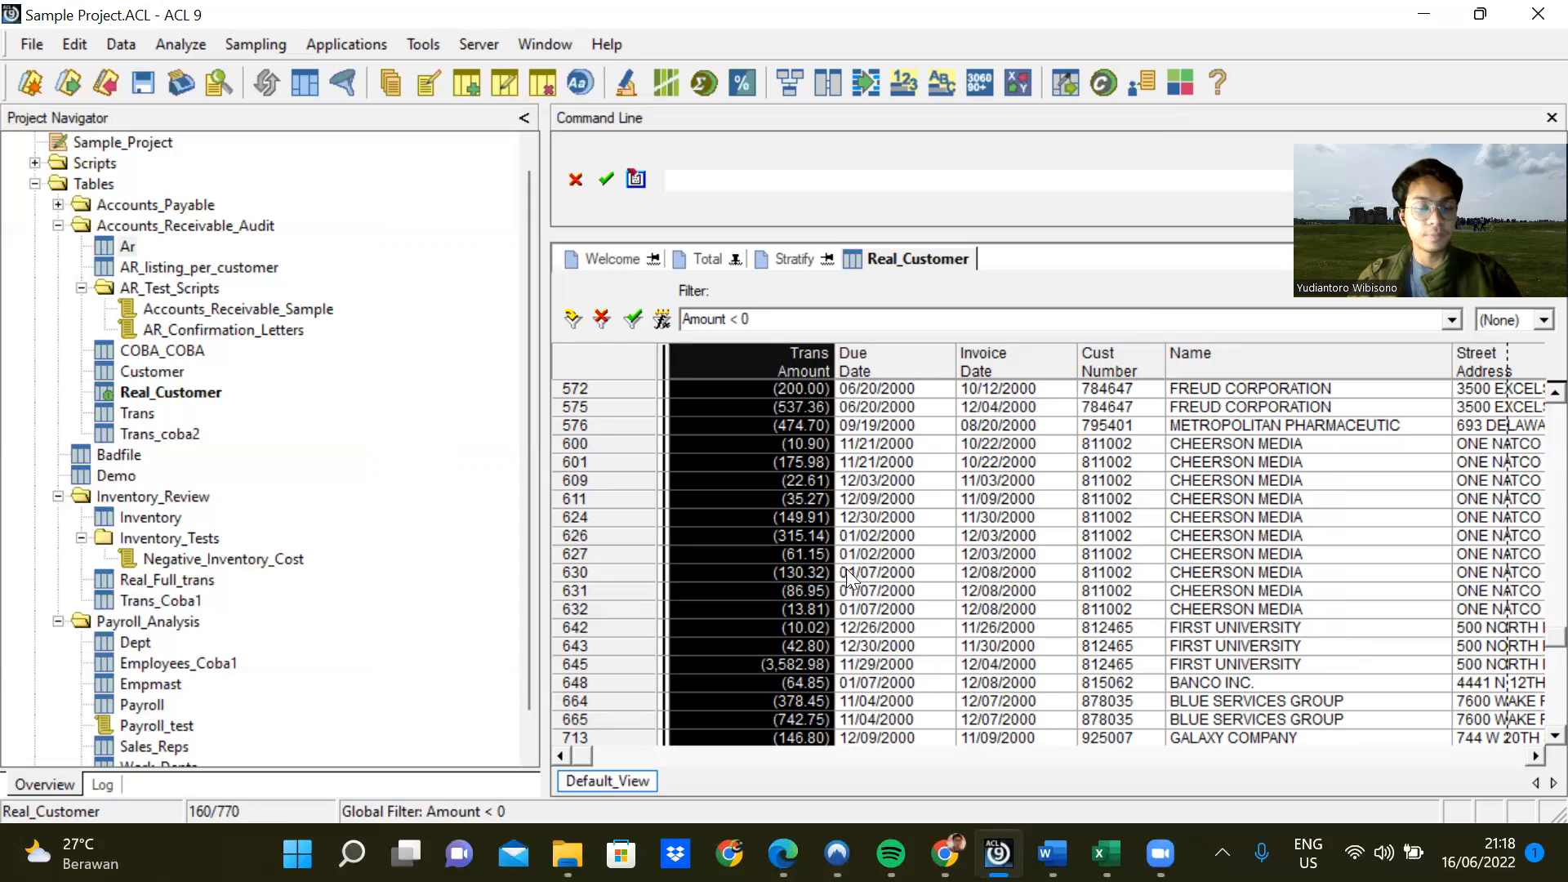
pyautogui.click(945, 854)
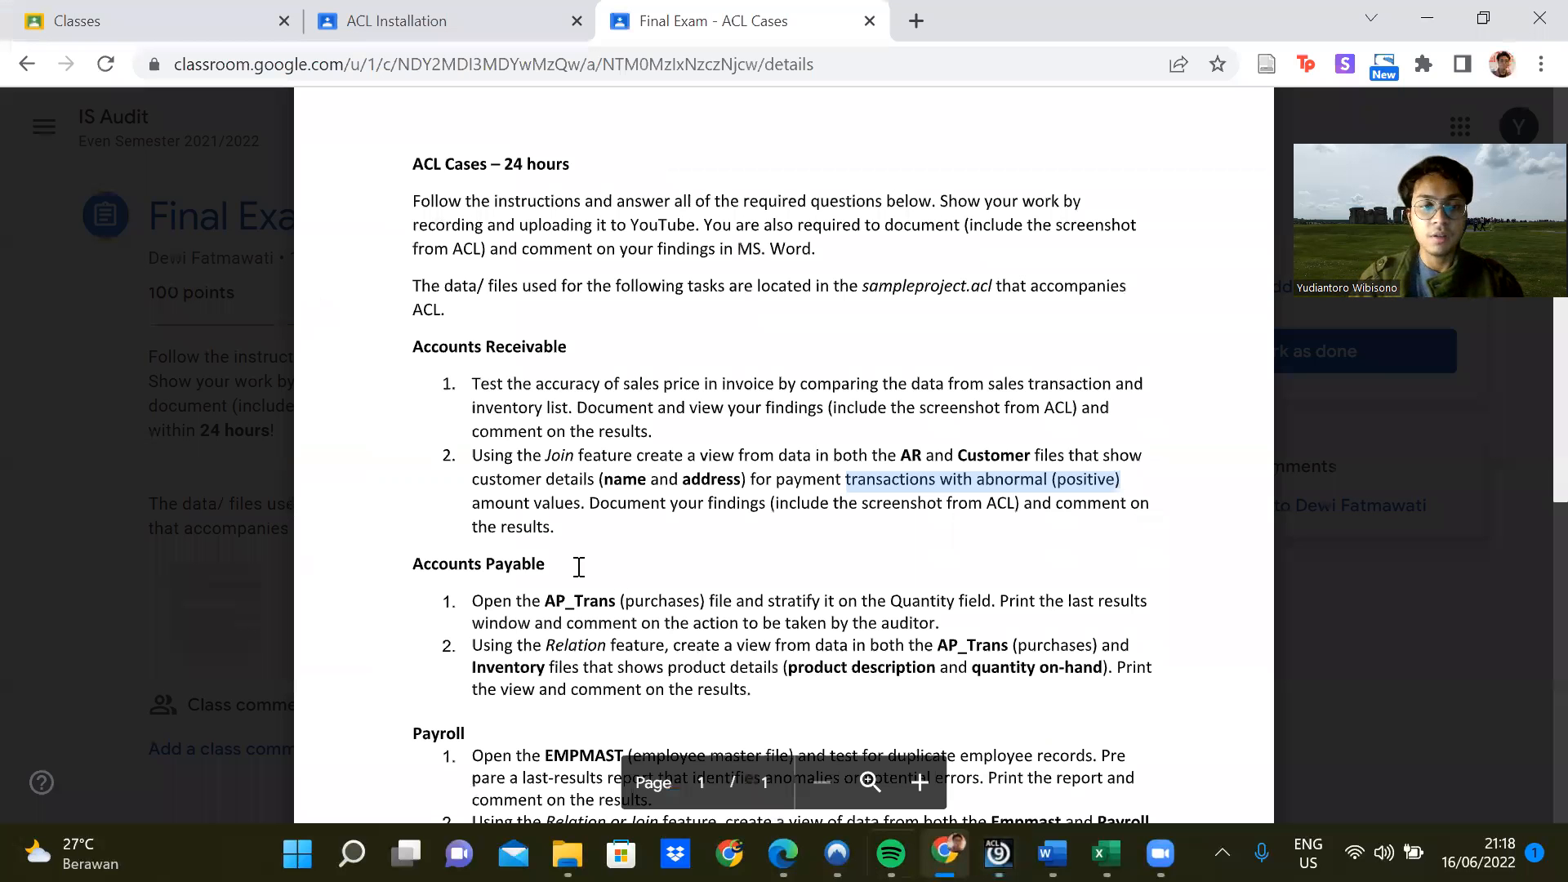
pyautogui.scroll(-3, 585, 562)
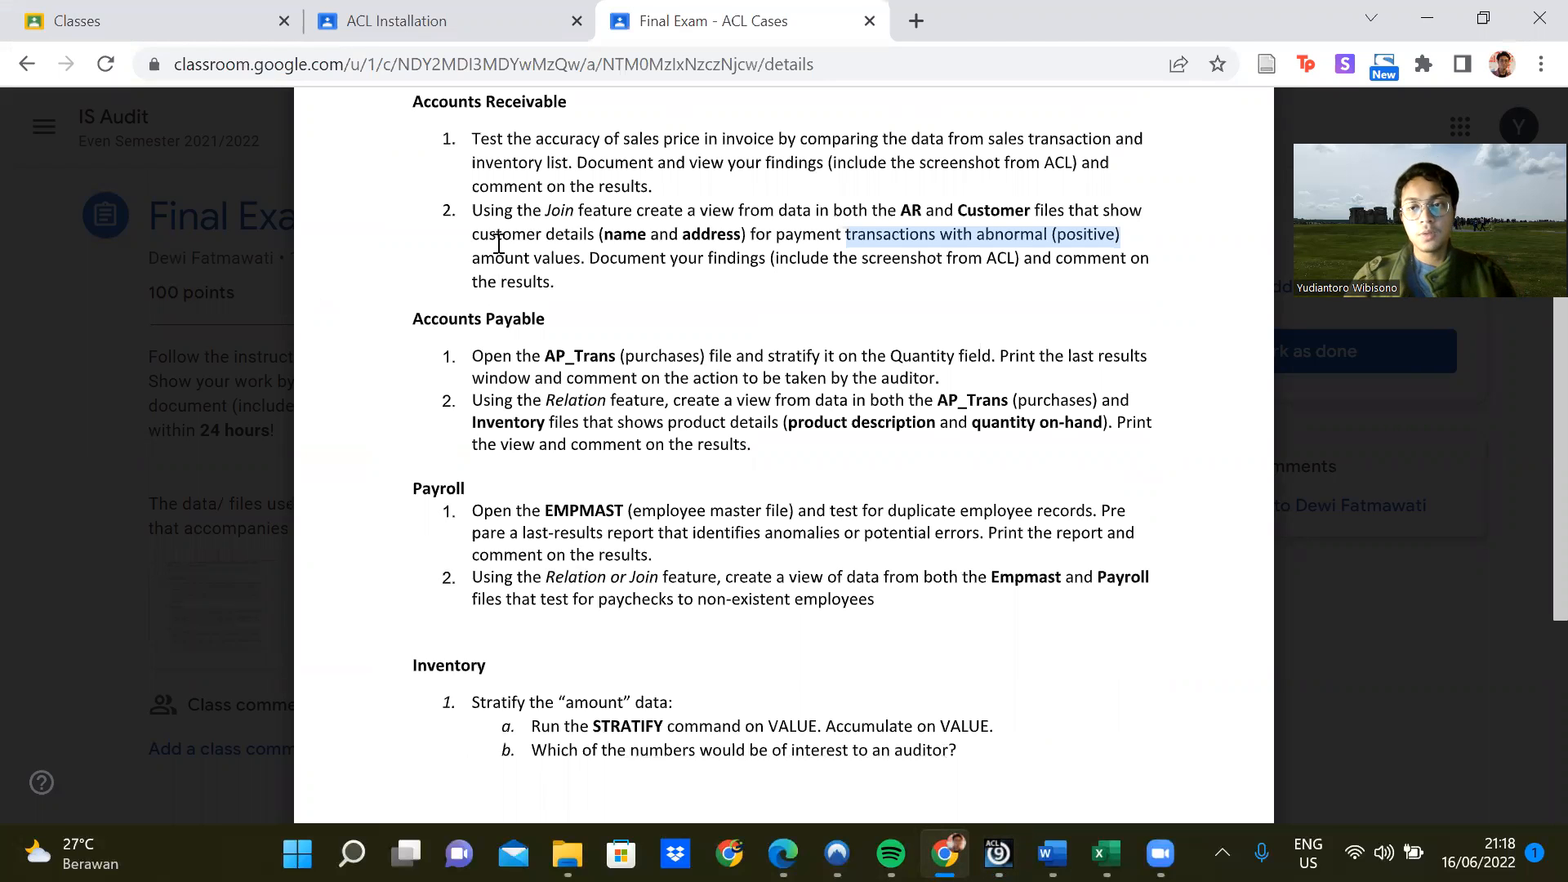
pyautogui.moveTo(480, 357); pyautogui.dragTo(656, 351)
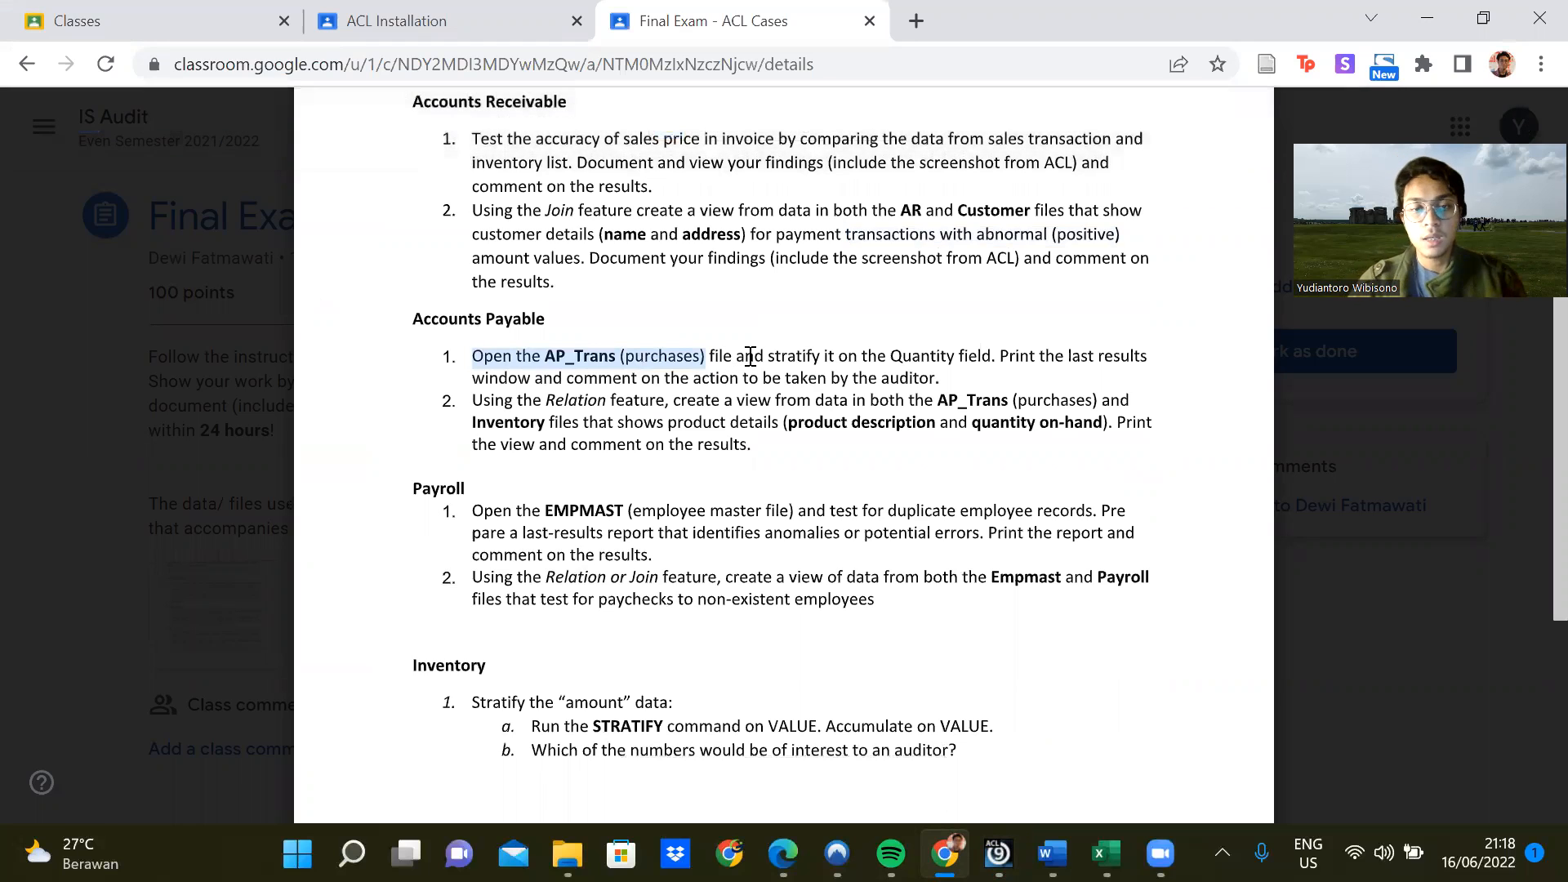
pyautogui.moveTo(770, 357); pyautogui.dragTo(916, 384)
# Return to ACL to open the Ap_Trans table in the Accounts_Payable folder, and recheck the task's field requirement in Chrome.
pyautogui.click(947, 851)
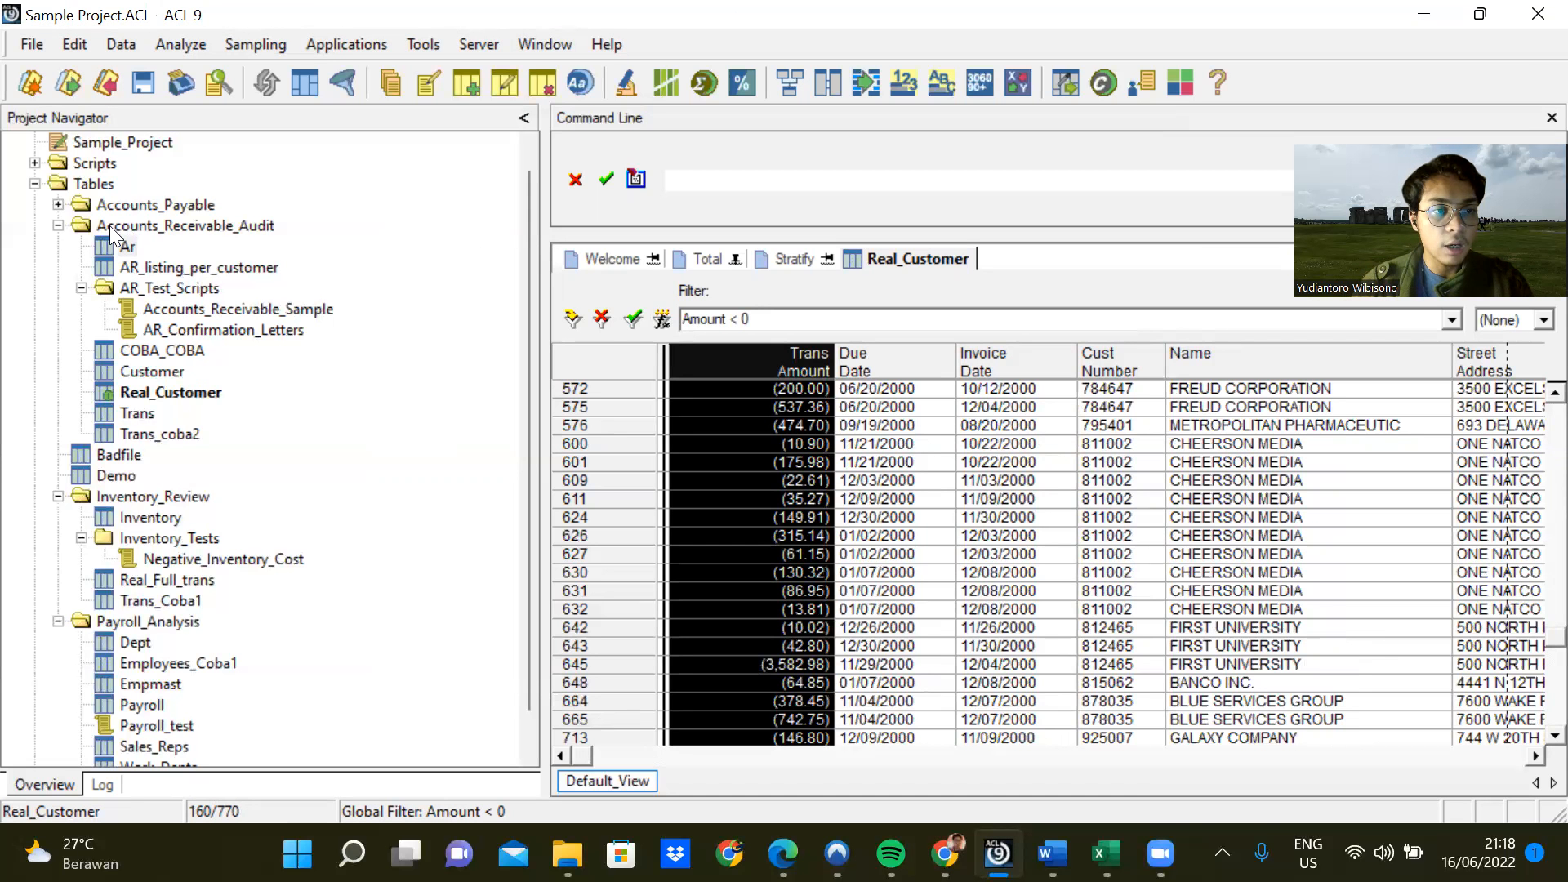
pyautogui.click(58, 204)
pyautogui.doubleClick(156, 227)
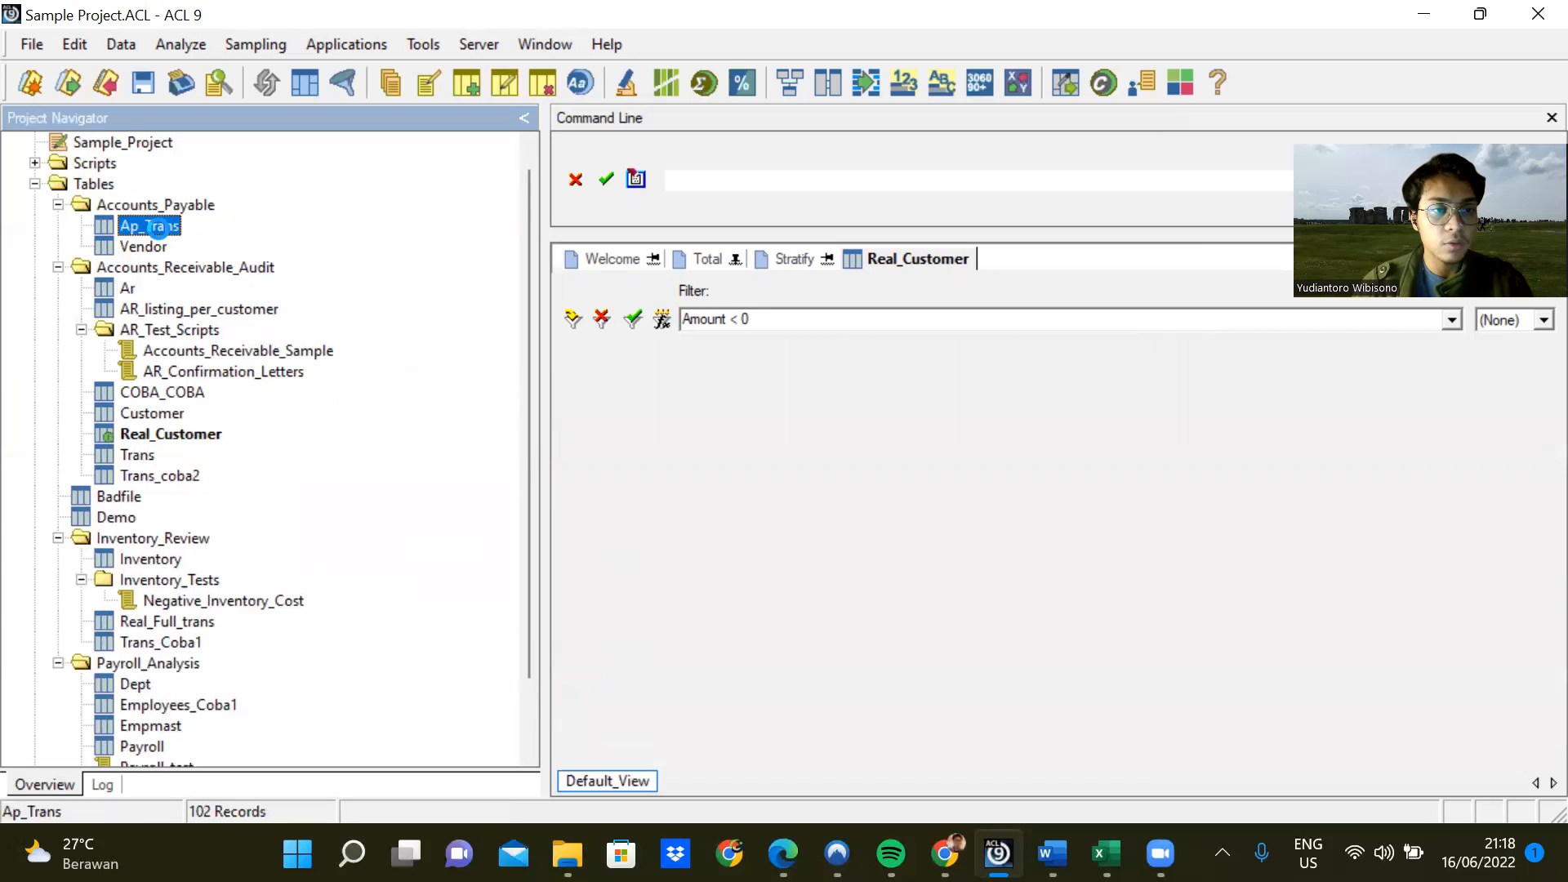
pyautogui.click(945, 854)
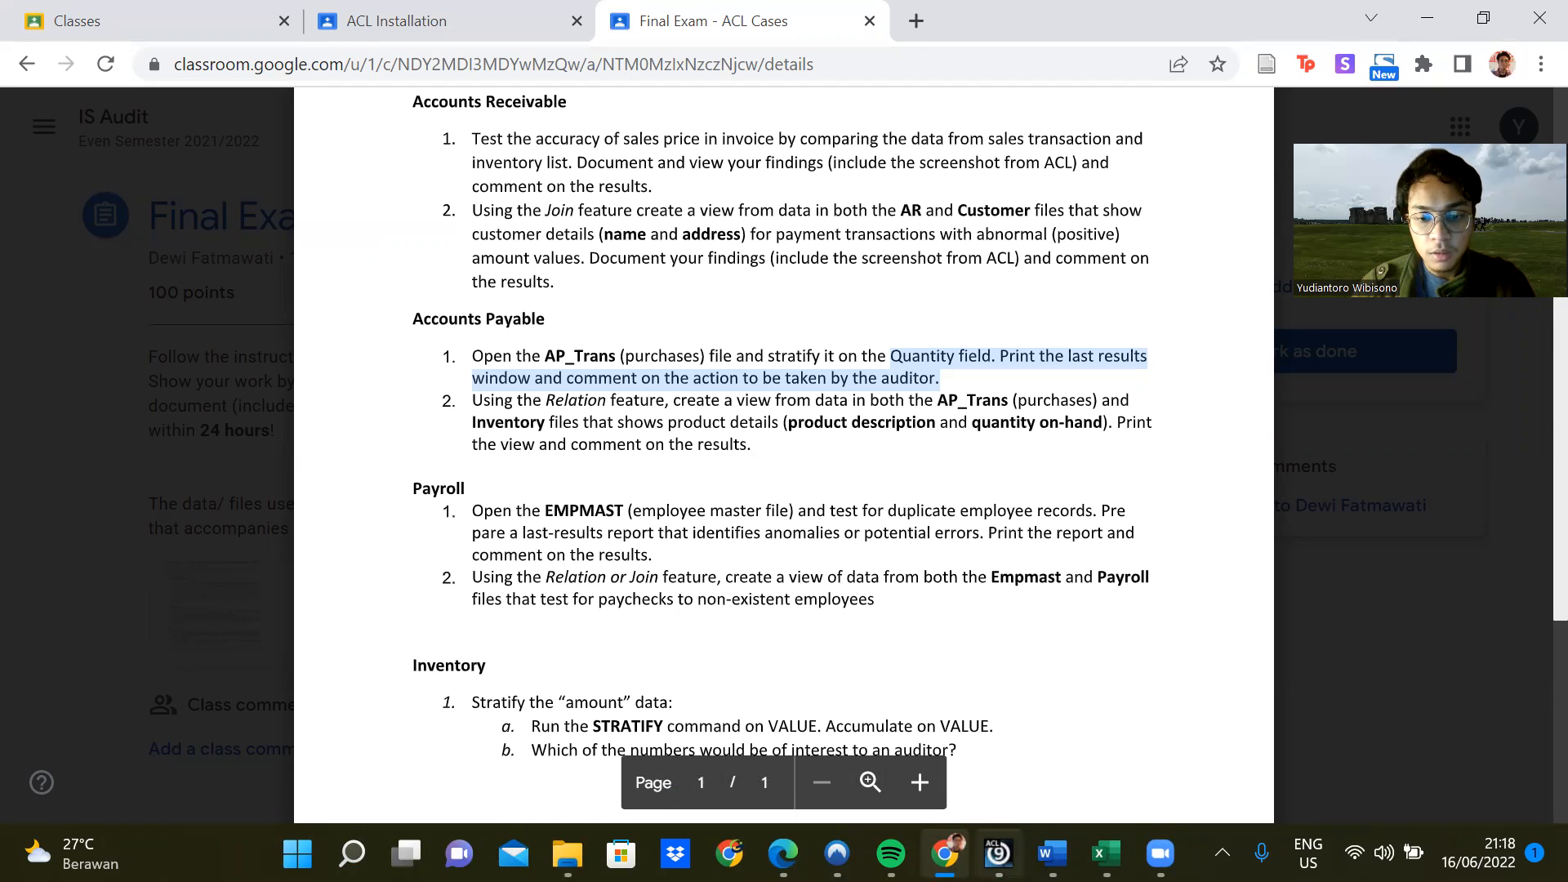
pyautogui.click(944, 854)
pyautogui.click(164, 44)
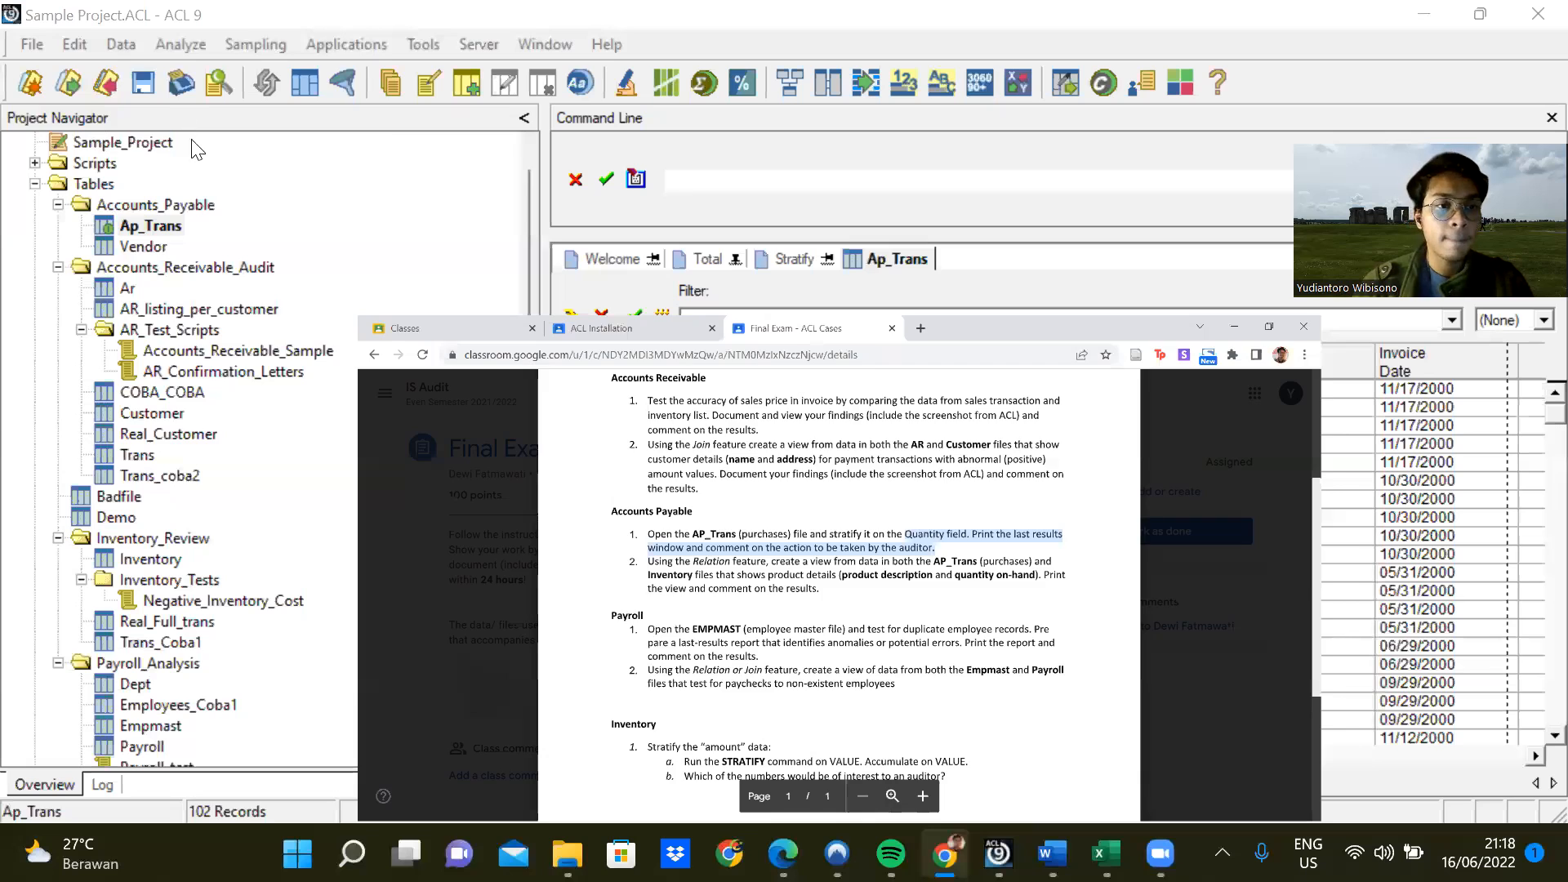
pyautogui.click(200, 161)
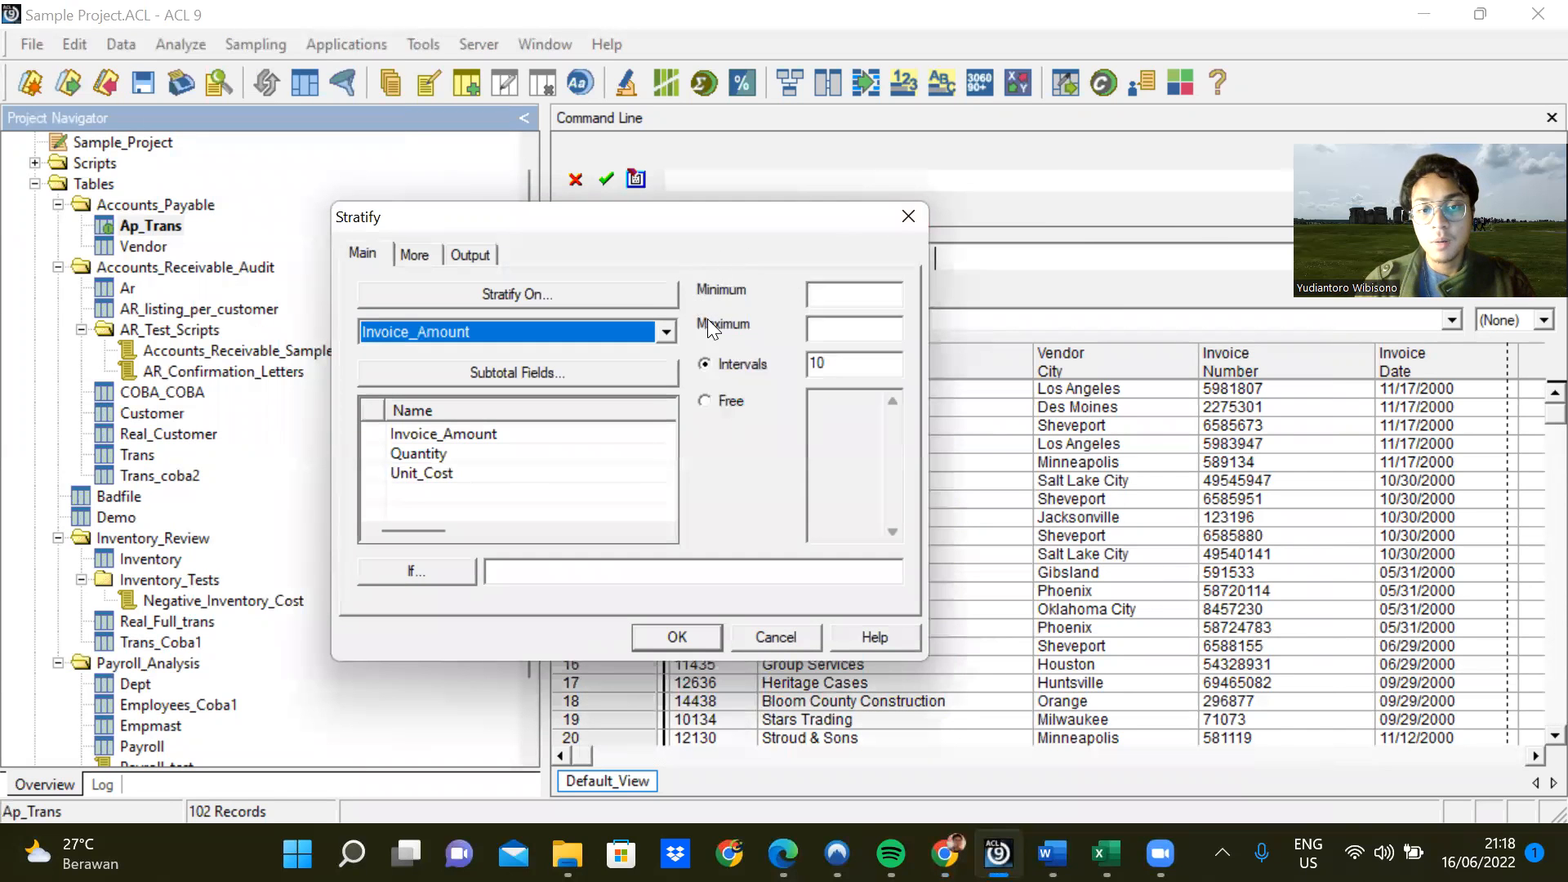
pyautogui.click(909, 216)
# Reread the stratify task in Chrome and sort the Ap_Trans view by Quantity, first in descending and finally in ascending order.
pyautogui.click(945, 853)
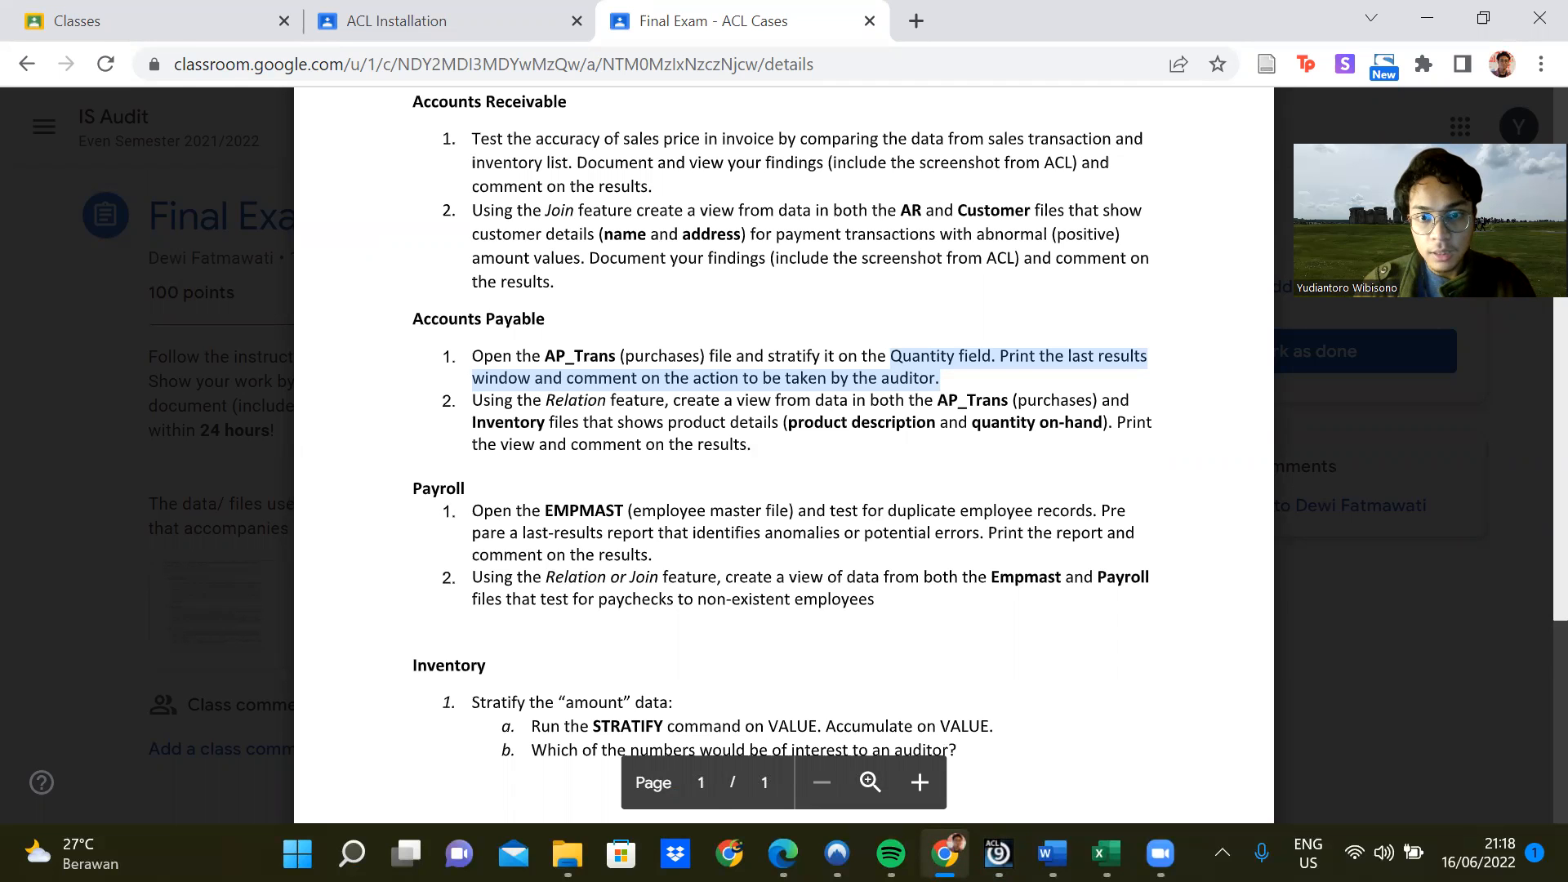
pyautogui.click(945, 854)
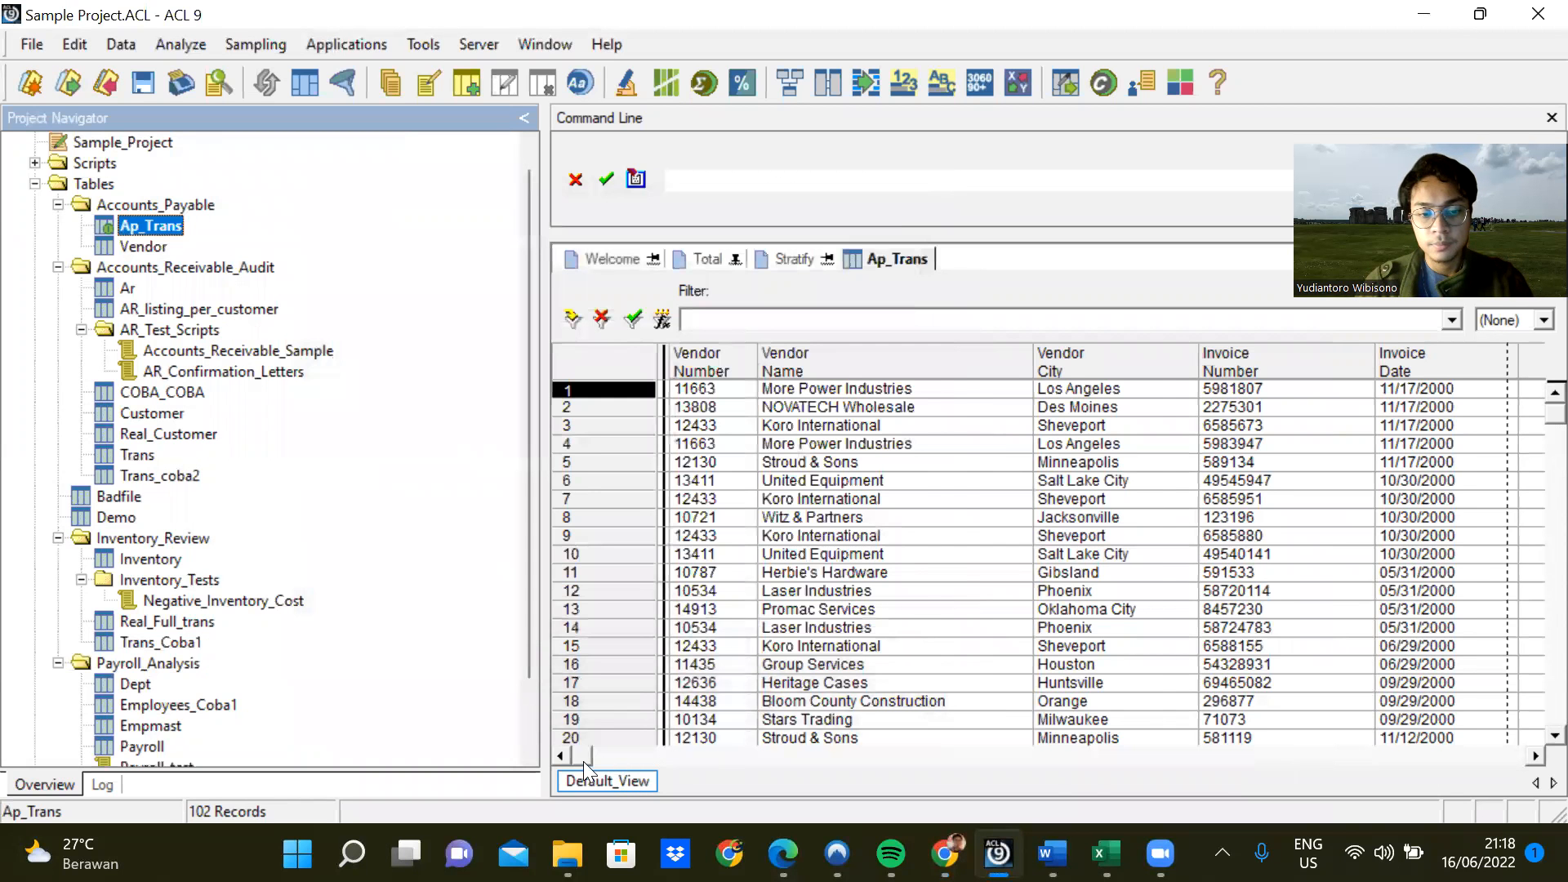
pyautogui.moveTo(583, 761); pyautogui.dragTo(1086, 764)
pyautogui.hscroll(5, 1437, 719)
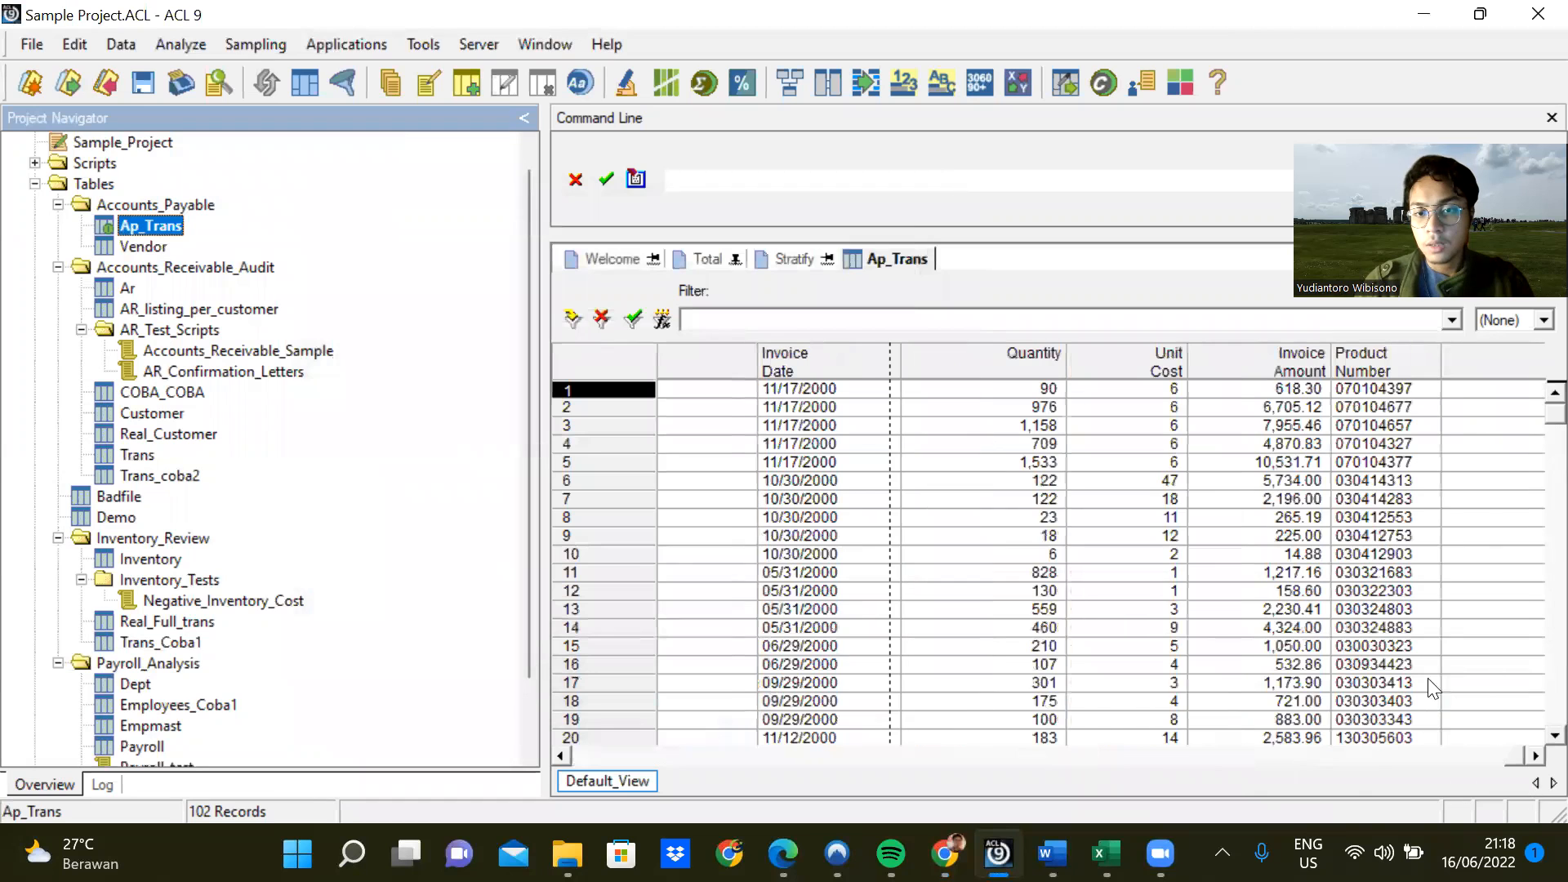
pyautogui.click(990, 362)
pyautogui.rightClick(991, 363)
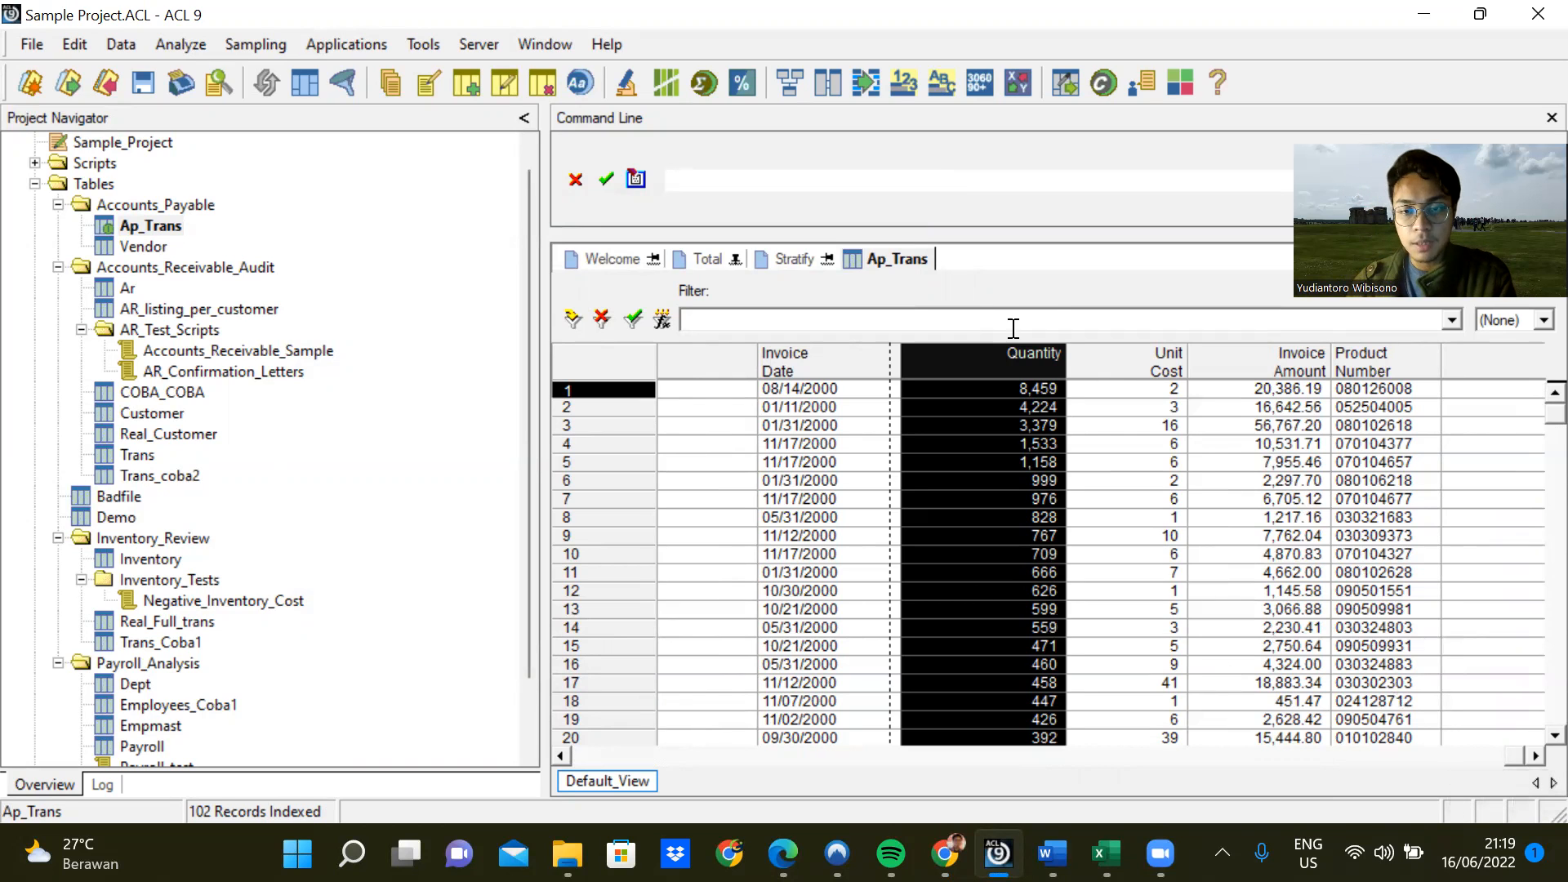
pyautogui.rightClick(994, 351)
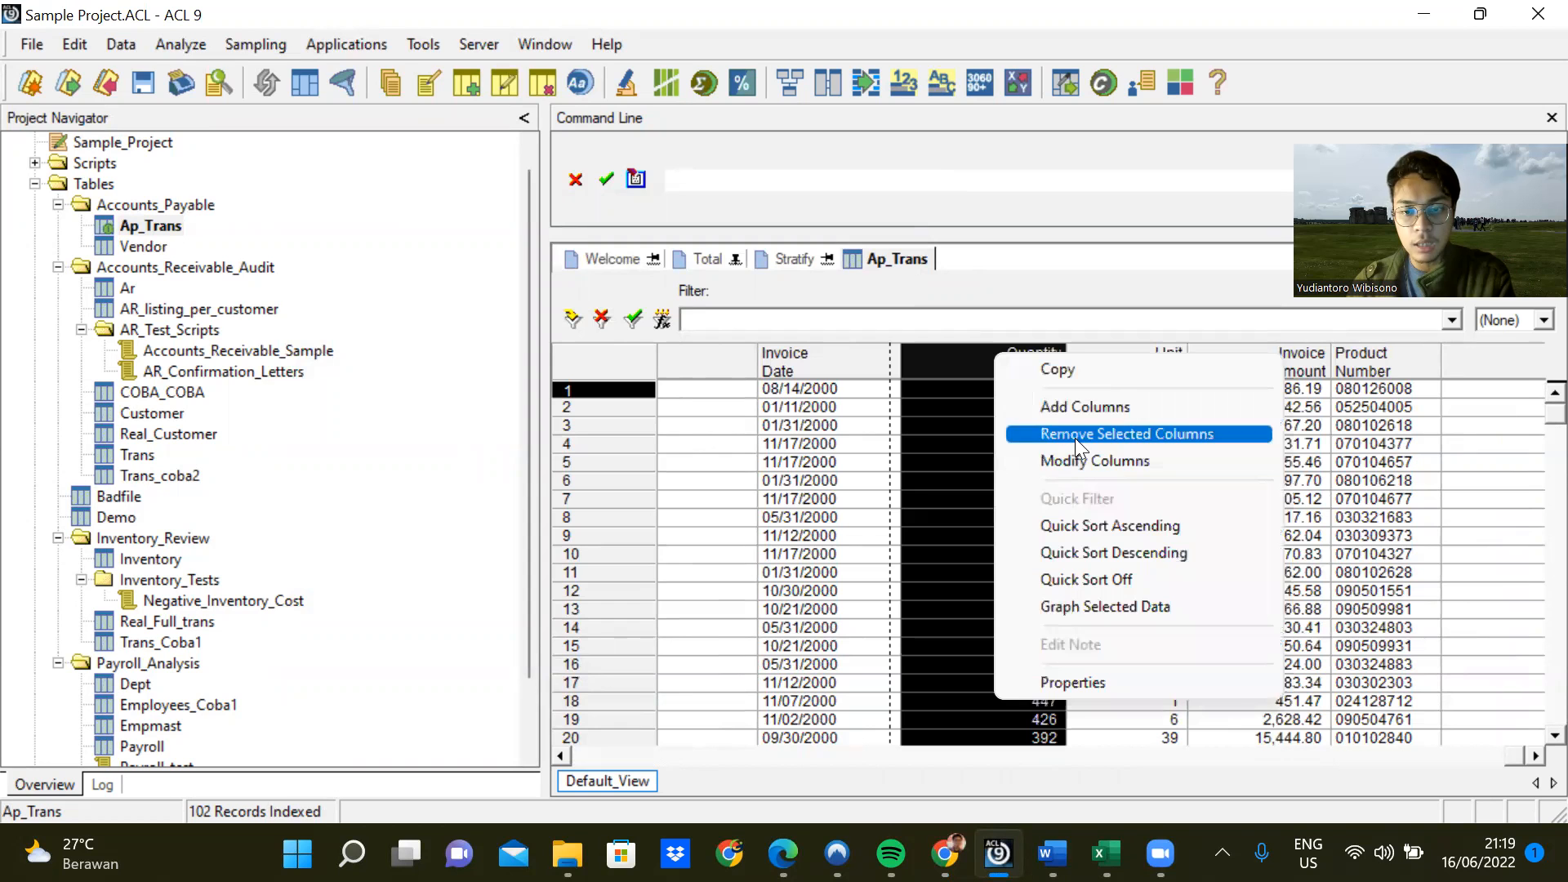
pyautogui.click(1094, 554)
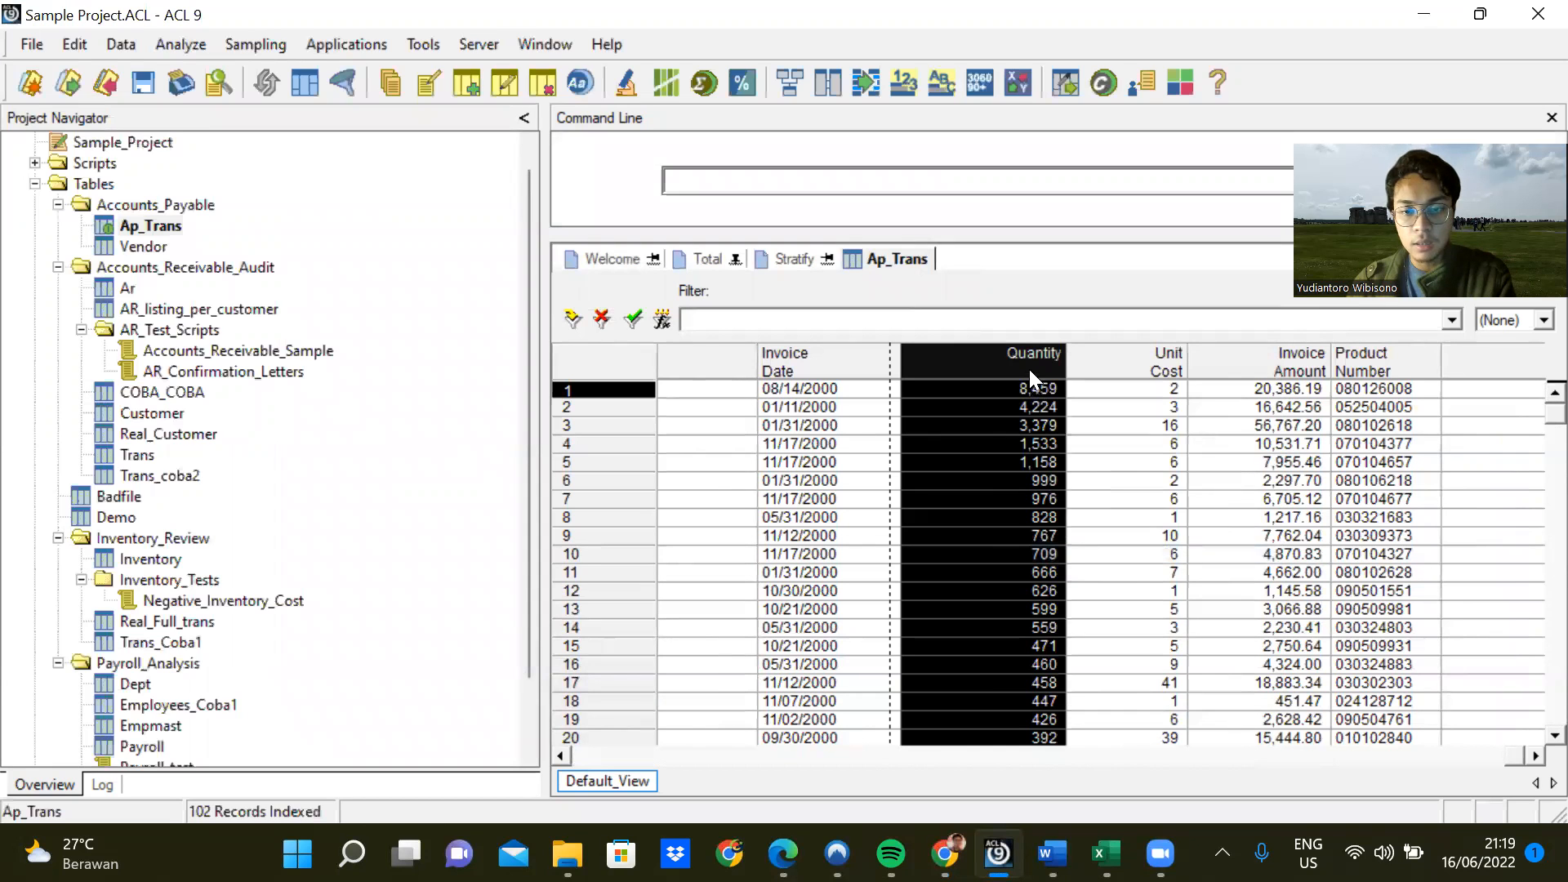
pyautogui.rightClick(1031, 368)
pyautogui.click(1131, 536)
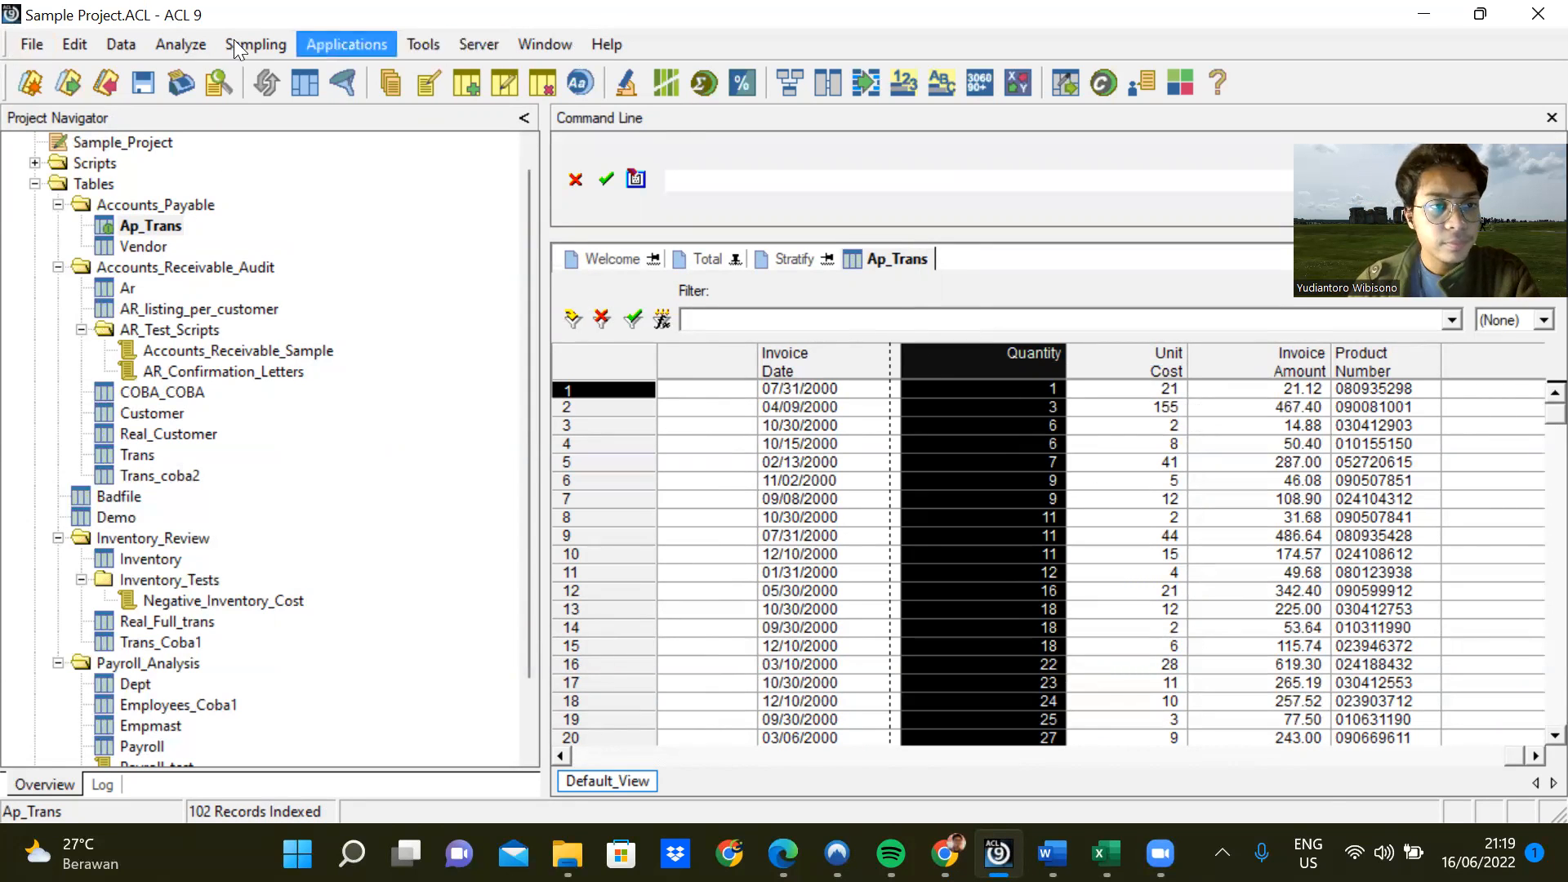
# Set up a Stratify analysis of Ap_Trans on the Quantity field with minimum 1 and maximum 8459.
pyautogui.click(204, 44)
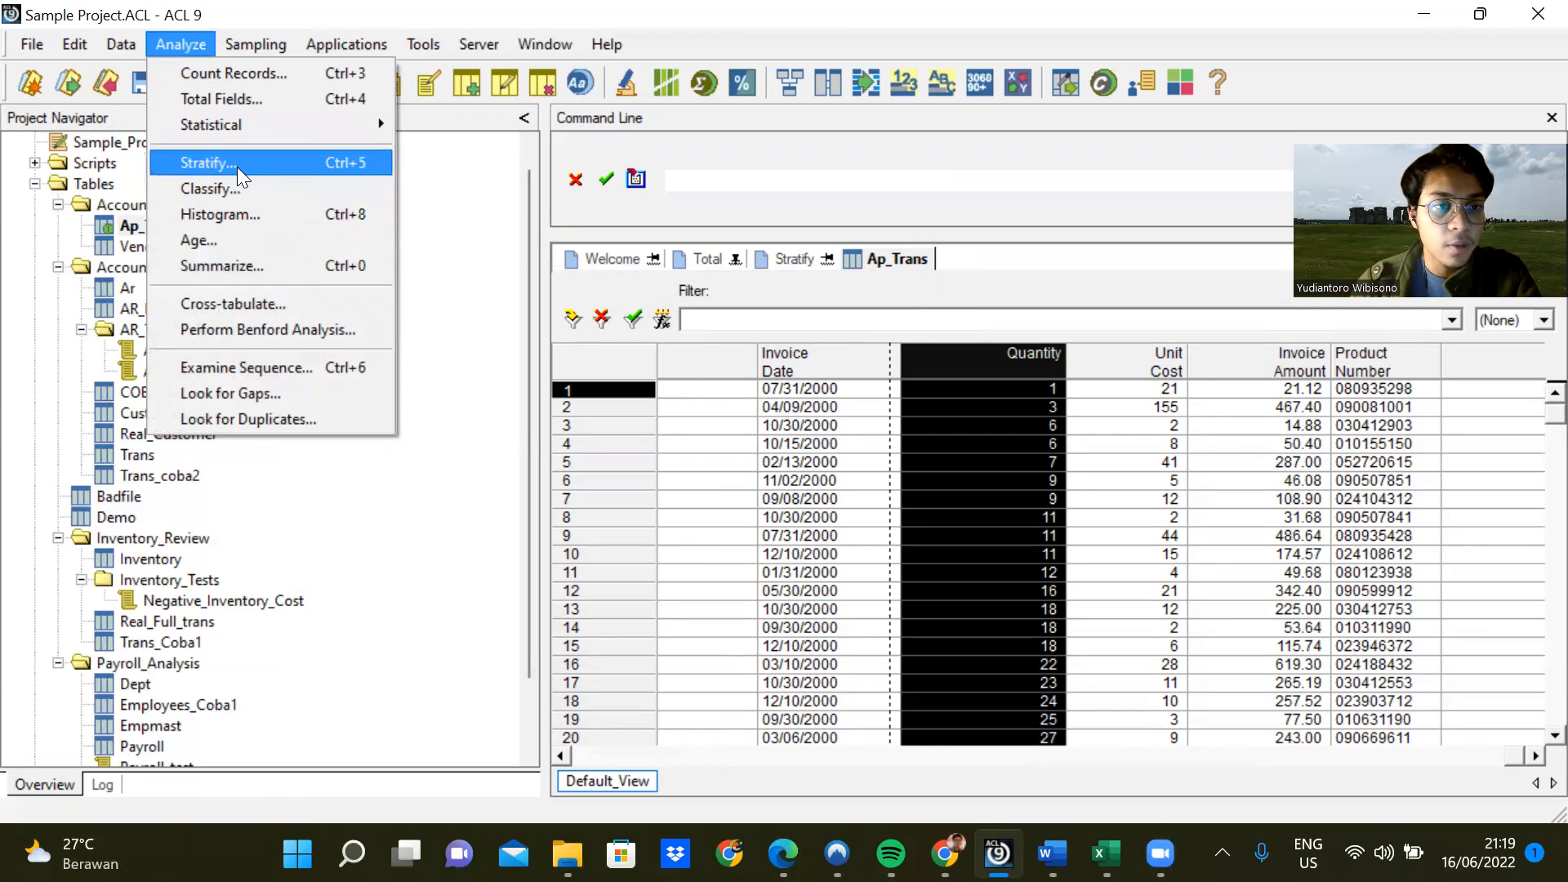
pyautogui.click(237, 167)
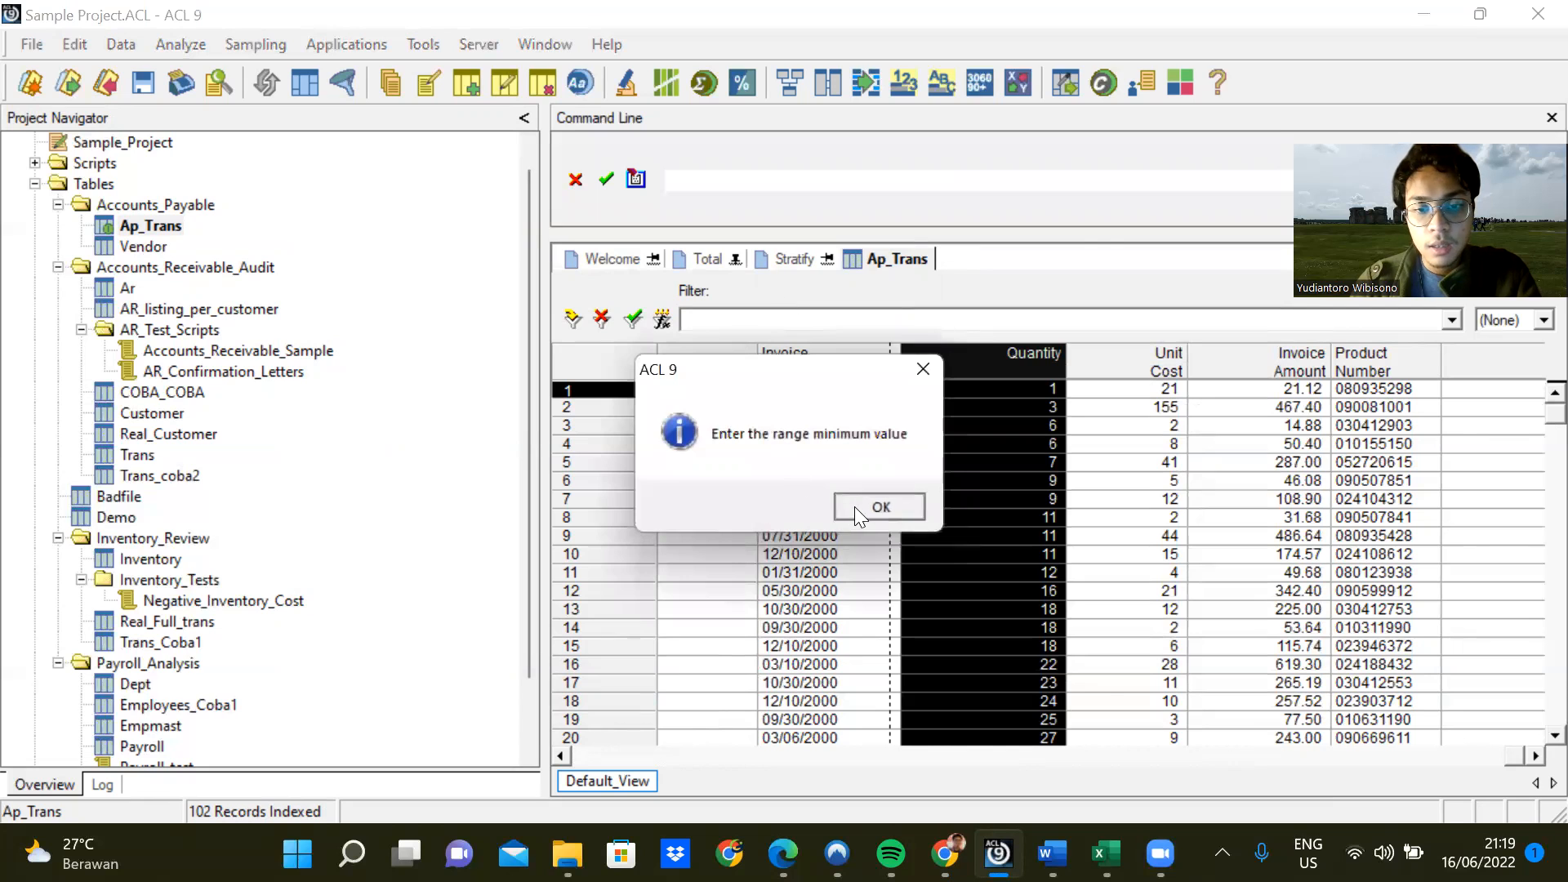
pyautogui.click(854, 507)
pyautogui.write('1')
pyautogui.click(1000, 346)
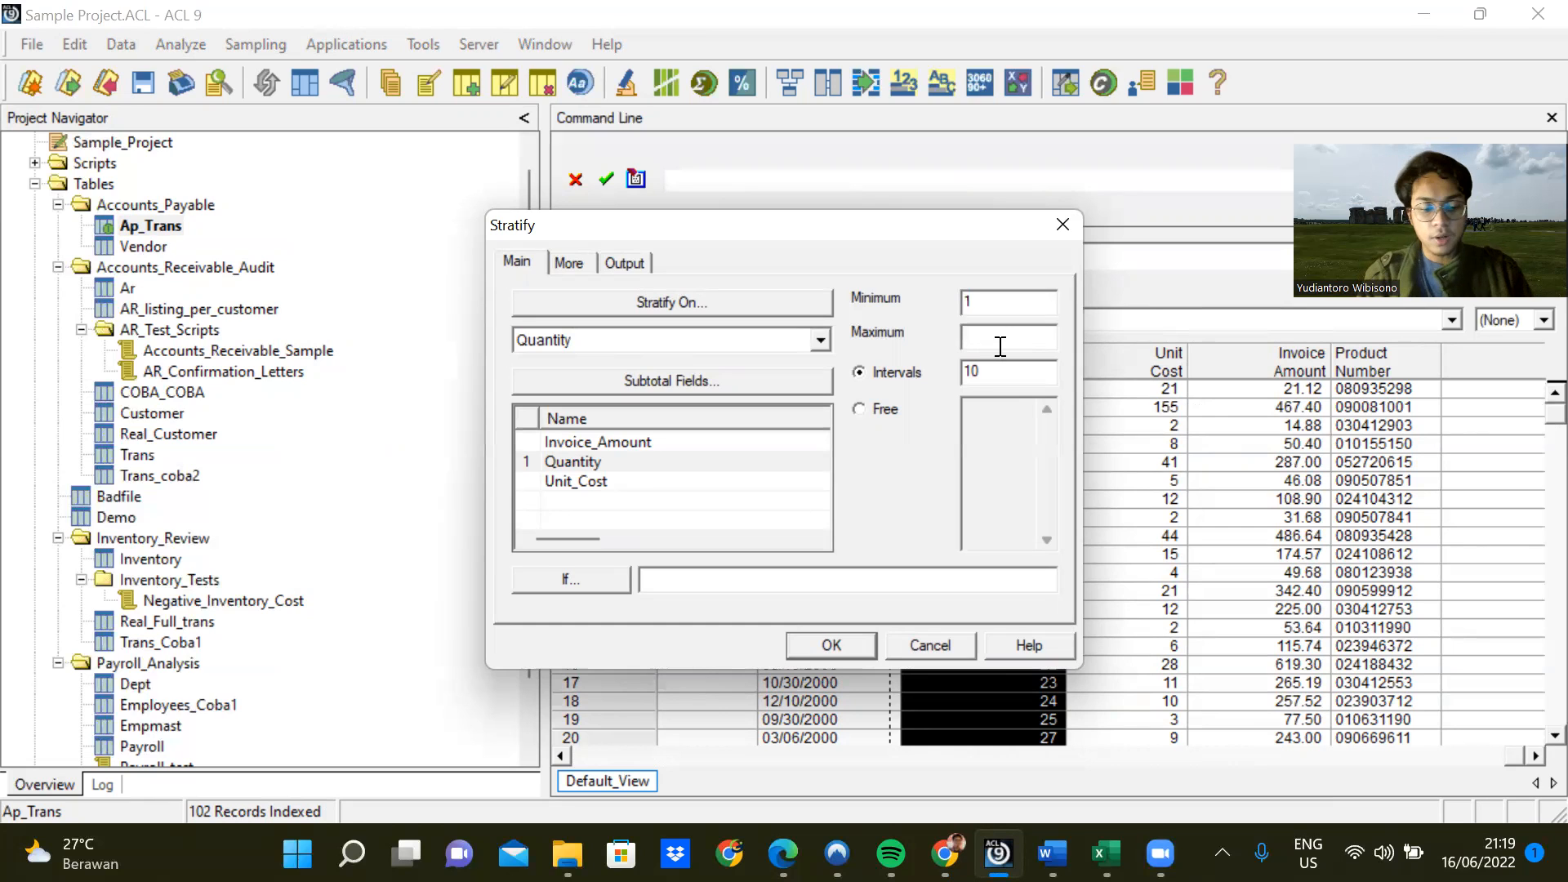
pyautogui.write('8459')
# Confirm Quantity as the stratify field, re-enter minimum 1 and maximum 8459, and run Stratify with 10 intervals.
pyautogui.click(720, 296)
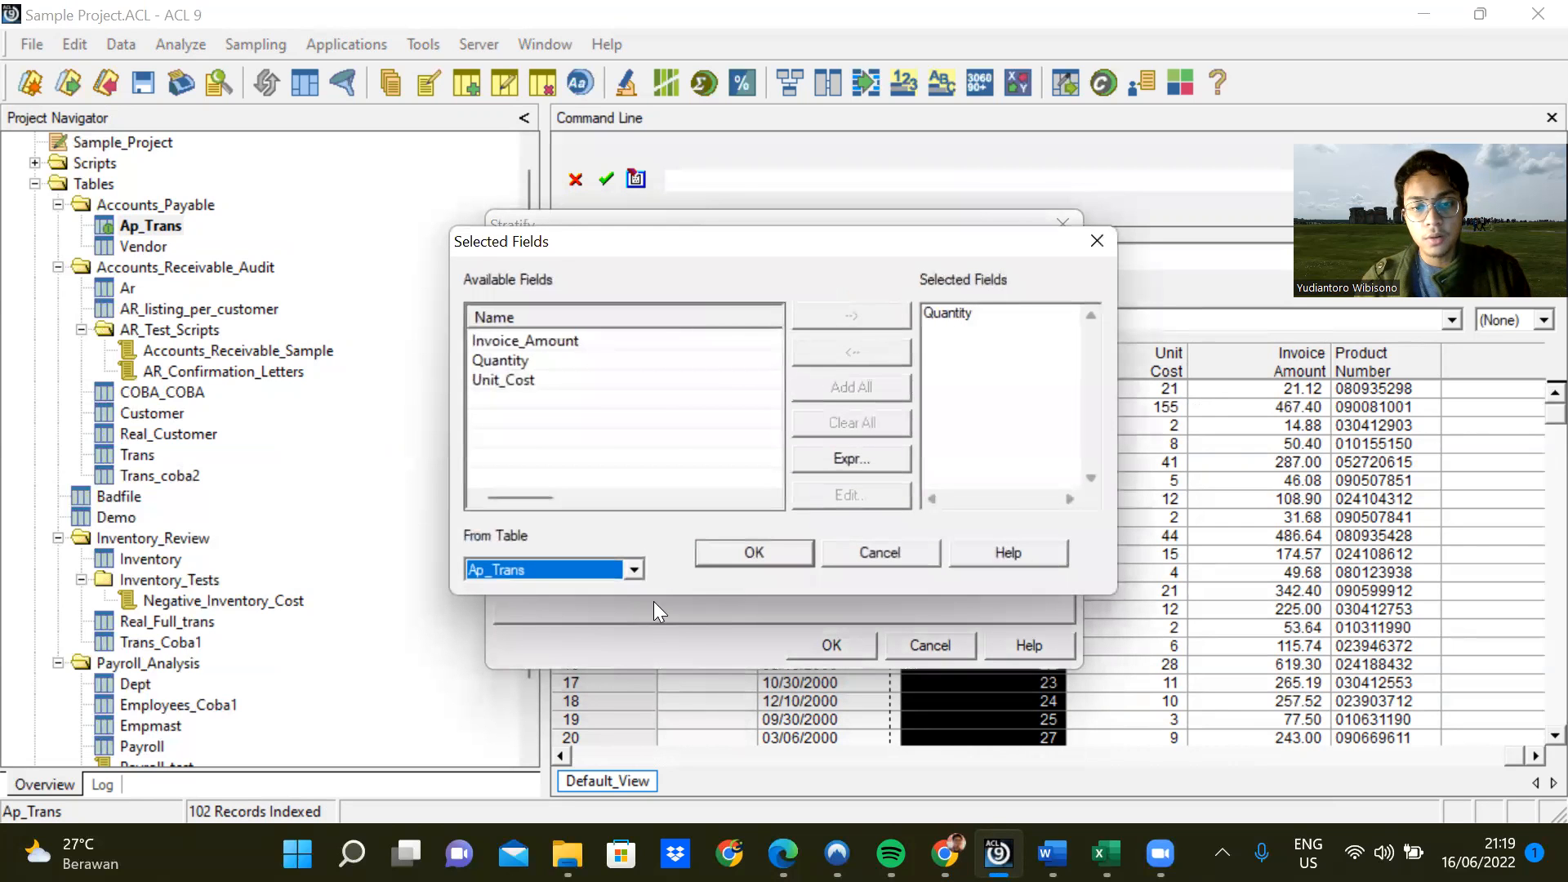
pyautogui.click(722, 557)
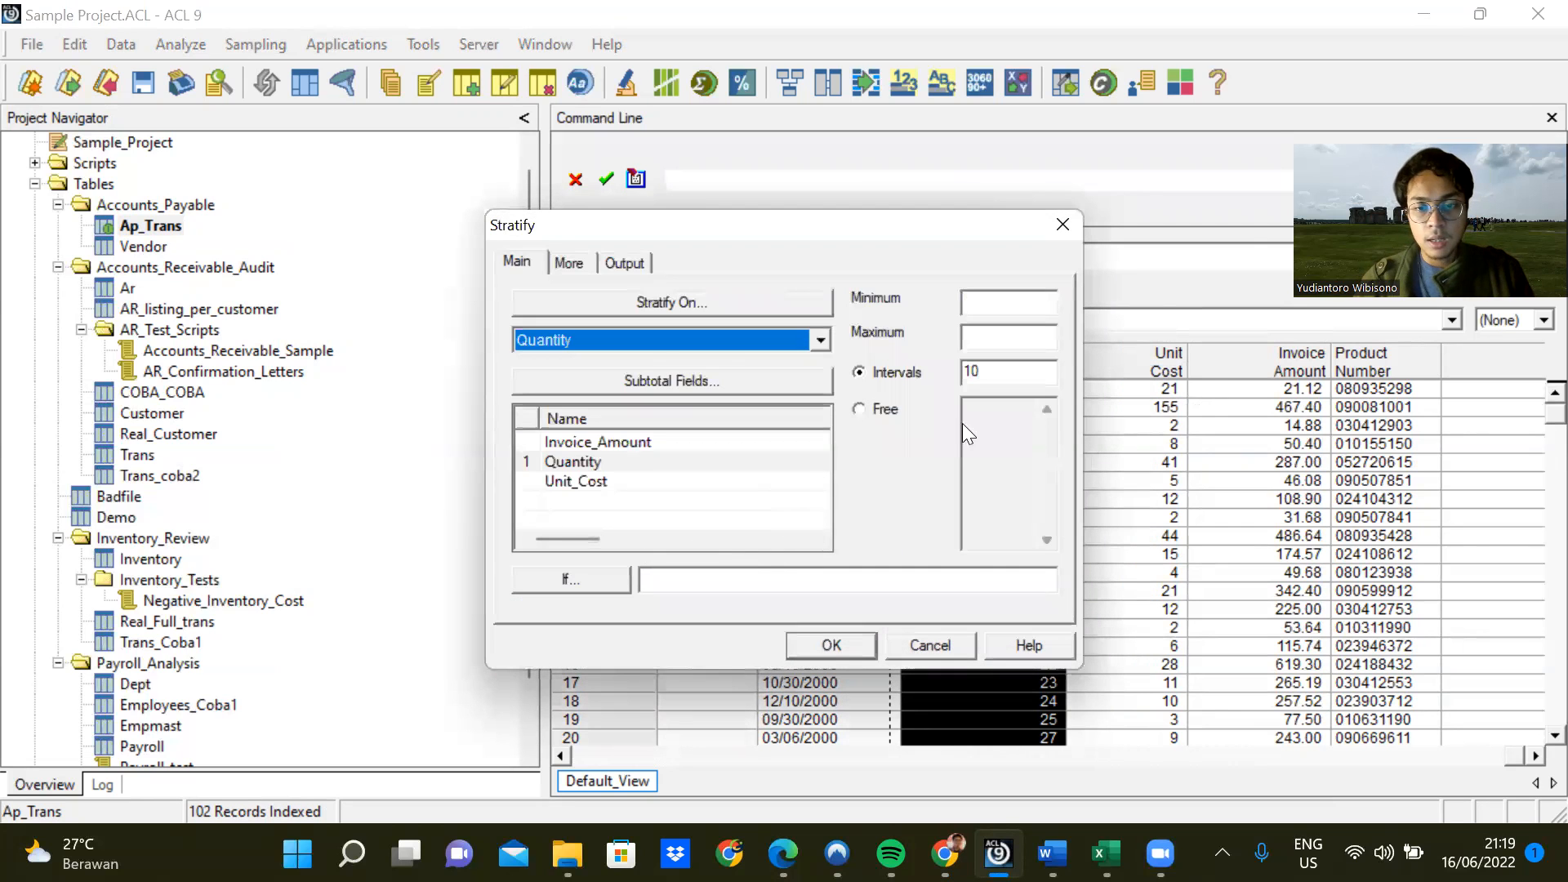
pyautogui.click(996, 302)
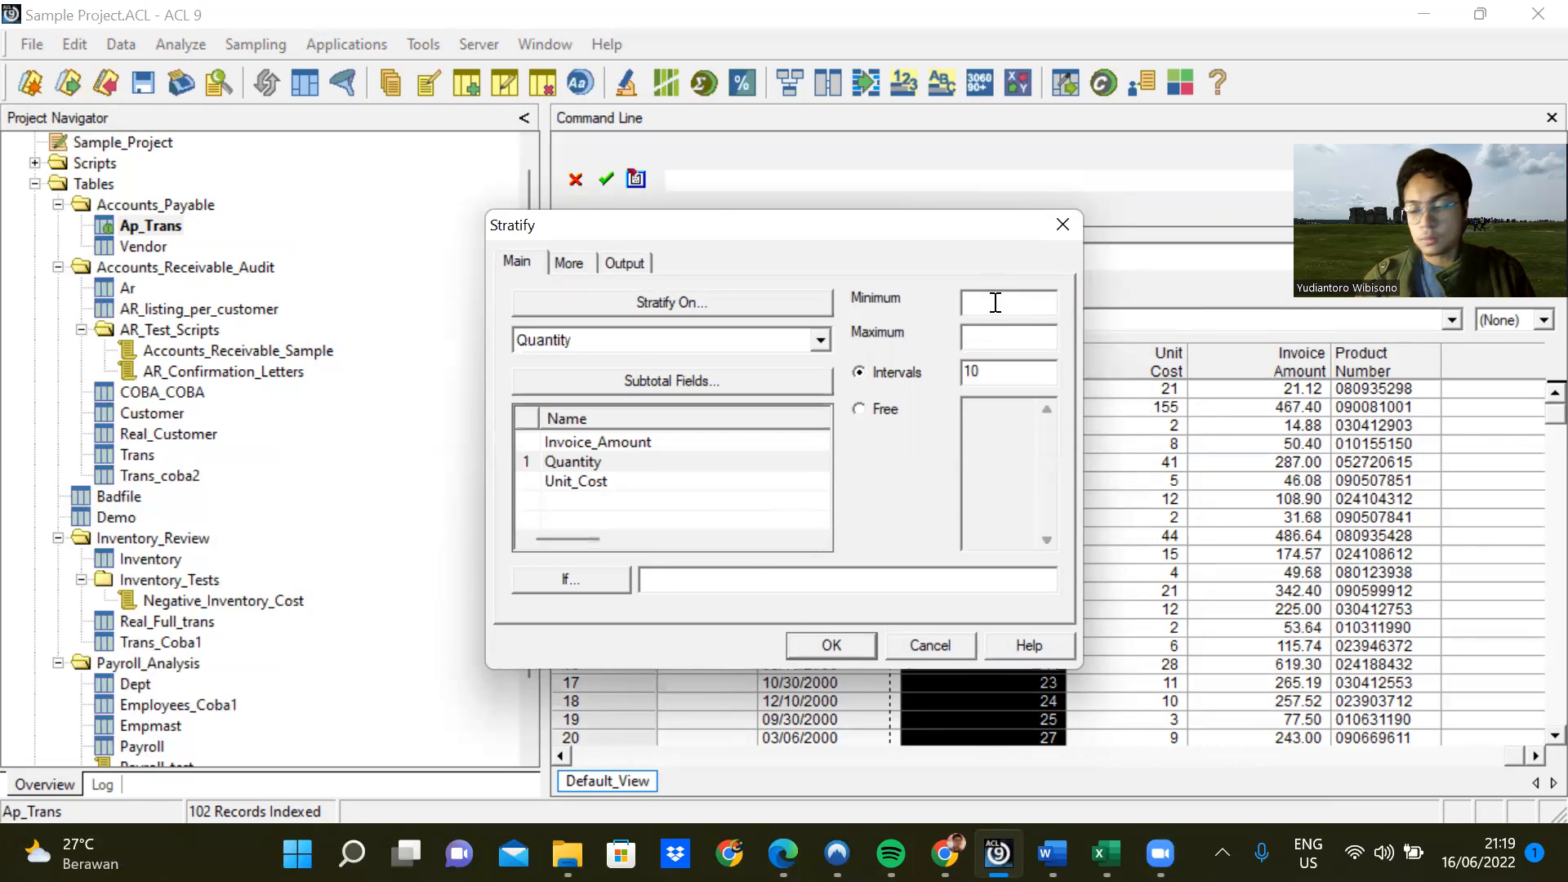
pyautogui.write('1')
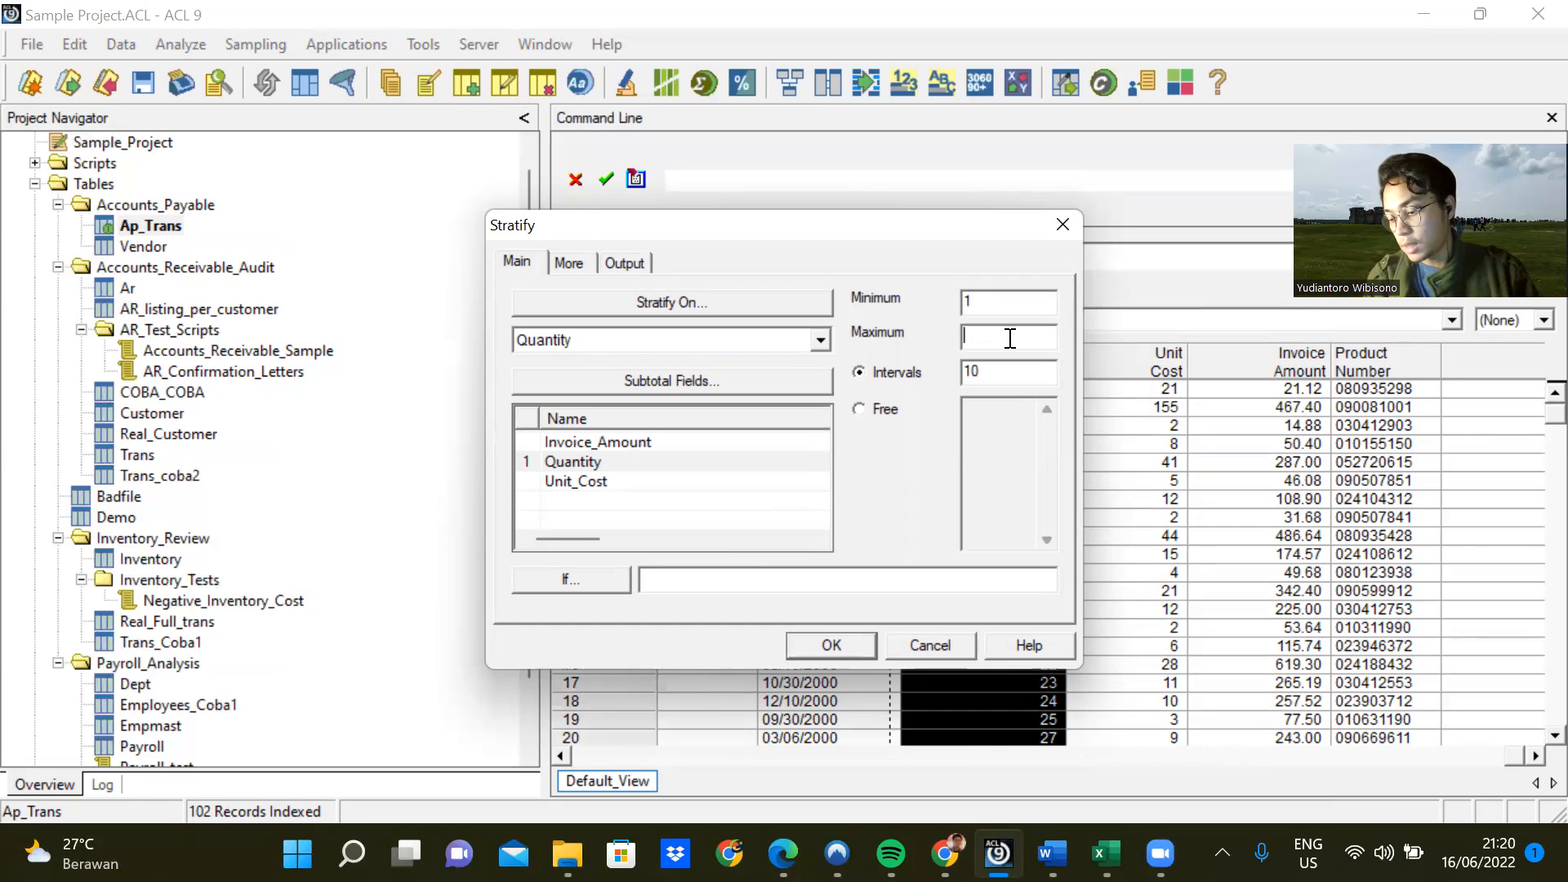
pyautogui.write('8459')
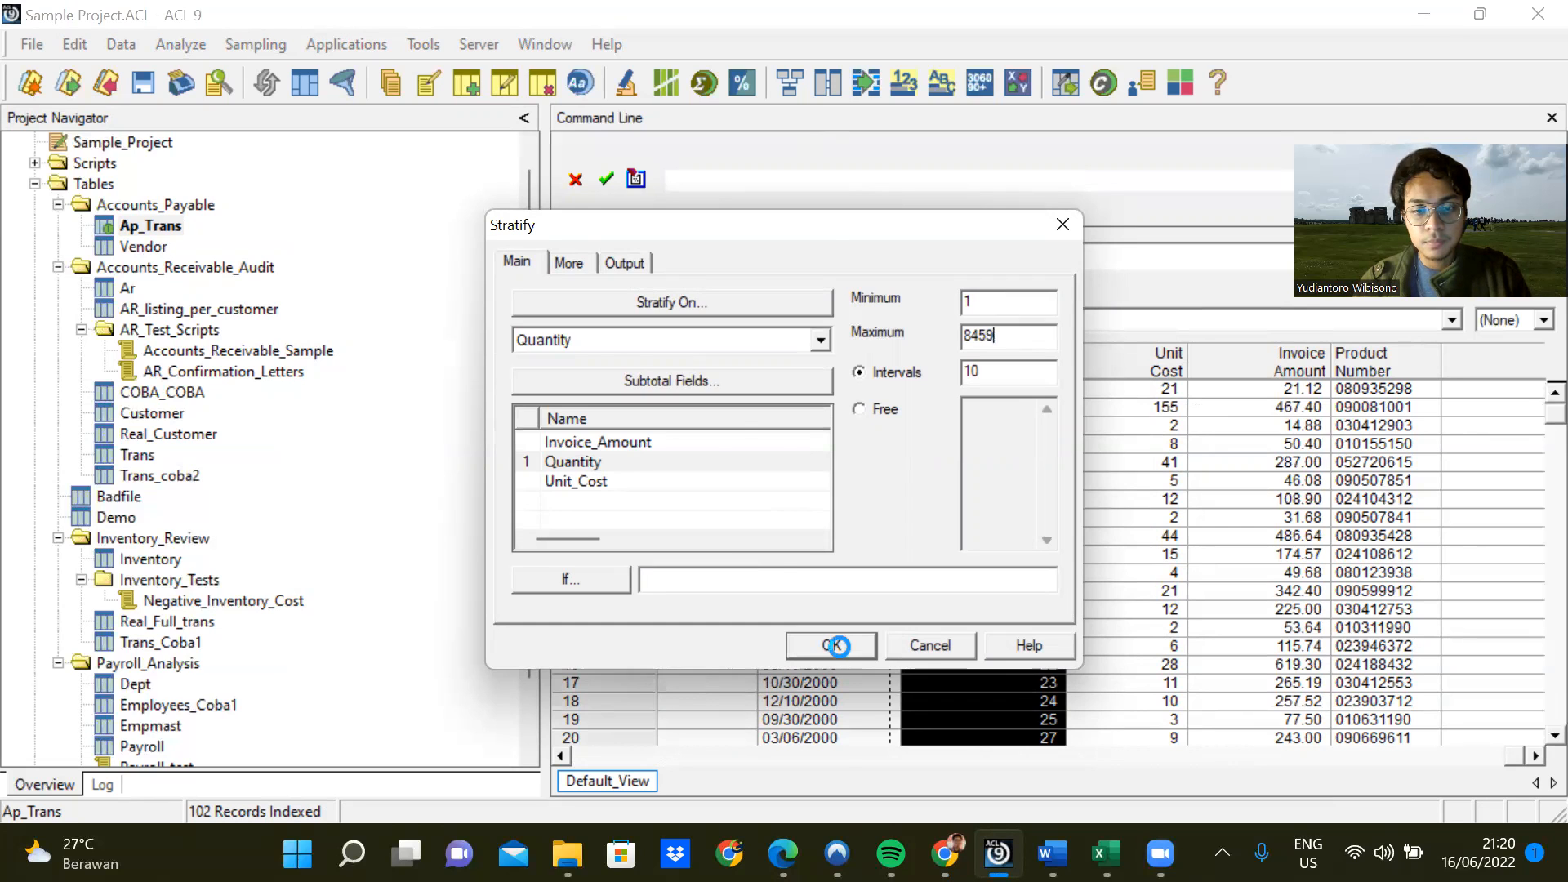
pyautogui.click(839, 646)
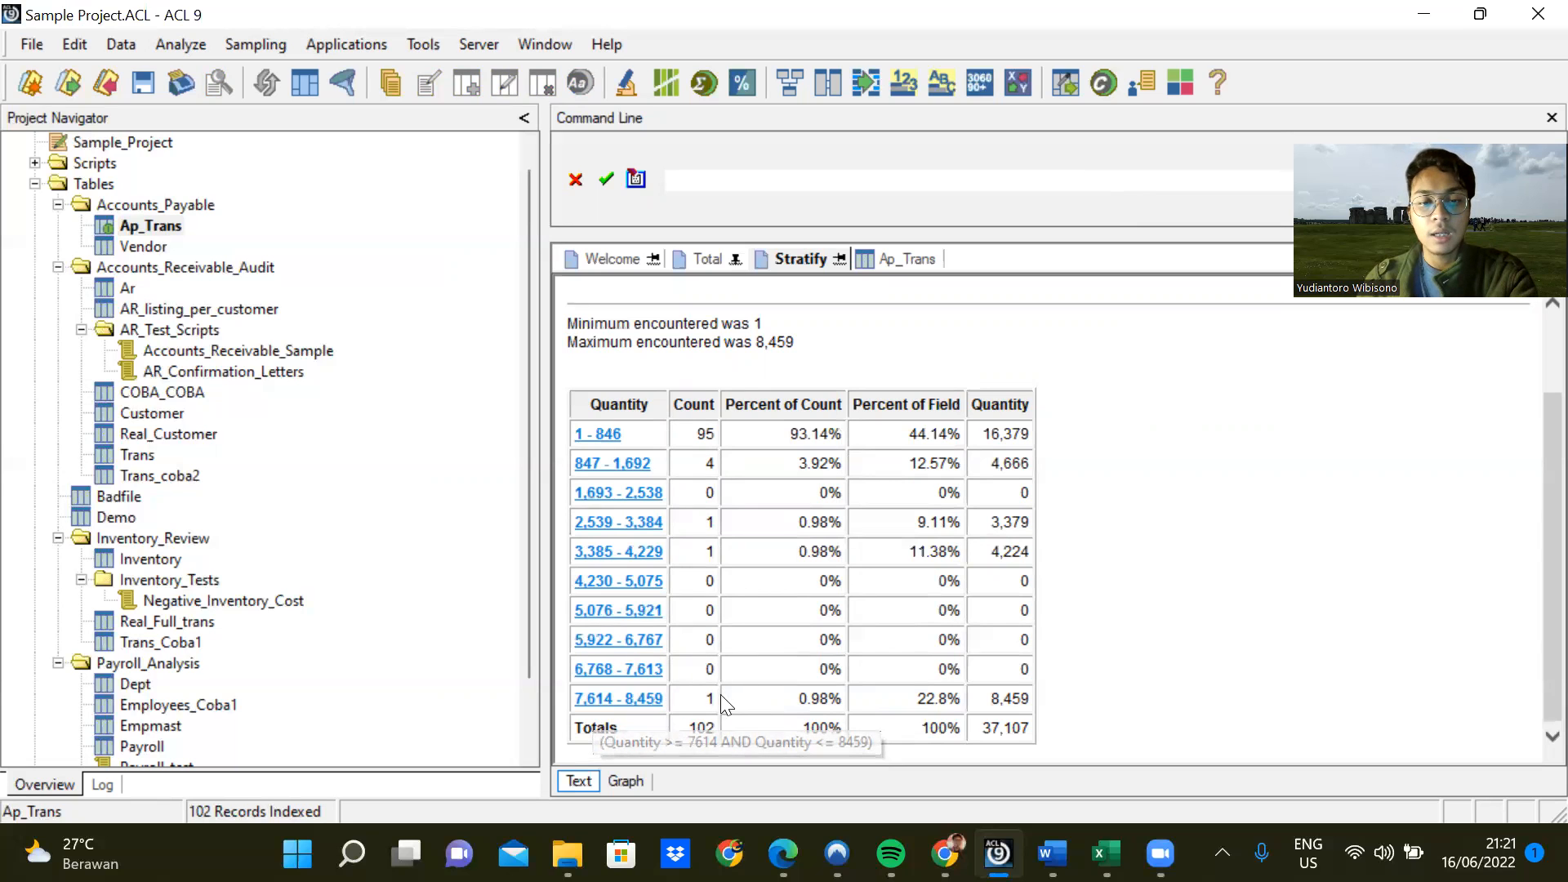
# Examine the record counts and percentages per quantity range in the Stratify results, and reread the Accounts Payable tasks in Chrome.
pyautogui.moveTo(696, 693); pyautogui.dragTo(716, 696)
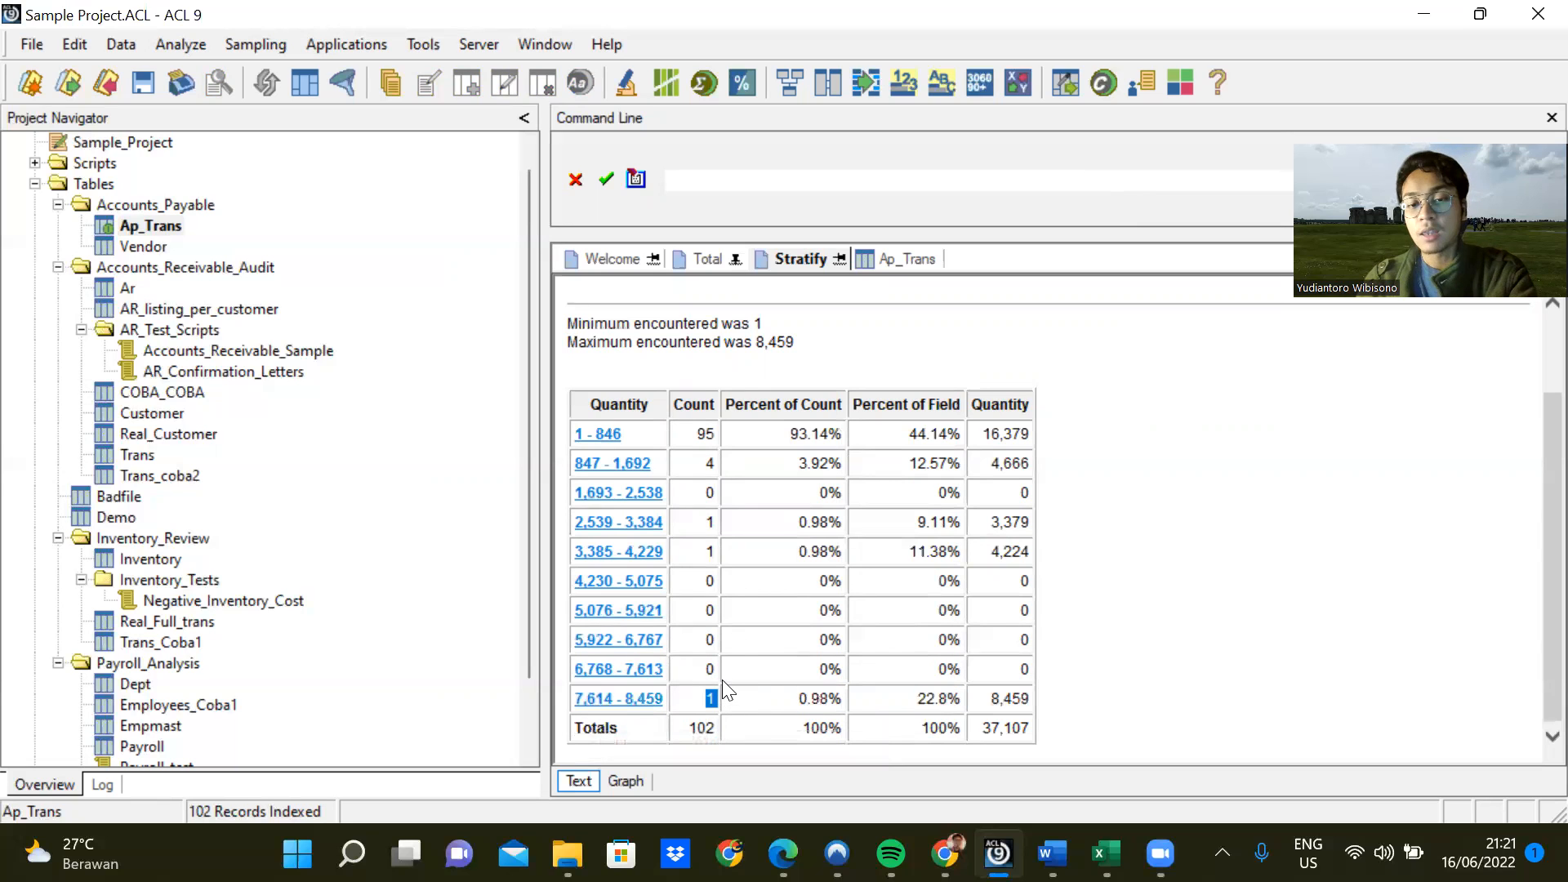
pyautogui.moveTo(695, 434); pyautogui.dragTo(722, 447)
pyautogui.click(759, 483)
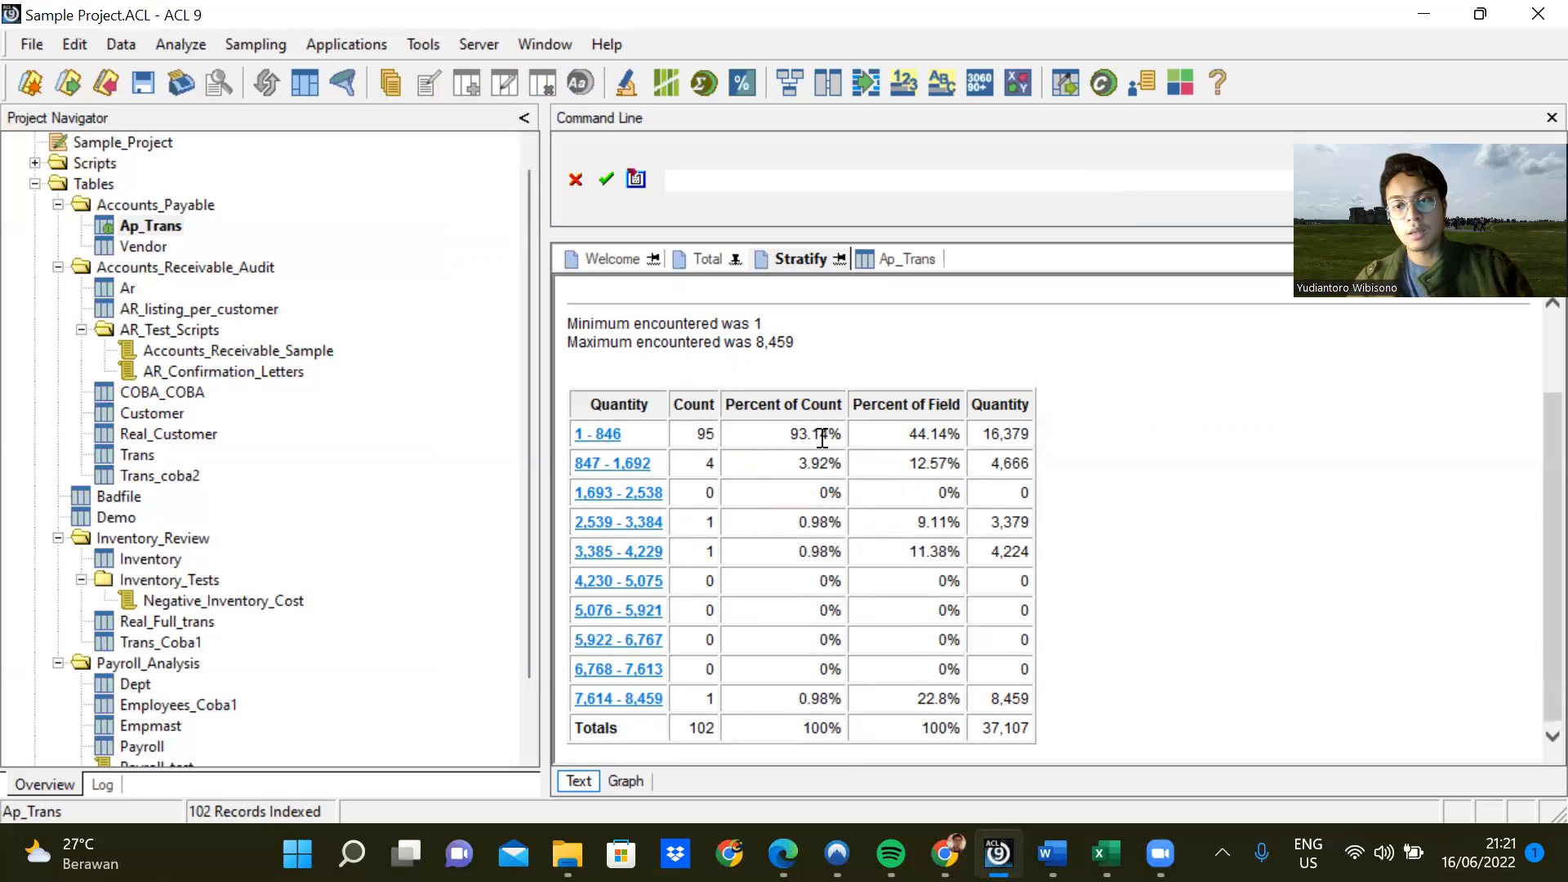
pyautogui.scroll(3, 657, 475)
pyautogui.scroll(-3, 655, 471)
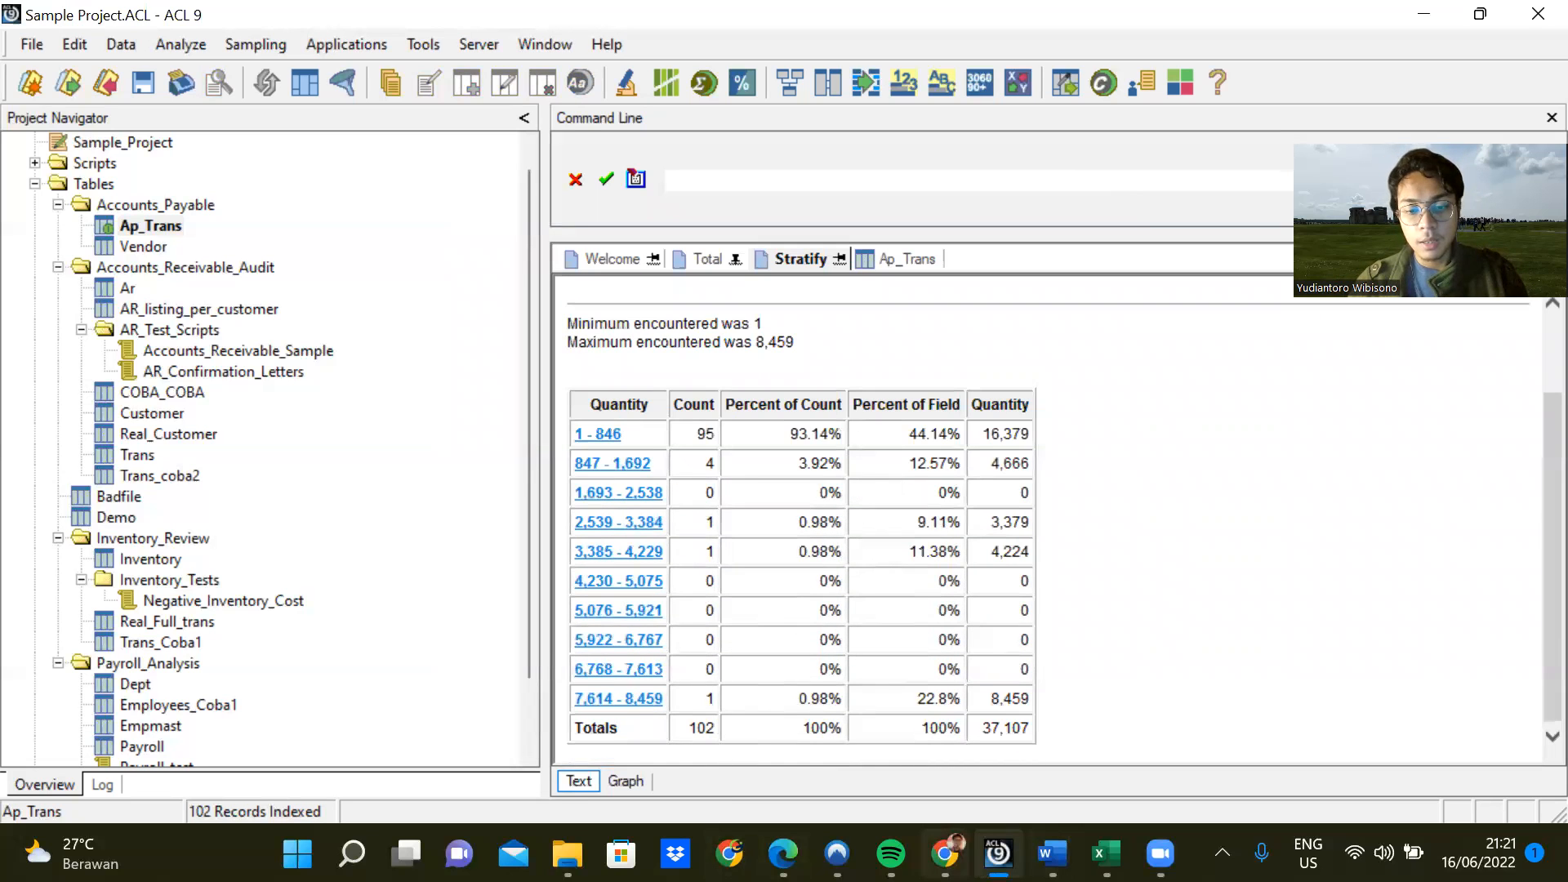
pyautogui.click(944, 853)
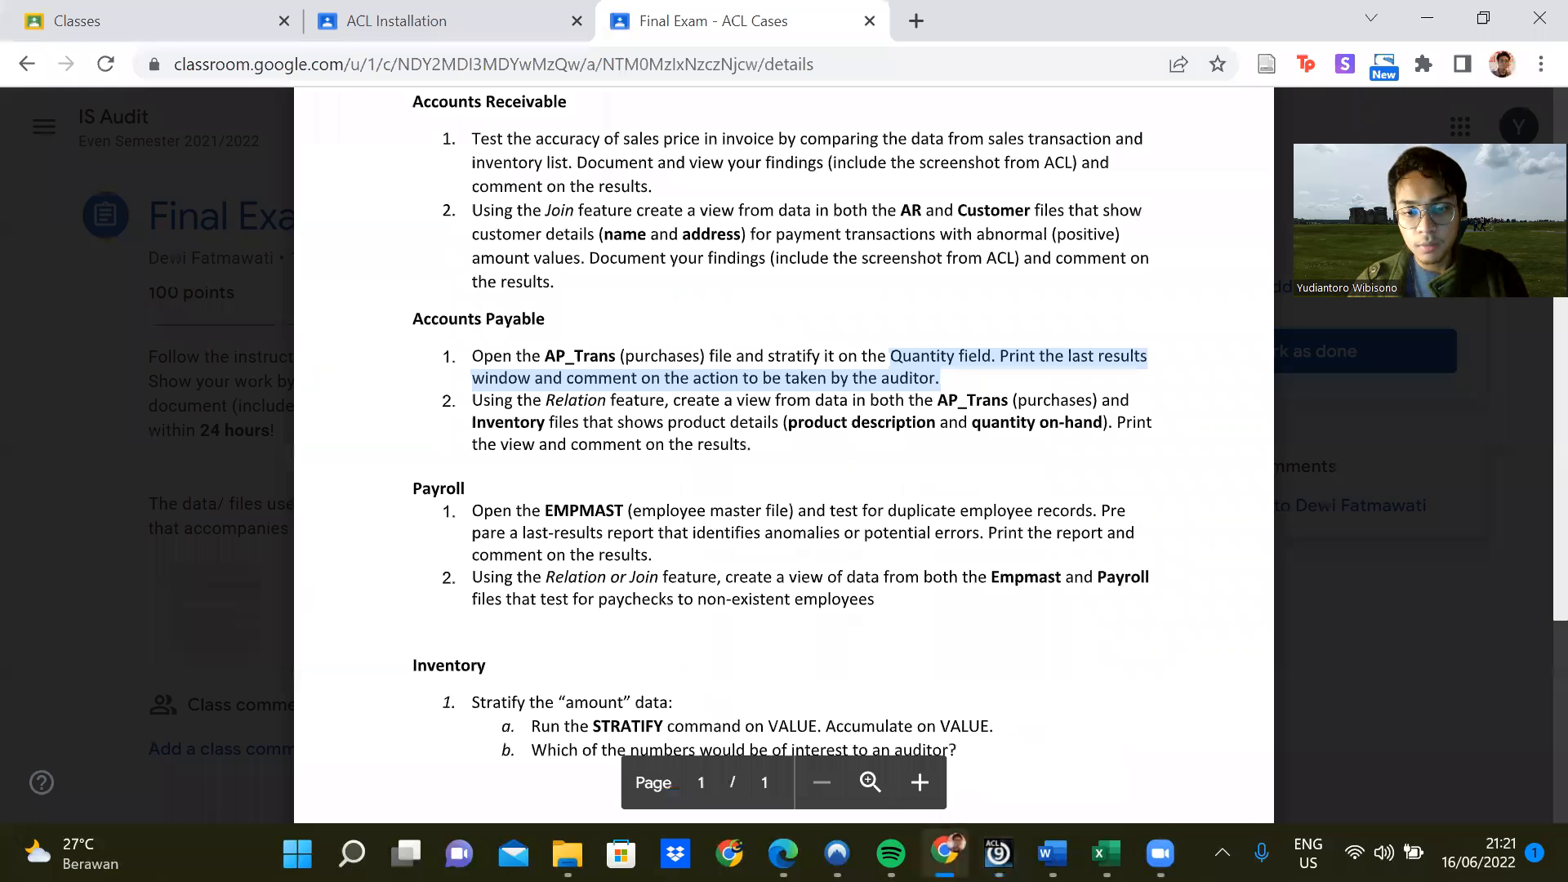
pyautogui.moveTo(501, 445); pyautogui.dragTo(752, 446)
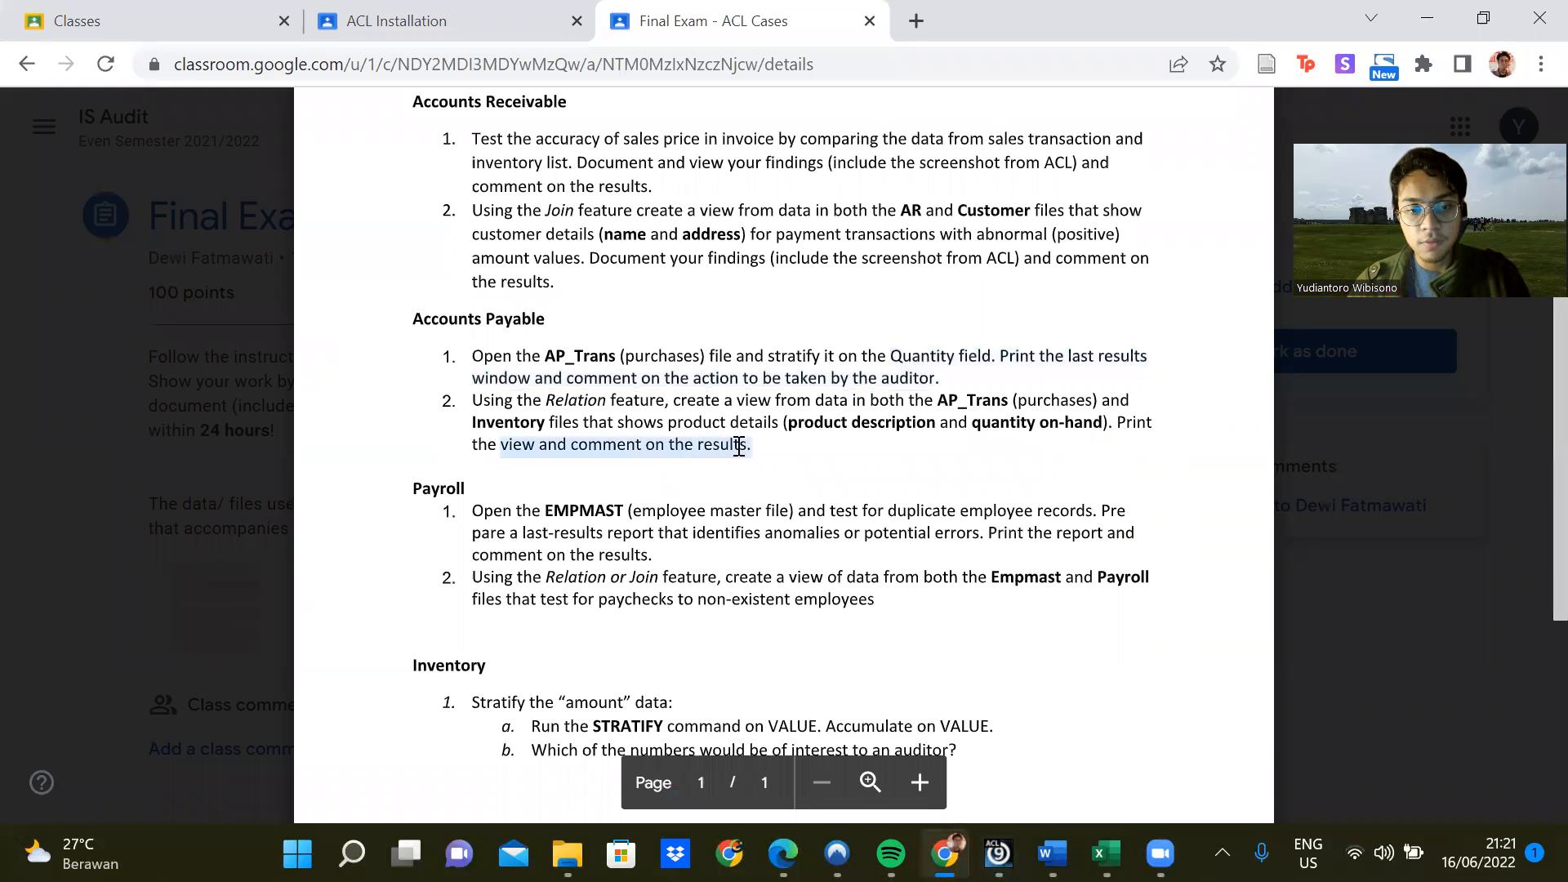
pyautogui.click(998, 853)
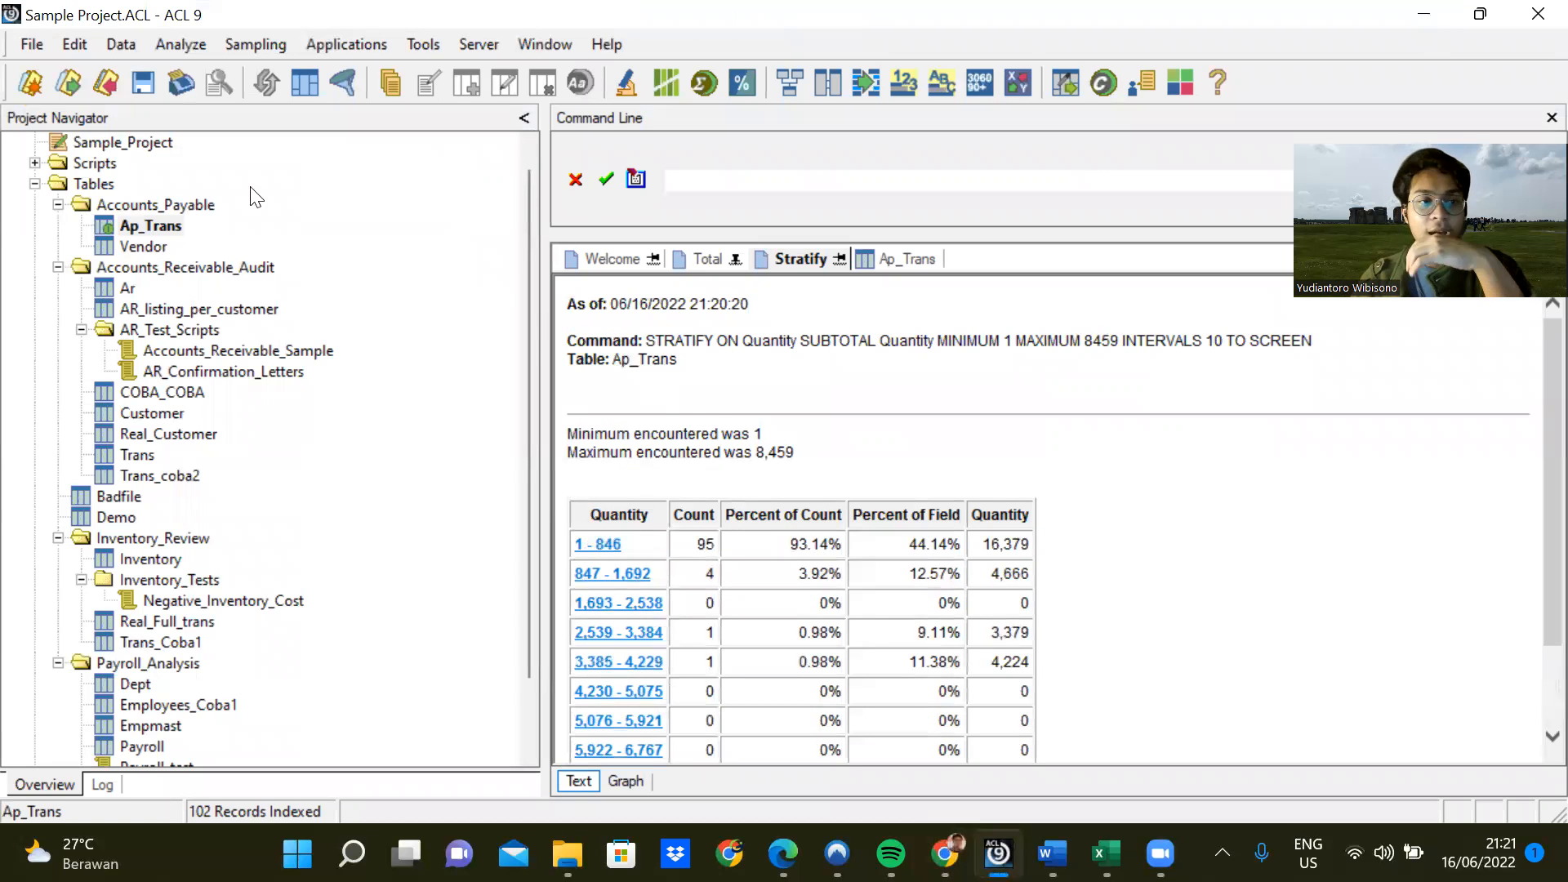
# Start another Stratify analysis of Ap_Trans with Quantity as the stratify and subtotal field, minimum 1, maximum 8459 and 10 intervals.
pyautogui.click(176, 45)
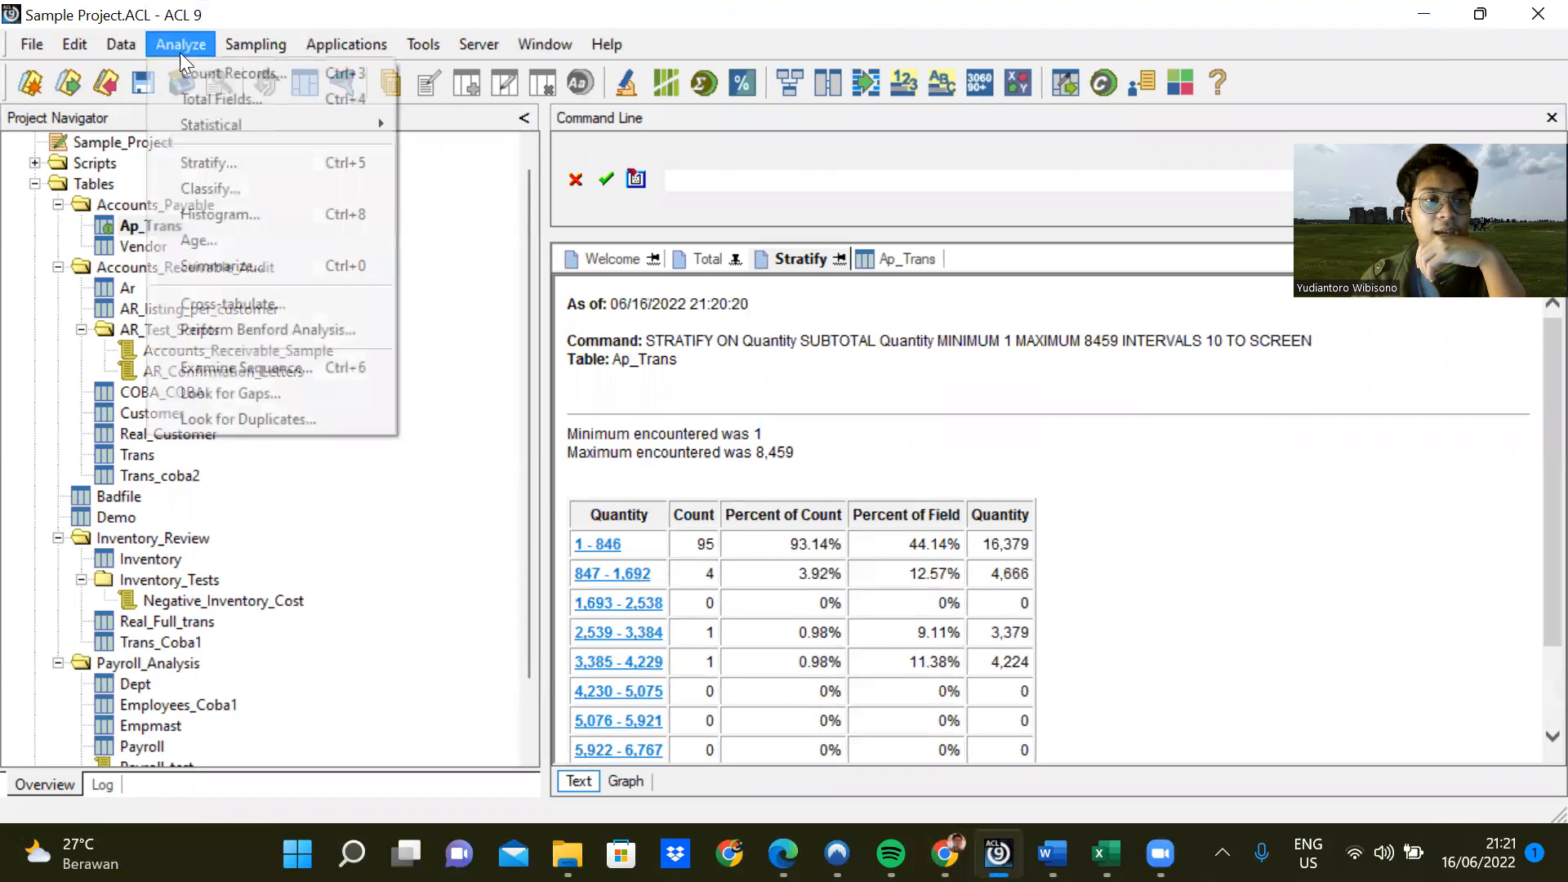
pyautogui.click(250, 163)
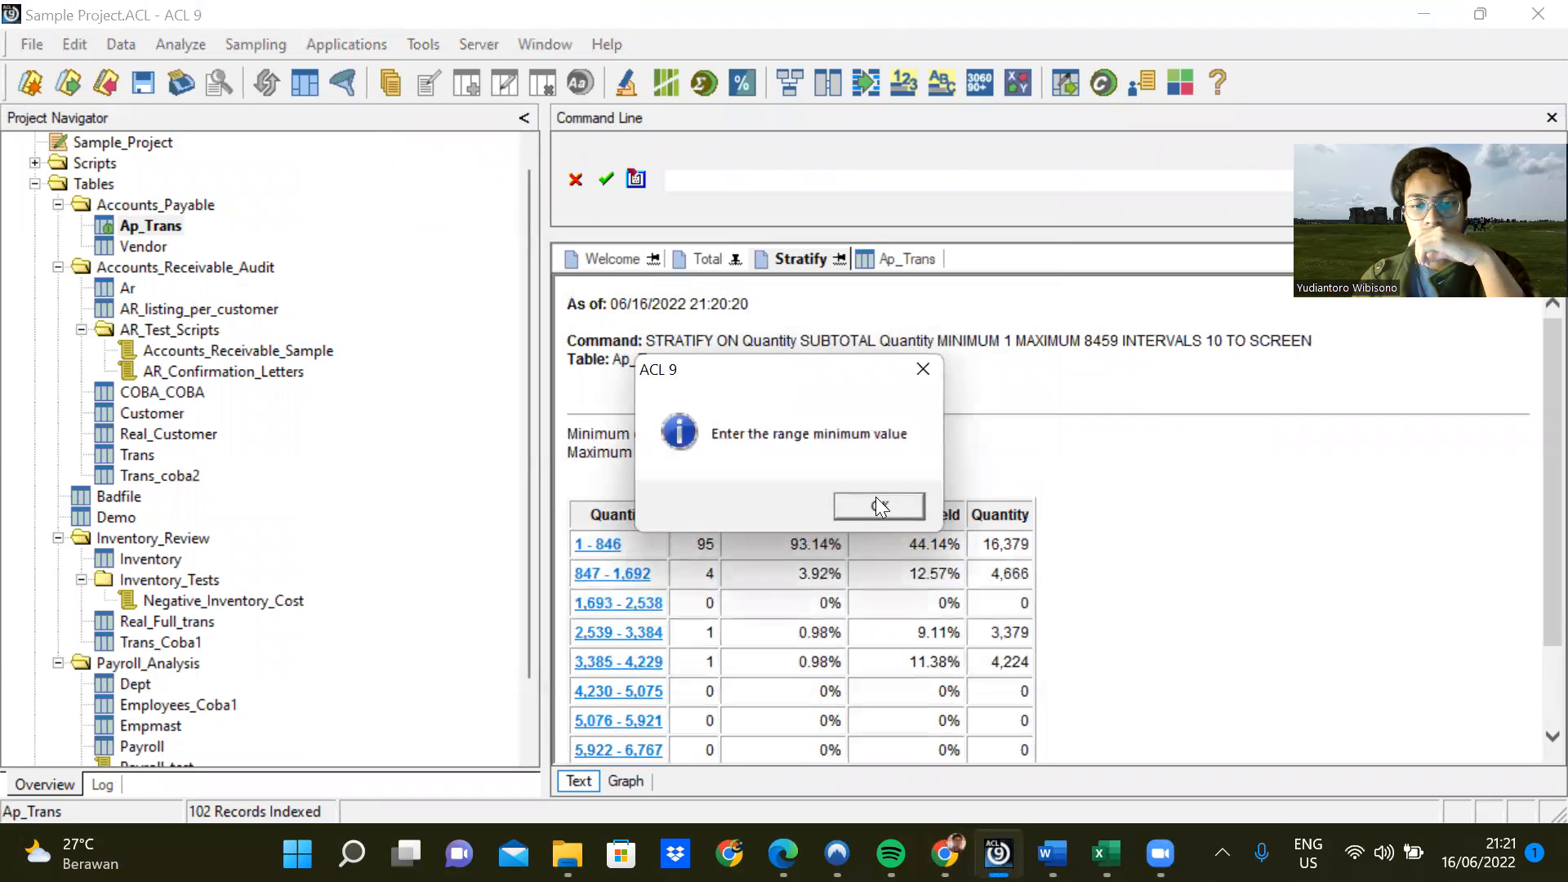
pyautogui.click(924, 370)
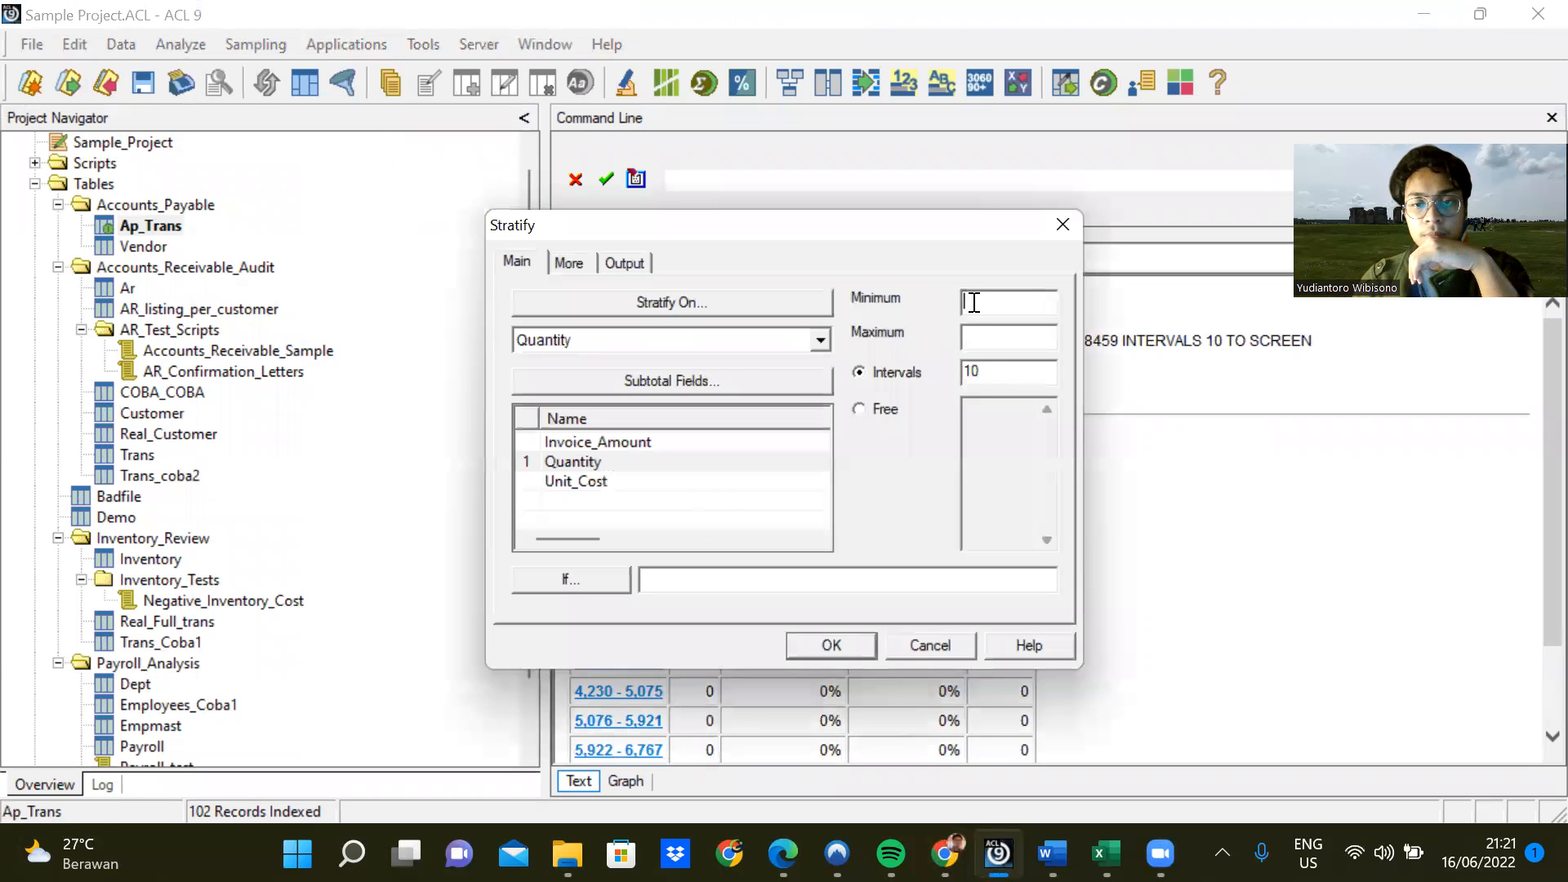
pyautogui.write('1')
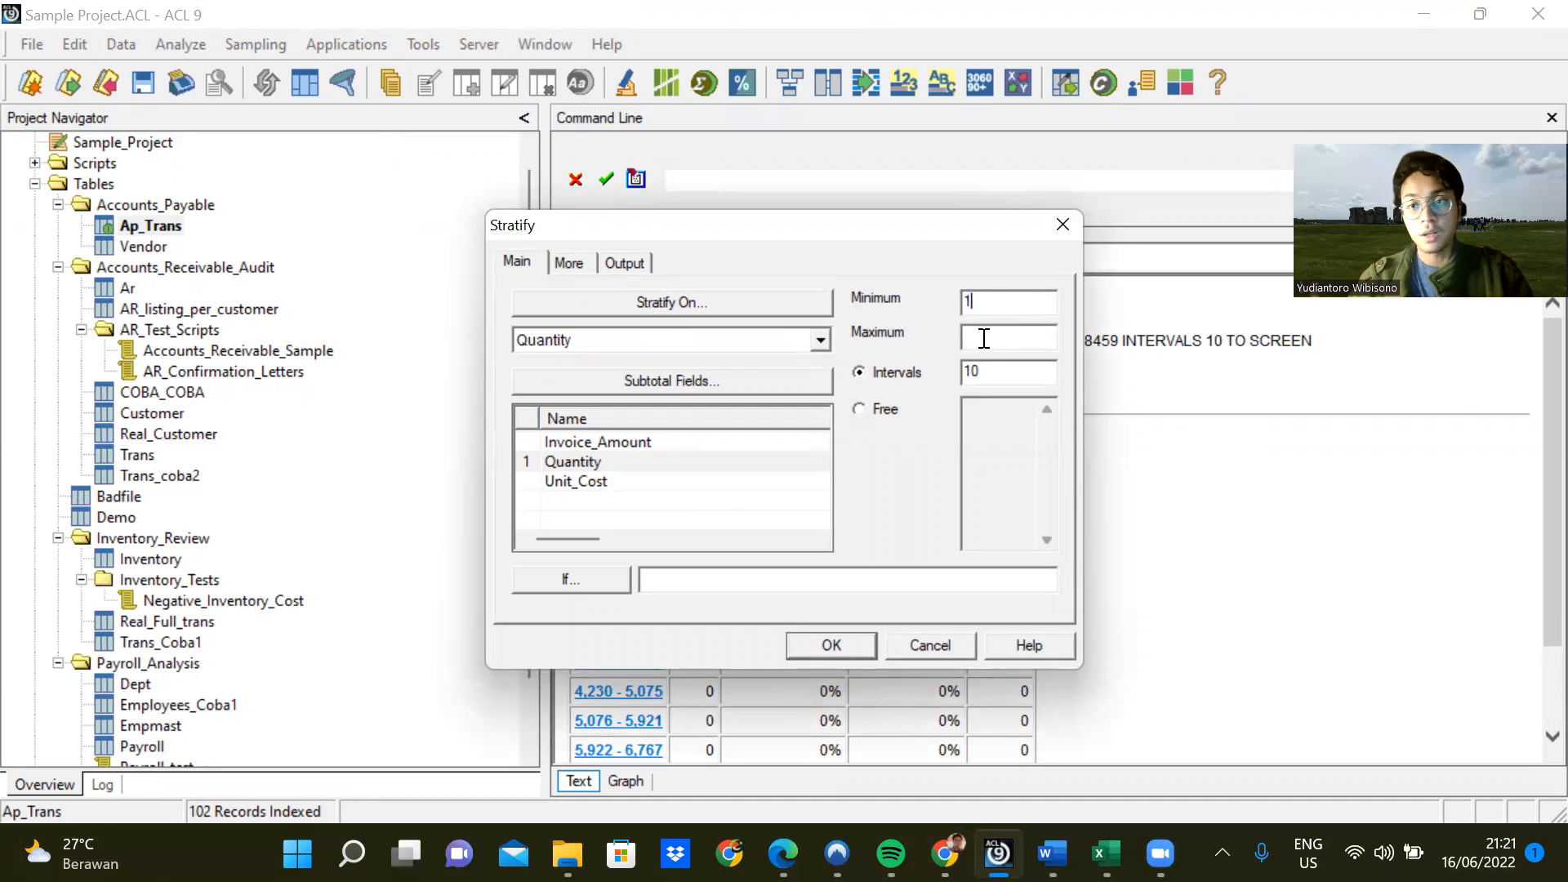
pyautogui.click(972, 338)
pyautogui.write('8459')
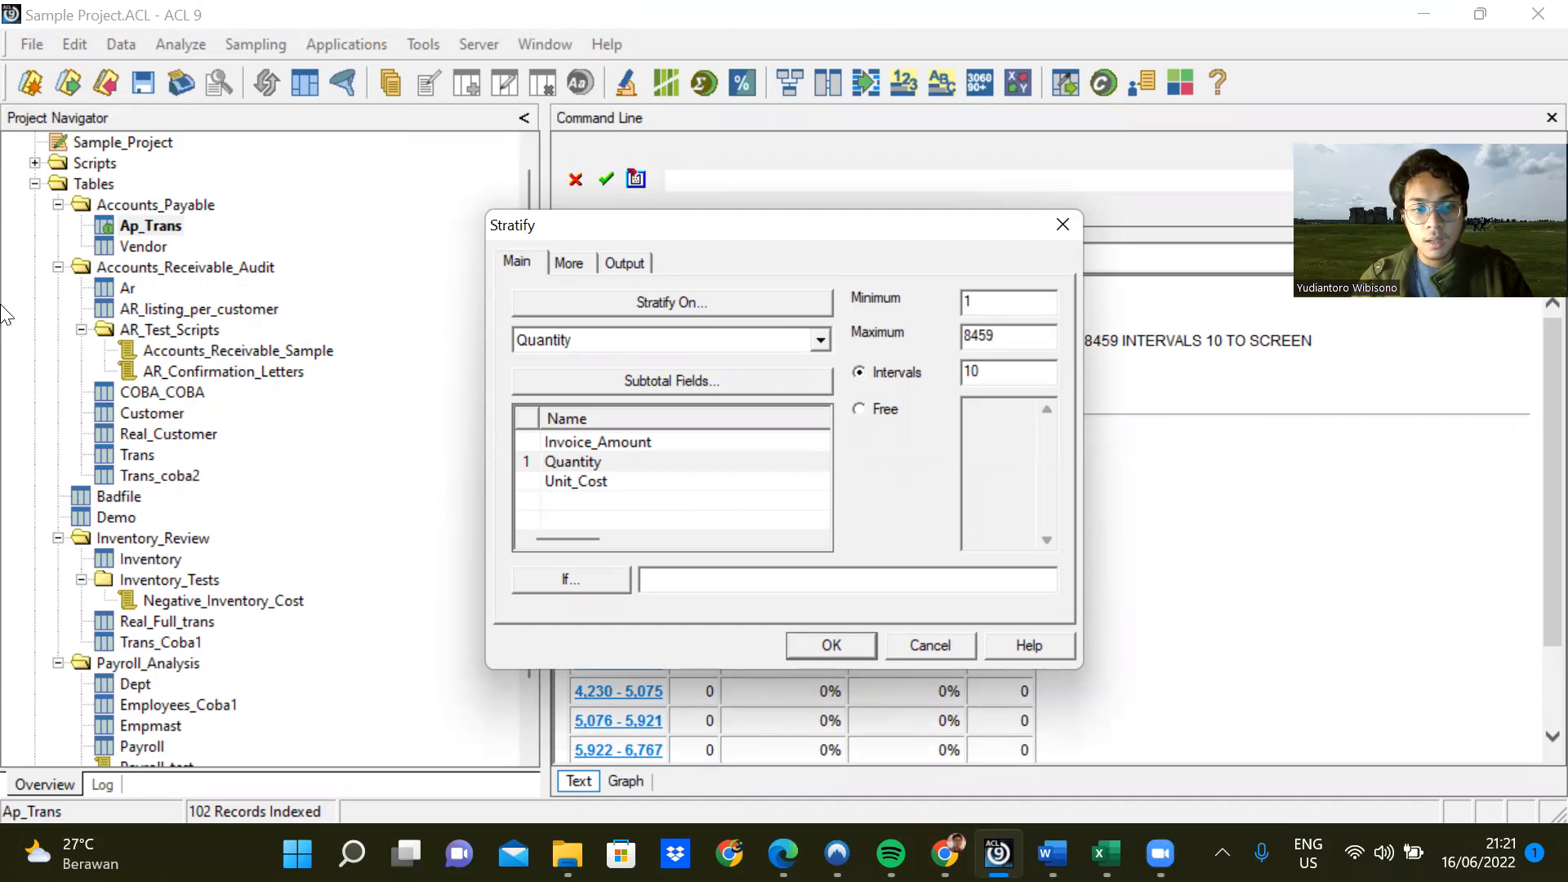
# Direct the Stratify output to Print with the header REAL_Inventory and run the analysis.
pyautogui.click(623, 262)
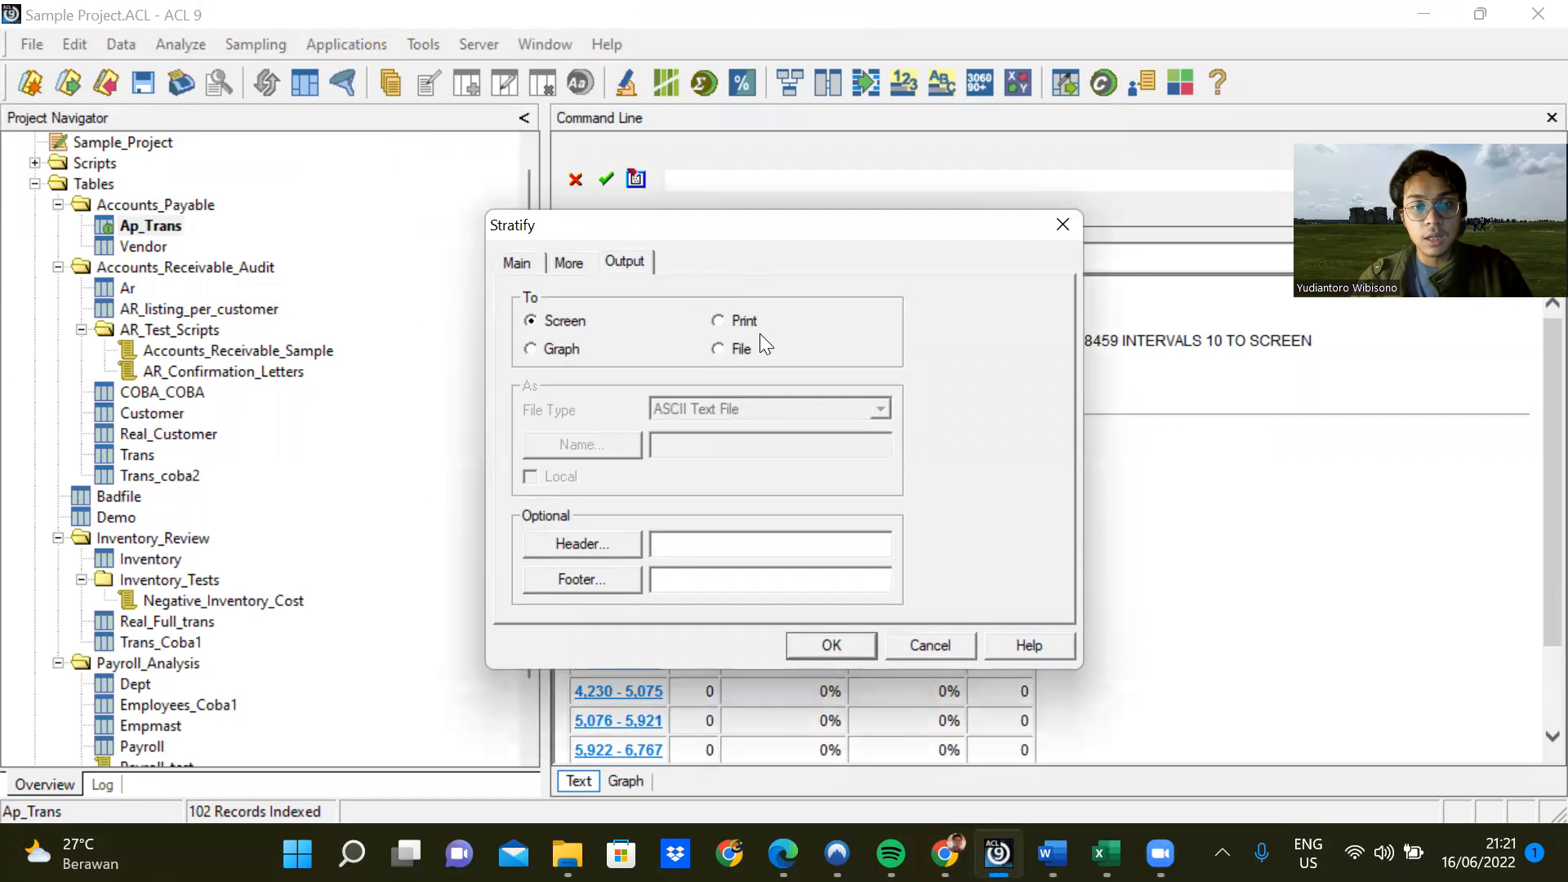
pyautogui.click(722, 321)
pyautogui.click(721, 543)
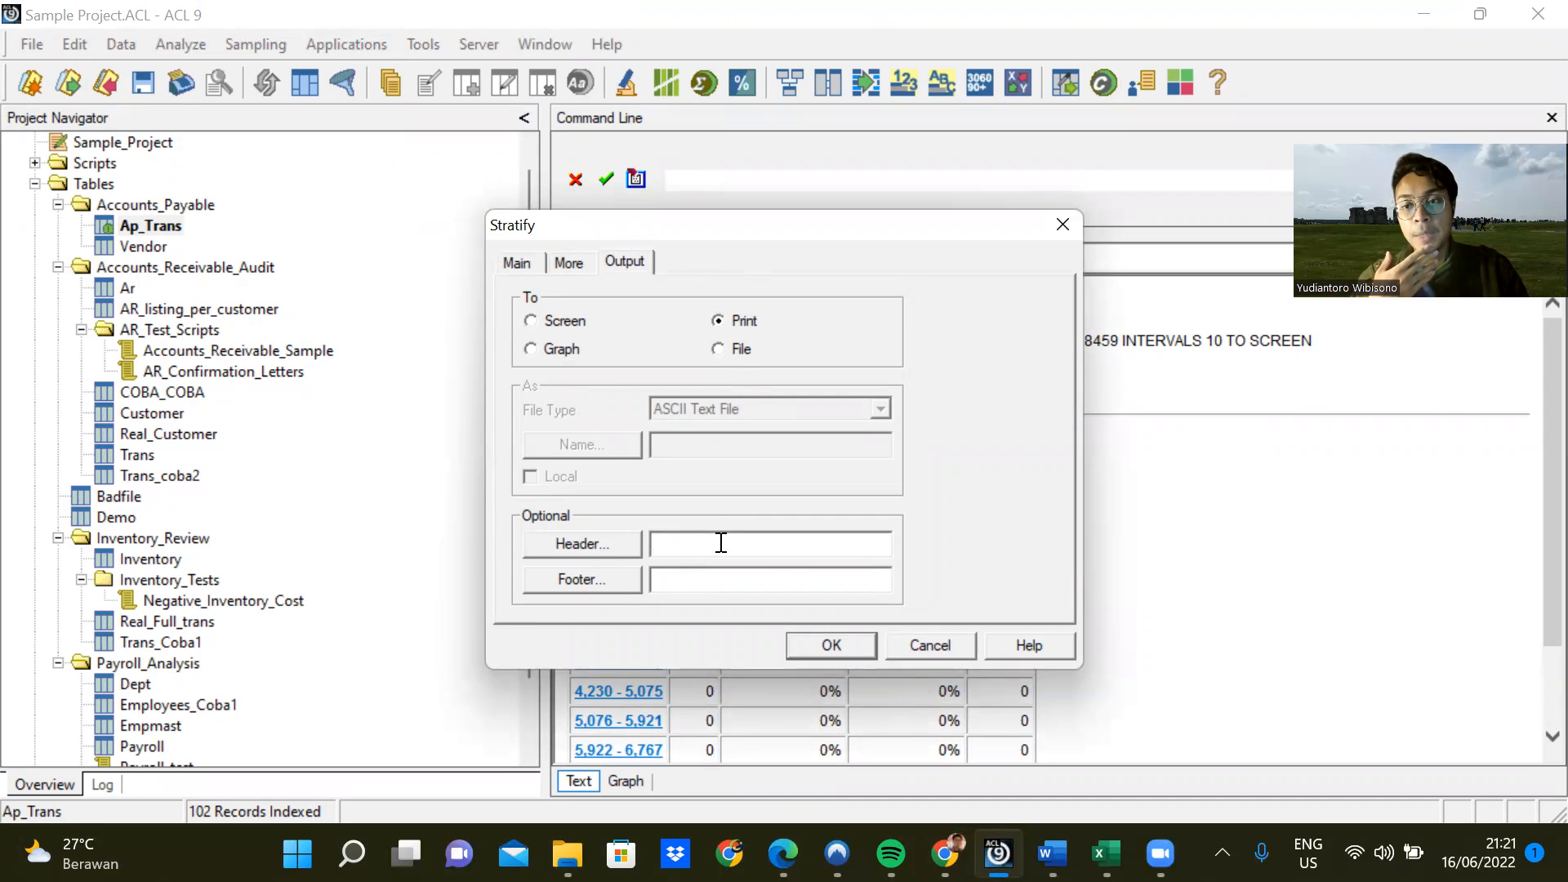
pyautogui.write('REW')
pyautogui.press('BackSpace')
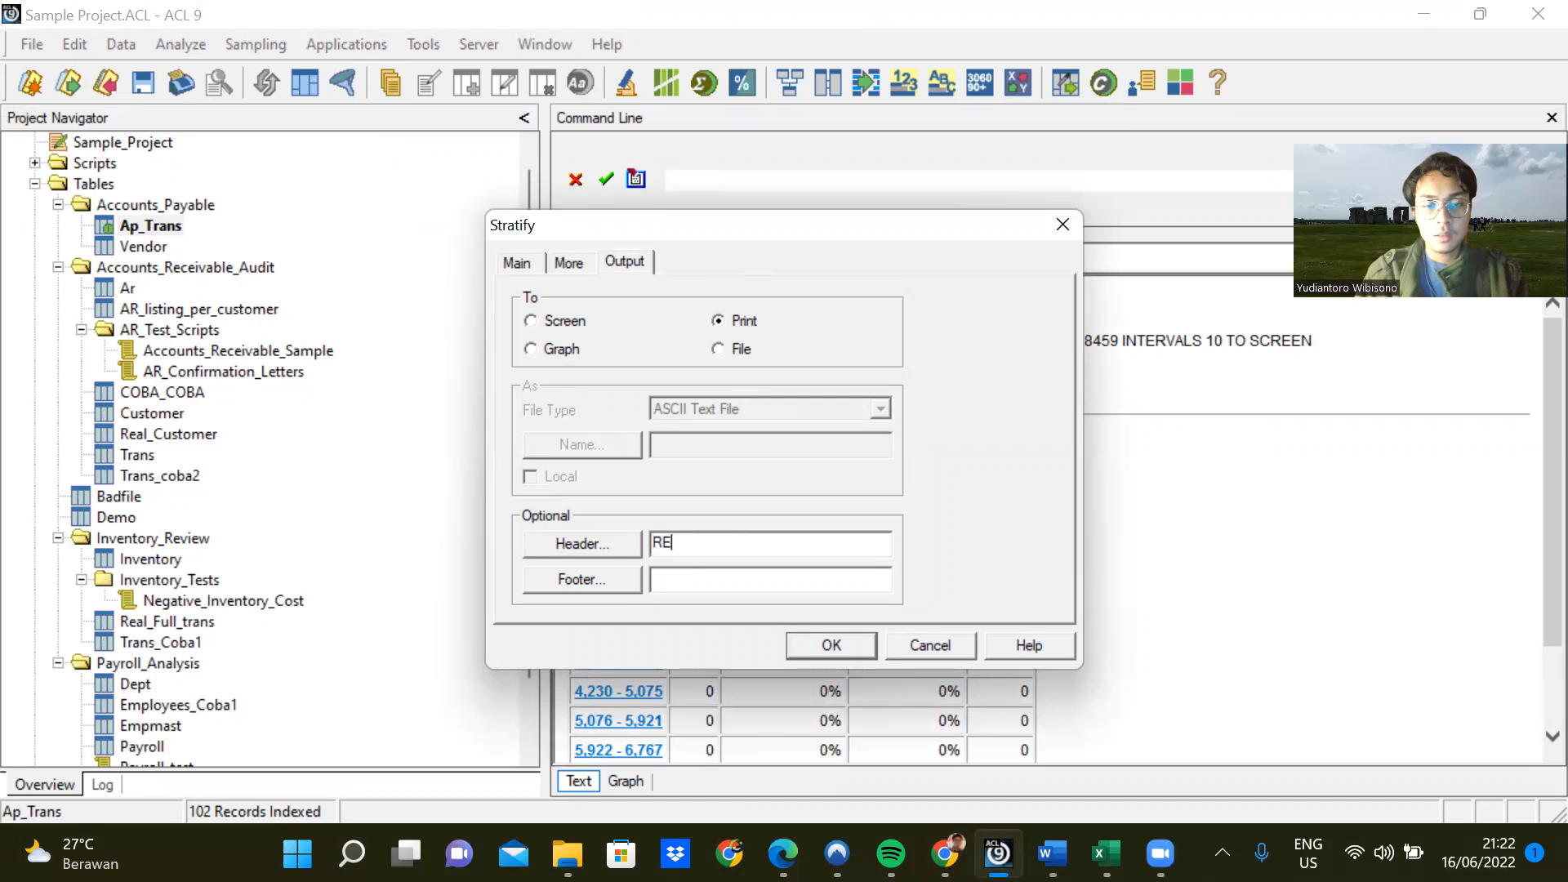
pyautogui.write('AL_')
pyautogui.write('Inve')
pyautogui.press('BackSpace')
pyautogui.write('ventory')
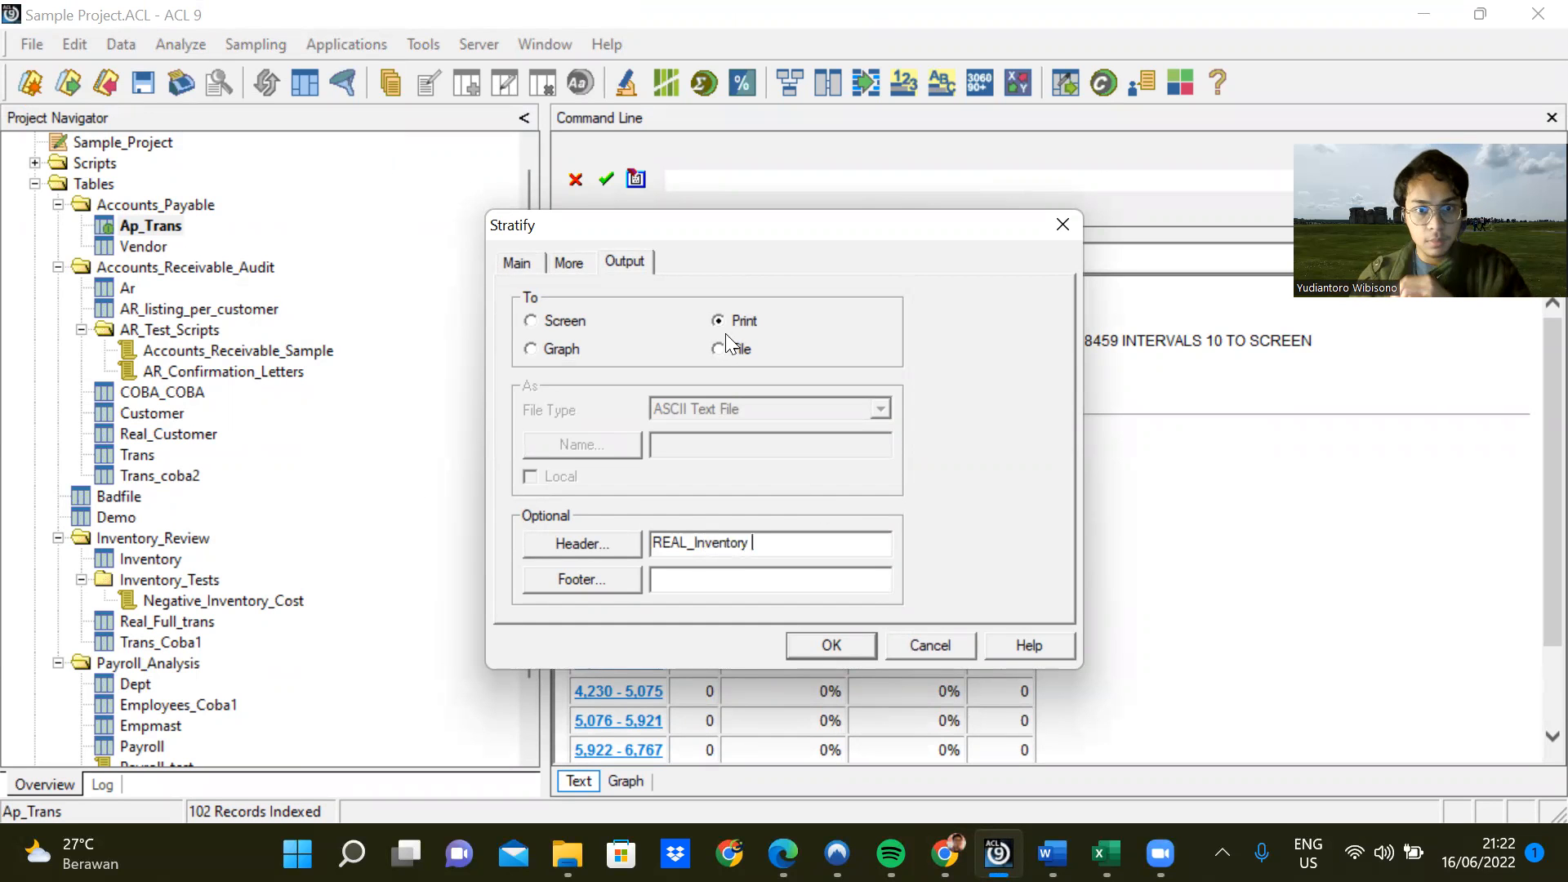
pyautogui.click(827, 642)
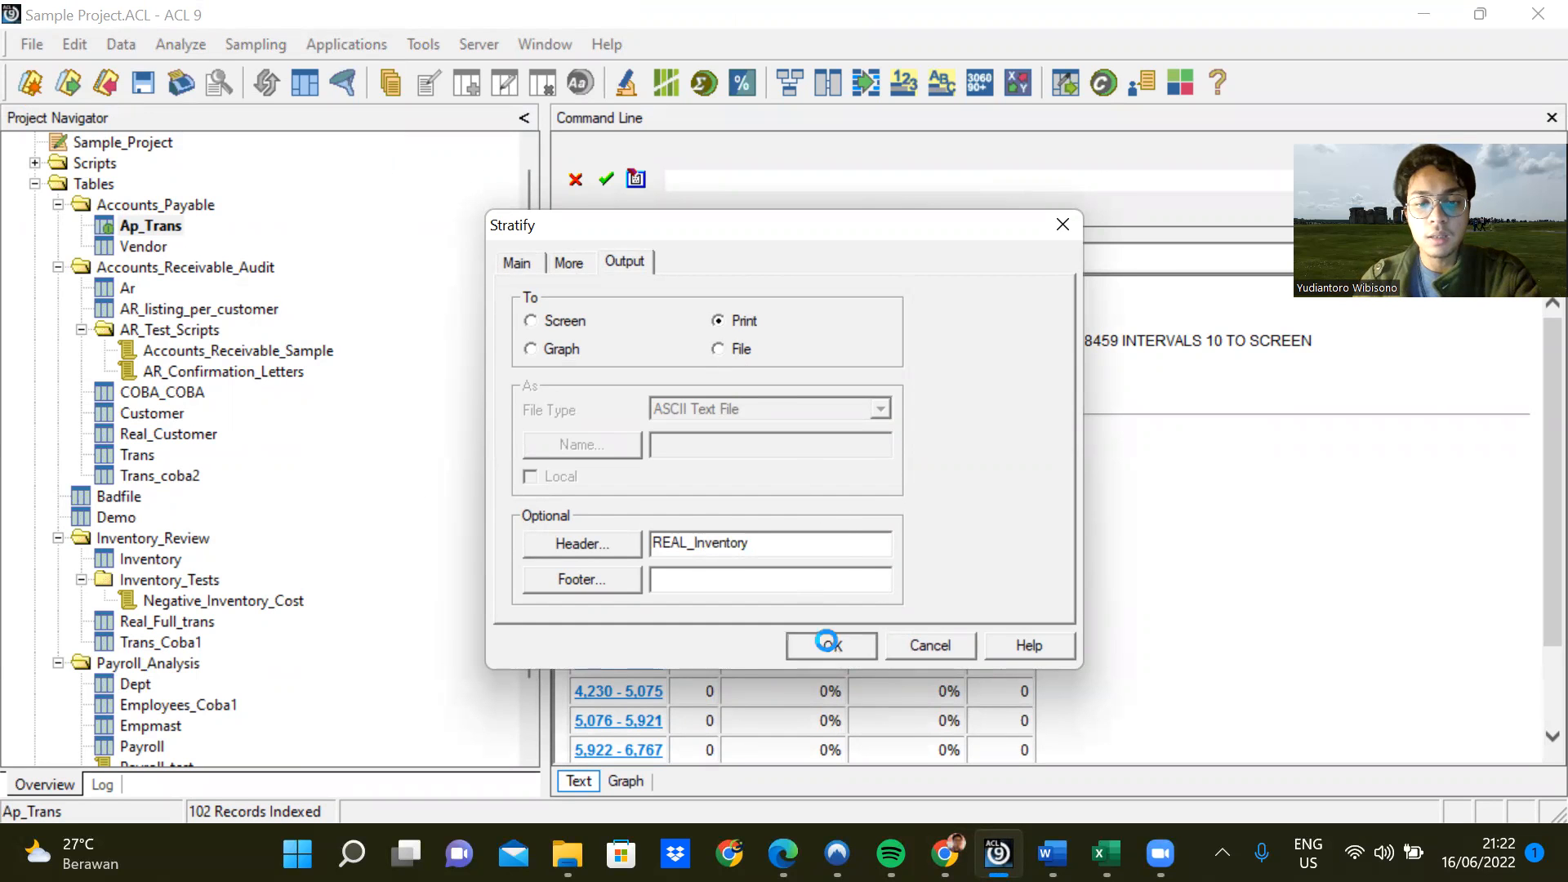
# Print the Stratify results to PDF and name the file Test Stratify 2 uas in the UAS ISA folder.
pyautogui.click(914, 423)
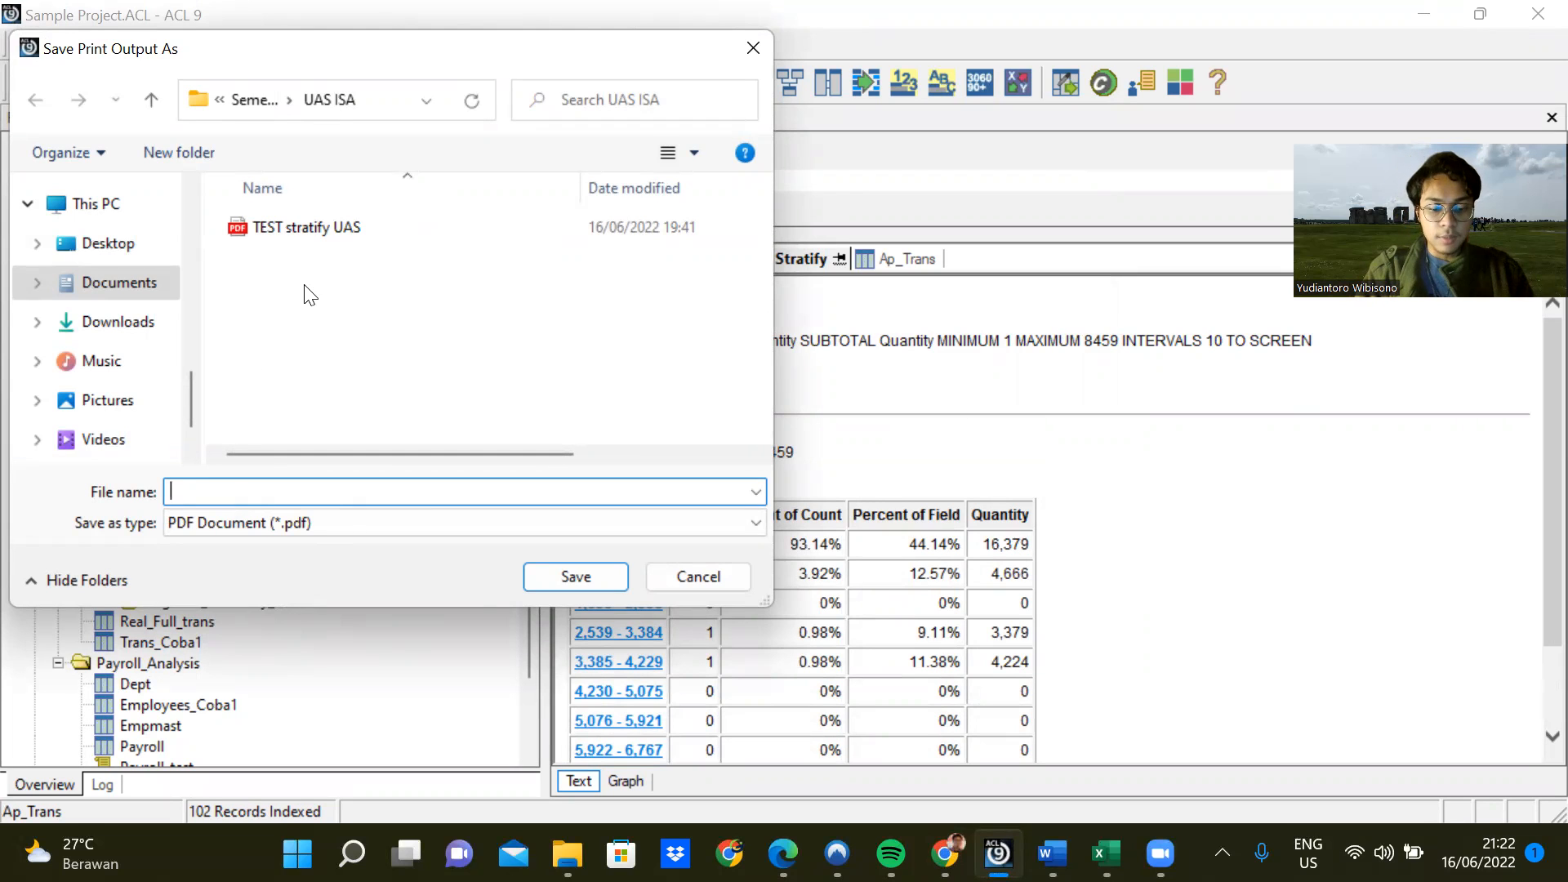
pyautogui.write('Tets')
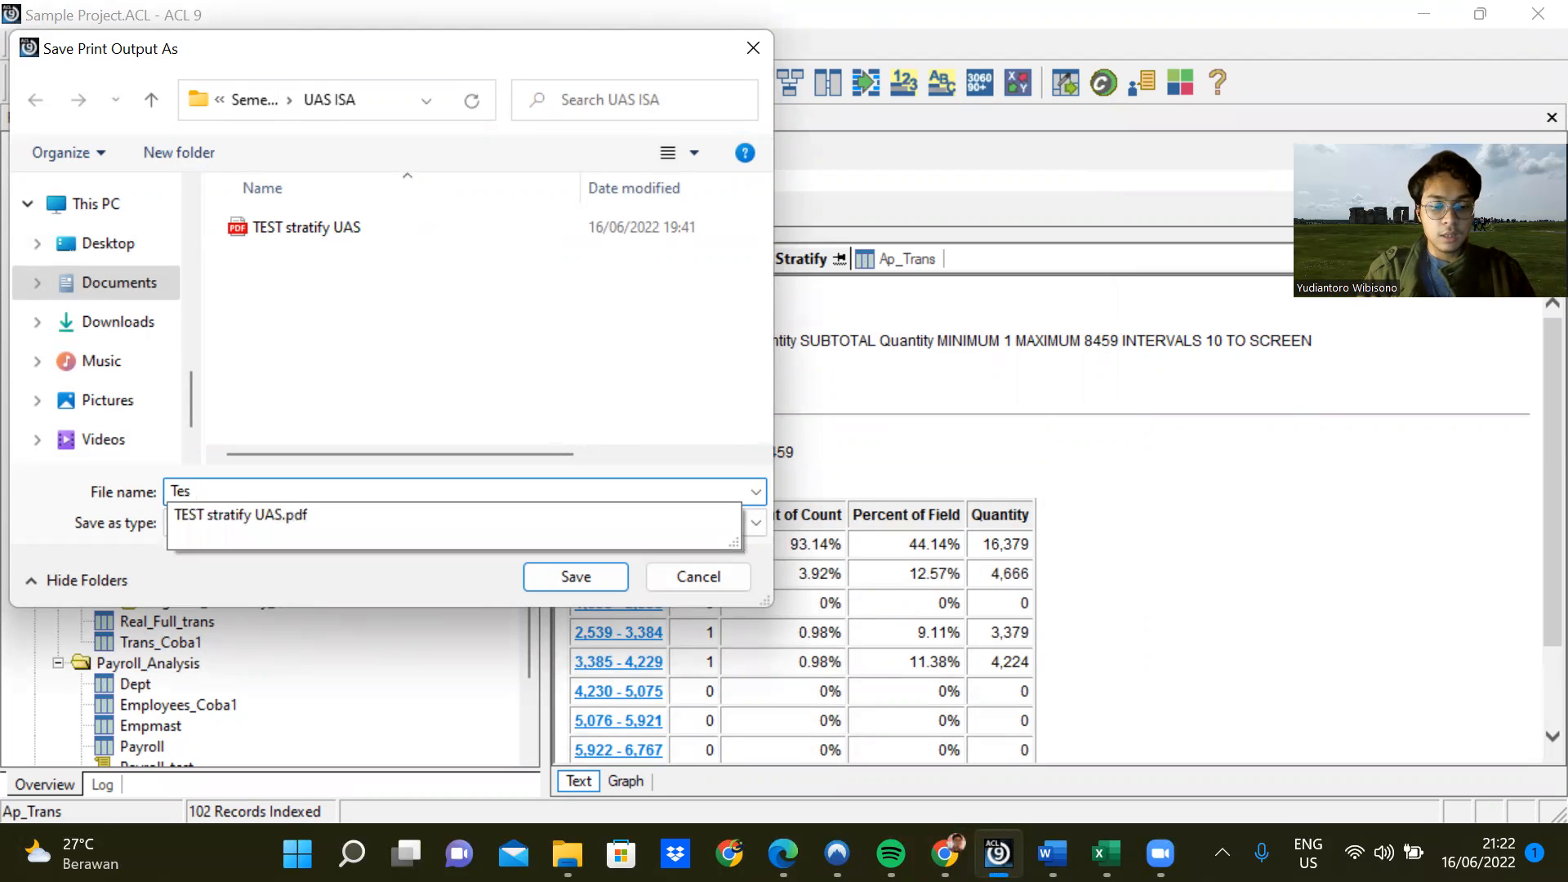
pyautogui.write('ify')
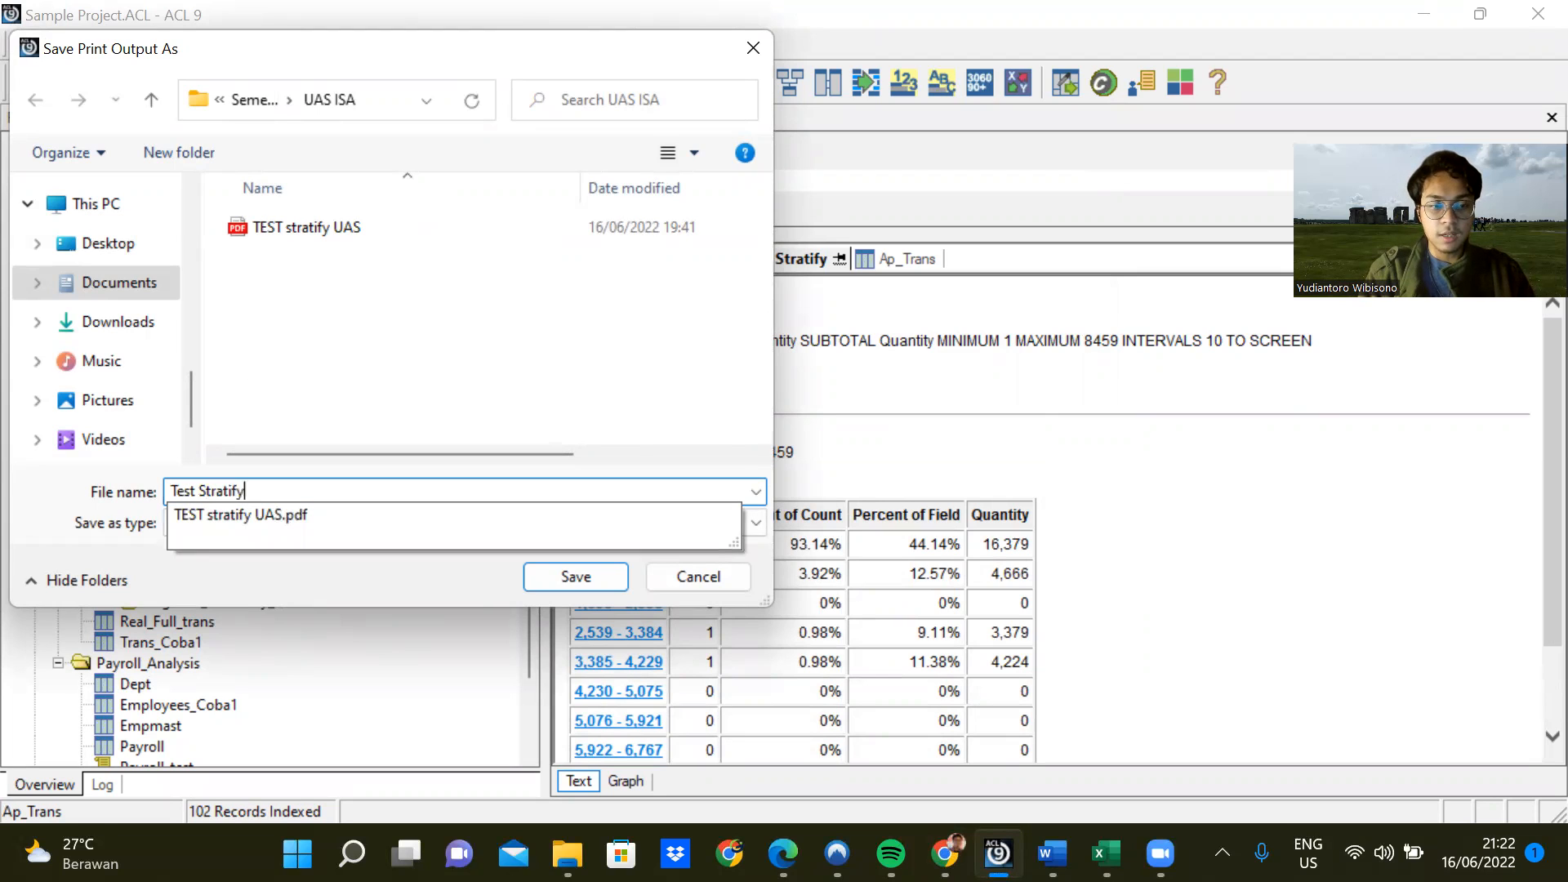
pyautogui.write(' 2')
pyautogui.press('BackSpace')
pyautogui.press('BackSpace')
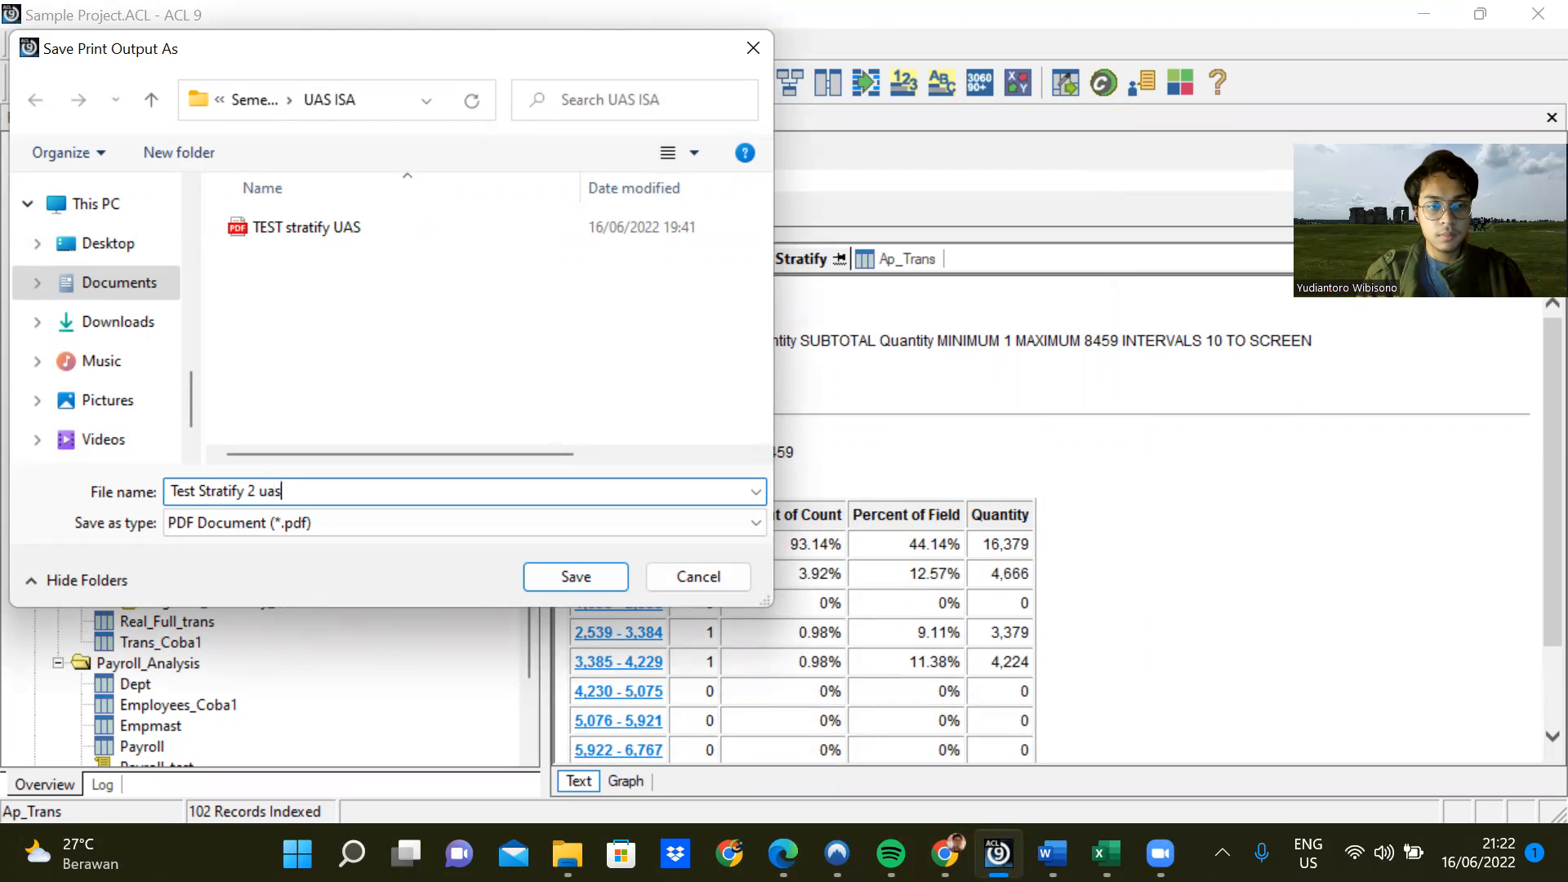
# Save the printed Stratify results as the PDF document "Test Stratify 2 uas" in the UAS ISA folder.
pyautogui.scroll(10, 95, 360)
pyautogui.scroll(-1, 109, 331)
pyautogui.click(108, 351)
pyautogui.click(576, 577)
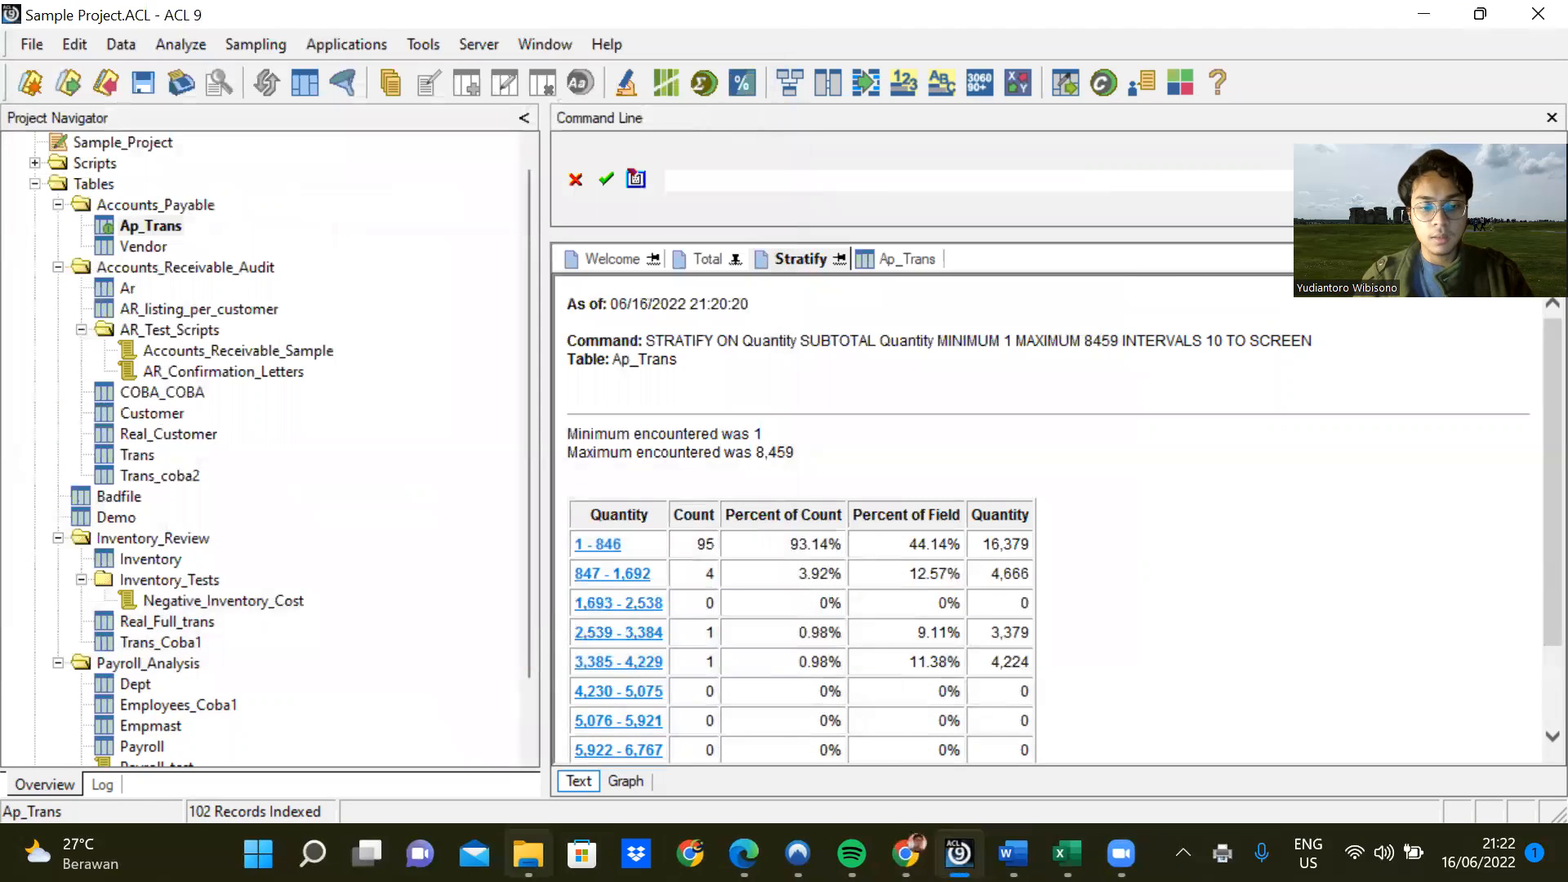
# Open the PDF "Test Stratify 2 uas" from the UAS ISA folder in File Explorer to check the printed output.
pyautogui.click(528, 852)
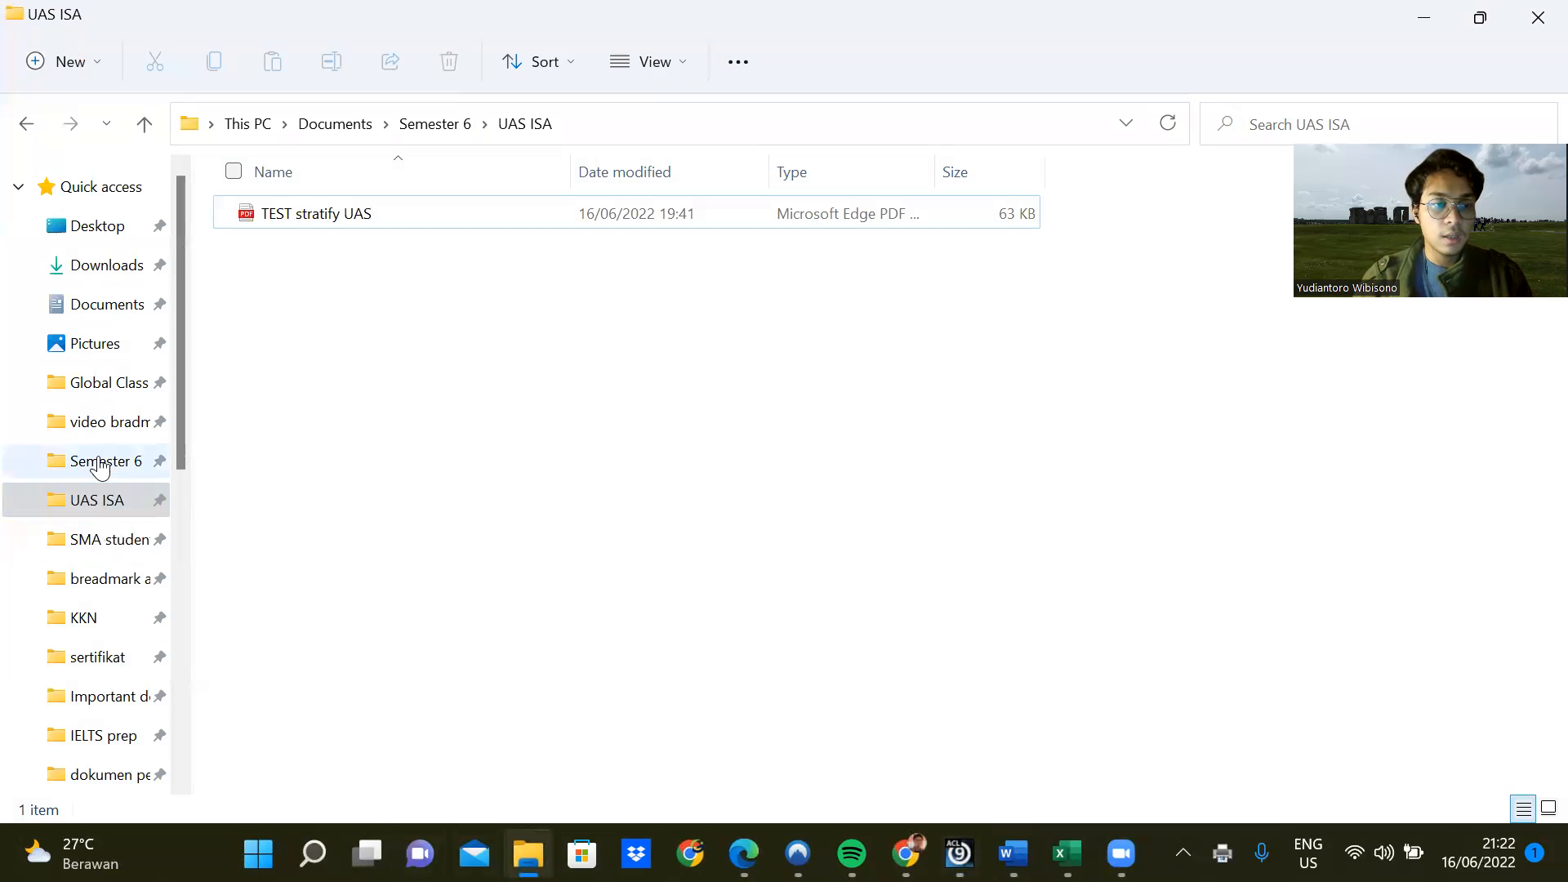
pyautogui.click(102, 501)
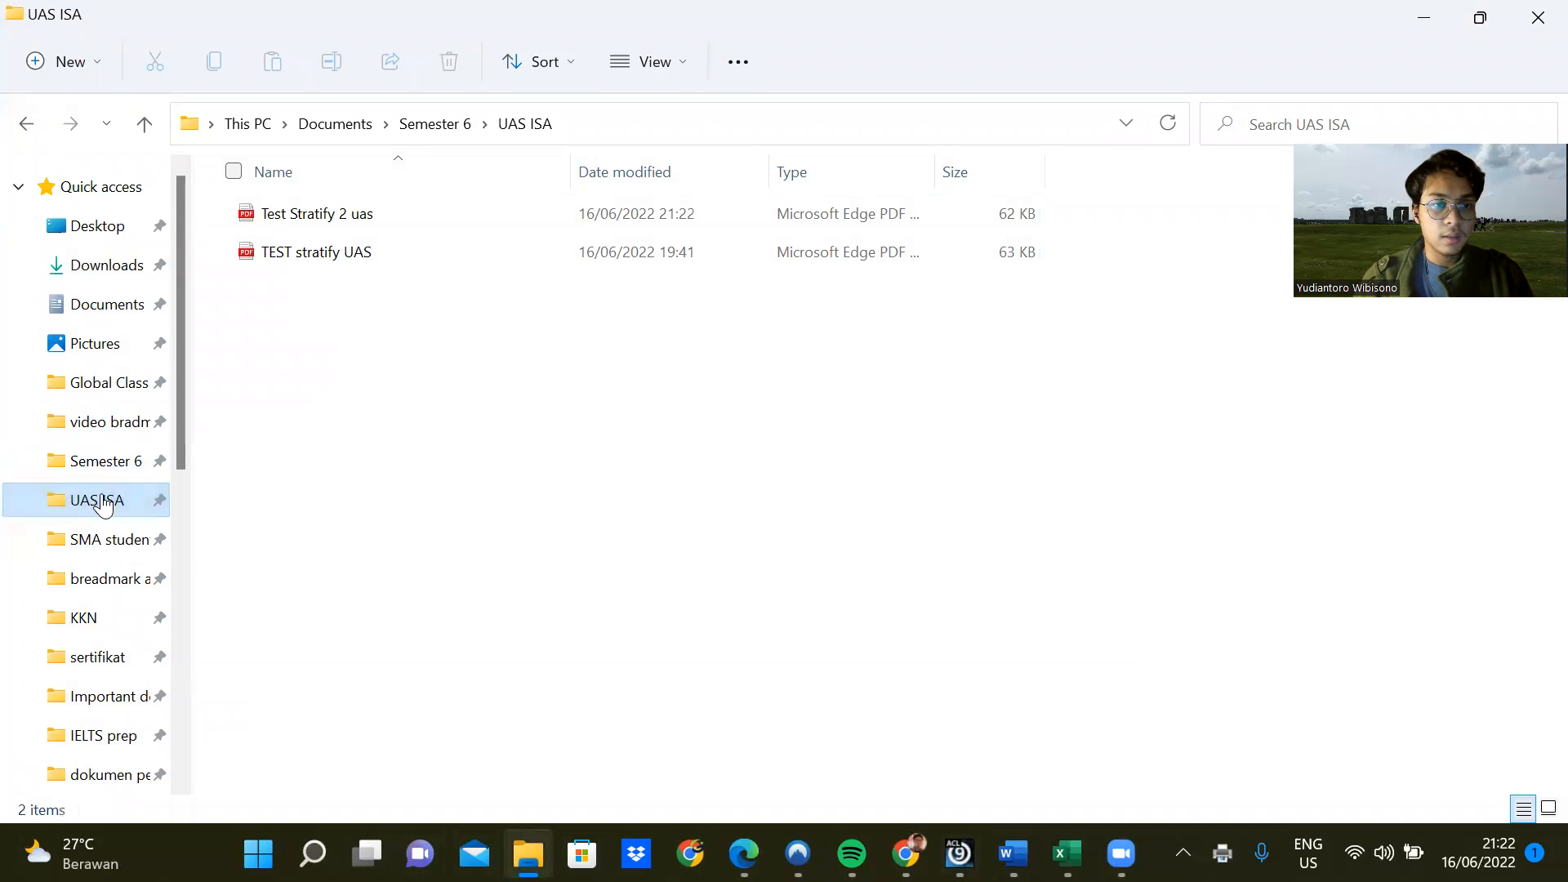
pyautogui.doubleClick(351, 215)
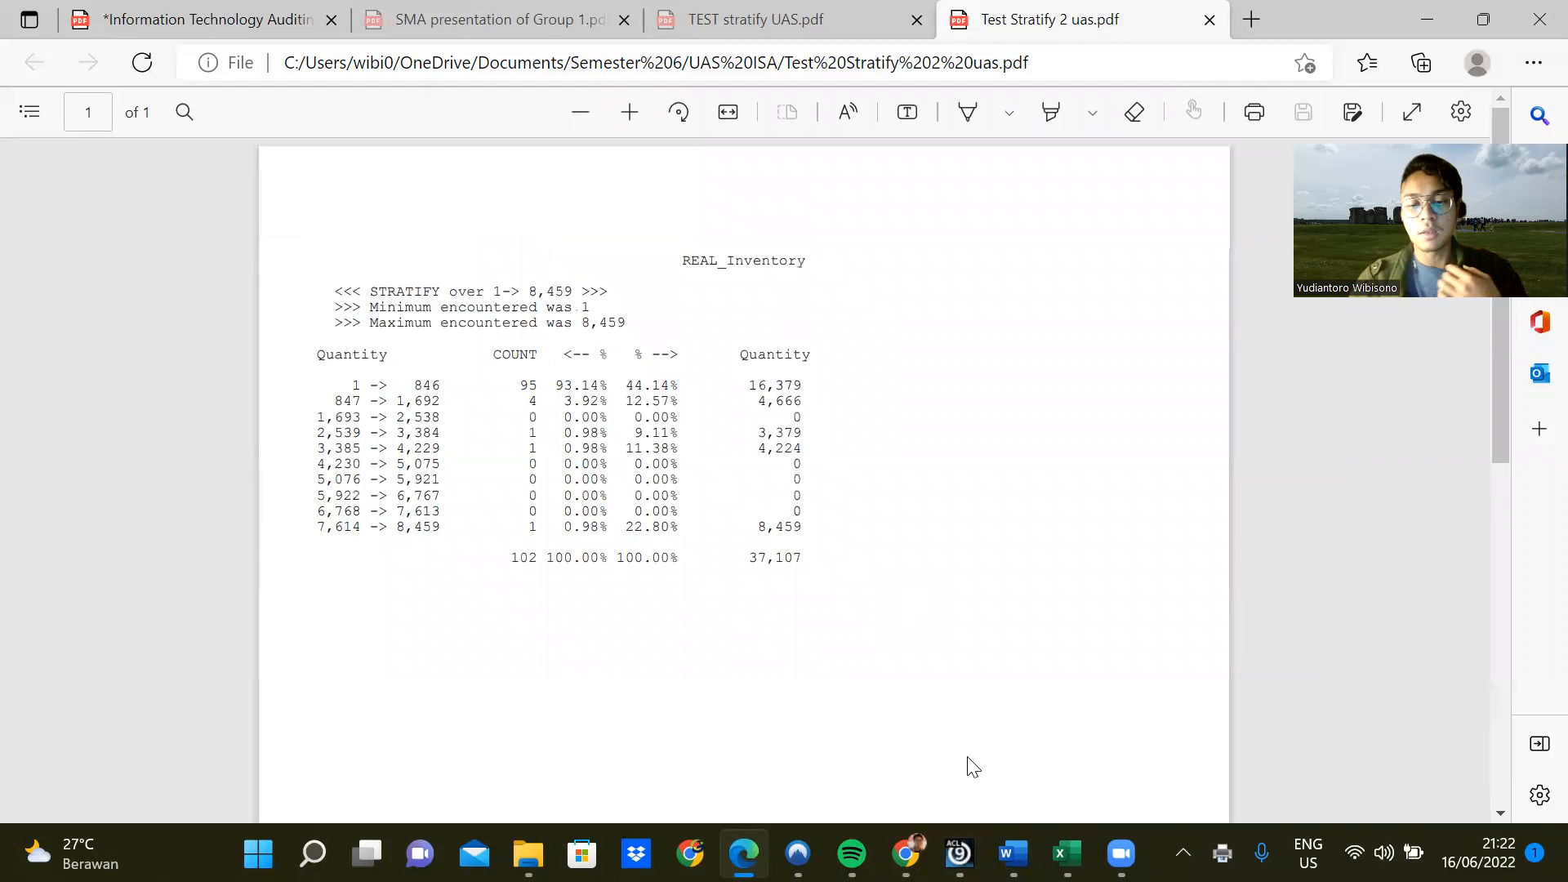
# Switch to Chrome and read the second Accounts Payable task about relating AP_Trans and Inventory in the final exam document.
pyautogui.click(905, 853)
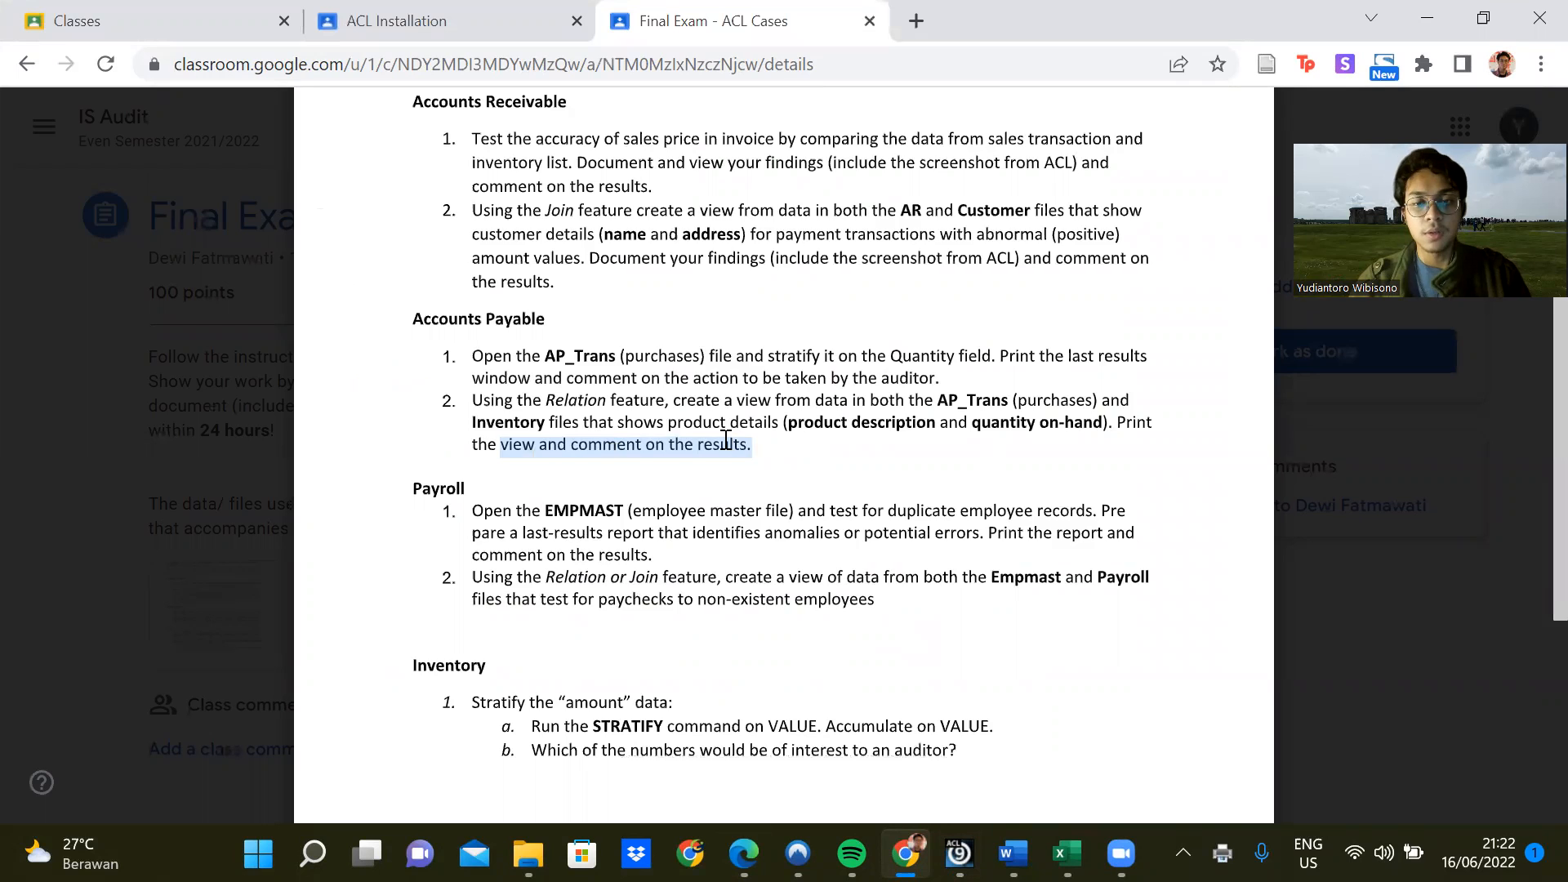
pyautogui.scroll(-2, 726, 438)
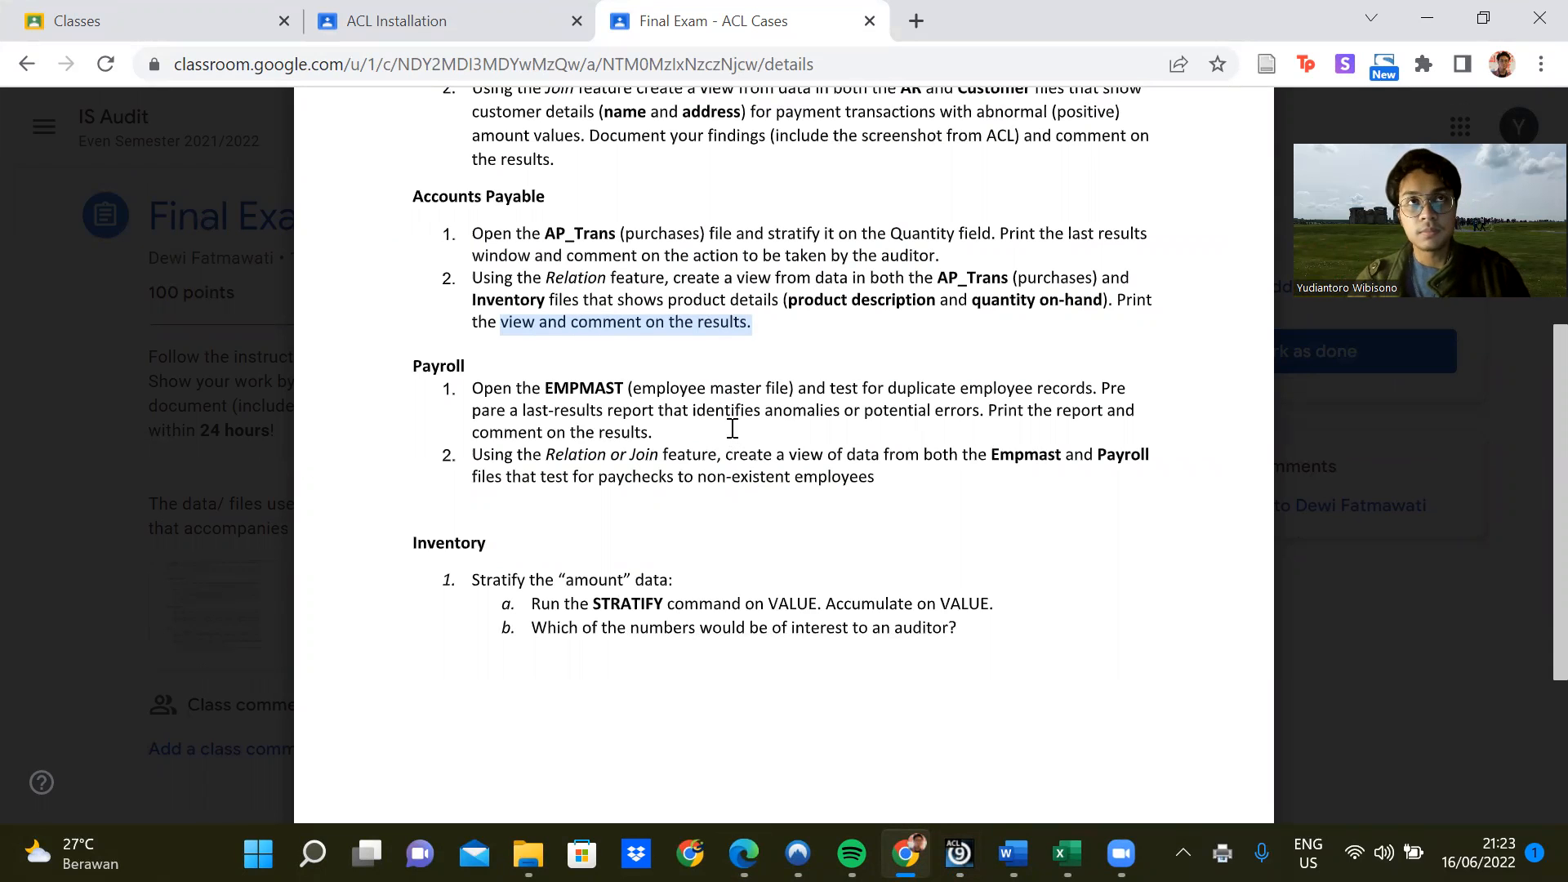
pyautogui.scroll(3, 732, 428)
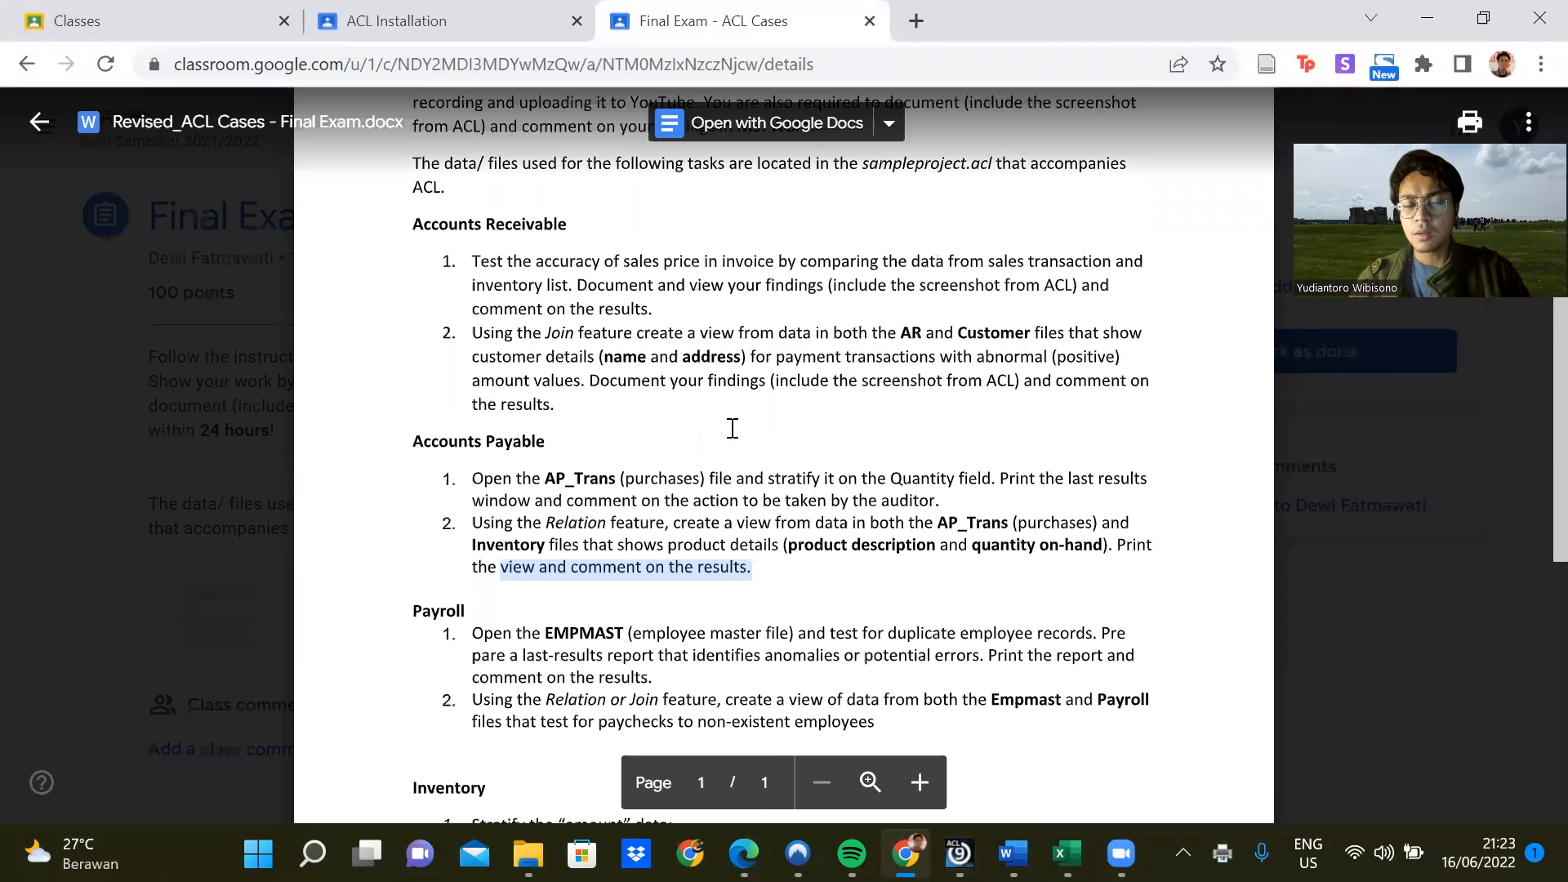
pyautogui.scroll(-3, 733, 428)
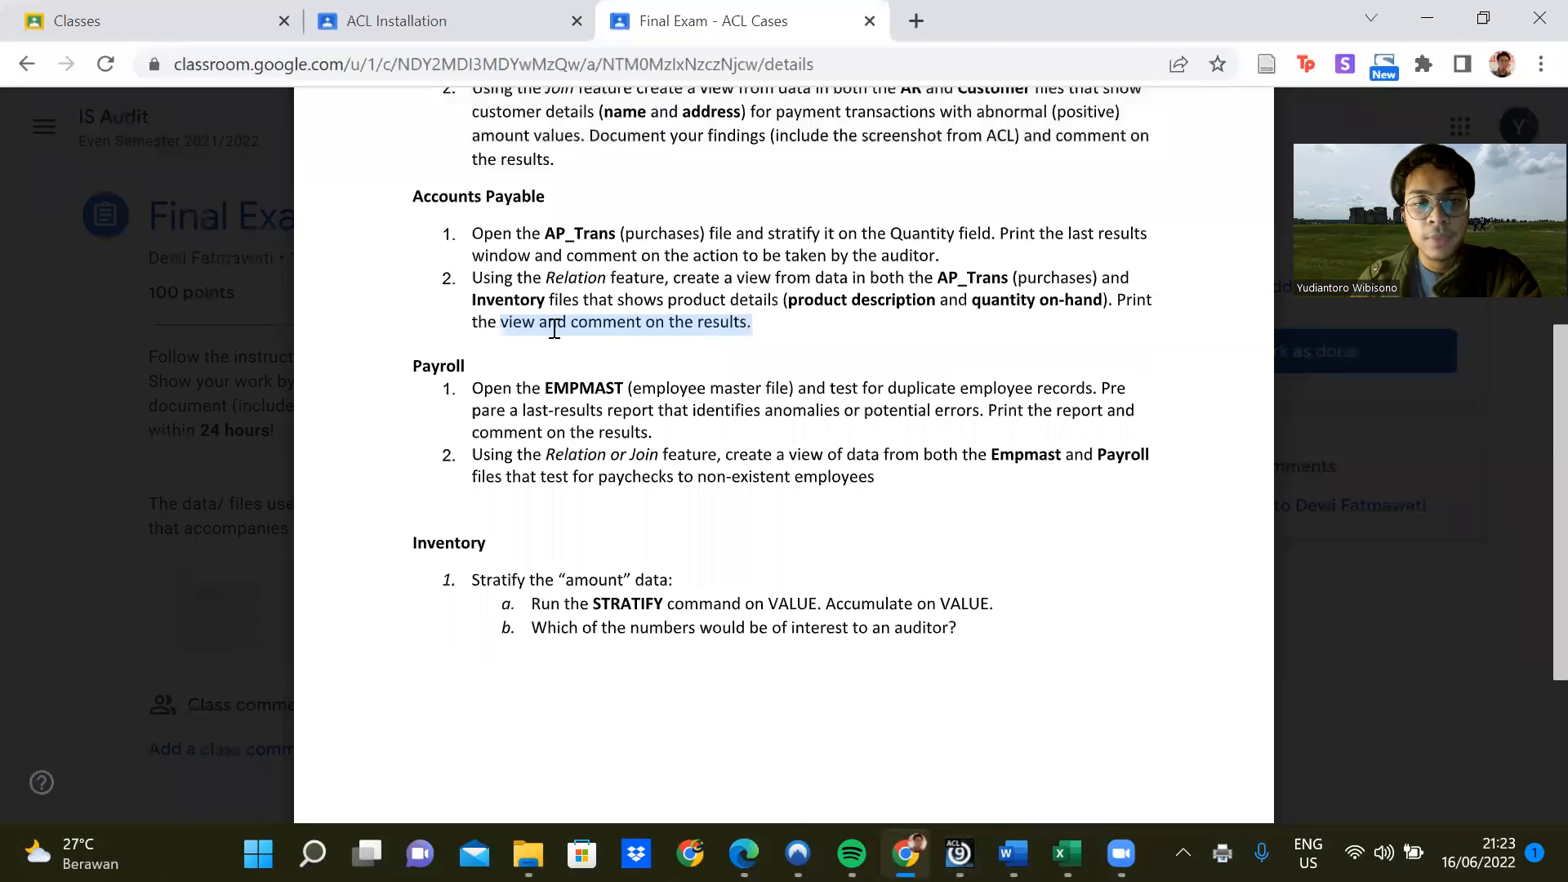
pyautogui.moveTo(475, 278); pyautogui.dragTo(724, 299)
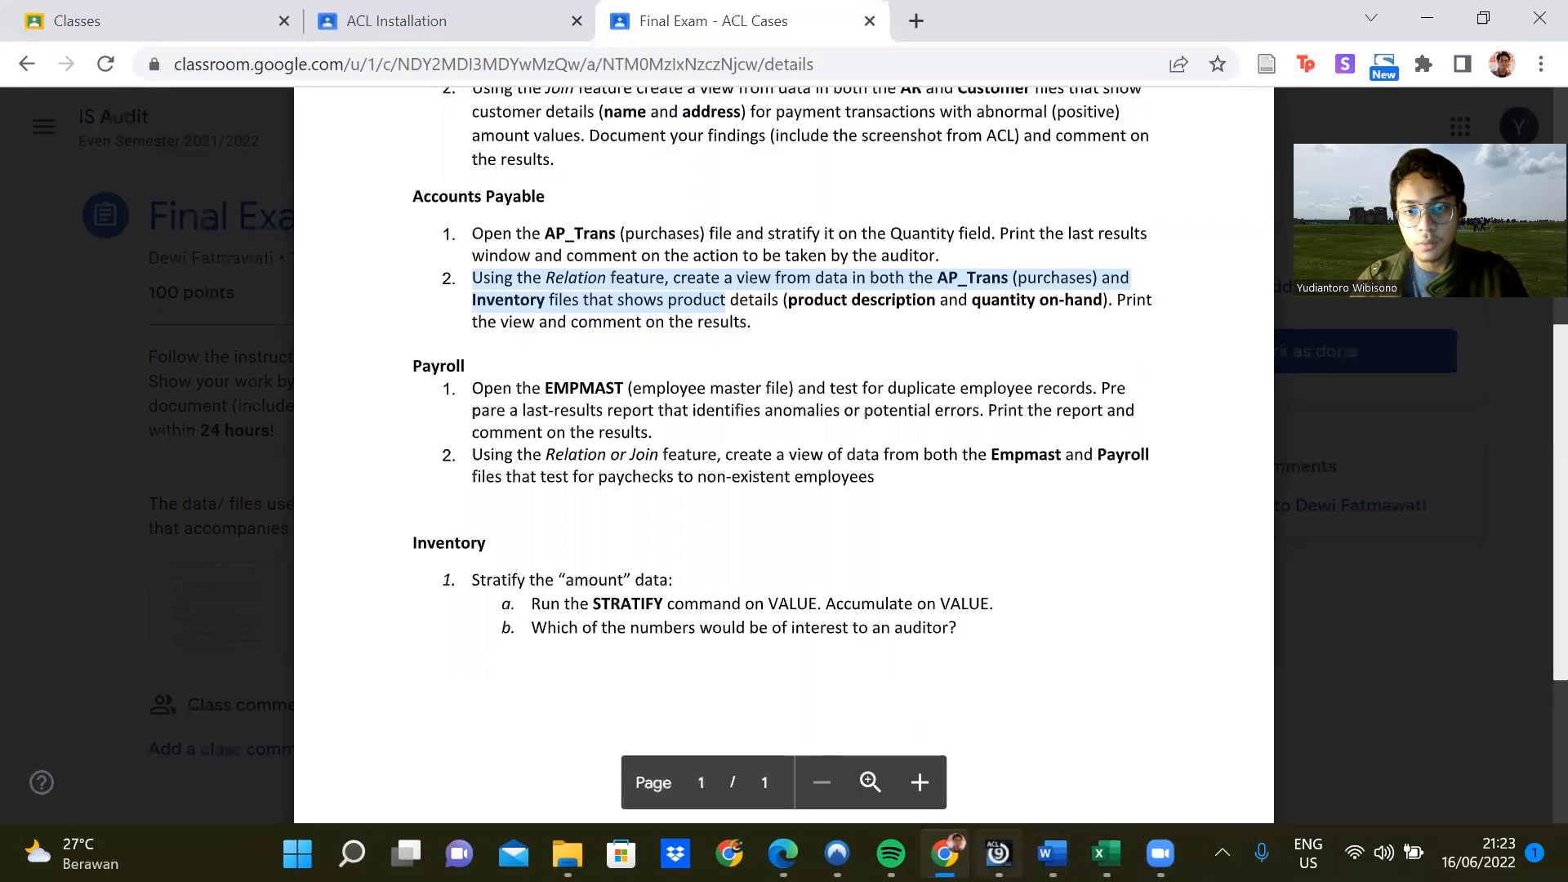
# Switch to ACL, open the Ap_Trans table and bring up its table relations, checking them against the exam task.
pyautogui.hotkey('alt', 'Tab')
pyautogui.doubleClick(146, 246)
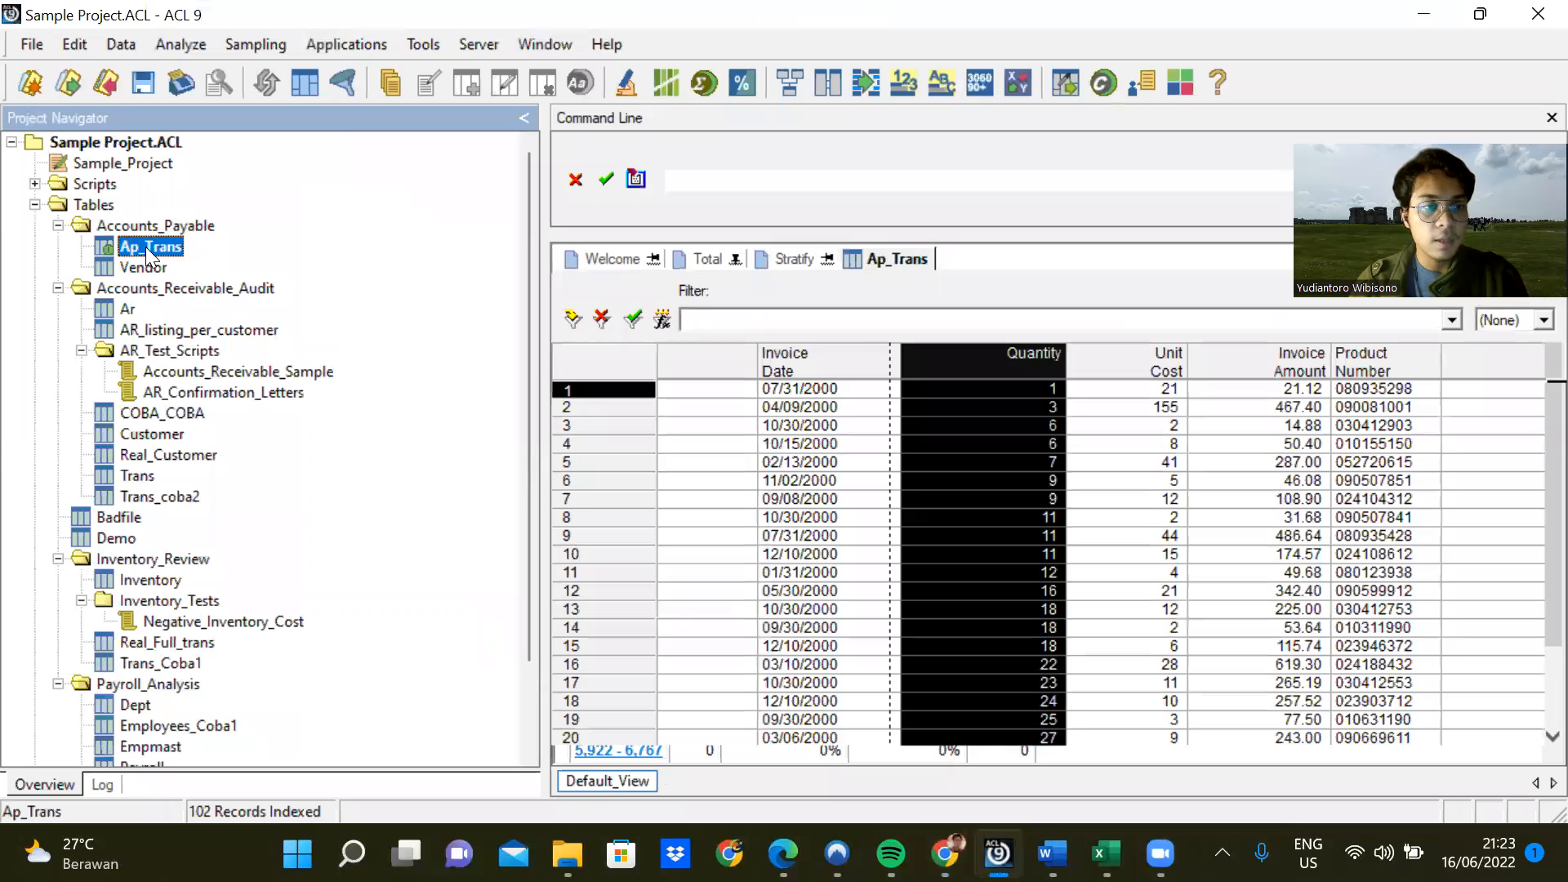
pyautogui.click(162, 47)
pyautogui.click(122, 42)
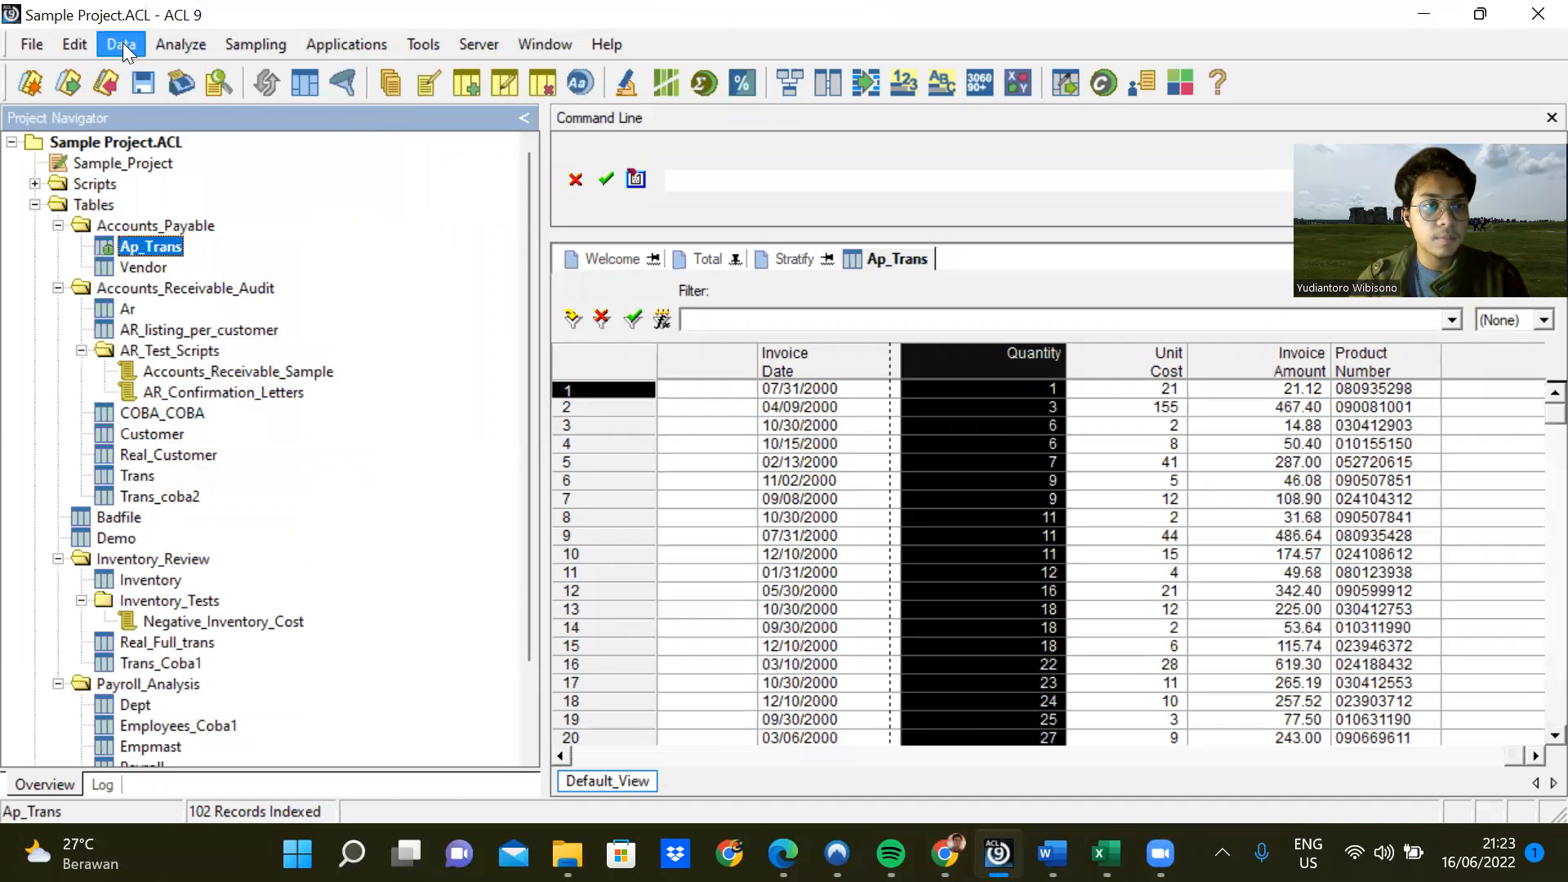
pyautogui.click(122, 42)
pyautogui.click(184, 200)
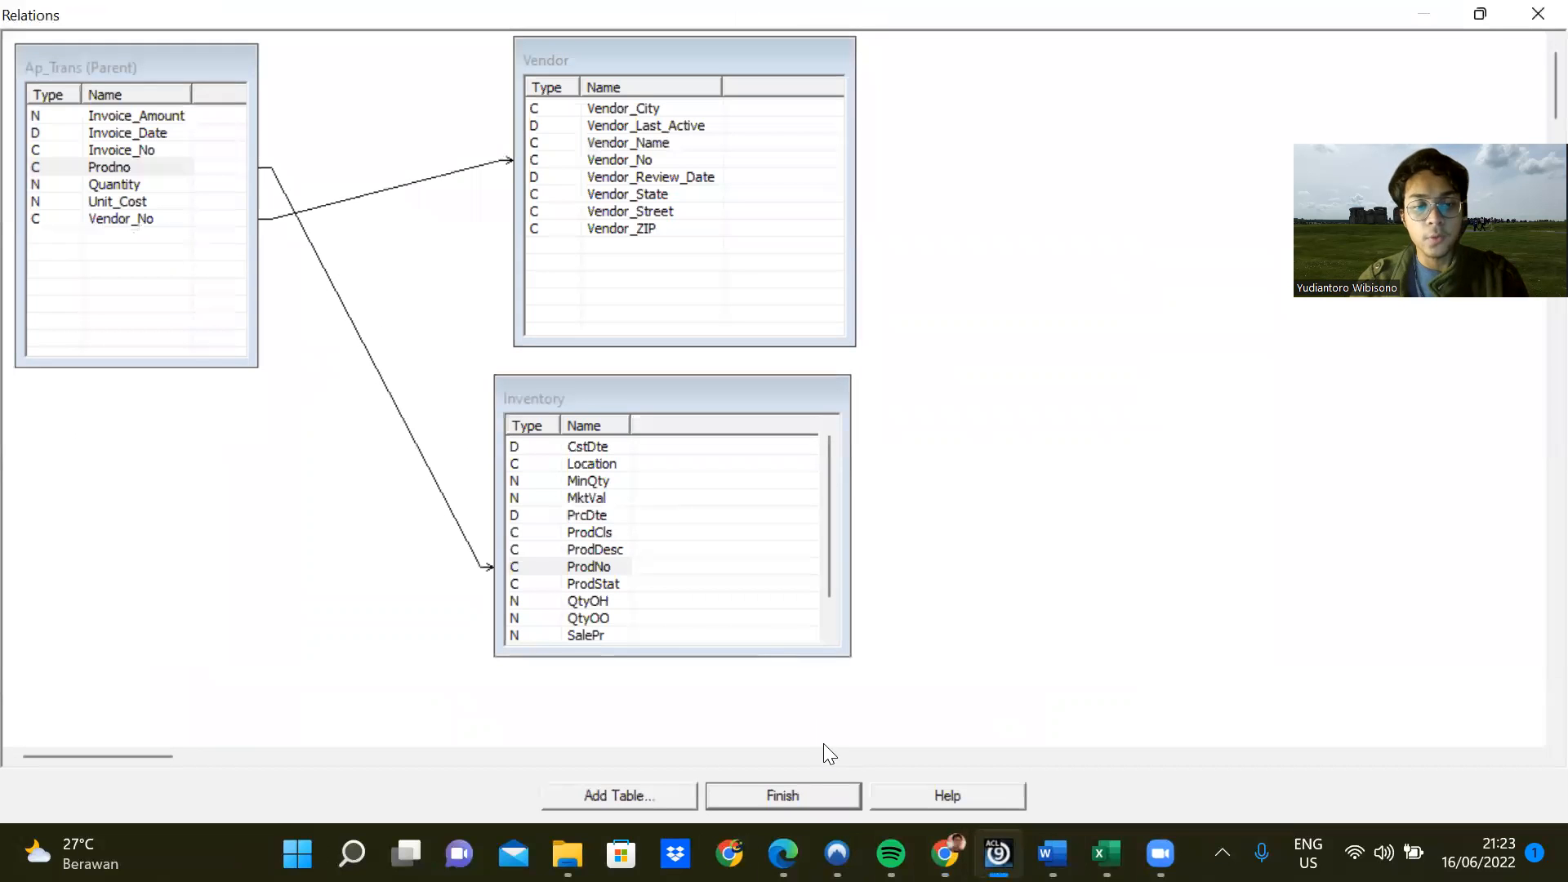
pyautogui.click(945, 853)
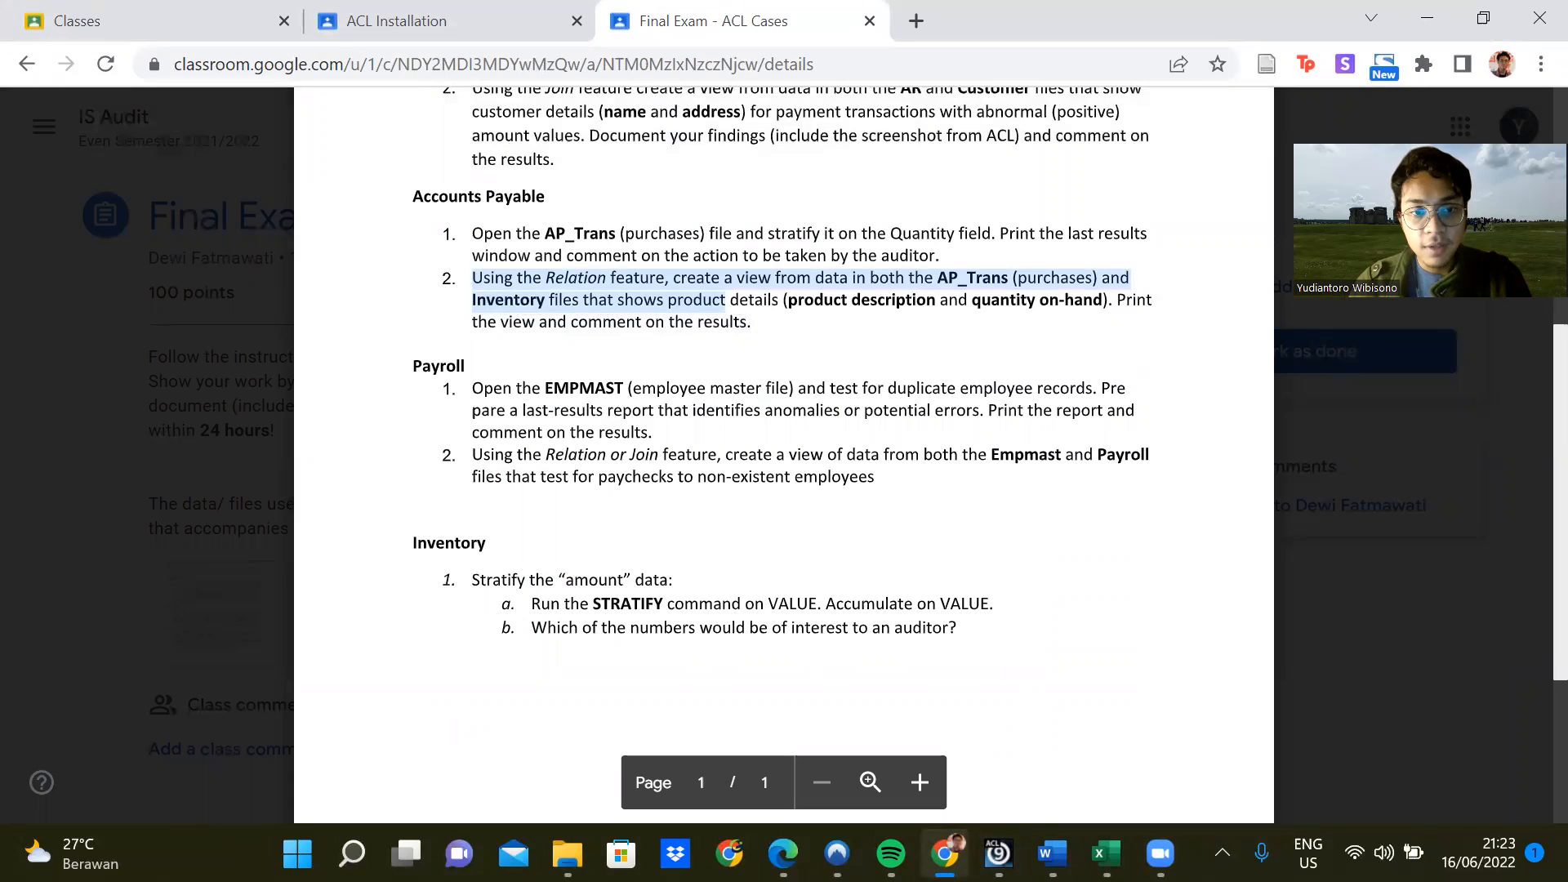
pyautogui.click(998, 853)
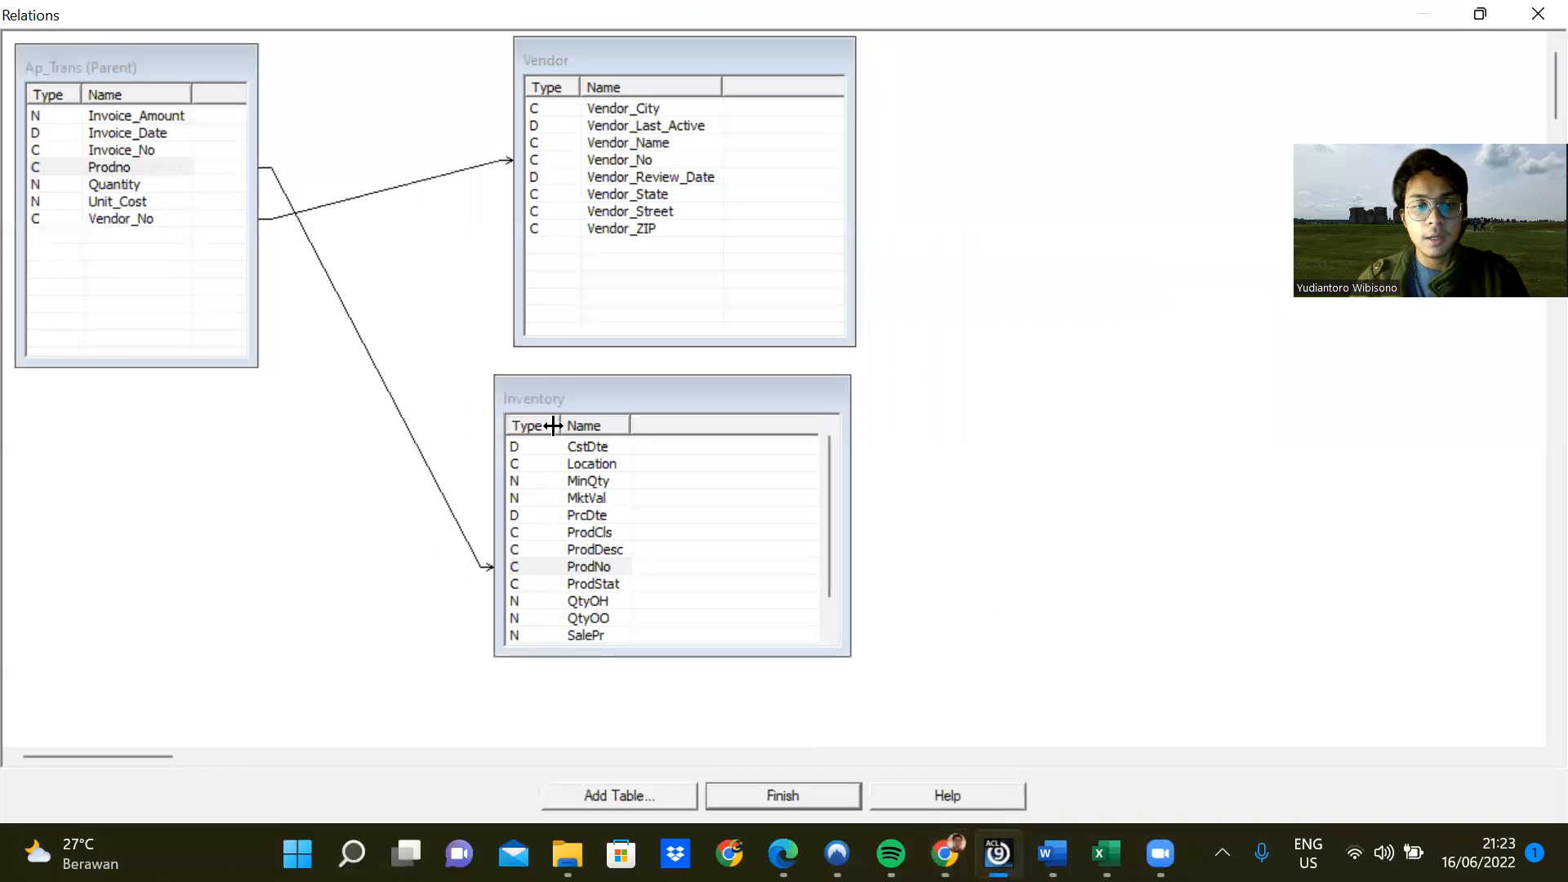
# Reposition the Inventory table in the relations diagram and confirm its relation to Ap_Trans on Prodno and ProdNo, using the Inventory_on_ProdNo index.
pyautogui.moveTo(533, 389); pyautogui.dragTo(498, 368)
pyautogui.click(181, 75)
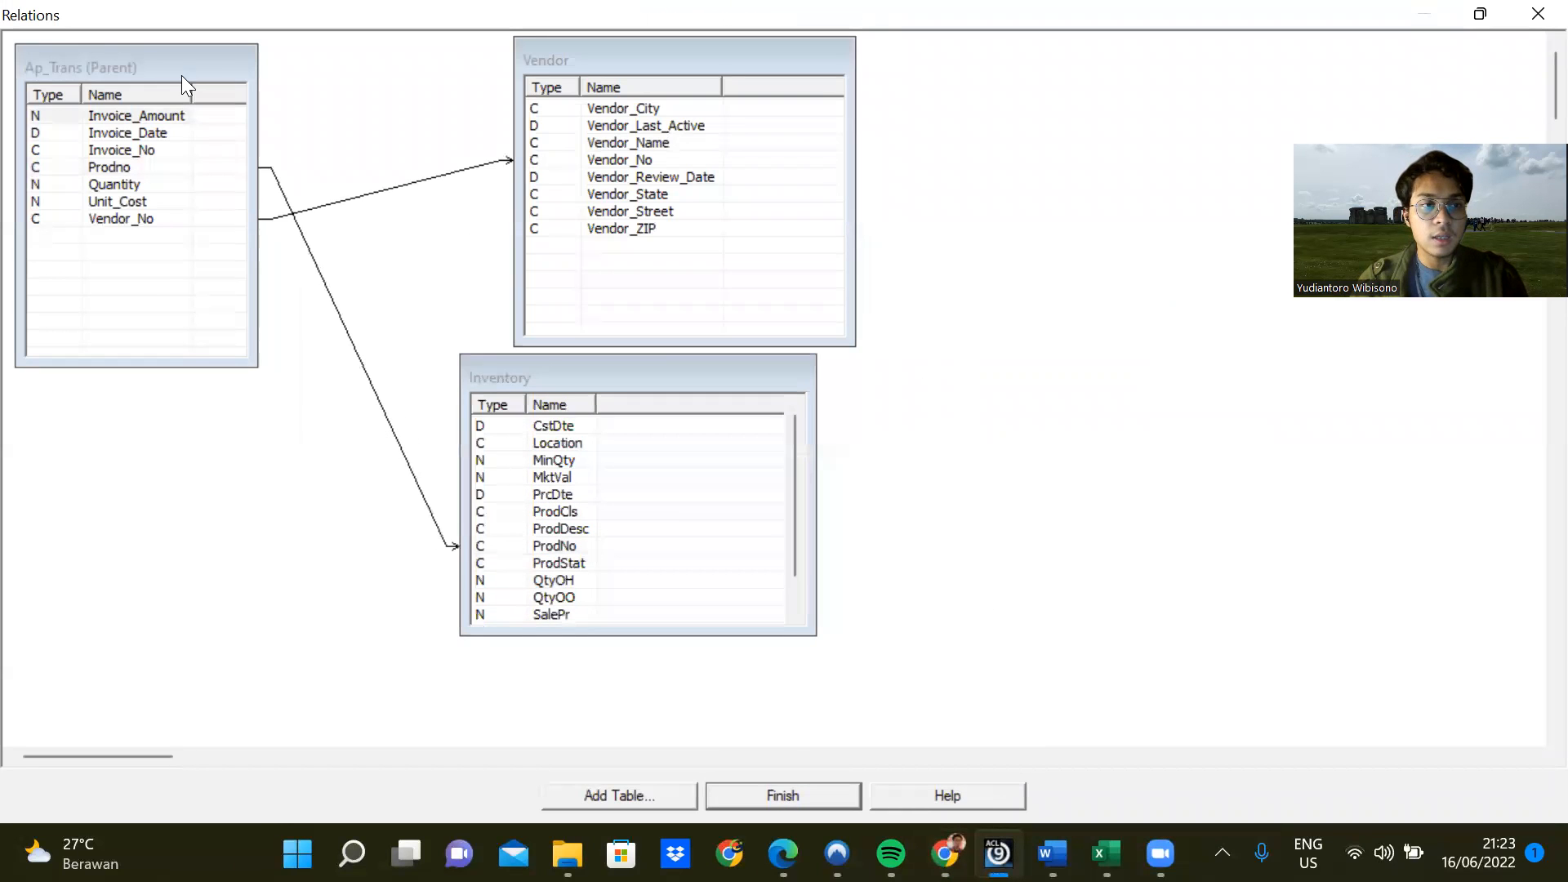
pyautogui.rightClick(381, 390)
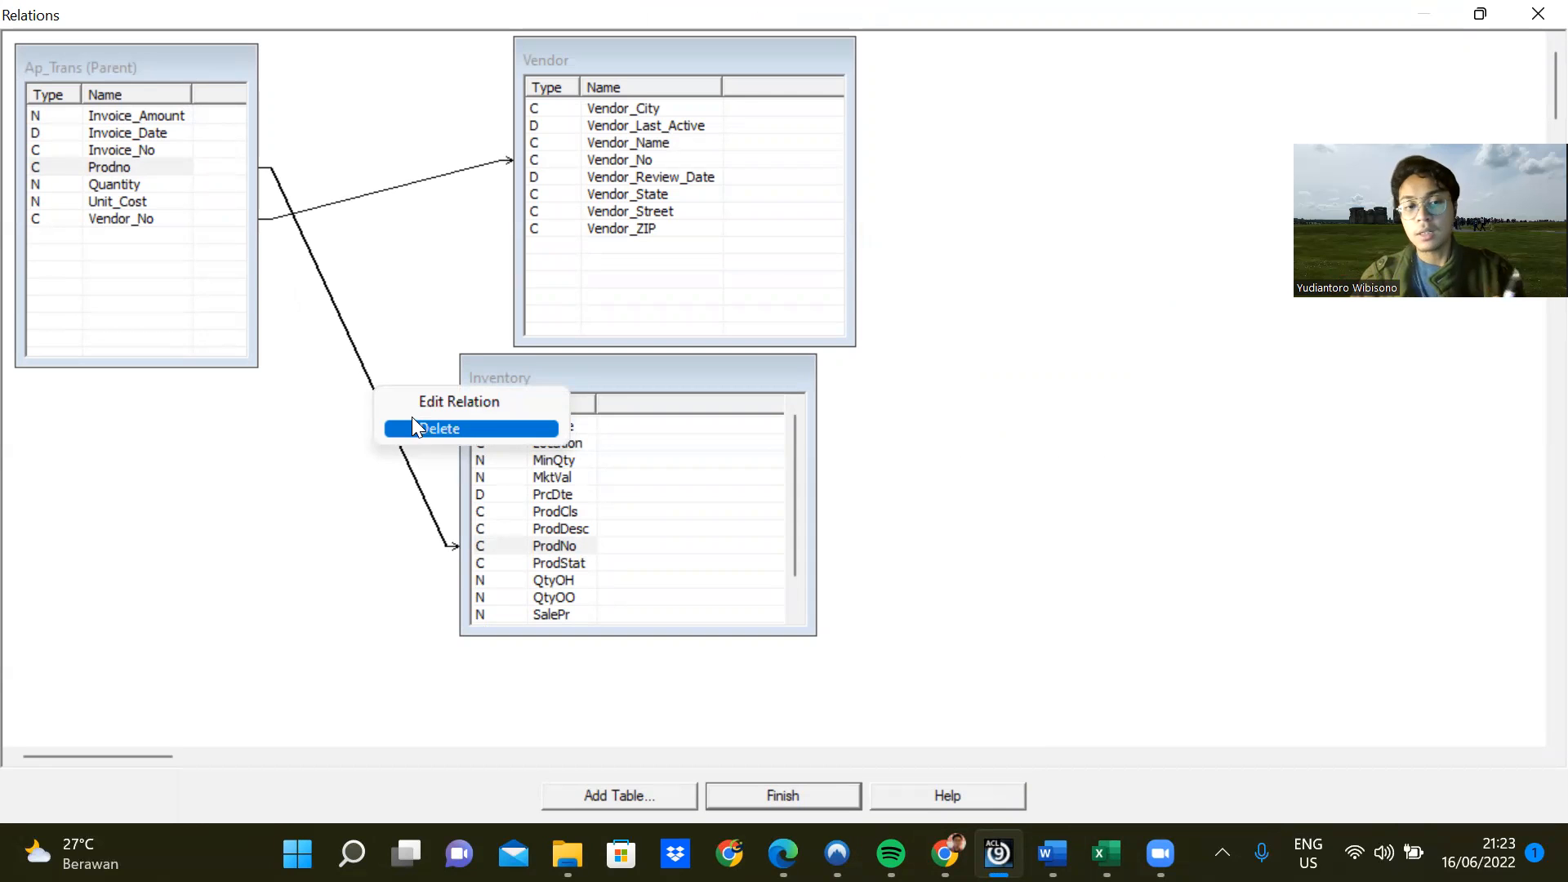
pyautogui.click(431, 400)
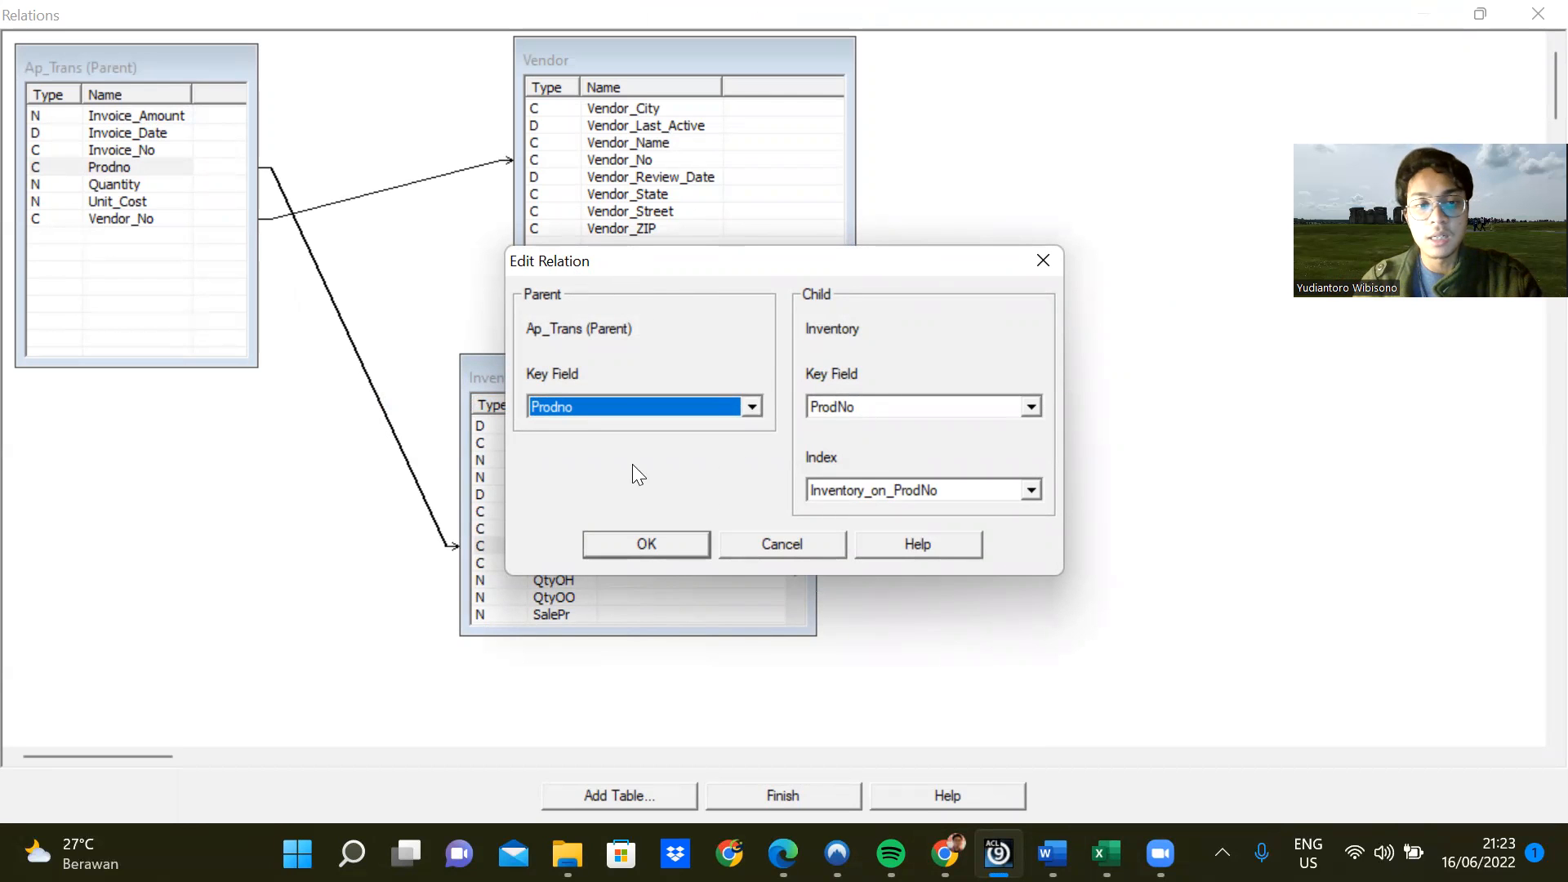
pyautogui.click(595, 542)
pyautogui.click(805, 797)
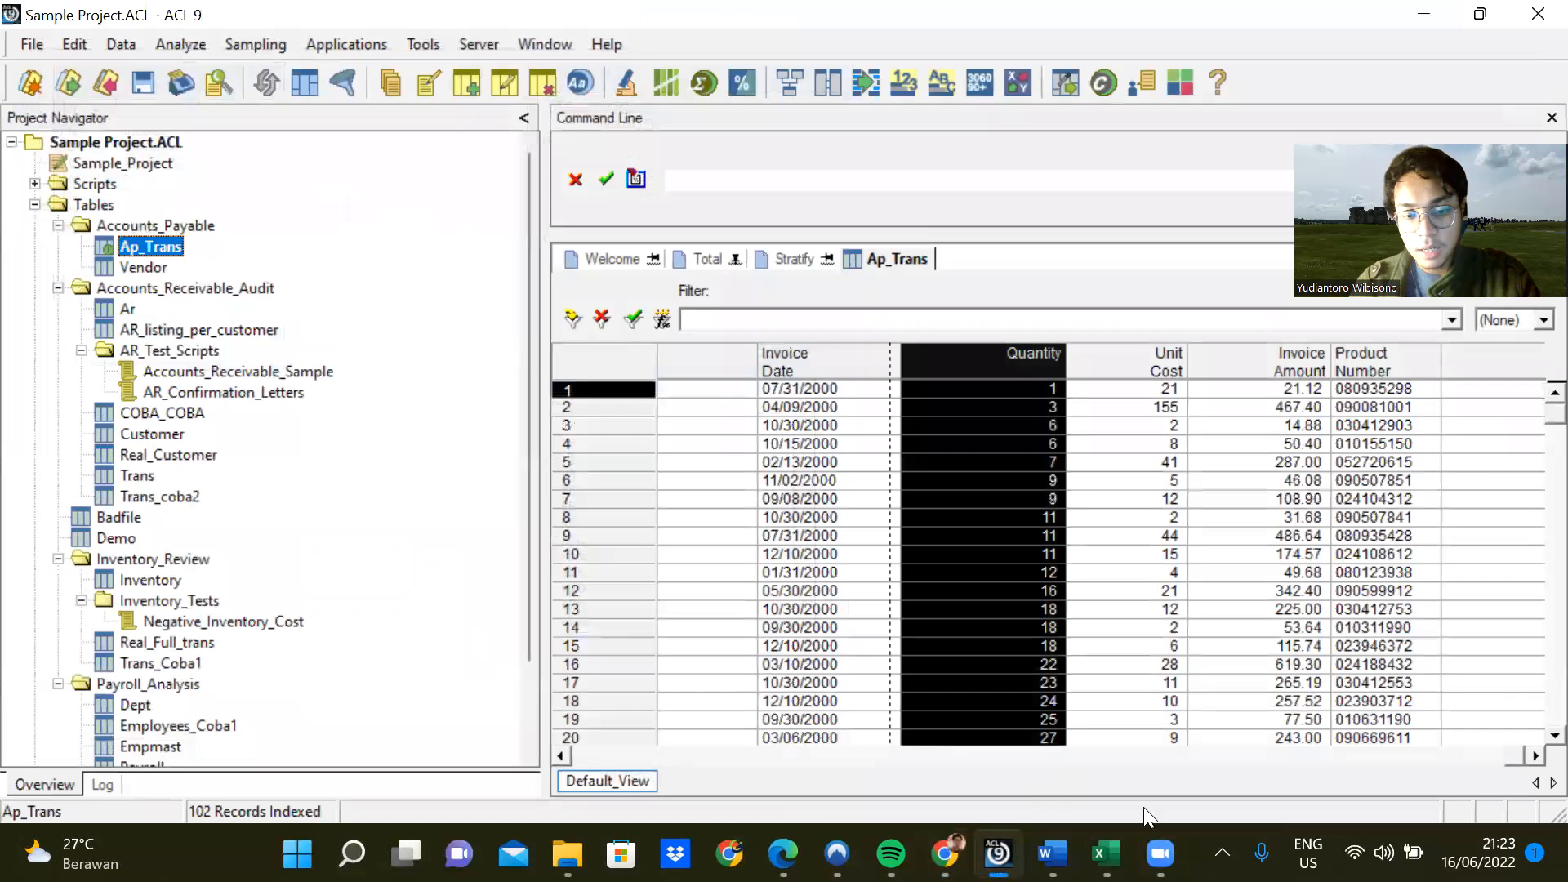
# Check in Chrome which product details the second Accounts Payable task requires, and return to the Ap_Trans table in ACL.
pyautogui.click(945, 854)
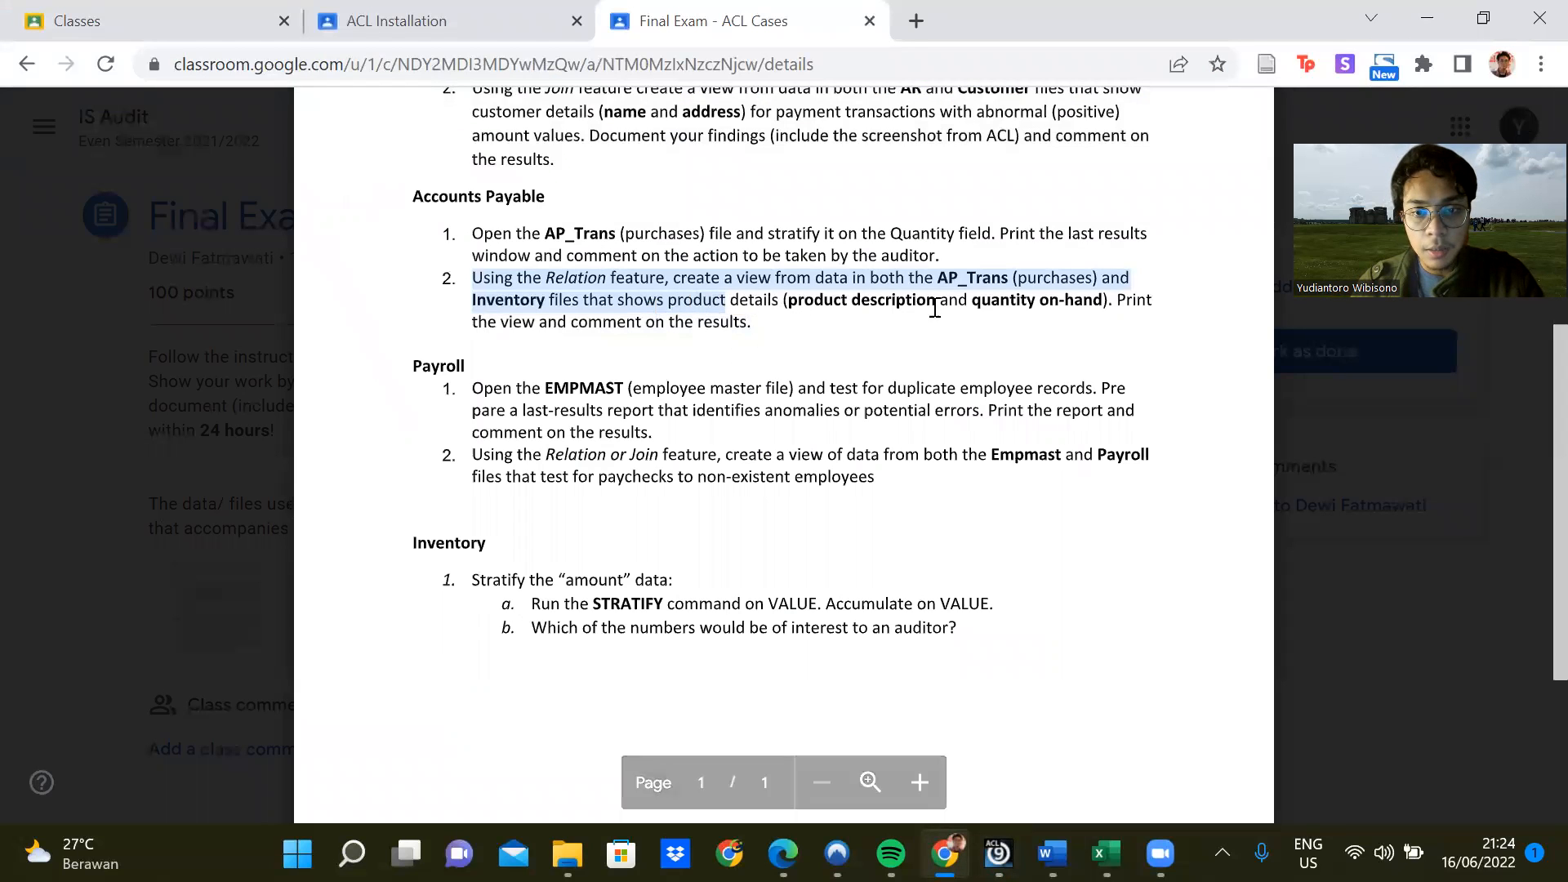
pyautogui.moveTo(797, 308); pyautogui.dragTo(1152, 301)
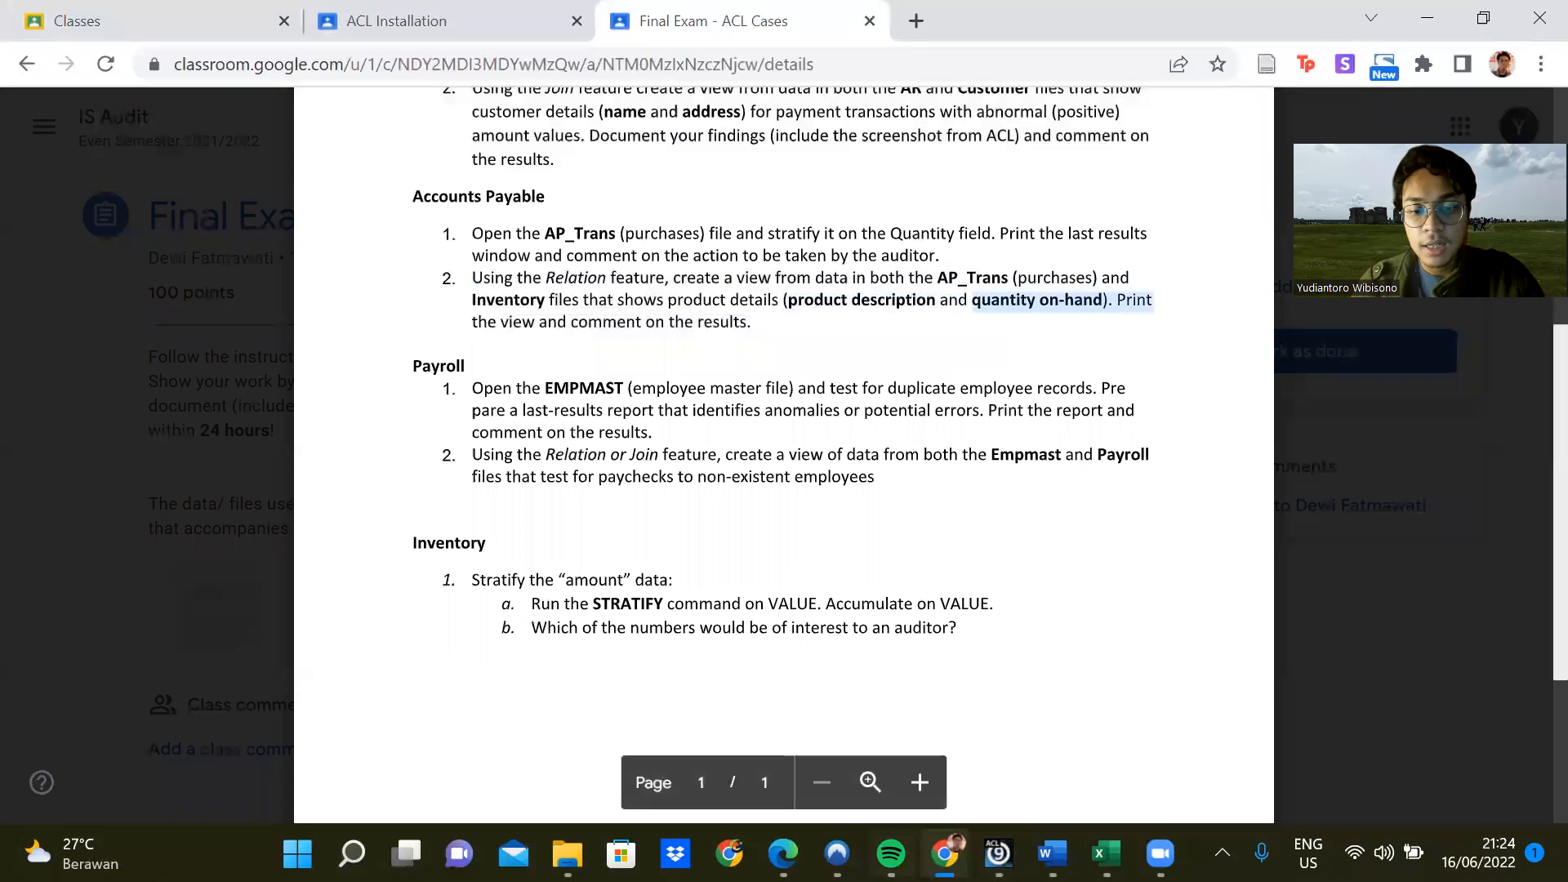
pyautogui.click(891, 854)
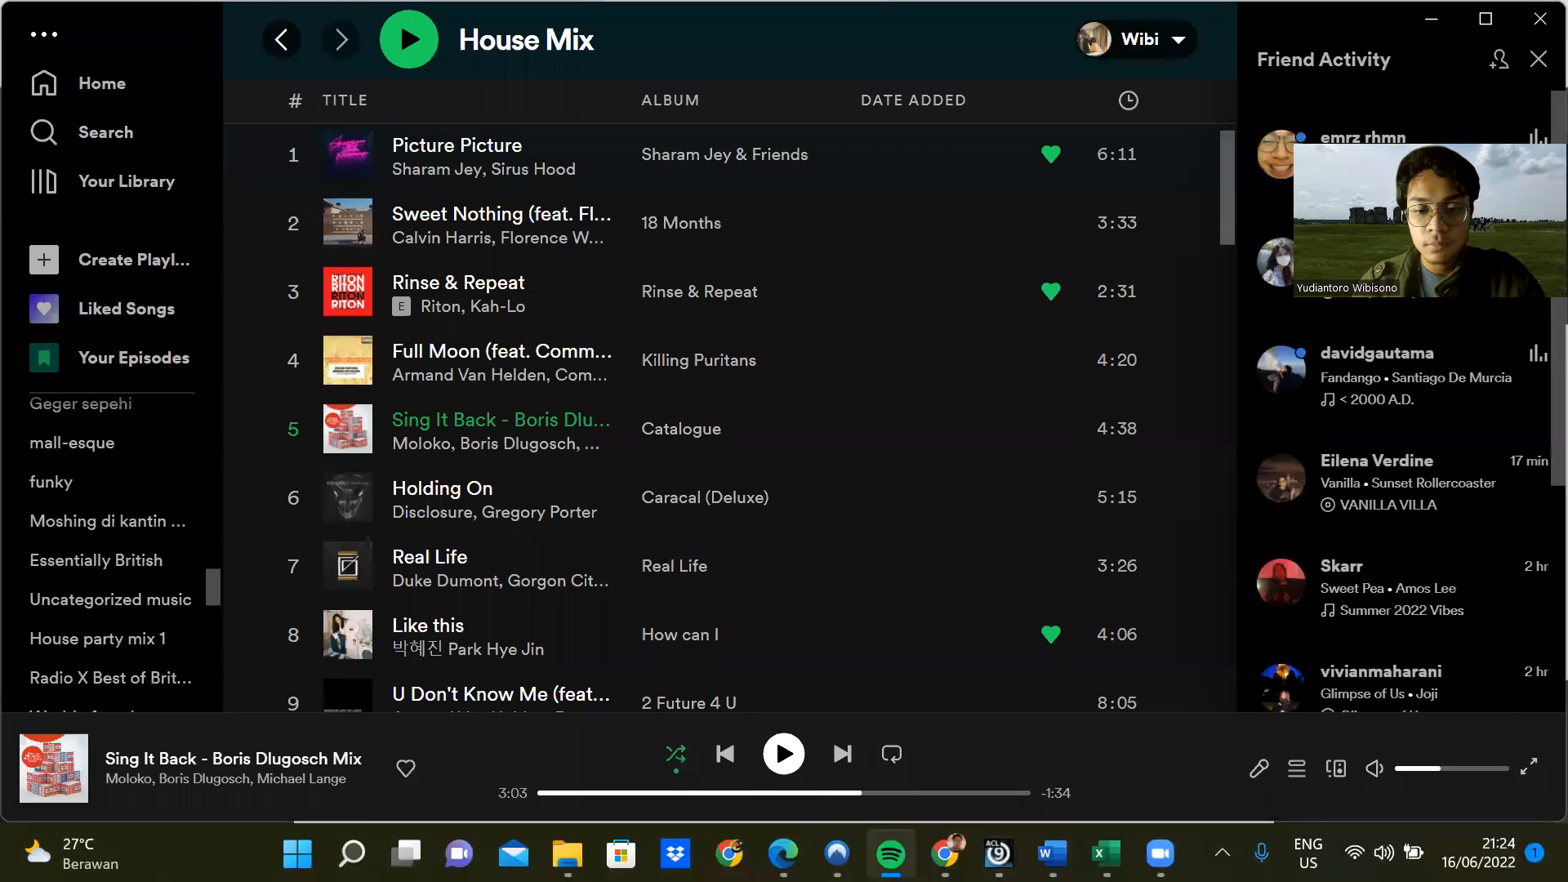
pyautogui.click(891, 853)
pyautogui.click(998, 854)
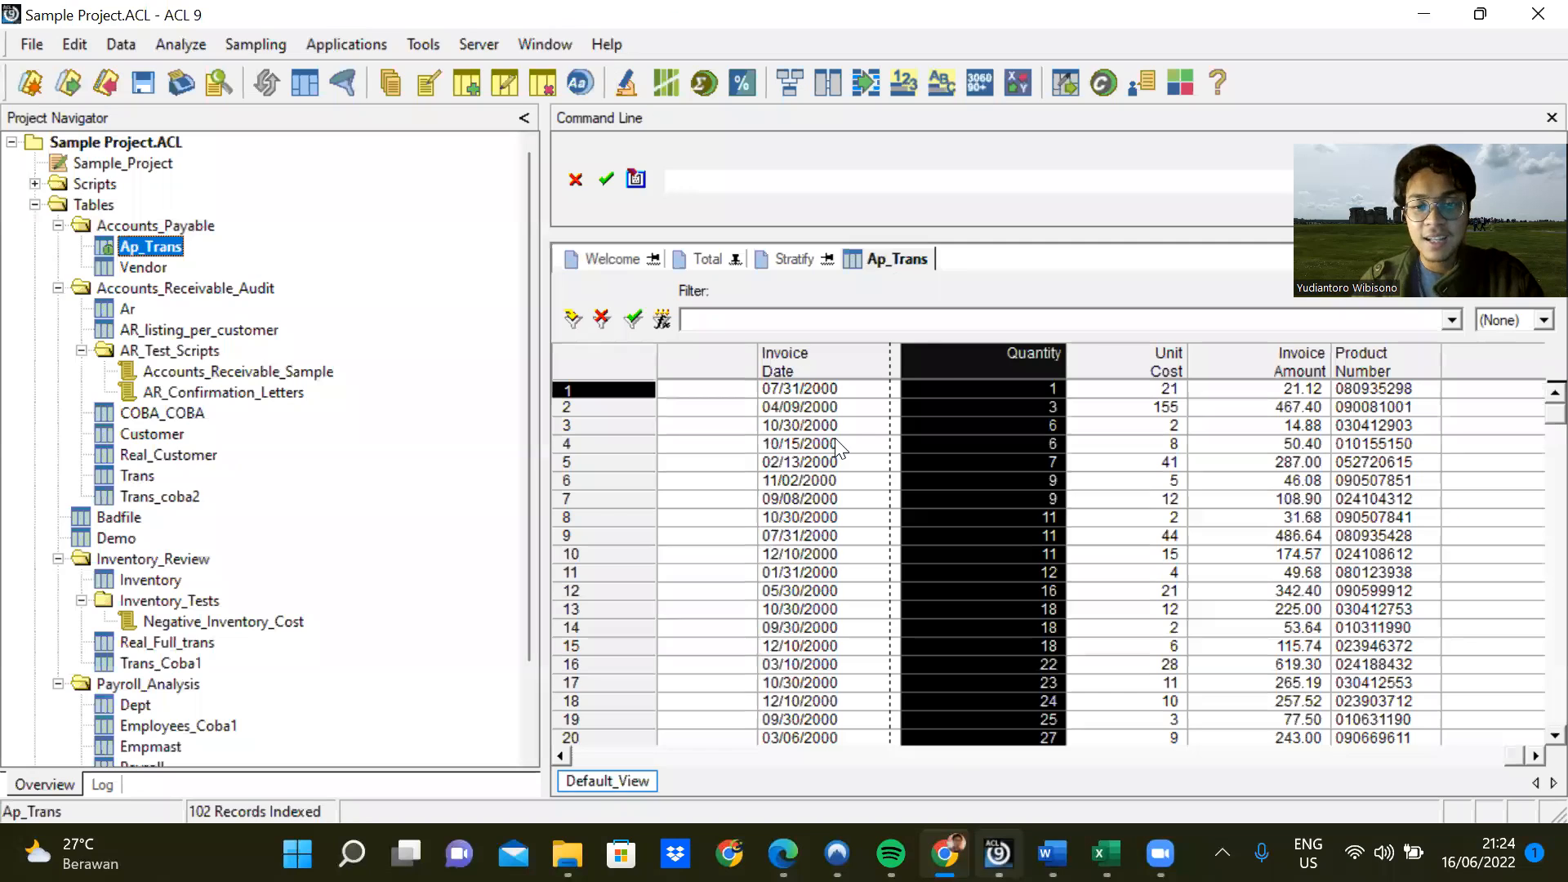
# Add the Inventory.ProdDesc field from the related Inventory table as a column before Quantity in the Ap_Trans view.
pyautogui.rightClick(933, 355)
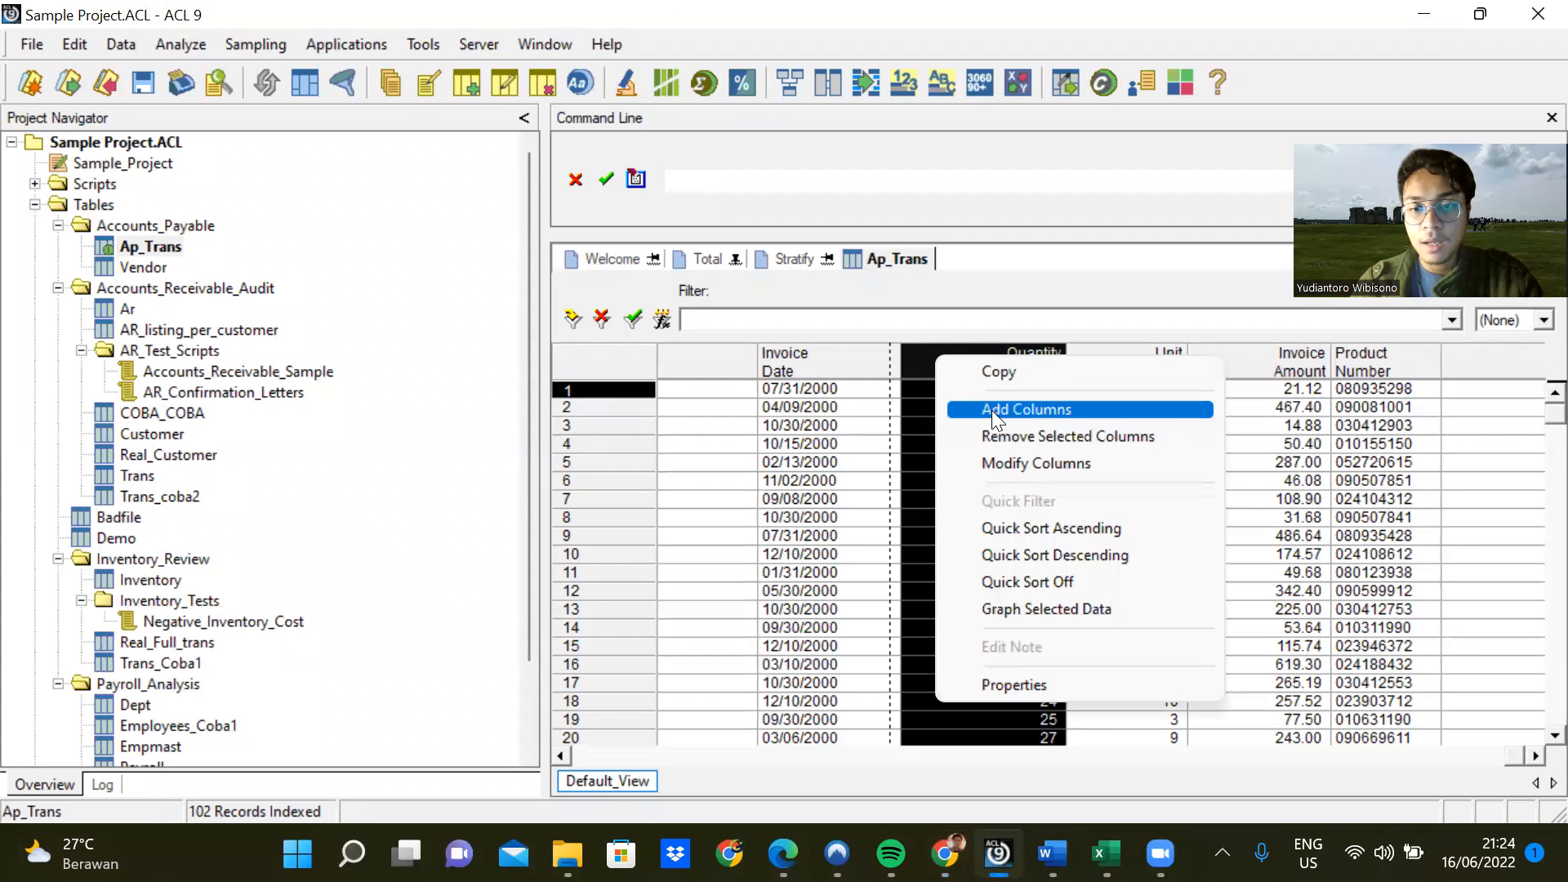
pyautogui.click(993, 409)
pyautogui.hotkey('alt', 'Tab')
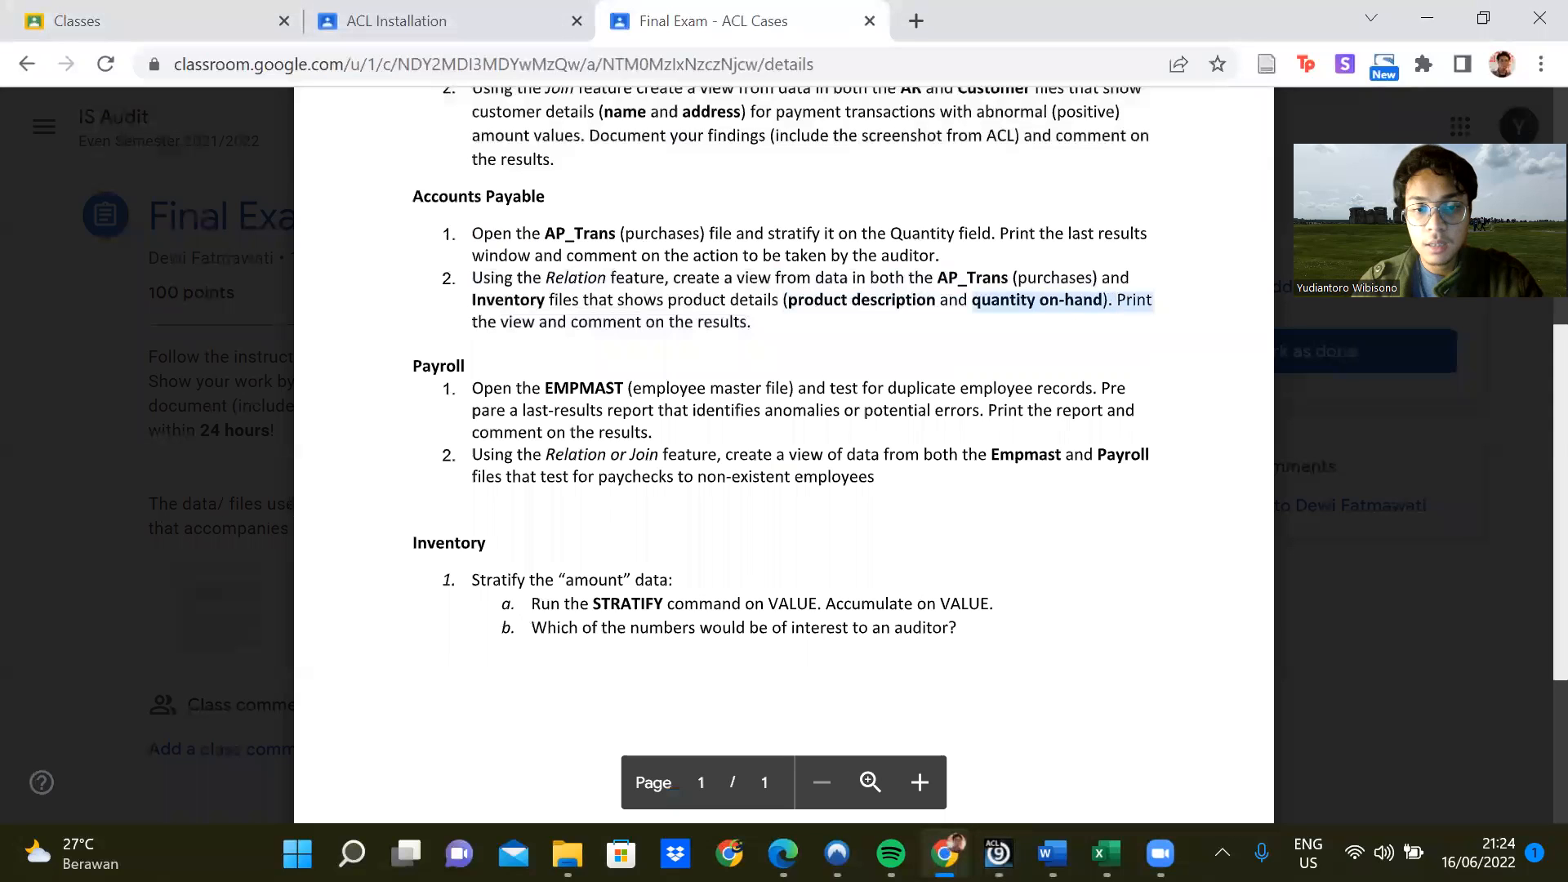
pyautogui.hotkey('alt', 'Tab')
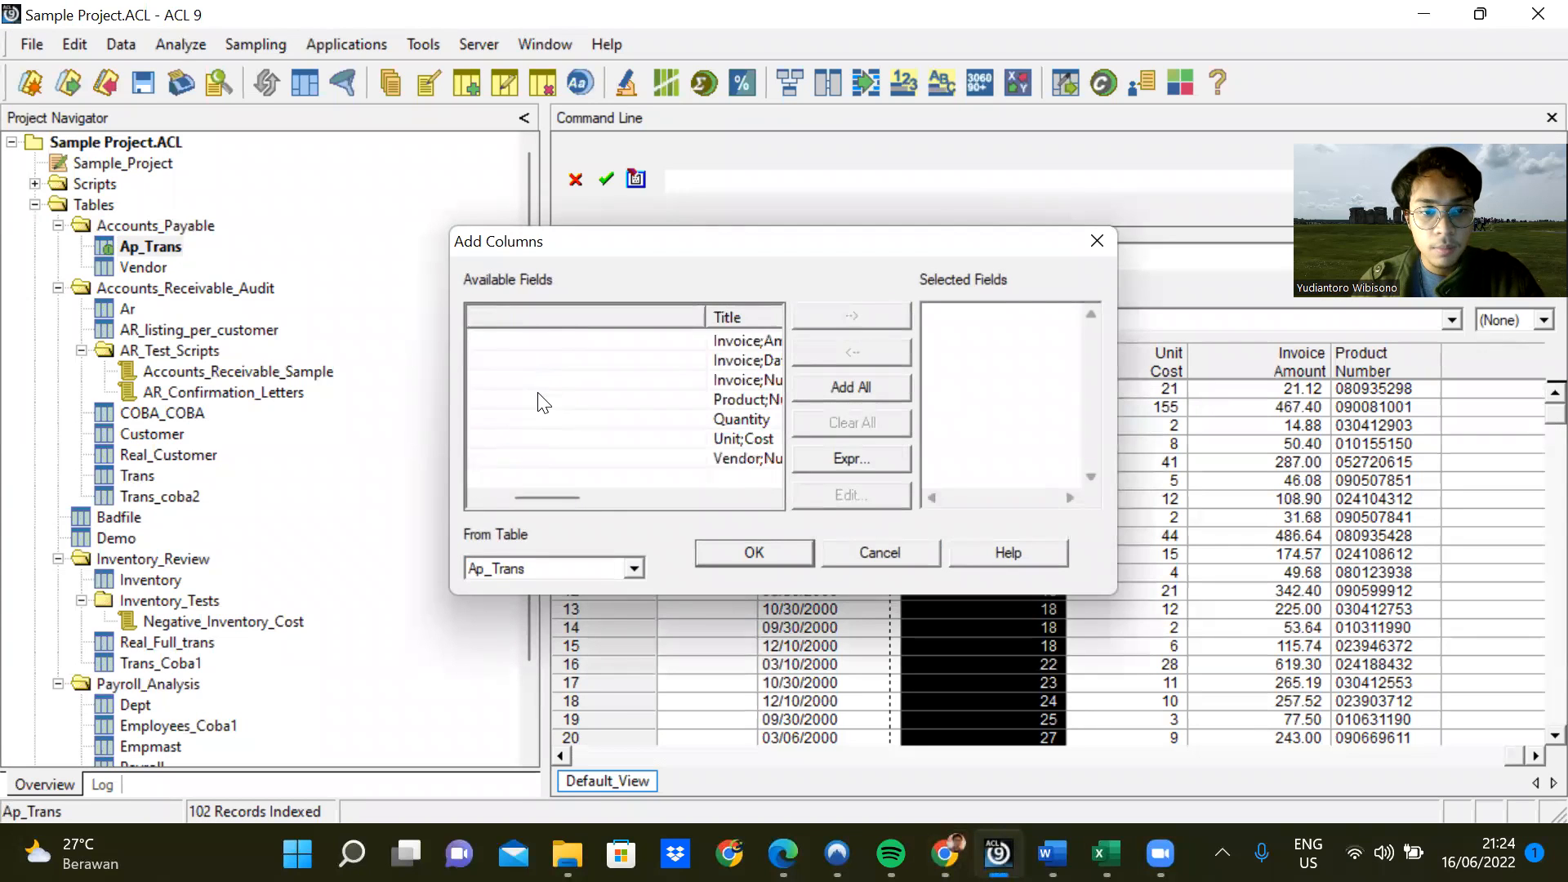
pyautogui.click(634, 568)
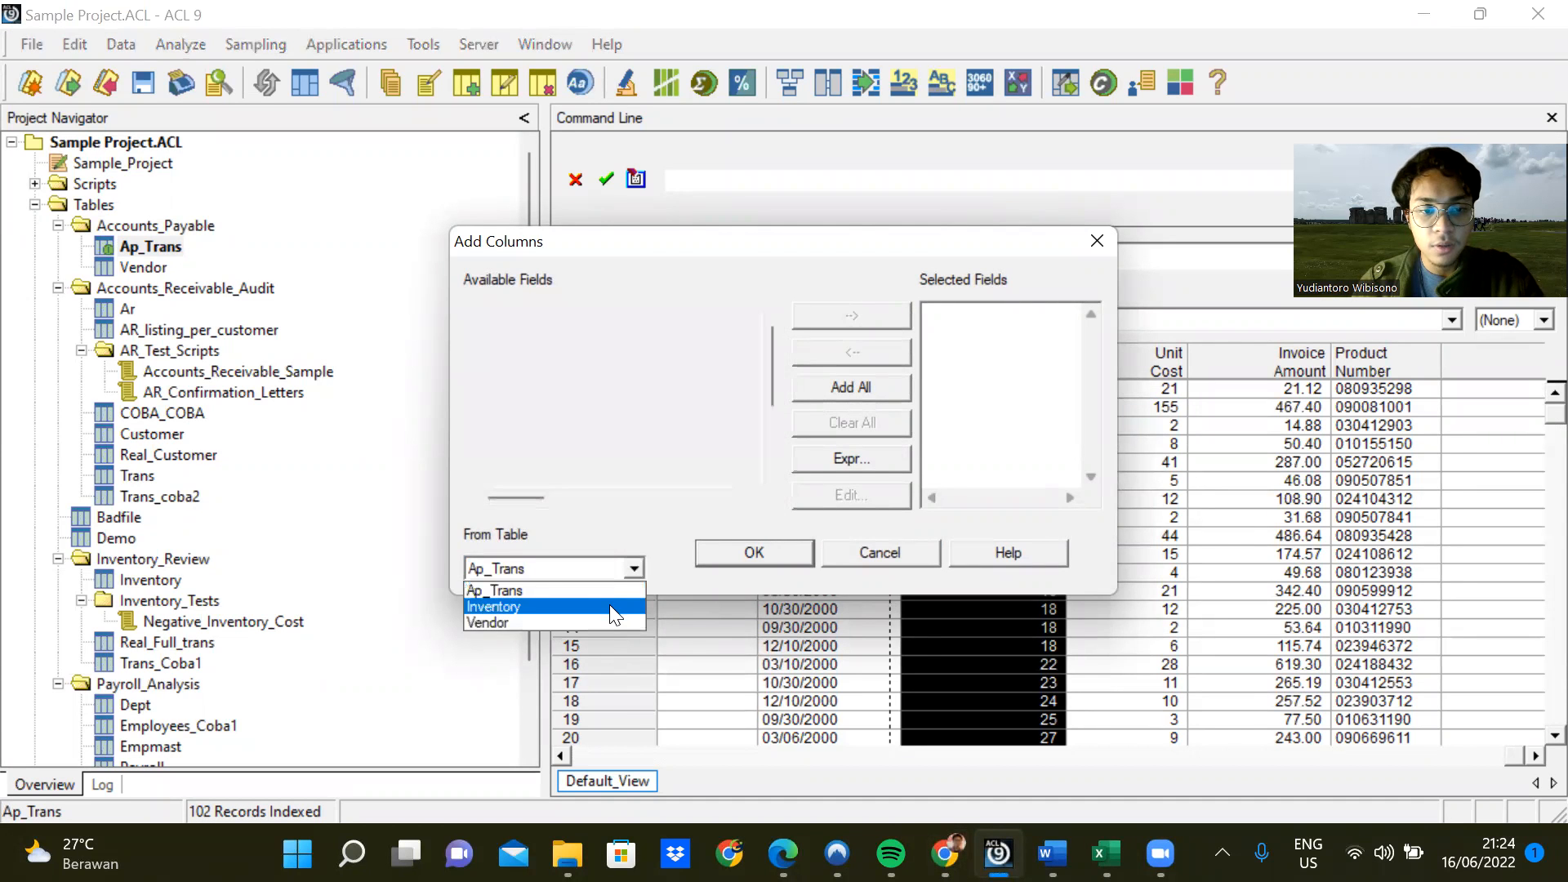
pyautogui.click(611, 606)
pyautogui.scroll(-2, 573, 408)
pyautogui.scroll(1, 574, 413)
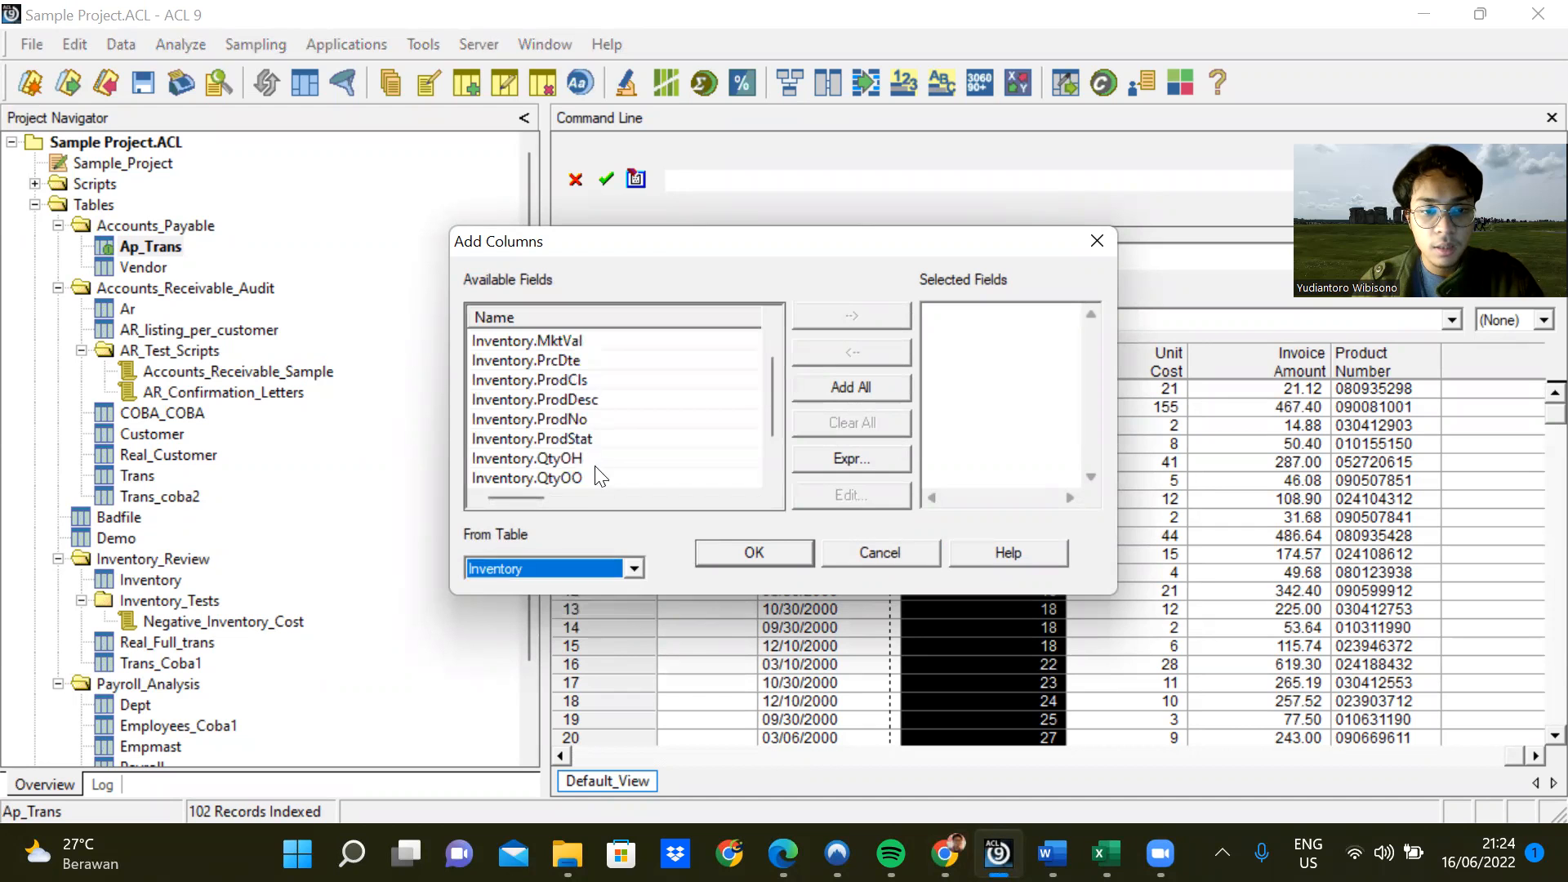
pyautogui.doubleClick(589, 401)
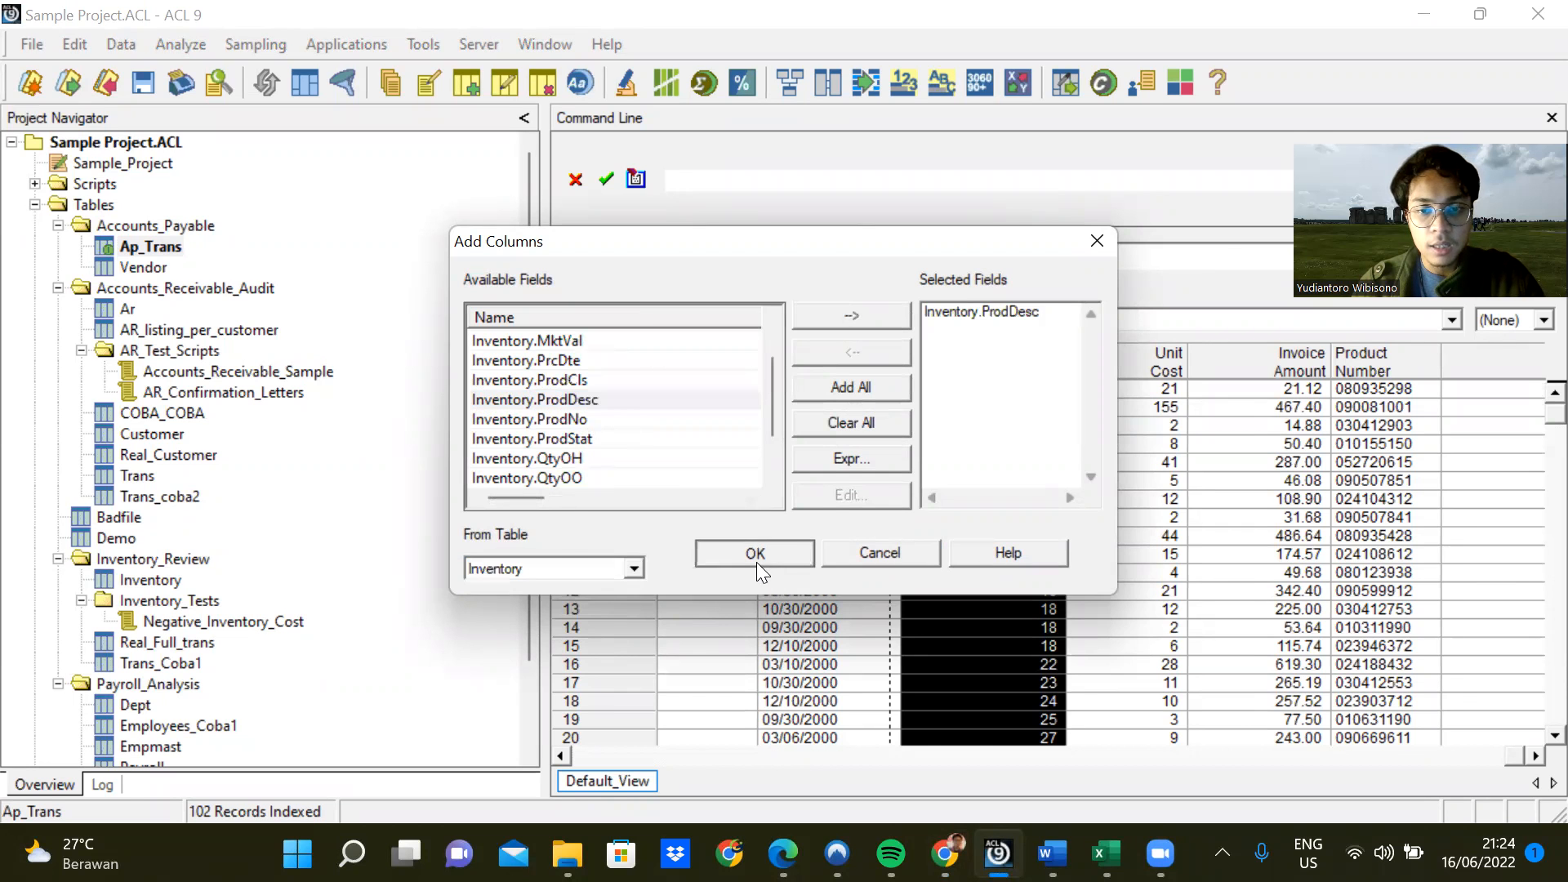
pyautogui.click(756, 562)
# Insert the Inventory.QtyOH field from the Inventory table as a column between the product description and Quantity in the Ap_Trans view.
pyautogui.rightClick(1231, 387)
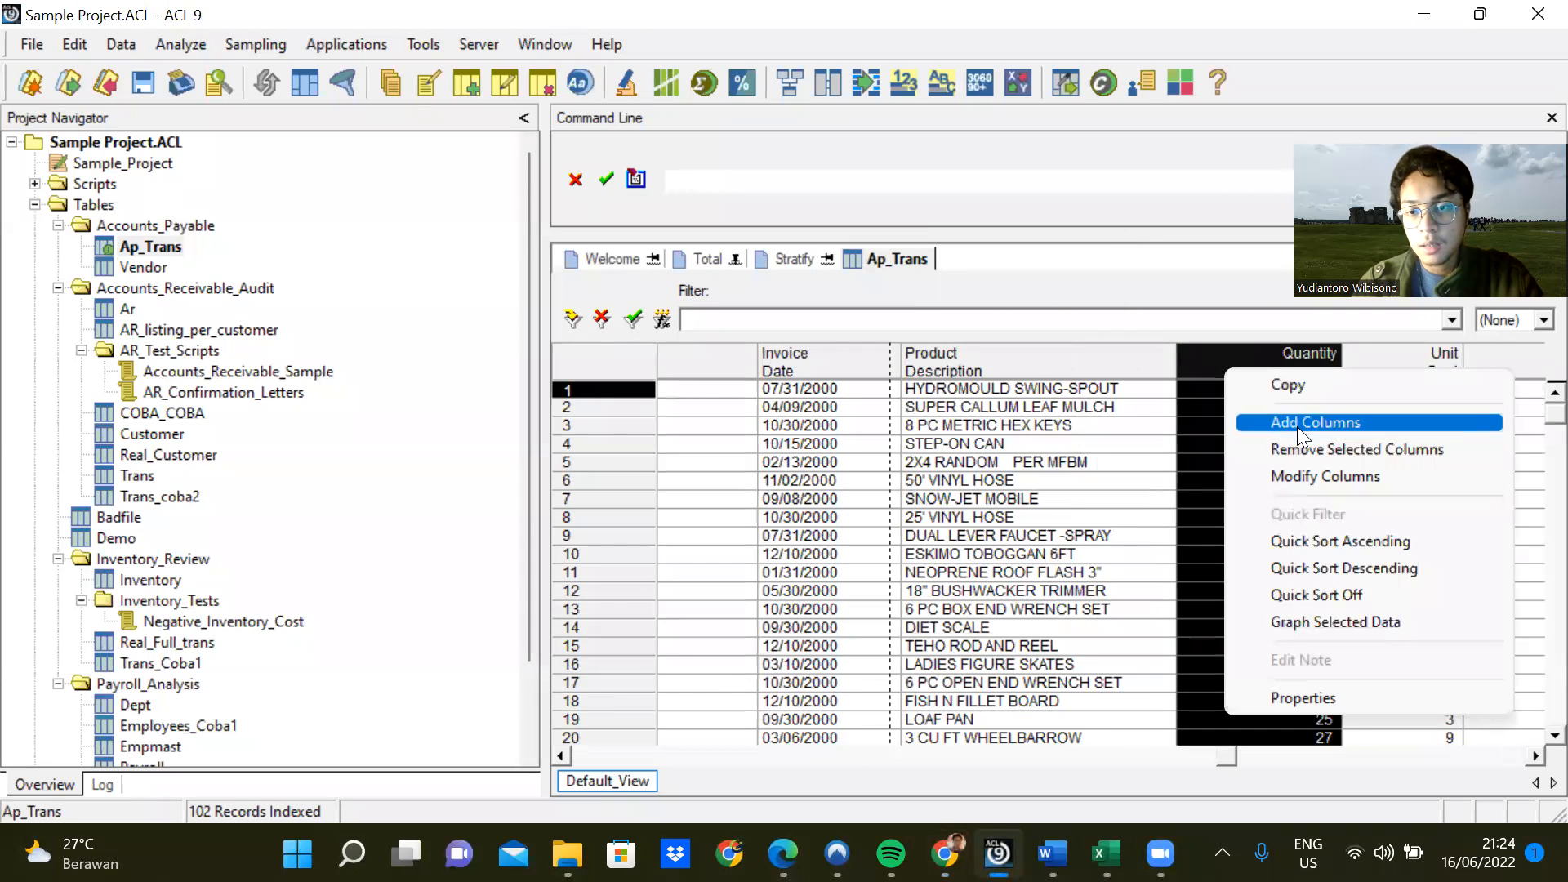
pyautogui.click(1297, 423)
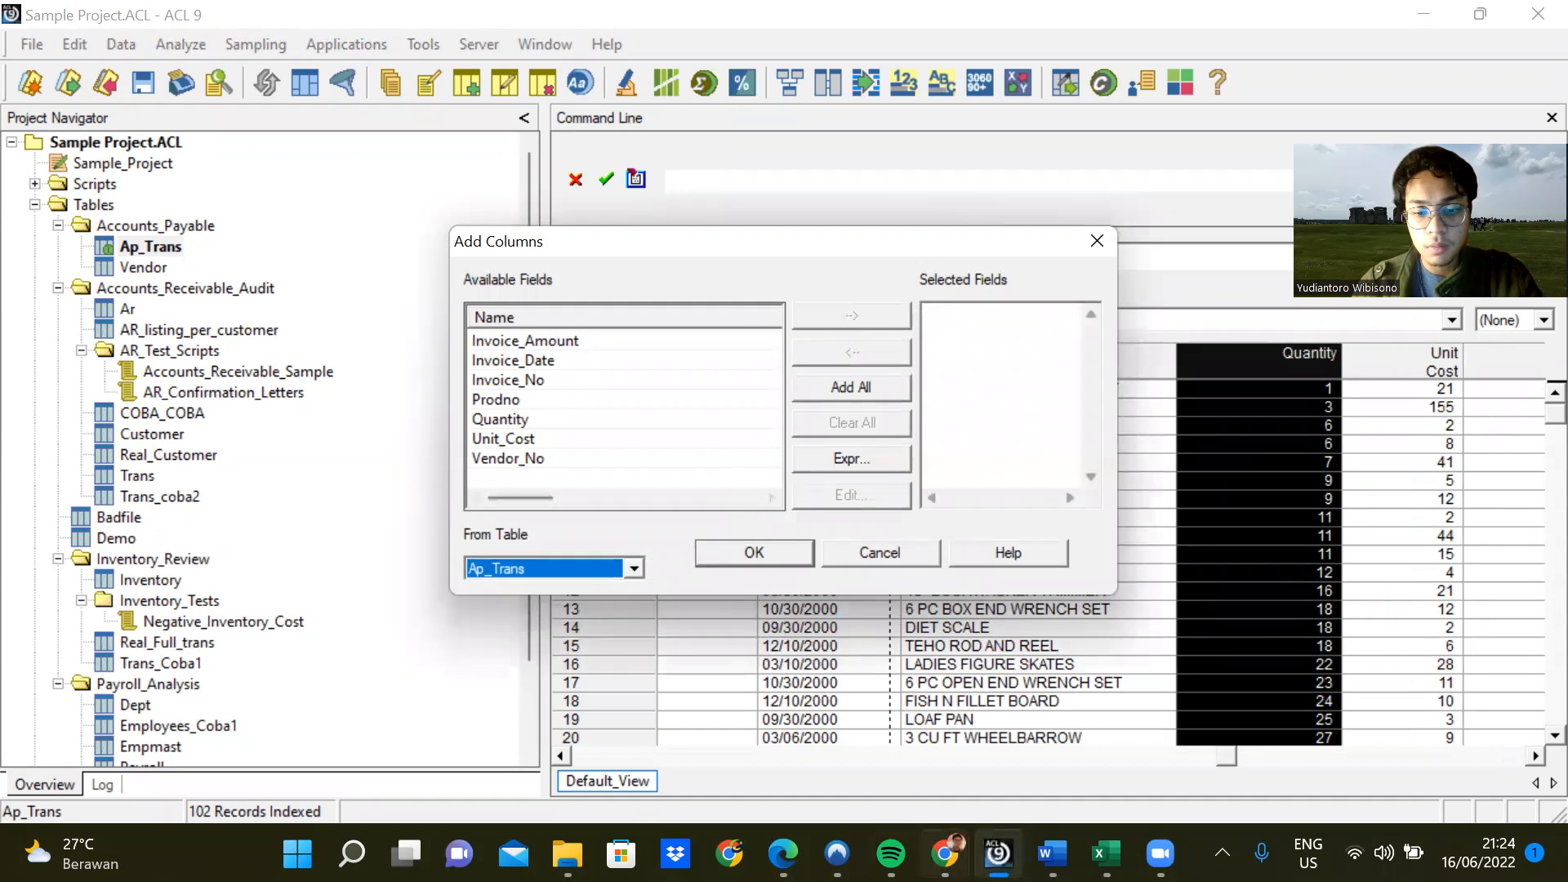
pyautogui.click(629, 563)
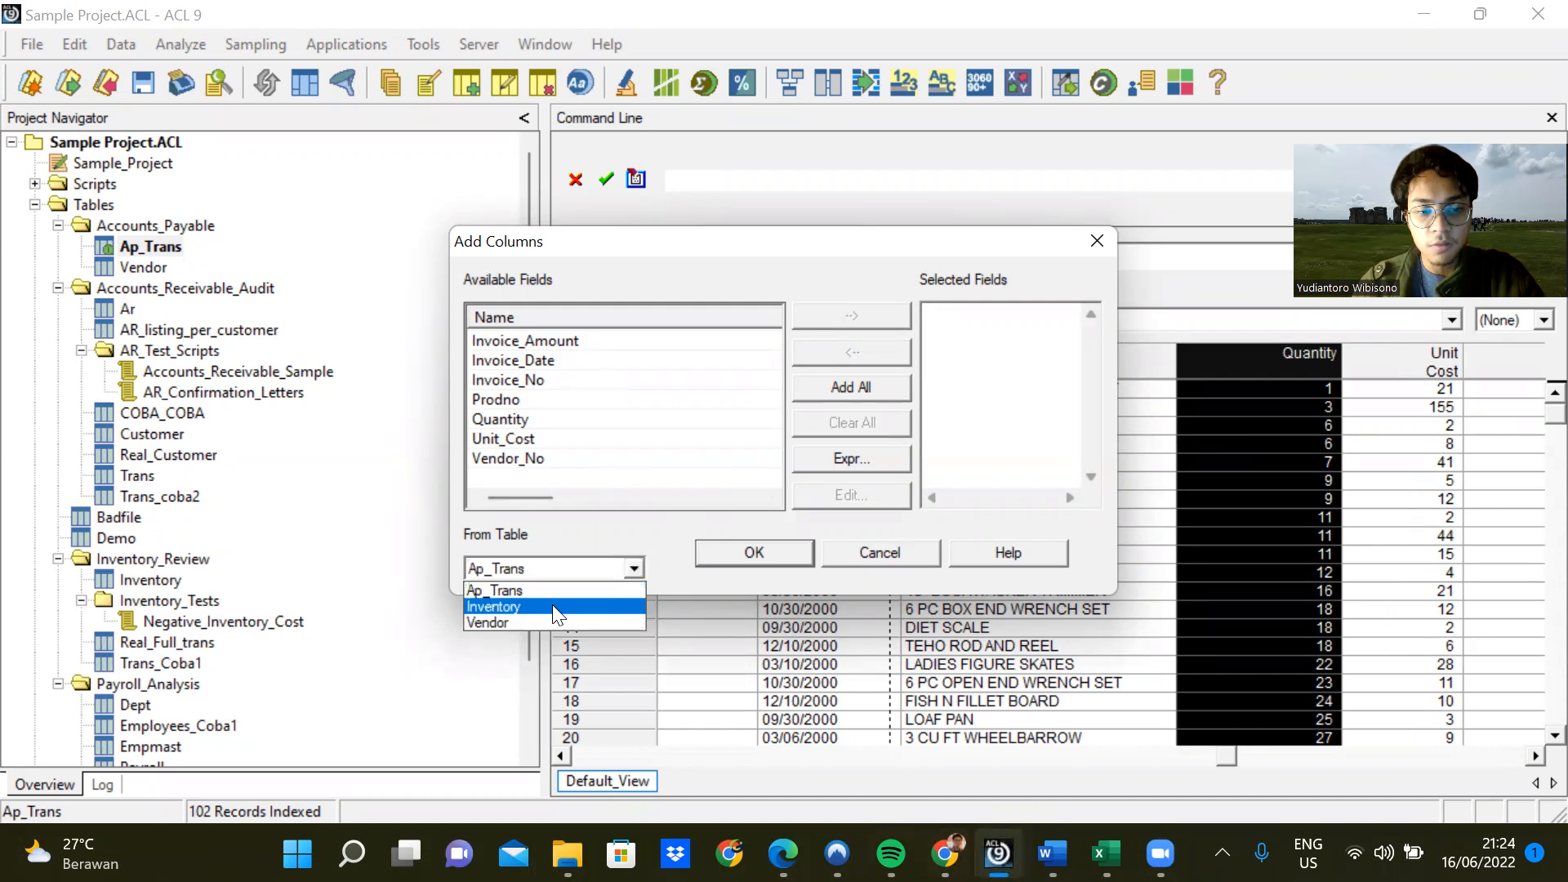
pyautogui.click(552, 605)
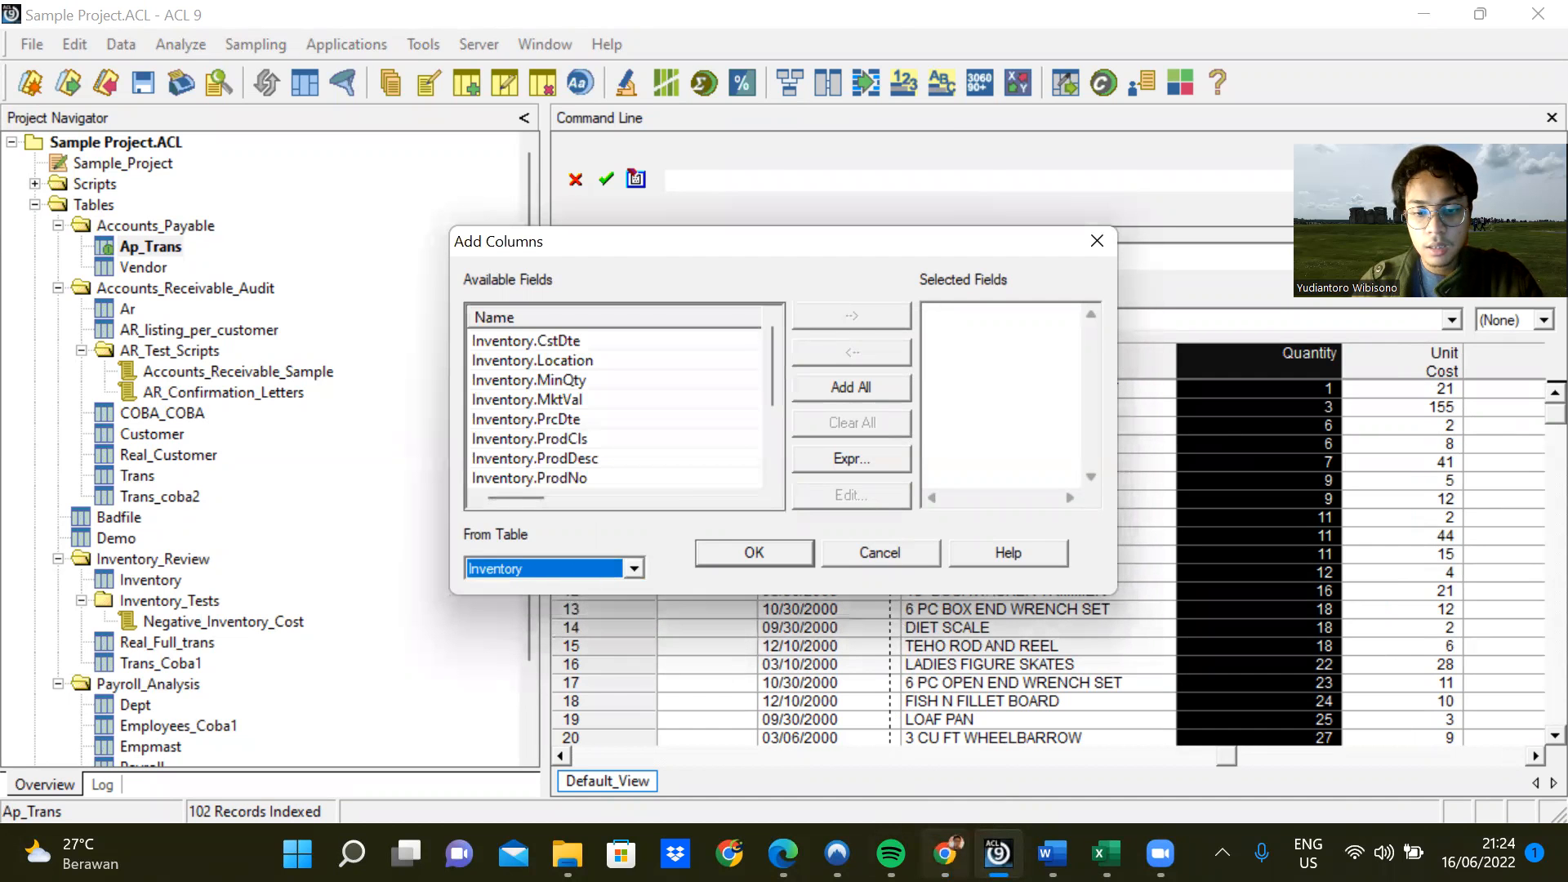
pyautogui.click(945, 853)
pyautogui.click(945, 853)
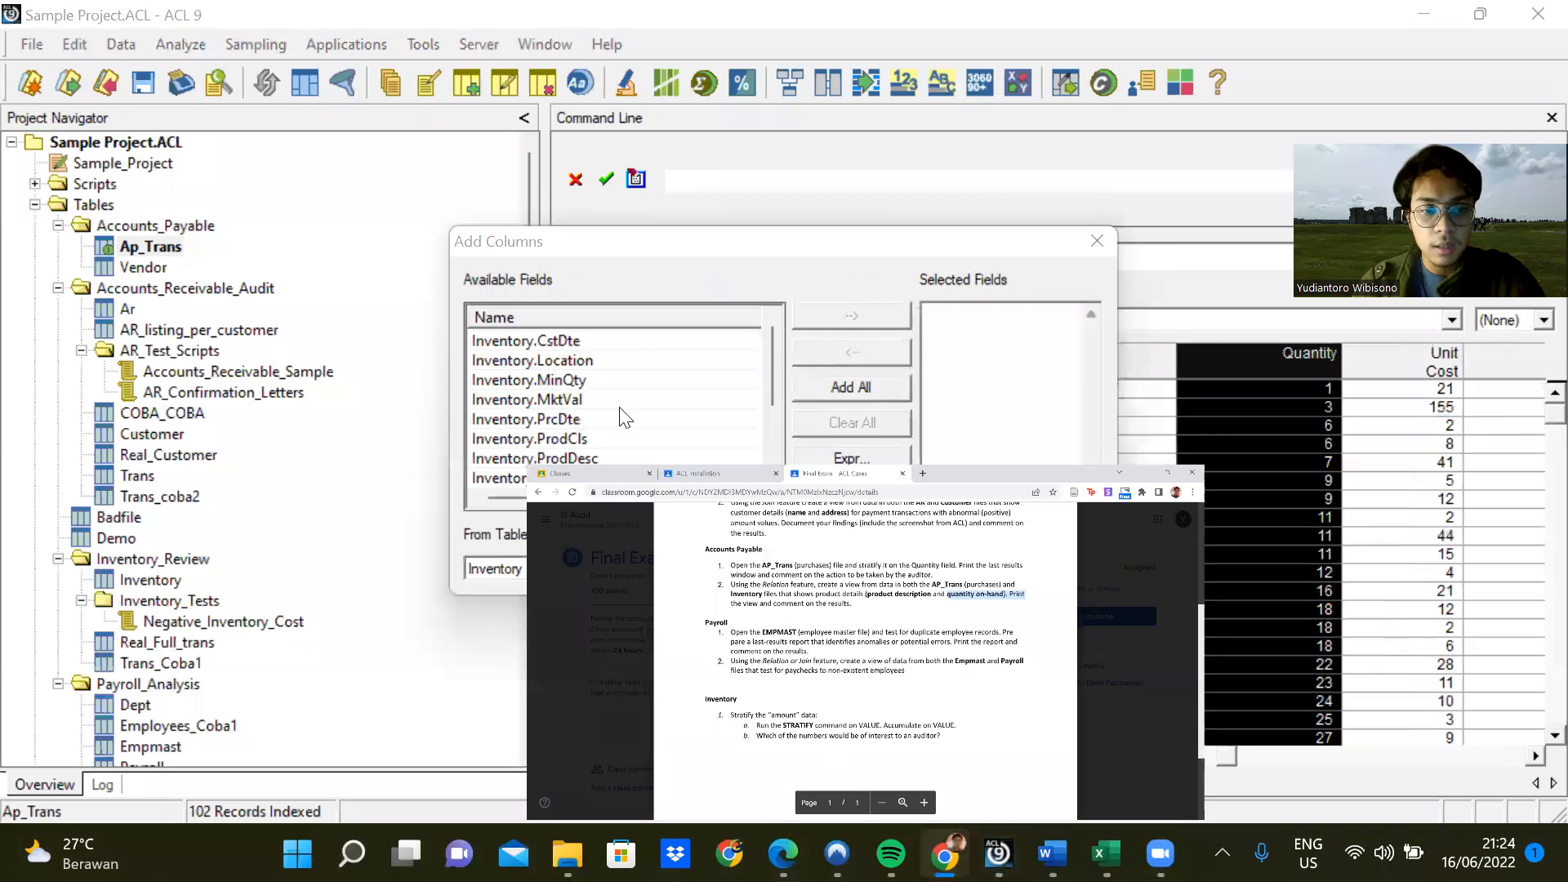
pyautogui.doubleClick(584, 459)
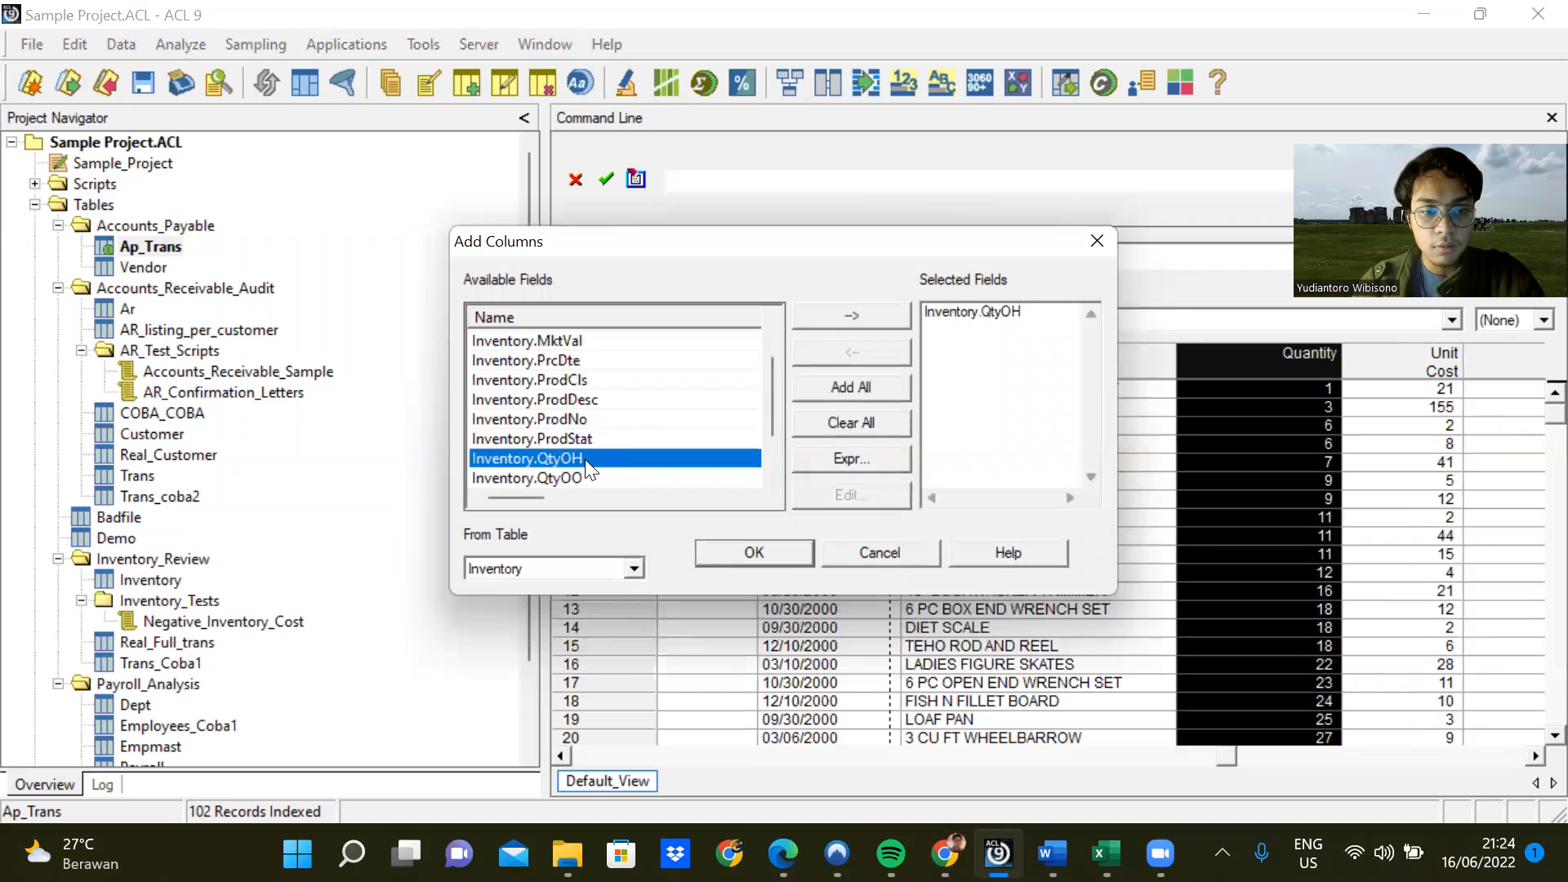
pyautogui.click(728, 557)
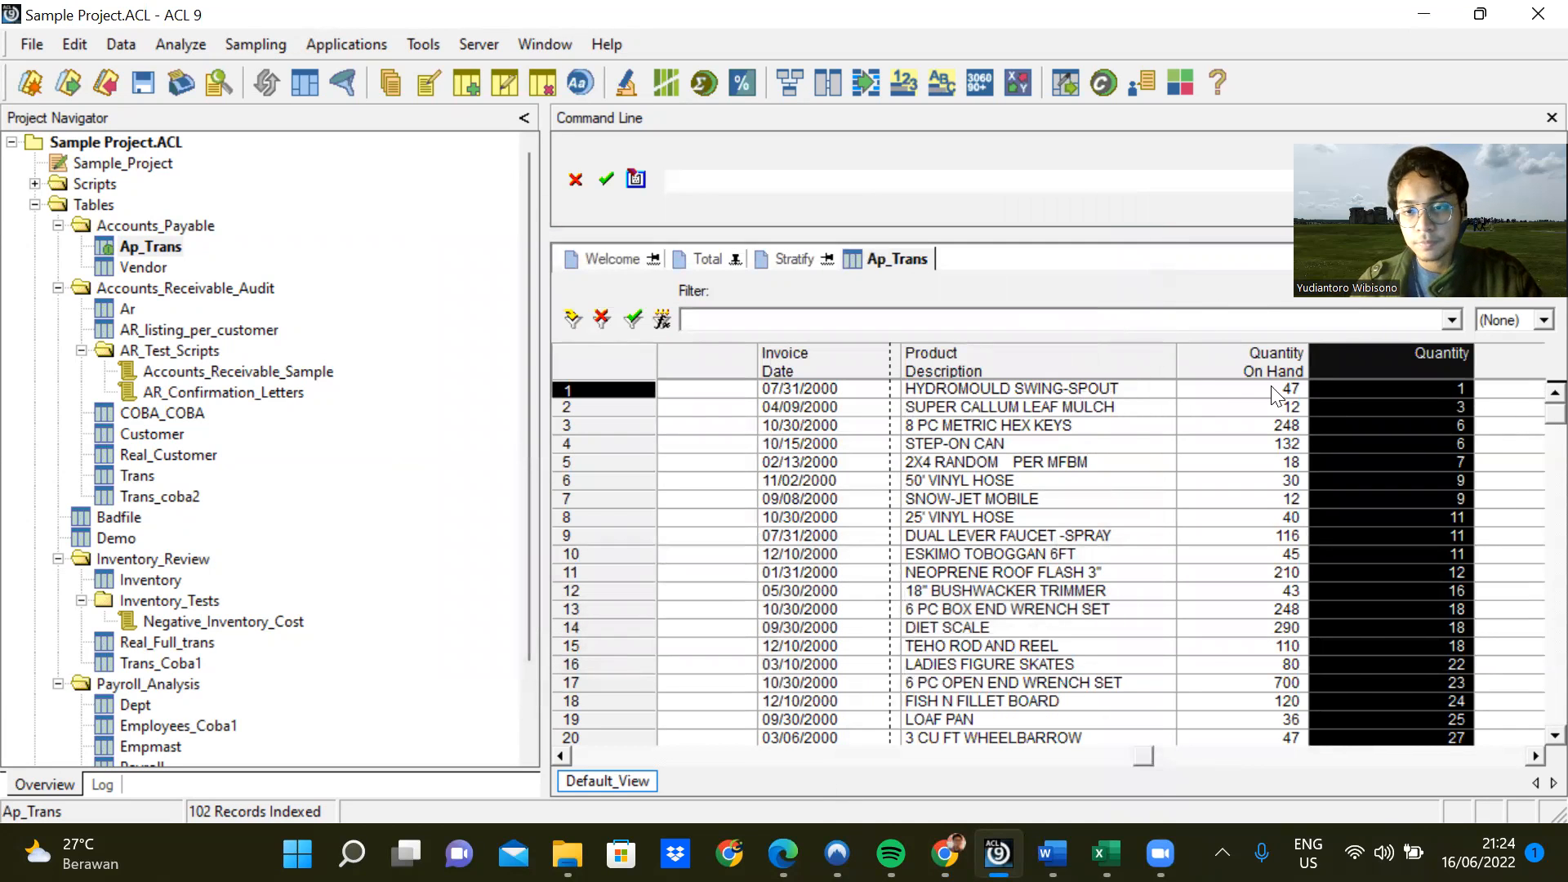
# Review the columns of the Ap_Trans view, check in Chrome what the second Accounts Payable task requires printing, and return to ACL.
pyautogui.moveTo(1150, 756); pyautogui.dragTo(1521, 756)
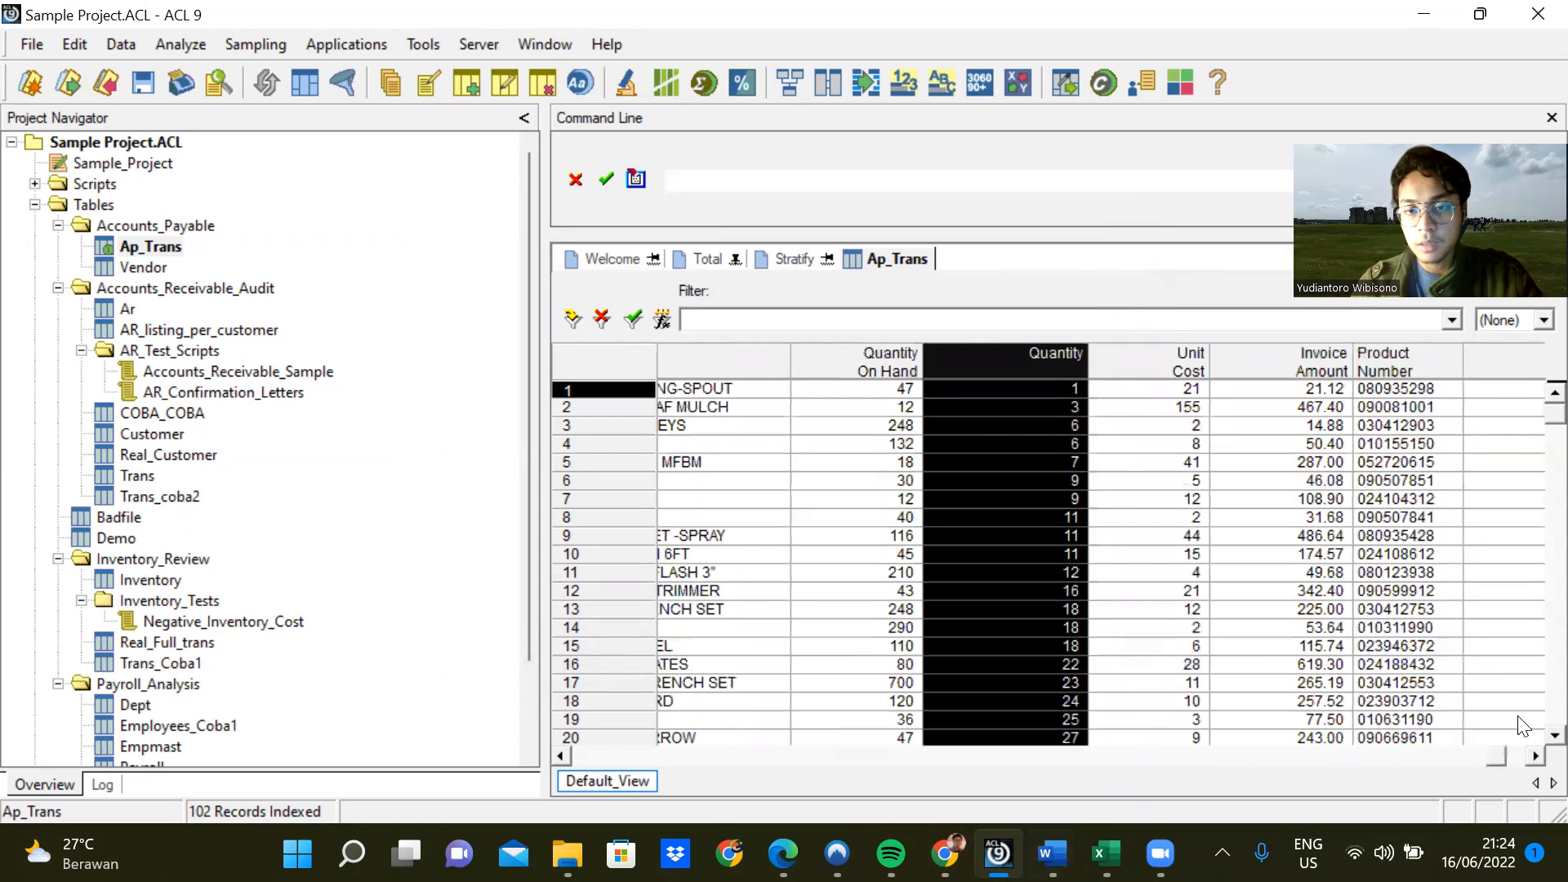
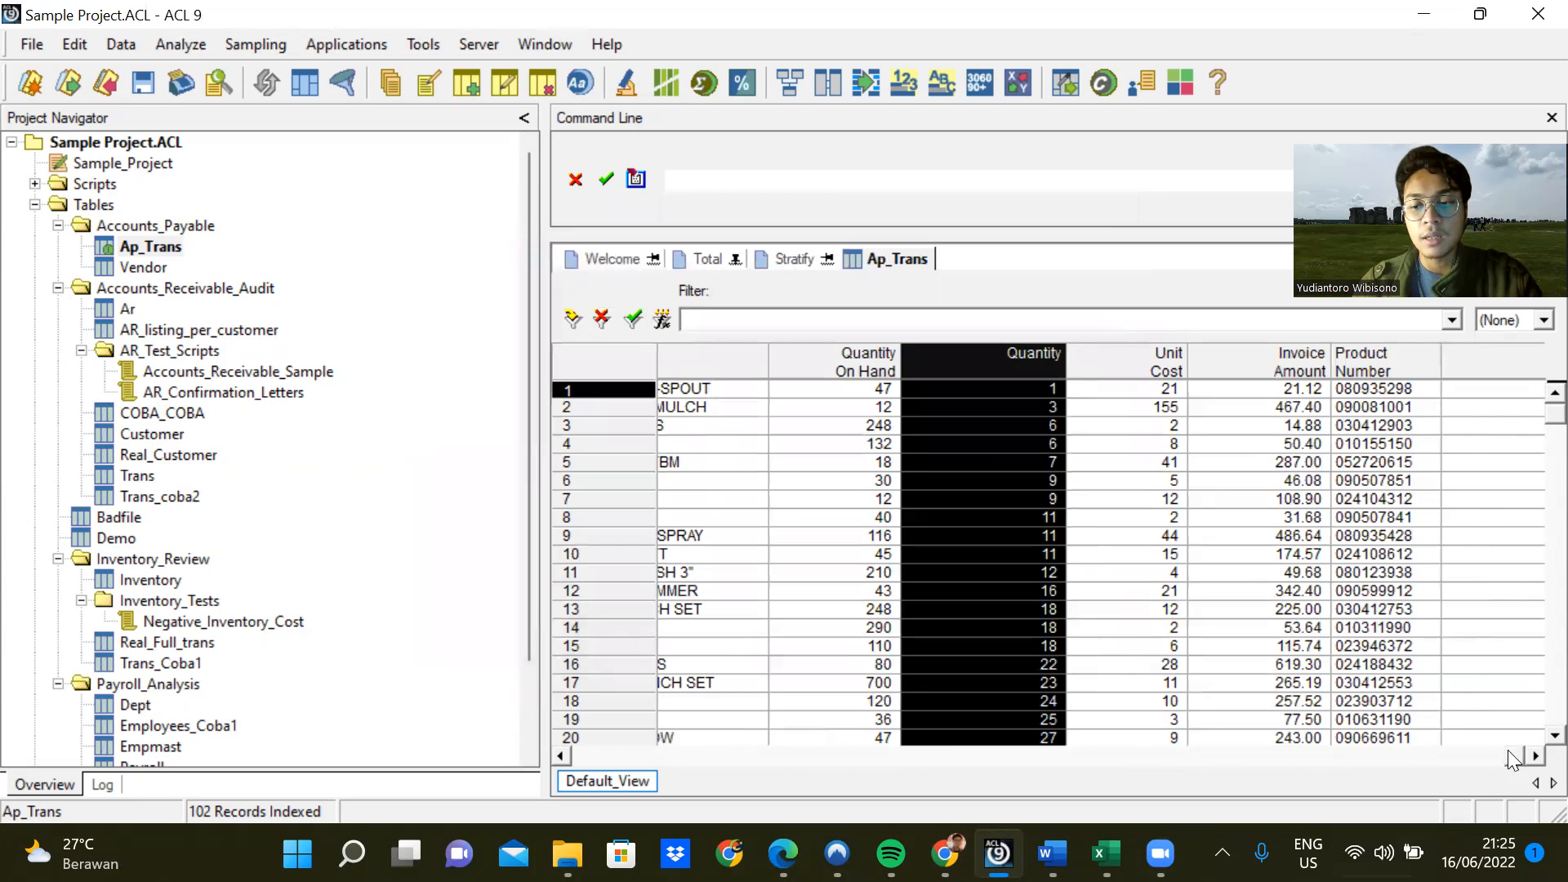
pyautogui.moveTo(1502, 756); pyautogui.dragTo(1145, 754)
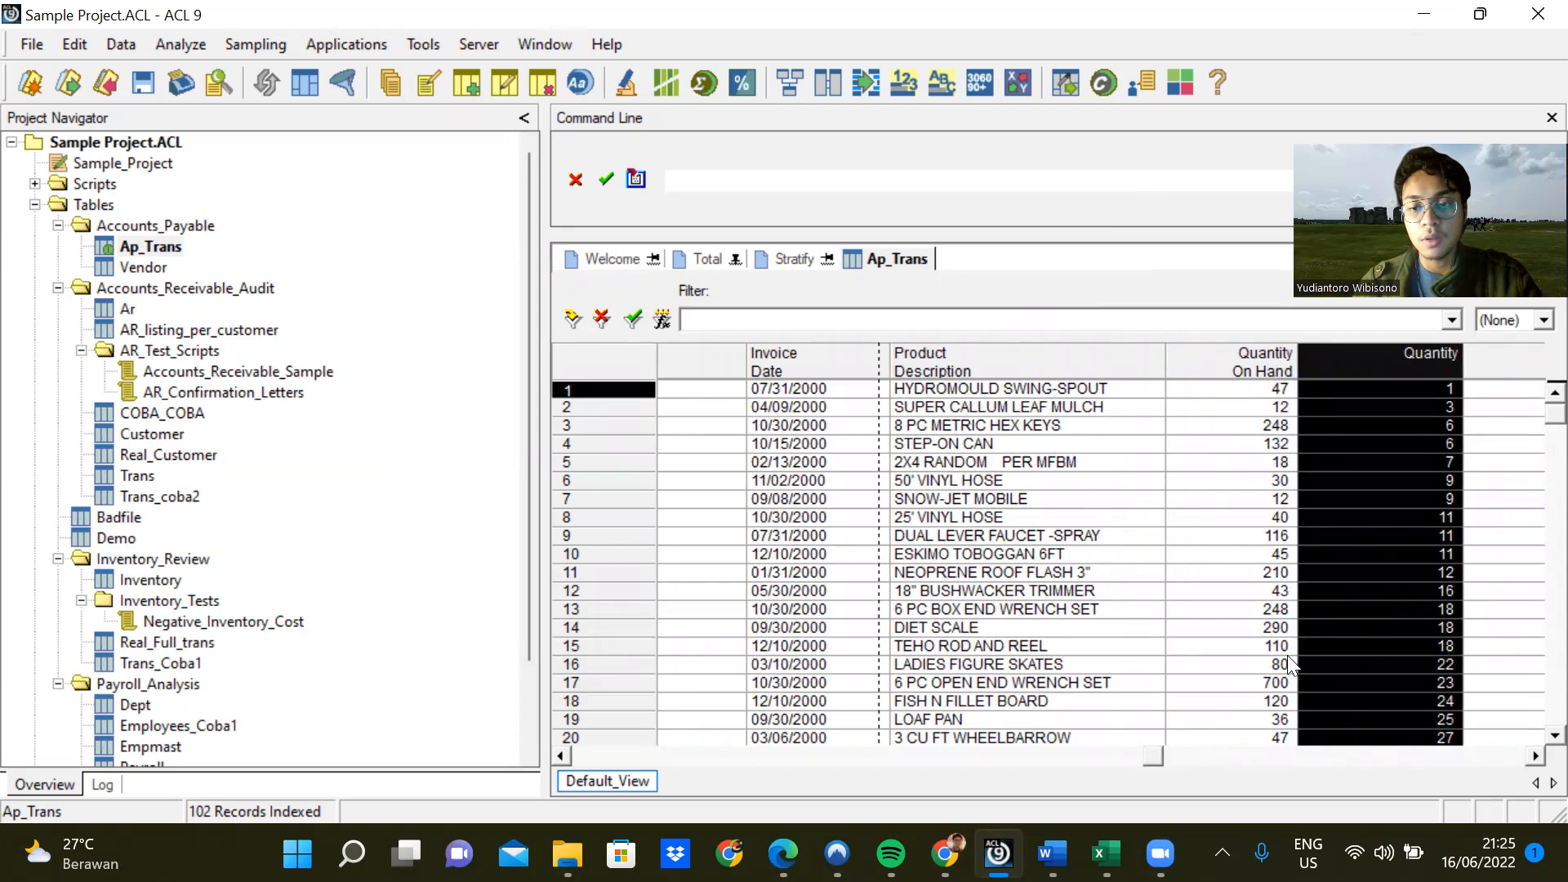
pyautogui.click(945, 854)
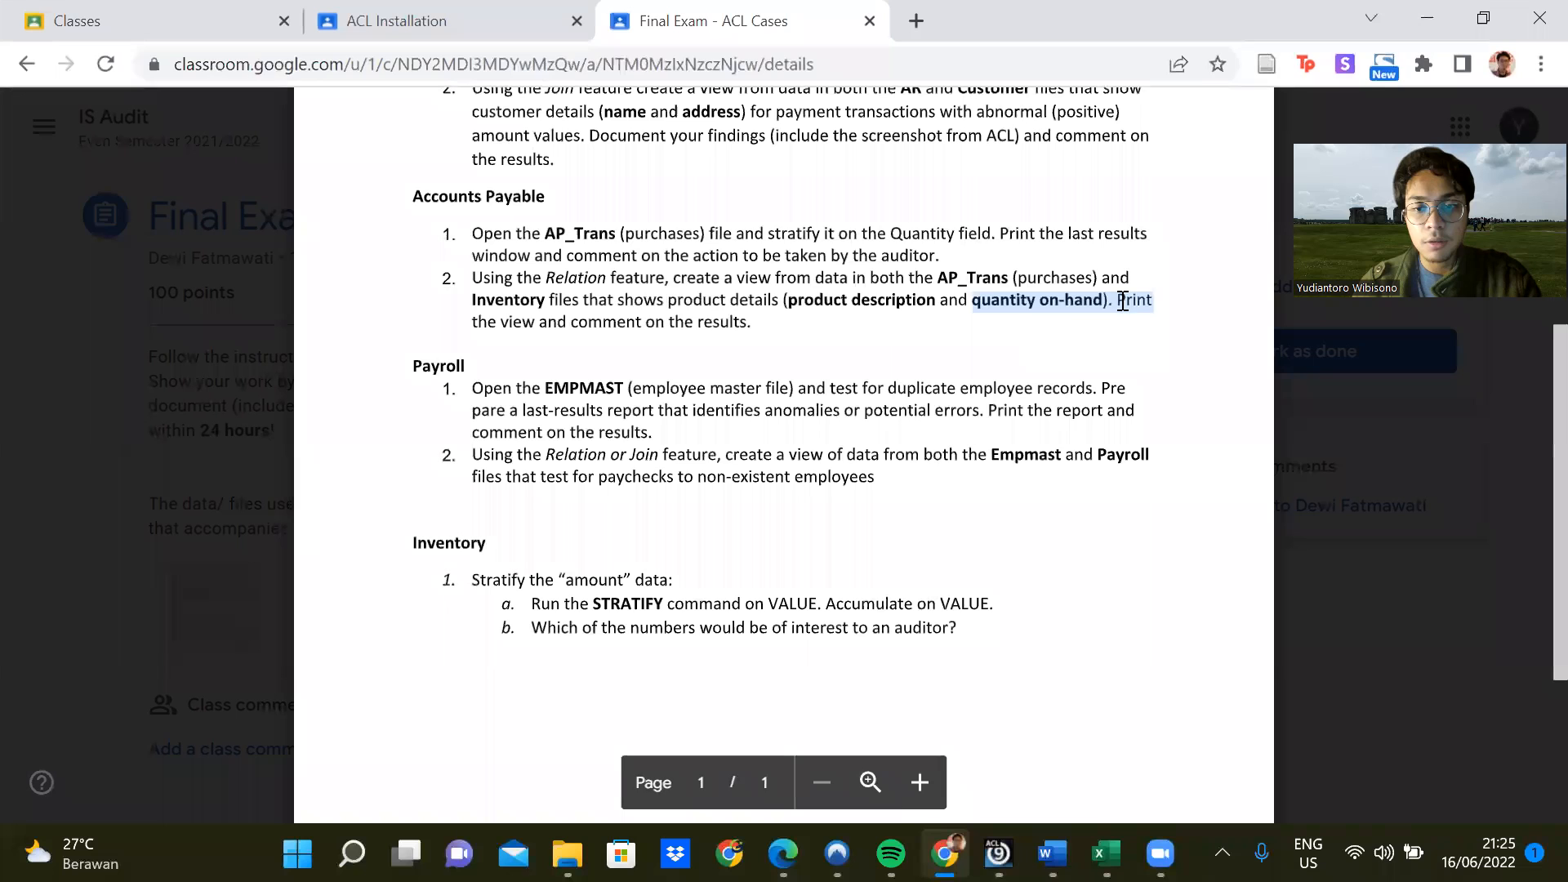
pyautogui.click(1123, 302)
pyautogui.doubleClick(1138, 309)
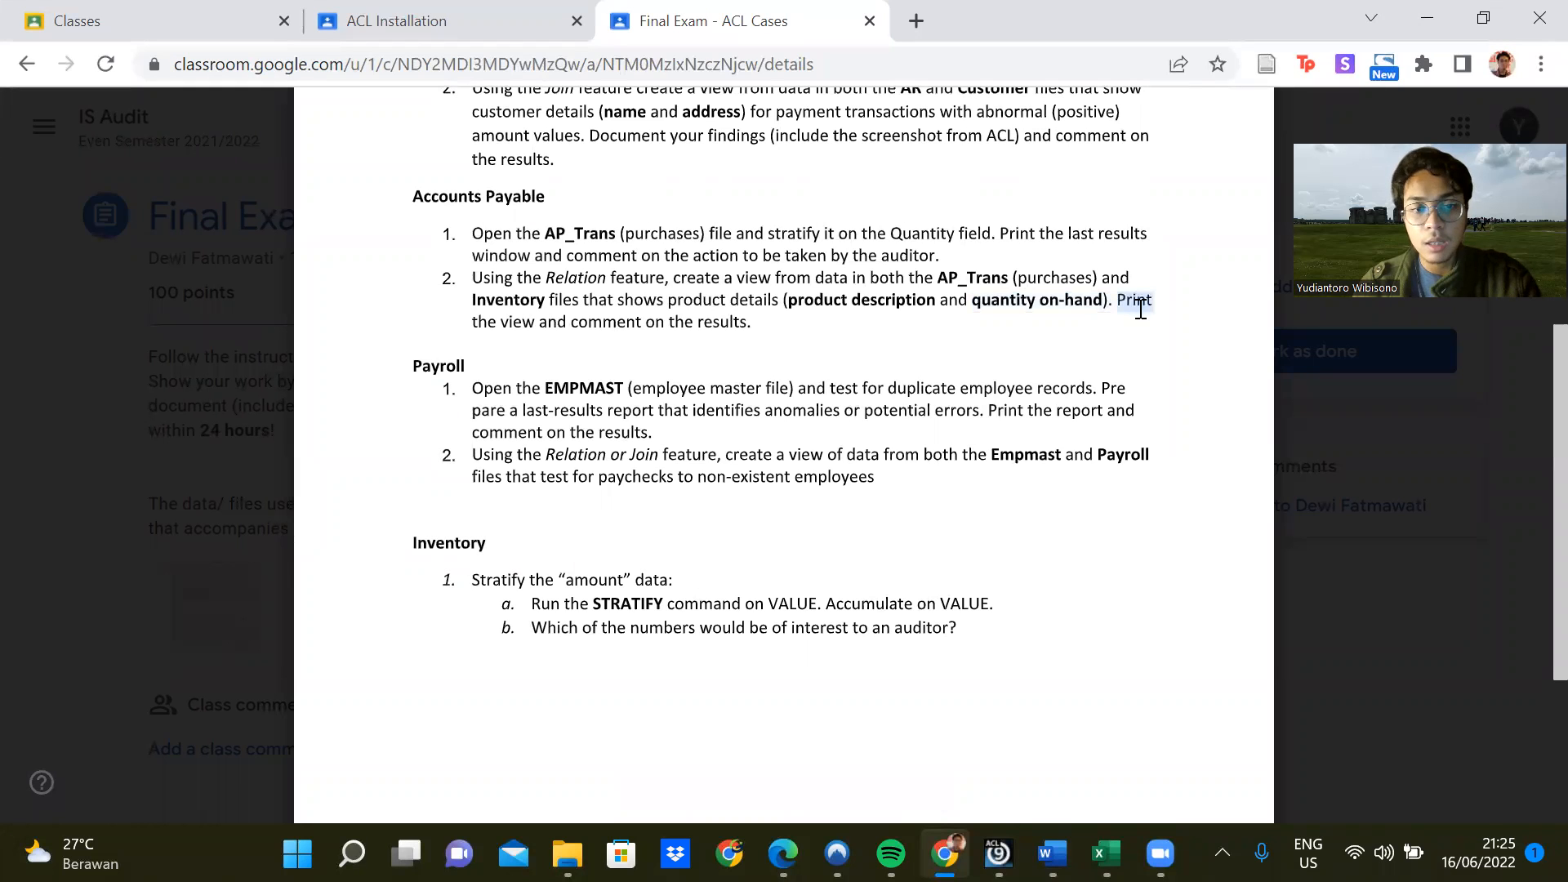
pyautogui.tripleClick(500, 323)
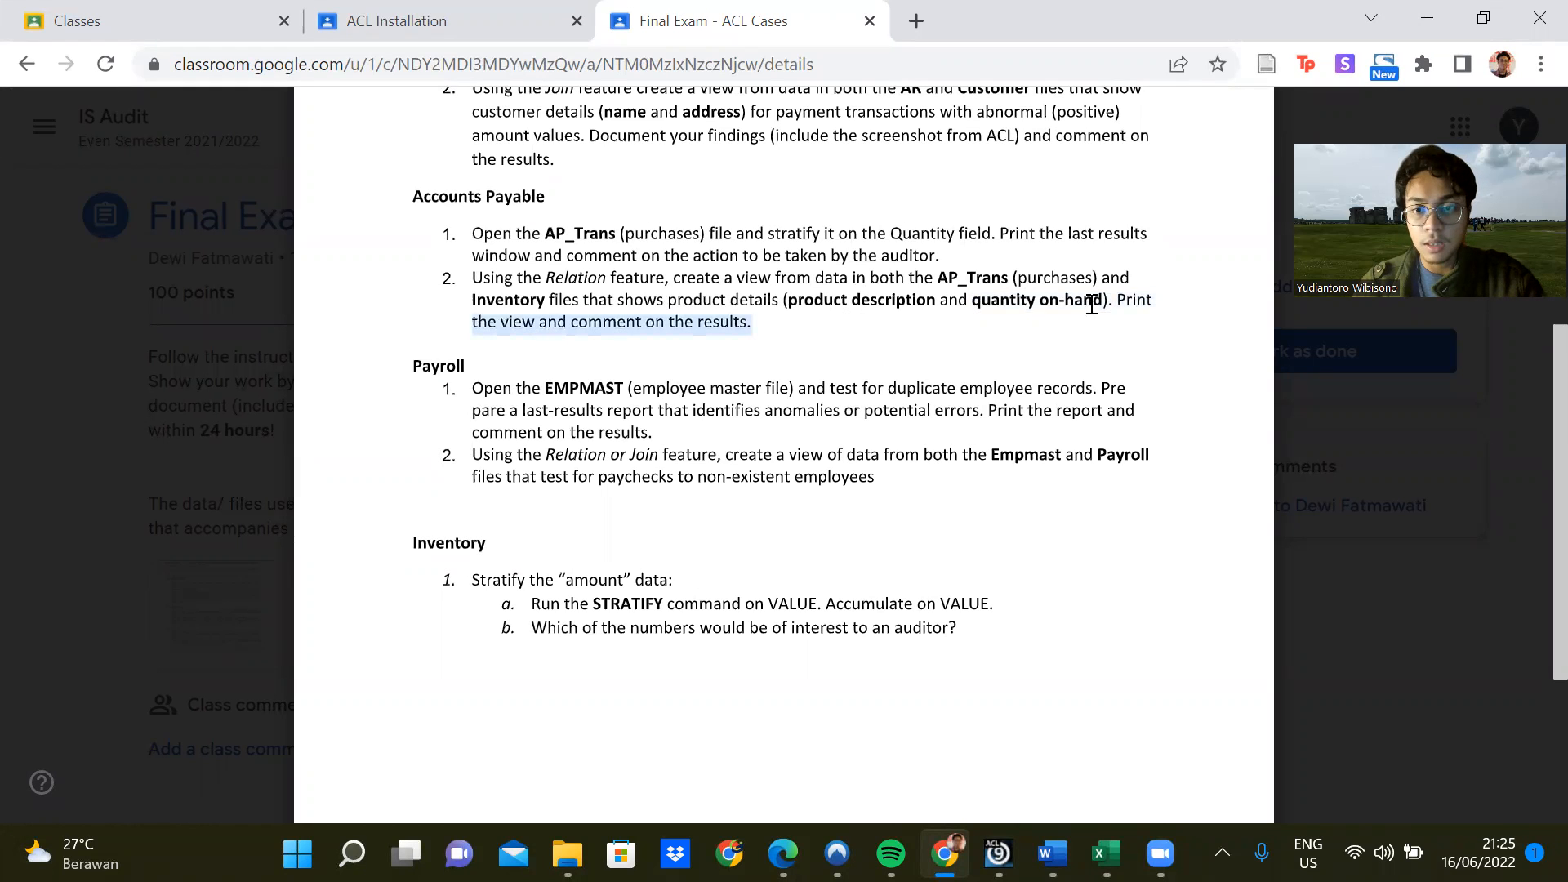
pyautogui.doubleClick(1132, 302)
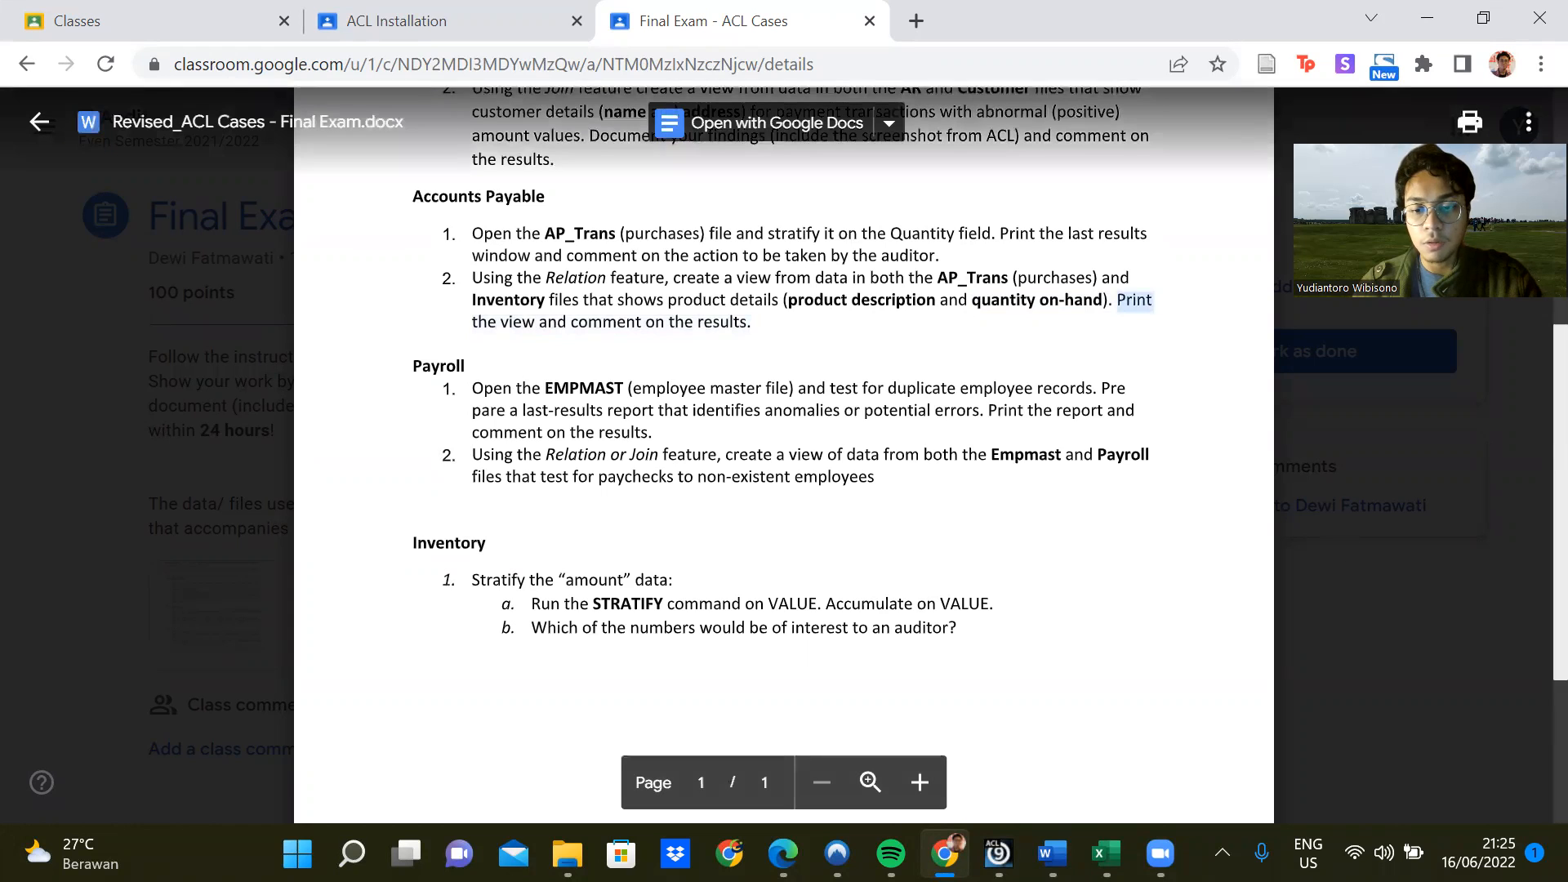
pyautogui.moveTo(997, 853)
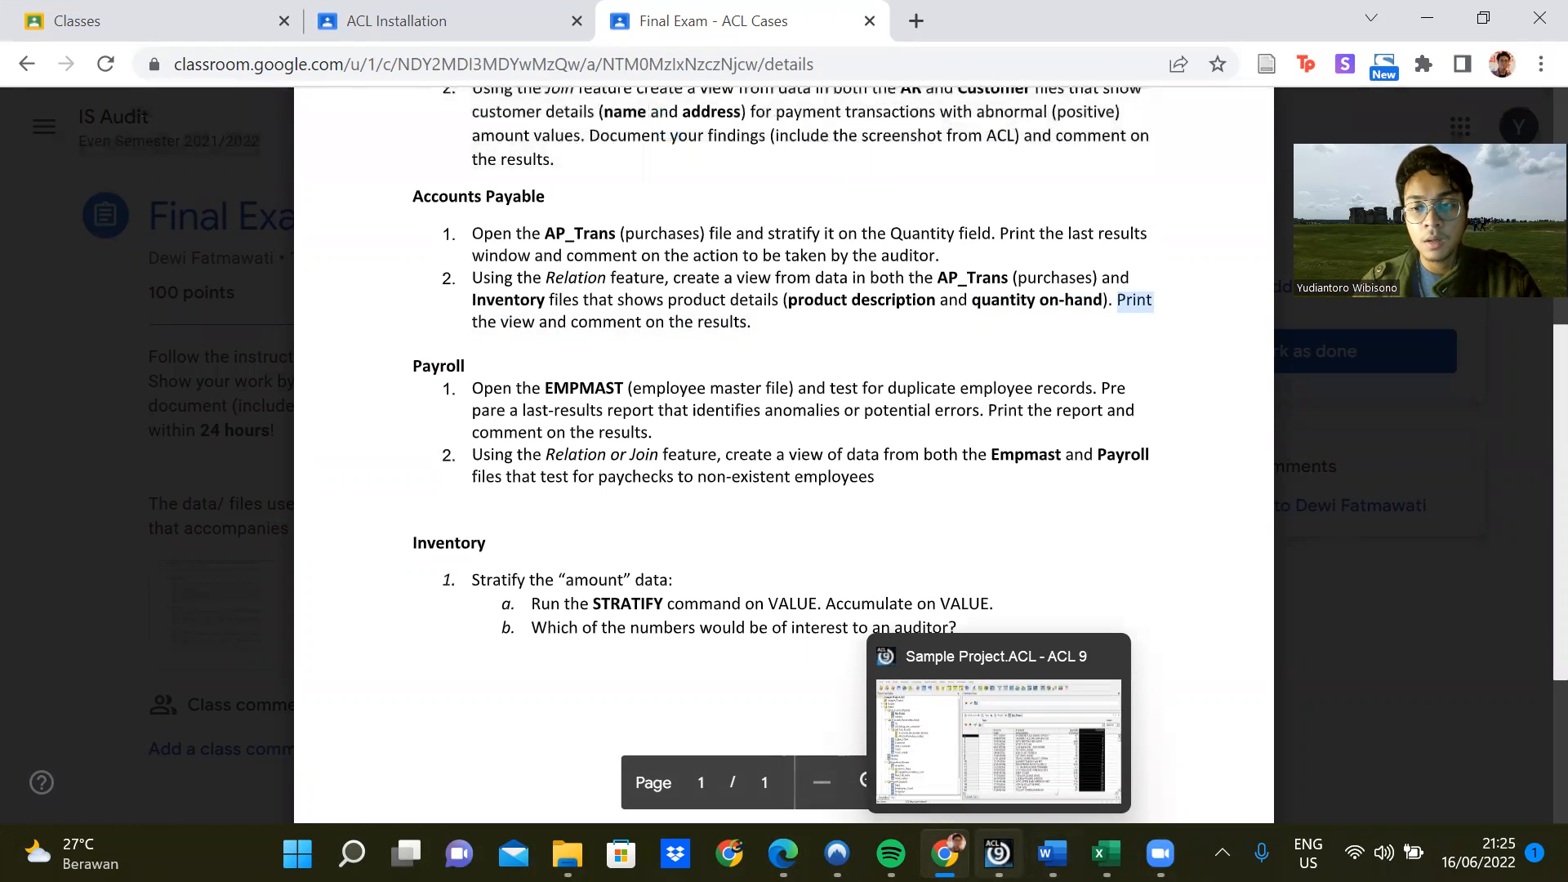
pyautogui.click(997, 853)
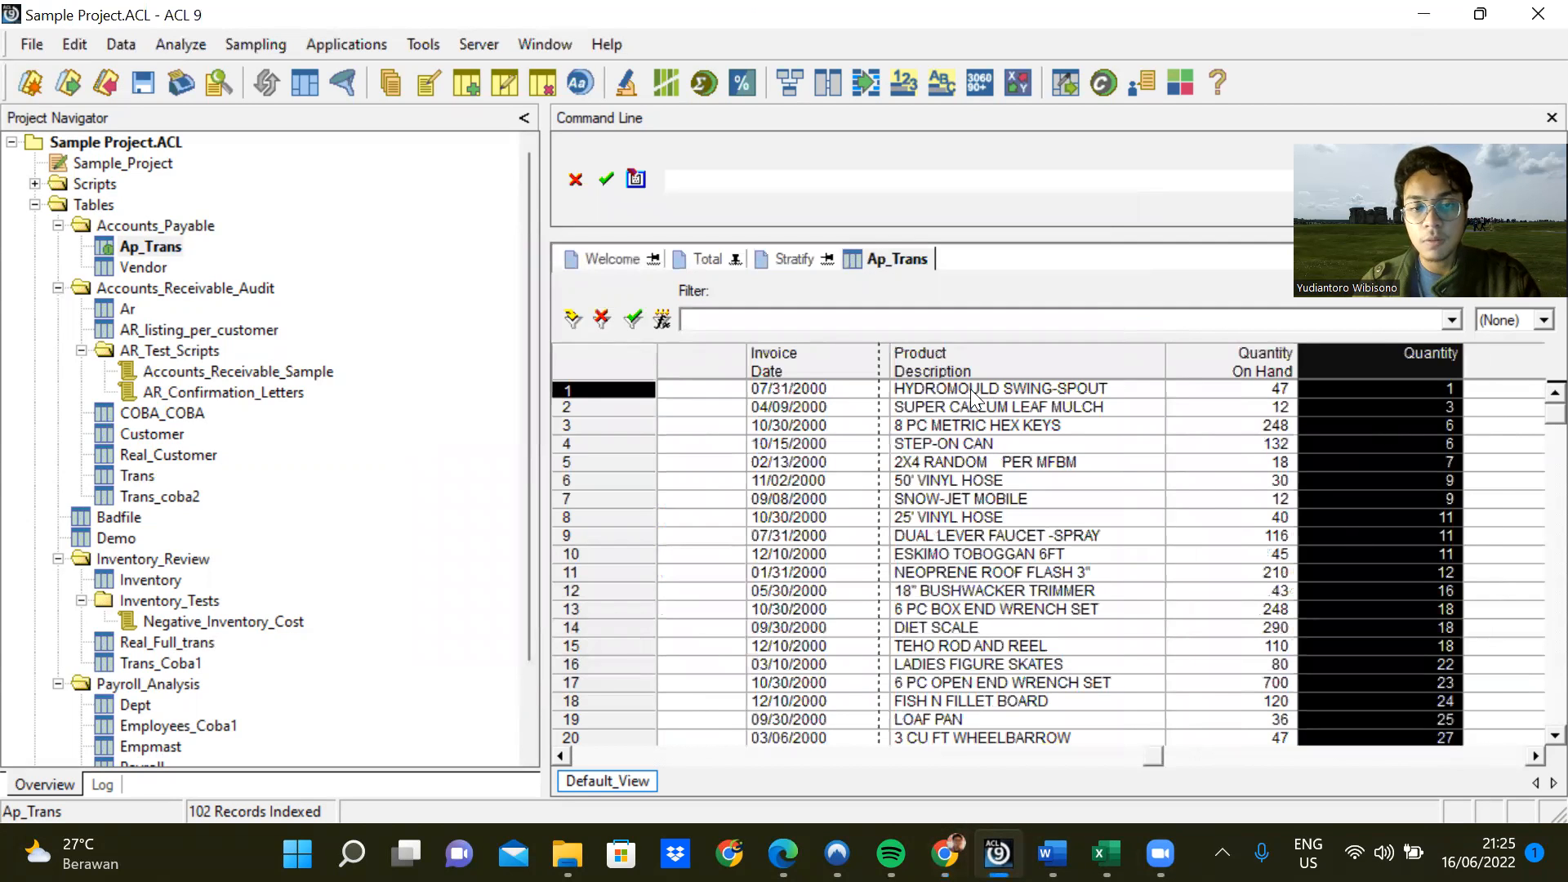
# Start an export of the Ap_Trans table and set the export format to Excel 2.1.
pyautogui.click(80, 41)
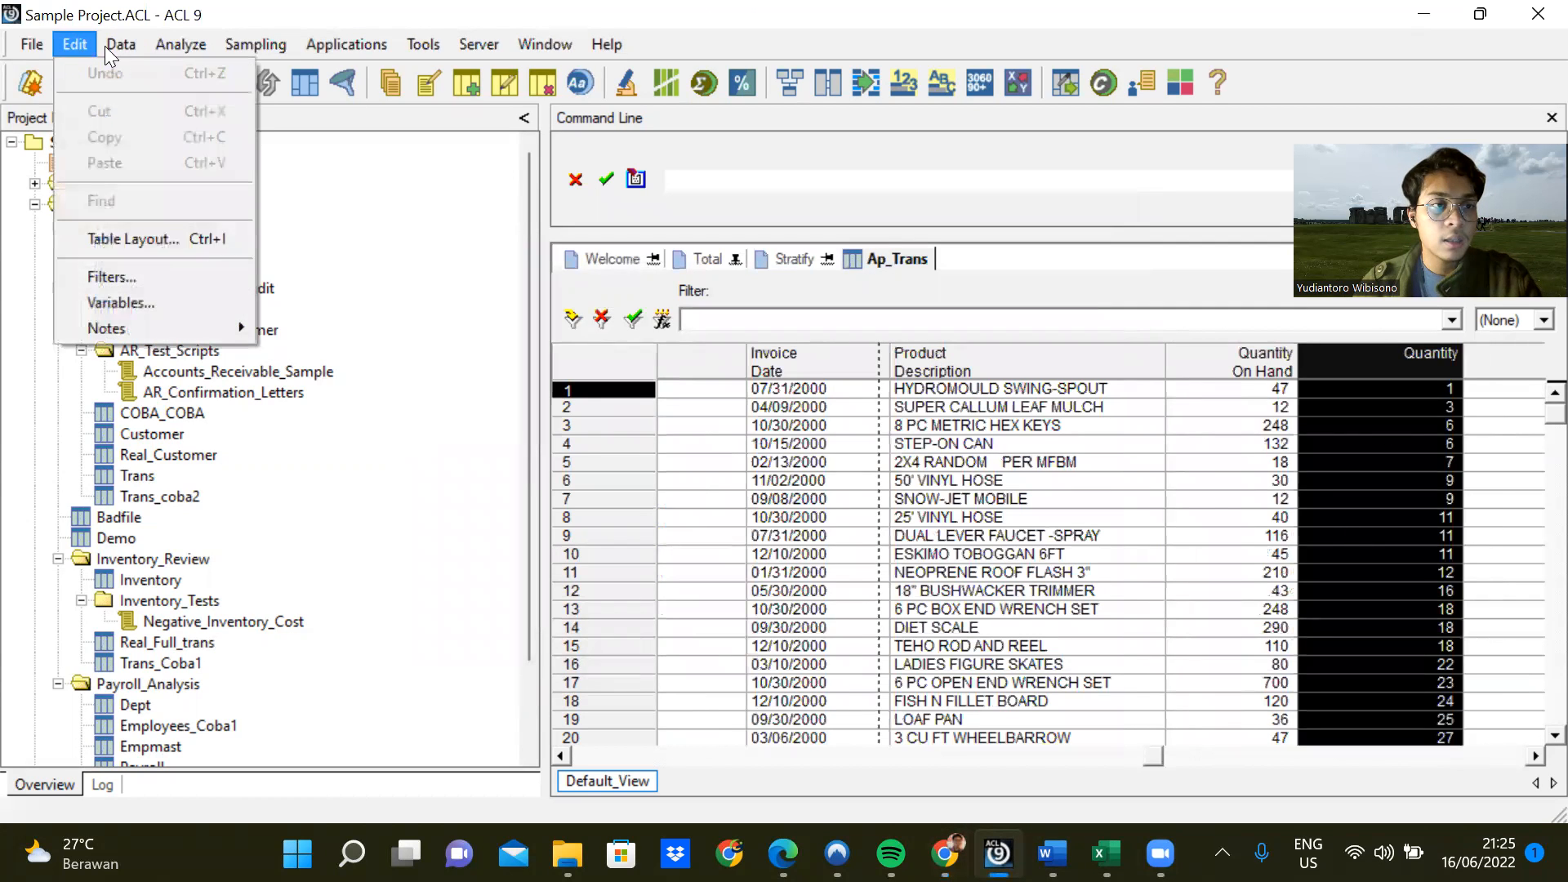
pyautogui.click(113, 46)
pyautogui.click(127, 50)
pyautogui.click(184, 95)
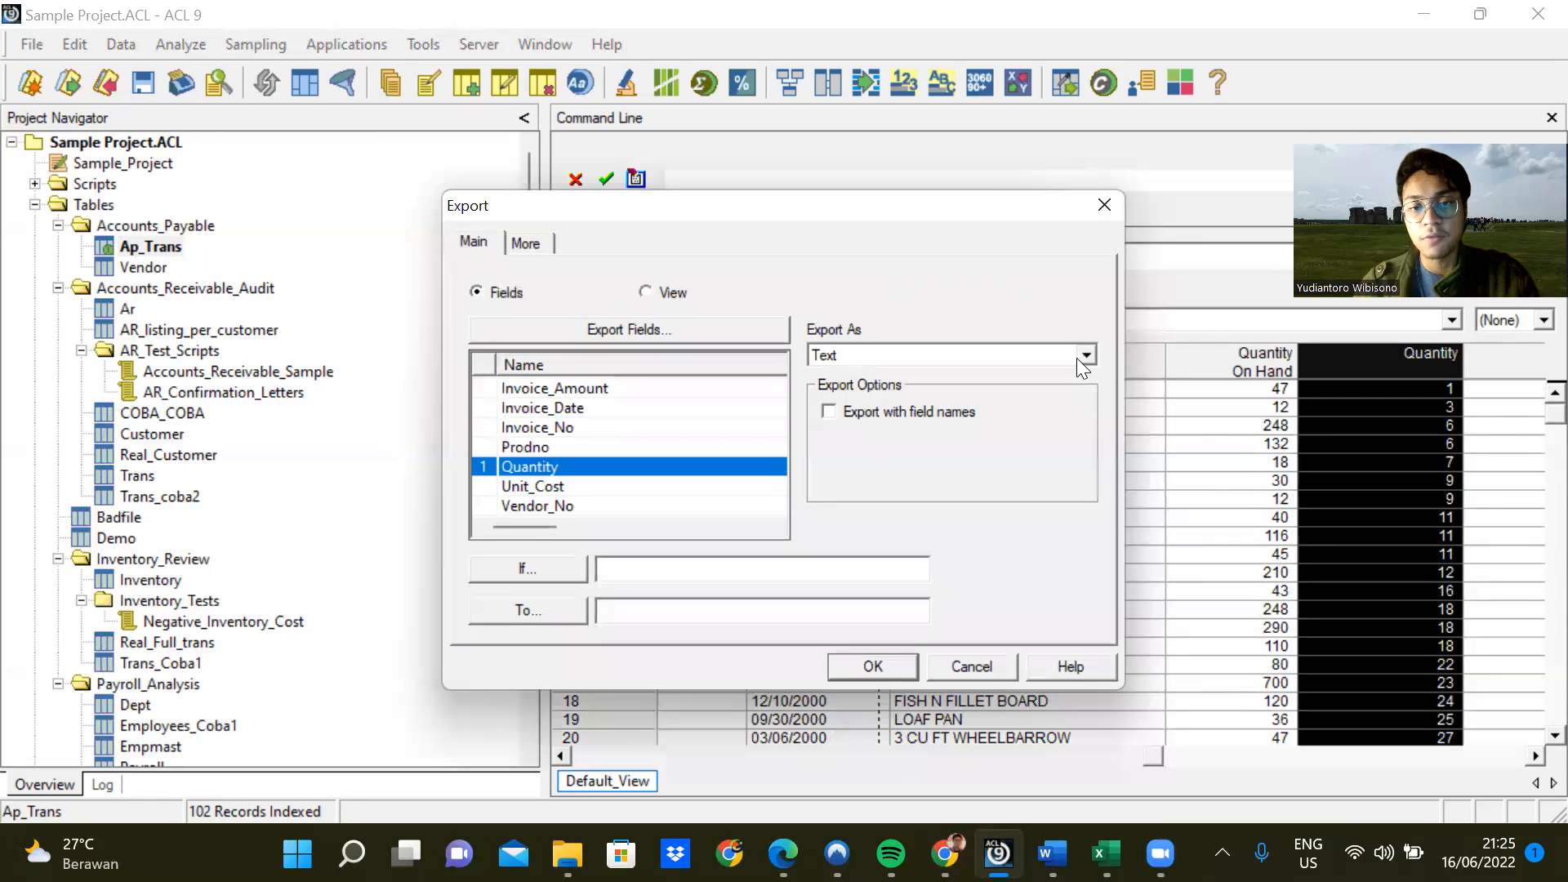
pyautogui.click(1084, 354)
pyautogui.scroll(2, 944, 441)
pyautogui.scroll(-2, 939, 409)
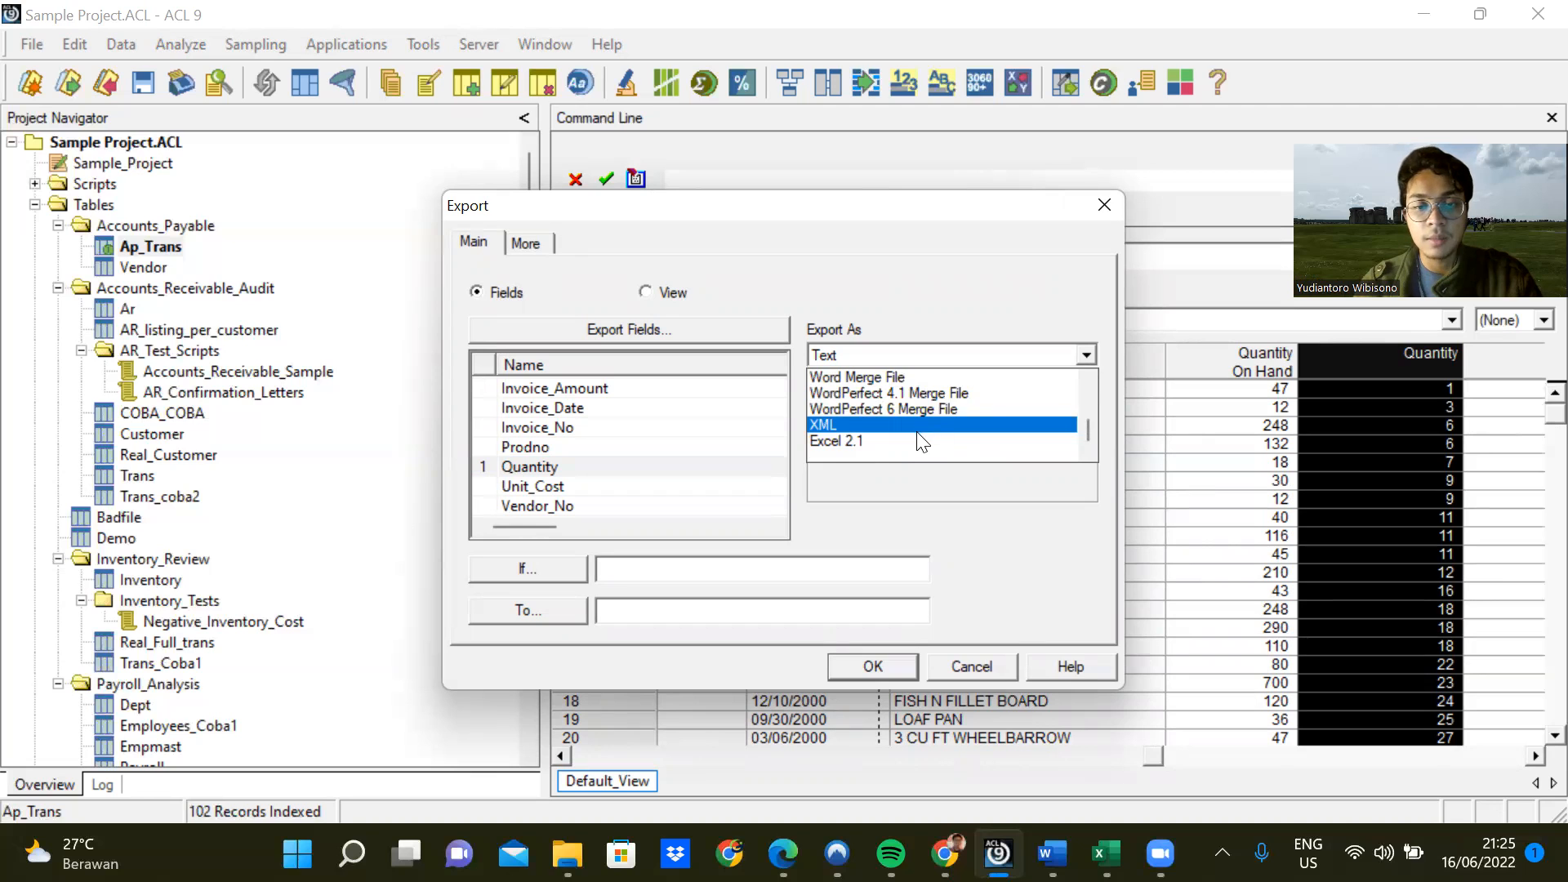
pyautogui.scroll(1, 893, 423)
pyautogui.scroll(-5, 884, 400)
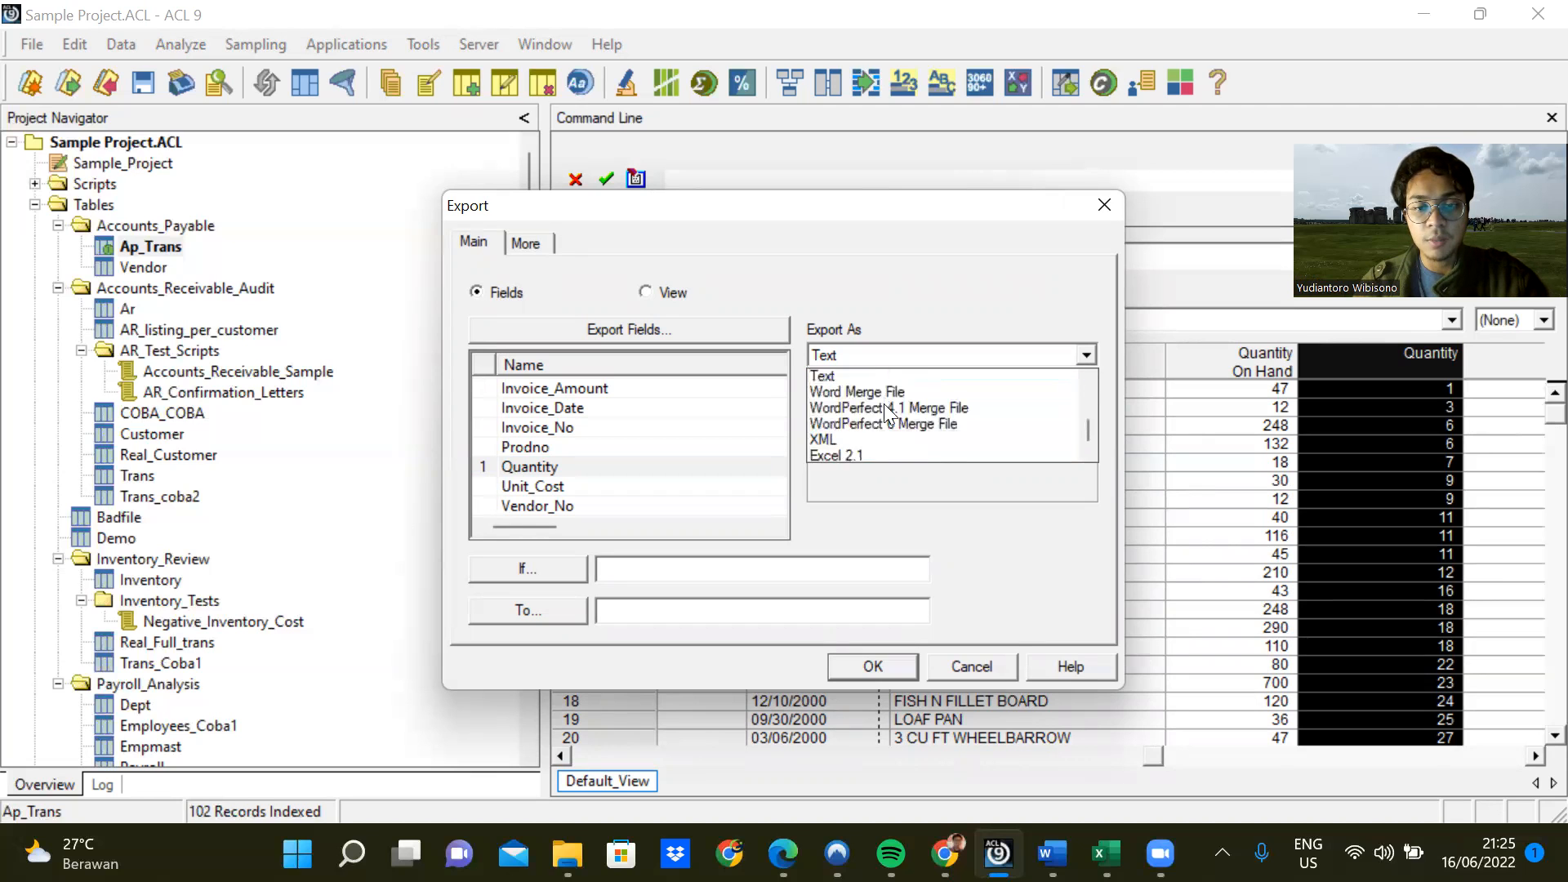
pyautogui.click(877, 434)
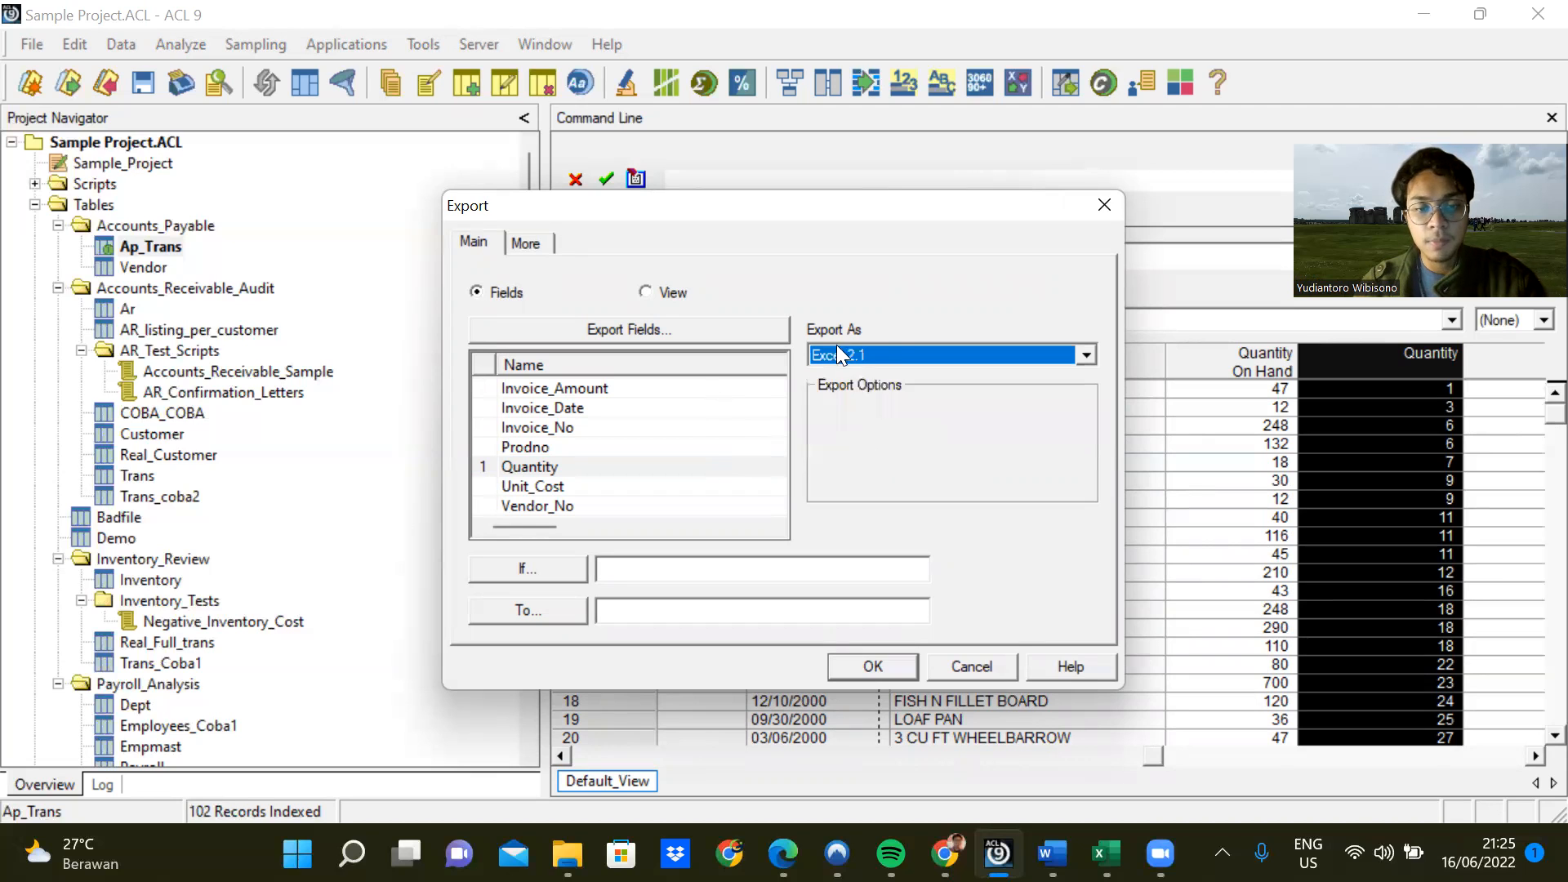
# Add all the Ap_Trans fields to the selection of fields for export.
pyautogui.click(636, 332)
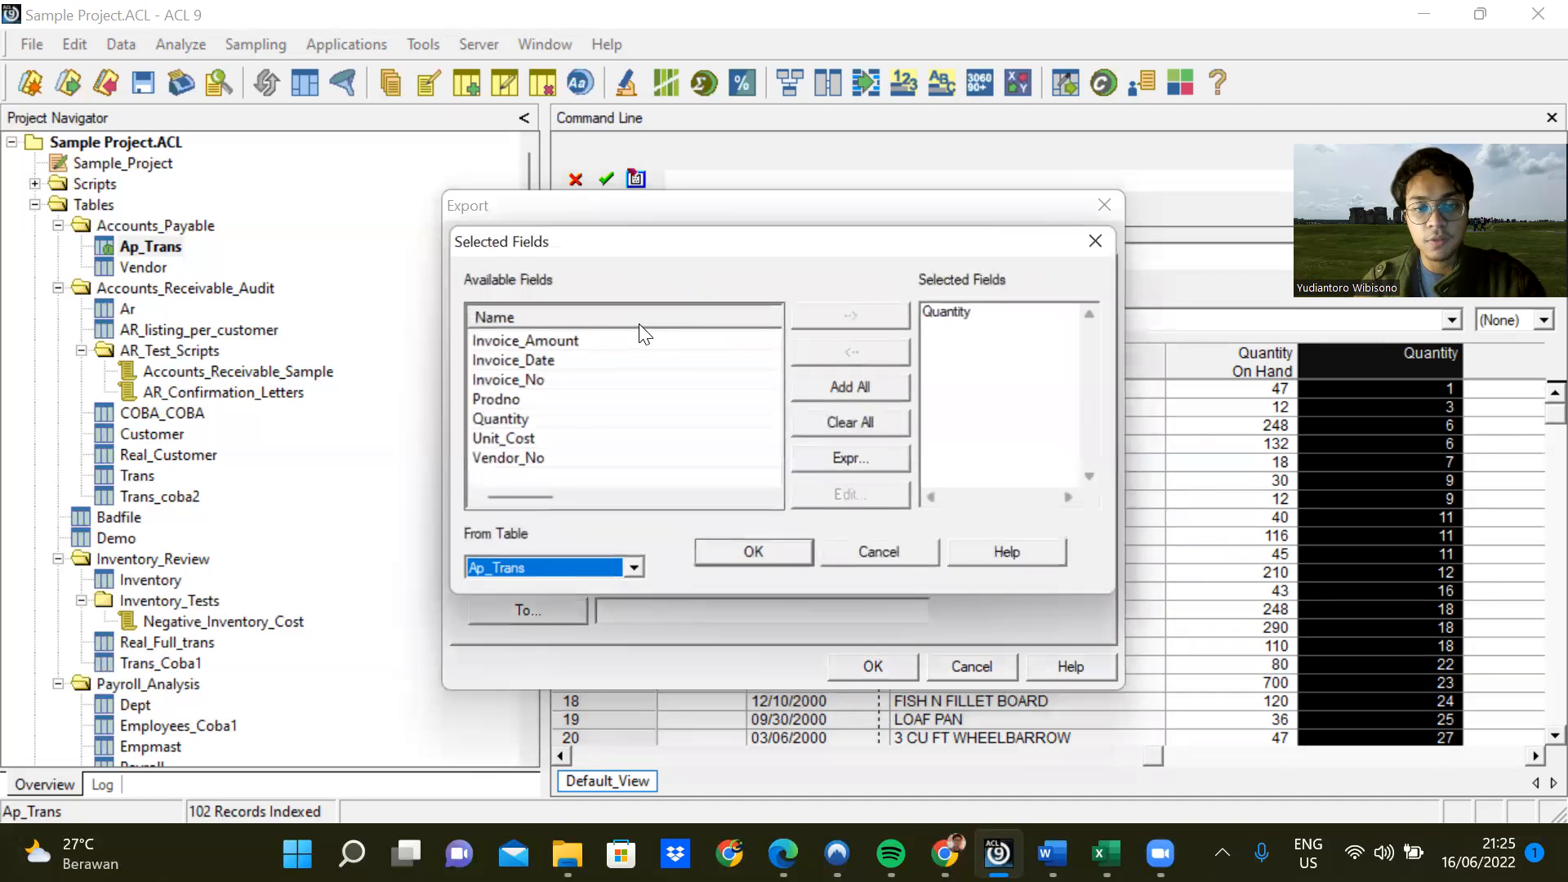
pyautogui.click(849, 387)
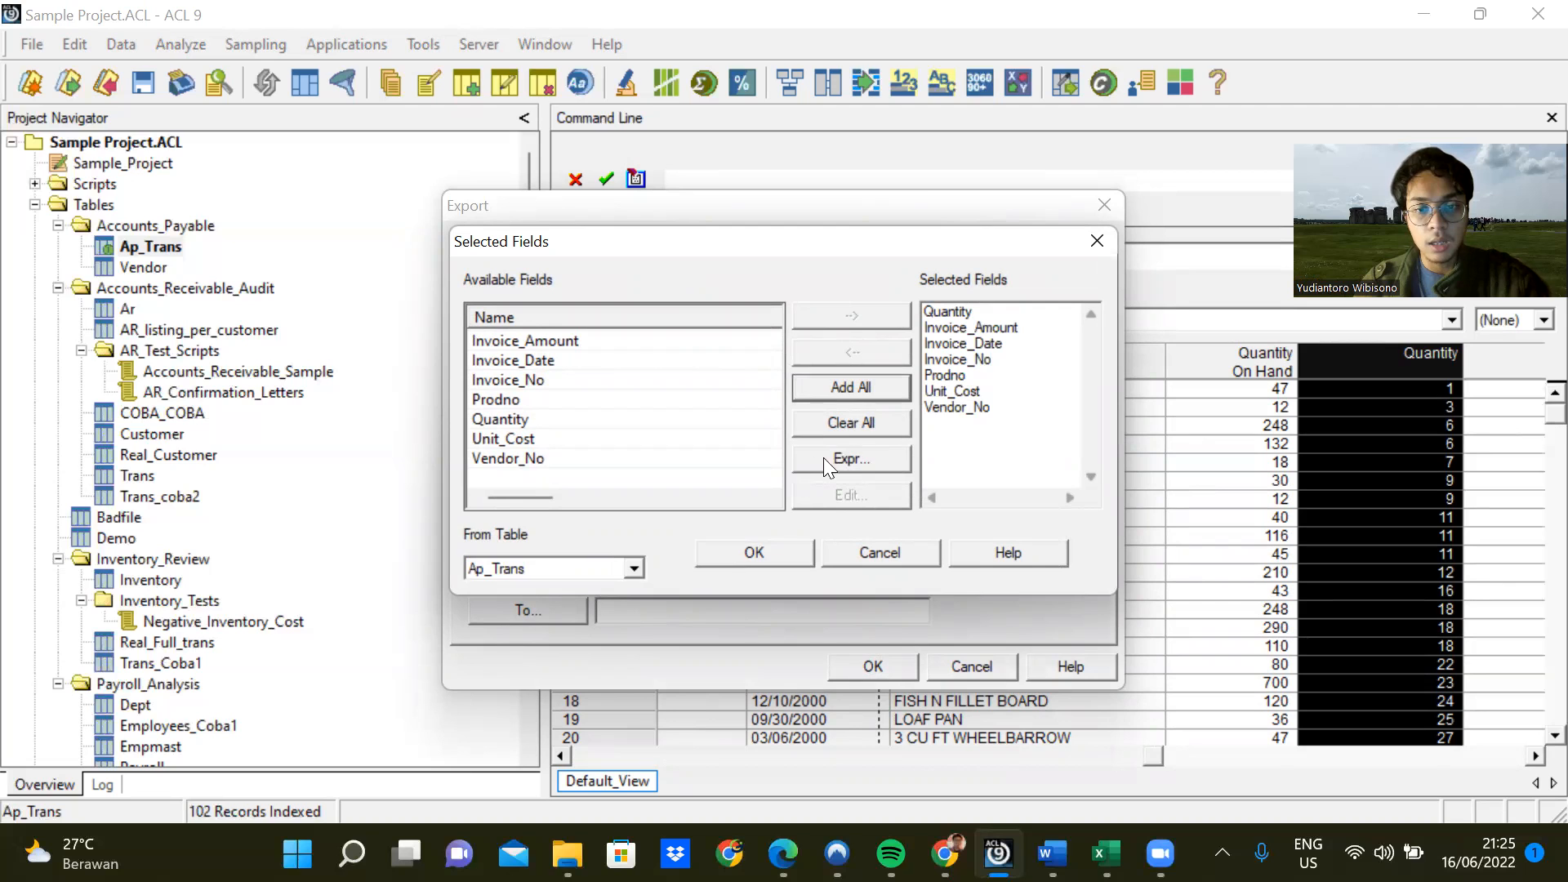
pyautogui.click(776, 553)
pyautogui.click(707, 529)
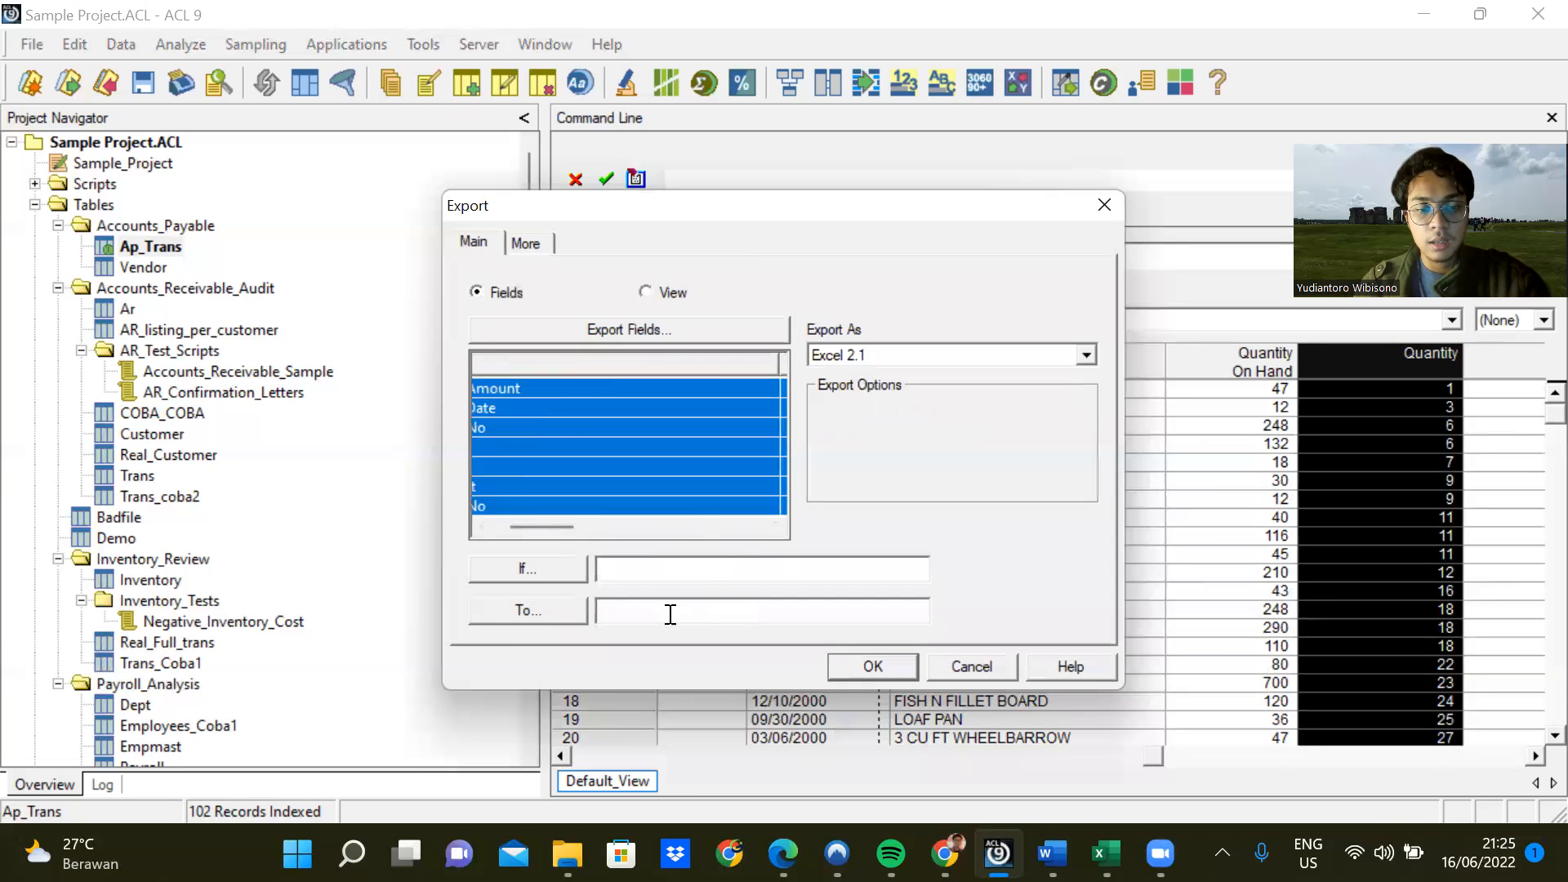
# Name the output file "Real_AP trans_UAS" and run the export.
pyautogui.click(669, 612)
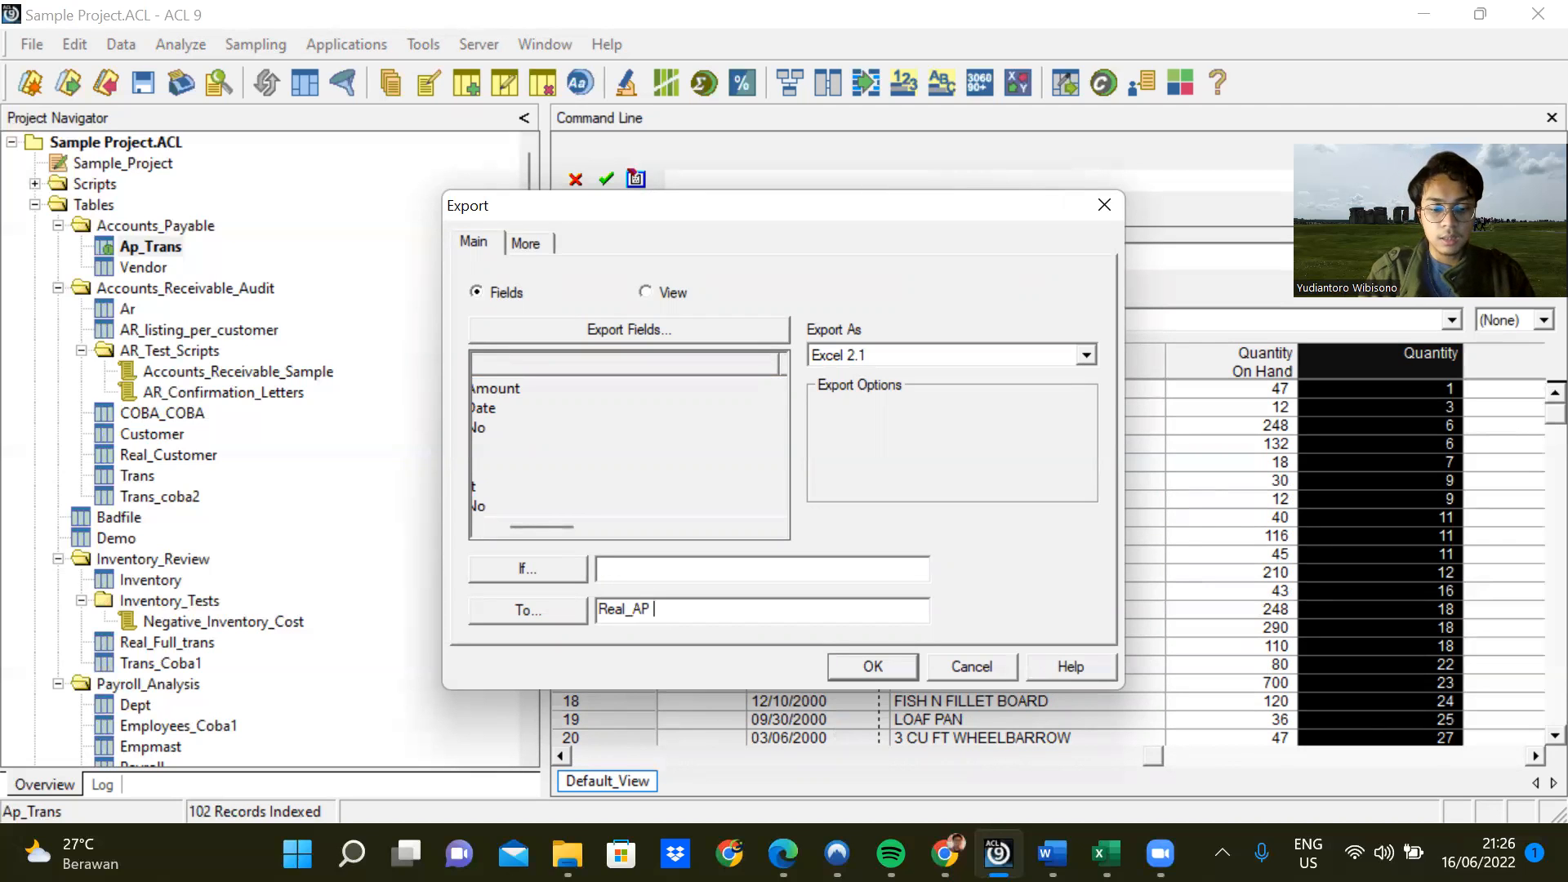
pyautogui.press('BackSpace')
pyautogui.write('UAS')
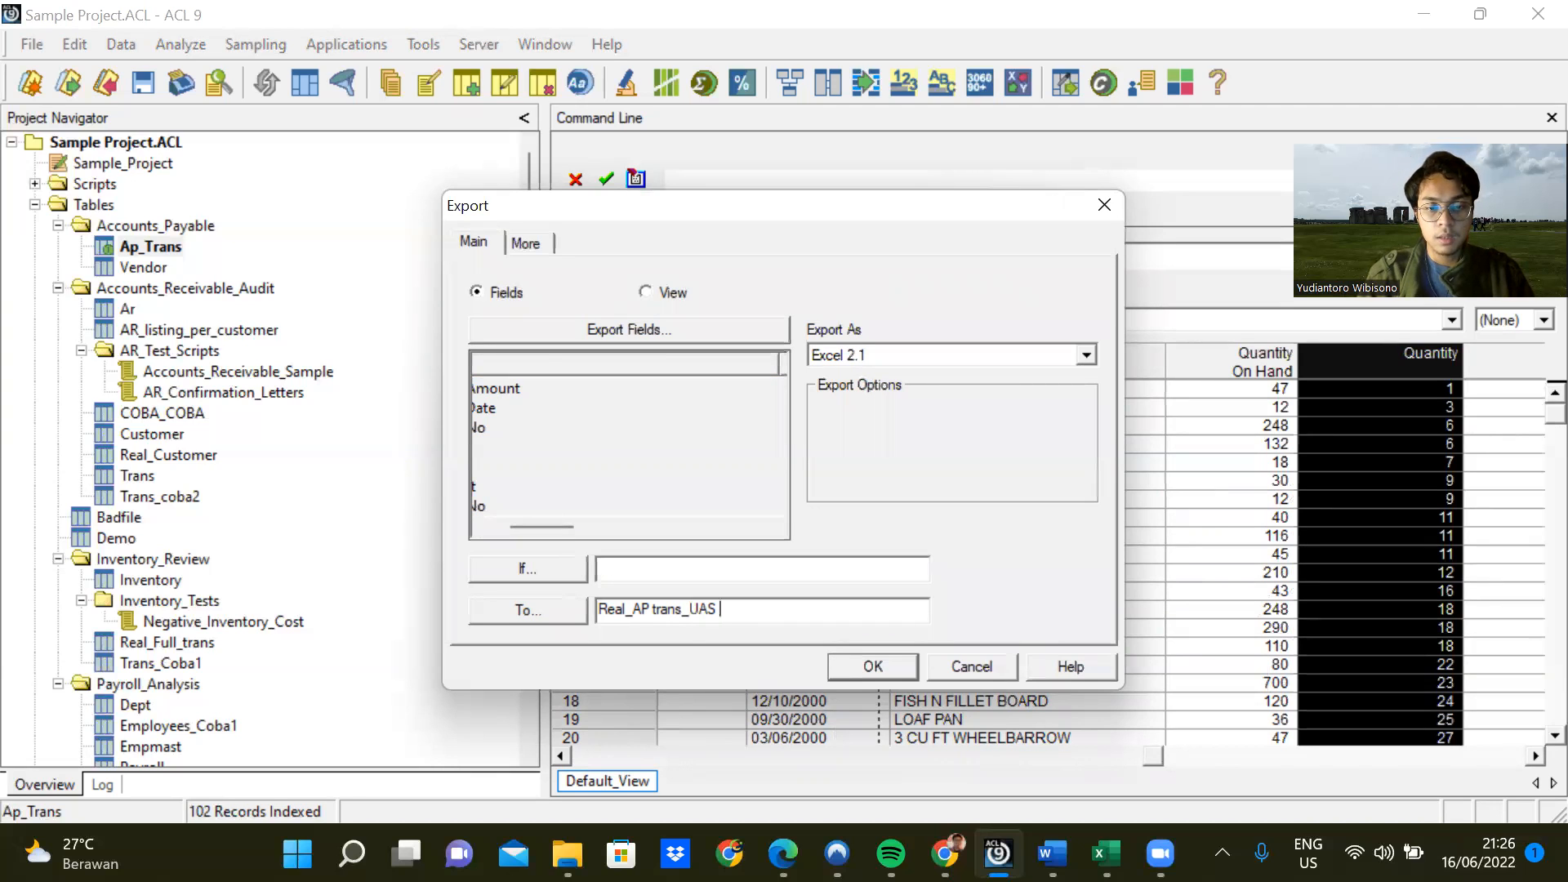
pyautogui.click(851, 662)
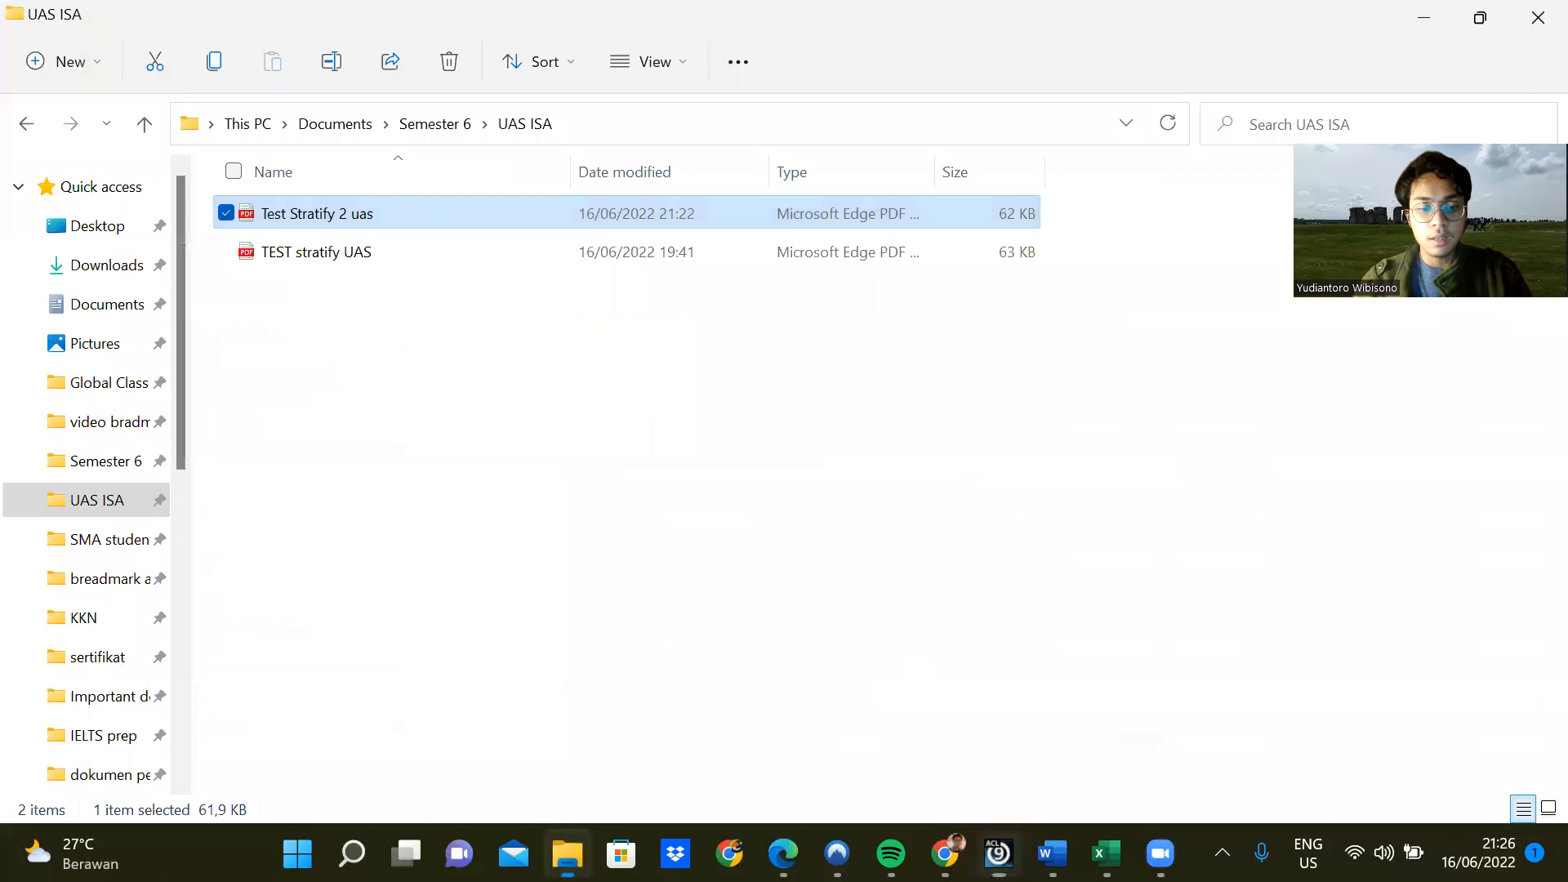
# Switch to File Explorer and open the Sample Data Files folder inside ACL Data on the C: drive.
pyautogui.click(567, 853)
pyautogui.scroll(-8, 74, 645)
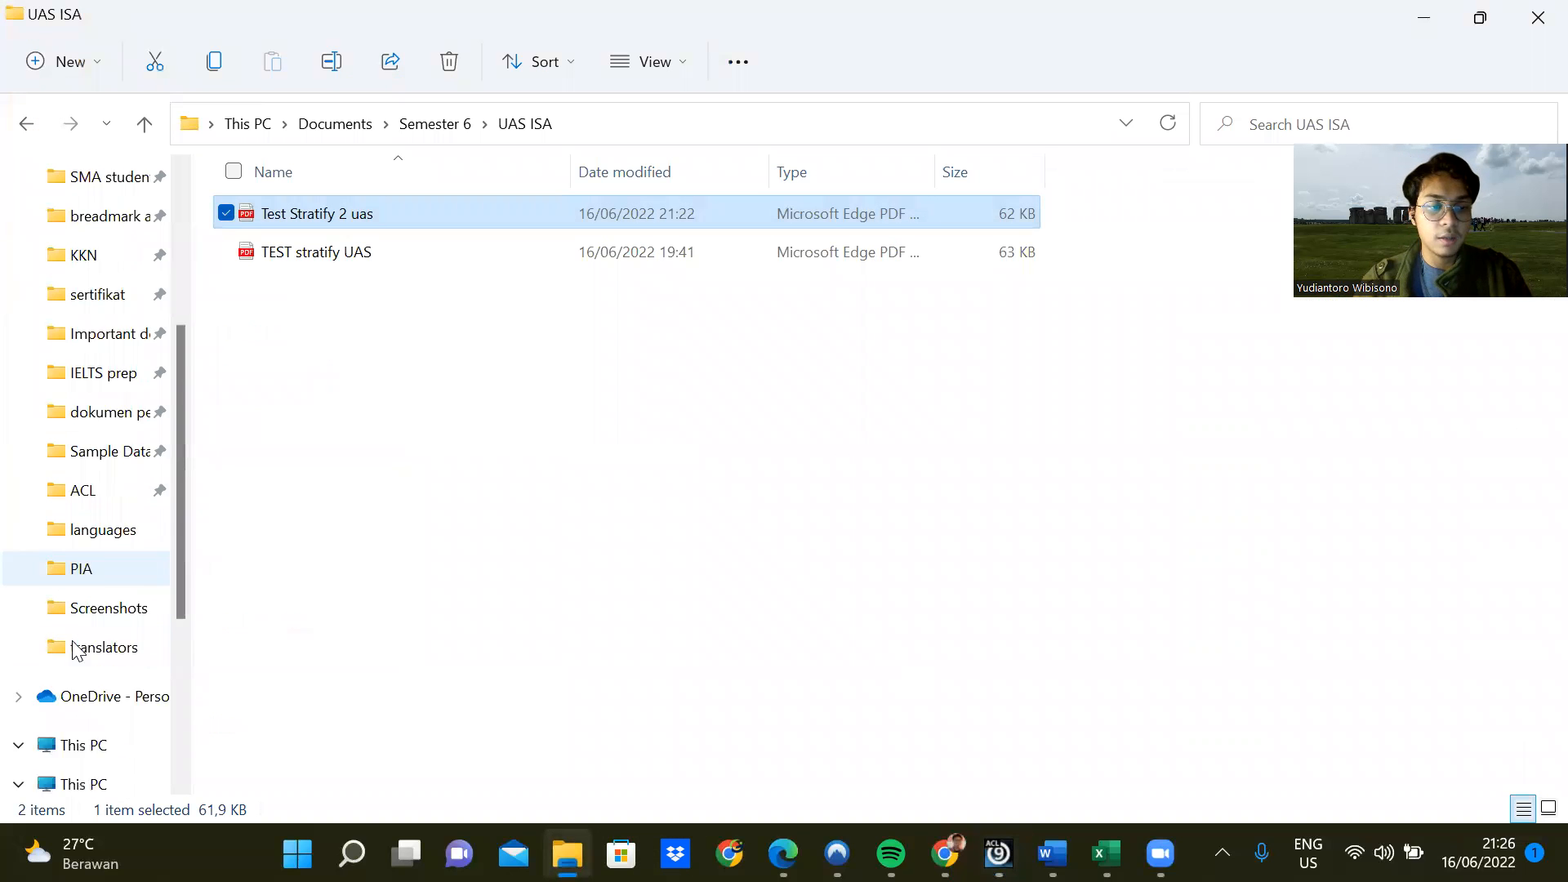
pyautogui.click(106, 717)
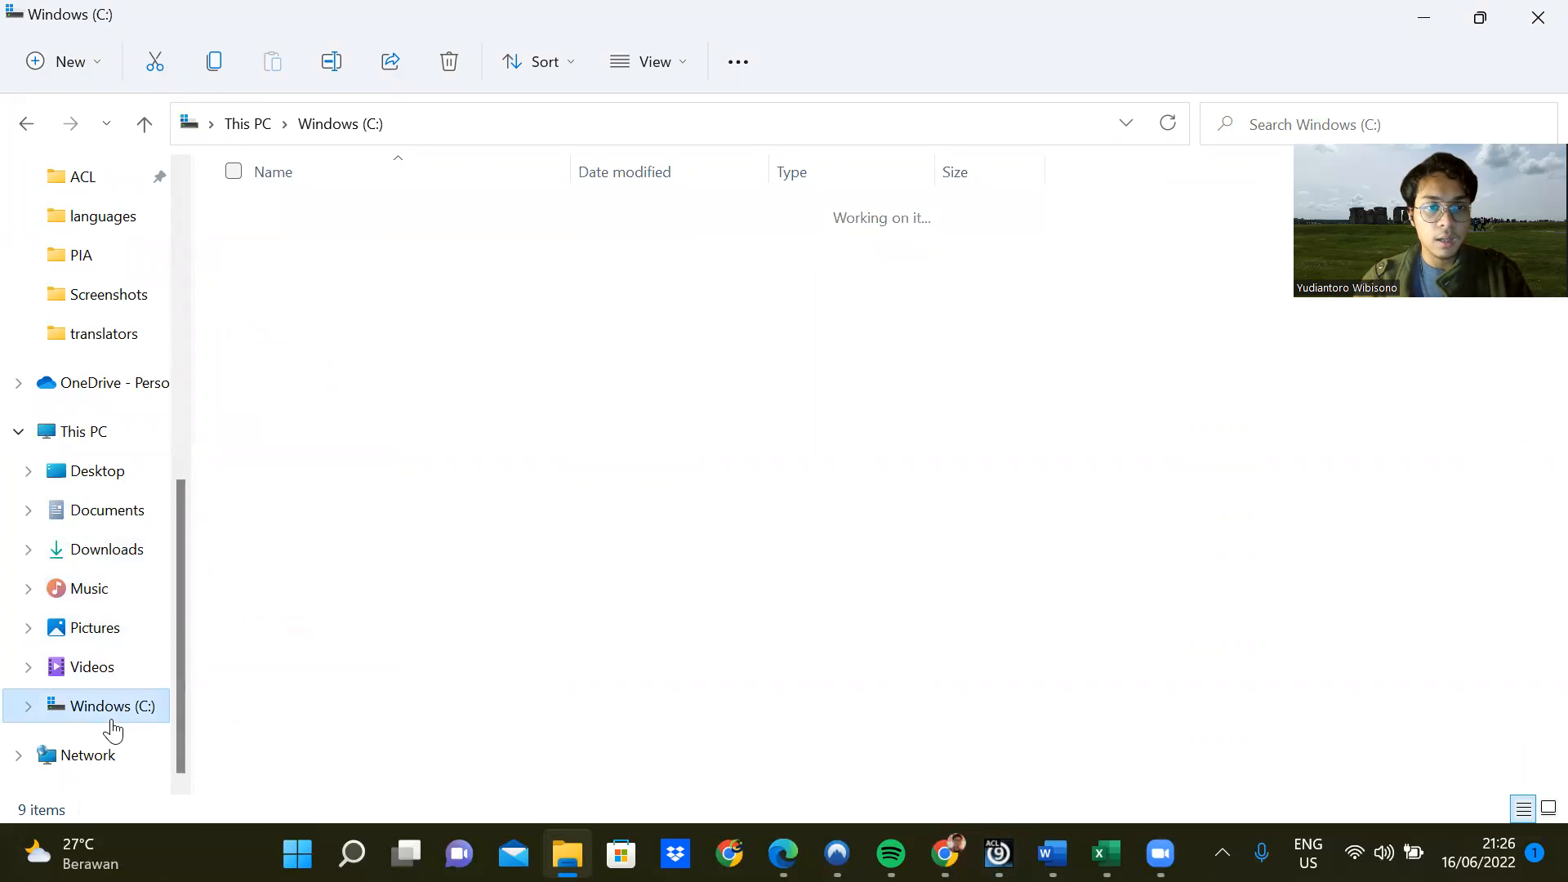
pyautogui.doubleClick(303, 214)
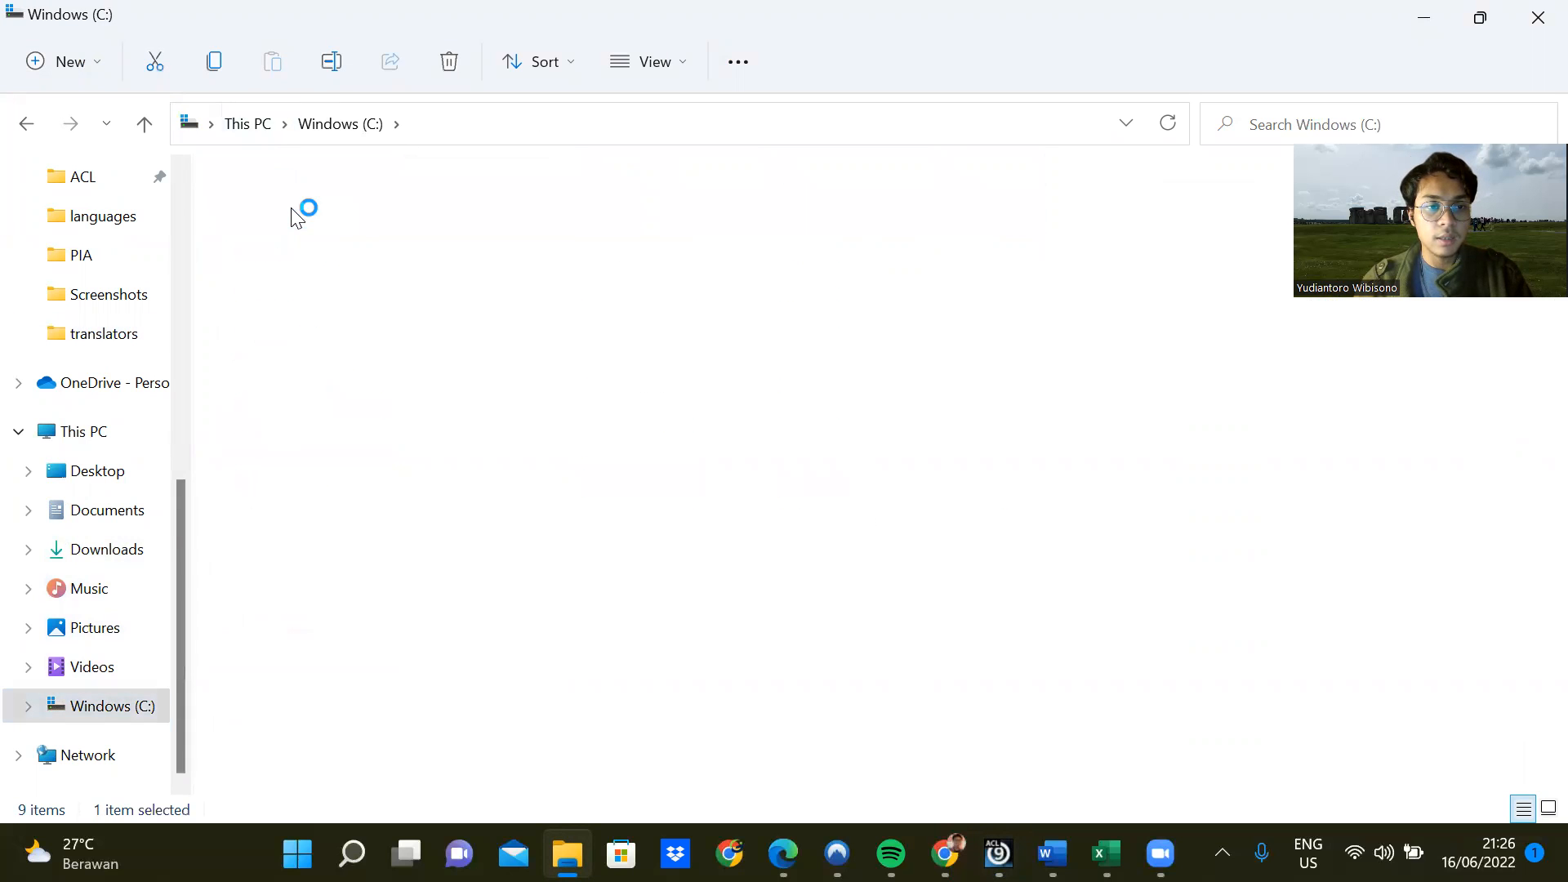
pyautogui.doubleClick(300, 216)
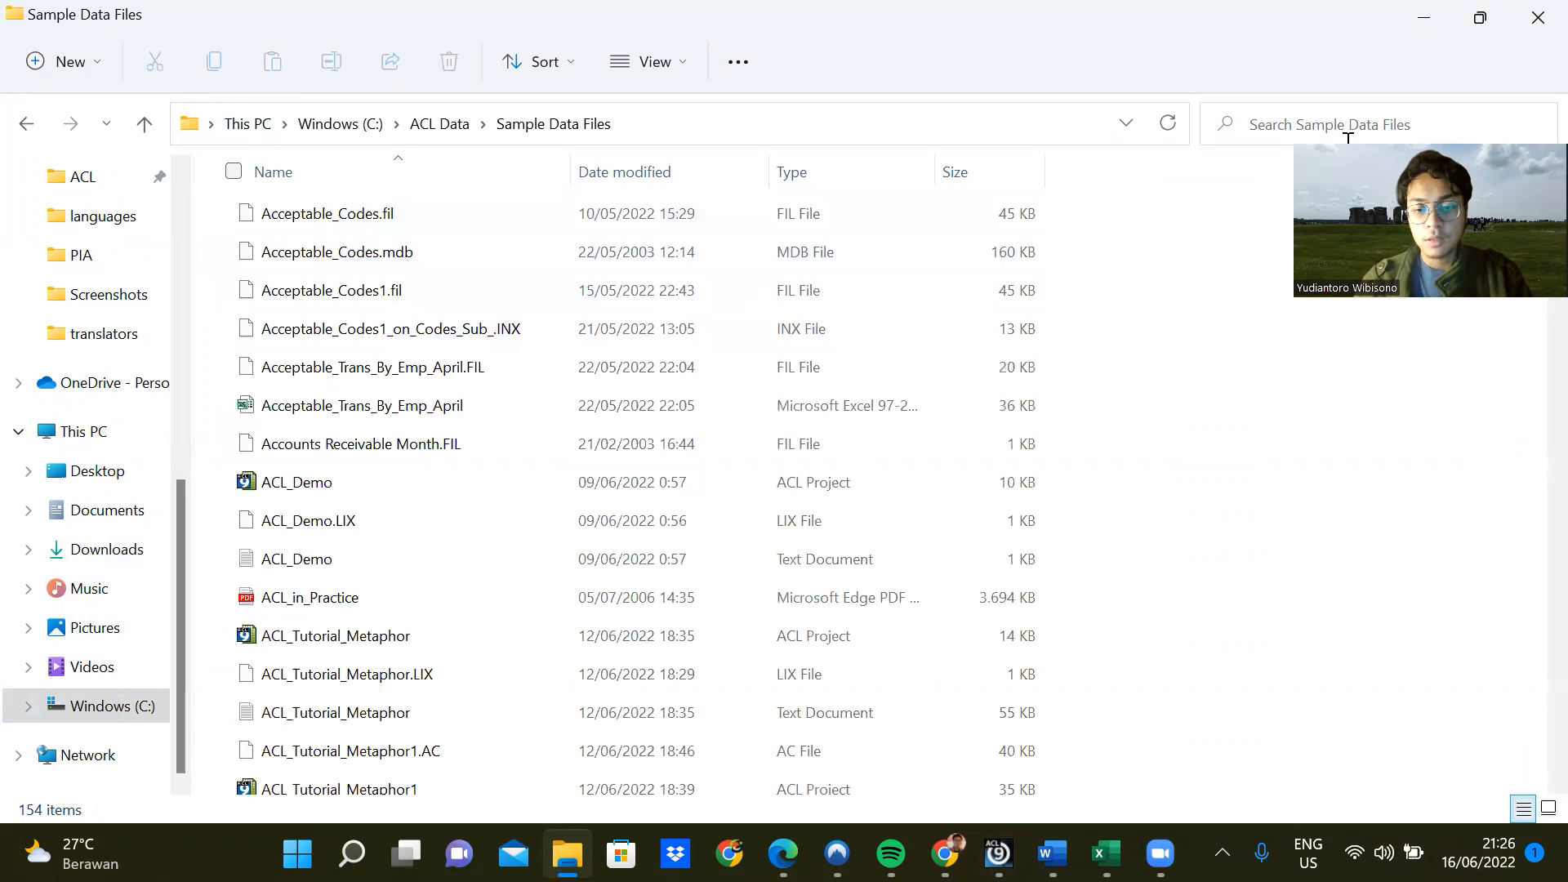
# Check the output file's name and location in ACL's export results, and enter "Real" as the search term in the Sample Data Files folder.
pyautogui.click(998, 853)
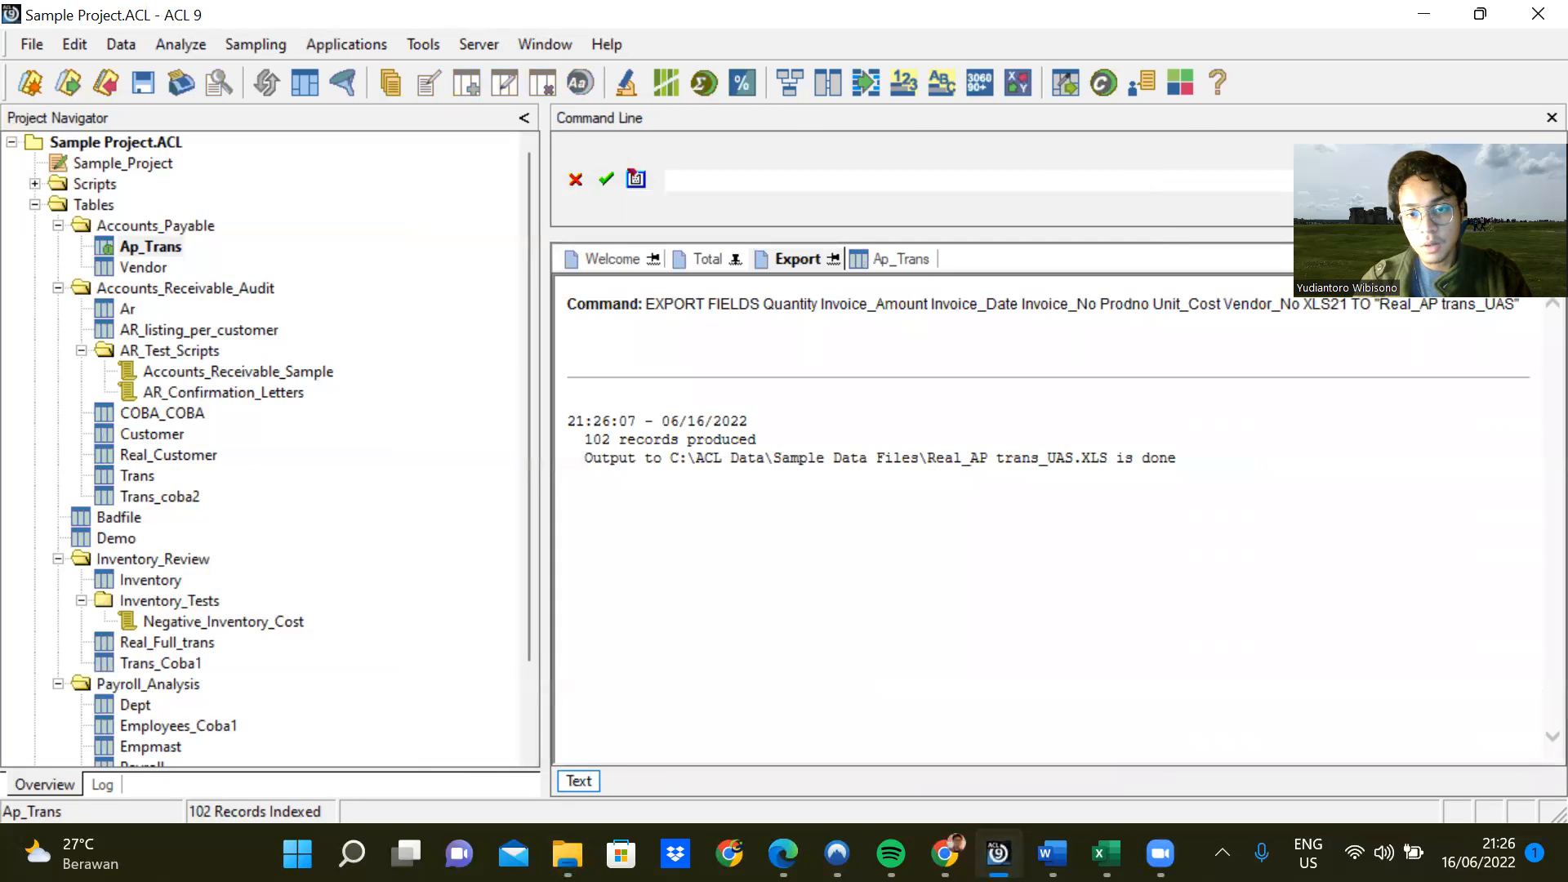
pyautogui.hotkey('alt', 'Tab')
pyautogui.hotkey('ctrl', 'e')
pyautogui.press('BackSpace')
pyautogui.write('Reak')
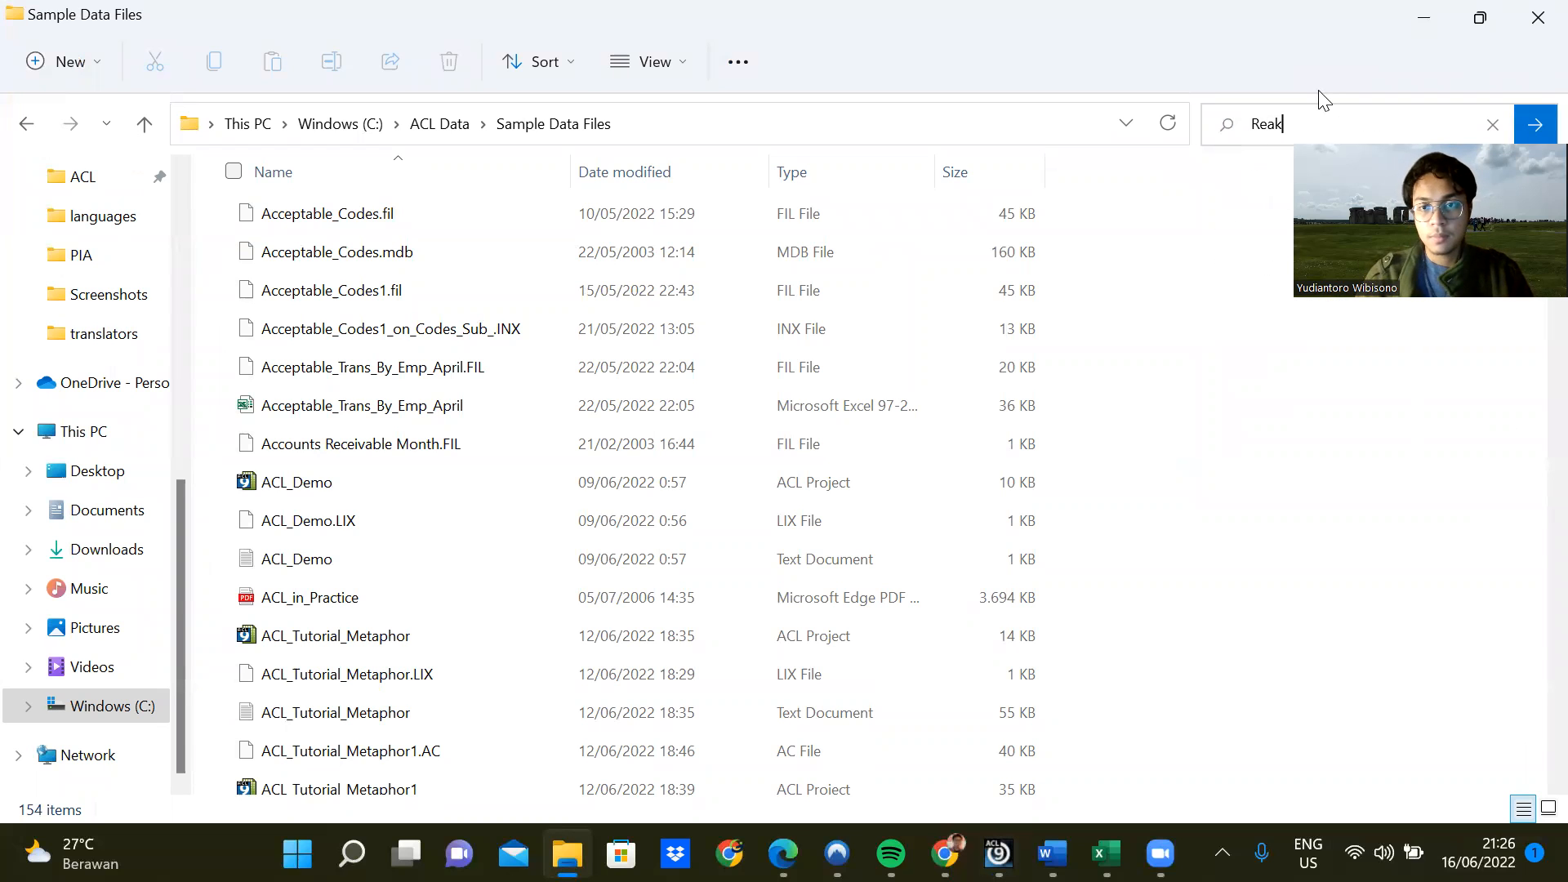
pyautogui.write(';')
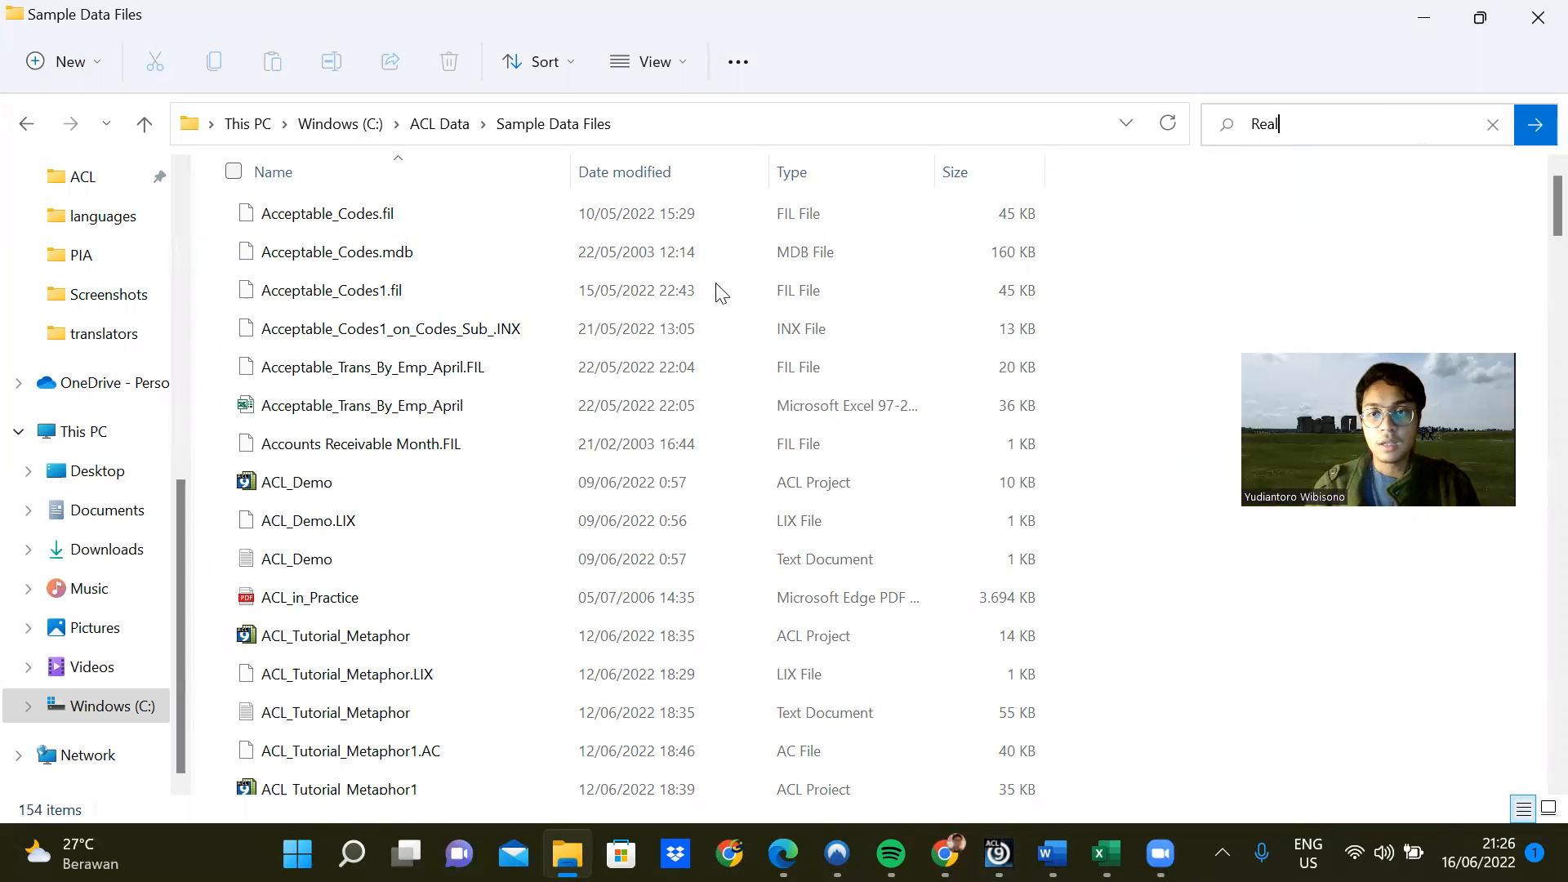
# Open the exported Real_AP trans_UAS file from Sample Data Files in Excel and widen the Invoice_Date column to show full dates.
pyautogui.scroll(-10, 473, 350)
pyautogui.scroll(-18, 449, 380)
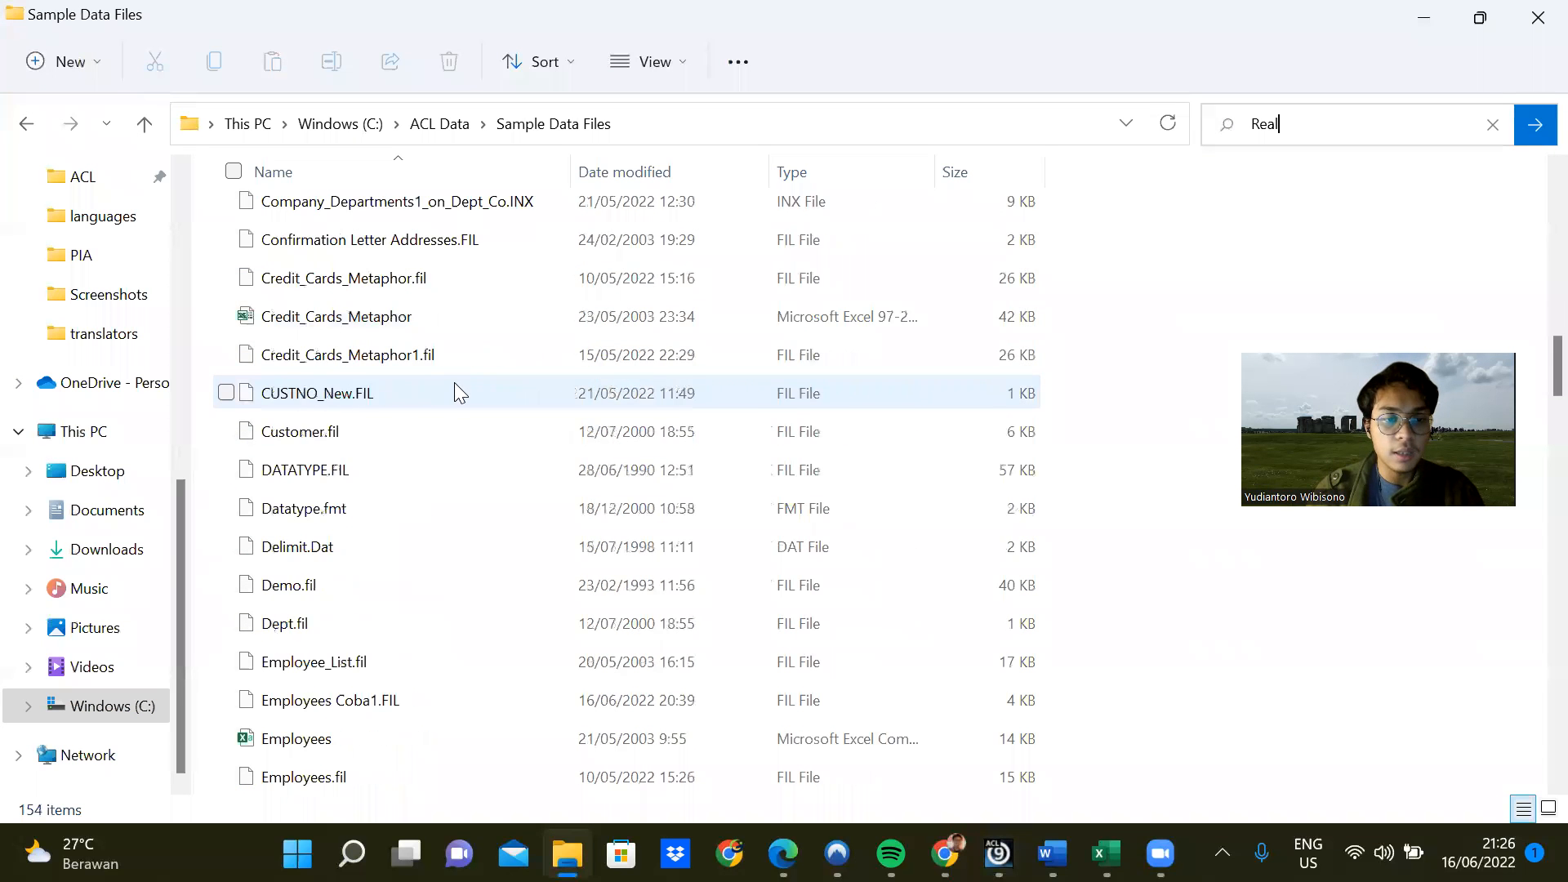
pyautogui.scroll(-15, 375, 478)
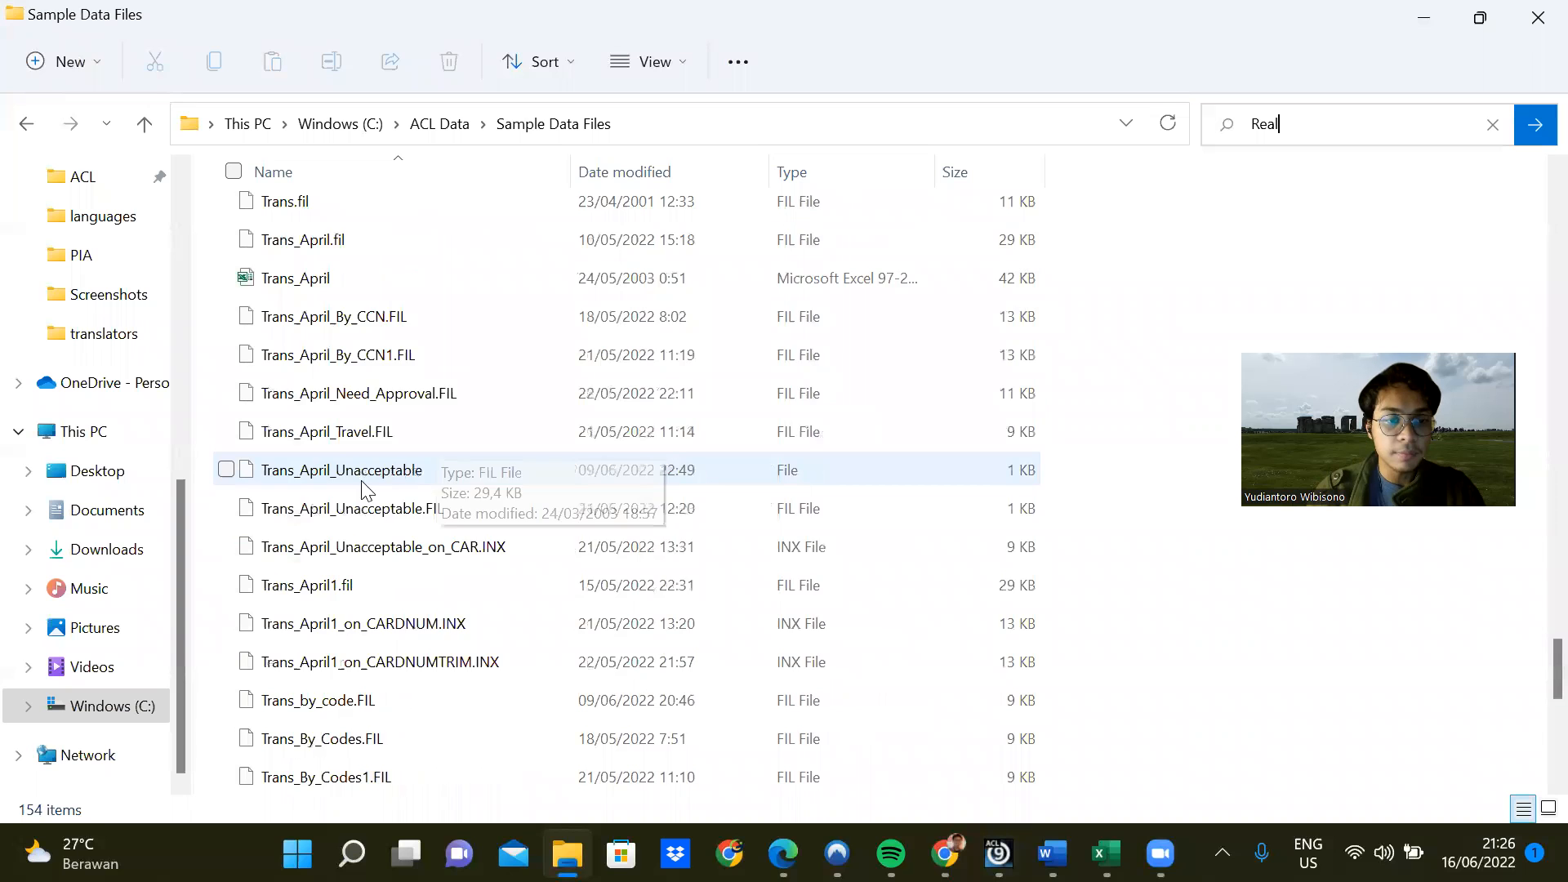
pyautogui.scroll(15, 363, 485)
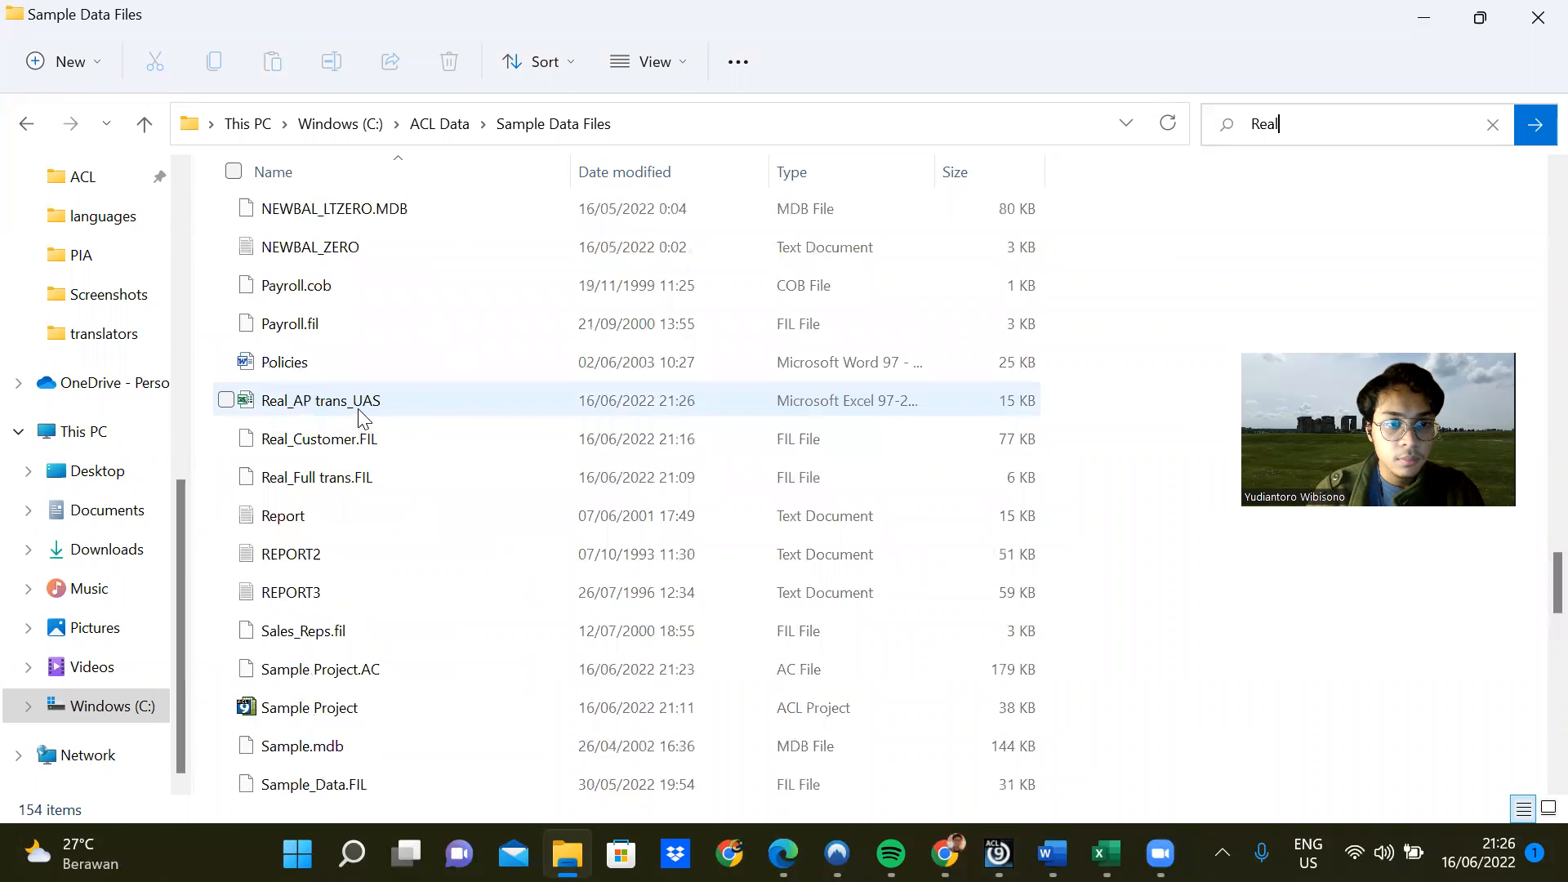
pyautogui.click(367, 406)
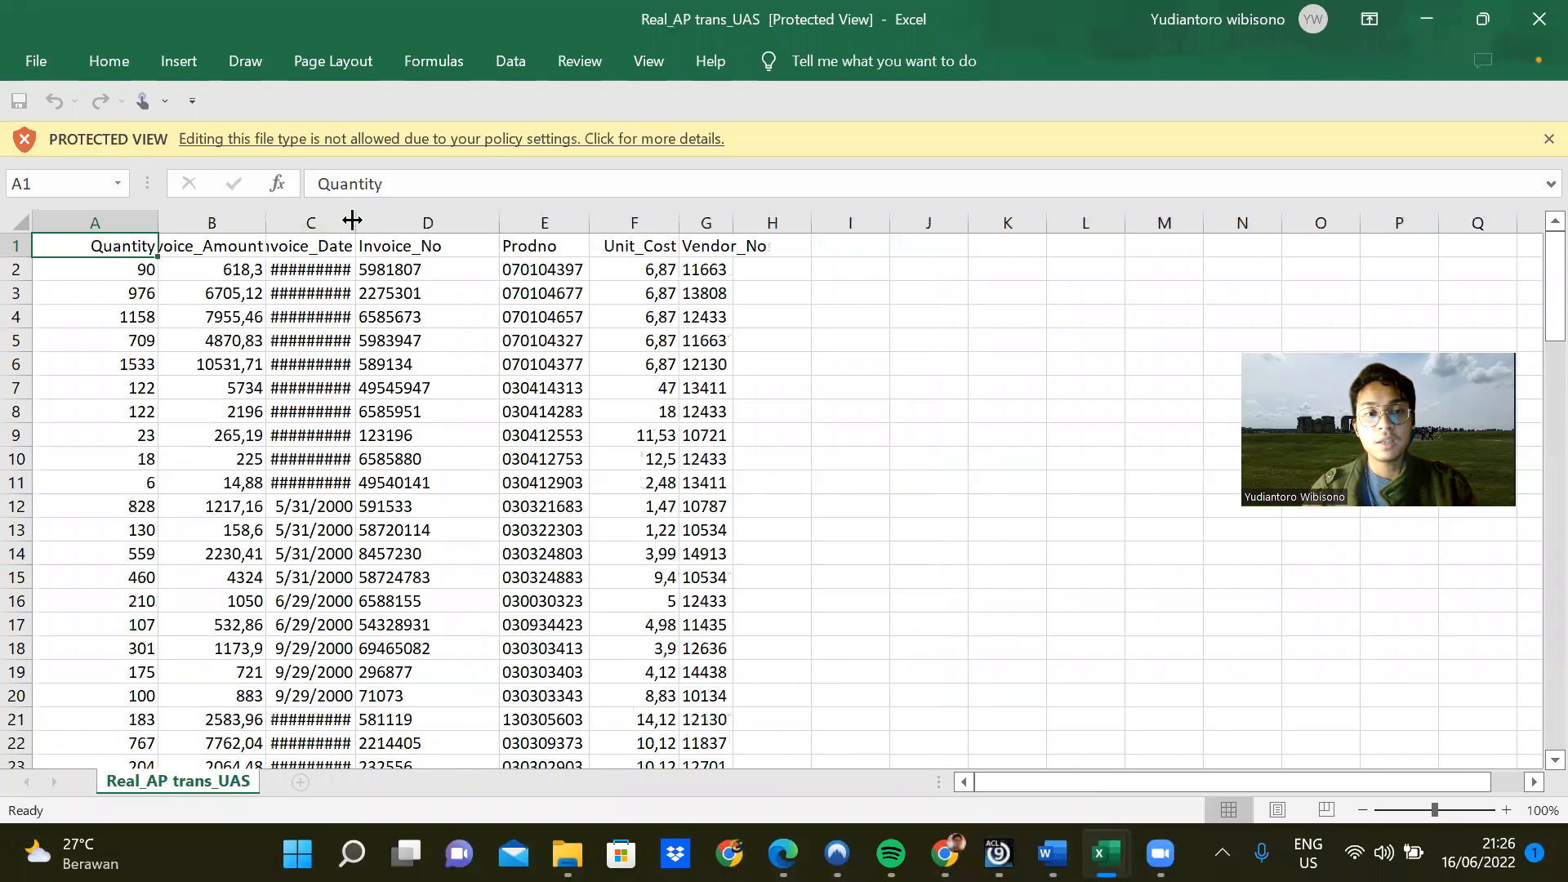
pyautogui.moveTo(351, 219); pyautogui.dragTo(438, 220)
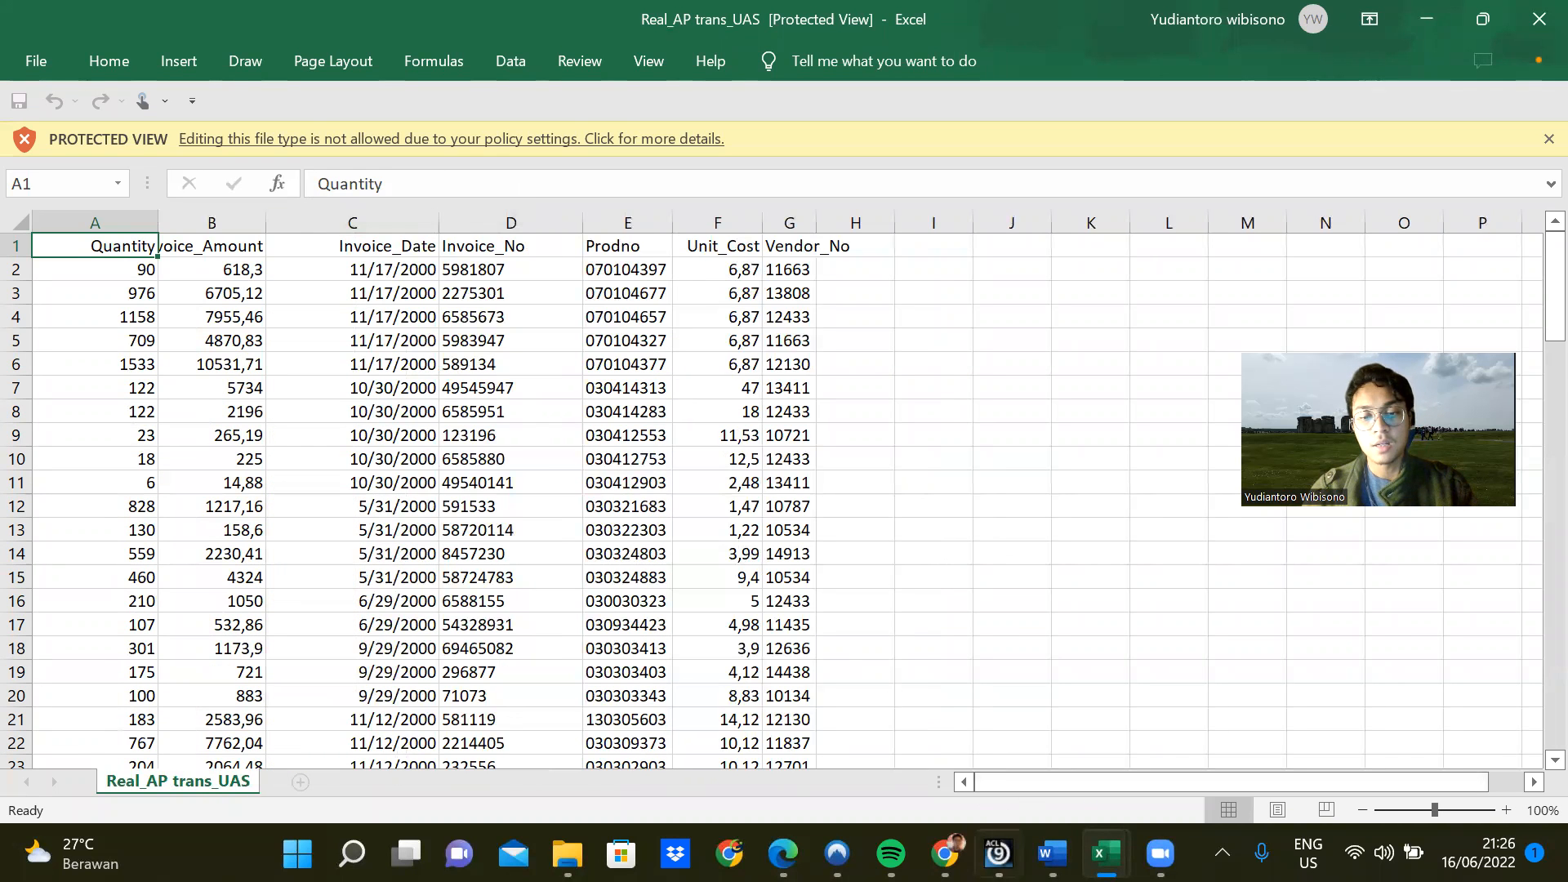
# Switch back to ACL's export results and reread the second Accounts Payable task in Chrome.
pyautogui.moveTo(945, 853)
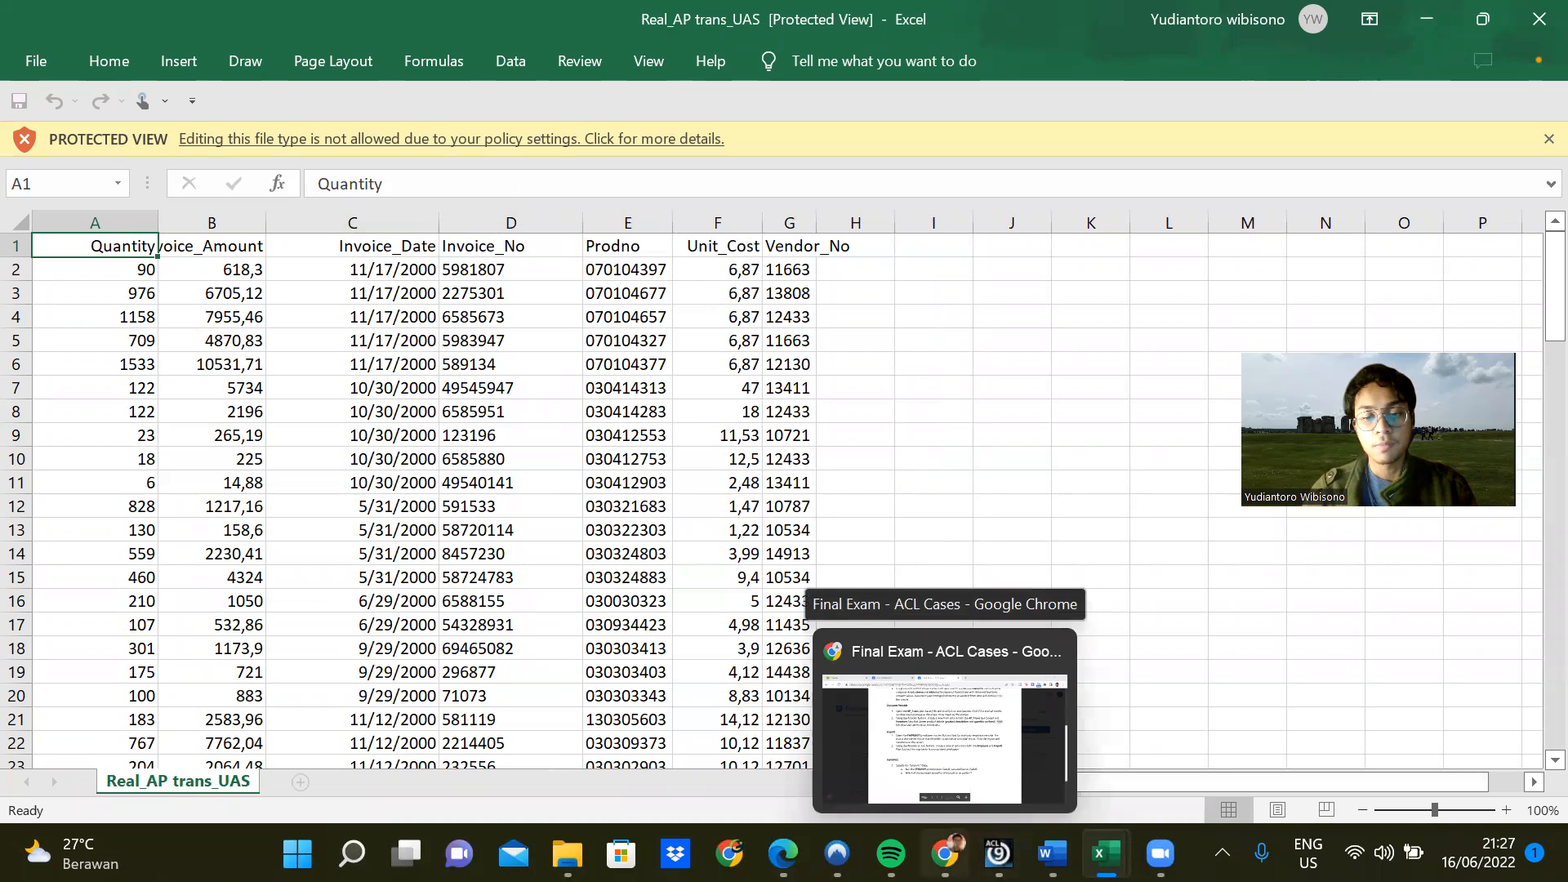
pyautogui.click(998, 853)
pyautogui.click(998, 853)
pyautogui.click(998, 854)
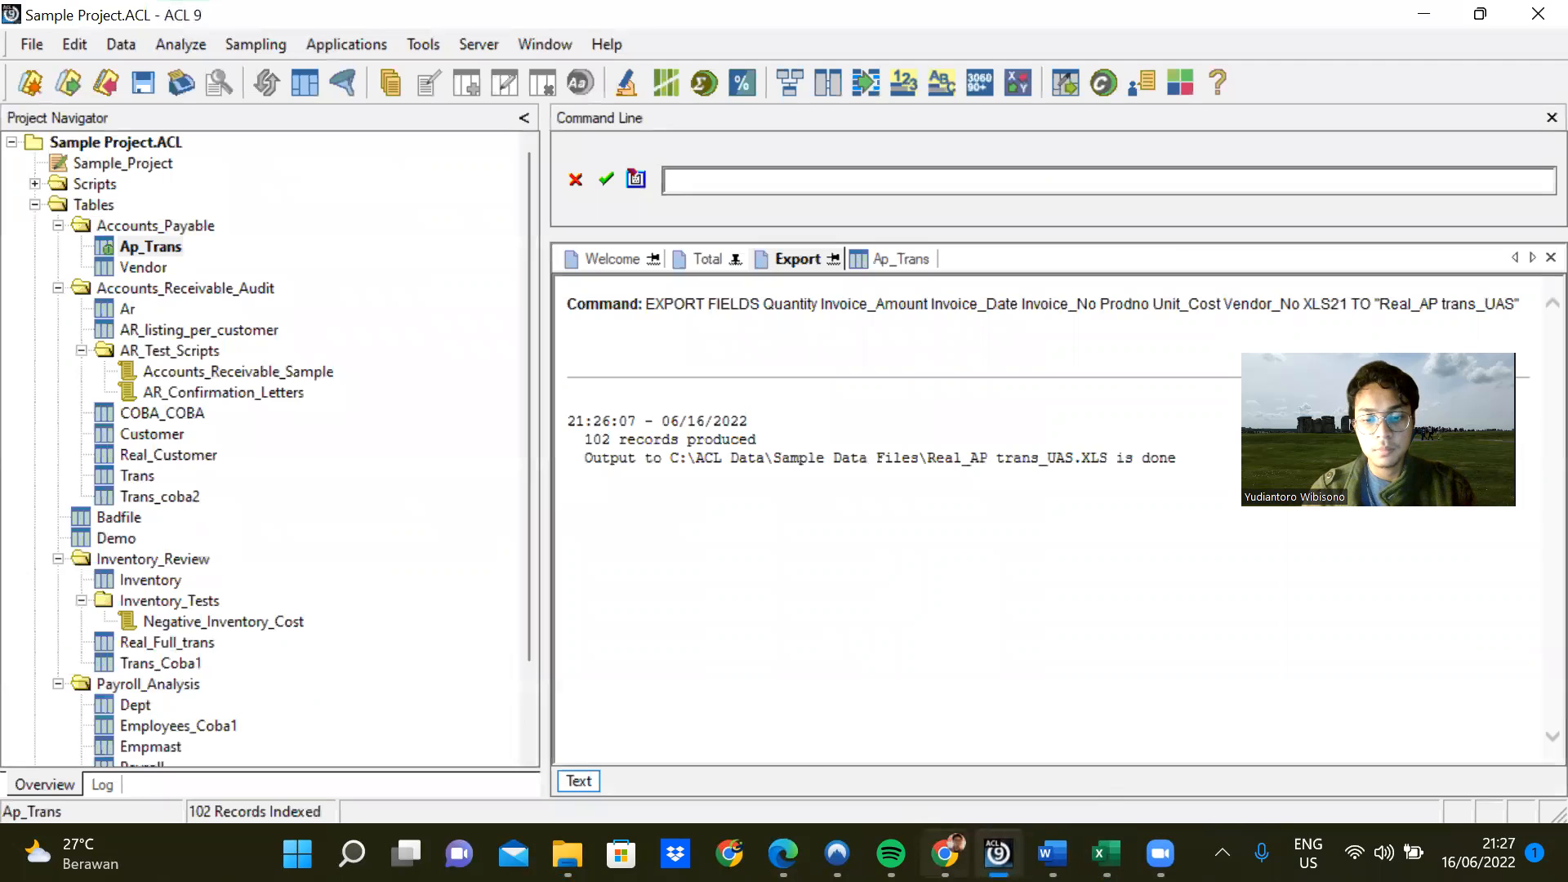
pyautogui.click(945, 853)
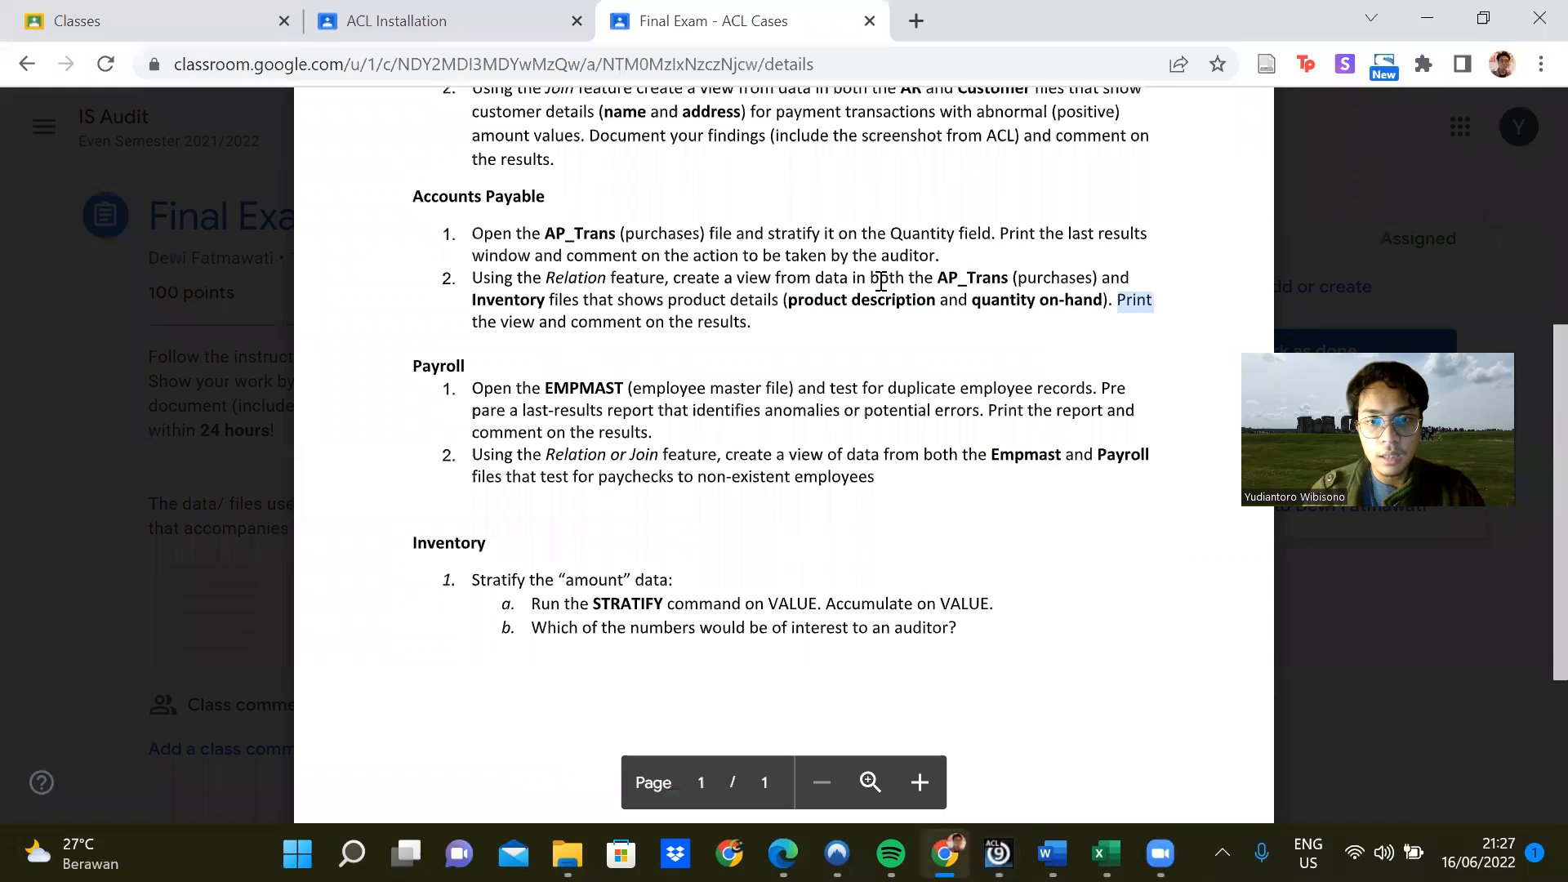
# Reread the second Accounts Payable task and the start of the first Payroll task on EMPMAST in the exam document.
pyautogui.moveTo(467, 276); pyautogui.dragTo(741, 325)
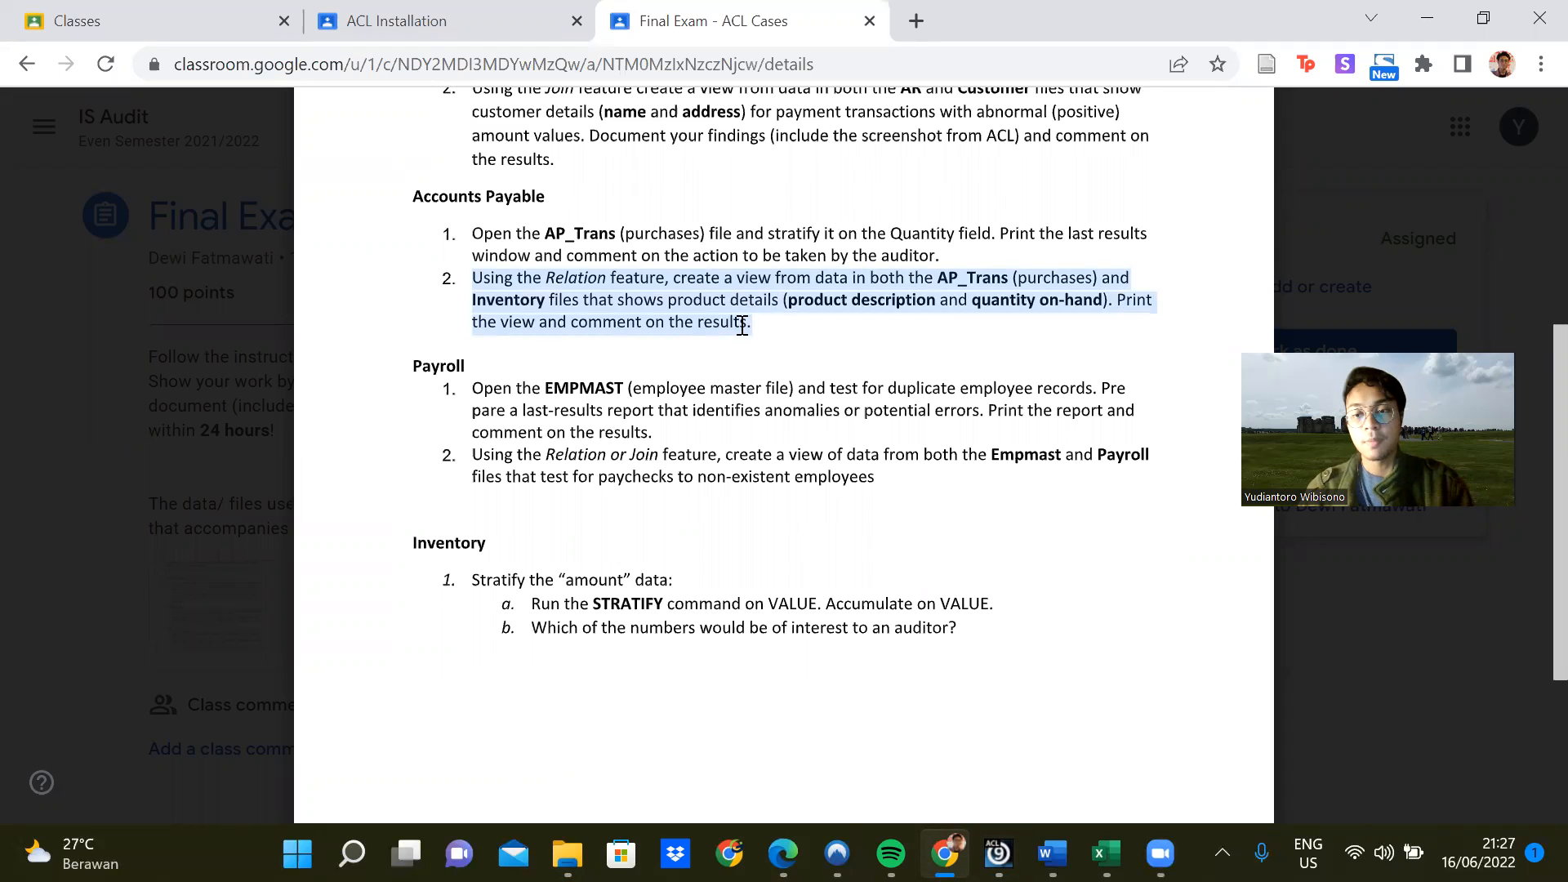
pyautogui.scroll(-1, 617, 355)
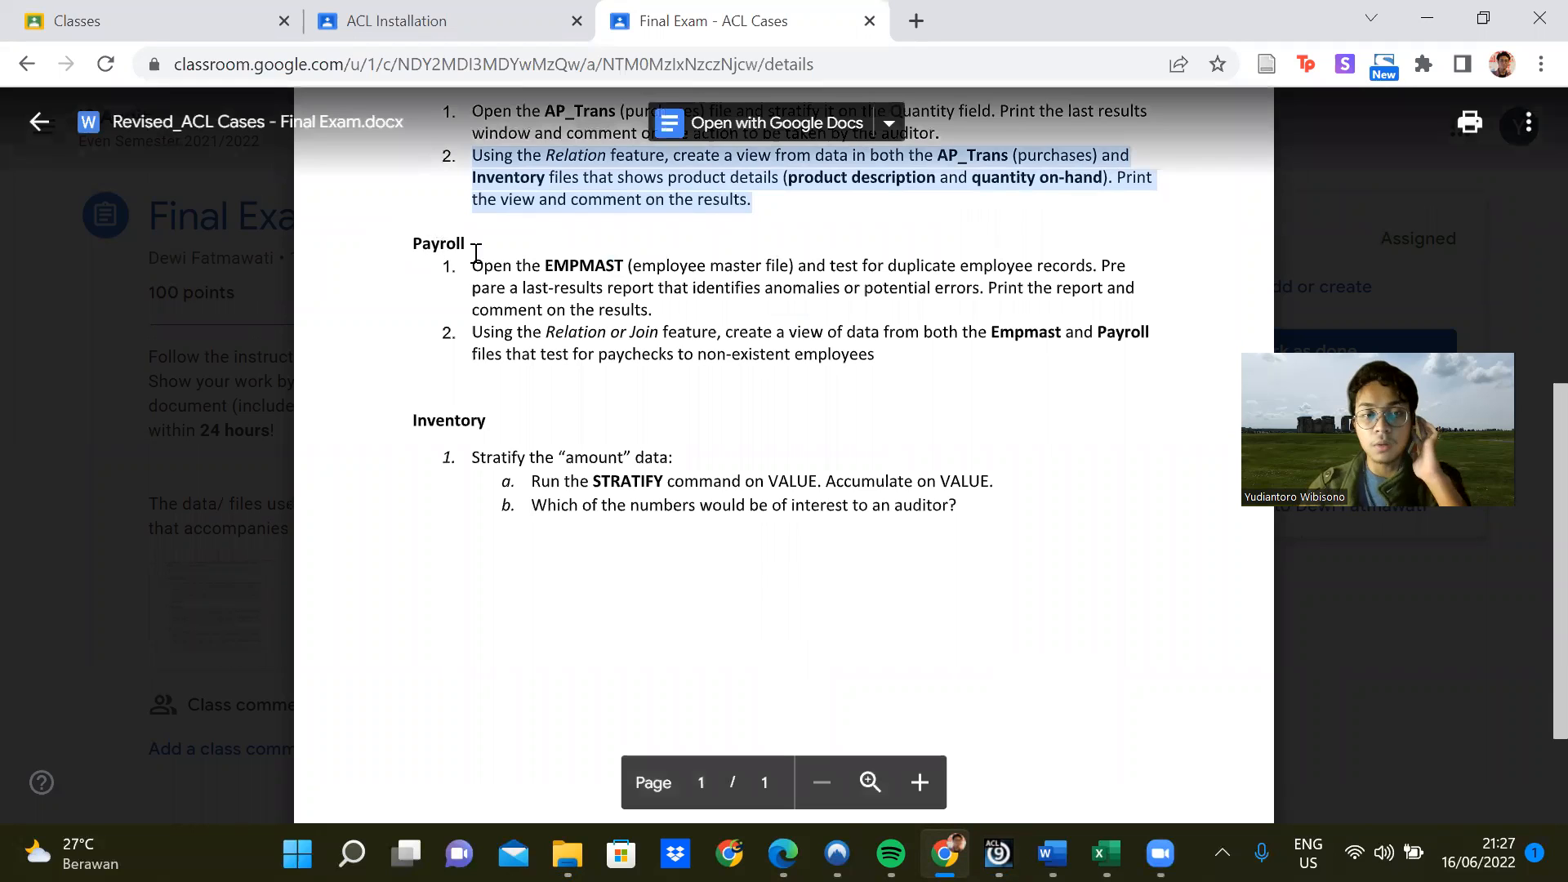
pyautogui.moveTo(575, 276); pyautogui.dragTo(473, 269)
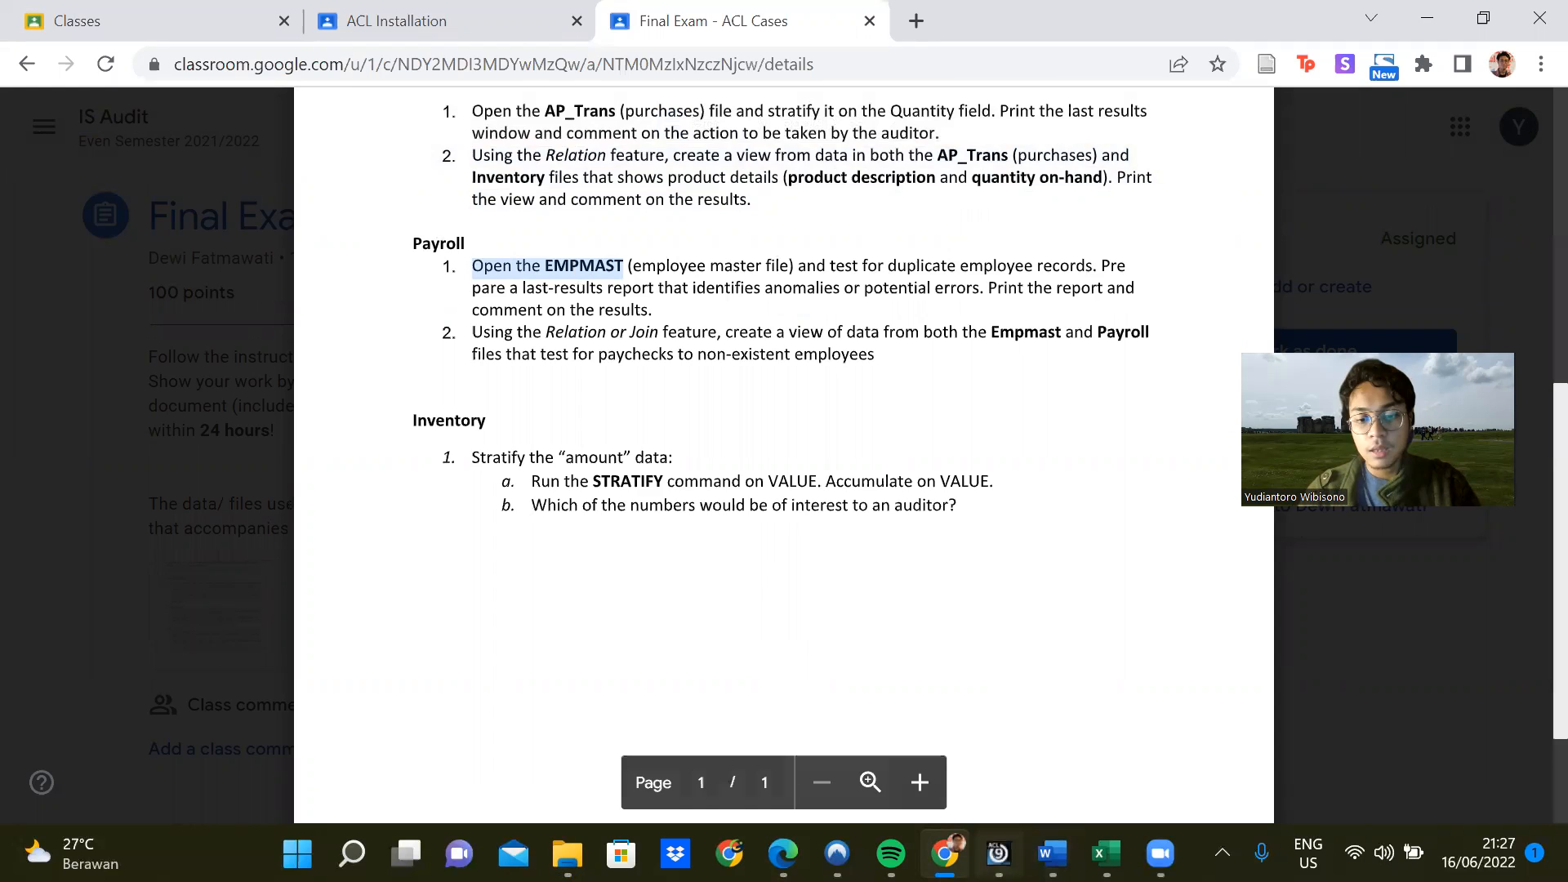
# Switch to ACL and open the Empmast table in Payroll_Analysis, saving the changes made to Ap_Trans.
pyautogui.hotkey('alt', 'Tab')
pyautogui.scroll(-3, 98, 547)
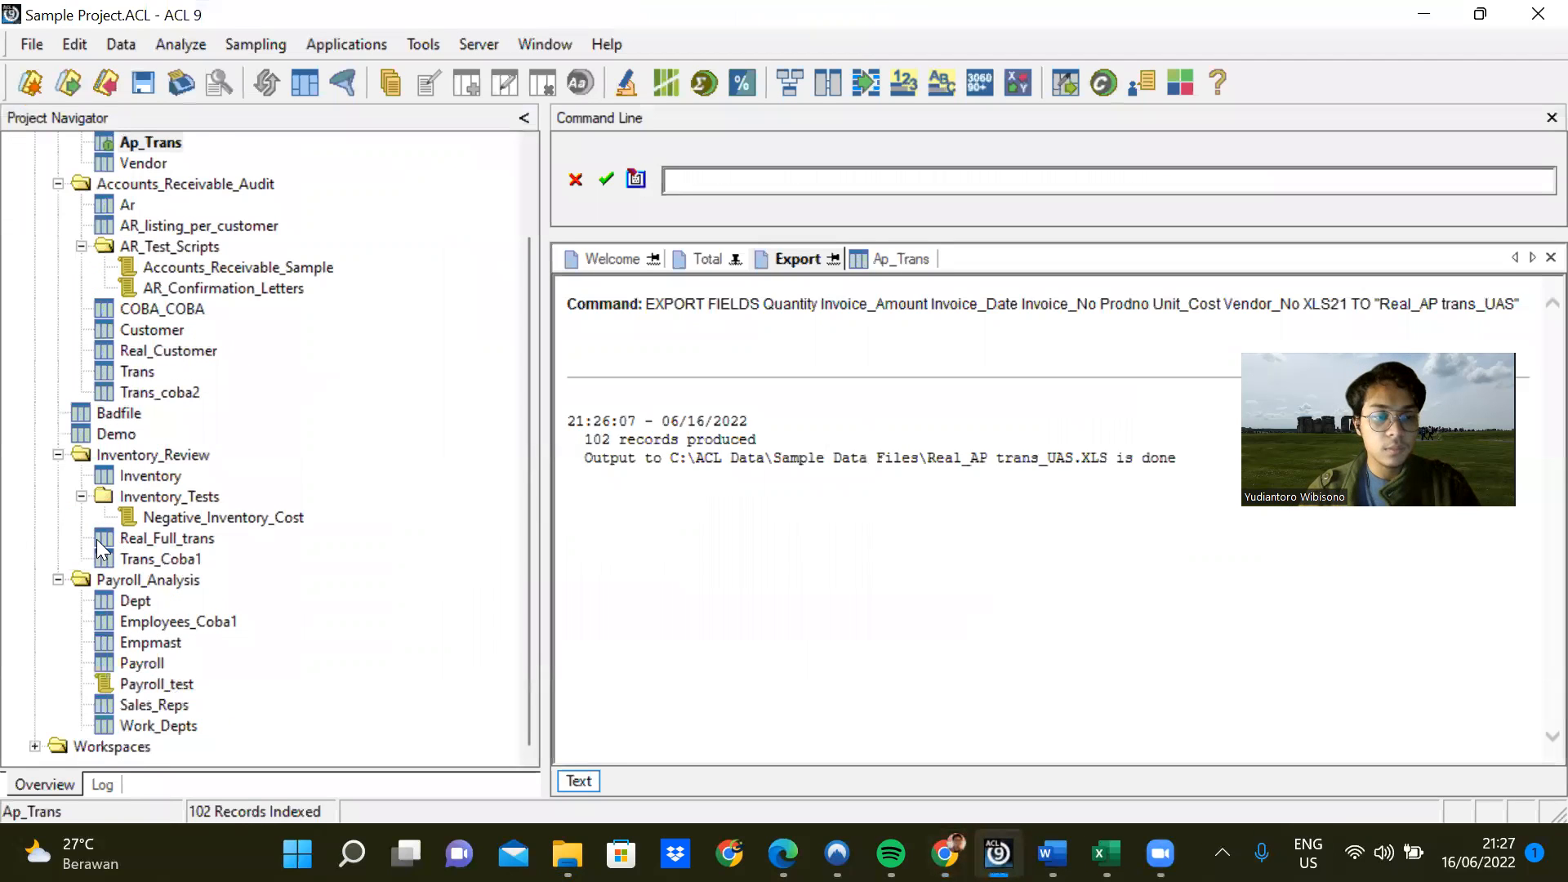
pyautogui.doubleClick(168, 641)
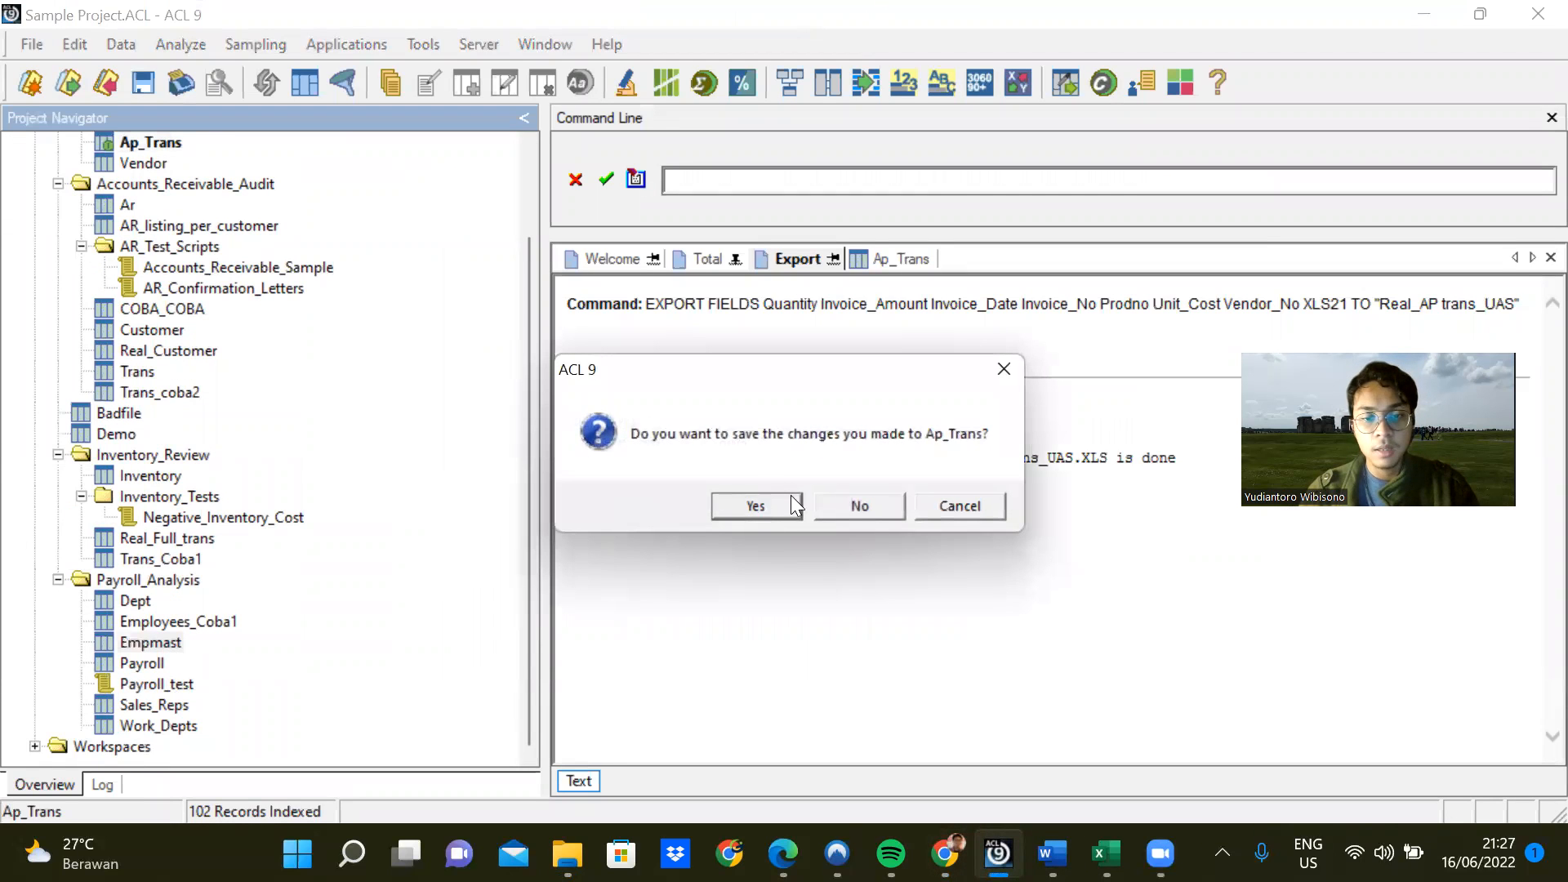
pyautogui.click(770, 513)
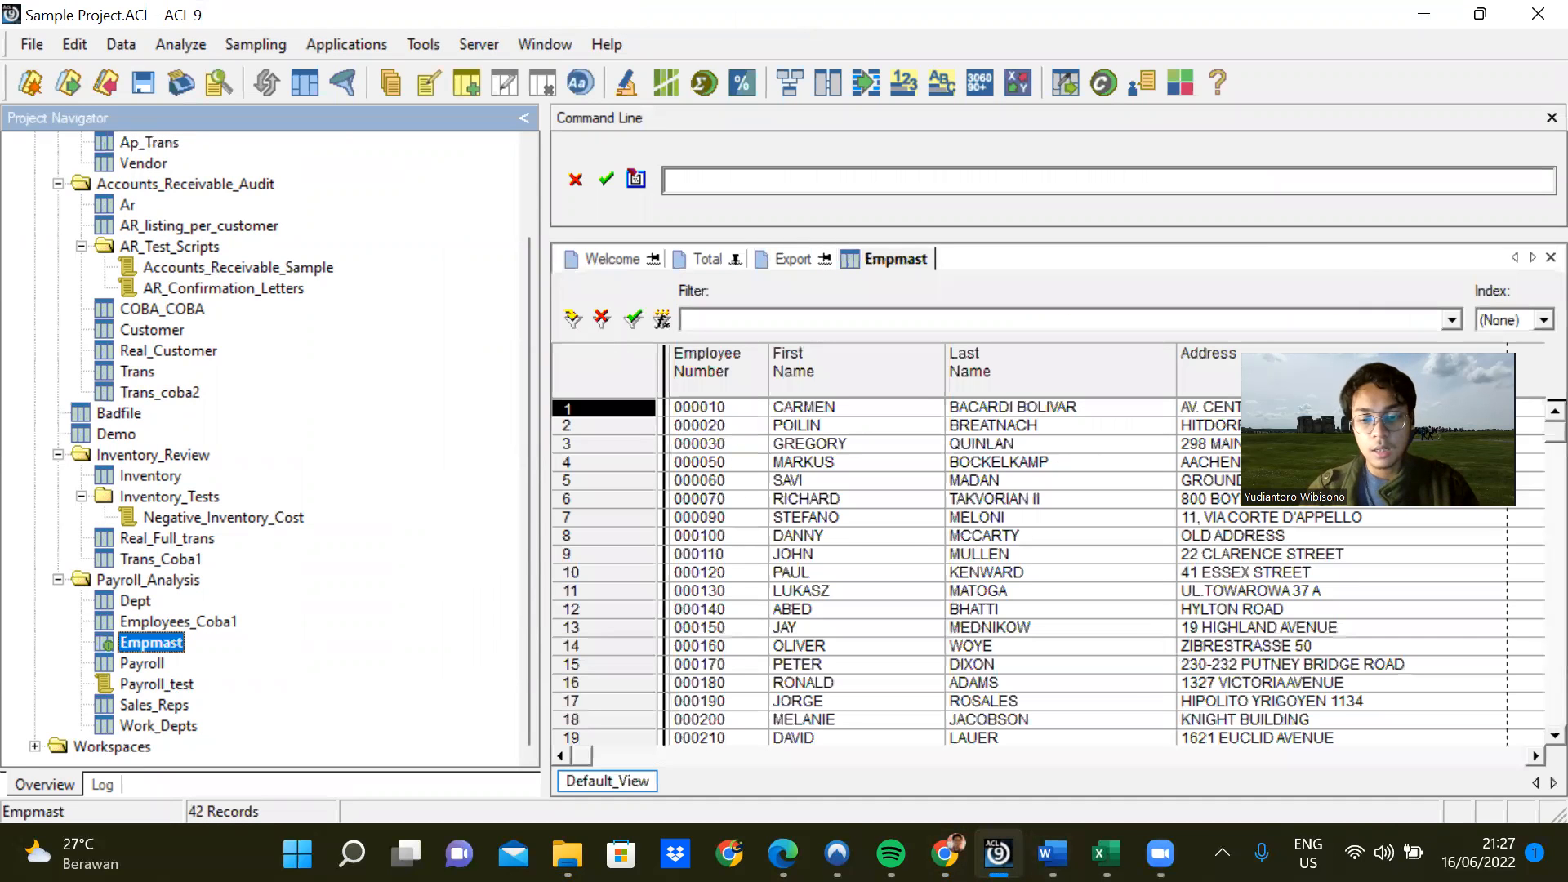
# Recheck the first Payroll task in Chrome, and start a Look for Duplicates test on Empmast in ACL with Last and First as key fields.
pyautogui.click(945, 853)
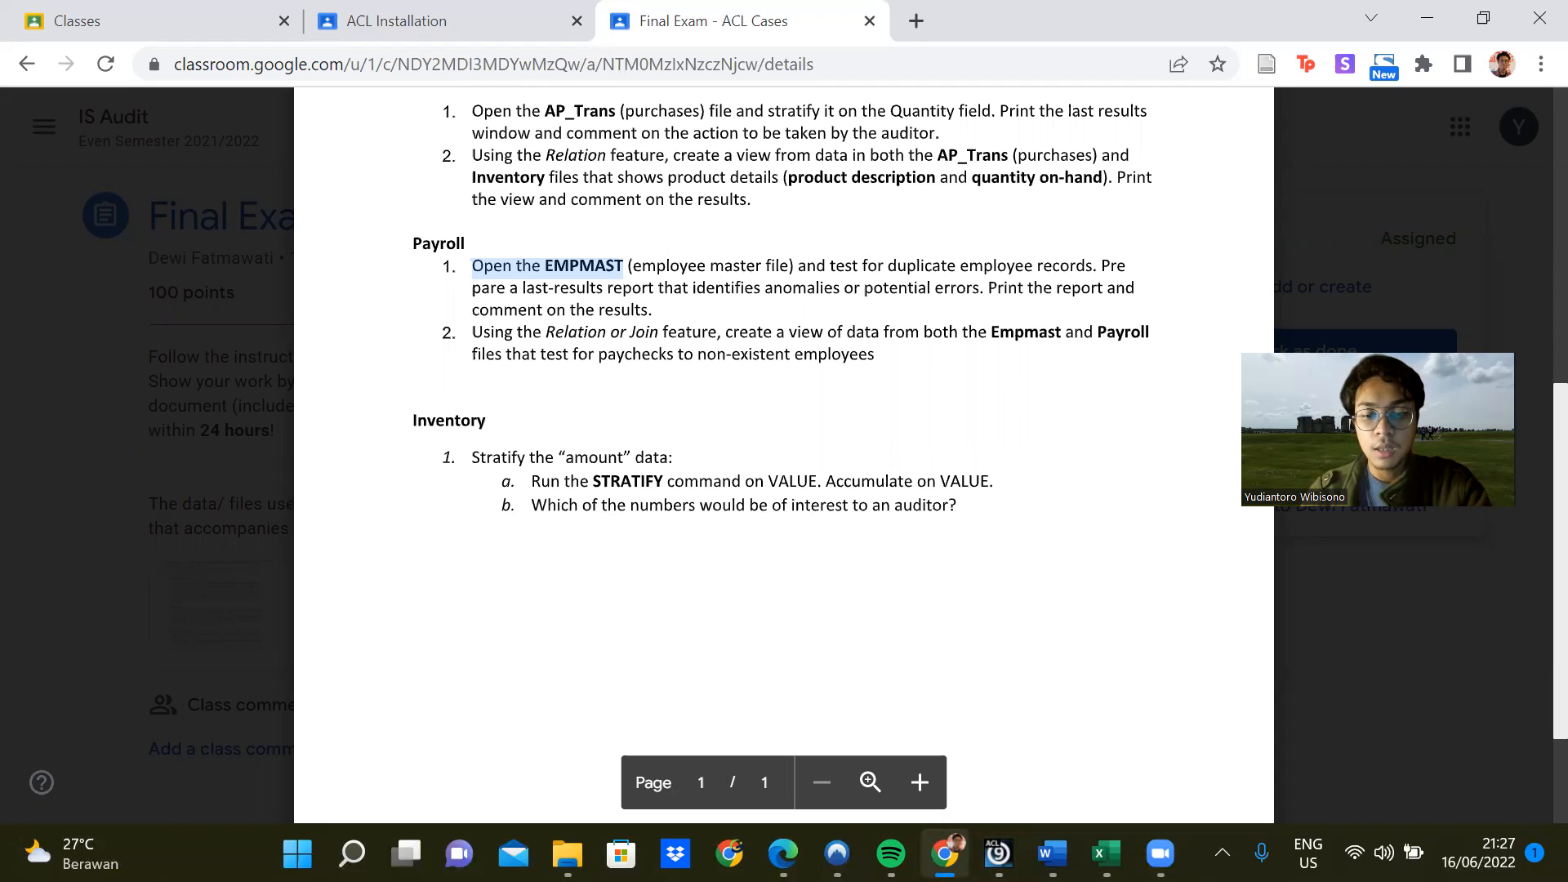
pyautogui.click(944, 854)
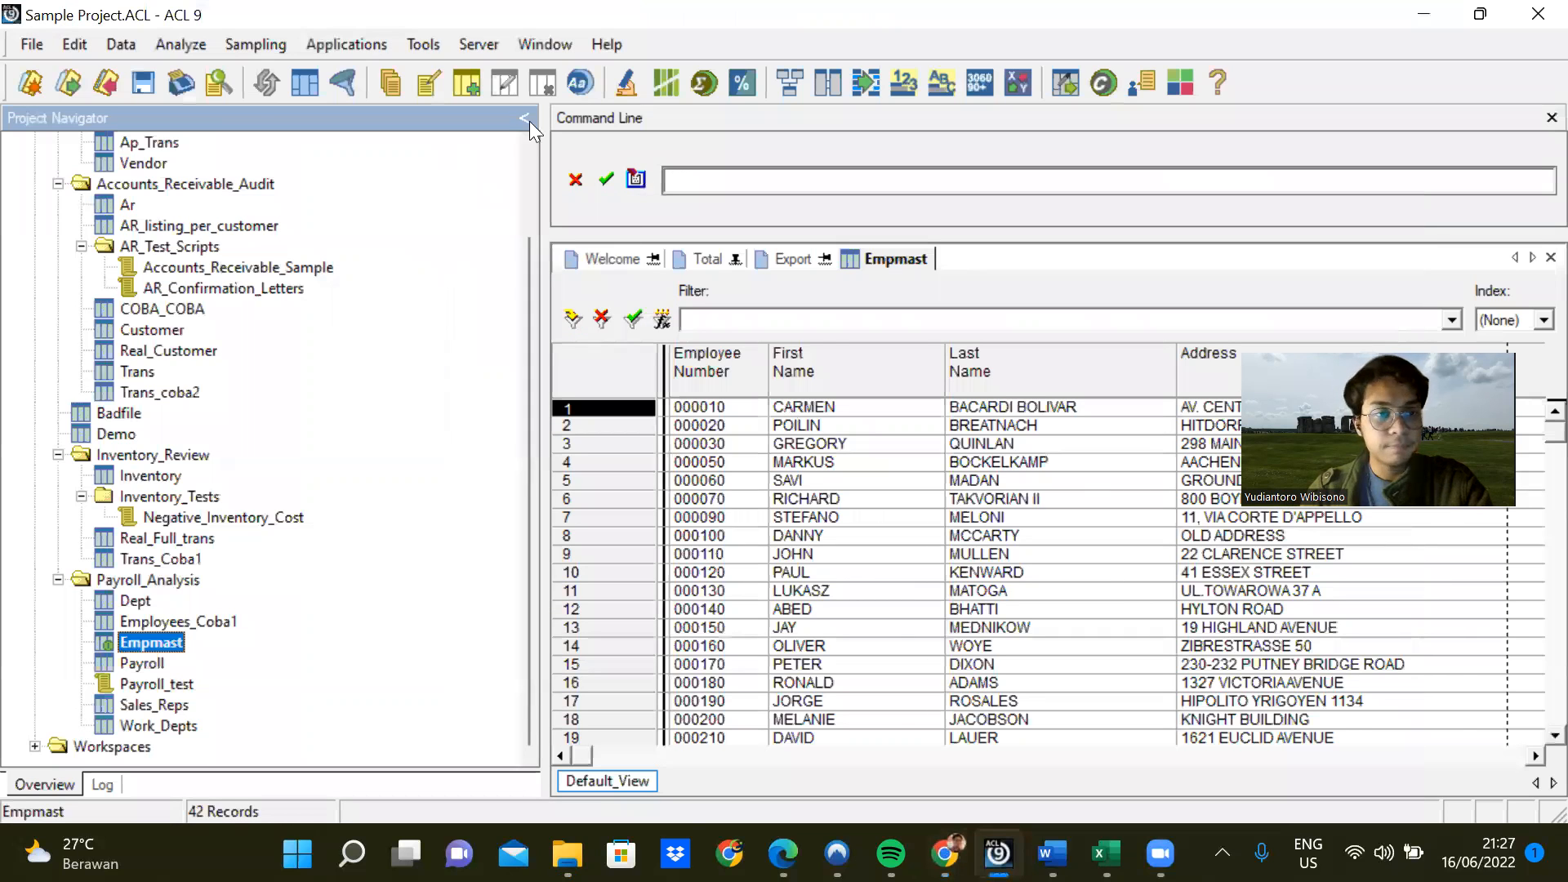
pyautogui.click(179, 46)
pyautogui.click(262, 418)
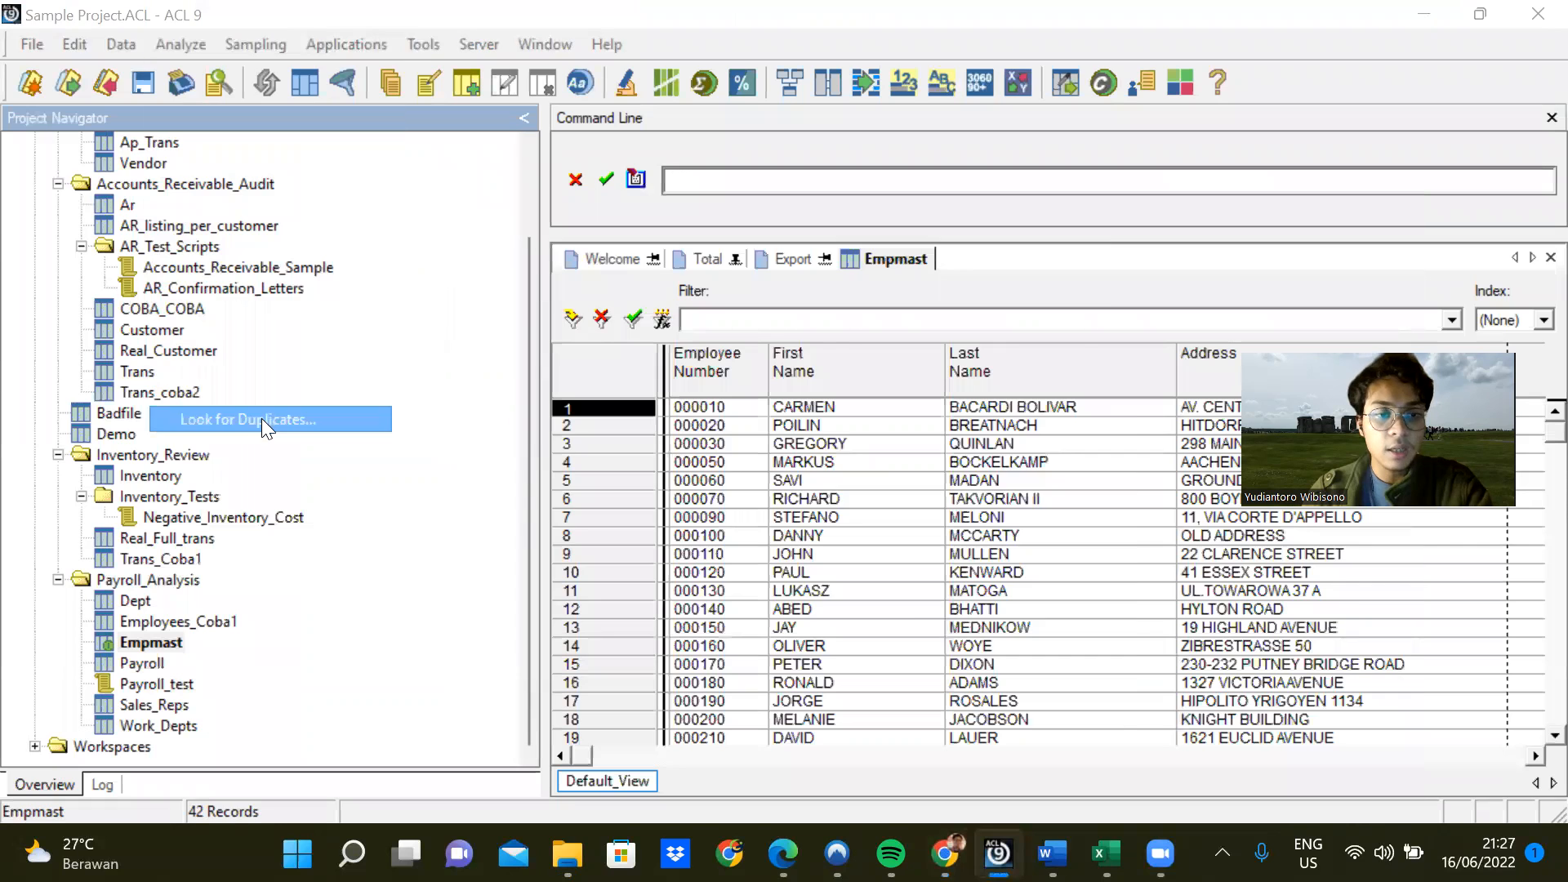
pyautogui.click(591, 301)
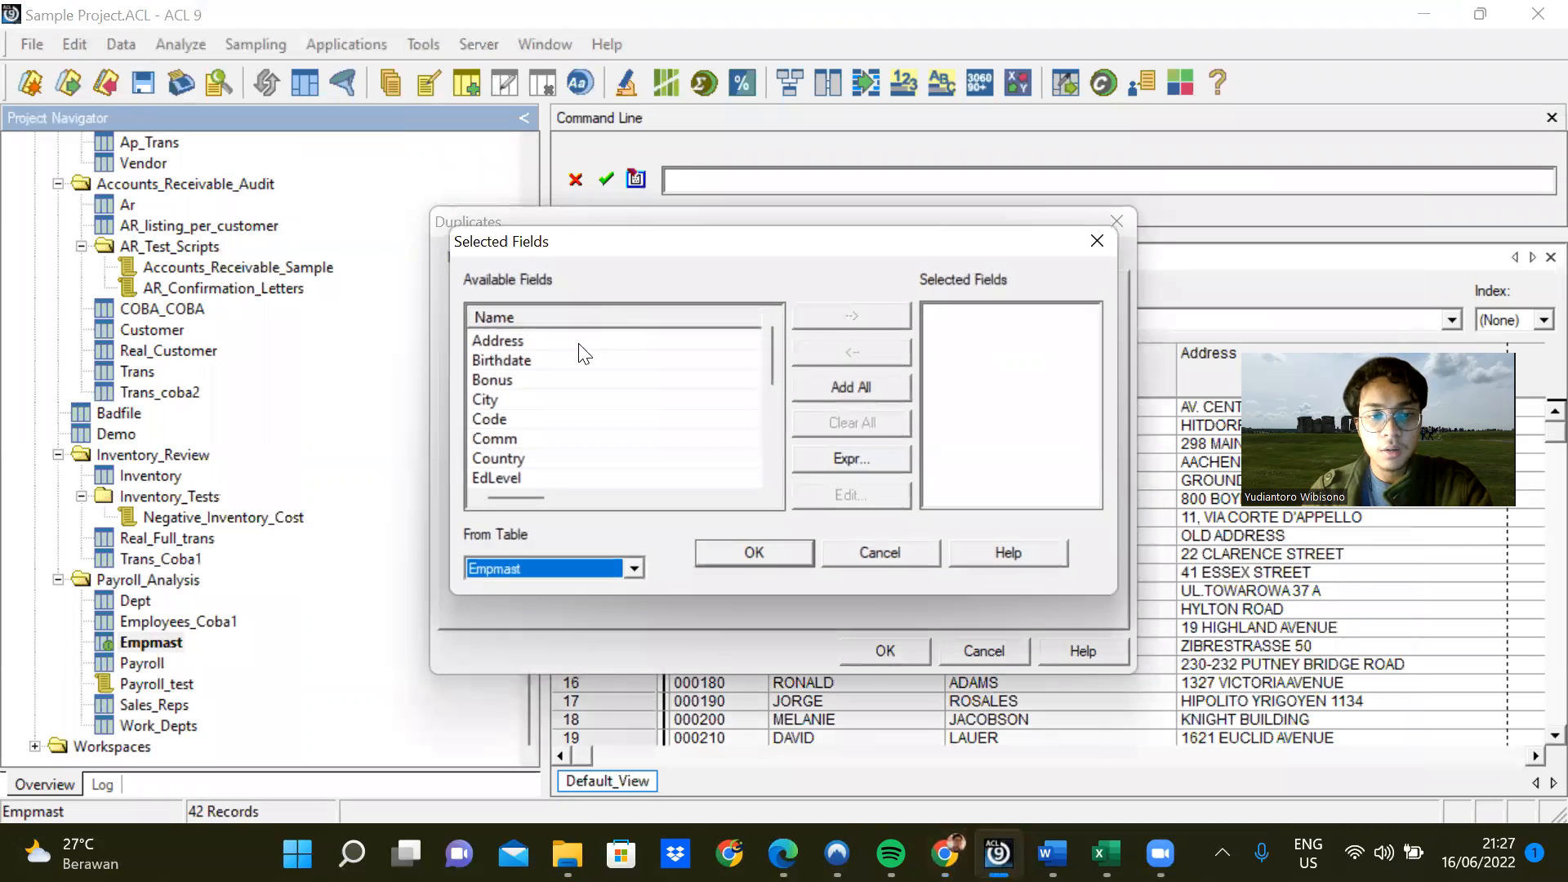
pyautogui.scroll(-4, 558, 373)
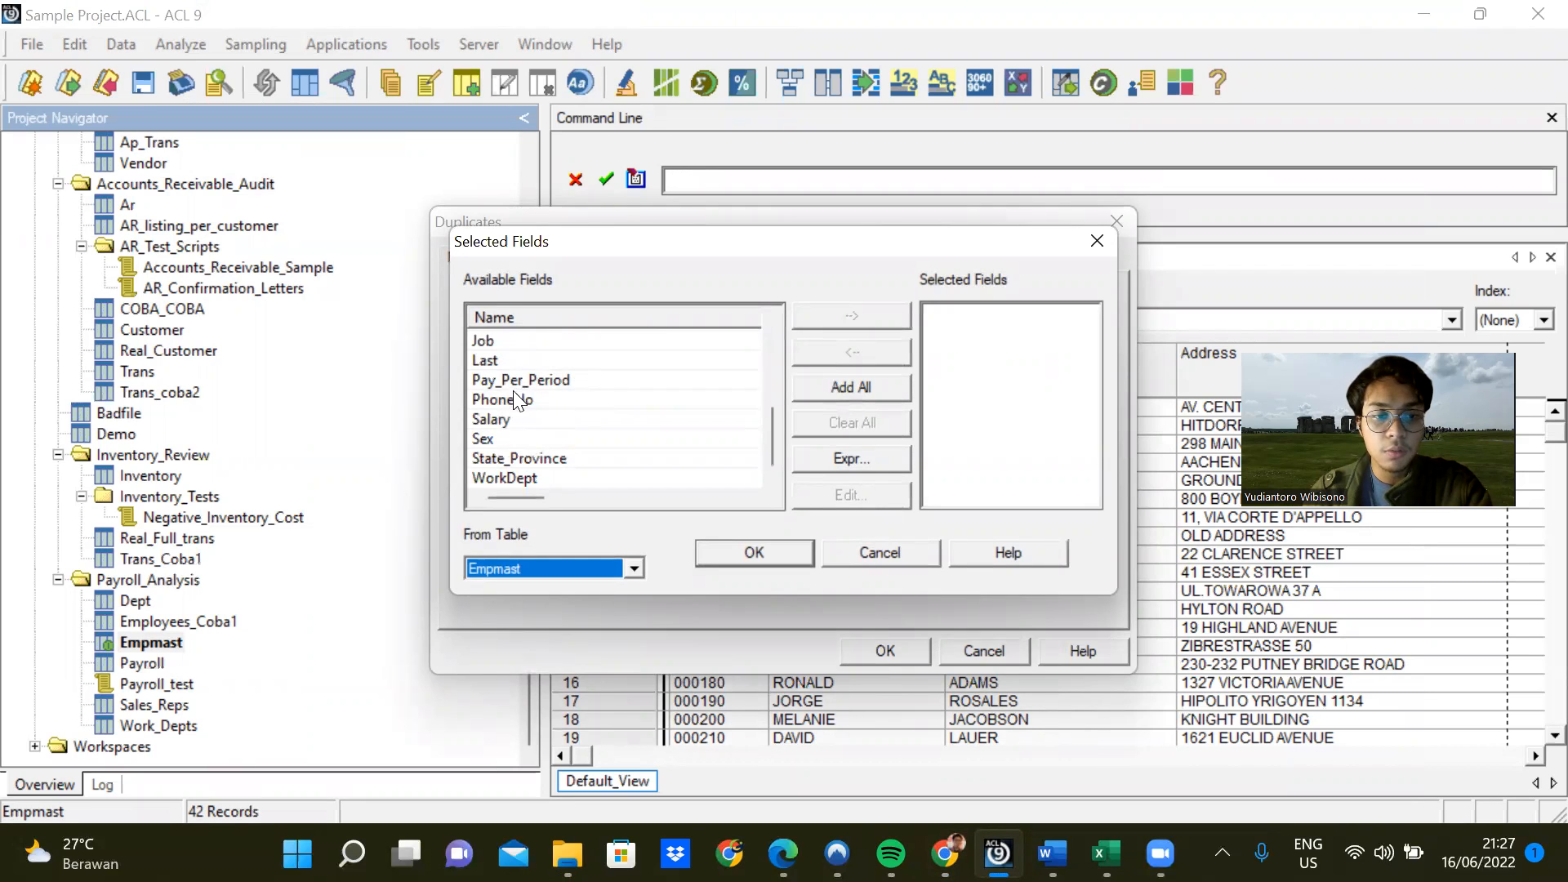
pyautogui.scroll(1, 505, 420)
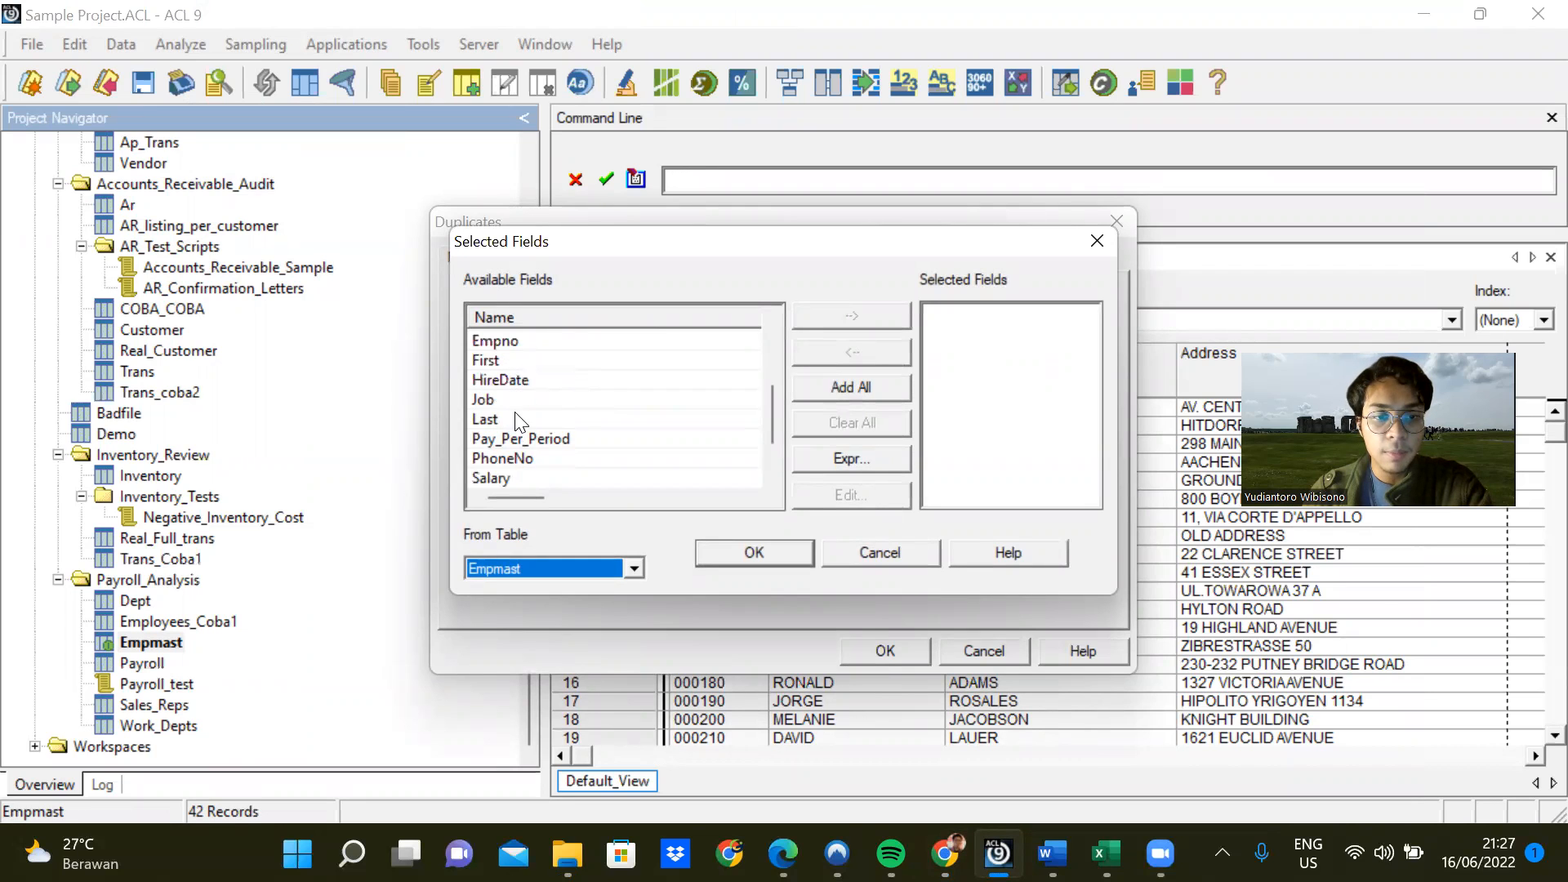
pyautogui.doubleClick(514, 419)
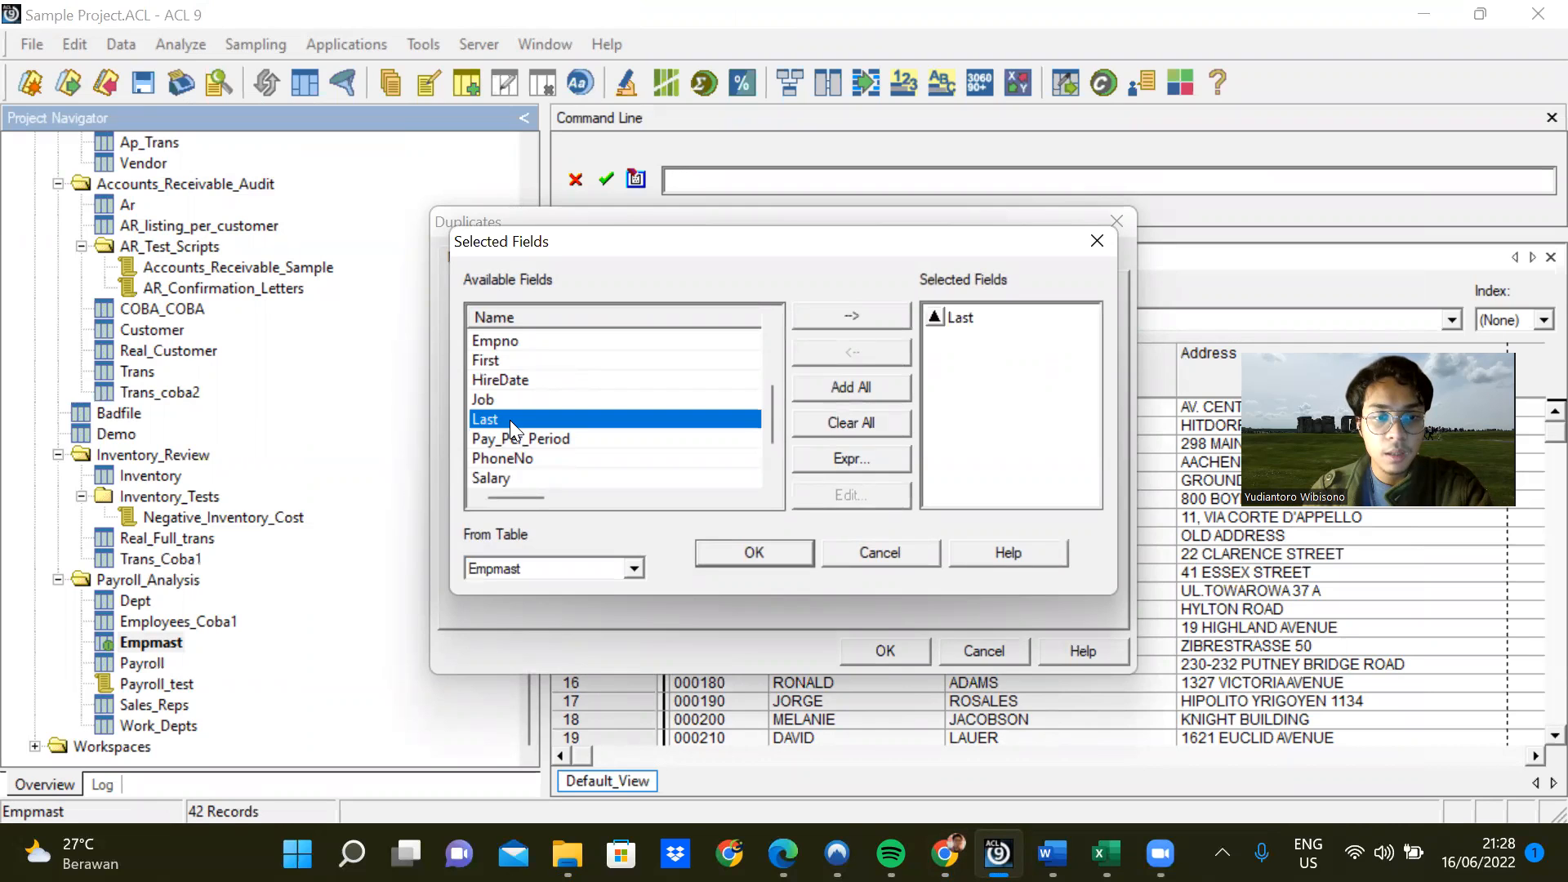
pyautogui.doubleClick(506, 360)
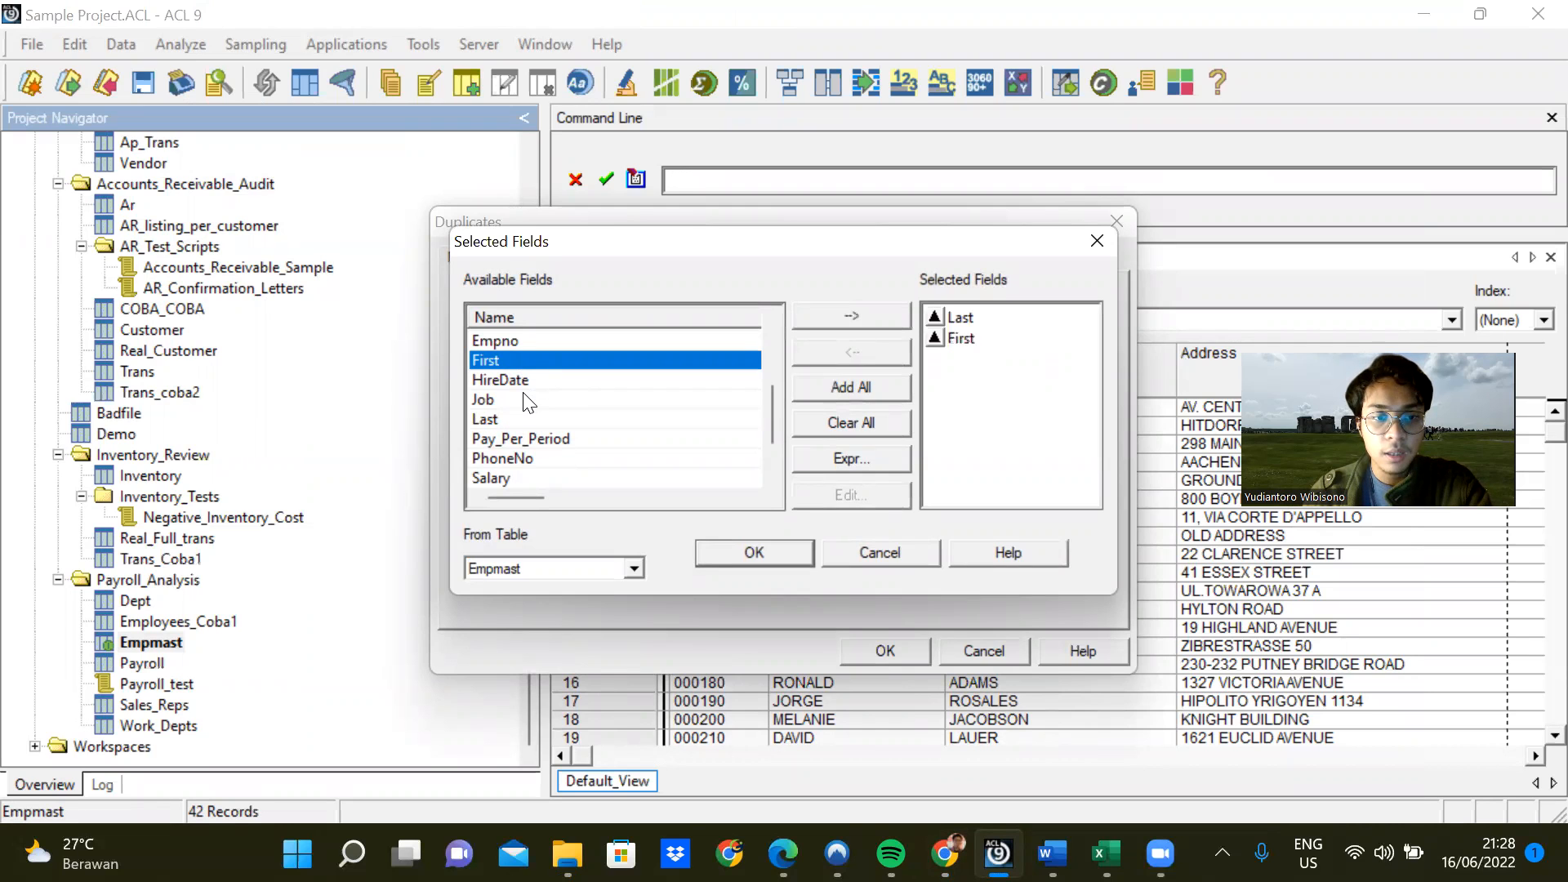
# Add WorkDept as the third duplicates key field and accept the key field selection.
pyautogui.scroll(-1, 527, 403)
pyautogui.scroll(1, 522, 409)
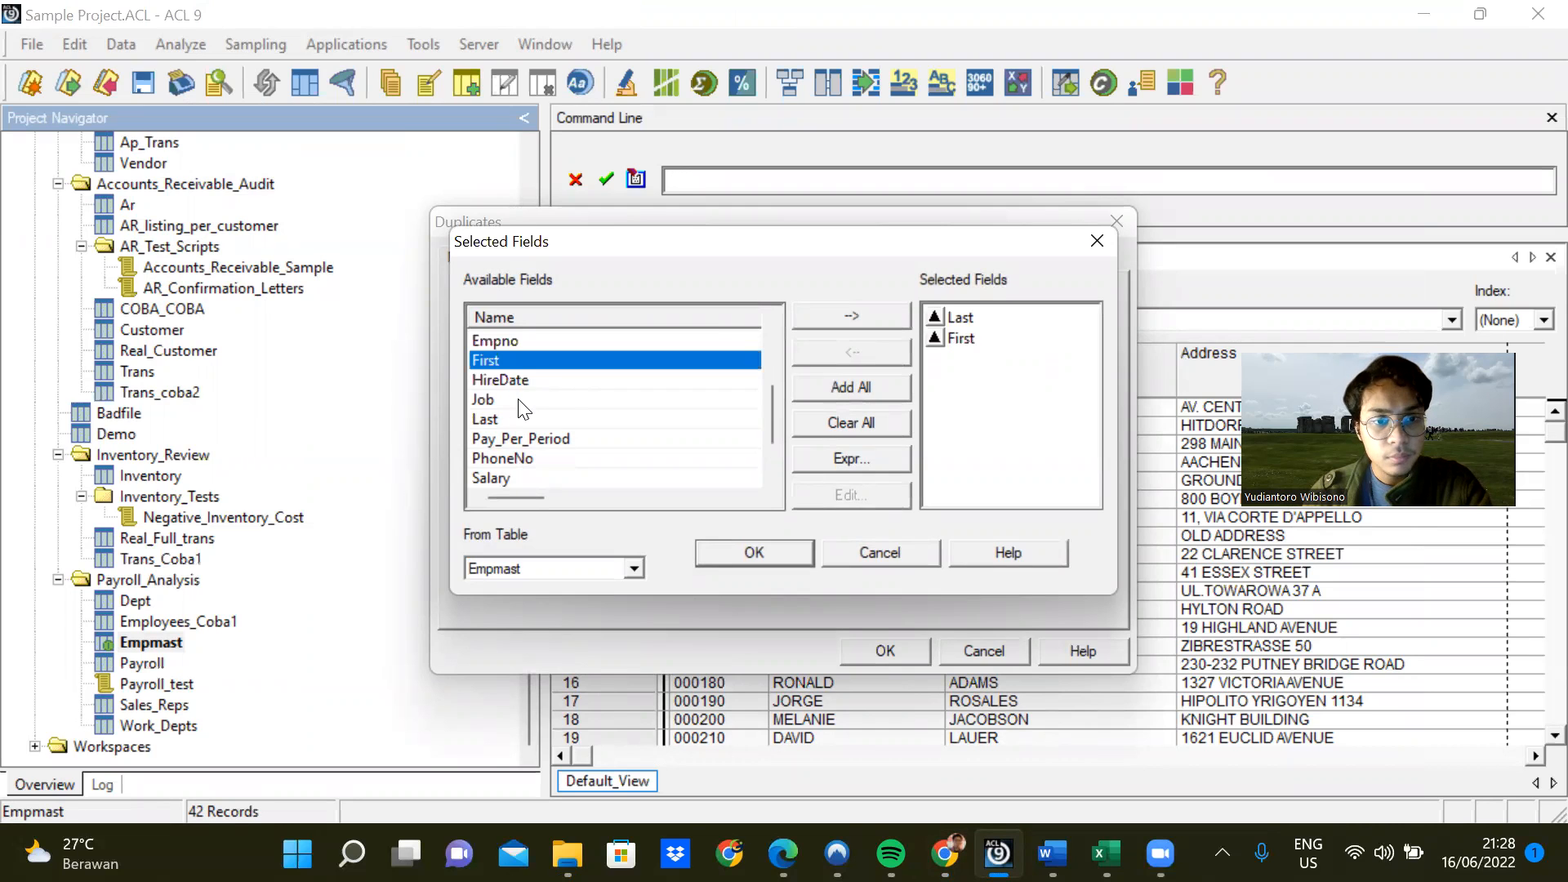
pyautogui.scroll(-1, 523, 408)
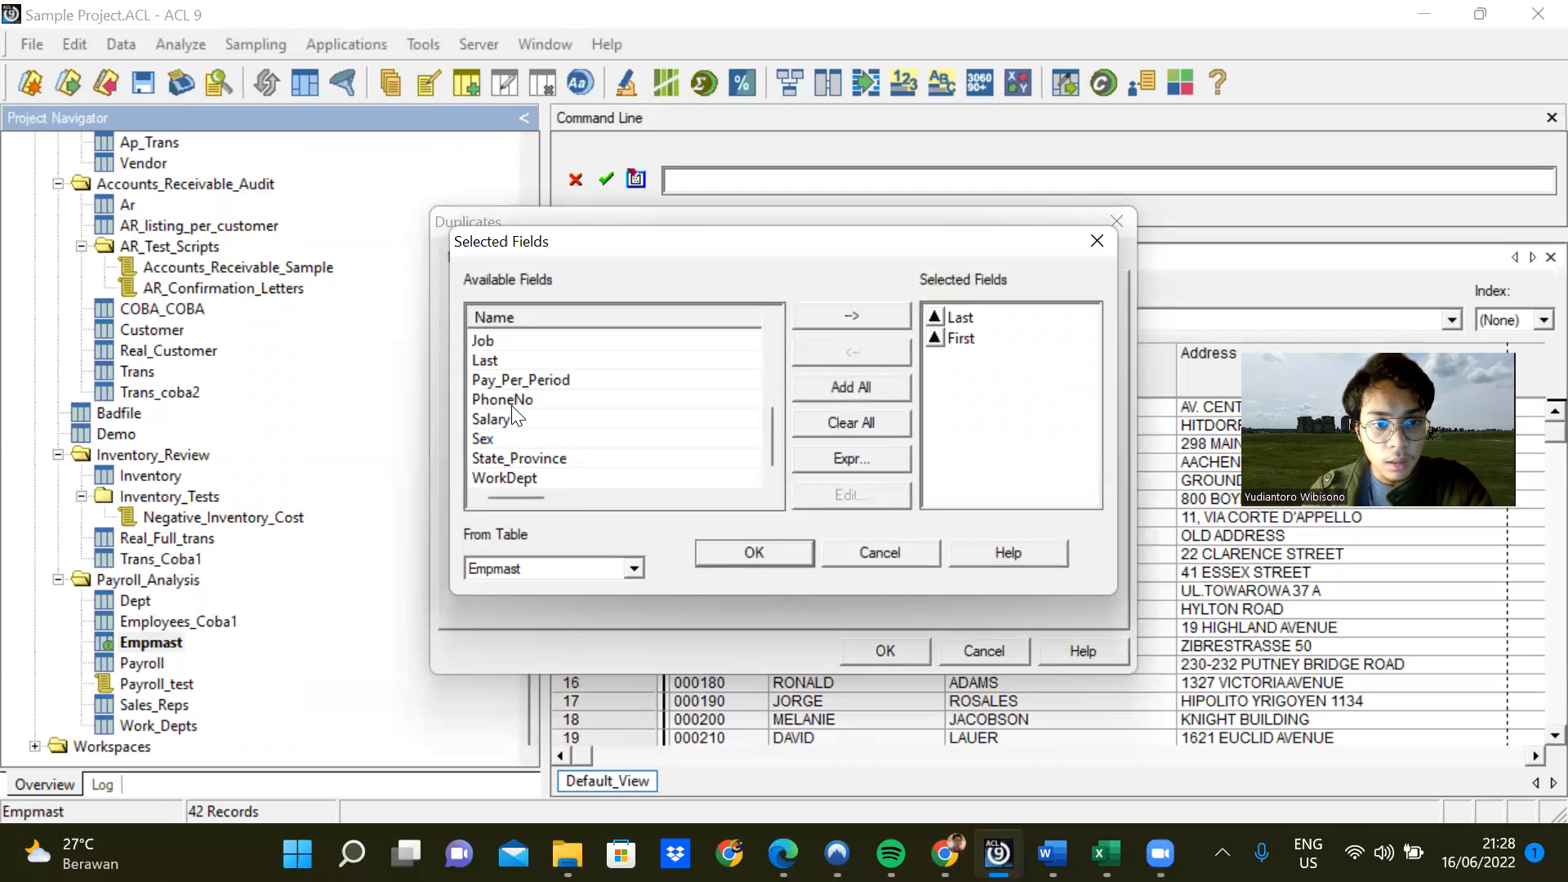
pyautogui.scroll(3, 532, 455)
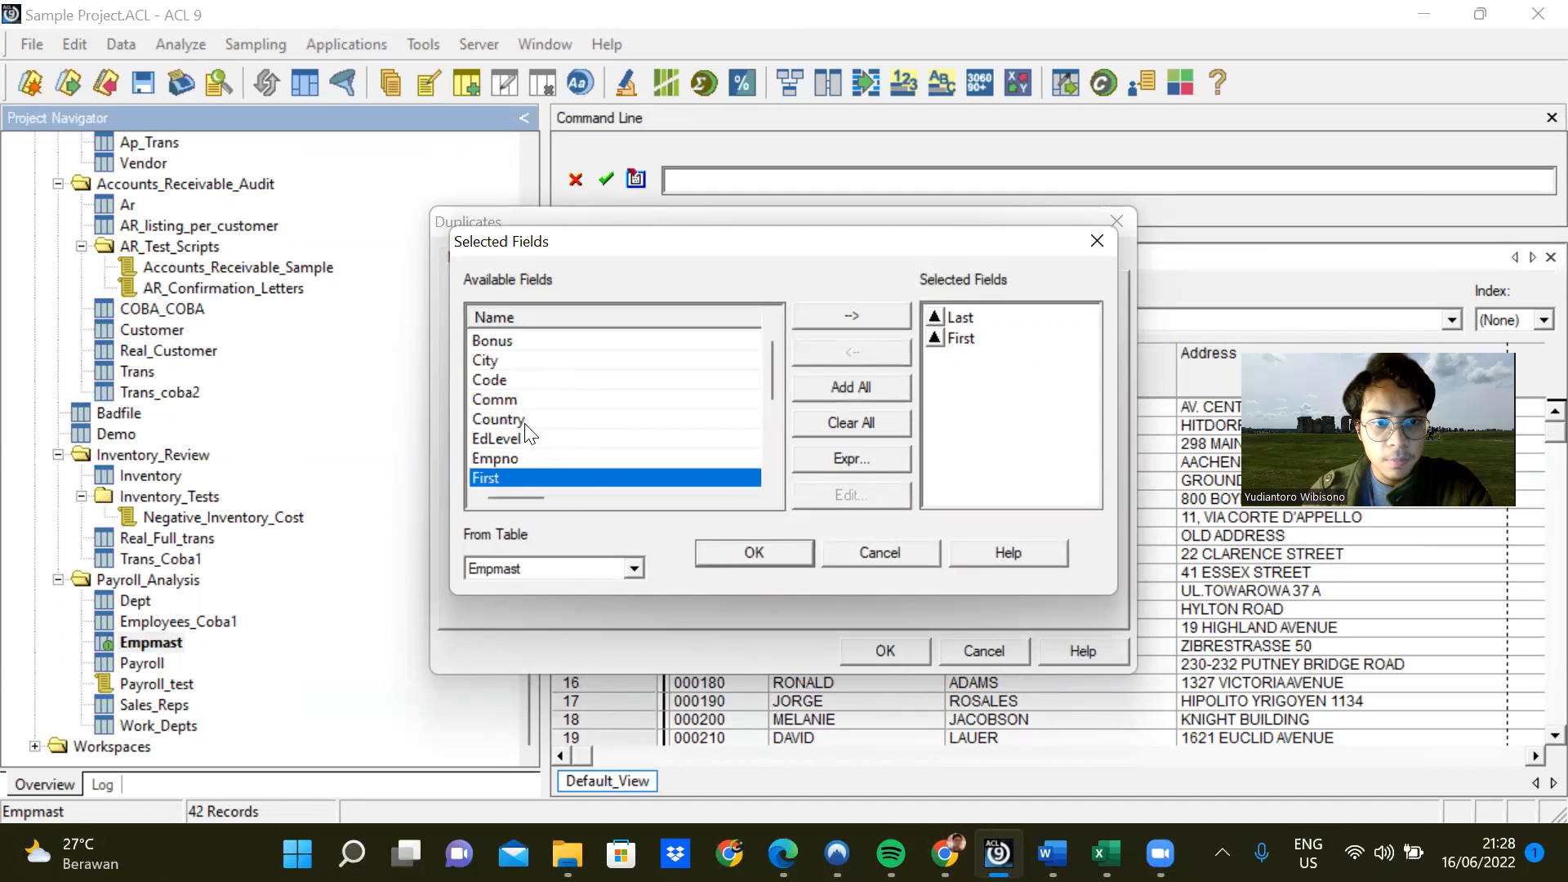
pyautogui.scroll(-3, 527, 430)
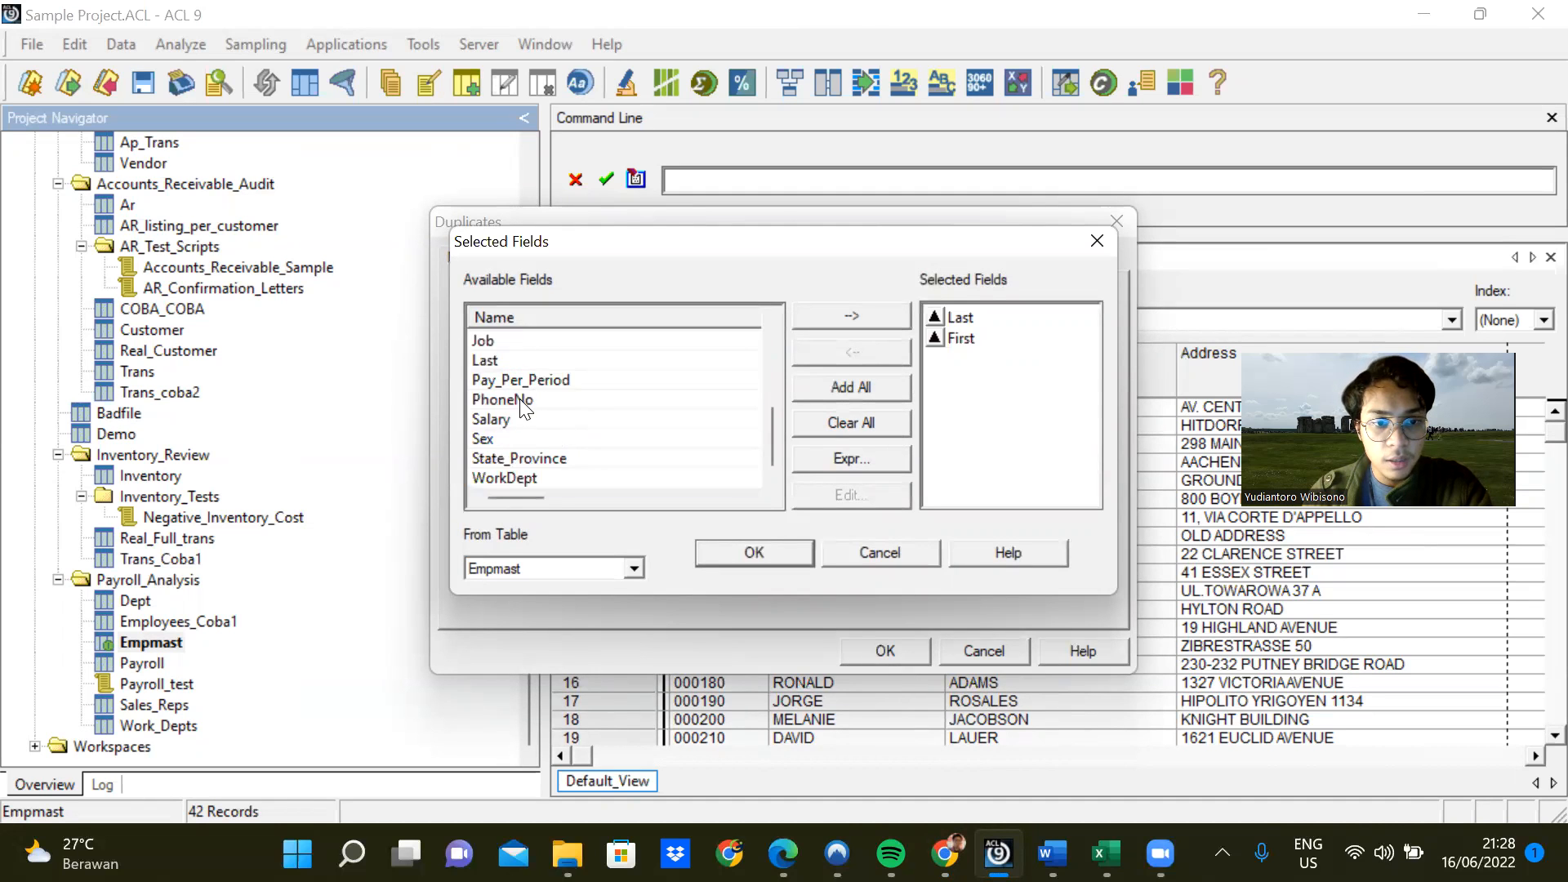
pyautogui.doubleClick(534, 477)
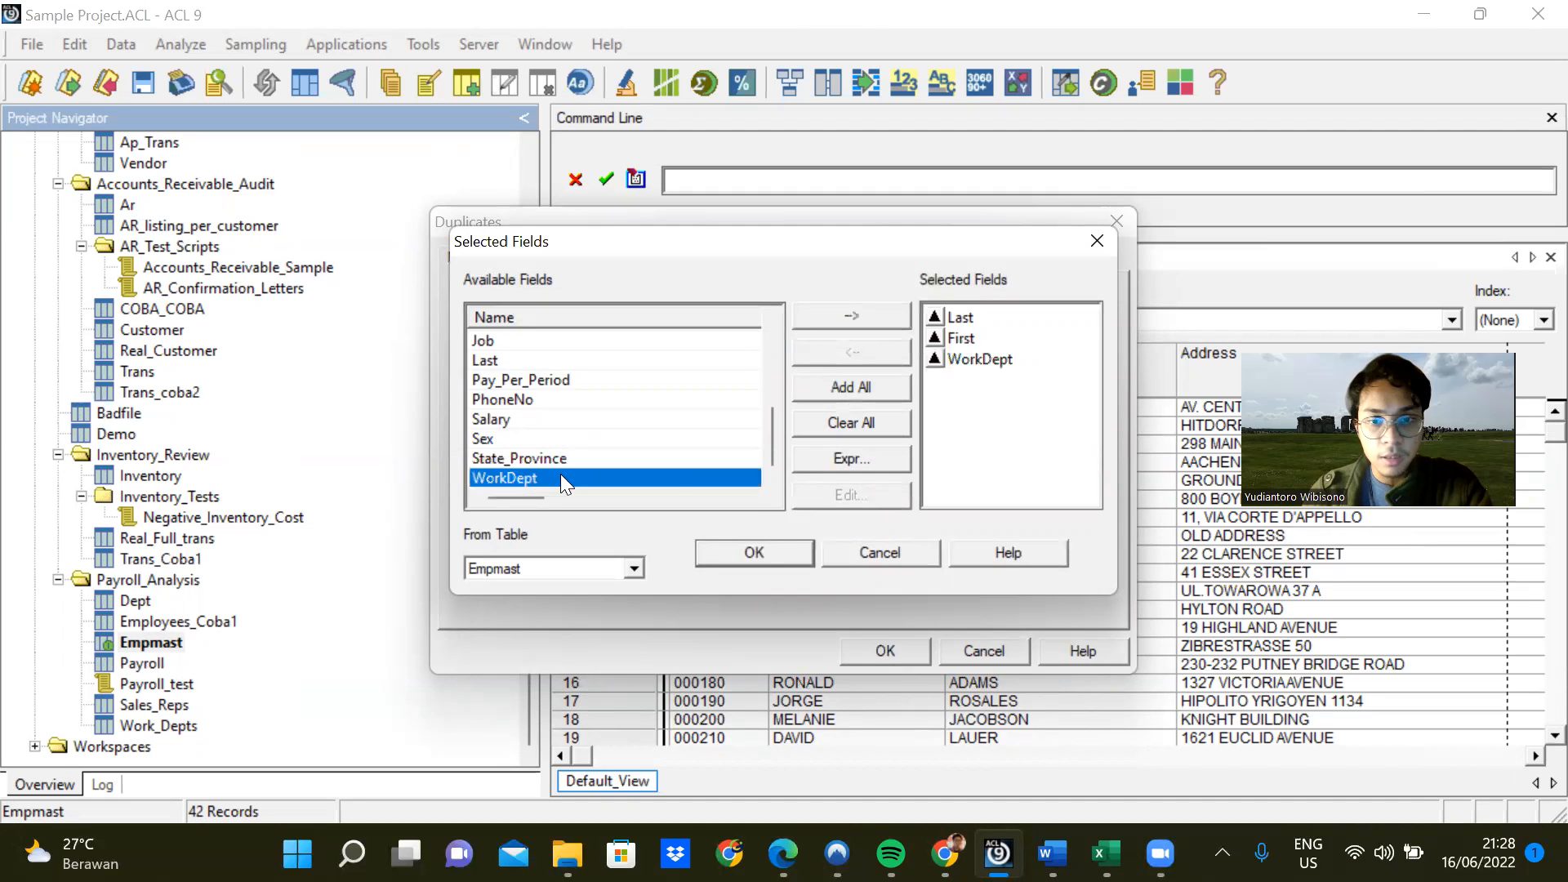
pyautogui.click(760, 552)
# Choose City, EdLevel, HireDate and Job as the list fields and run the presorted duplicates test with output to screen.
pyautogui.click(932, 300)
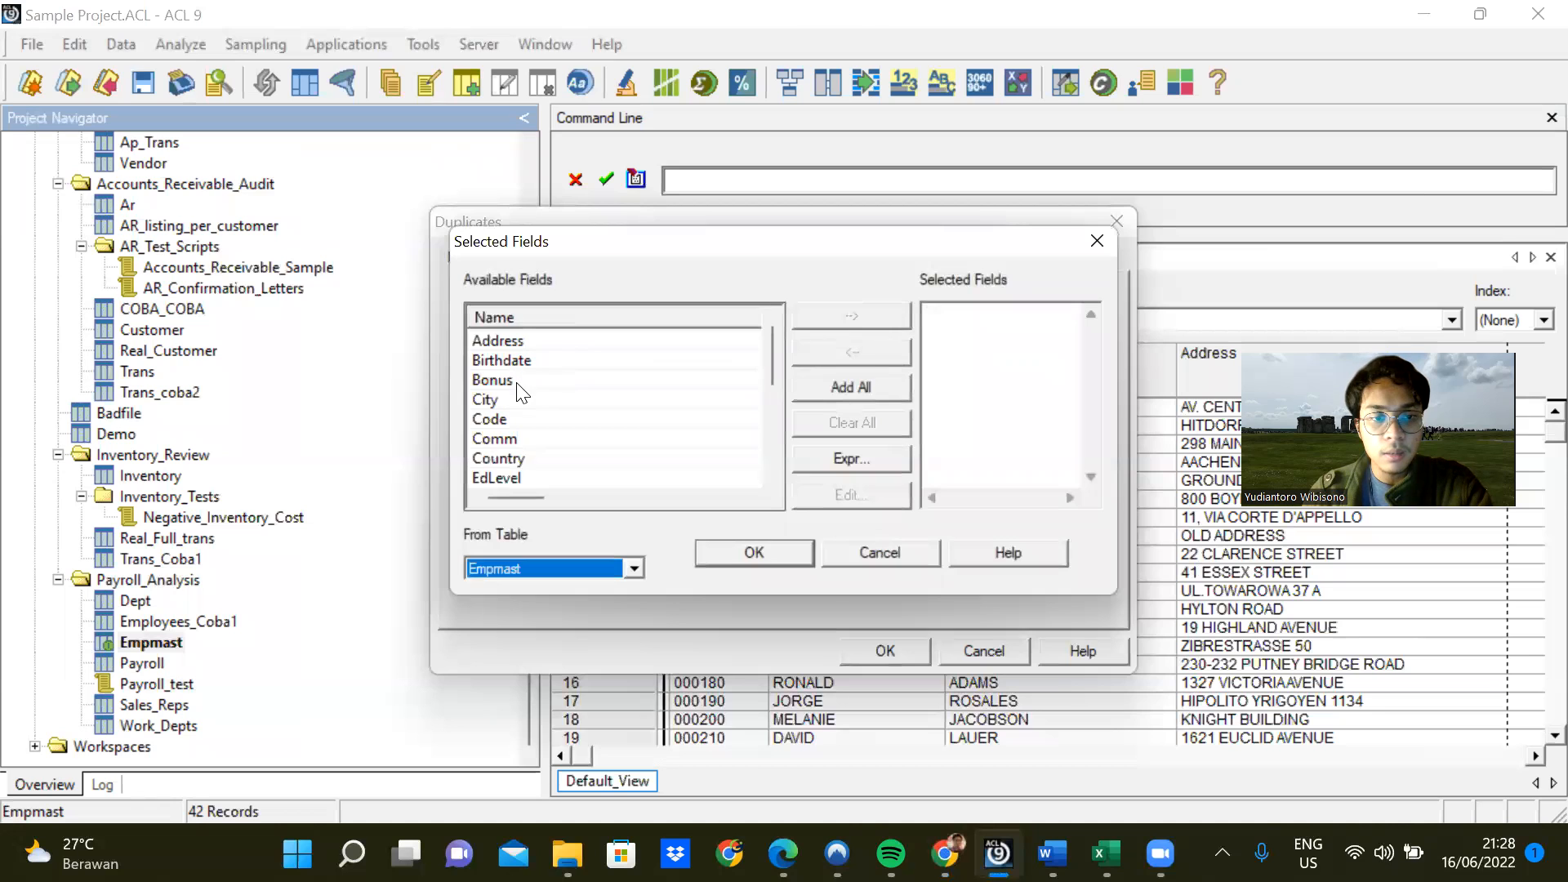
pyautogui.doubleClick(514, 400)
pyautogui.scroll(-1, 523, 412)
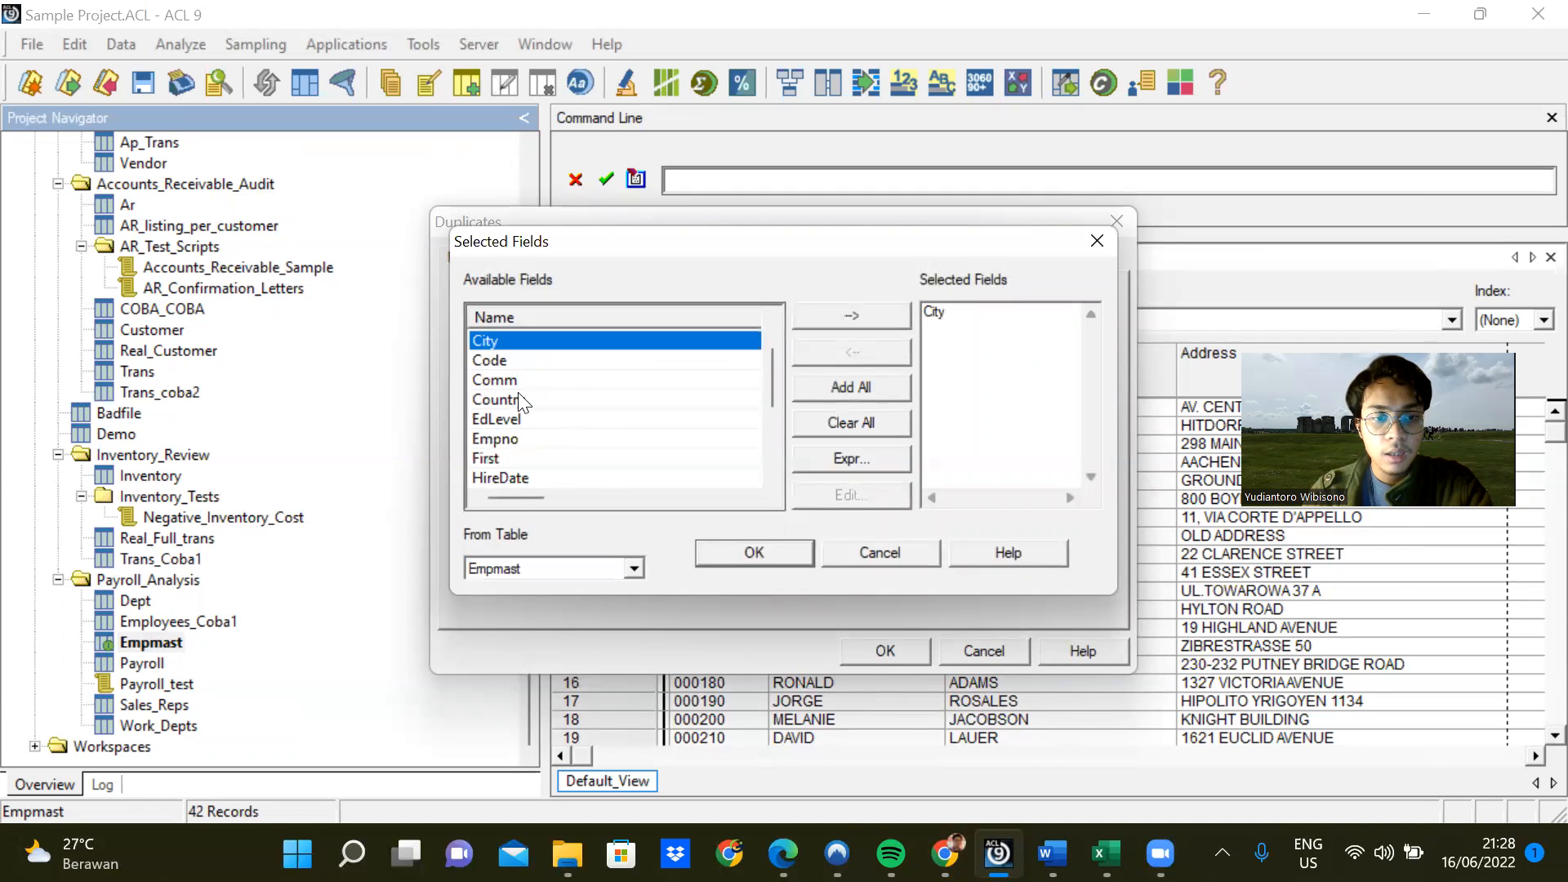
pyautogui.doubleClick(521, 420)
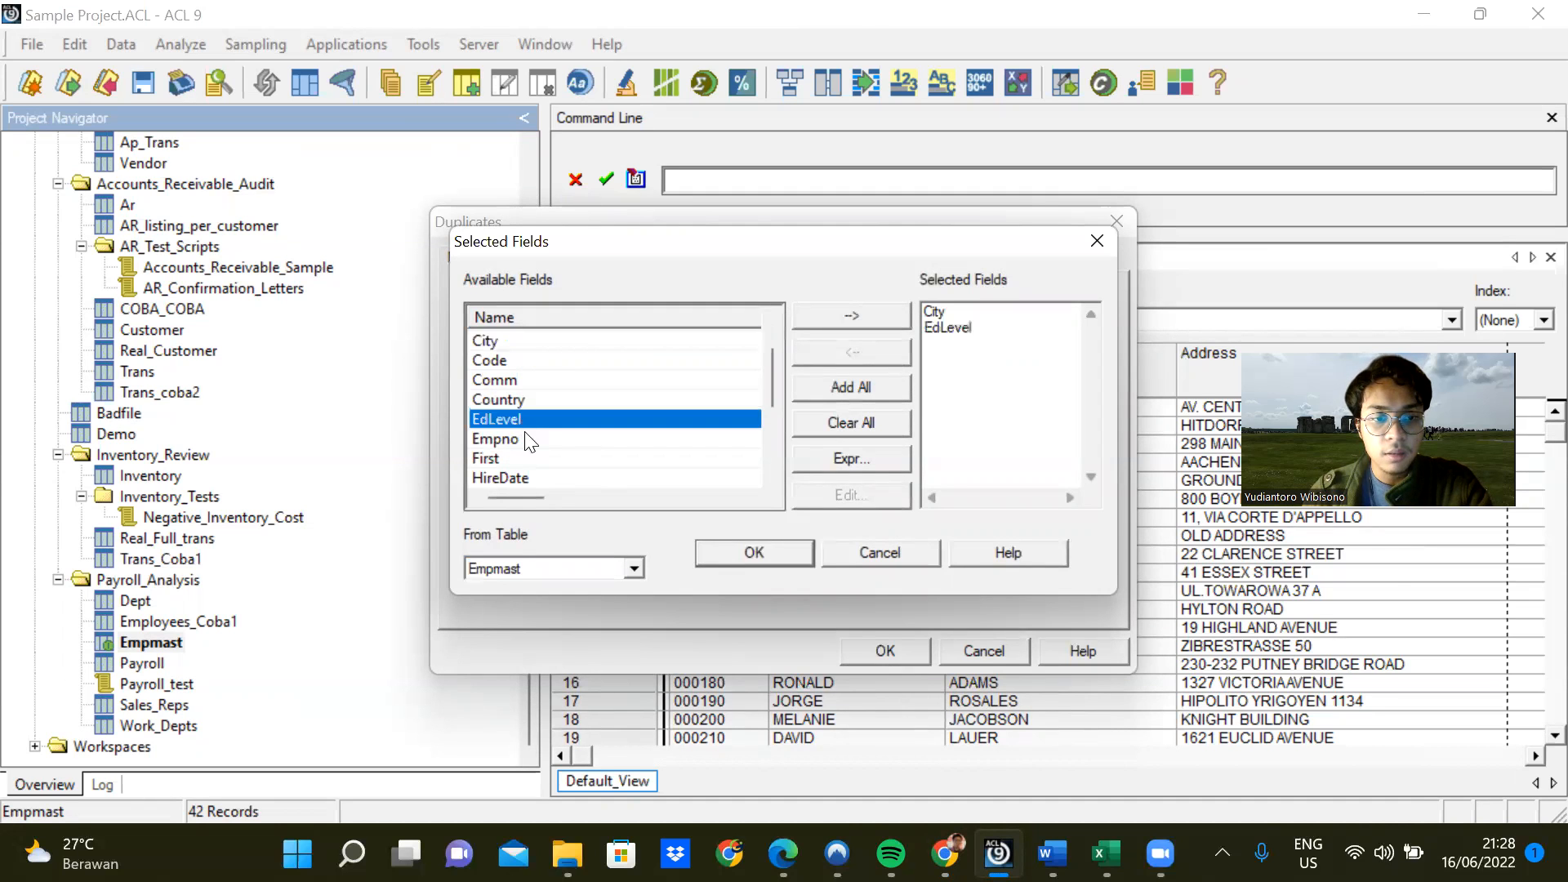
pyautogui.scroll(-1, 527, 441)
pyautogui.doubleClick(531, 421)
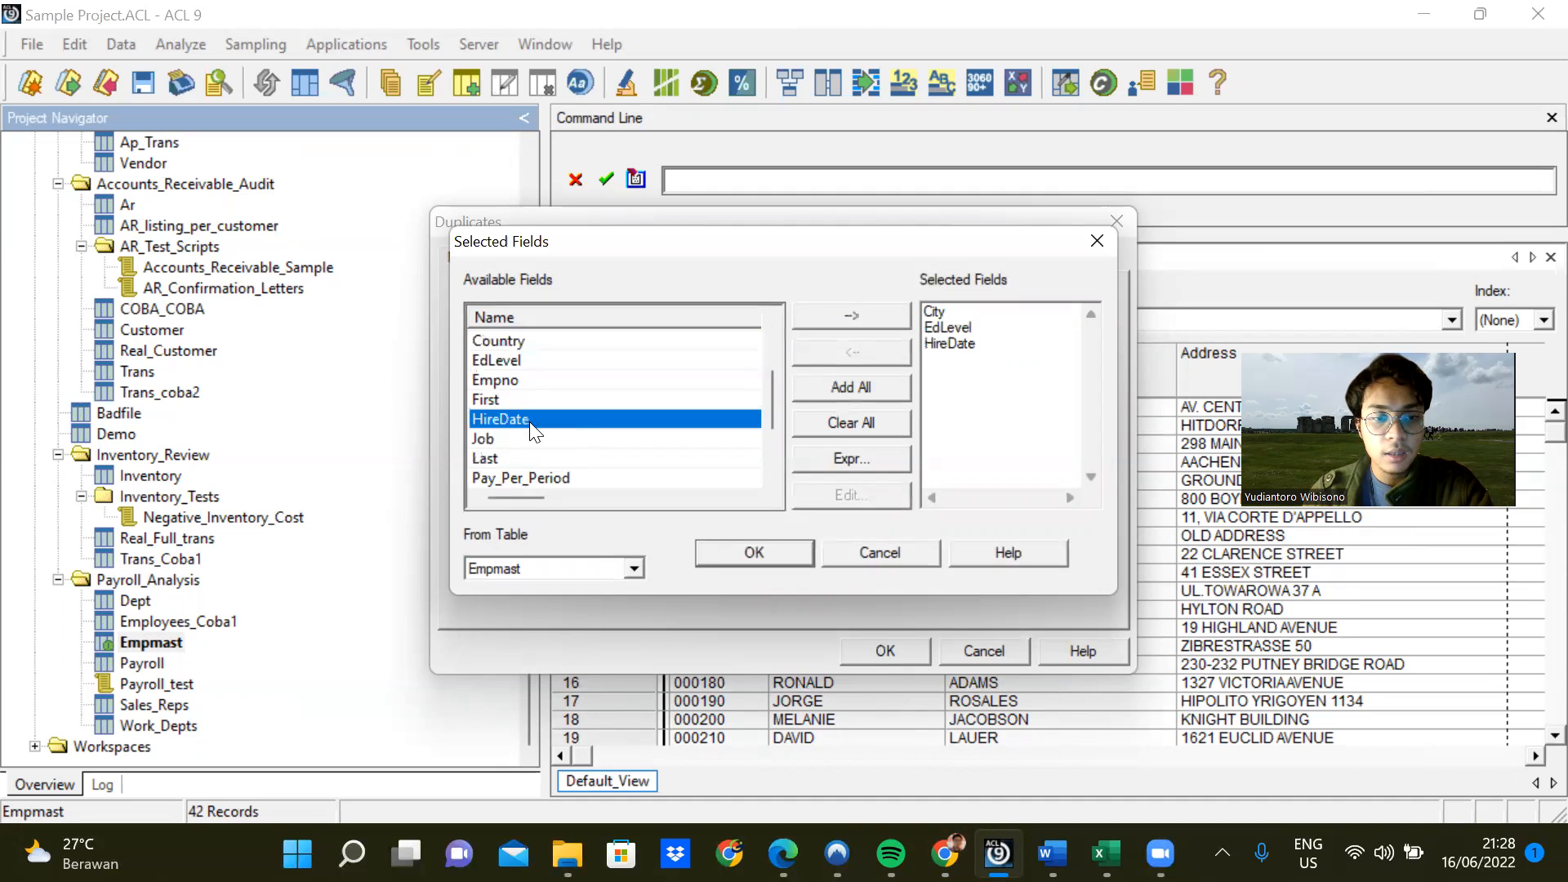
pyautogui.doubleClick(531, 442)
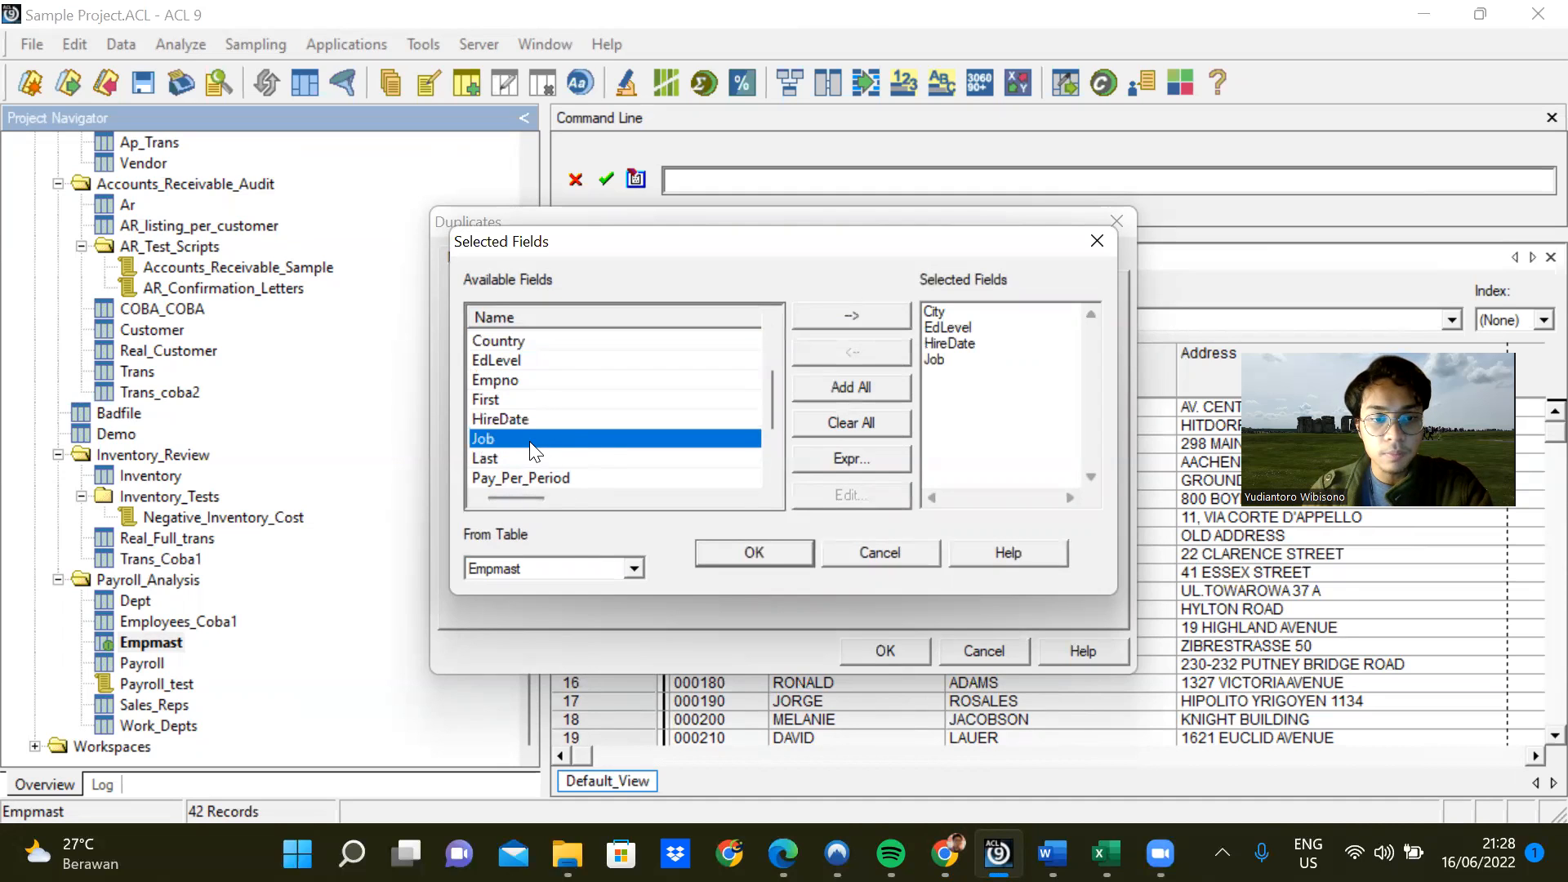
pyautogui.click(735, 550)
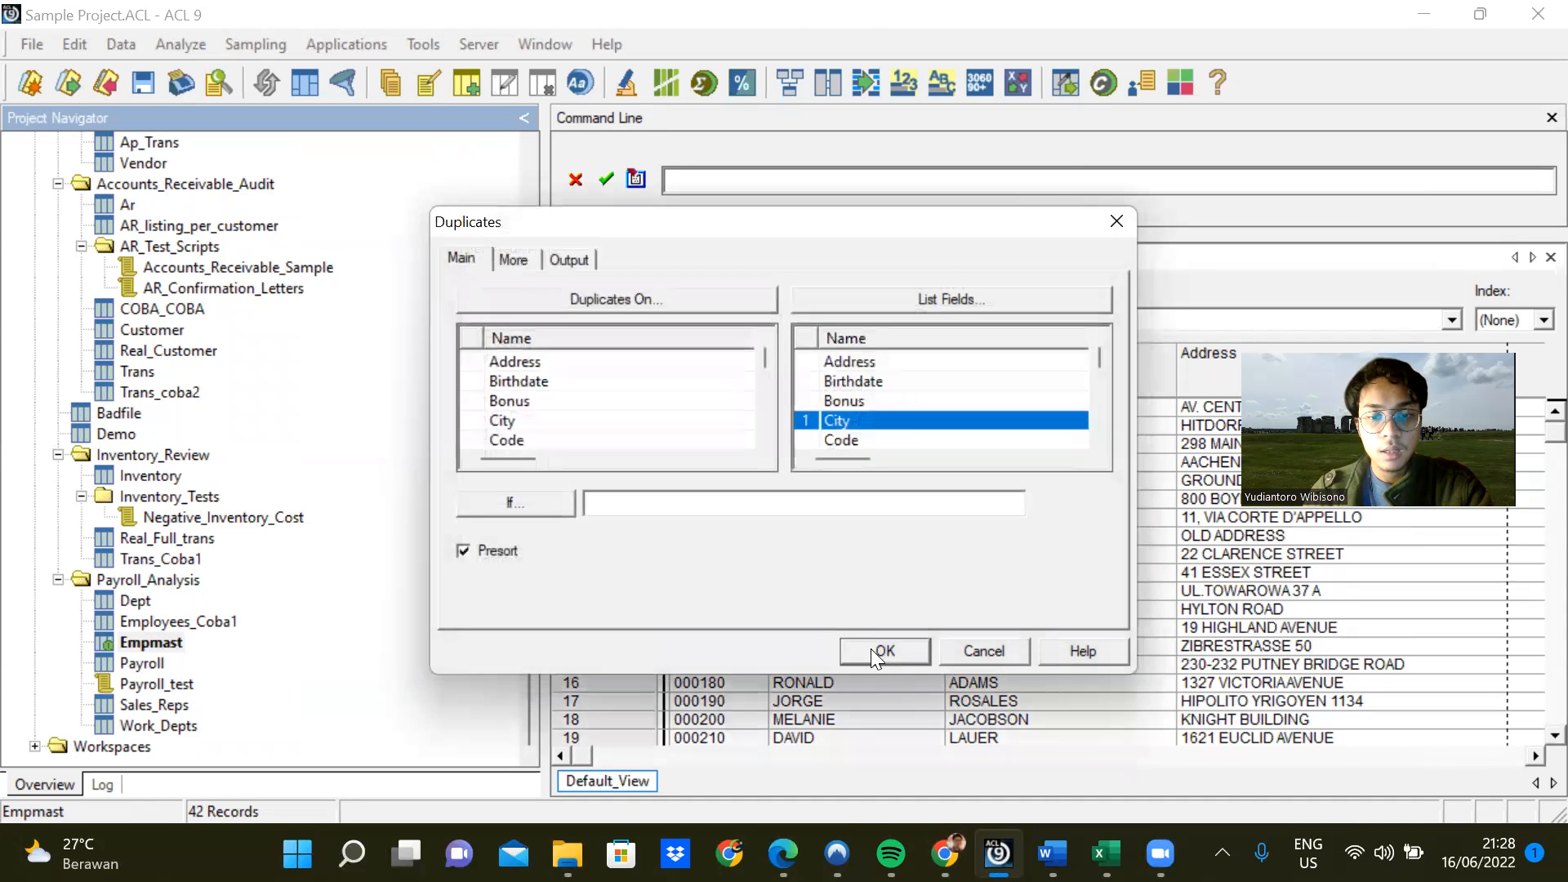
pyautogui.click(563, 262)
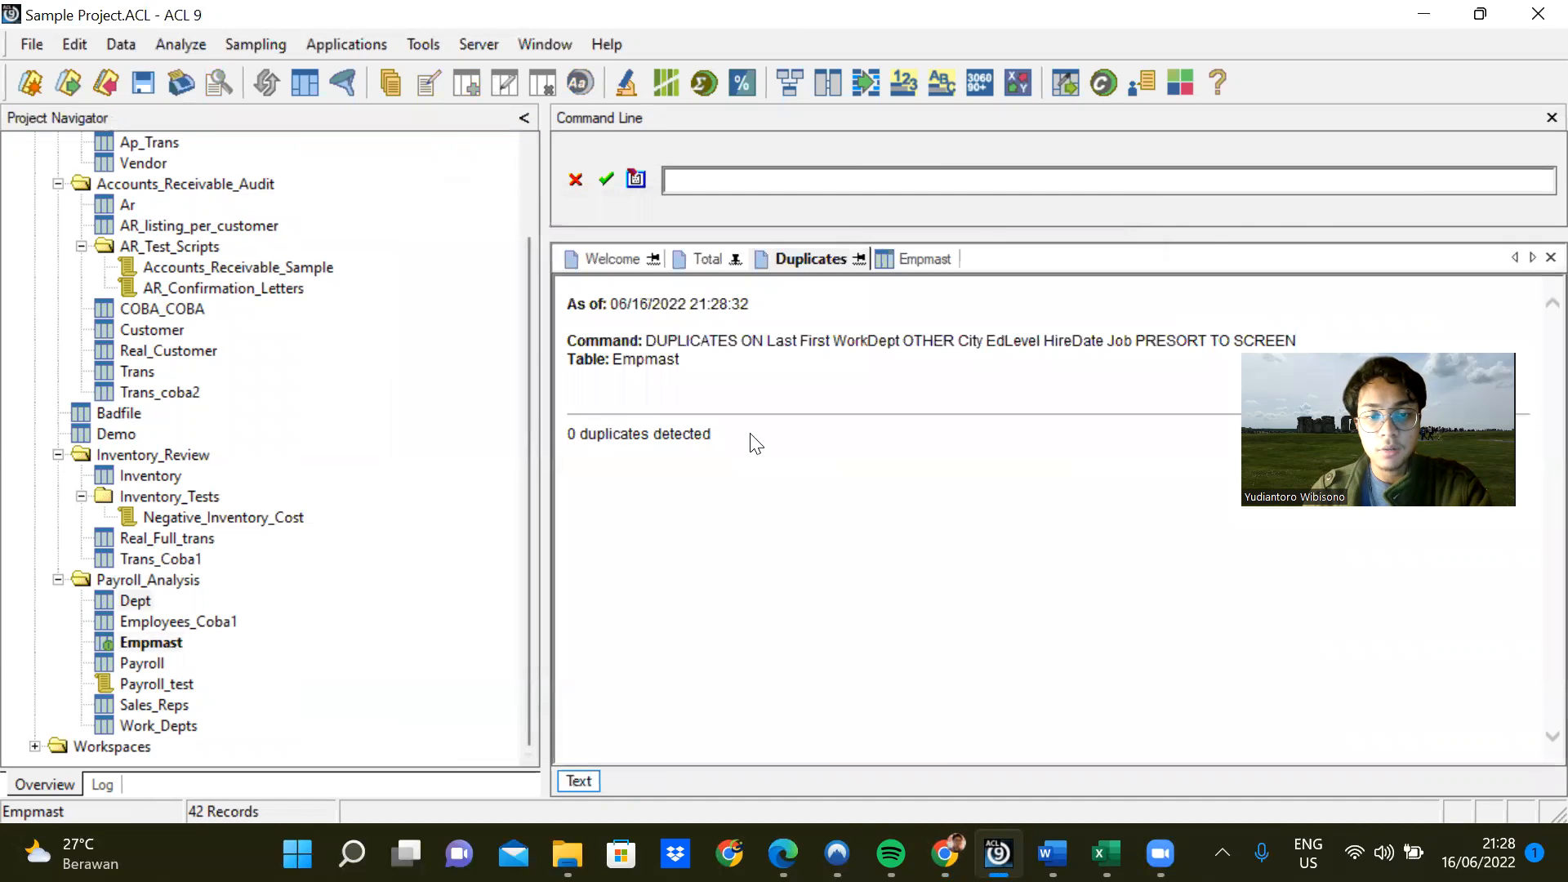
# Check the duplicates result for Empmast and read the second Payroll task about paychecks to non-existent employees in Chrome.
pyautogui.moveTo(724, 438); pyautogui.dragTo(500, 438)
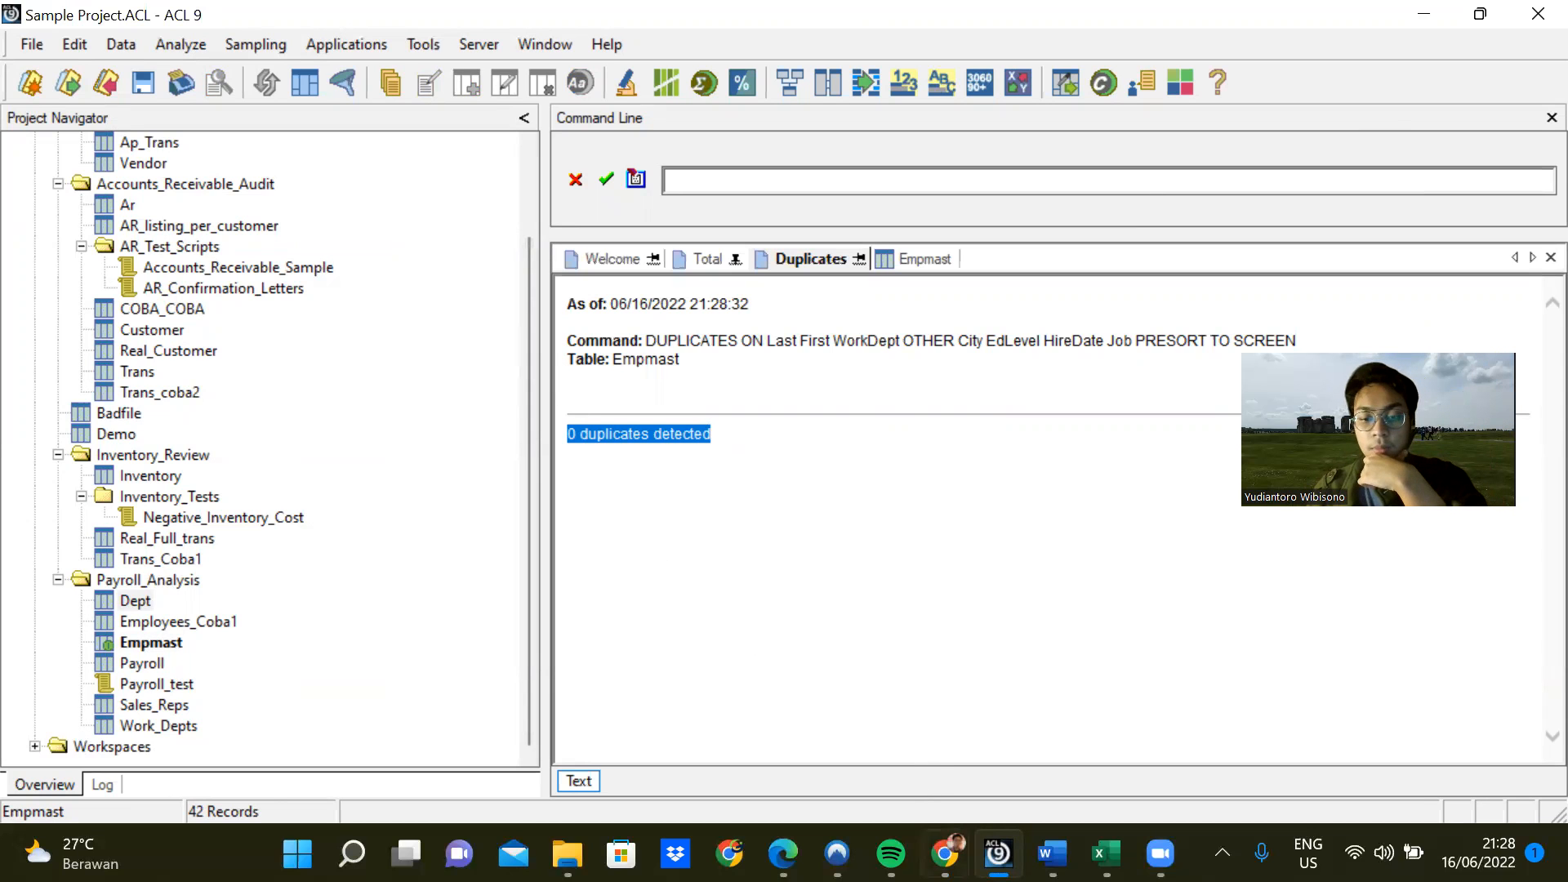
pyautogui.click(999, 853)
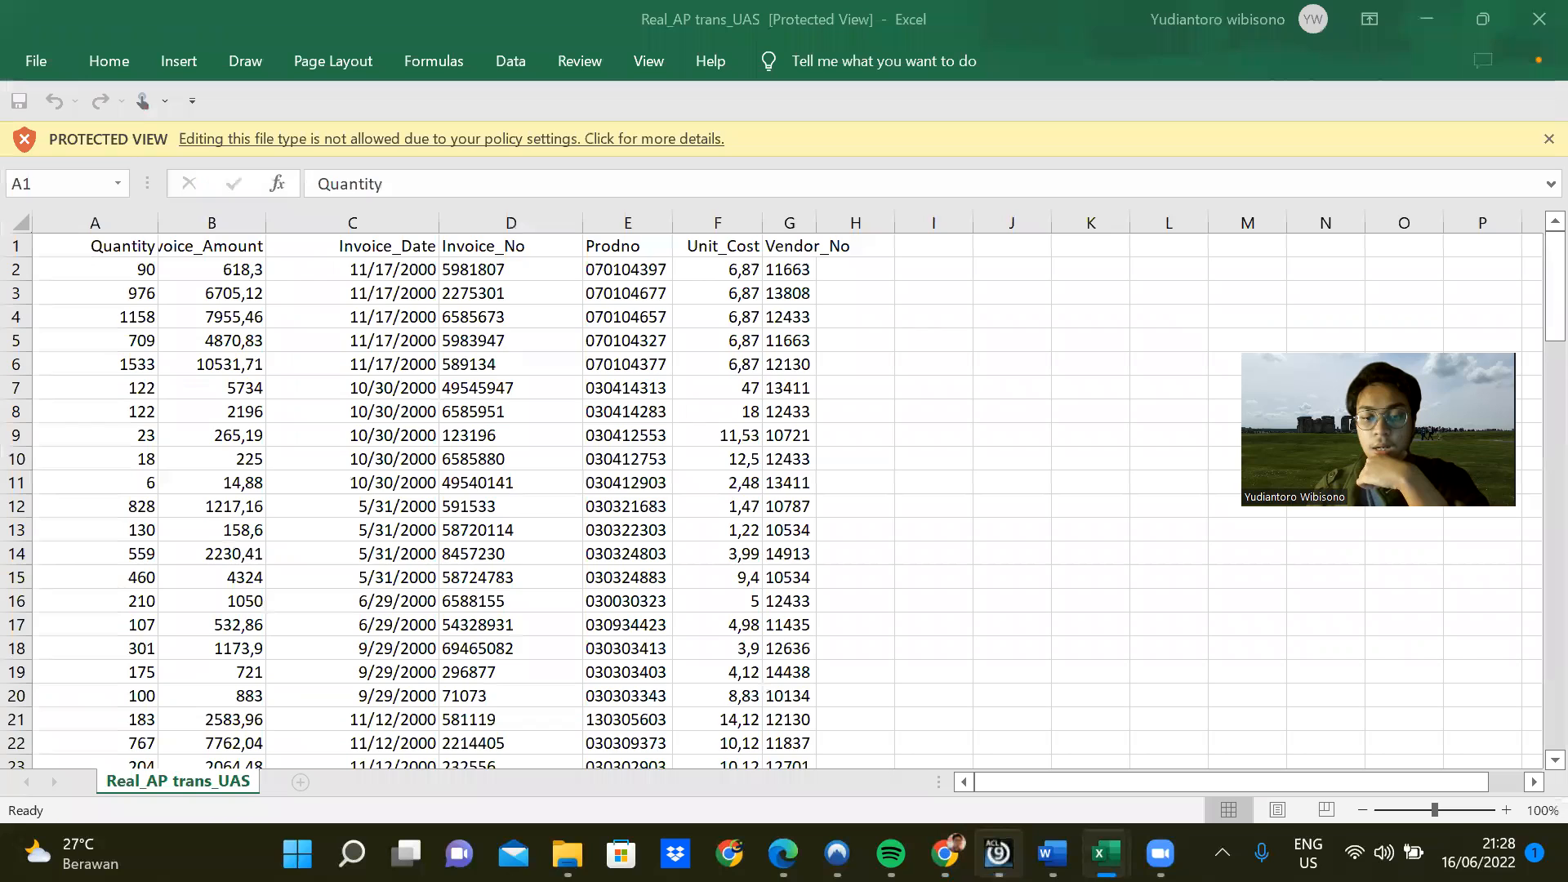
pyautogui.click(945, 854)
pyautogui.moveTo(472, 332); pyautogui.dragTo(885, 374)
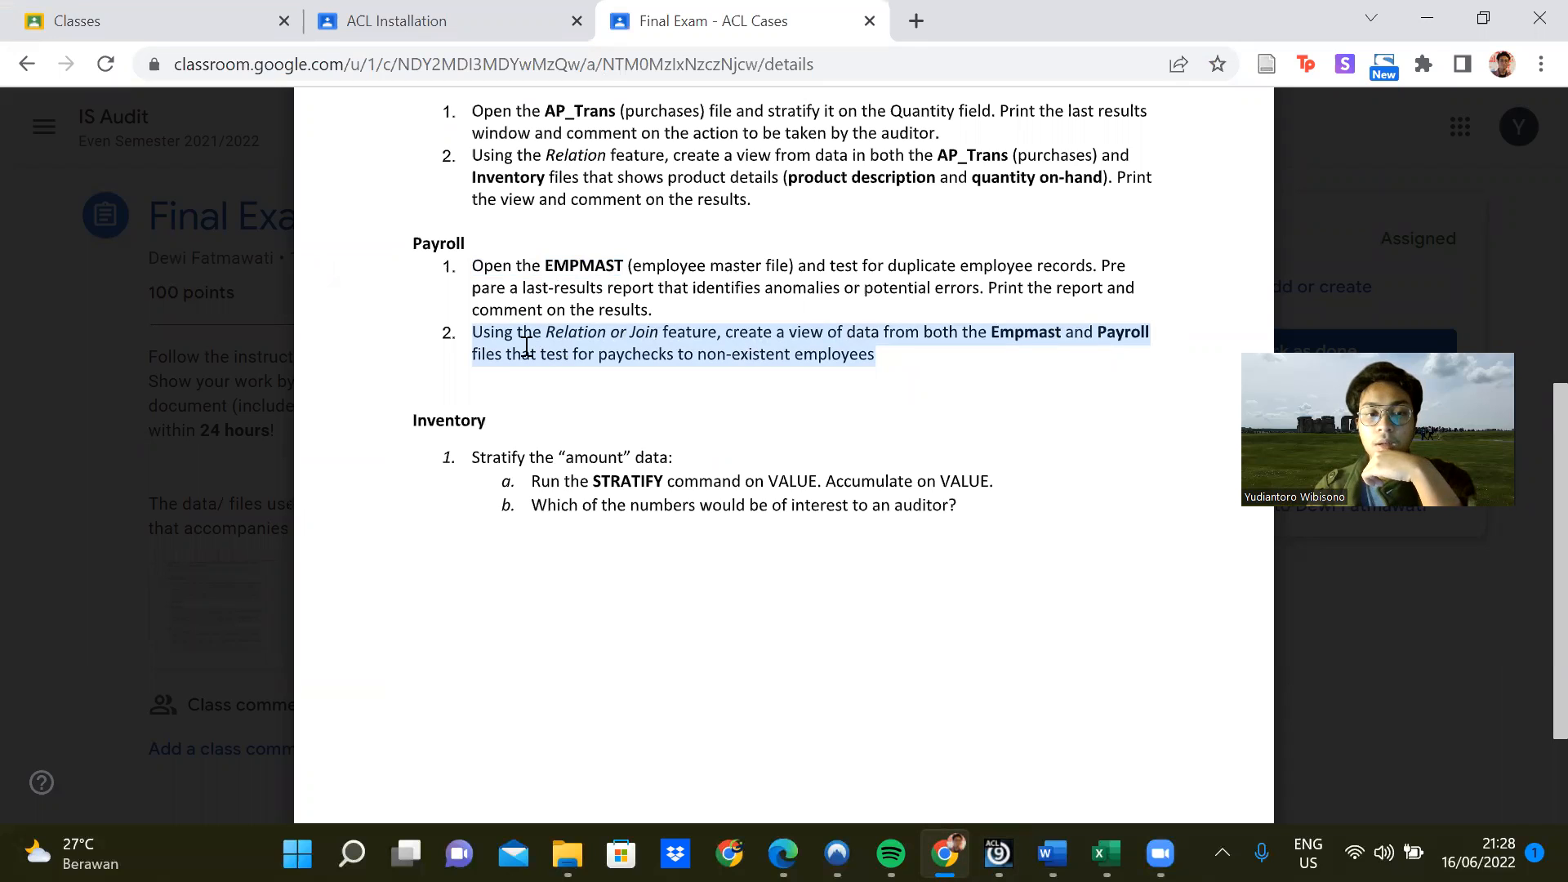
pyautogui.moveTo(698, 357); pyautogui.dragTo(848, 363)
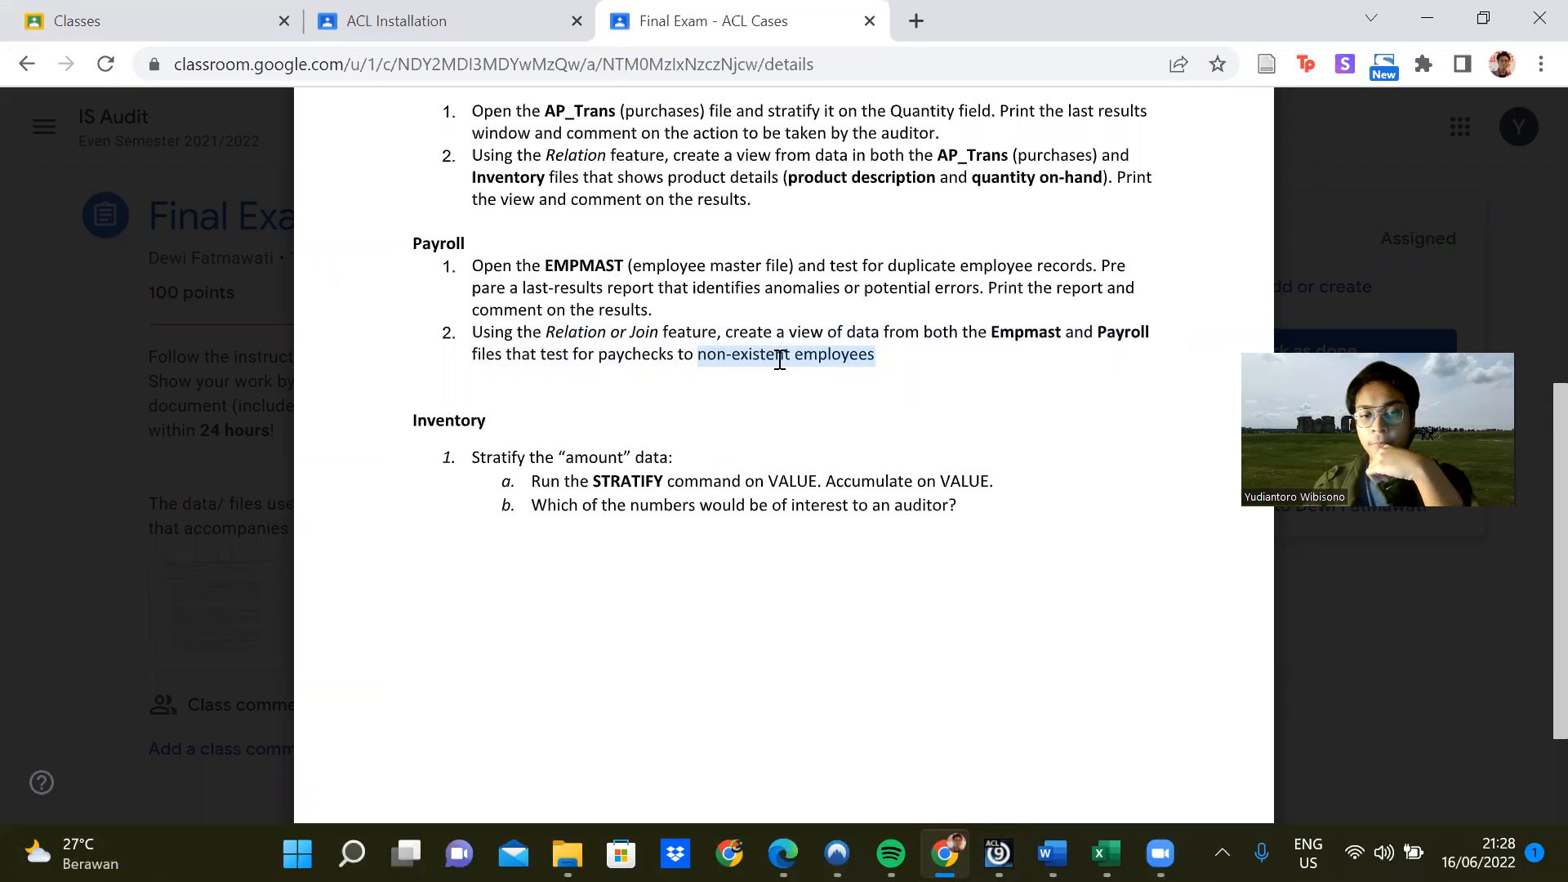
# Check the Empmast duplicates result and reread the first Payroll task's instruction to print the report and comment on it in Chrome.
pyautogui.click(998, 854)
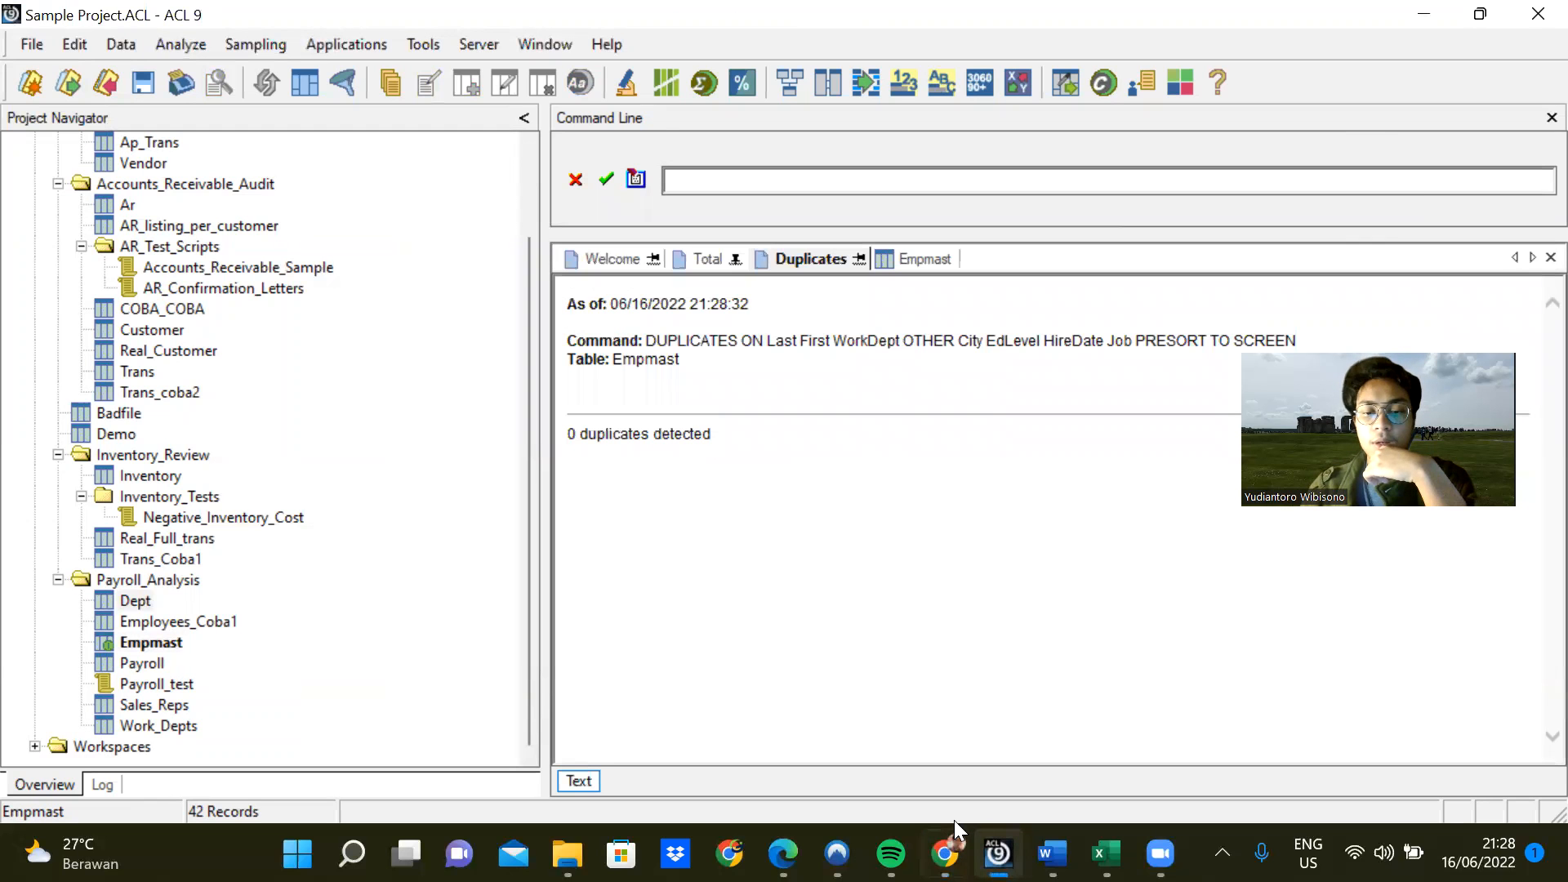
pyautogui.click(948, 702)
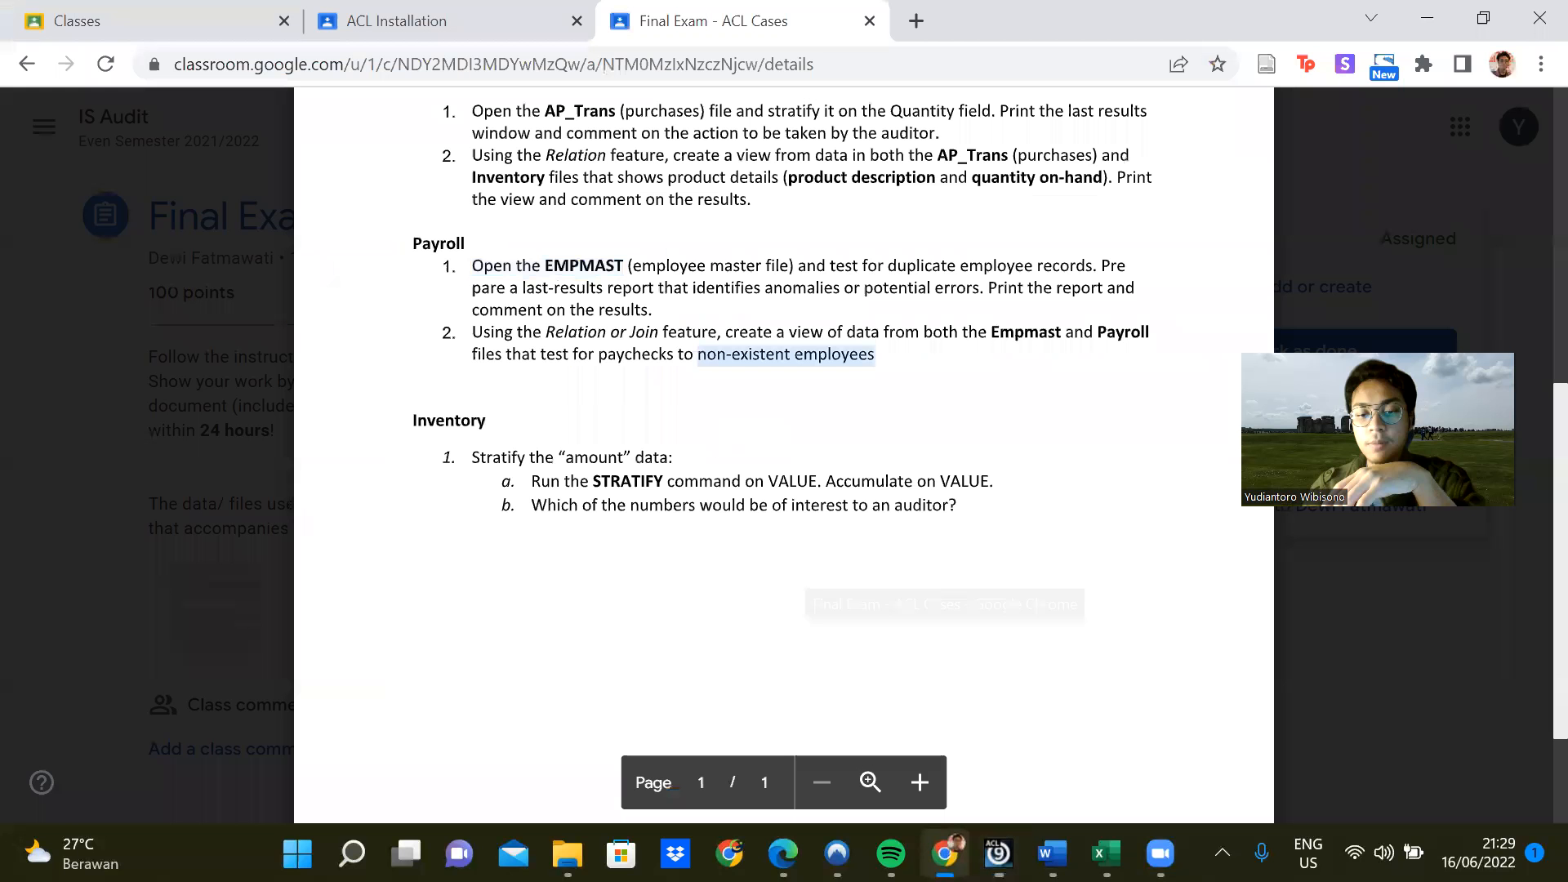
pyautogui.moveTo(1001, 294); pyautogui.dragTo(651, 316)
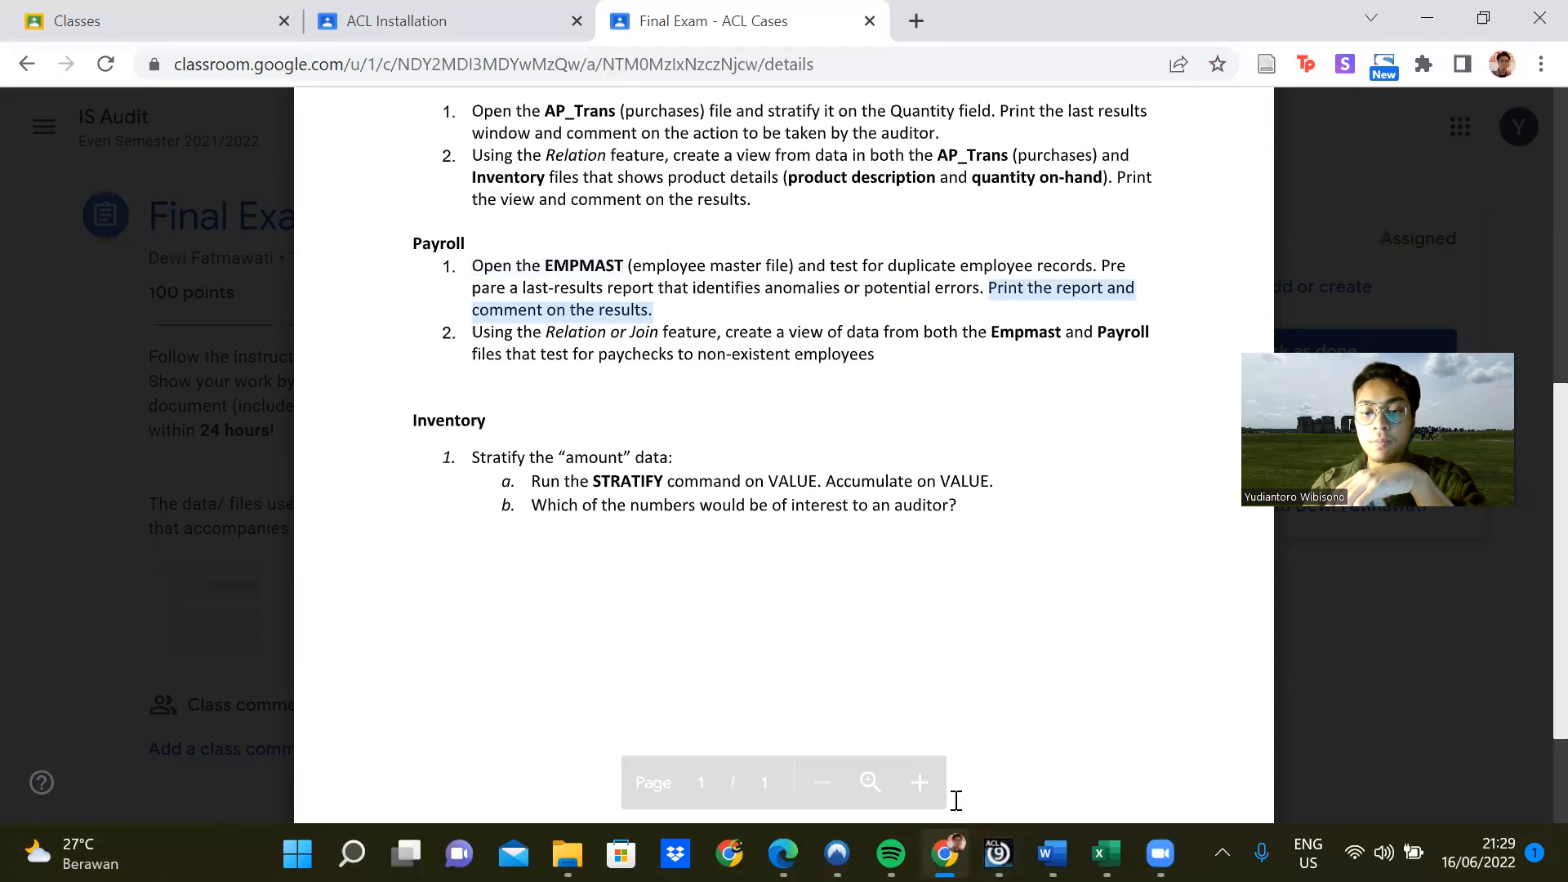
pyautogui.click(998, 852)
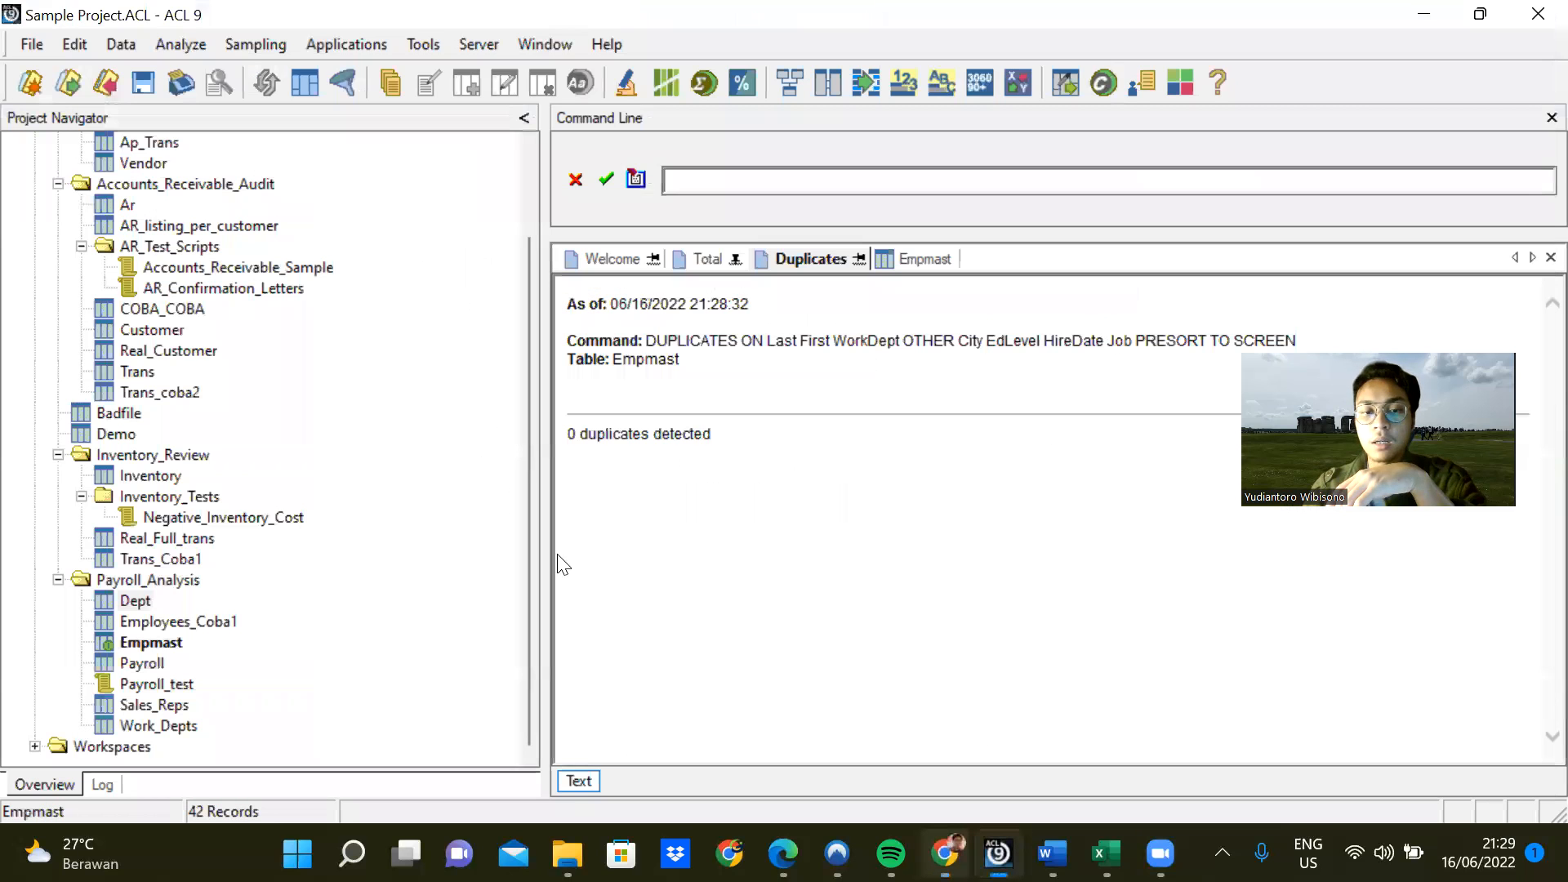
pyautogui.click(69, 39)
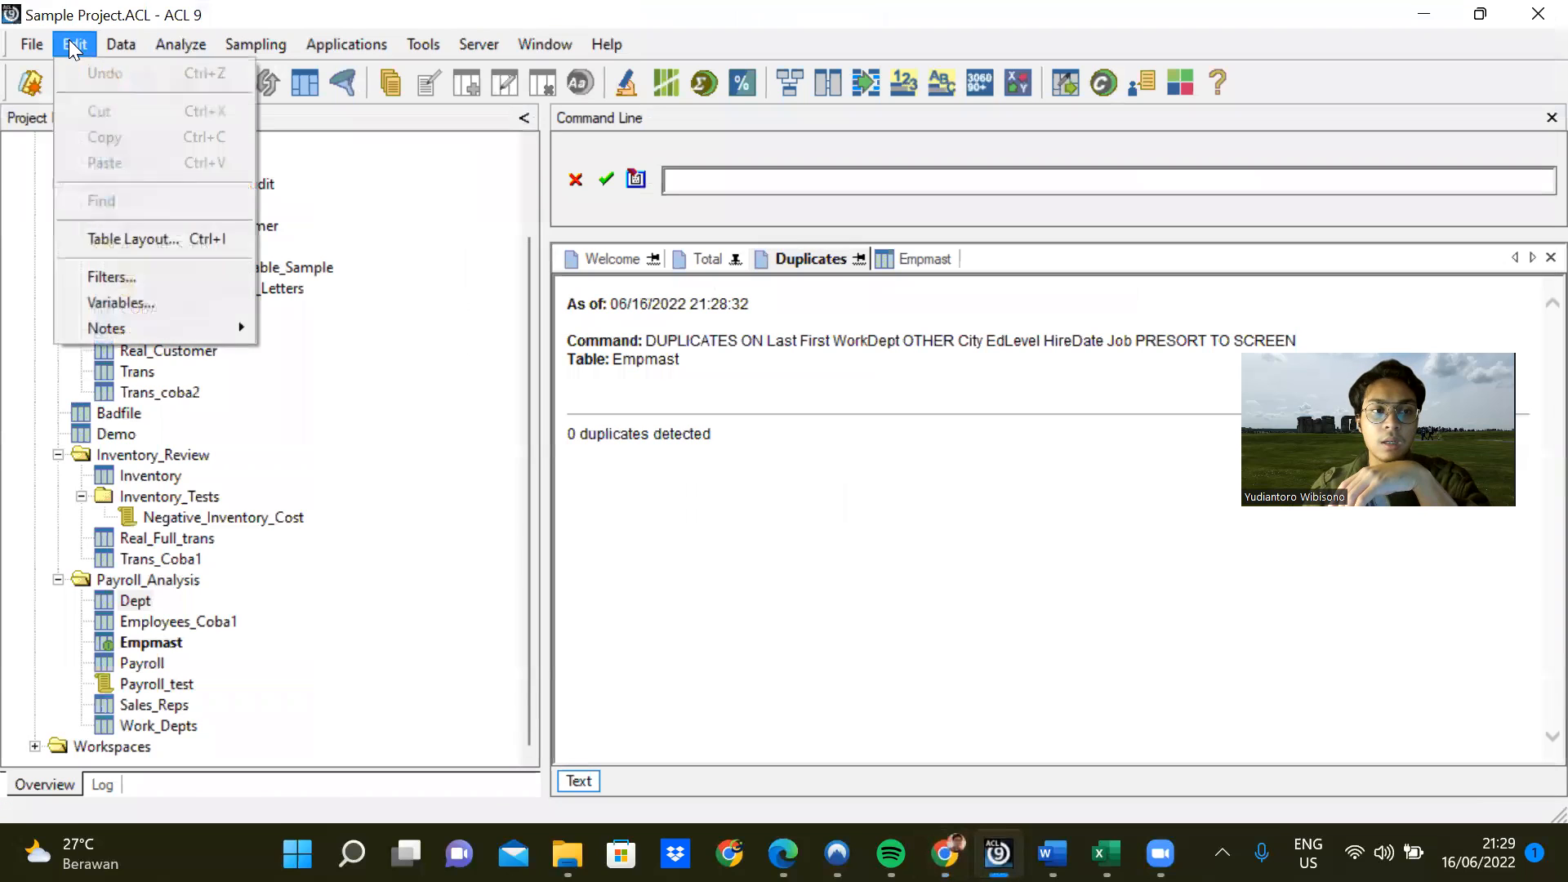
pyautogui.click(119, 44)
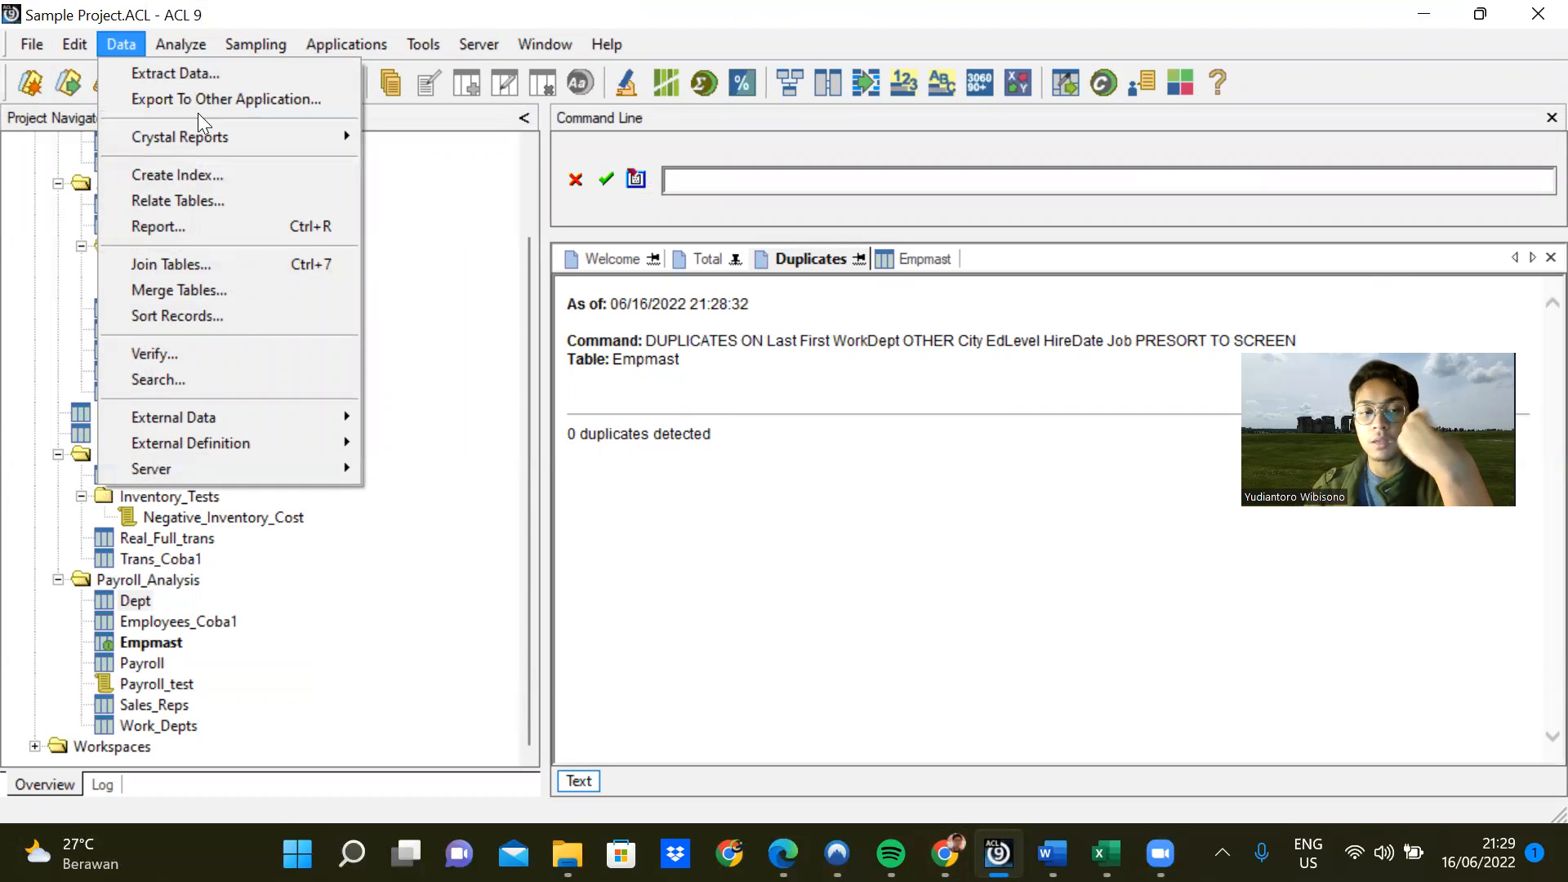
pyautogui.click(668, 588)
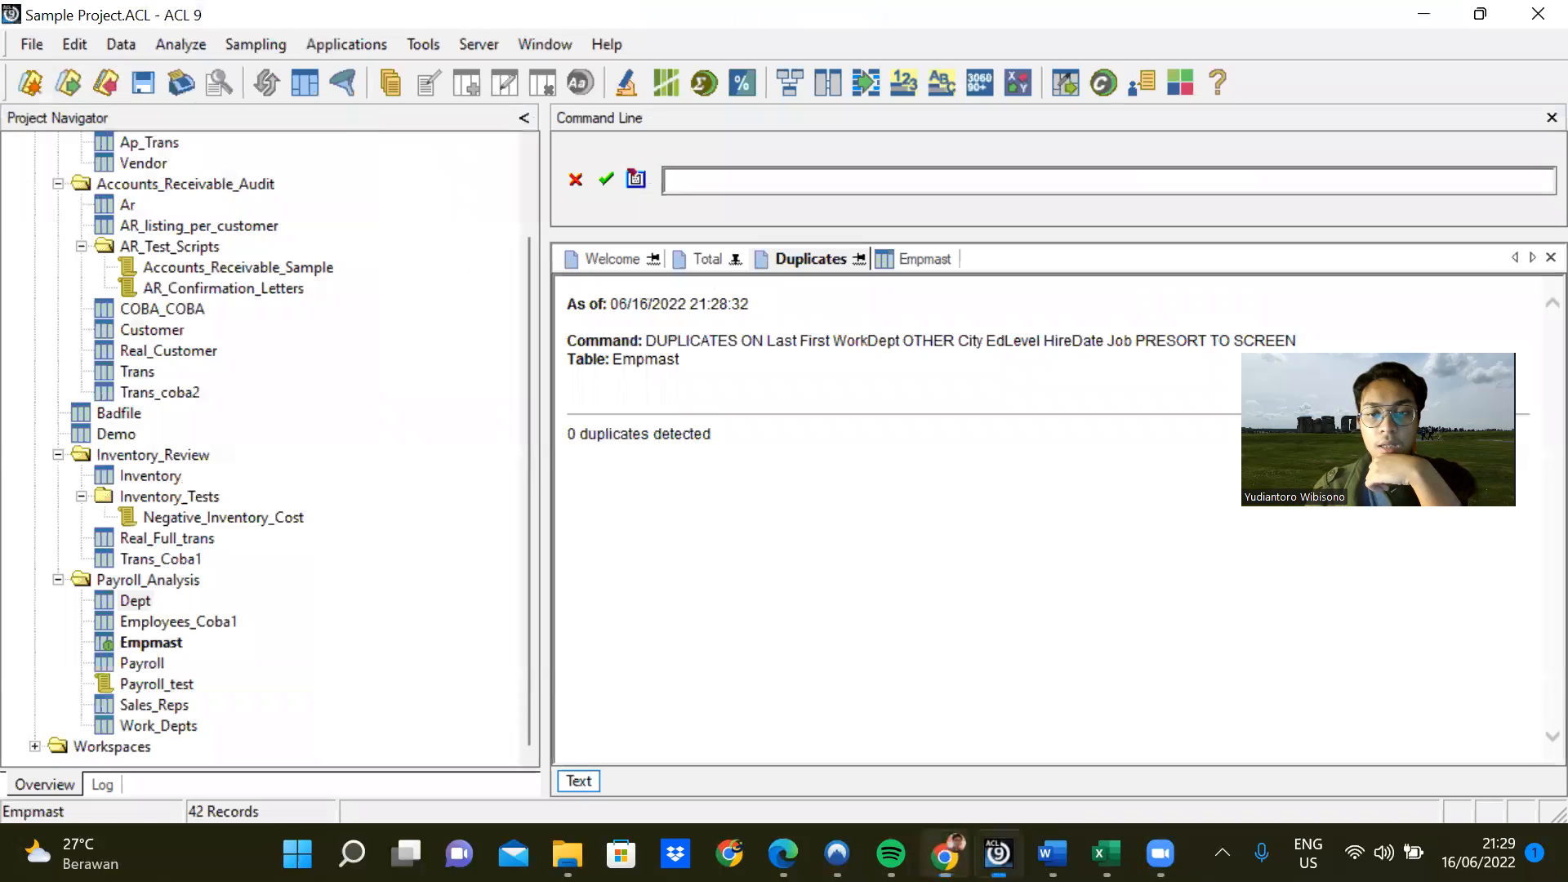
# Open the Empmast table, start a Join from it and choose Payroll as the secondary table.
pyautogui.doubleClick(152, 644)
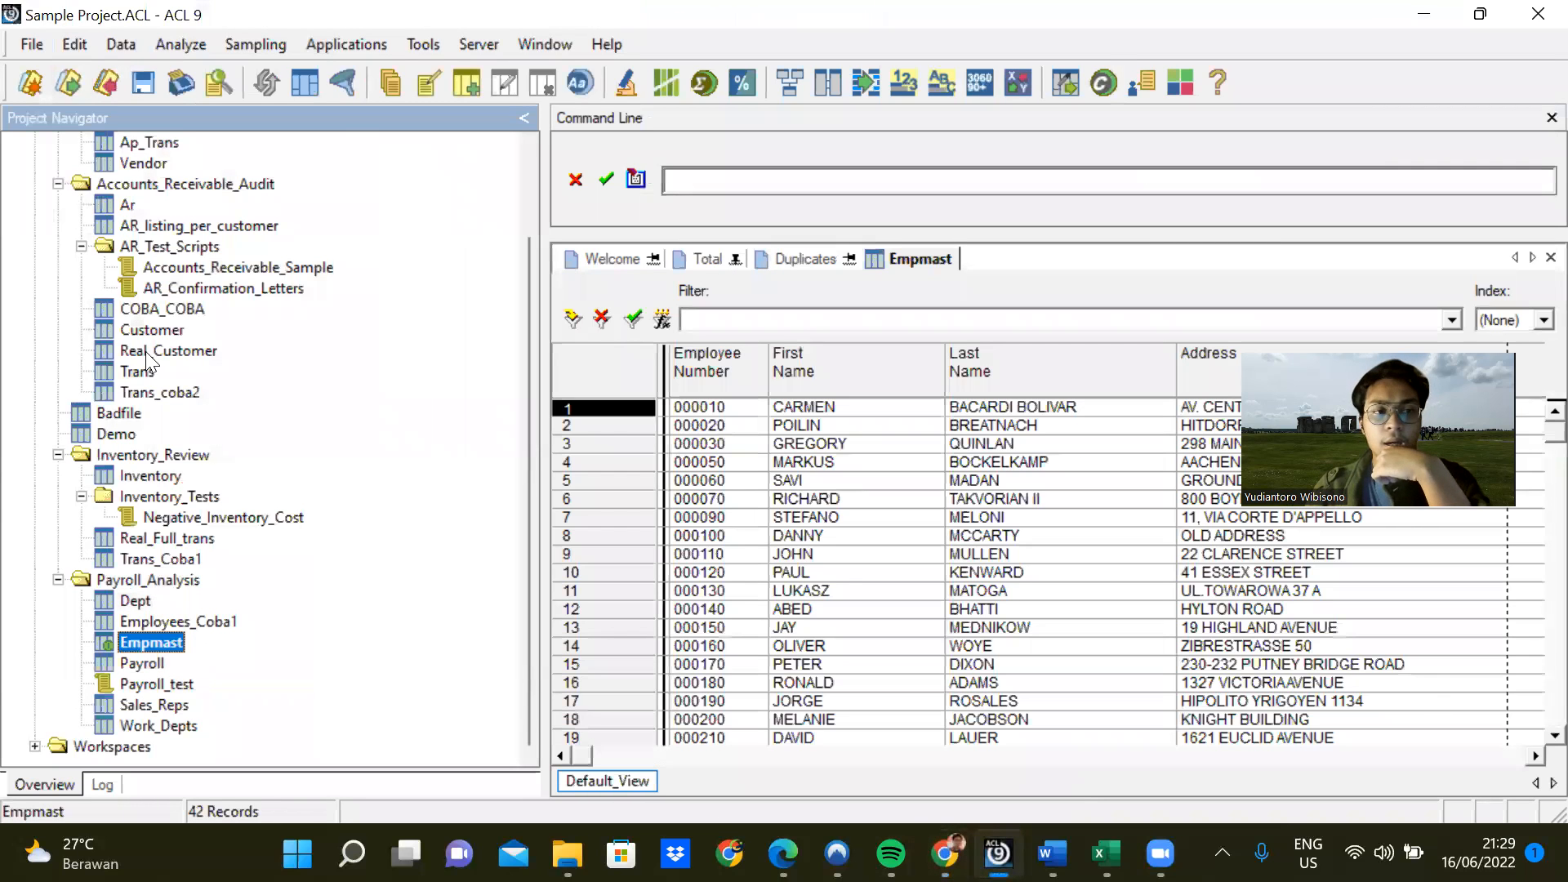
pyautogui.click(163, 49)
pyautogui.moveTo(124, 49)
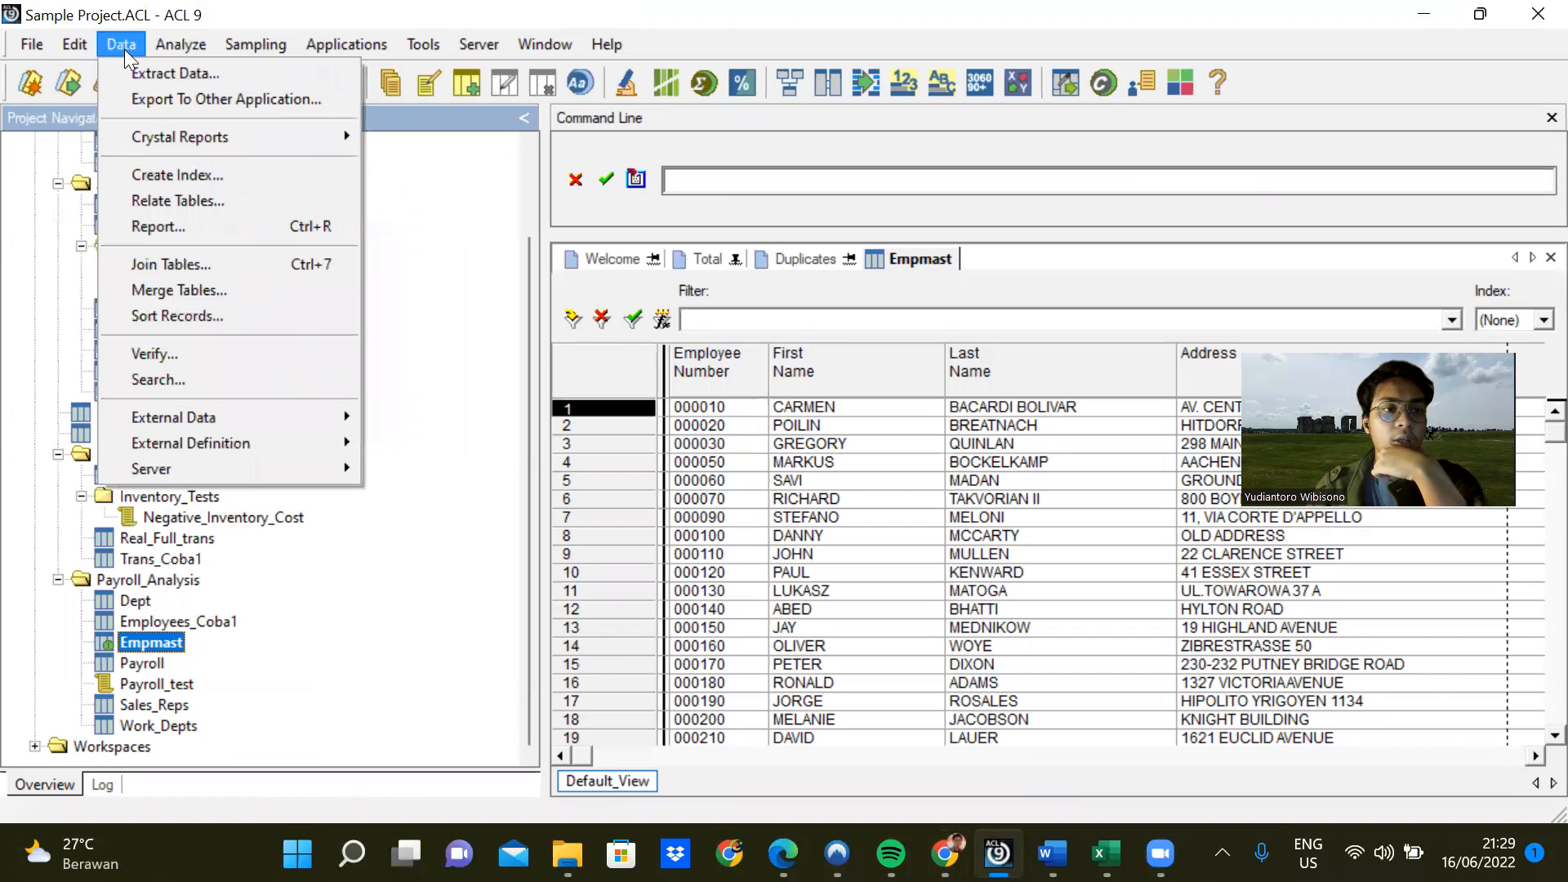
pyautogui.click(180, 273)
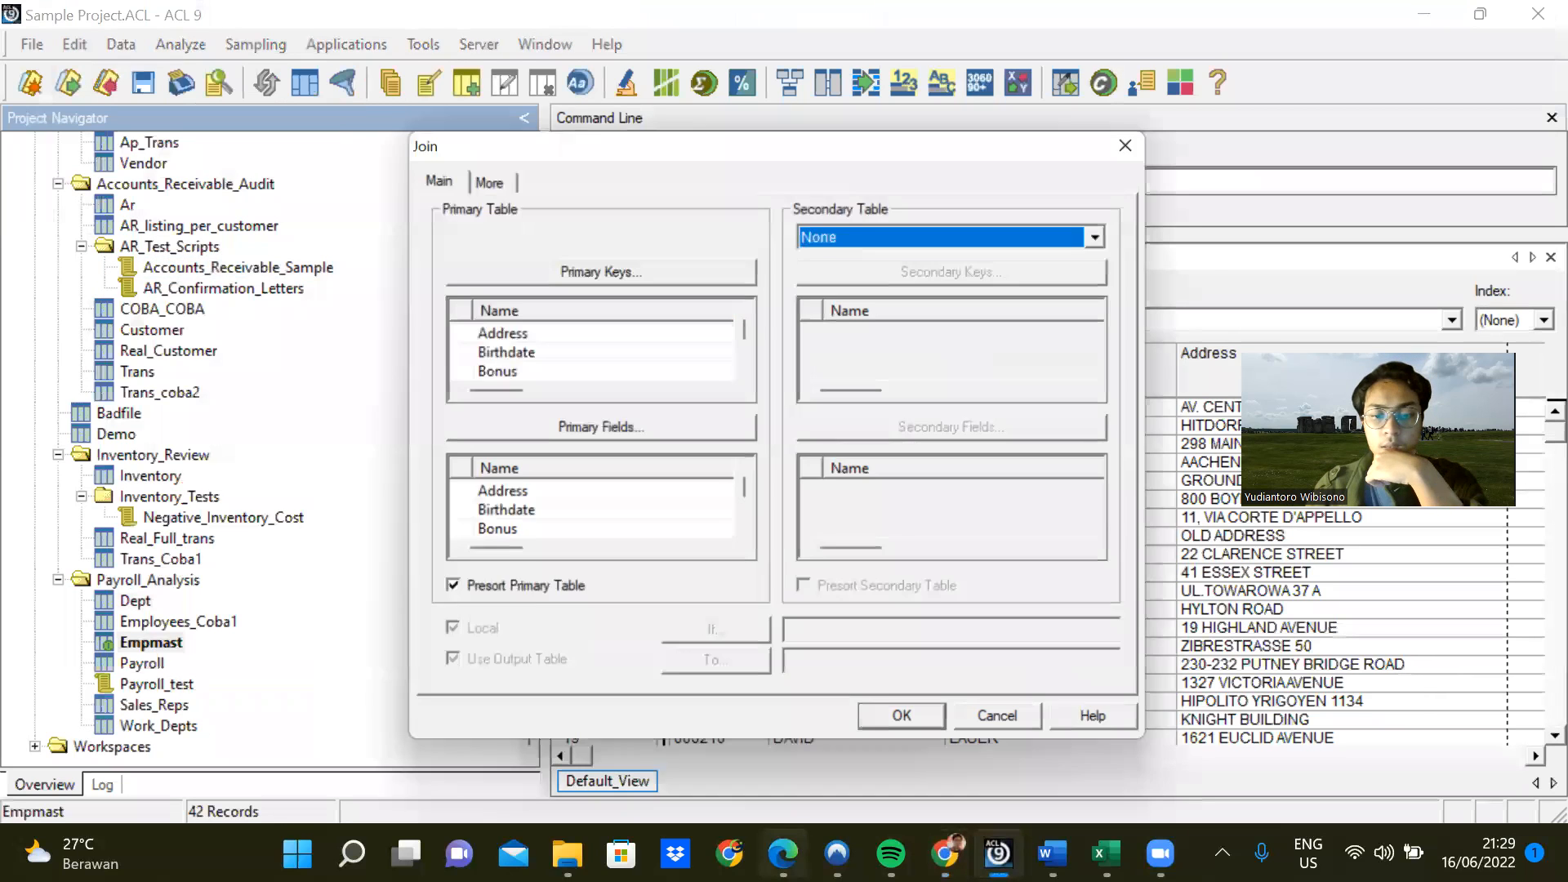
pyautogui.click(945, 854)
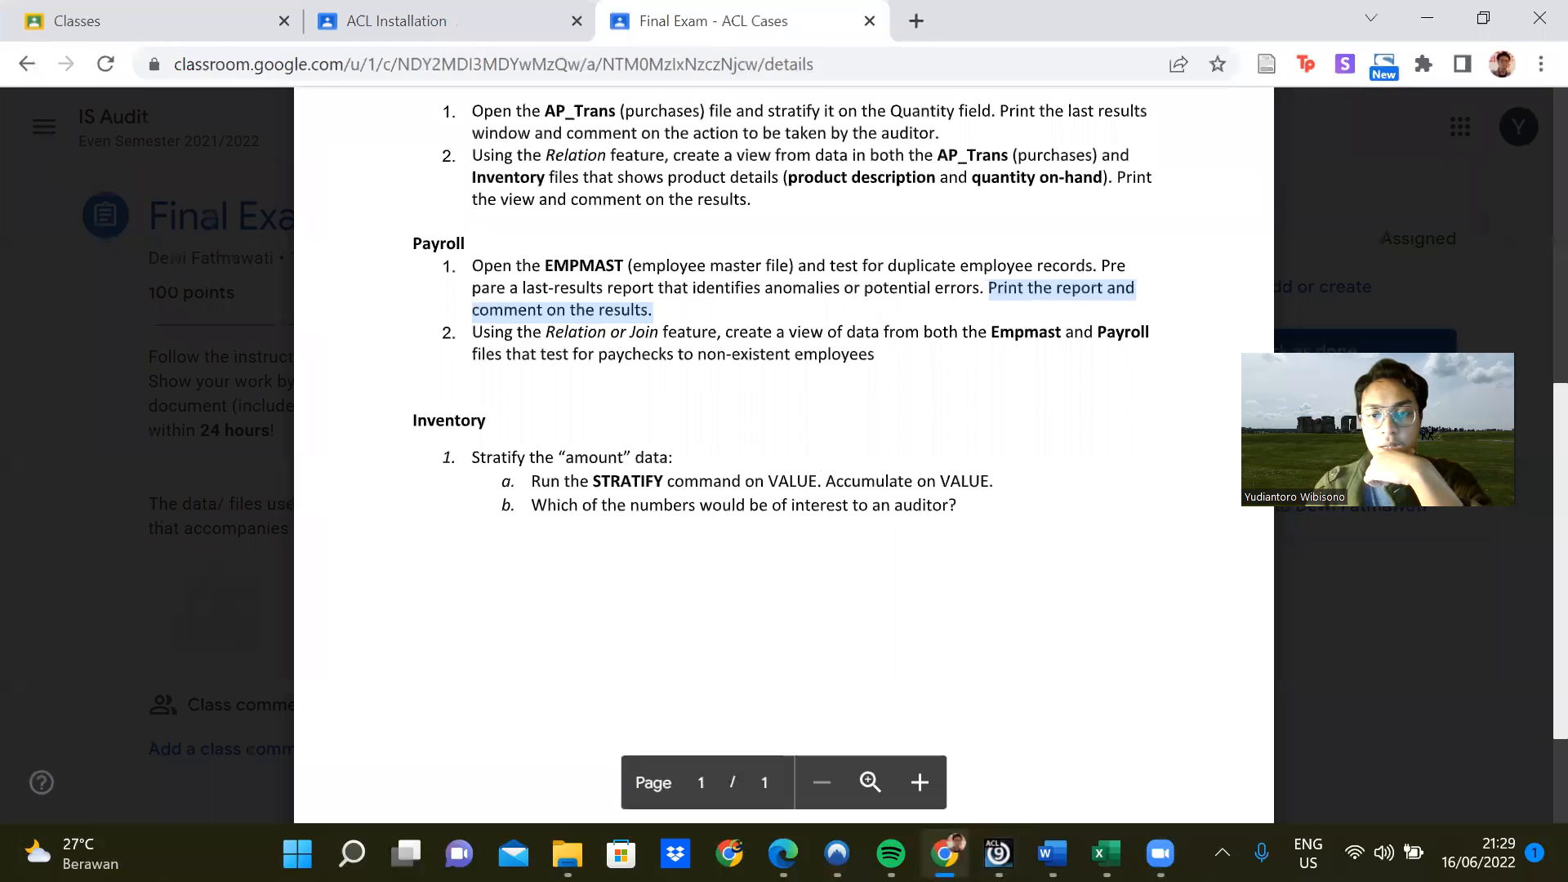
pyautogui.hotkey('alt', 'Tab')
pyautogui.click(1116, 238)
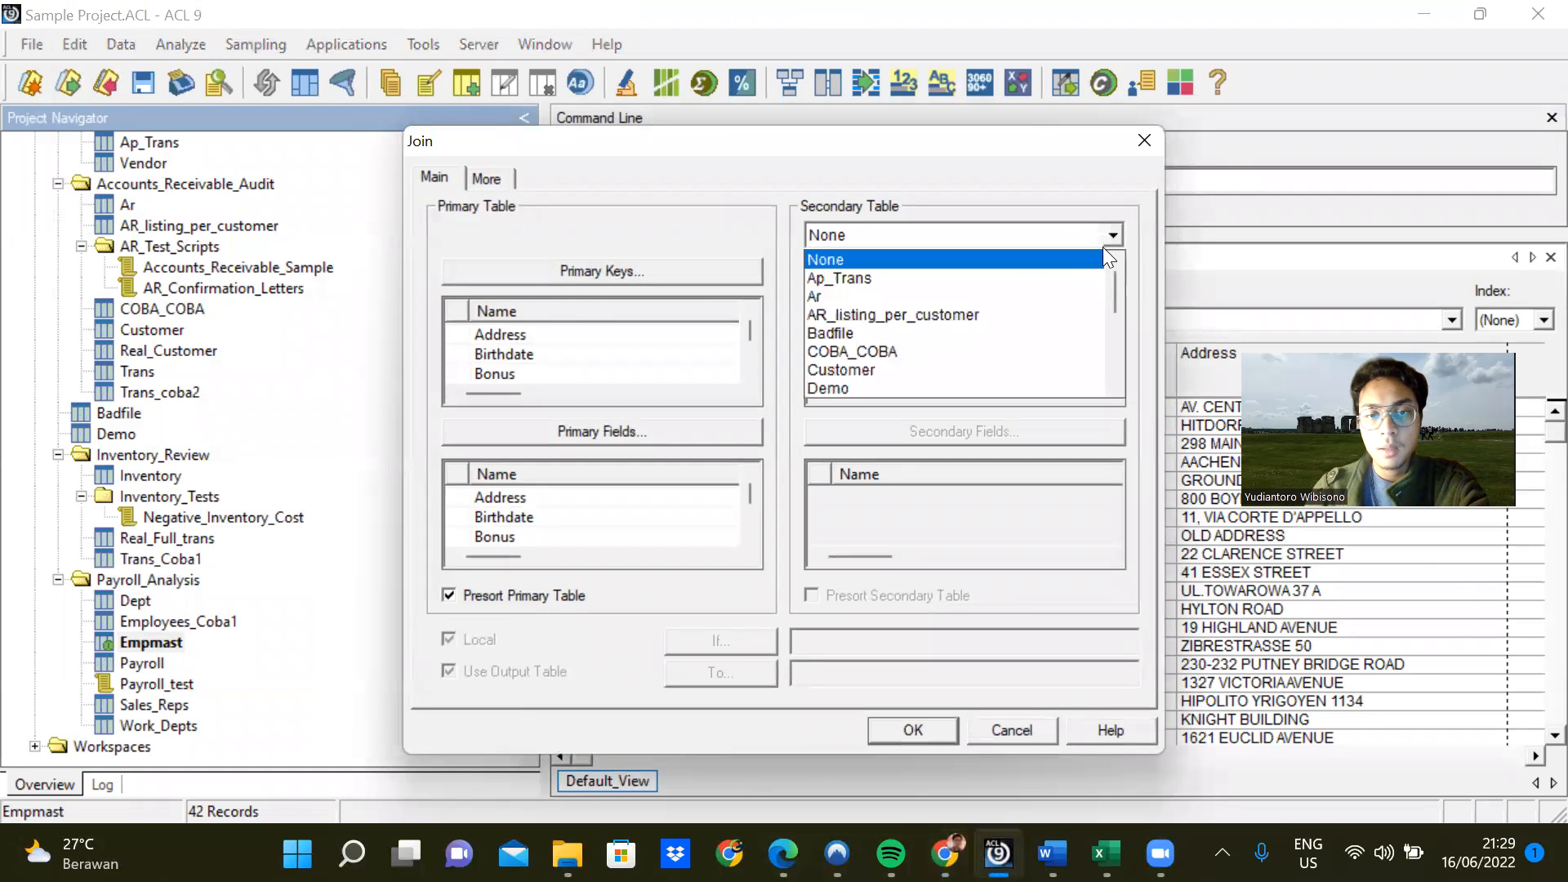
pyautogui.scroll(-3, 850, 334)
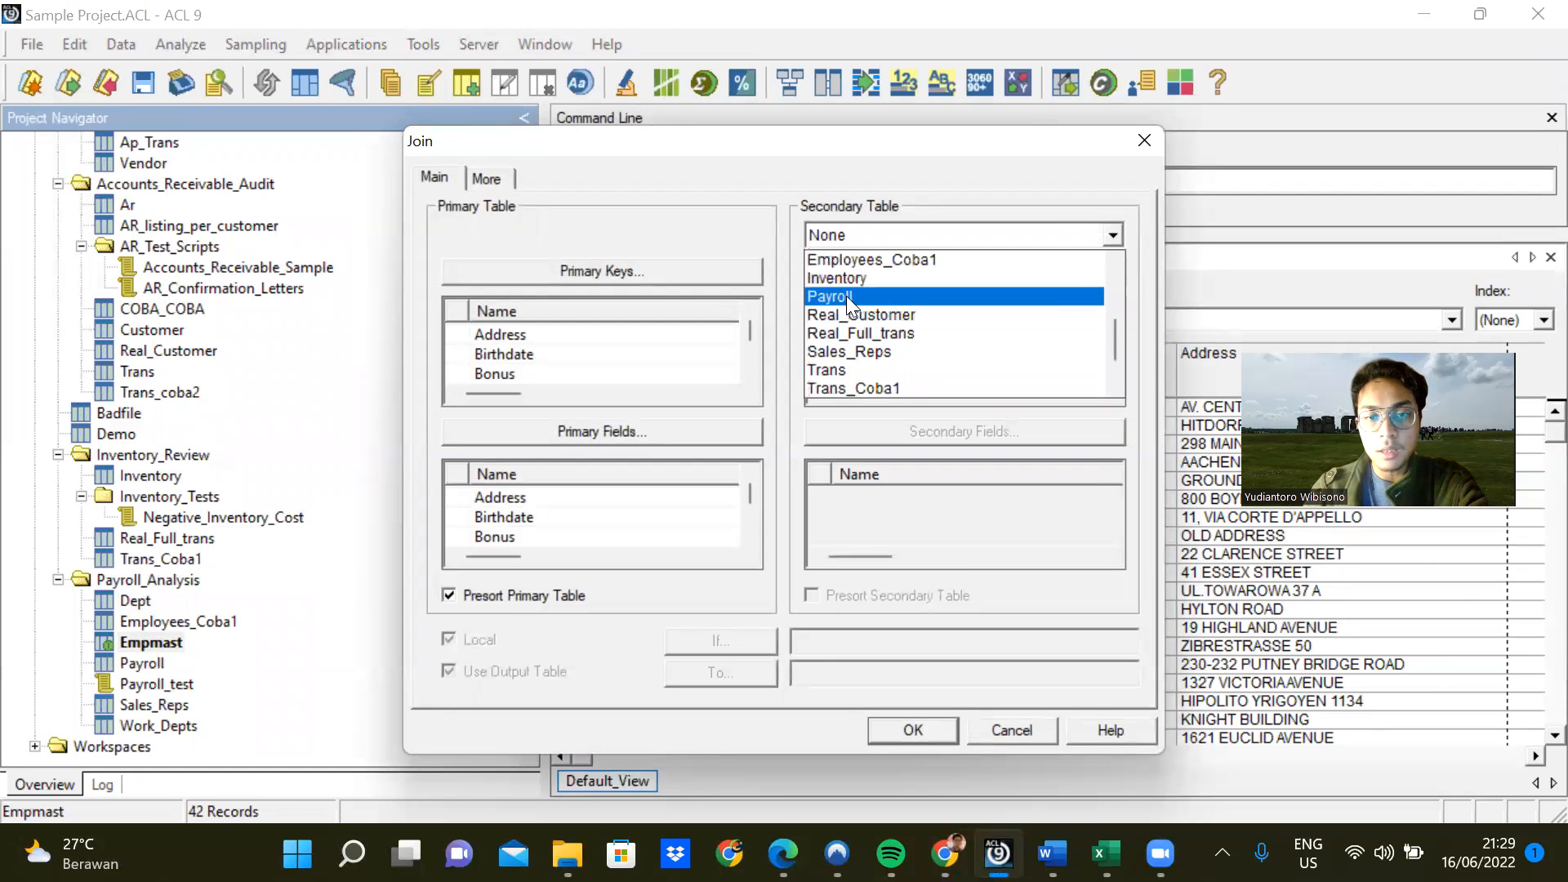
pyautogui.click(846, 296)
# Examine the available key fields of Empmast and Payroll to find one the two tables share.
pyautogui.click(662, 277)
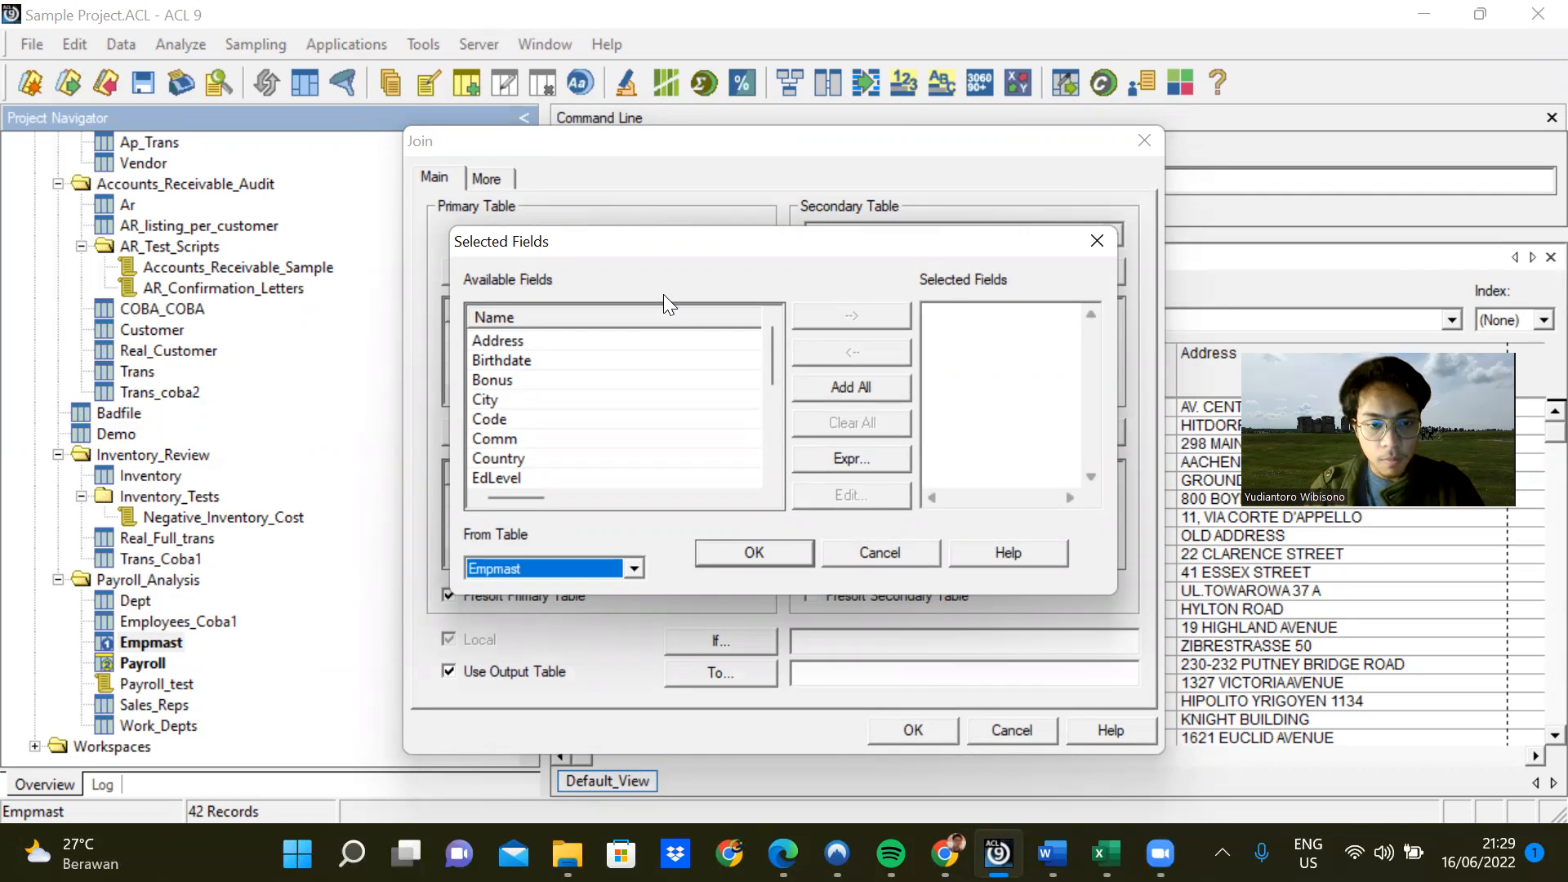
pyautogui.scroll(-4, 670, 402)
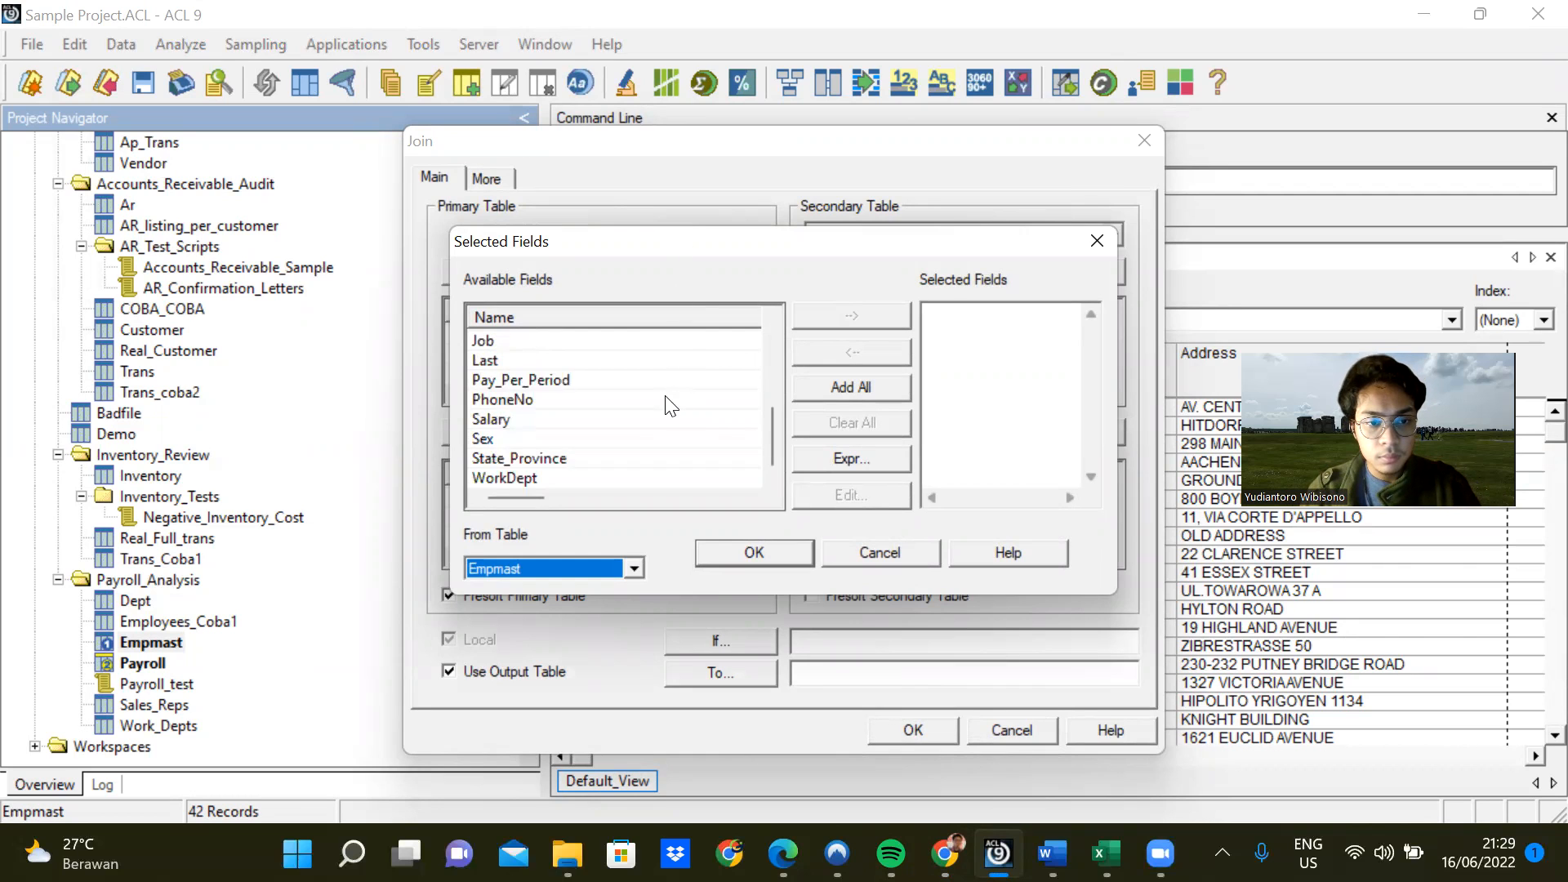
pyautogui.scroll(4, 666, 406)
pyautogui.scroll(-1, 584, 403)
pyautogui.scroll(-3, 575, 406)
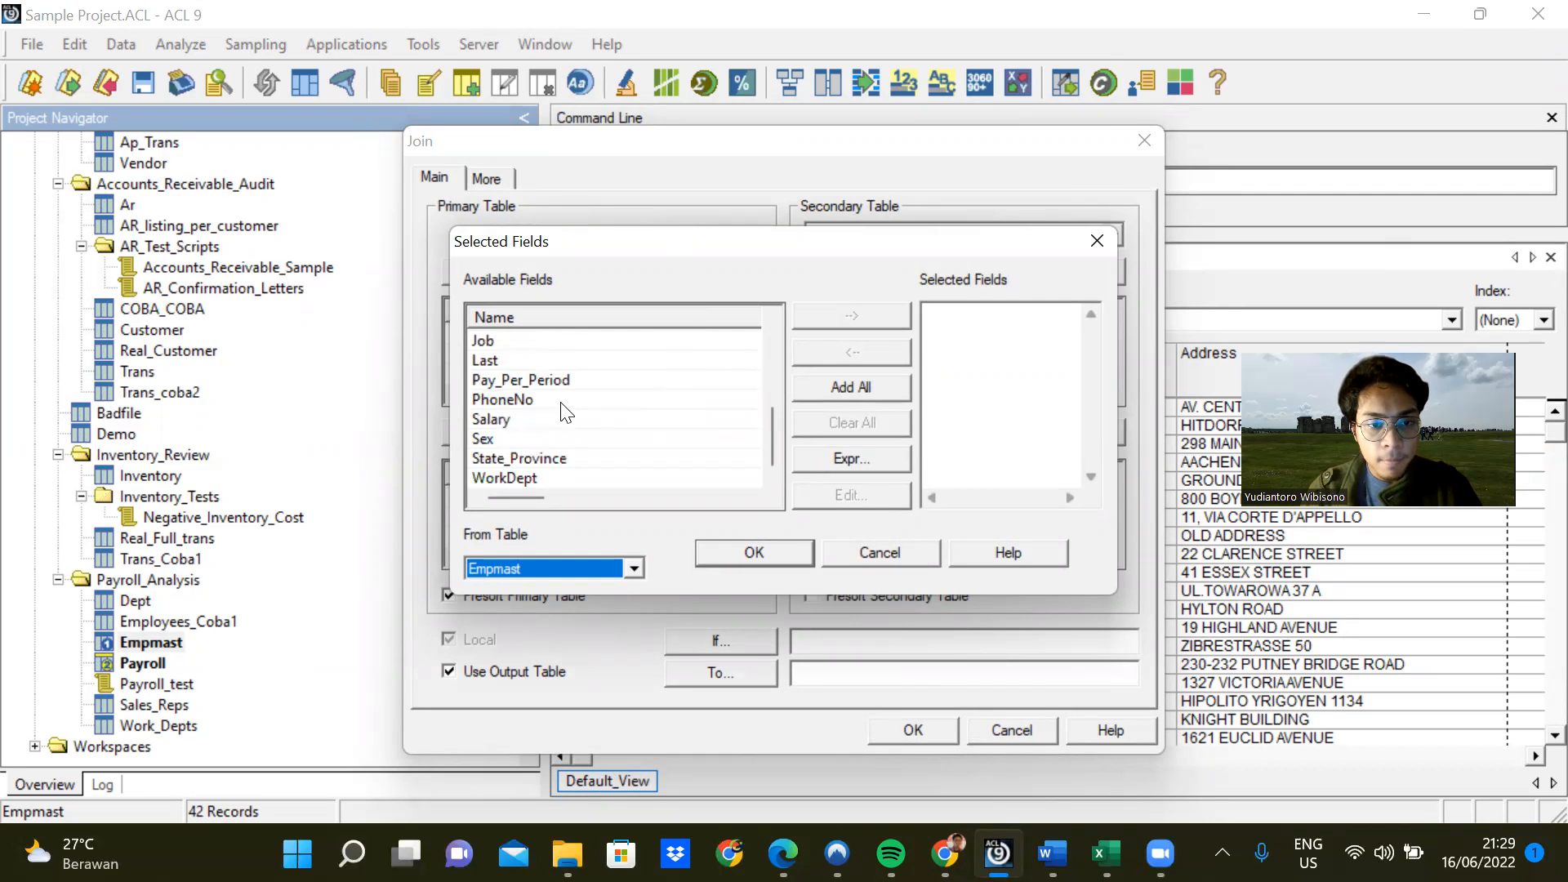
pyautogui.scroll(3, 539, 409)
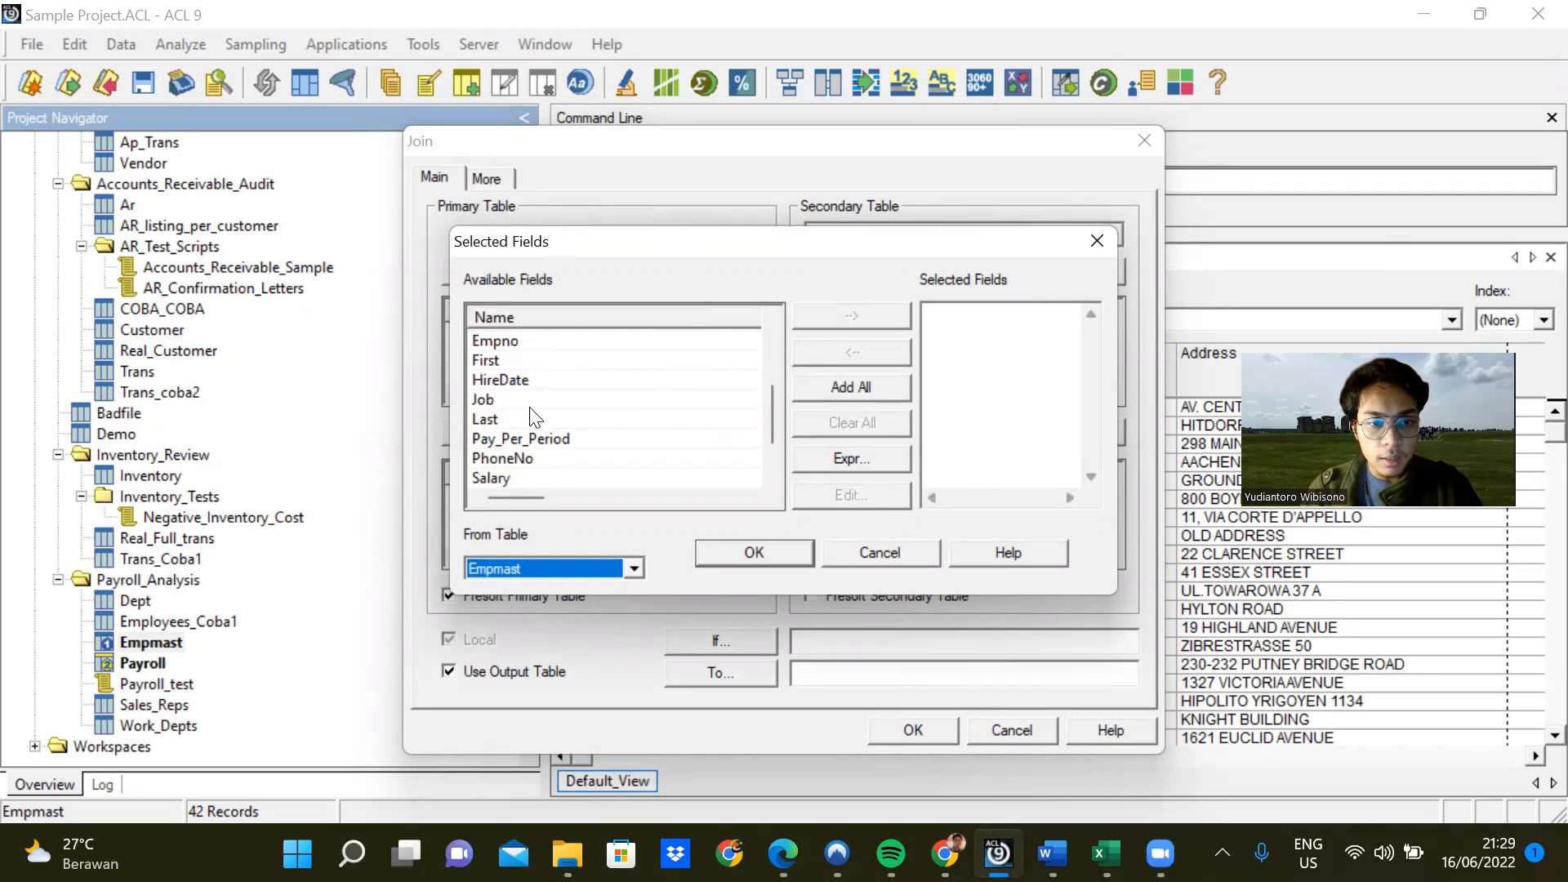
pyautogui.click(1082, 246)
pyautogui.click(1032, 269)
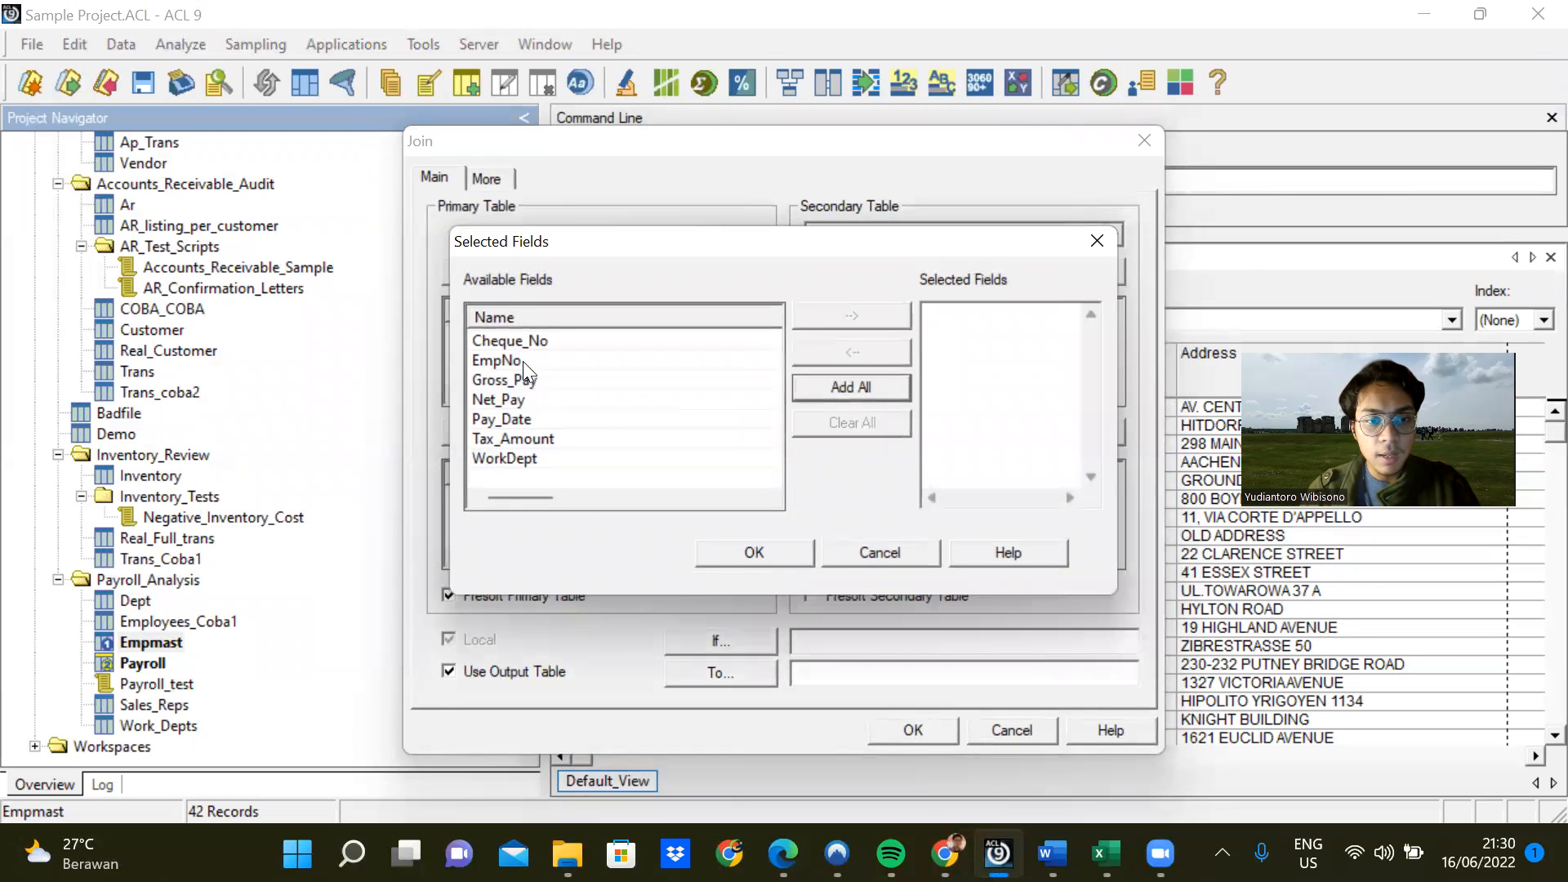
pyautogui.click(1097, 241)
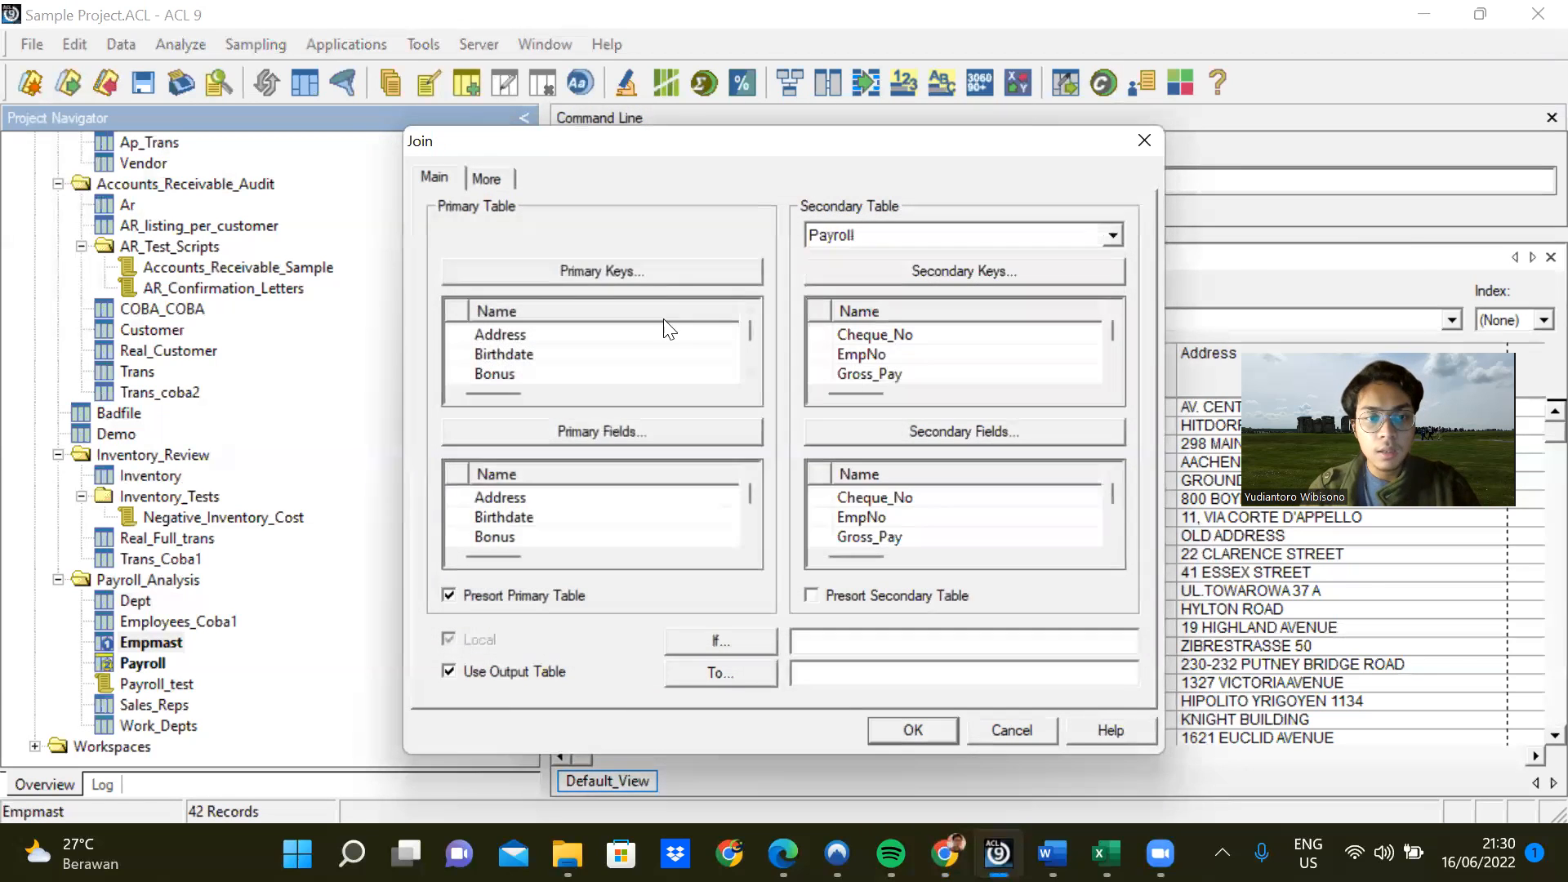
# Set Empno as the primary key from Empmast and EmpNo as the secondary key from Payroll.
pyautogui.click(663, 269)
pyautogui.scroll(-2, 572, 388)
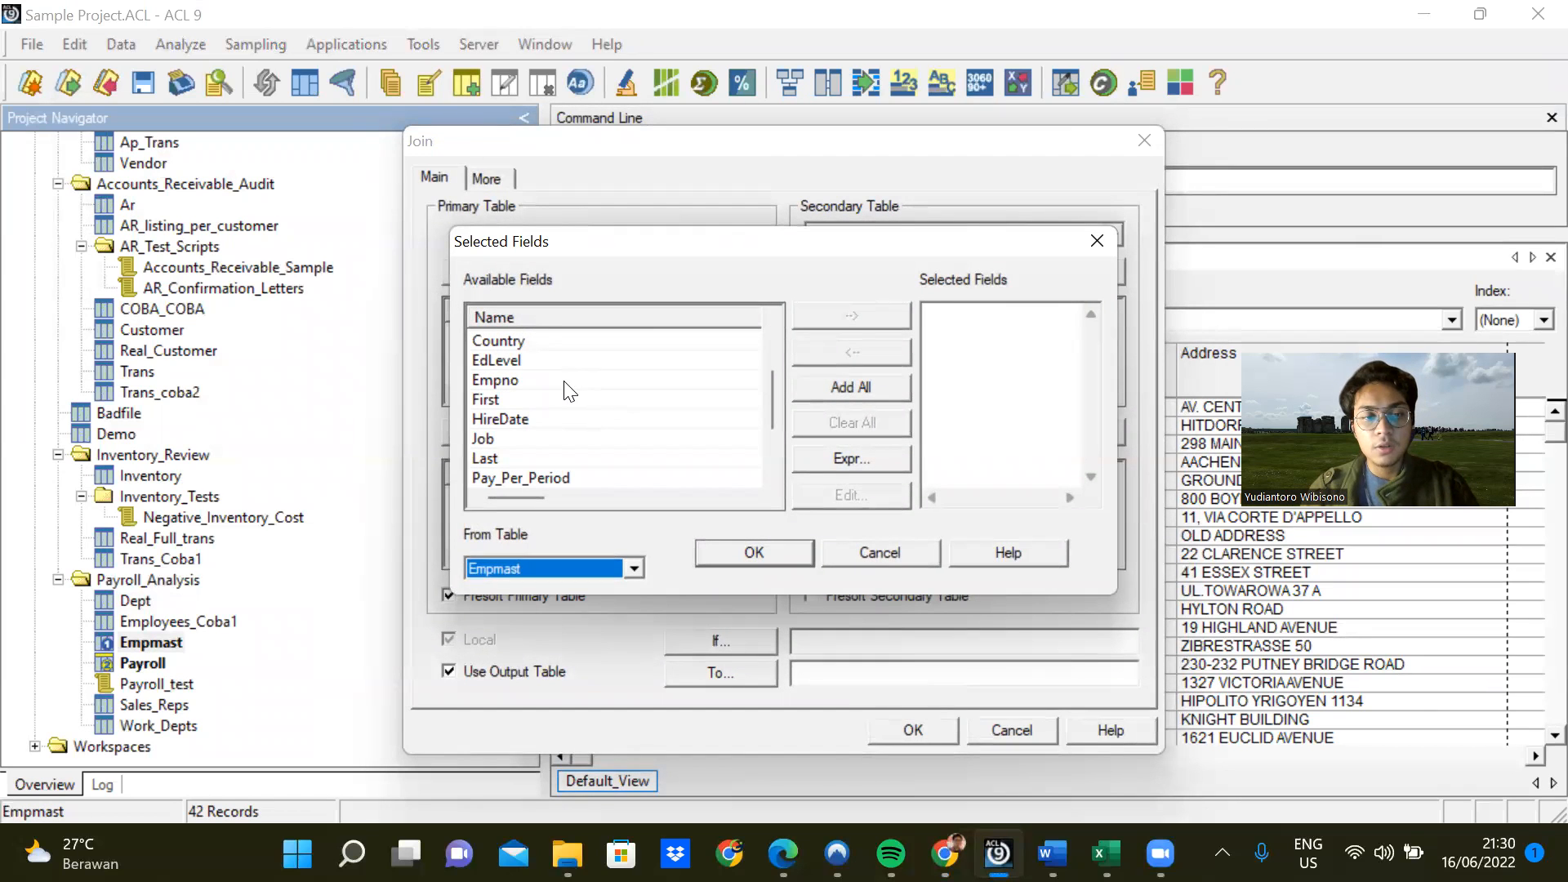
pyautogui.doubleClick(566, 381)
pyautogui.click(723, 559)
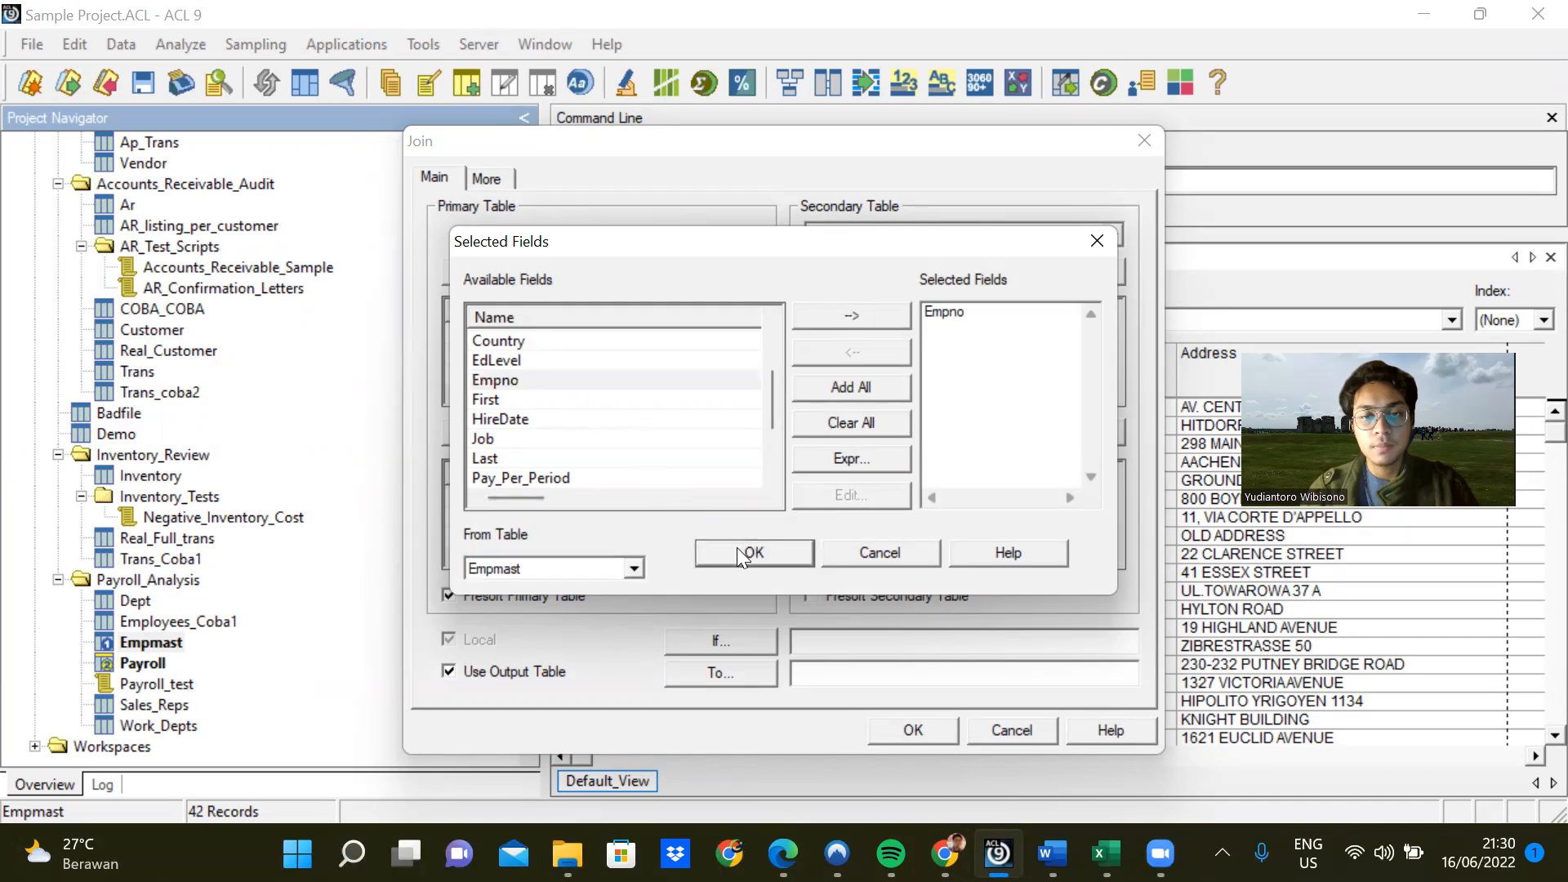
pyautogui.click(957, 271)
pyautogui.click(521, 363)
pyautogui.doubleClick(521, 363)
pyautogui.click(720, 554)
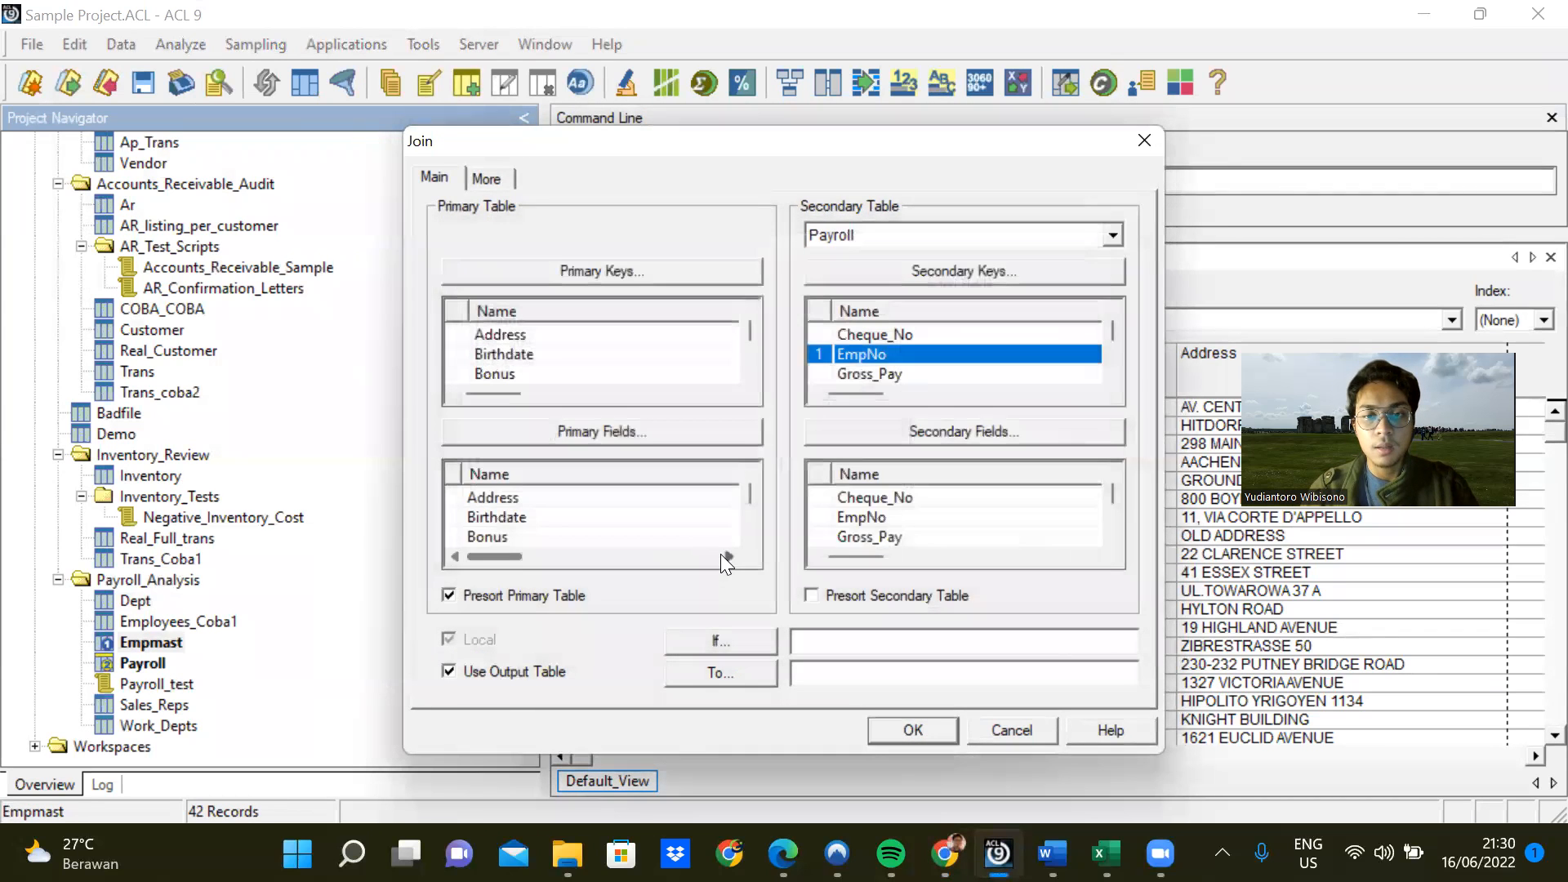
# Open the primary field selection of the join and recheck the second Payroll task in Chrome.
pyautogui.click(592, 437)
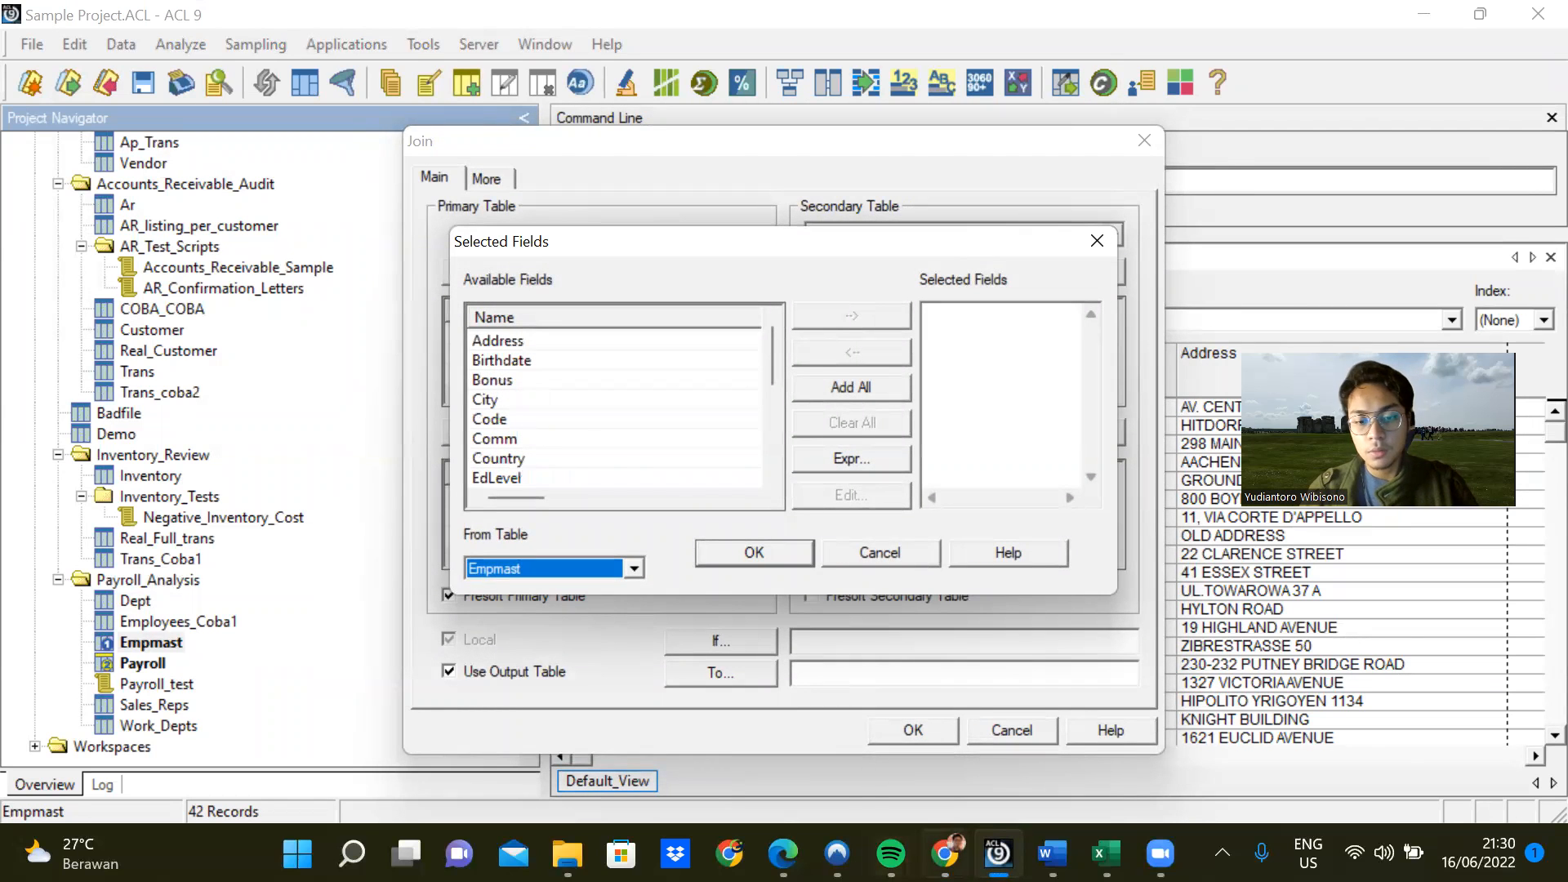
pyautogui.click(944, 854)
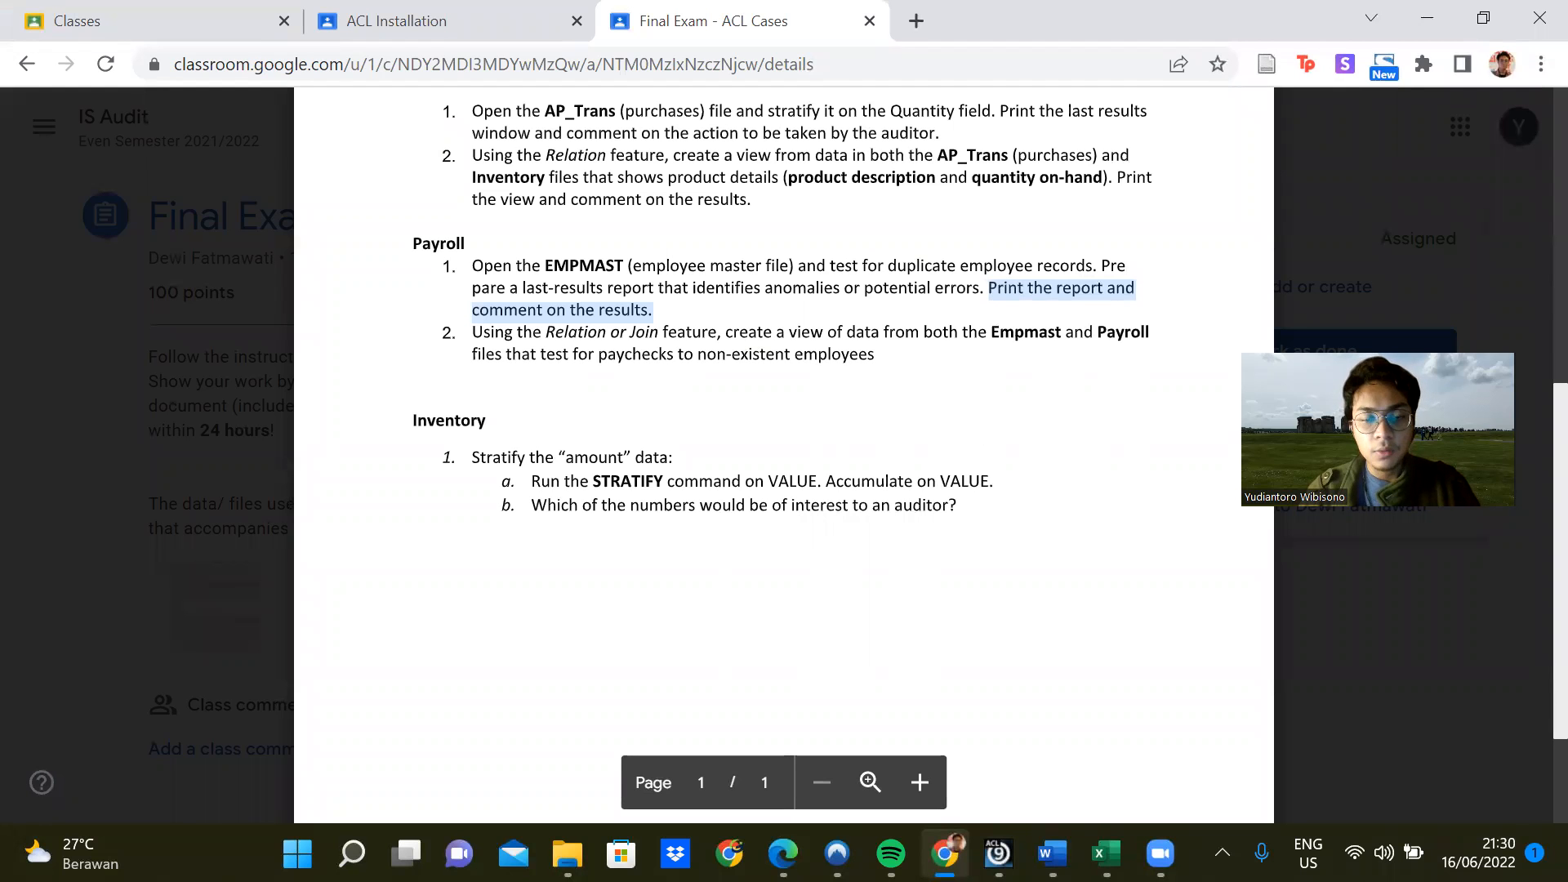
pyautogui.click(944, 854)
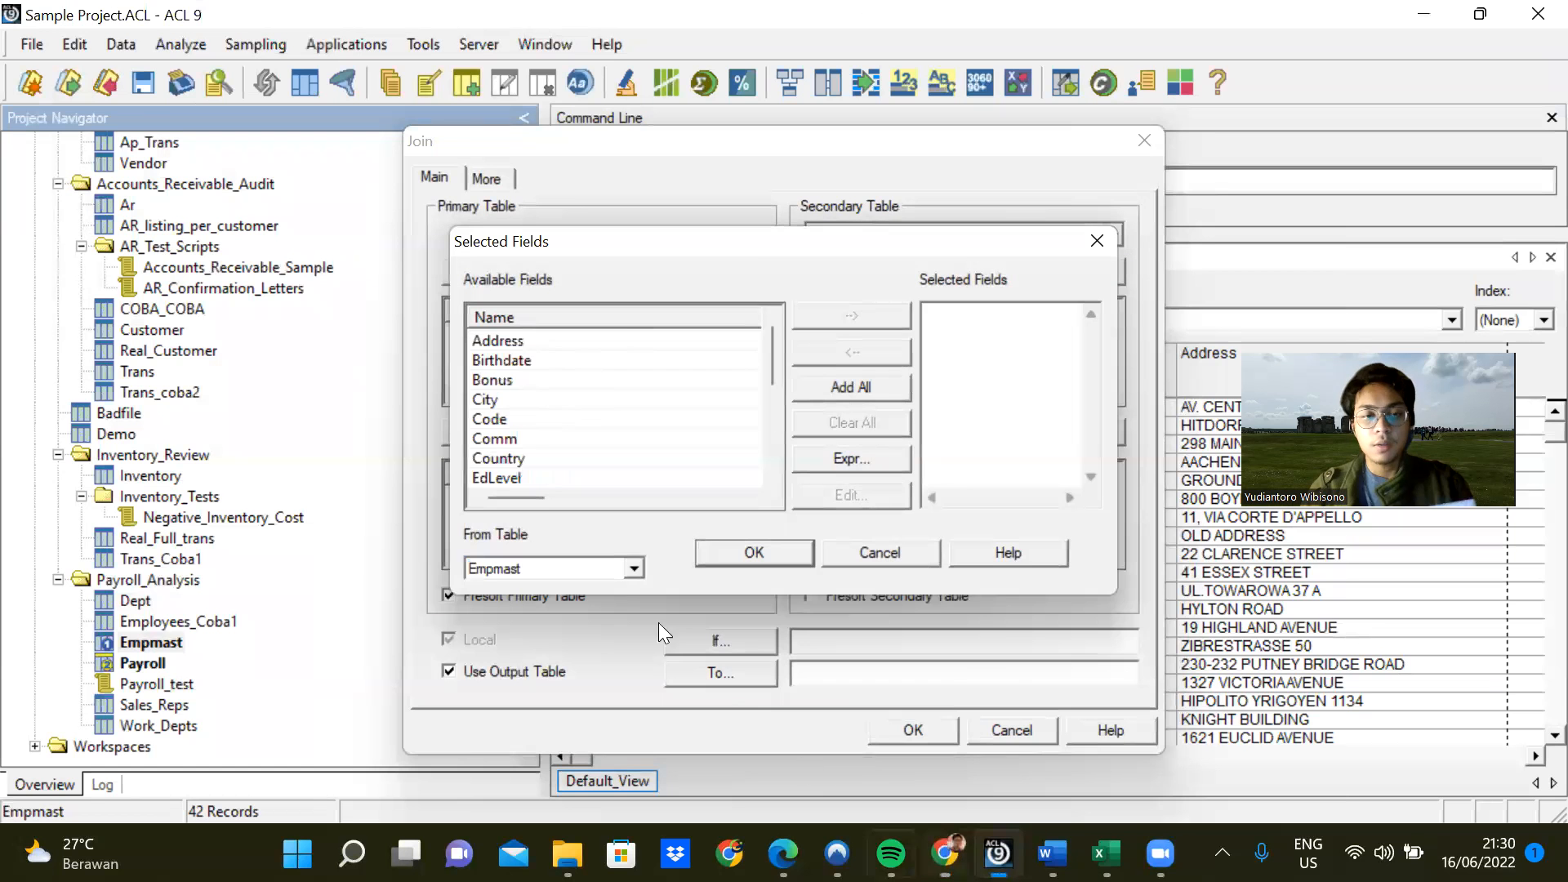
pyautogui.scroll(-4, 547, 414)
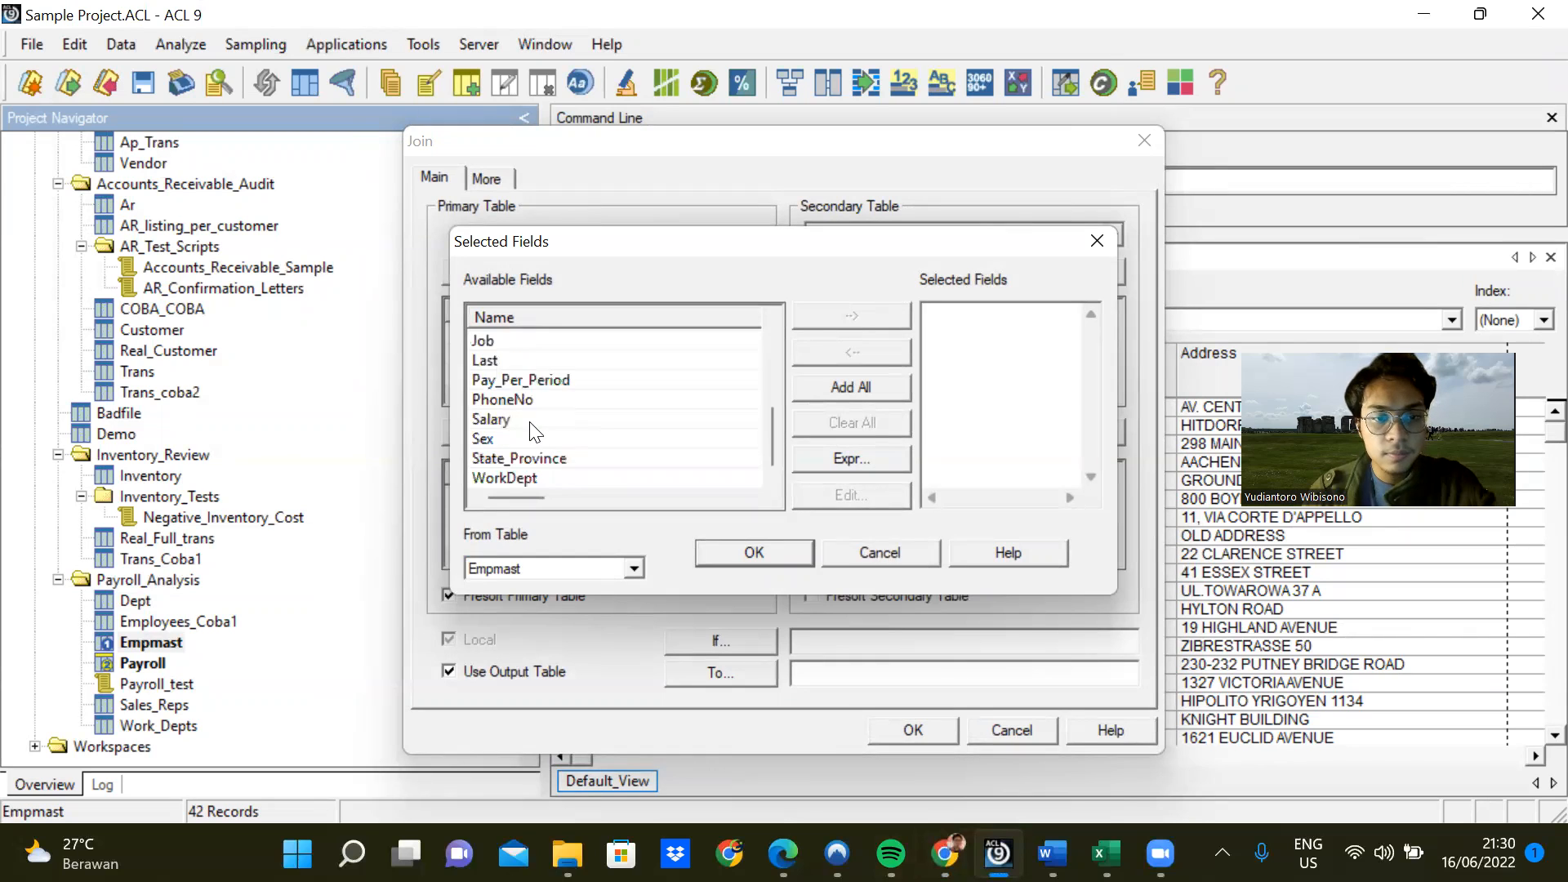
pyautogui.doubleClick(529, 418)
pyautogui.doubleClick(544, 381)
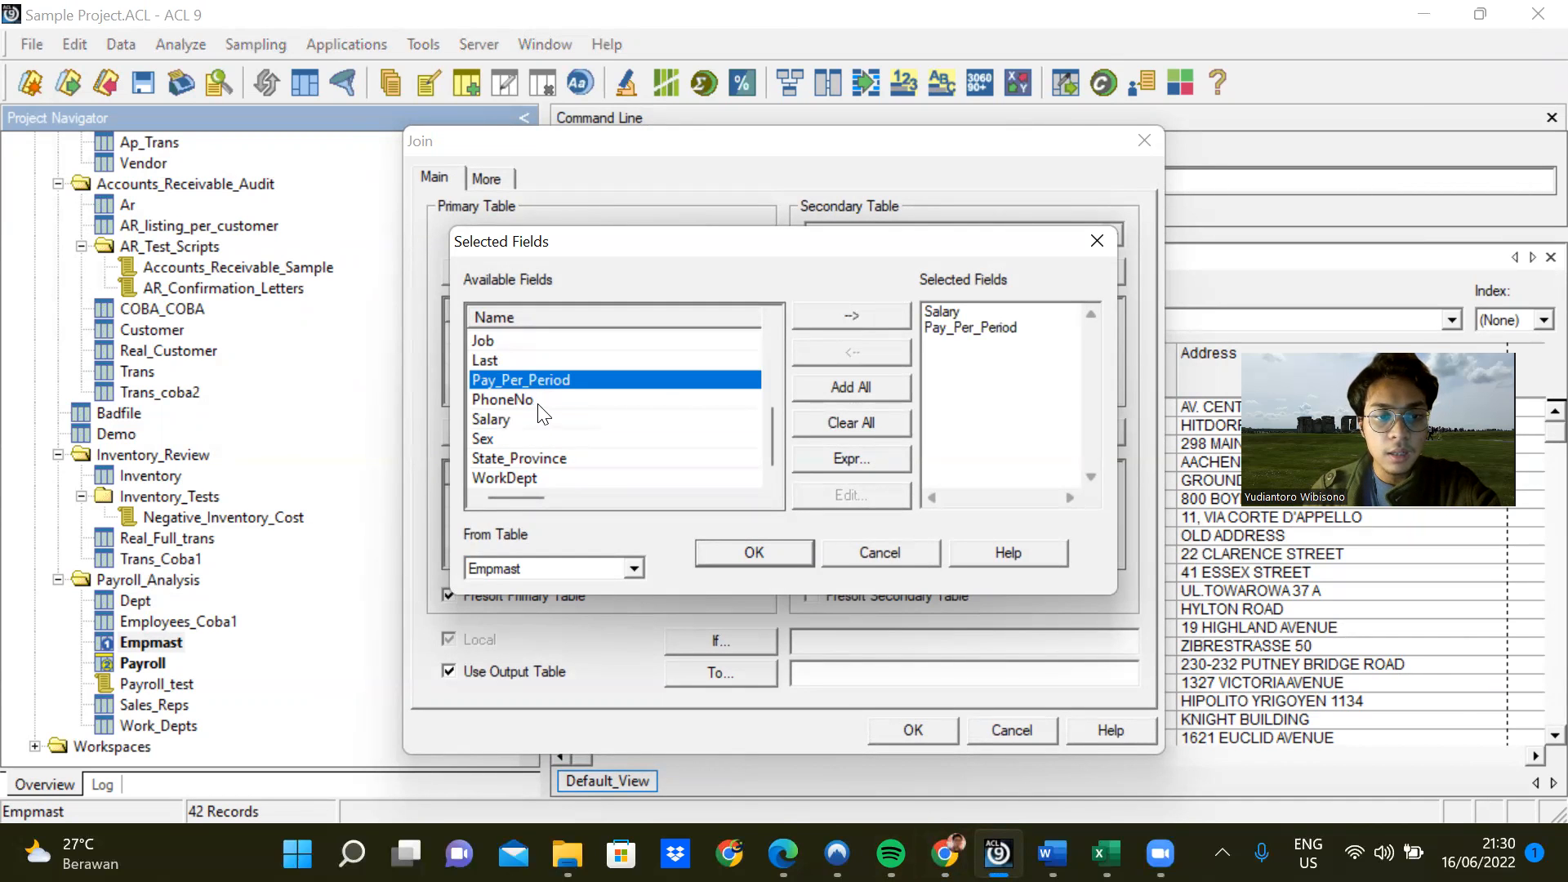
pyautogui.scroll(2, 530, 449)
pyautogui.scroll(-1, 523, 441)
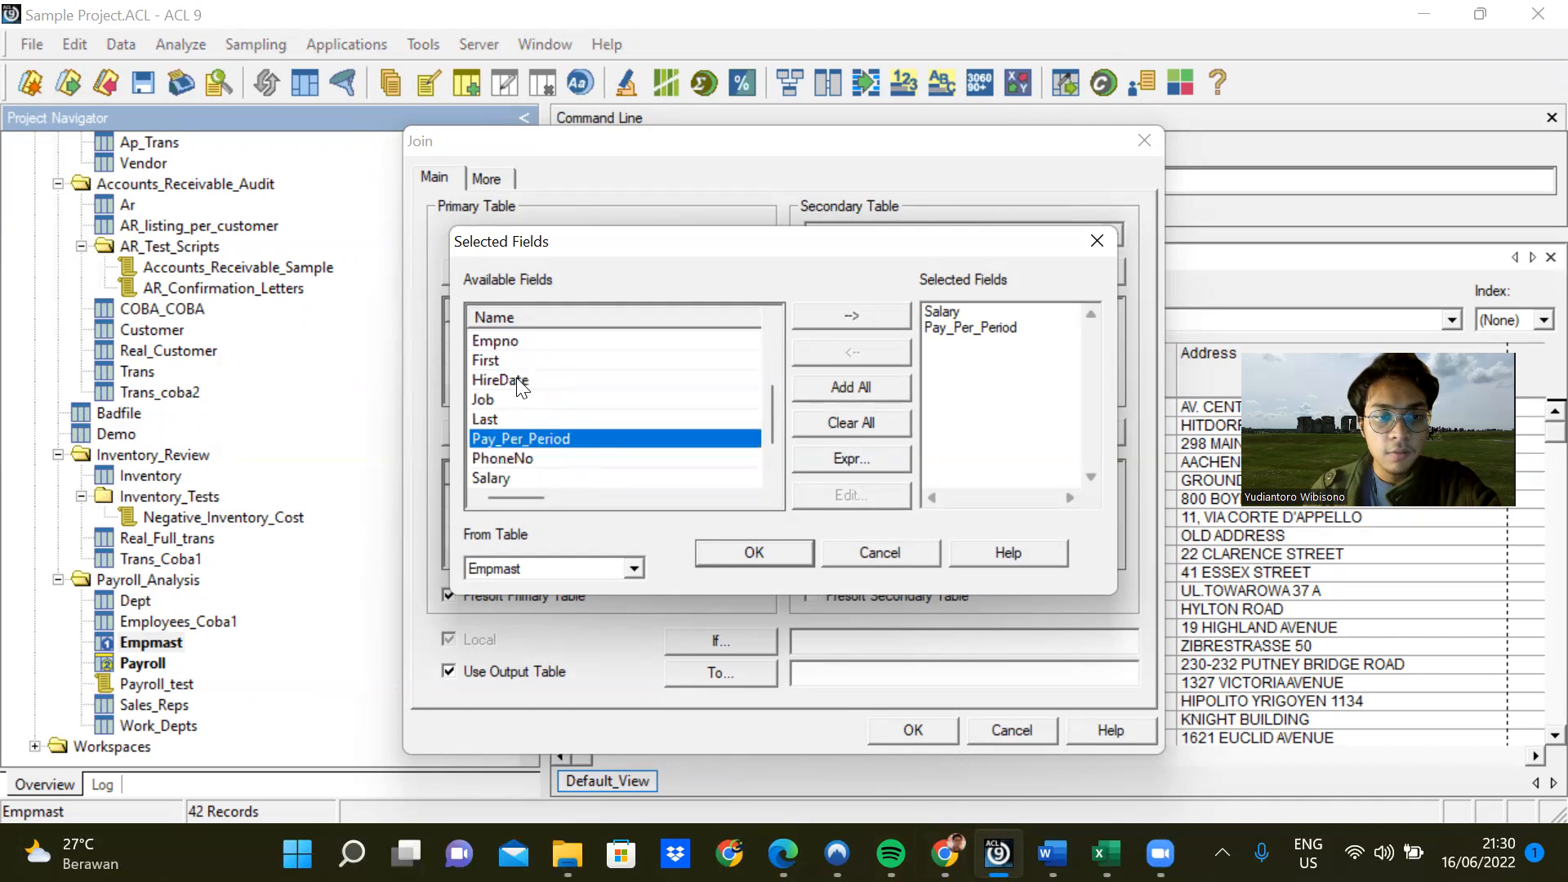
pyautogui.click(877, 423)
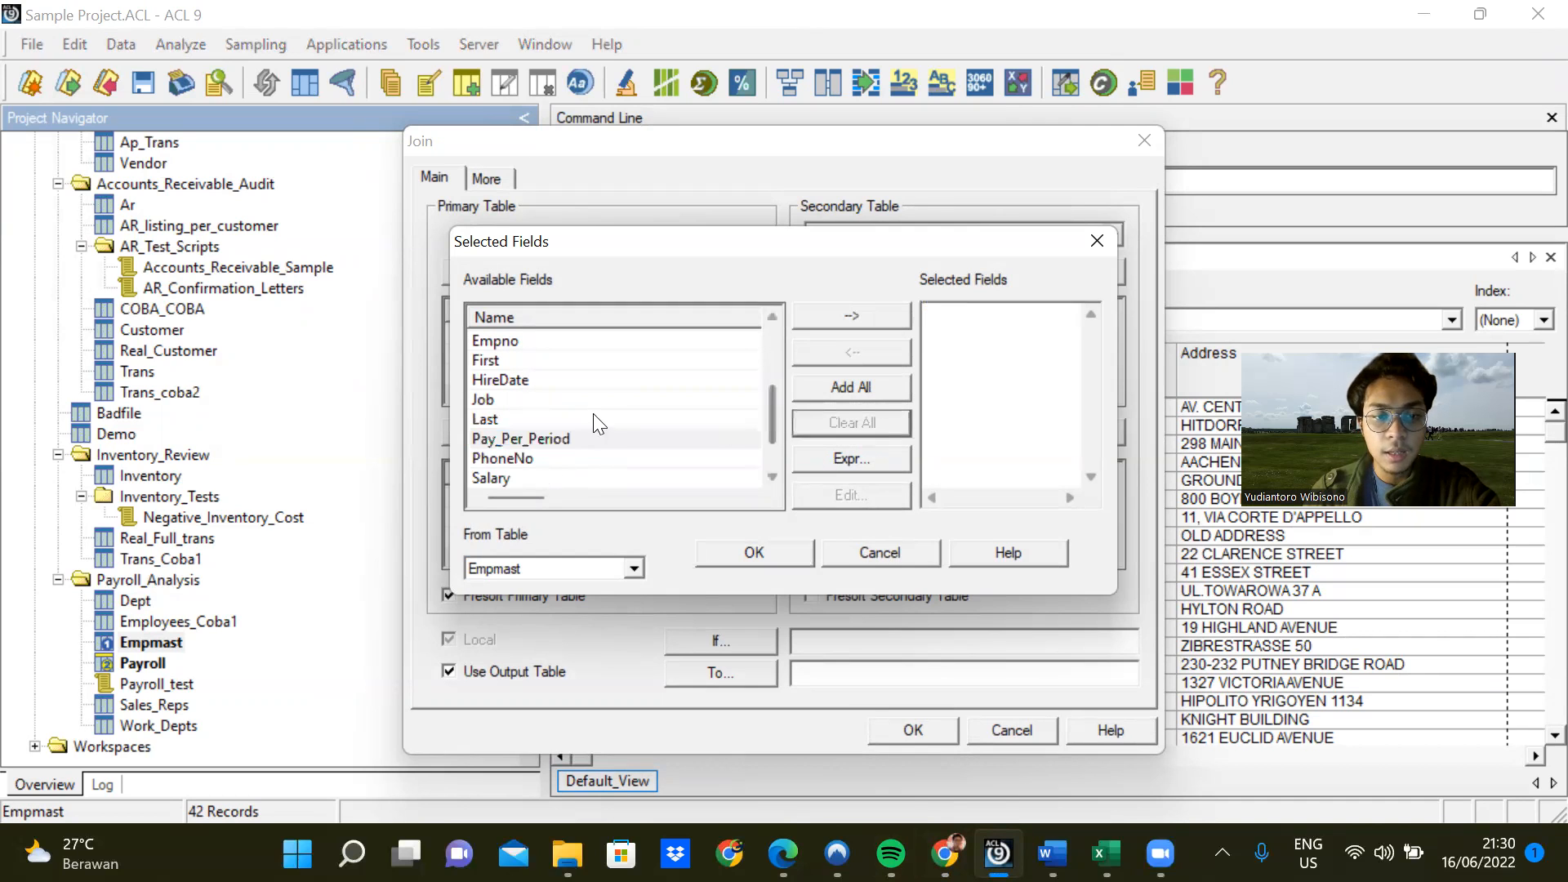
# Add First, Last, Job and City from Empmast to the join's selected primary fields.
pyautogui.doubleClick(503, 359)
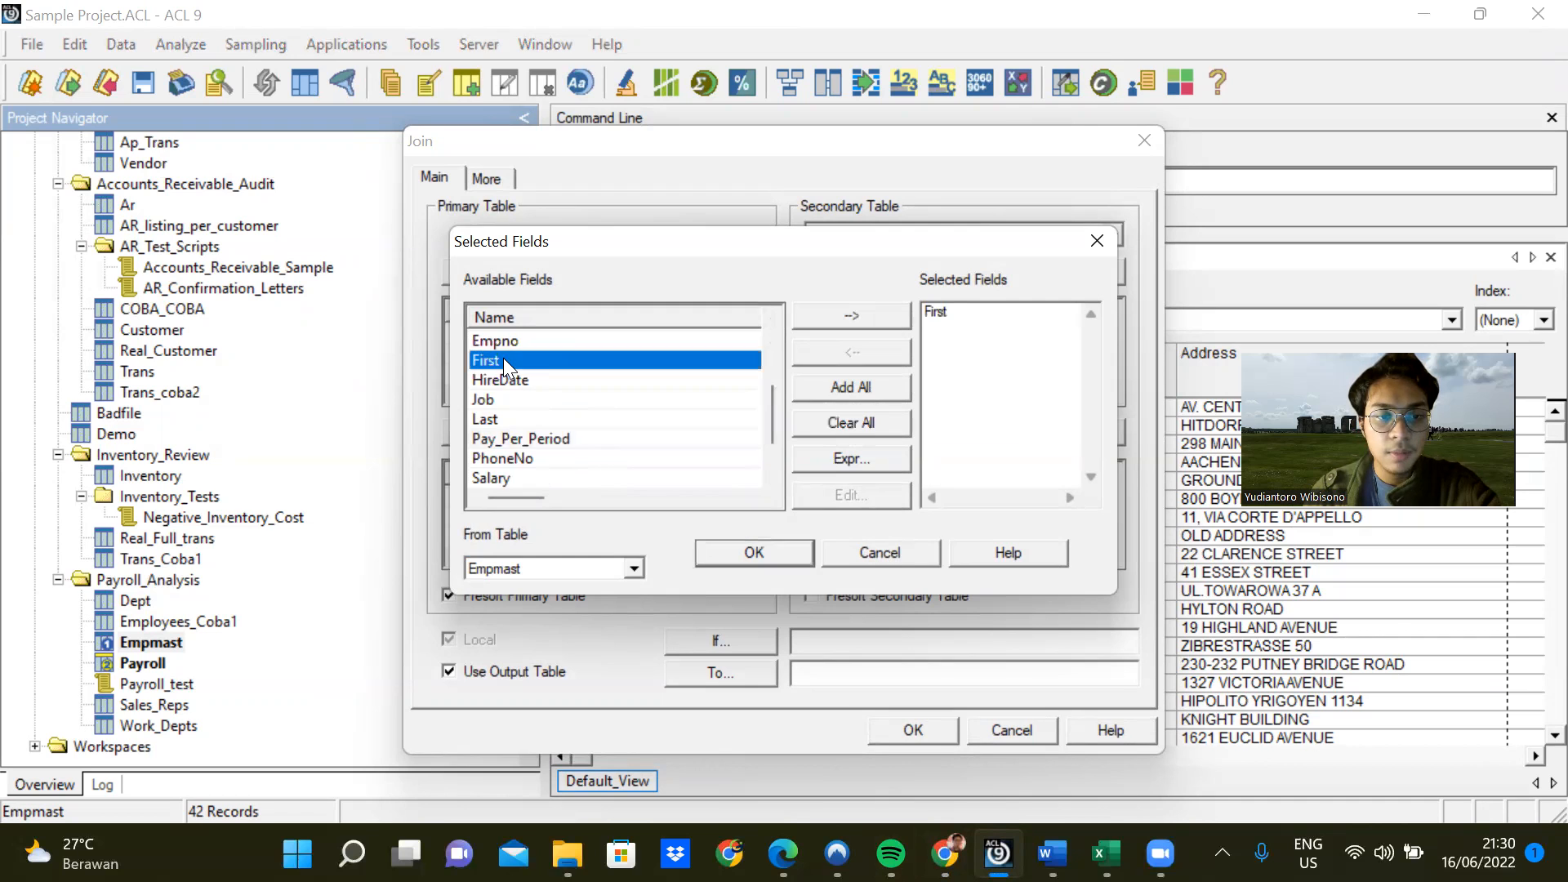
pyautogui.scroll(-1, 506, 375)
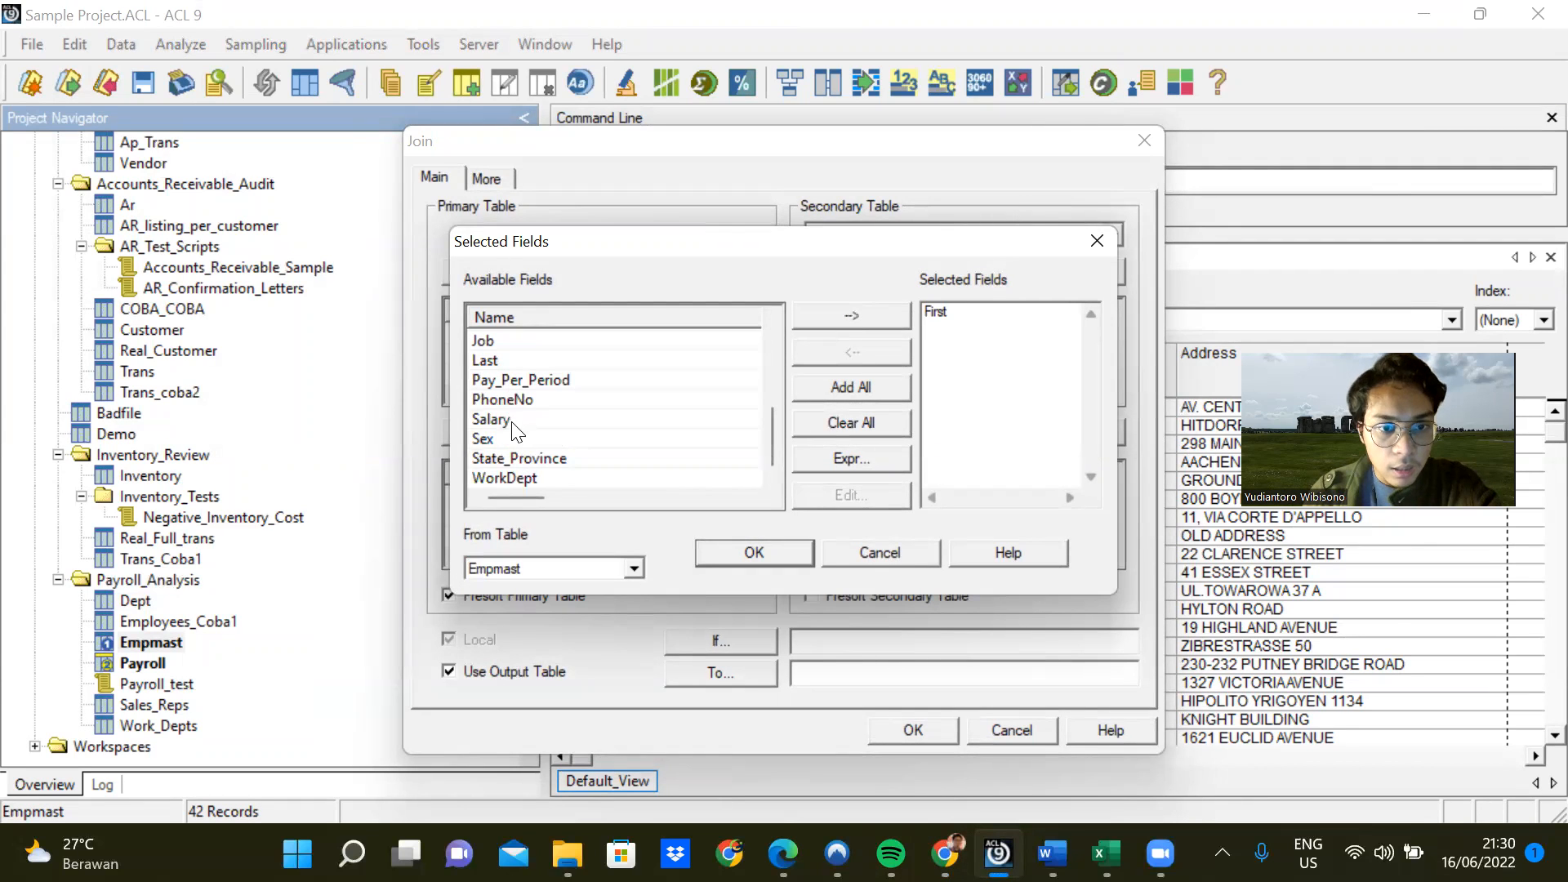
pyautogui.doubleClick(508, 361)
pyautogui.scroll(1, 518, 393)
pyautogui.doubleClick(517, 399)
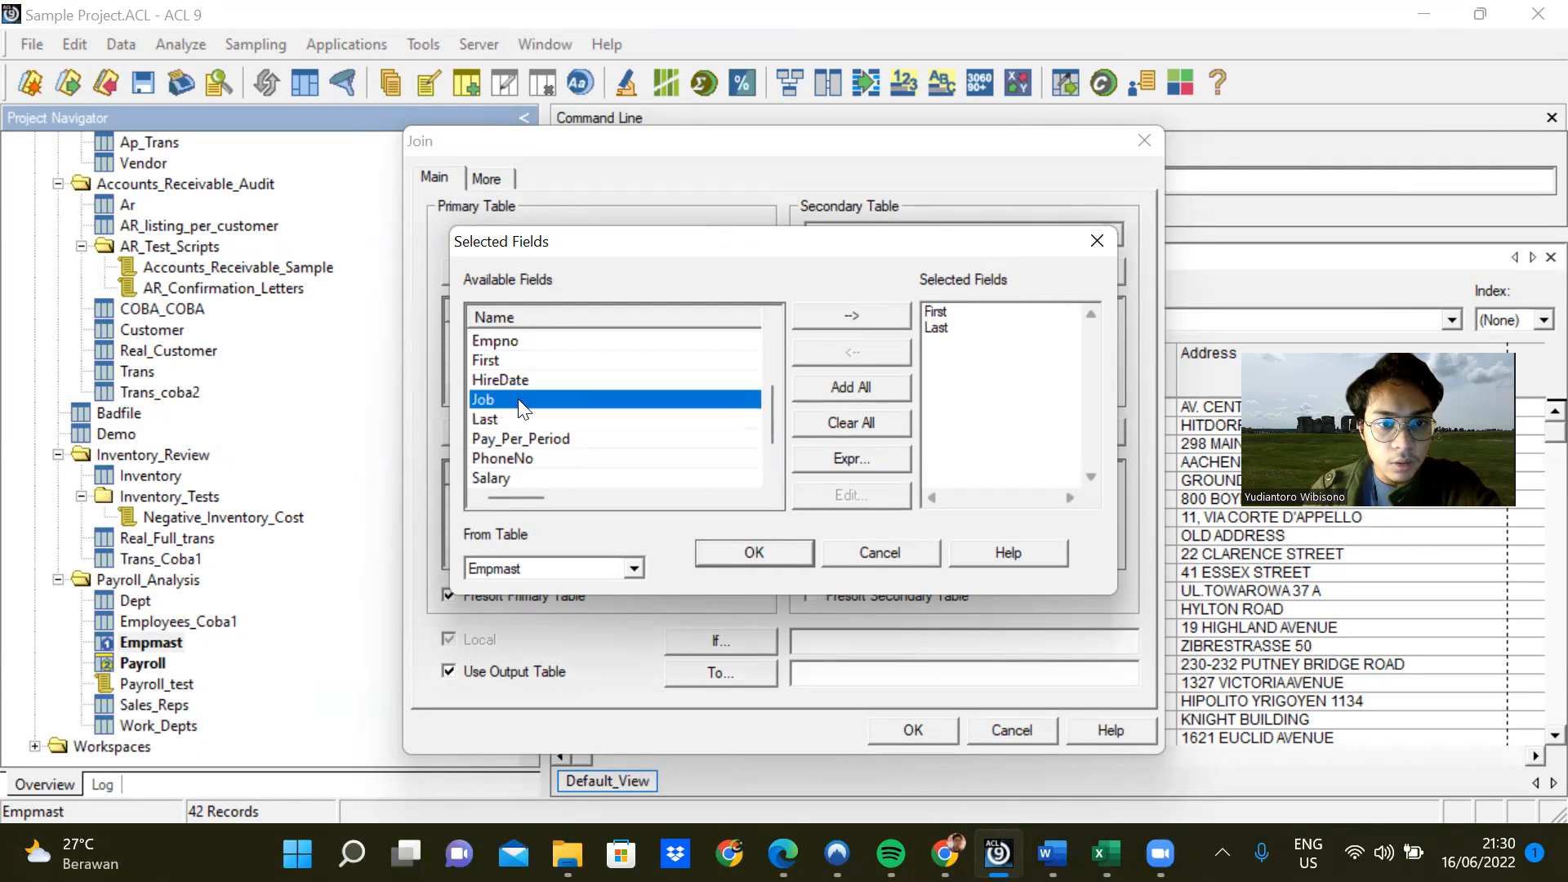
pyautogui.scroll(2, 521, 408)
pyautogui.scroll(-1, 523, 412)
pyautogui.scroll(2, 510, 413)
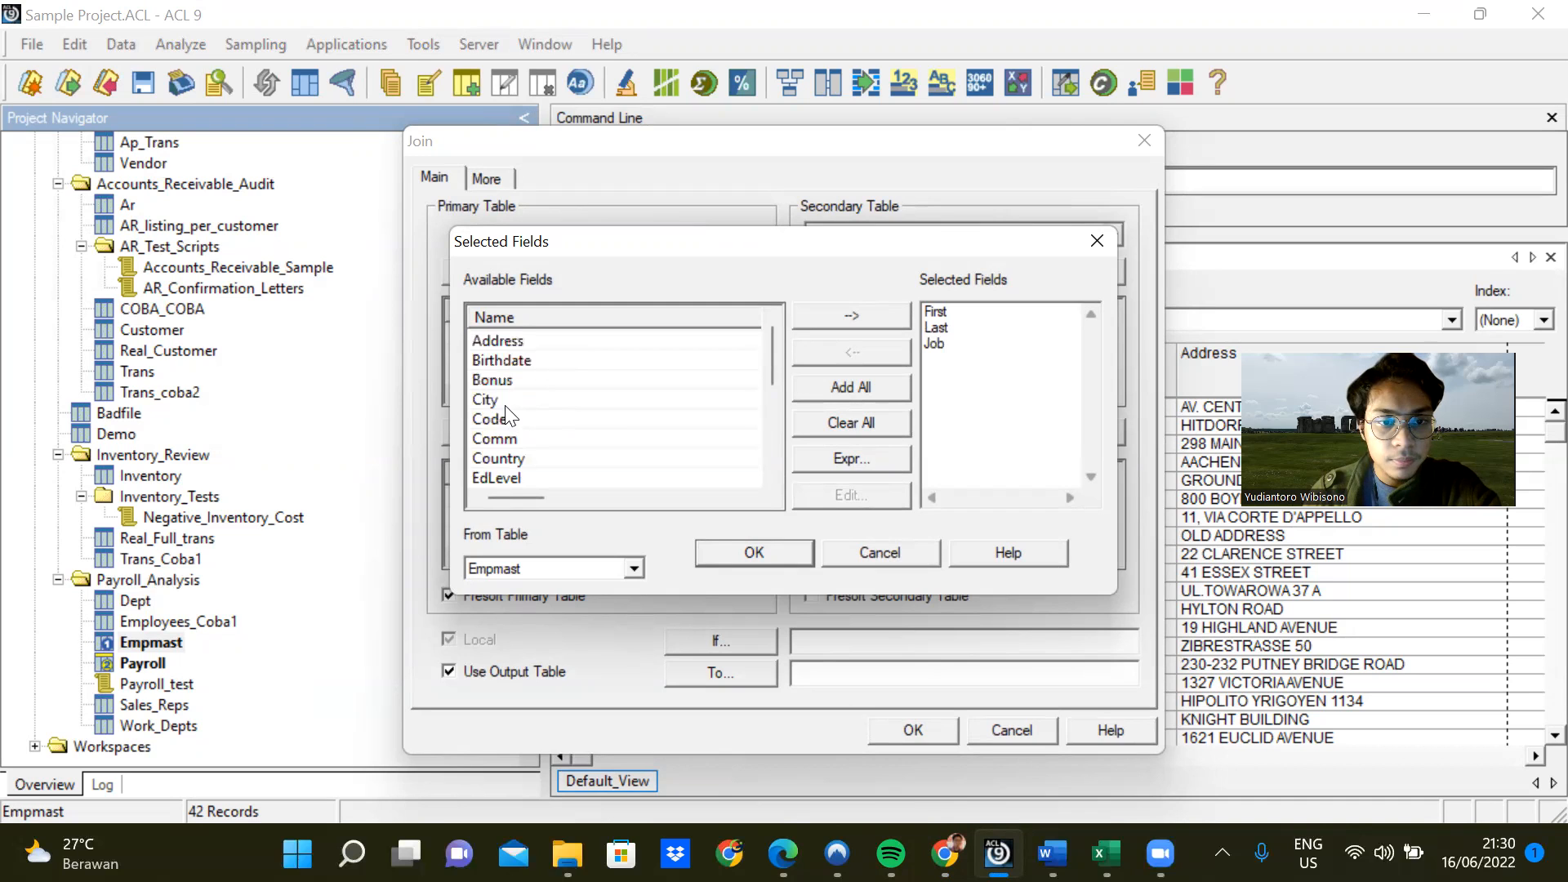
pyautogui.doubleClick(511, 401)
pyautogui.scroll(-1, 514, 402)
pyautogui.scroll(1, 513, 400)
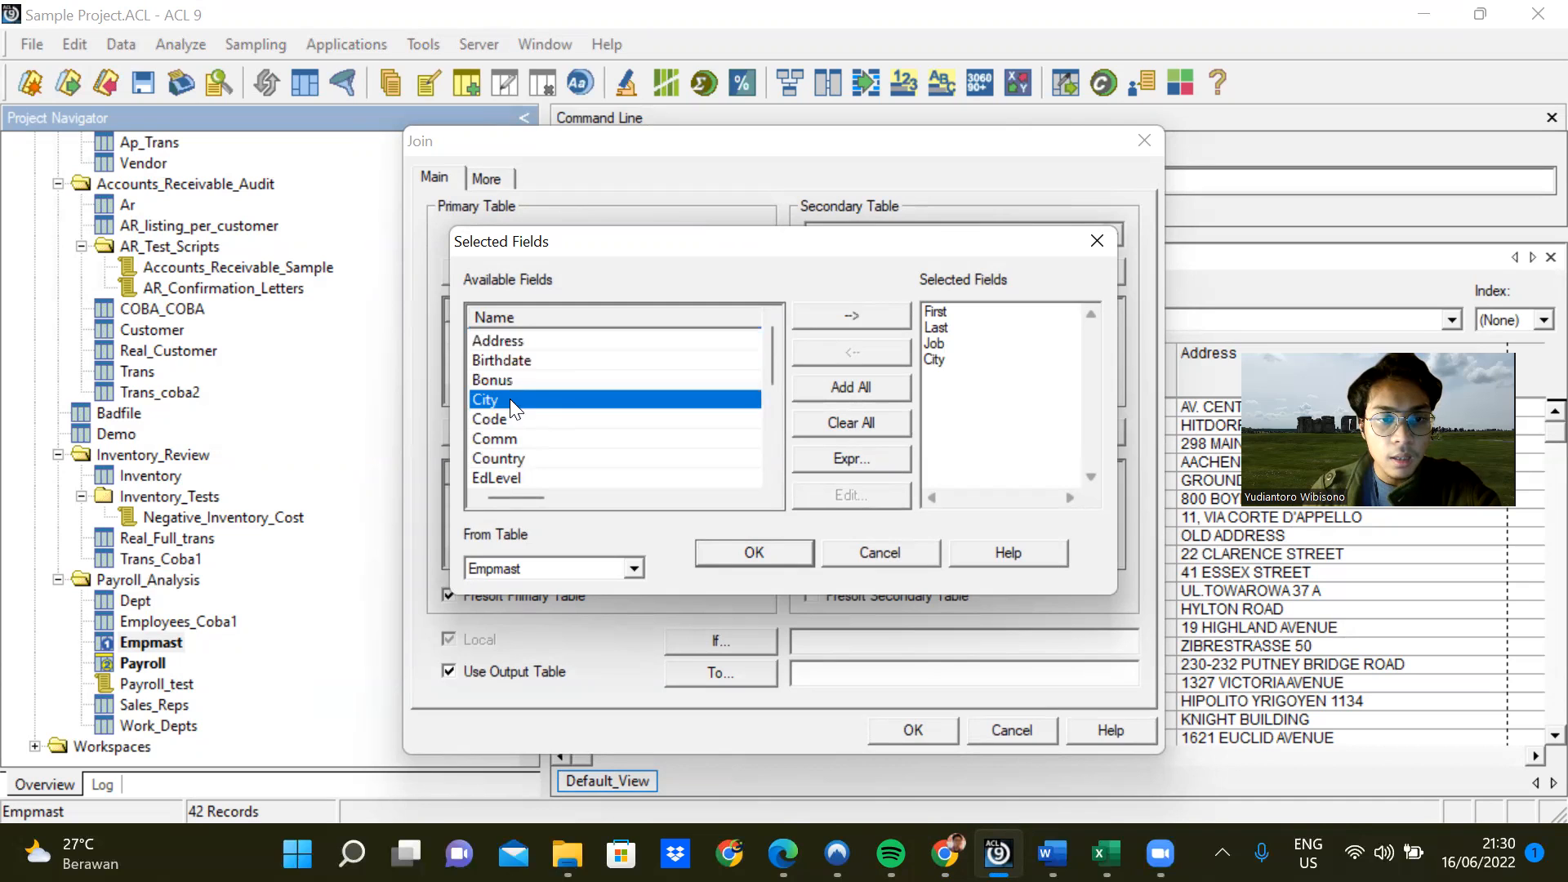
# Add Bonus, Pay_Per_Period, Salary and WorkDept to the primary fields and accept the selection.
pyautogui.doubleClick(521, 382)
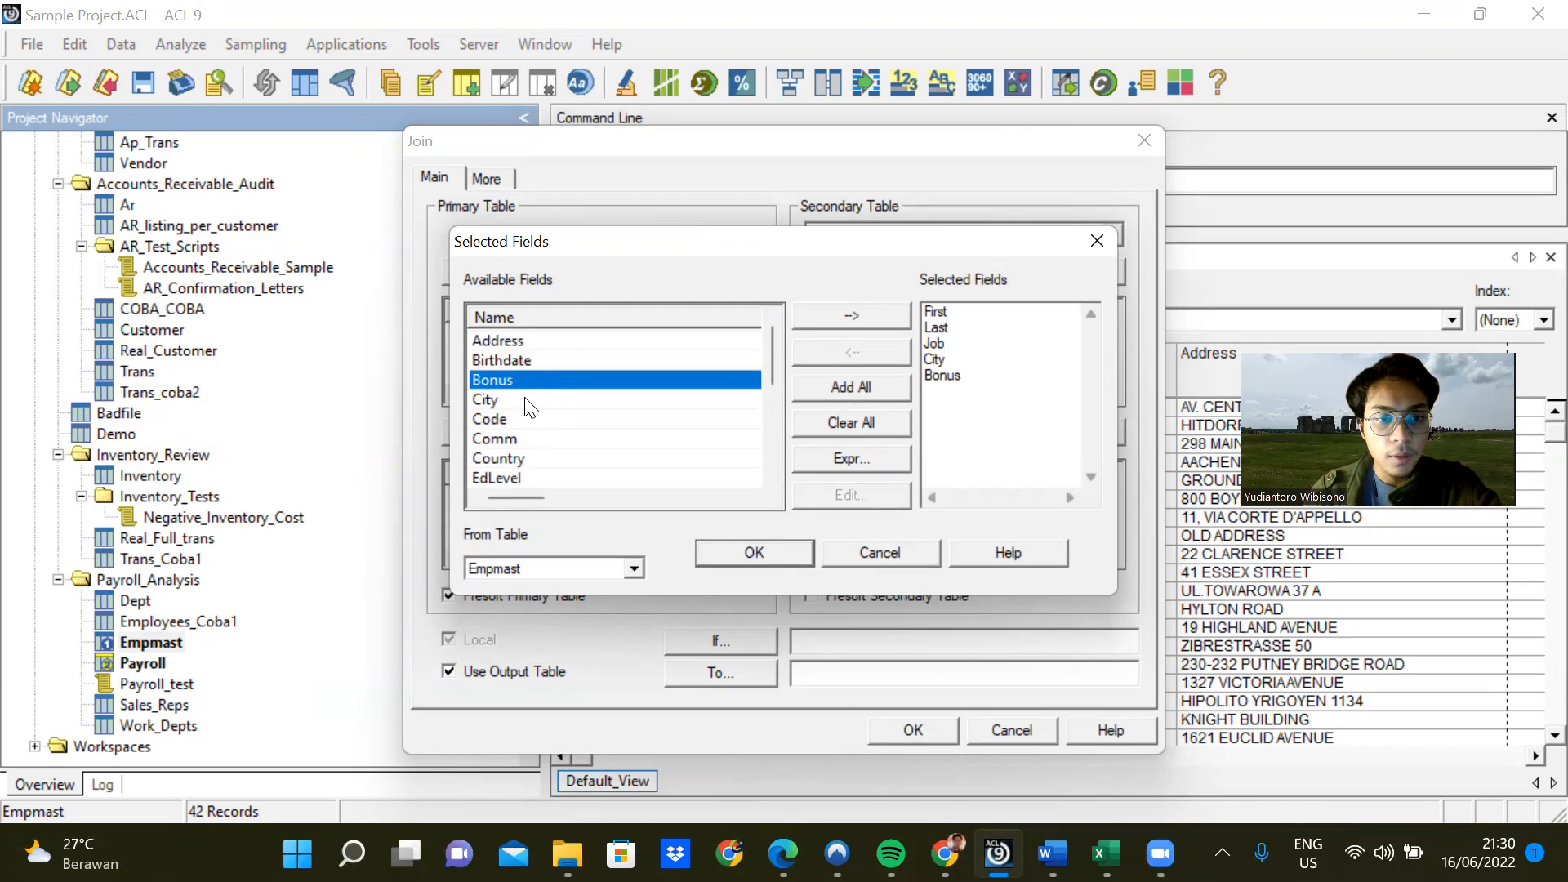
pyautogui.scroll(-4, 516, 400)
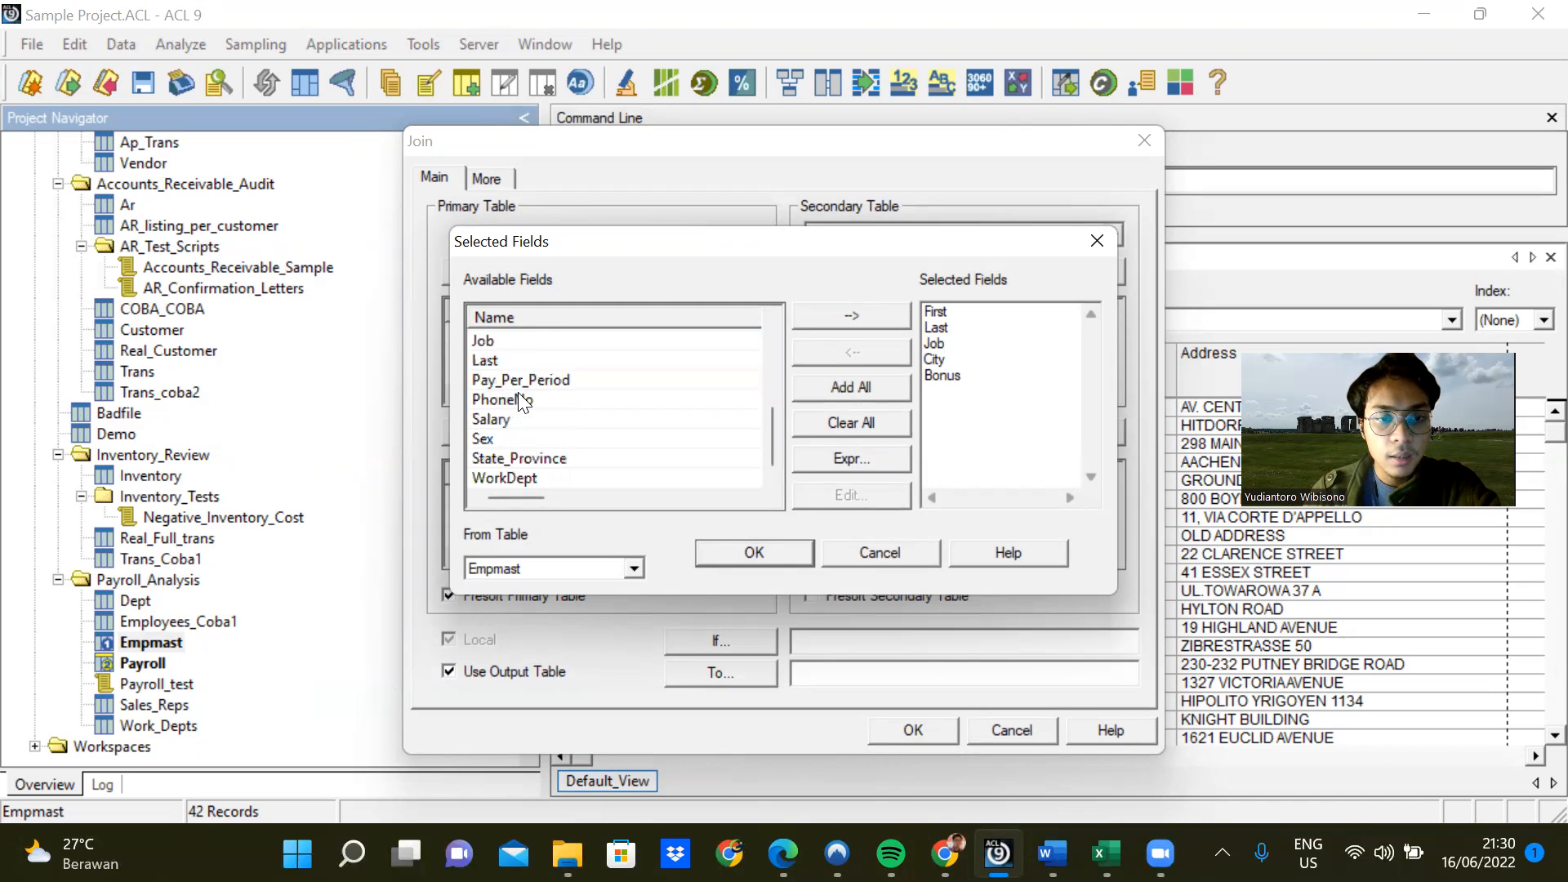
pyautogui.doubleClick(534, 381)
pyautogui.doubleClick(532, 418)
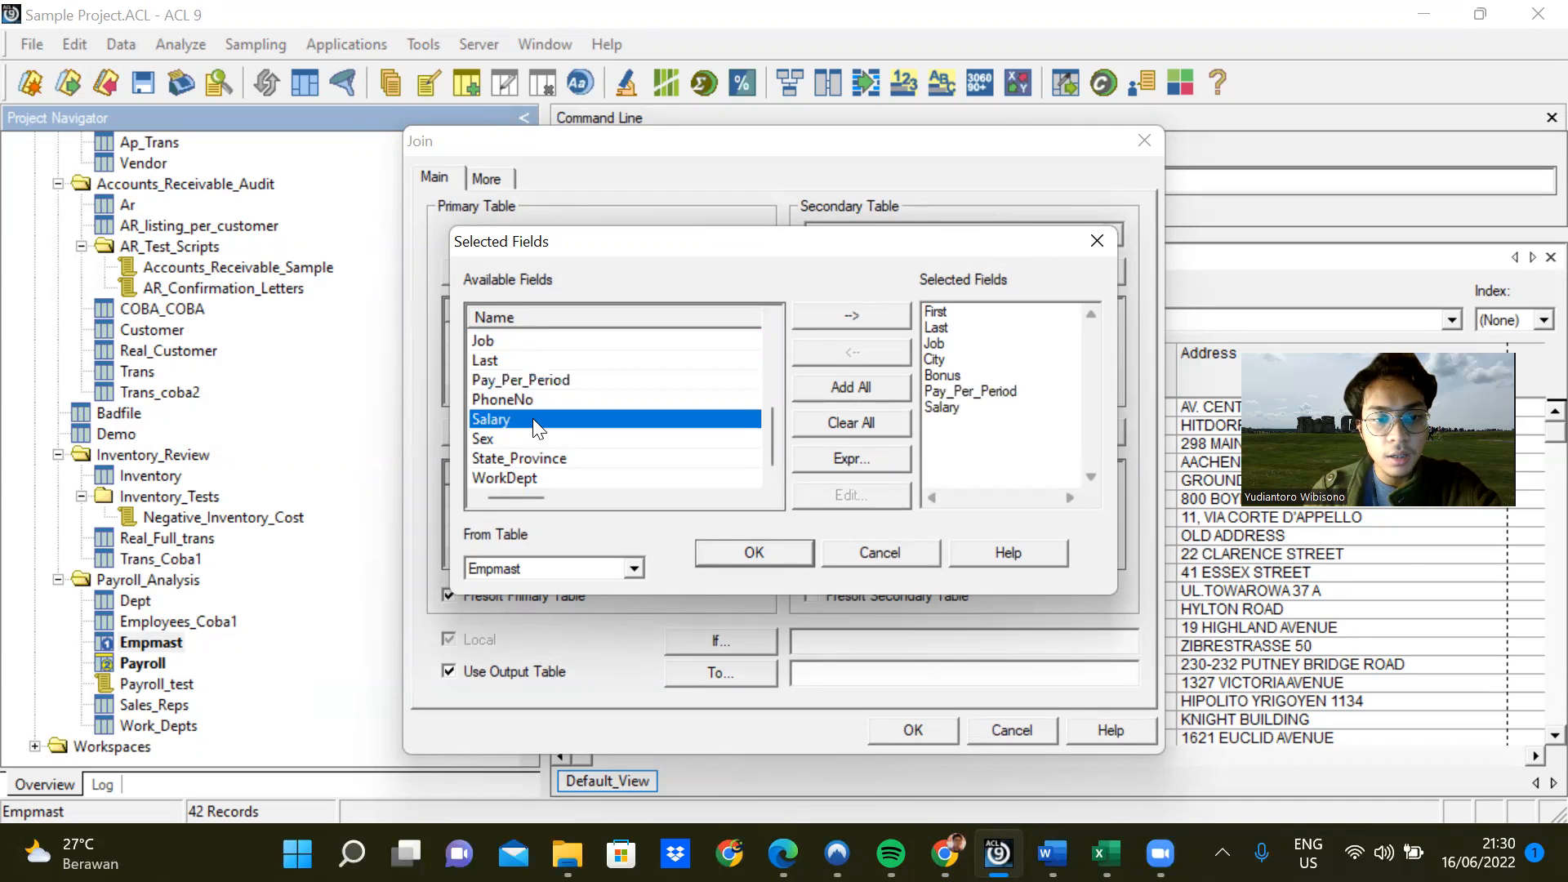
pyautogui.doubleClick(535, 477)
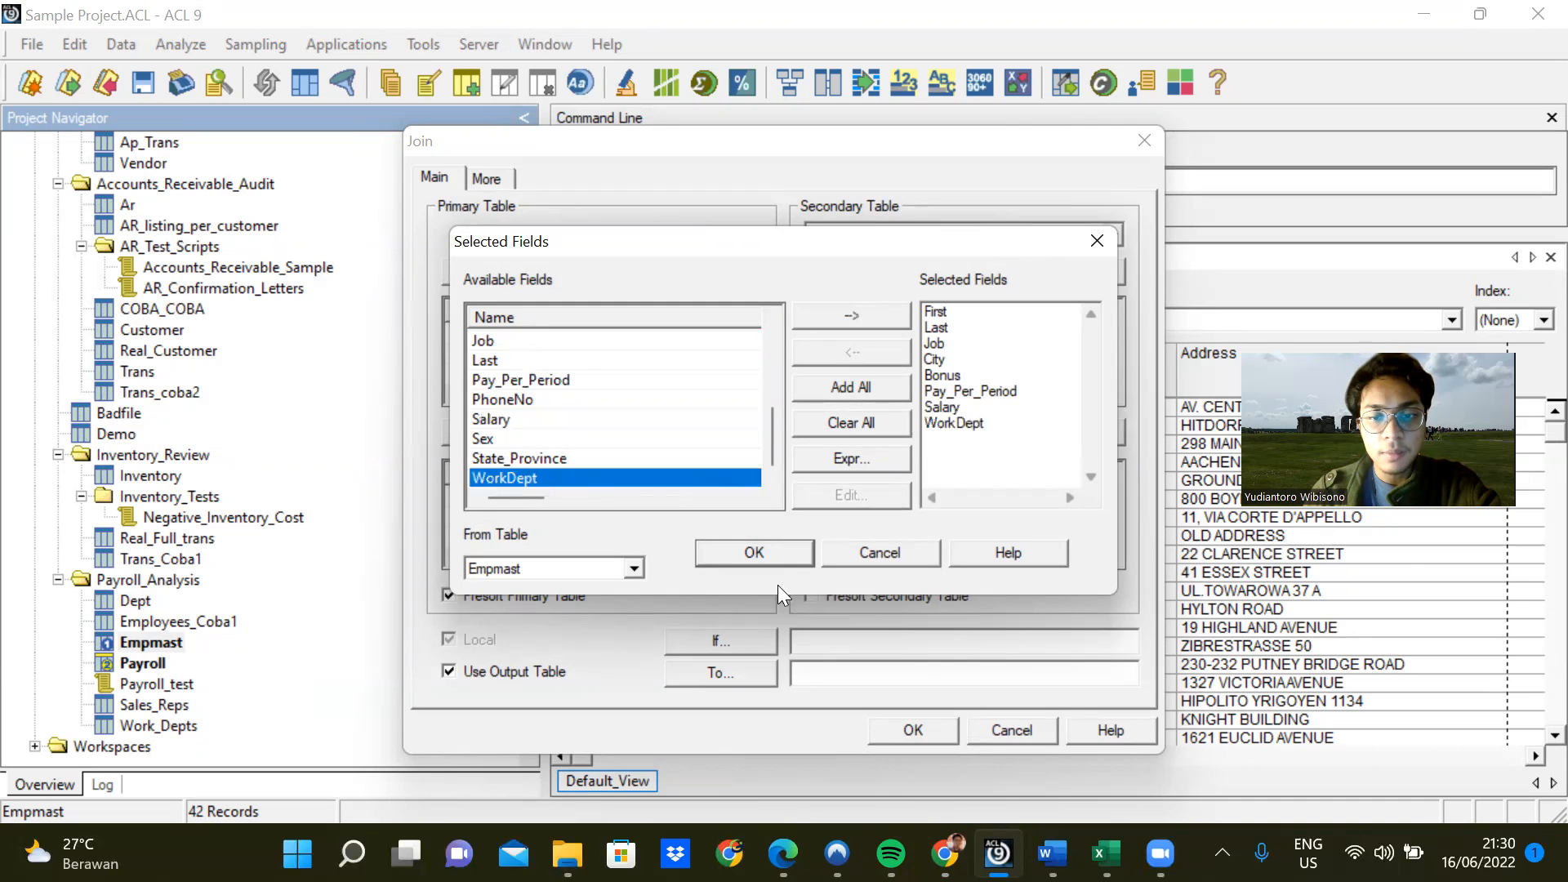
pyautogui.click(771, 561)
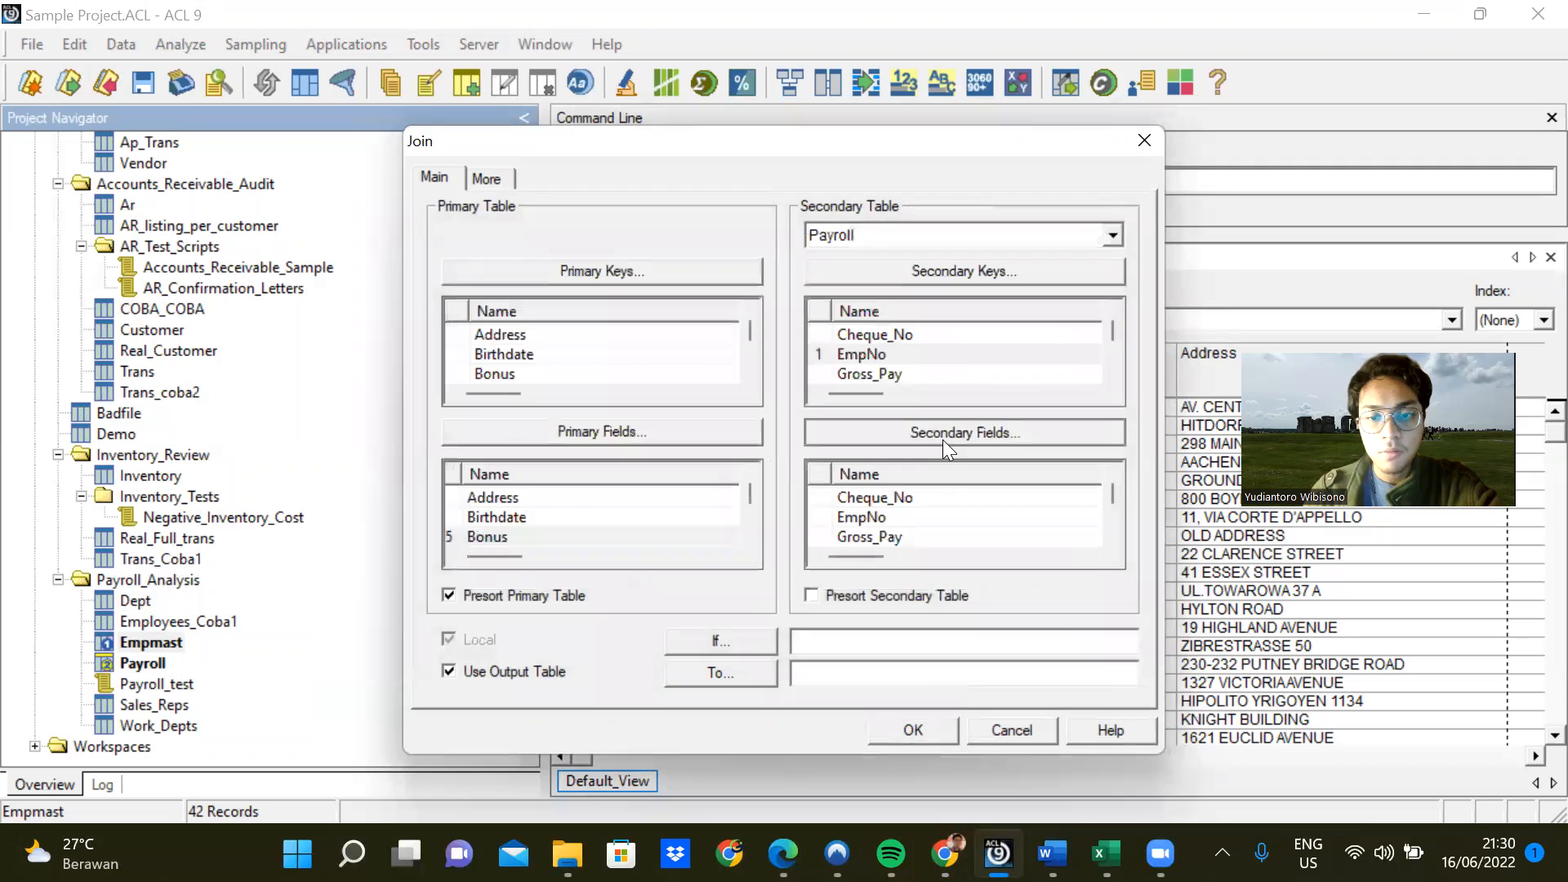
# Select Gross_Pay, Net_Pay and Pay_Date from Payroll as the join's secondary fields.
pyautogui.click(943, 439)
pyautogui.doubleClick(557, 380)
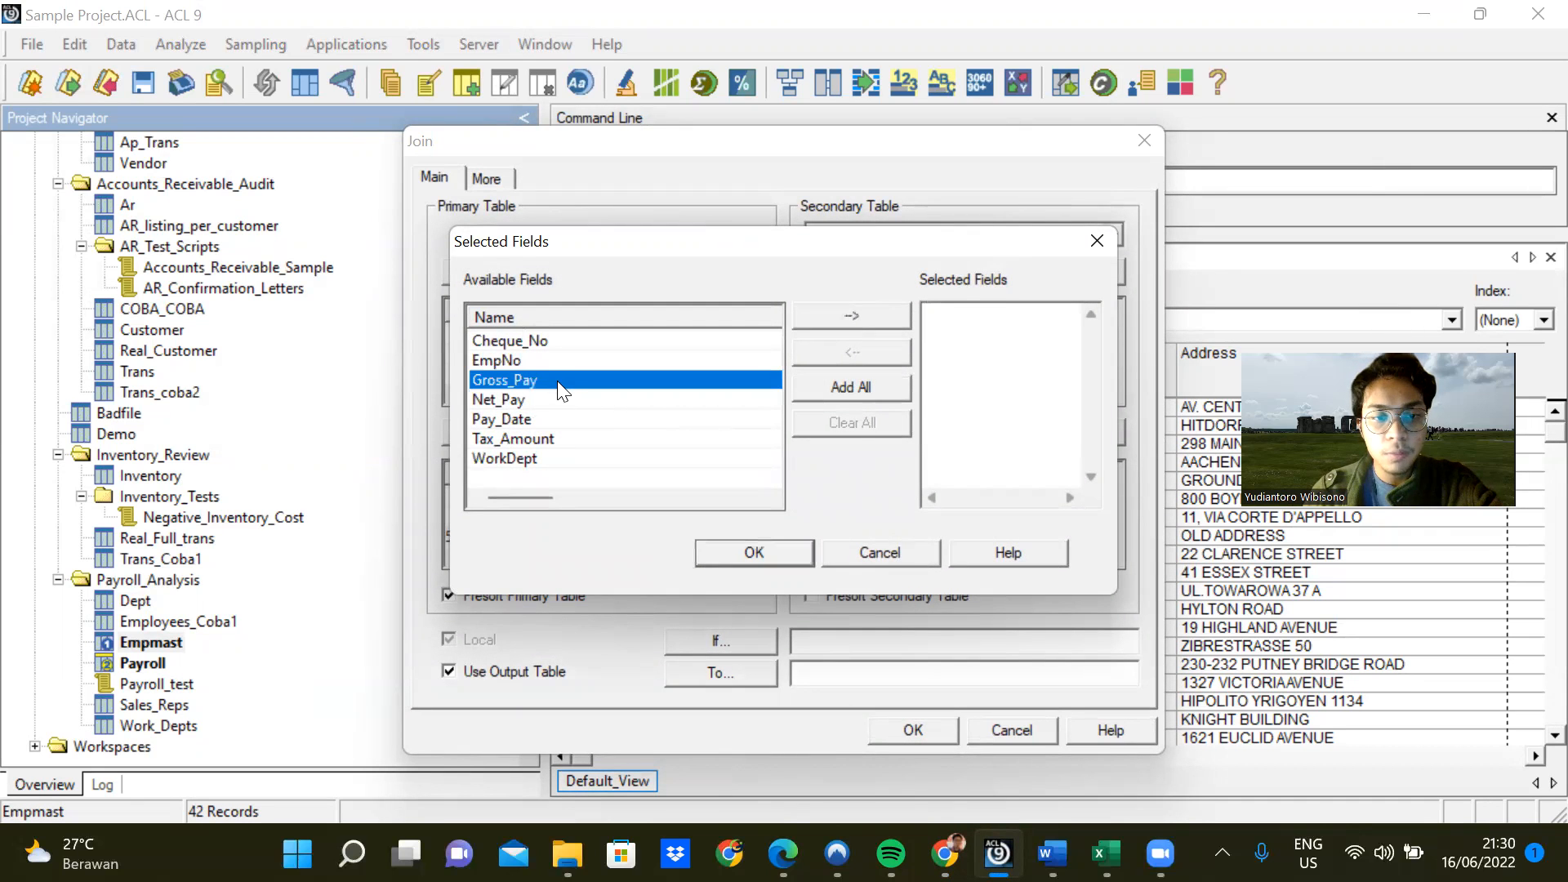
pyautogui.doubleClick(563, 400)
pyautogui.doubleClick(563, 420)
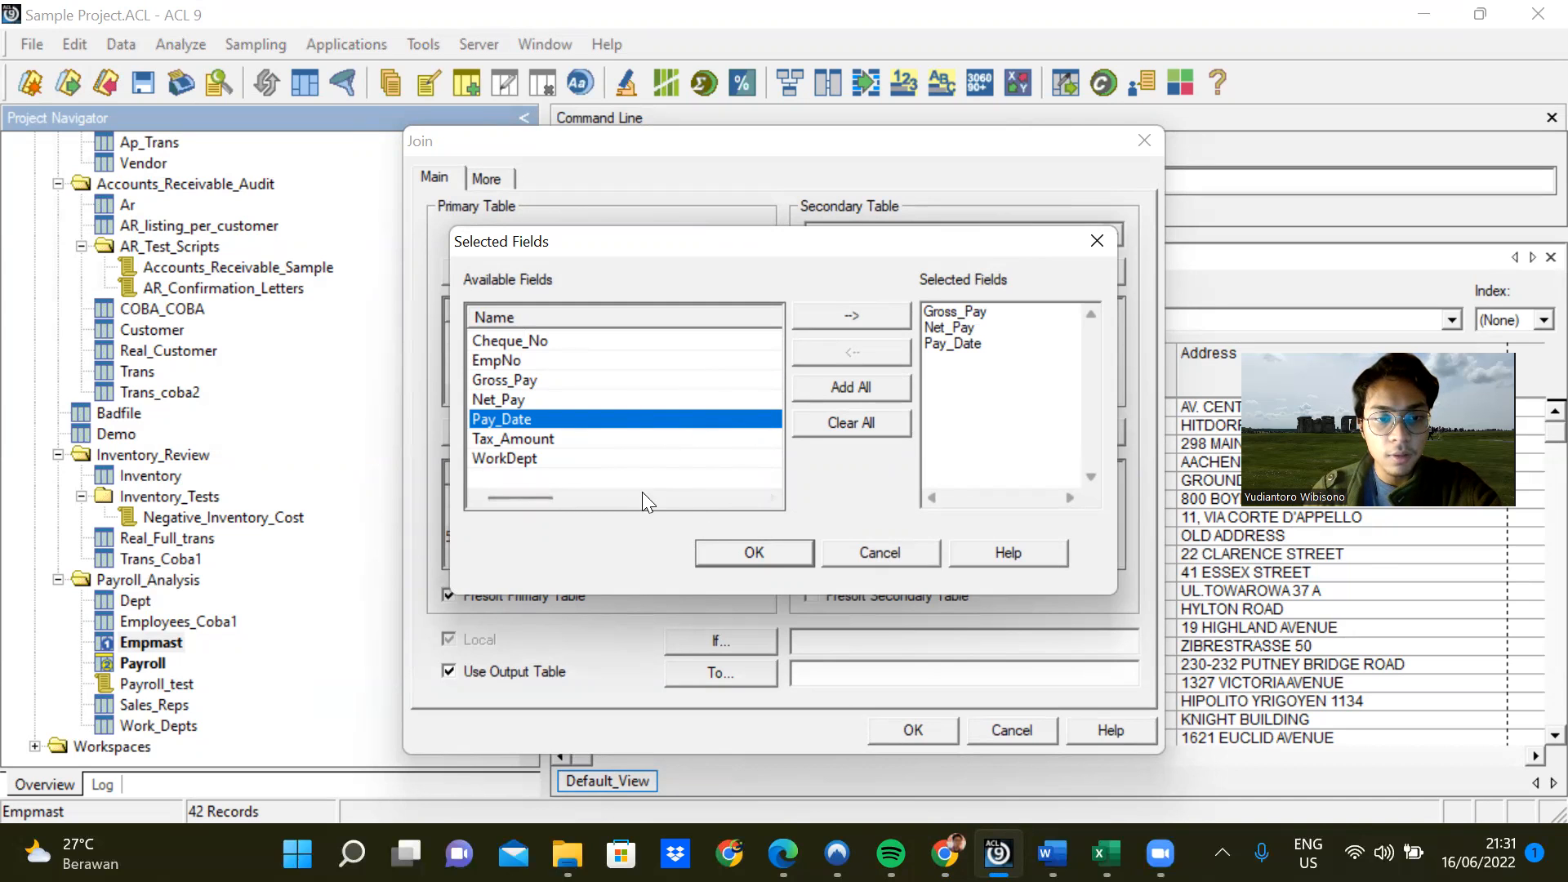
pyautogui.click(762, 550)
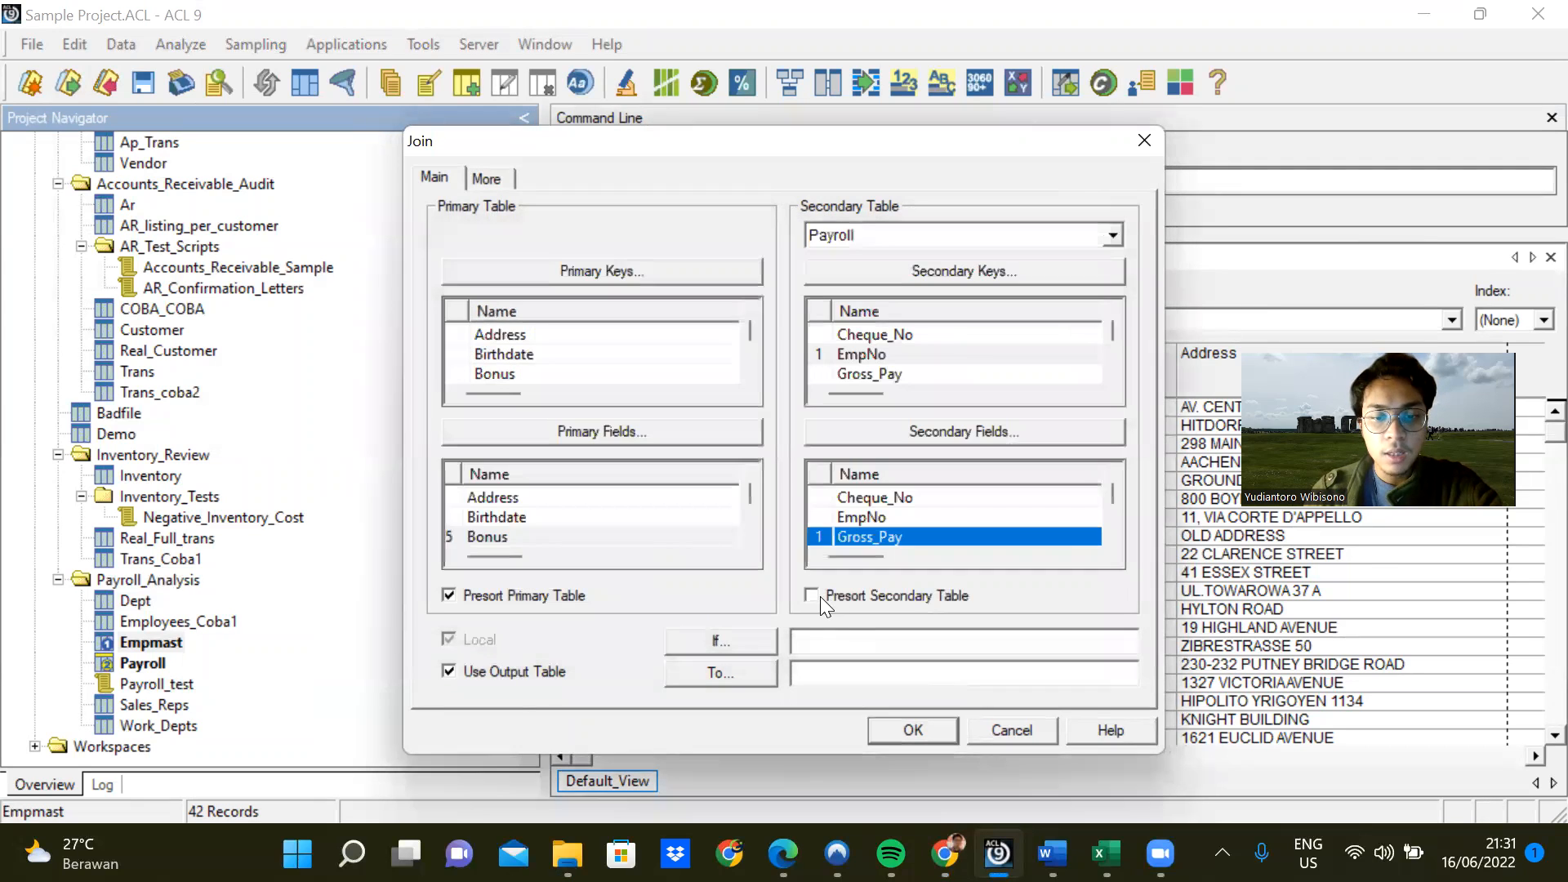
# Enable presorting of the secondary table and run the join to an output table named Real Employees File.
pyautogui.click(820, 596)
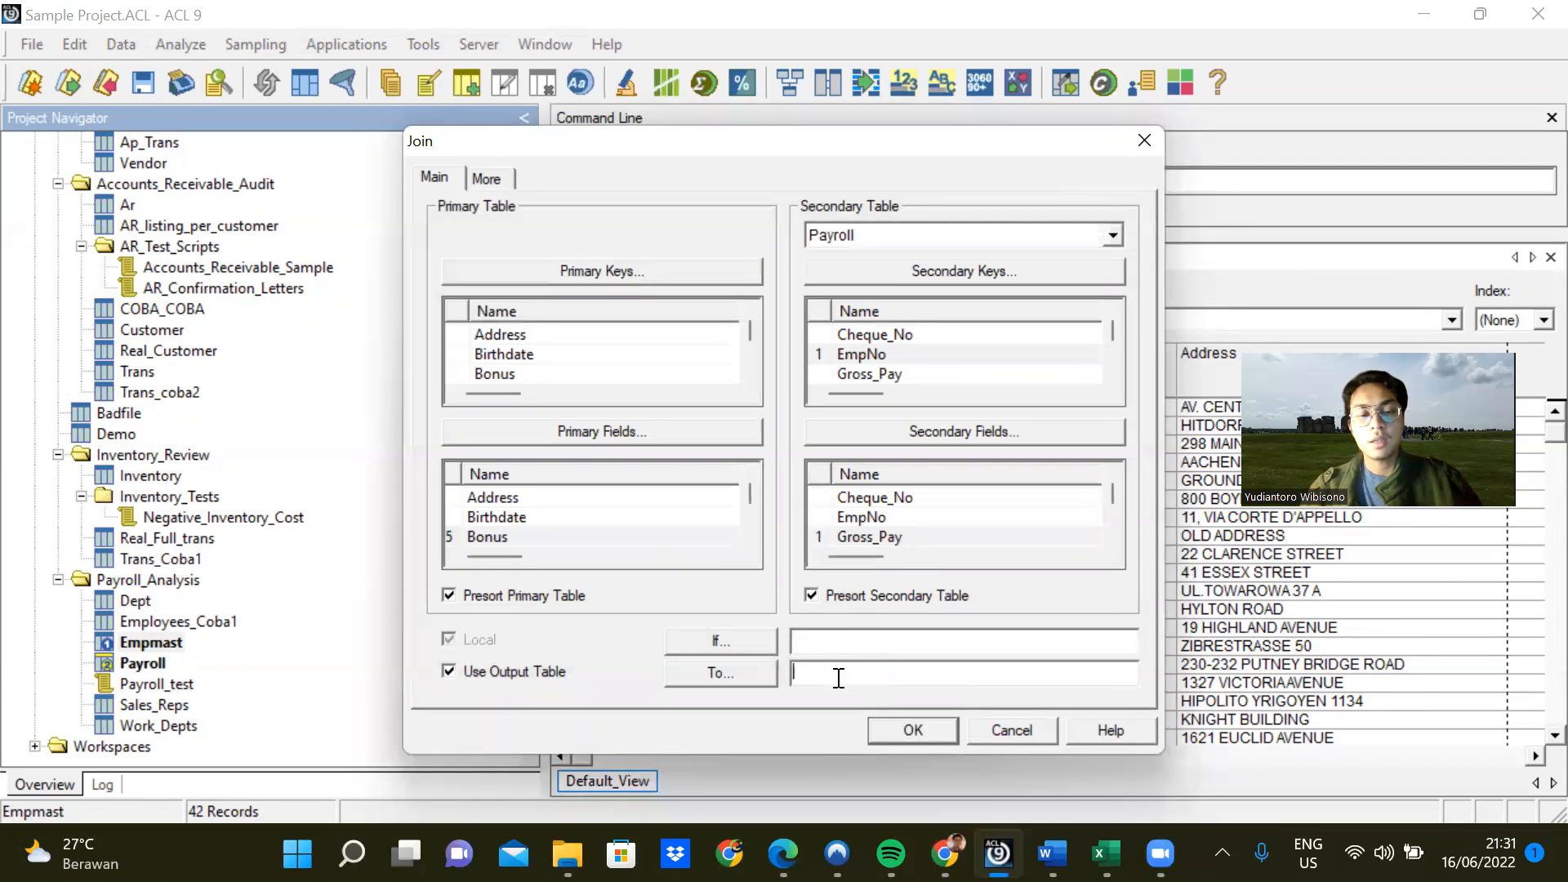
pyautogui.write('RE')
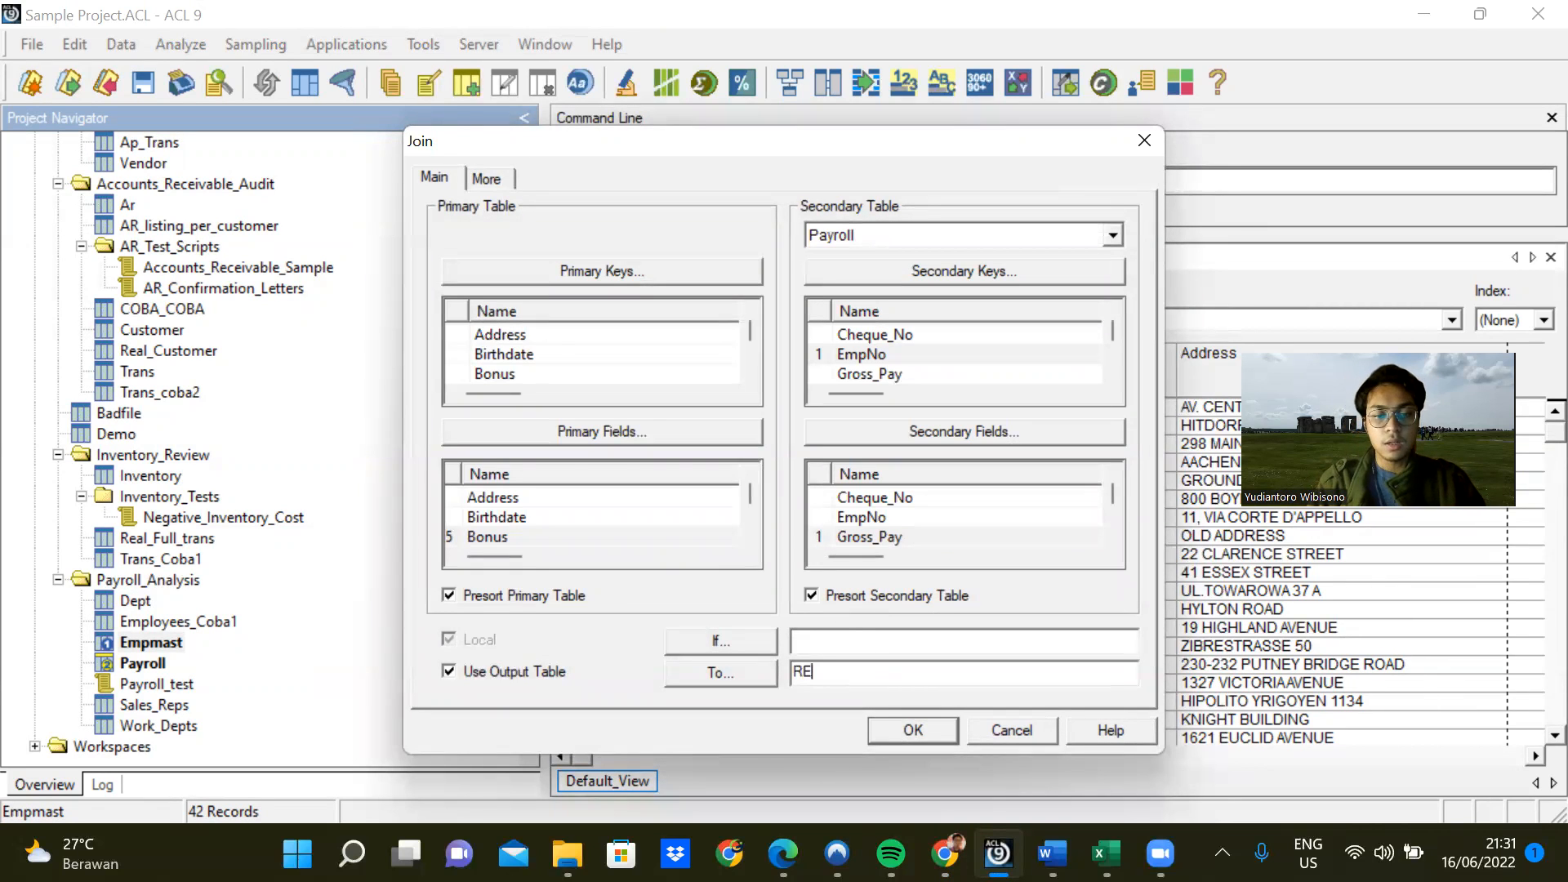
pyautogui.write('=')
pyautogui.press('BackSpace')
pyautogui.press('BackSpace')
pyautogui.write('eal Emp')
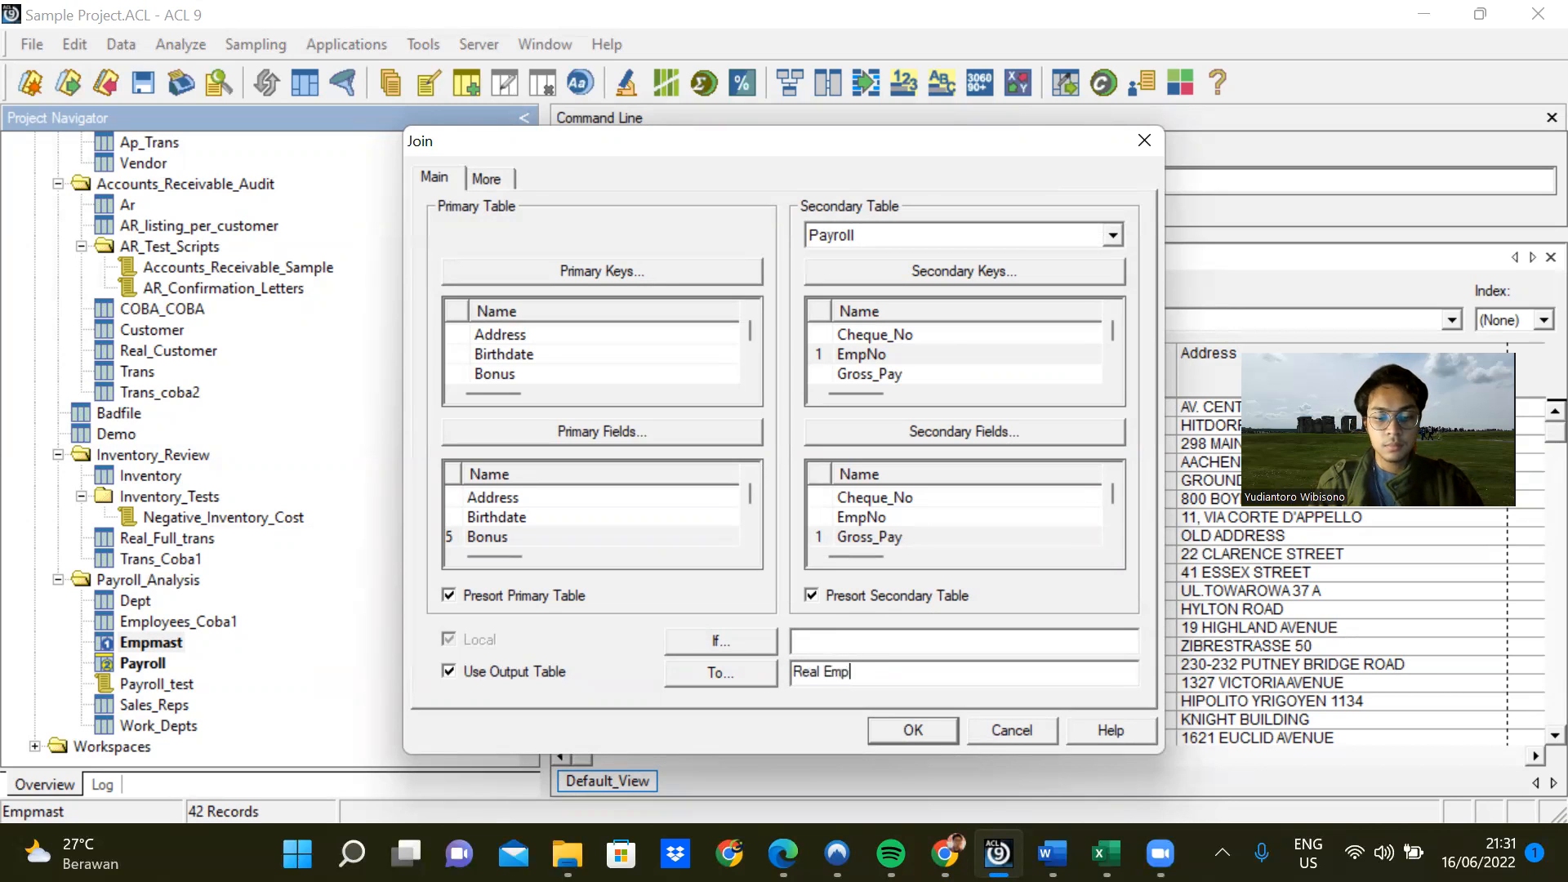
pyautogui.write('loyees File')
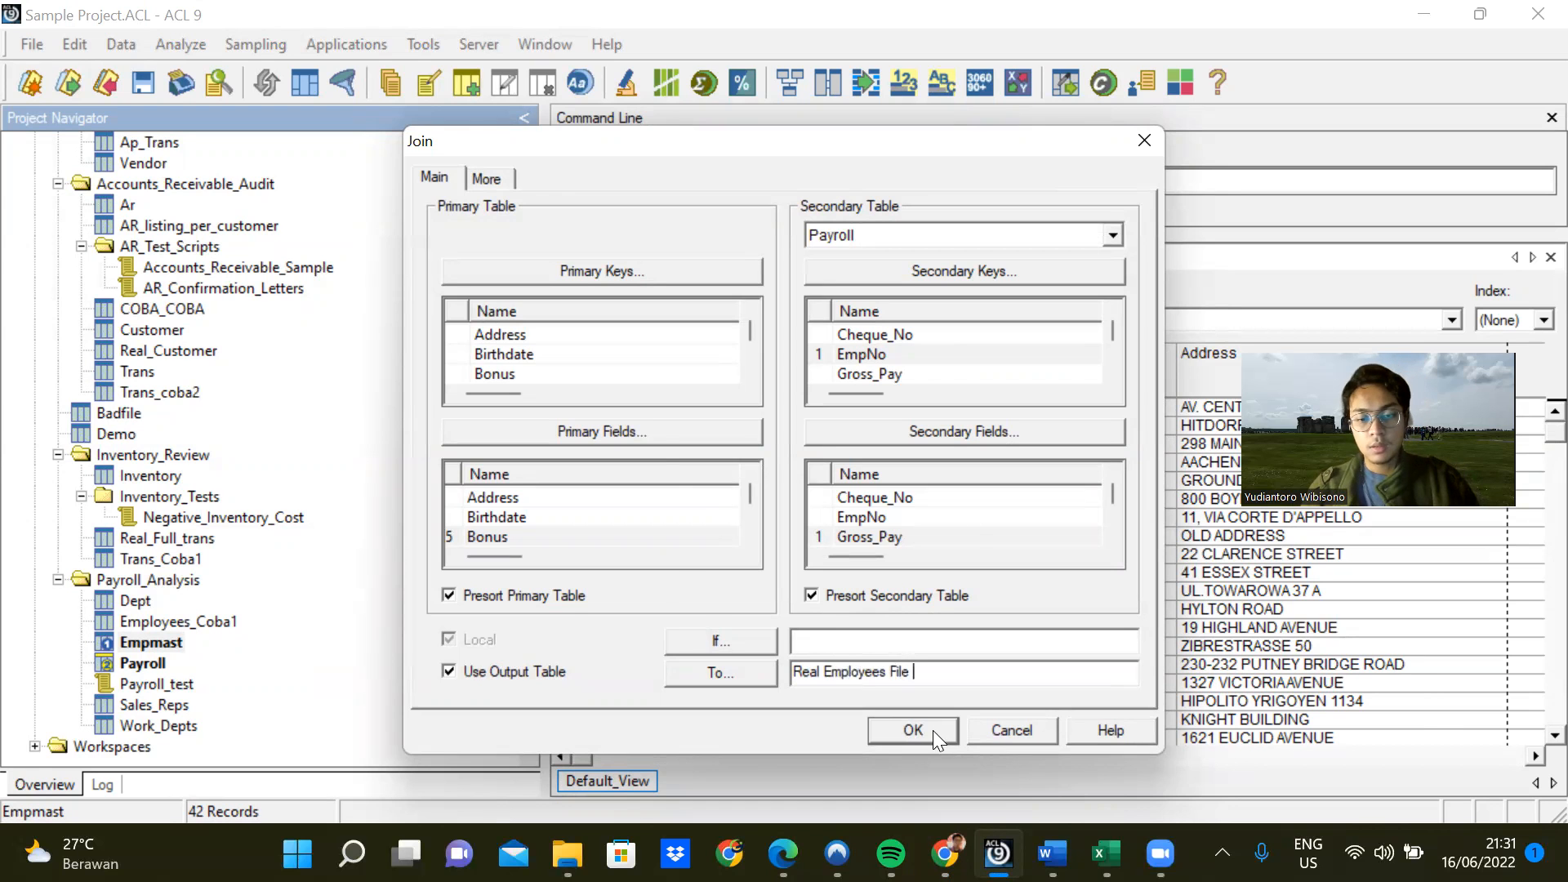
pyautogui.click(936, 735)
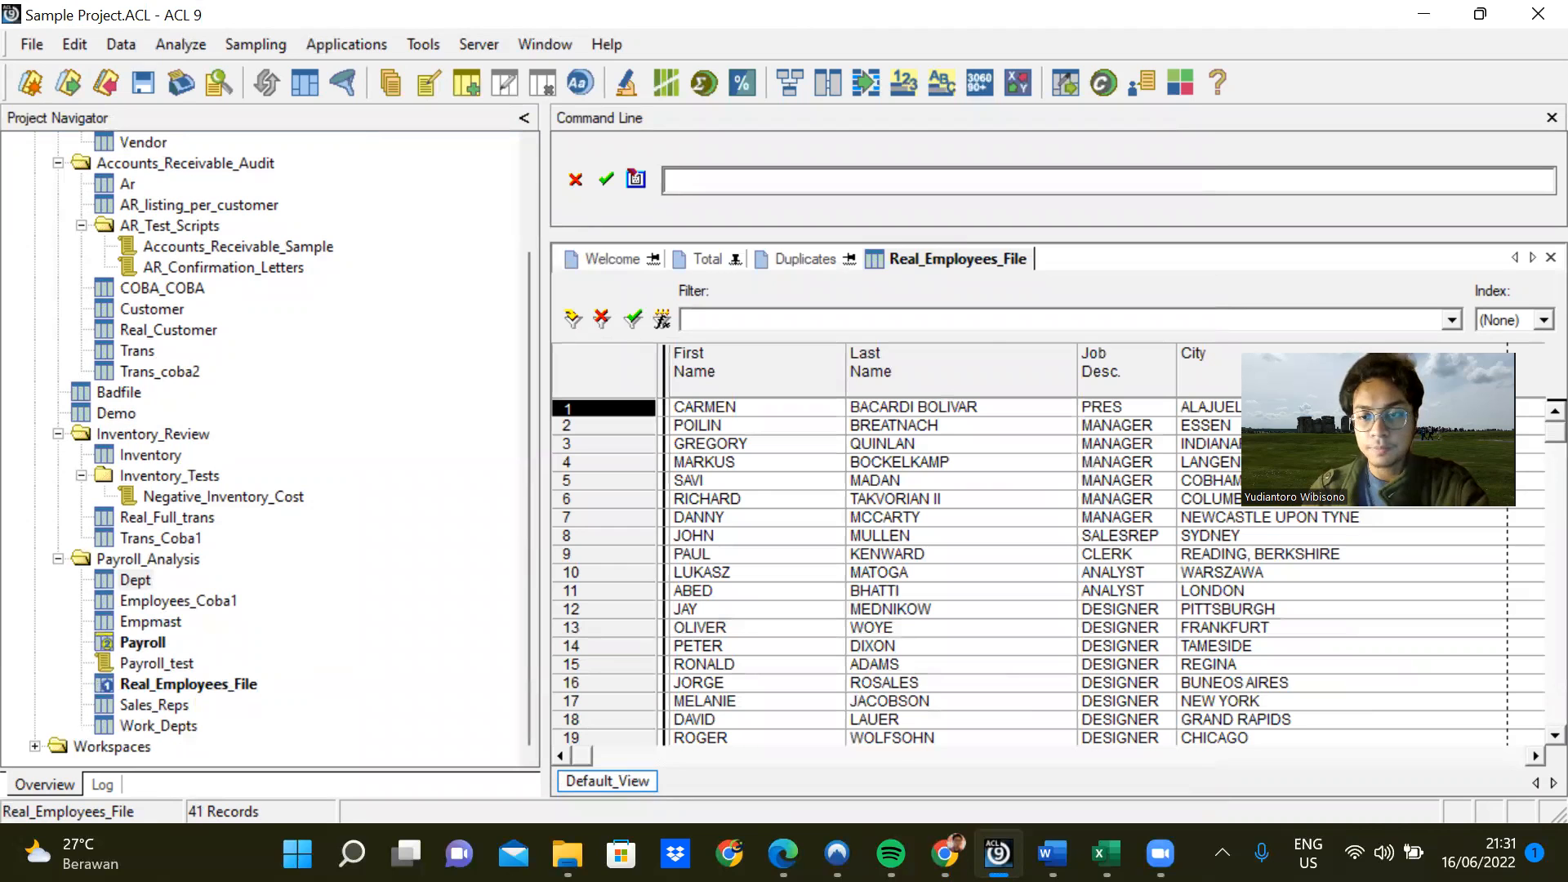
# Move the Gross Pay column beside Pay Per Period in the joined table's view.
pyautogui.moveTo(580, 766); pyautogui.dragTo(1298, 637)
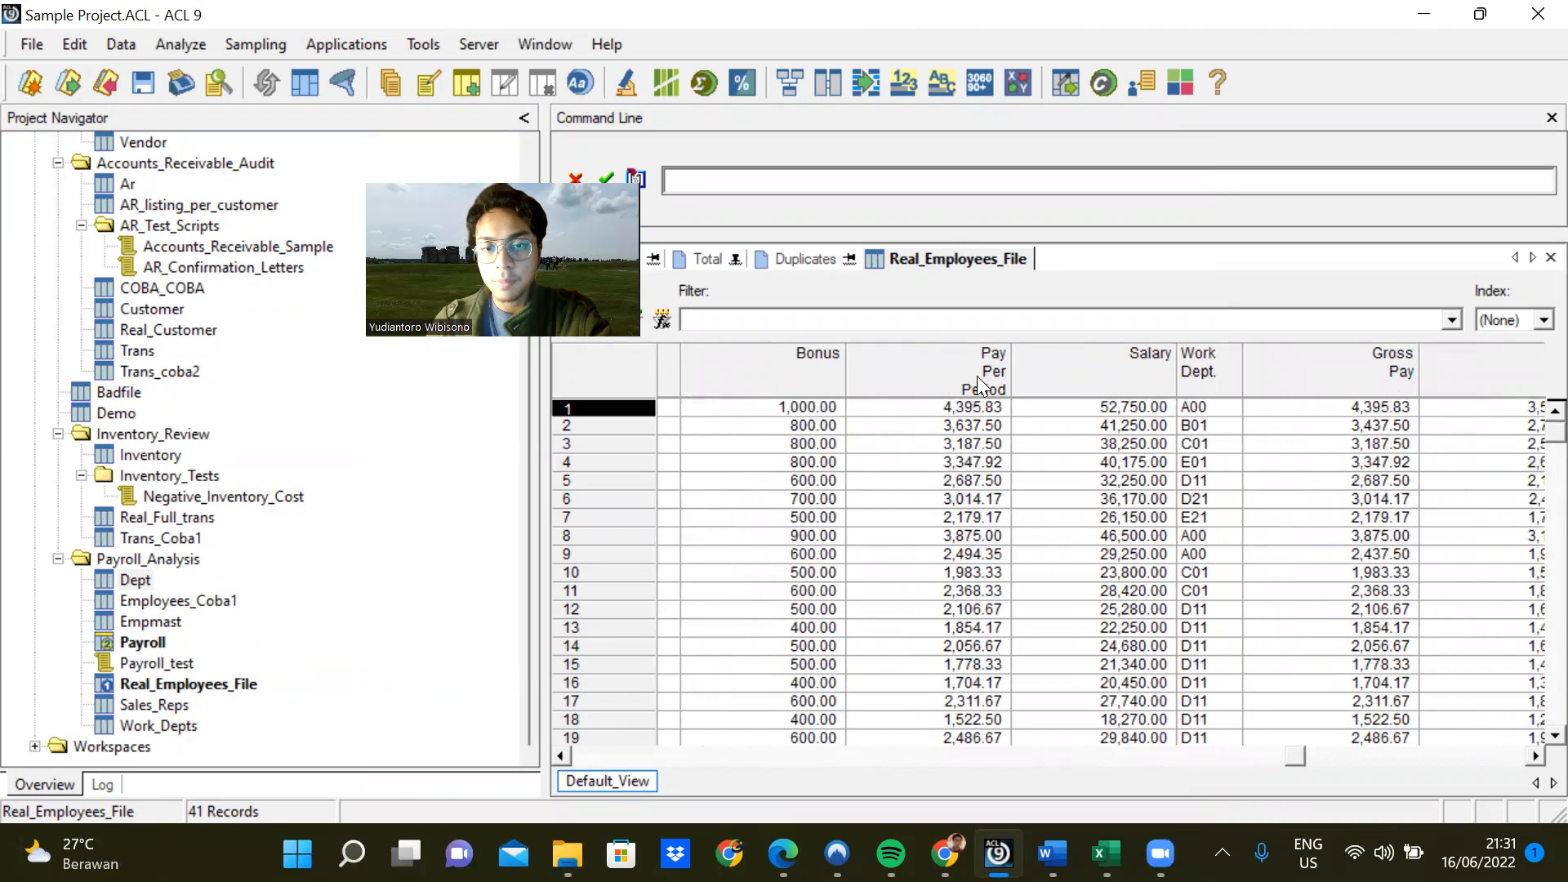
pyautogui.moveTo(1383, 374); pyautogui.dragTo(1036, 365)
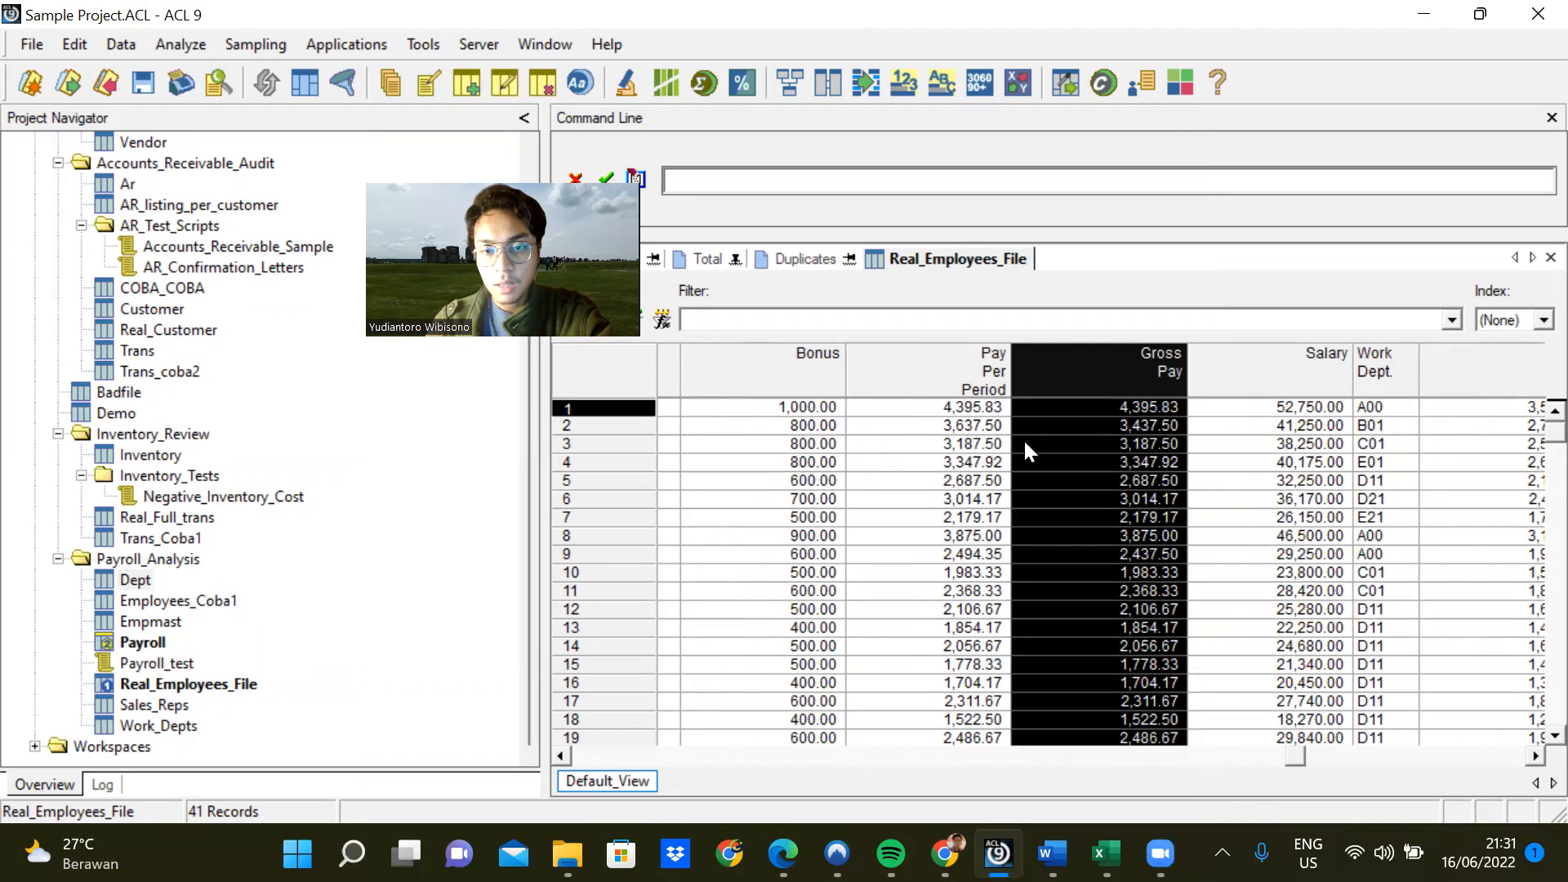
pyautogui.moveTo(1552, 432); pyautogui.dragTo(1533, 405)
pyautogui.click(970, 382)
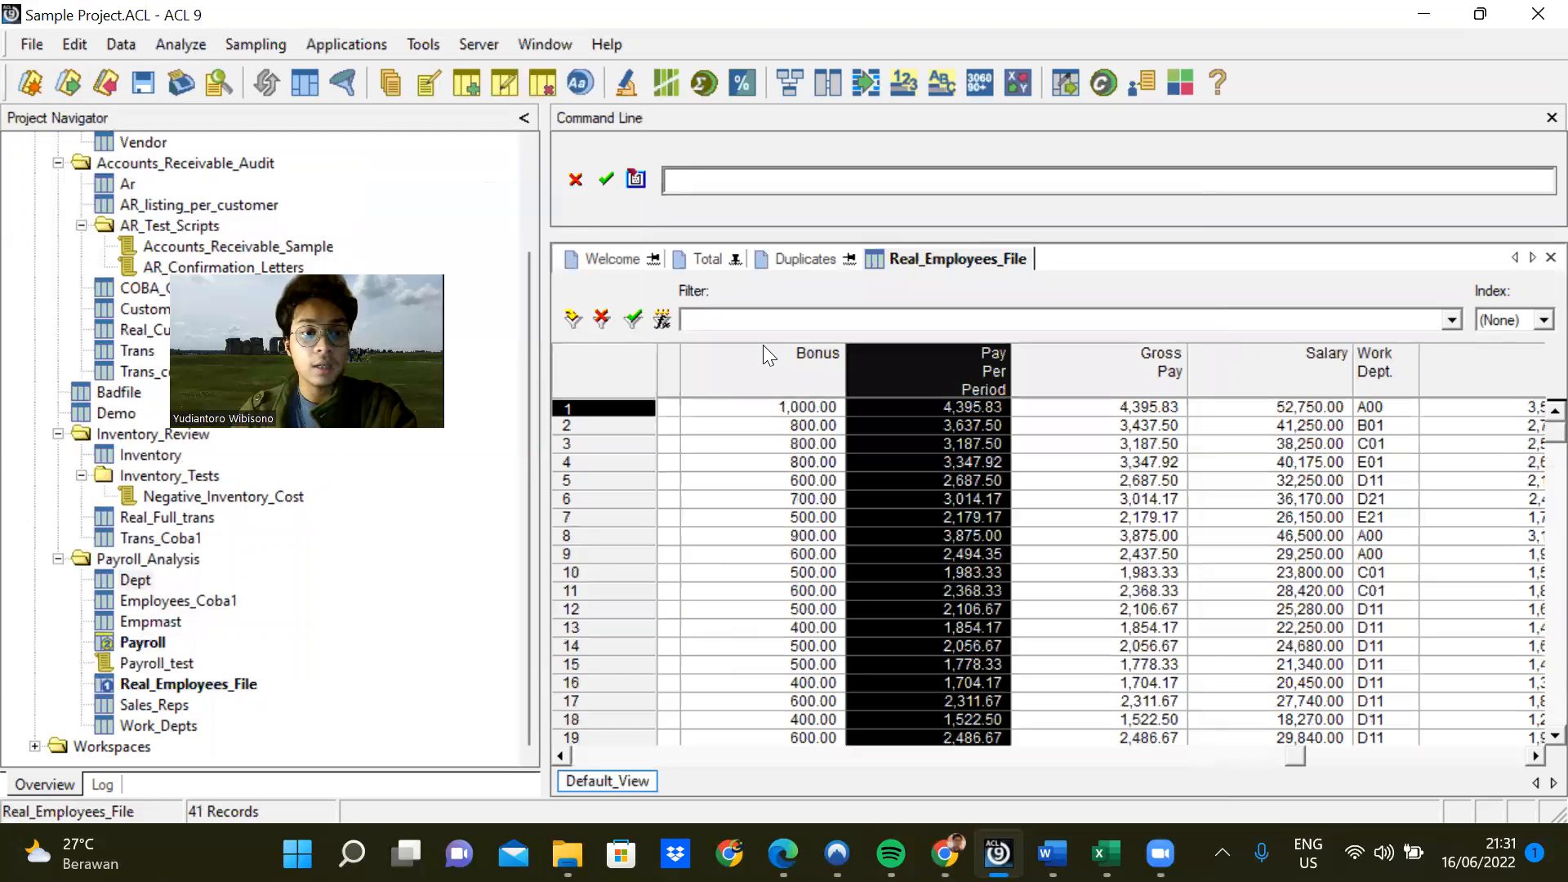
# Build, verify and apply the view filter Pay_Per_Period <> Gross_Pay on the joined table.
pyautogui.click(665, 320)
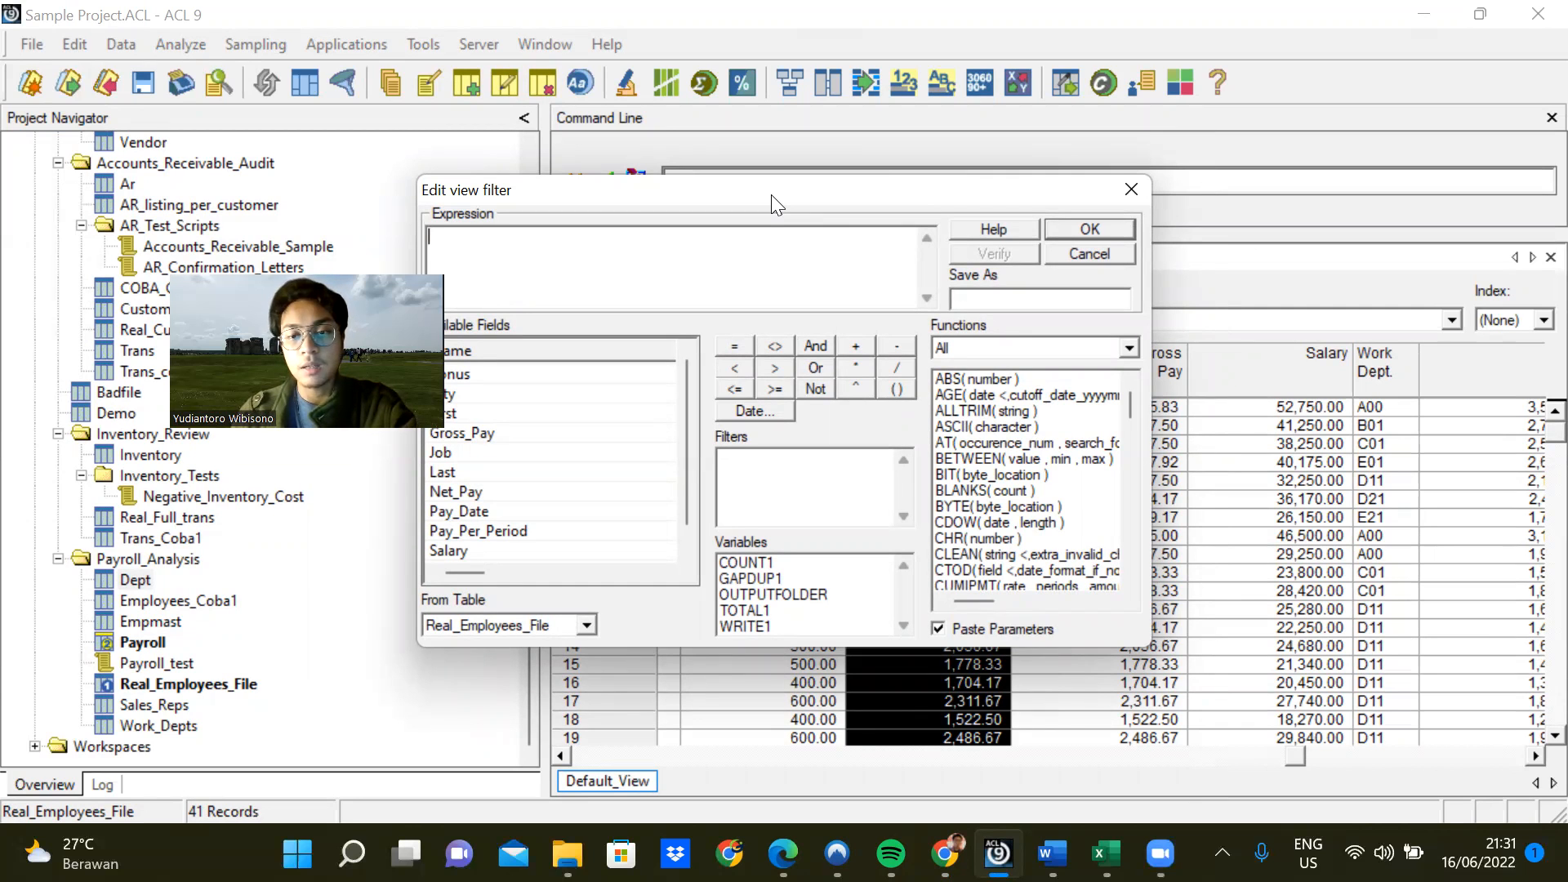
pyautogui.moveTo(771, 194); pyautogui.dragTo(996, 576)
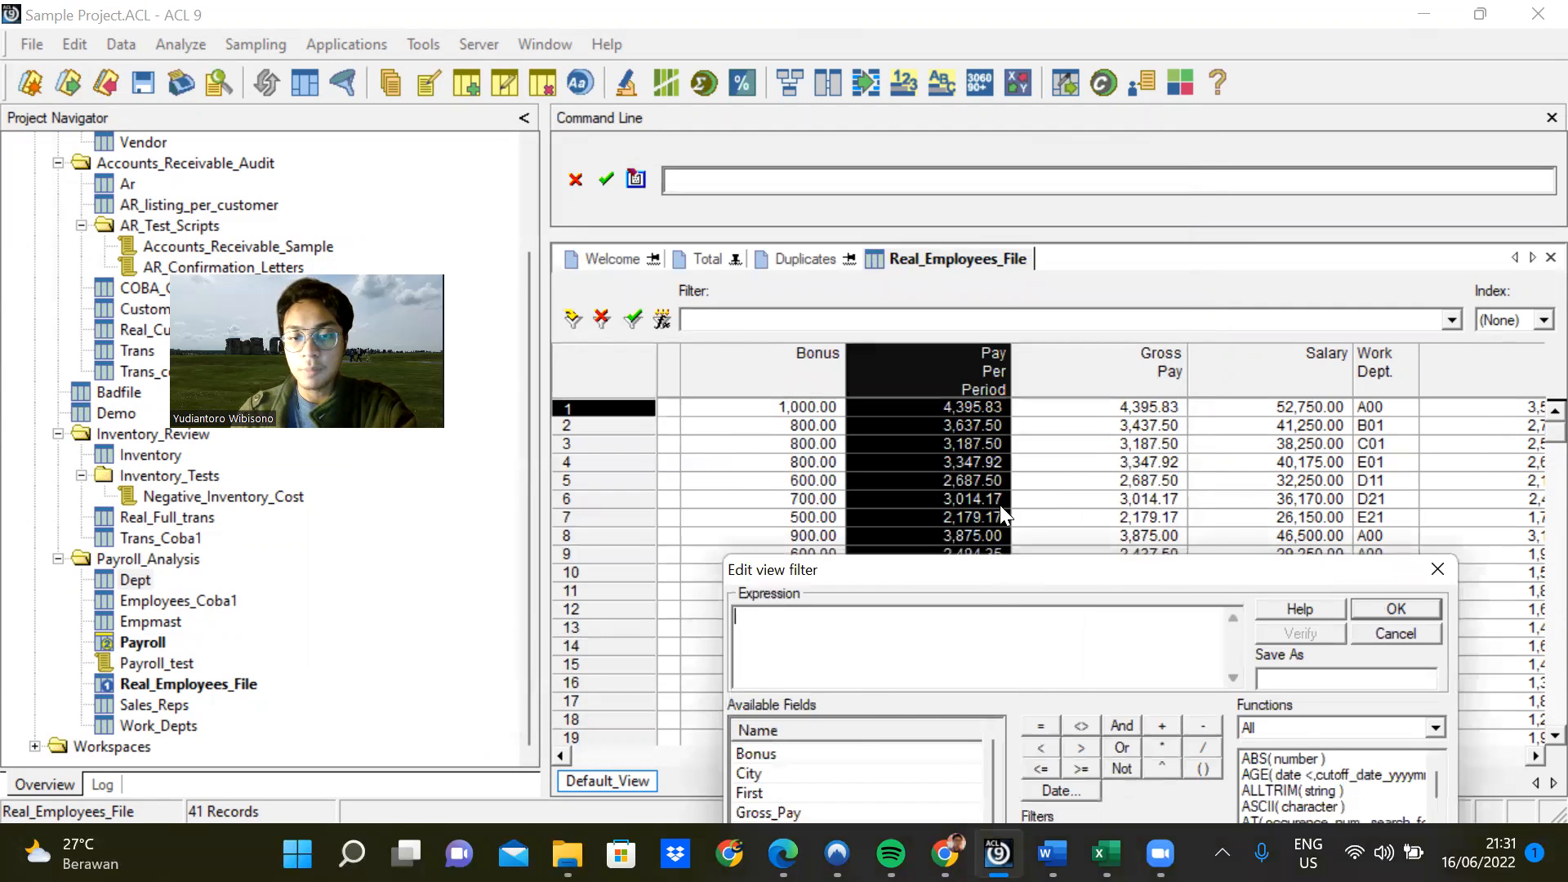
pyautogui.moveTo(999, 504); pyautogui.dragTo(989, 296)
pyautogui.scroll(-1, 813, 604)
pyautogui.doubleClick(808, 612)
pyautogui.click(1060, 444)
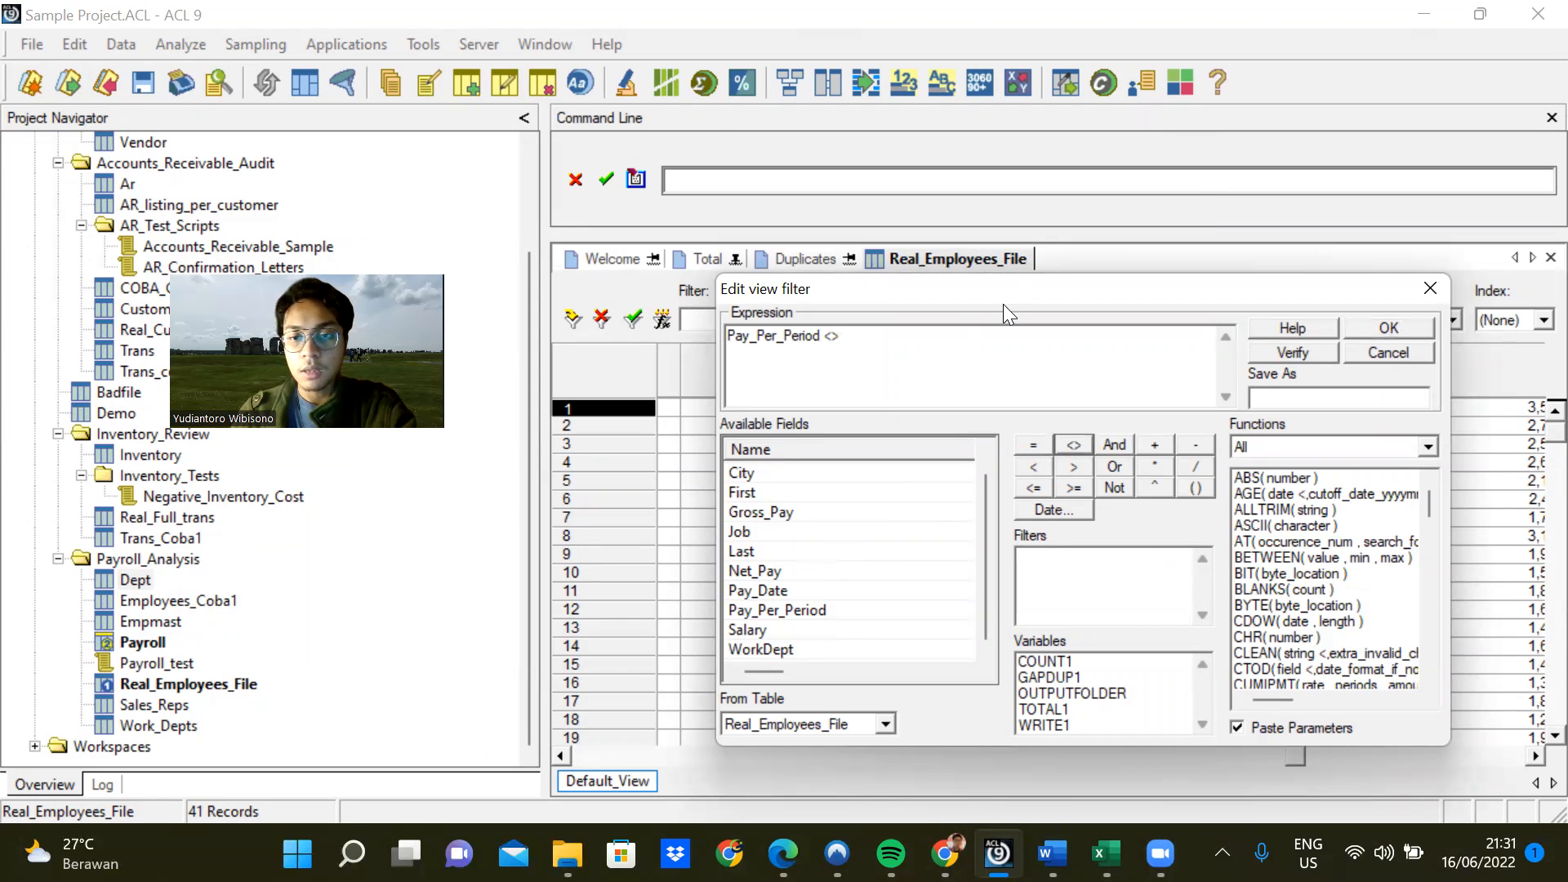
pyautogui.moveTo(1002, 304); pyautogui.dragTo(1031, 250)
pyautogui.doubleClick(809, 459)
pyautogui.click(1329, 299)
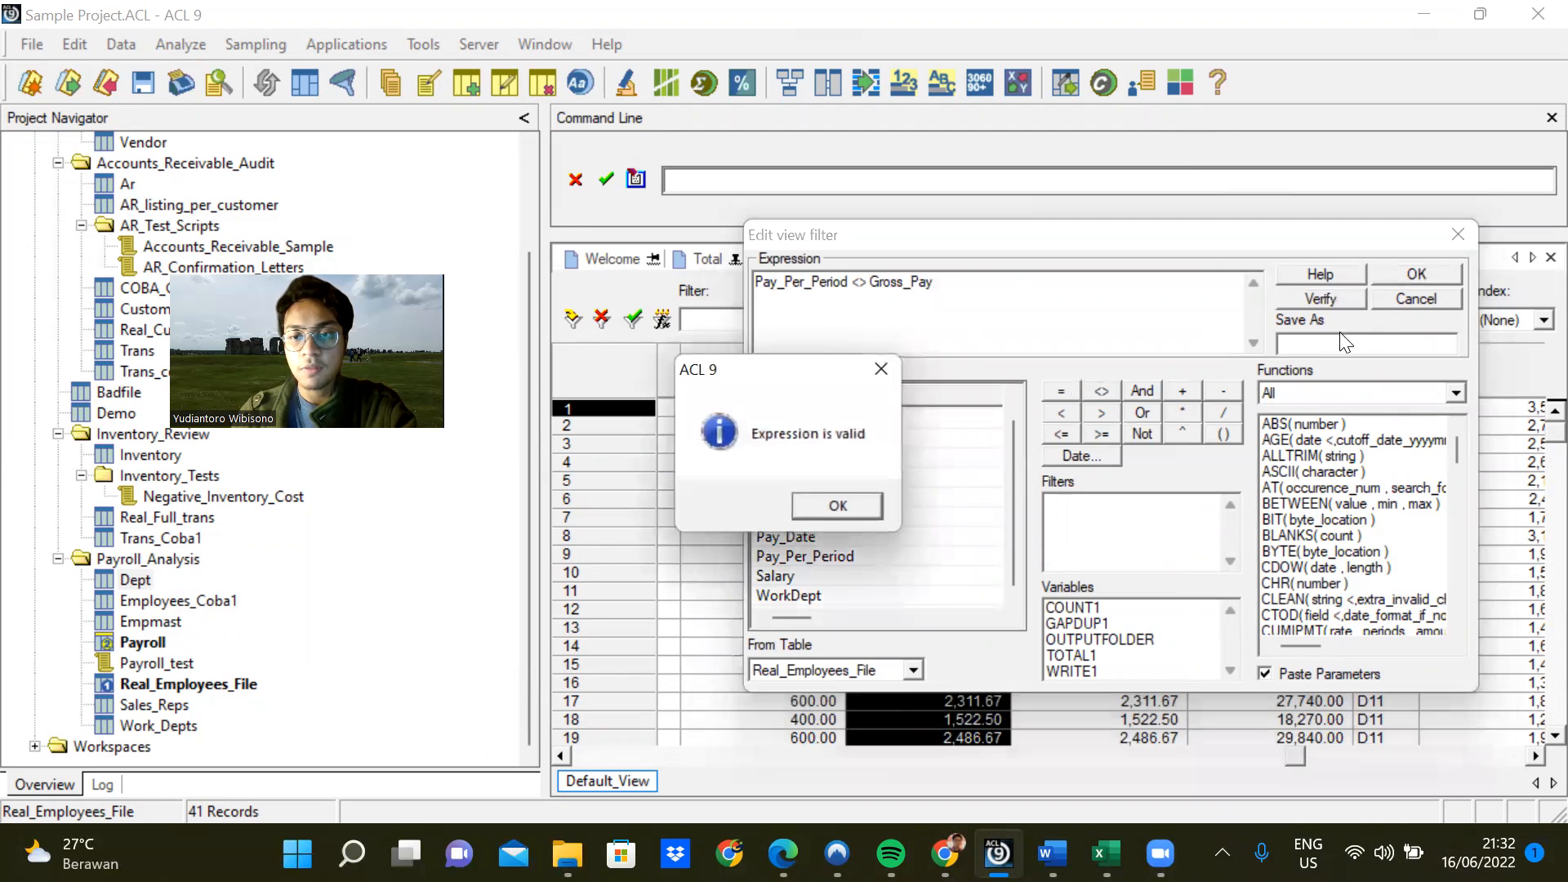
pyautogui.click(841, 501)
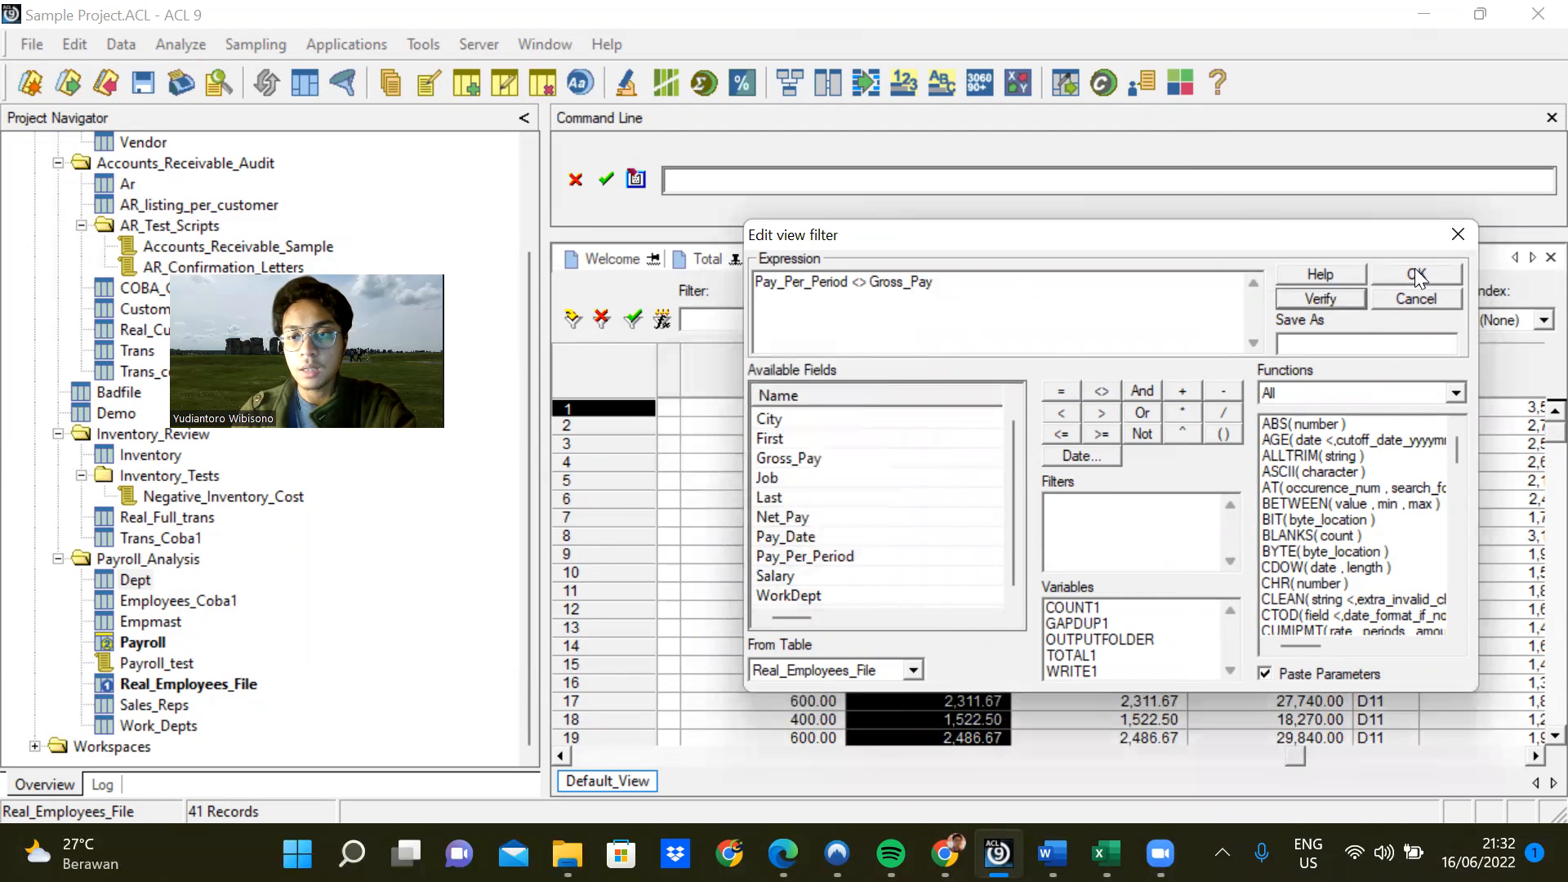
pyautogui.click(1406, 274)
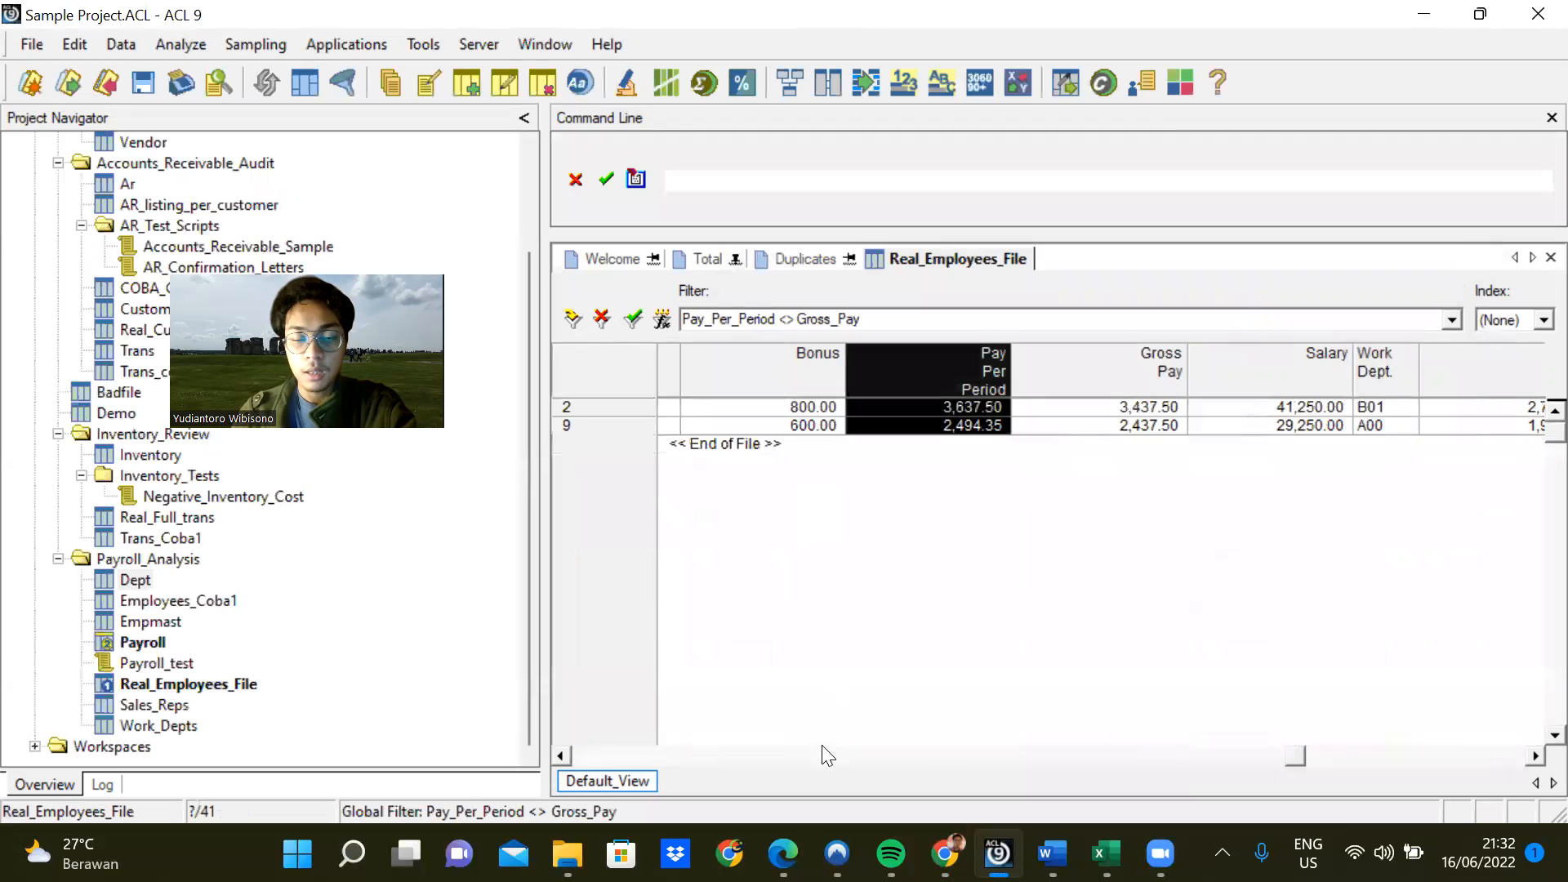
# Compare pay per period with gross pay in the filtered records and check which employees they belong to.
pyautogui.moveTo(1296, 755); pyautogui.dragTo(1334, 729)
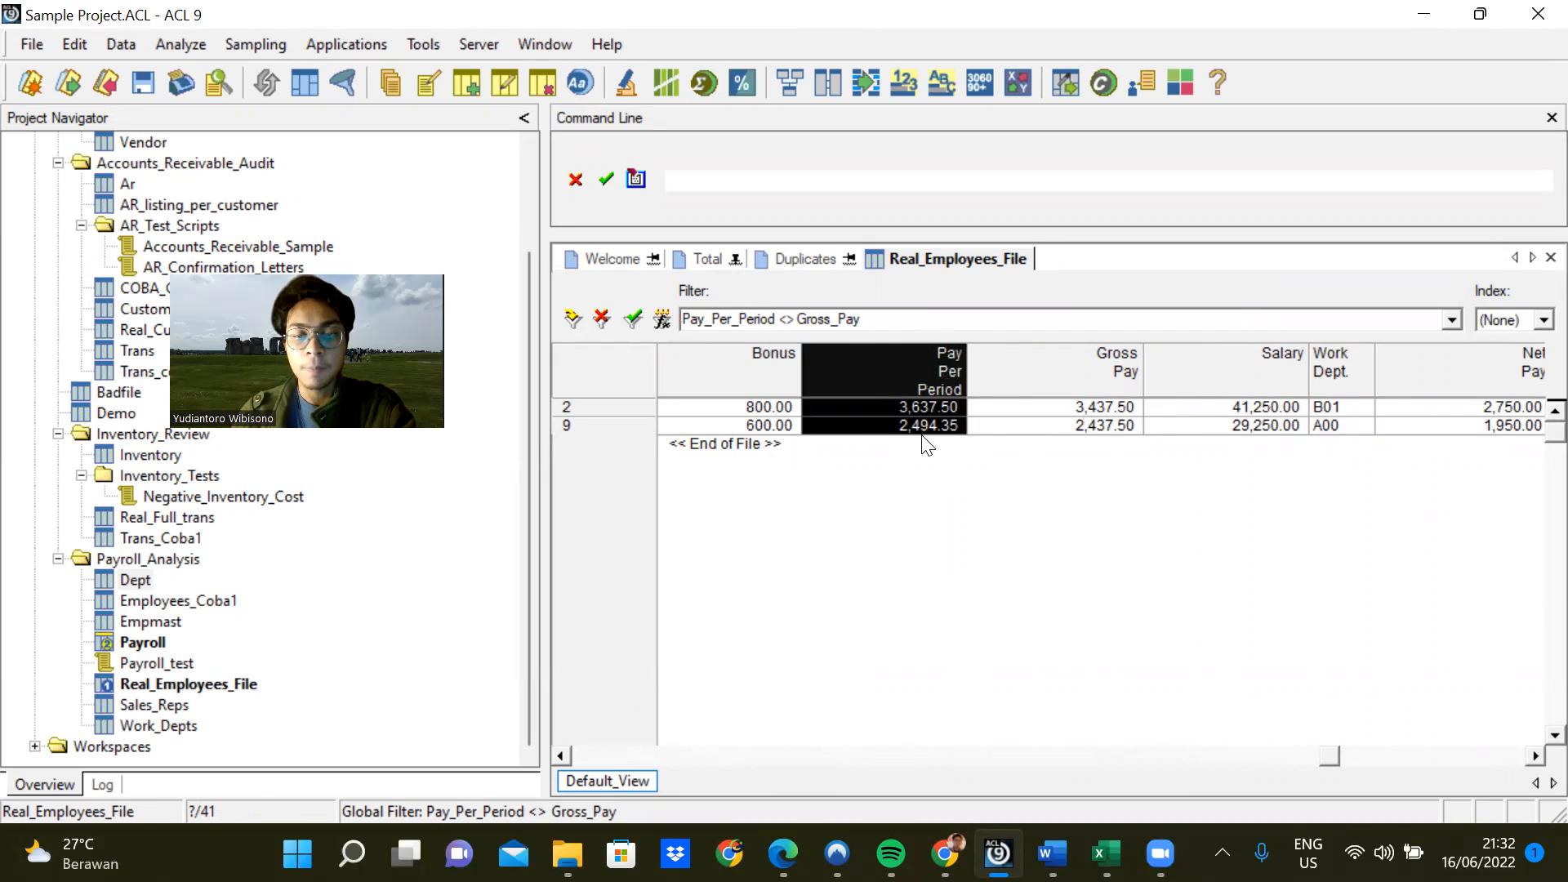
pyautogui.moveTo(1334, 758); pyautogui.dragTo(1148, 743)
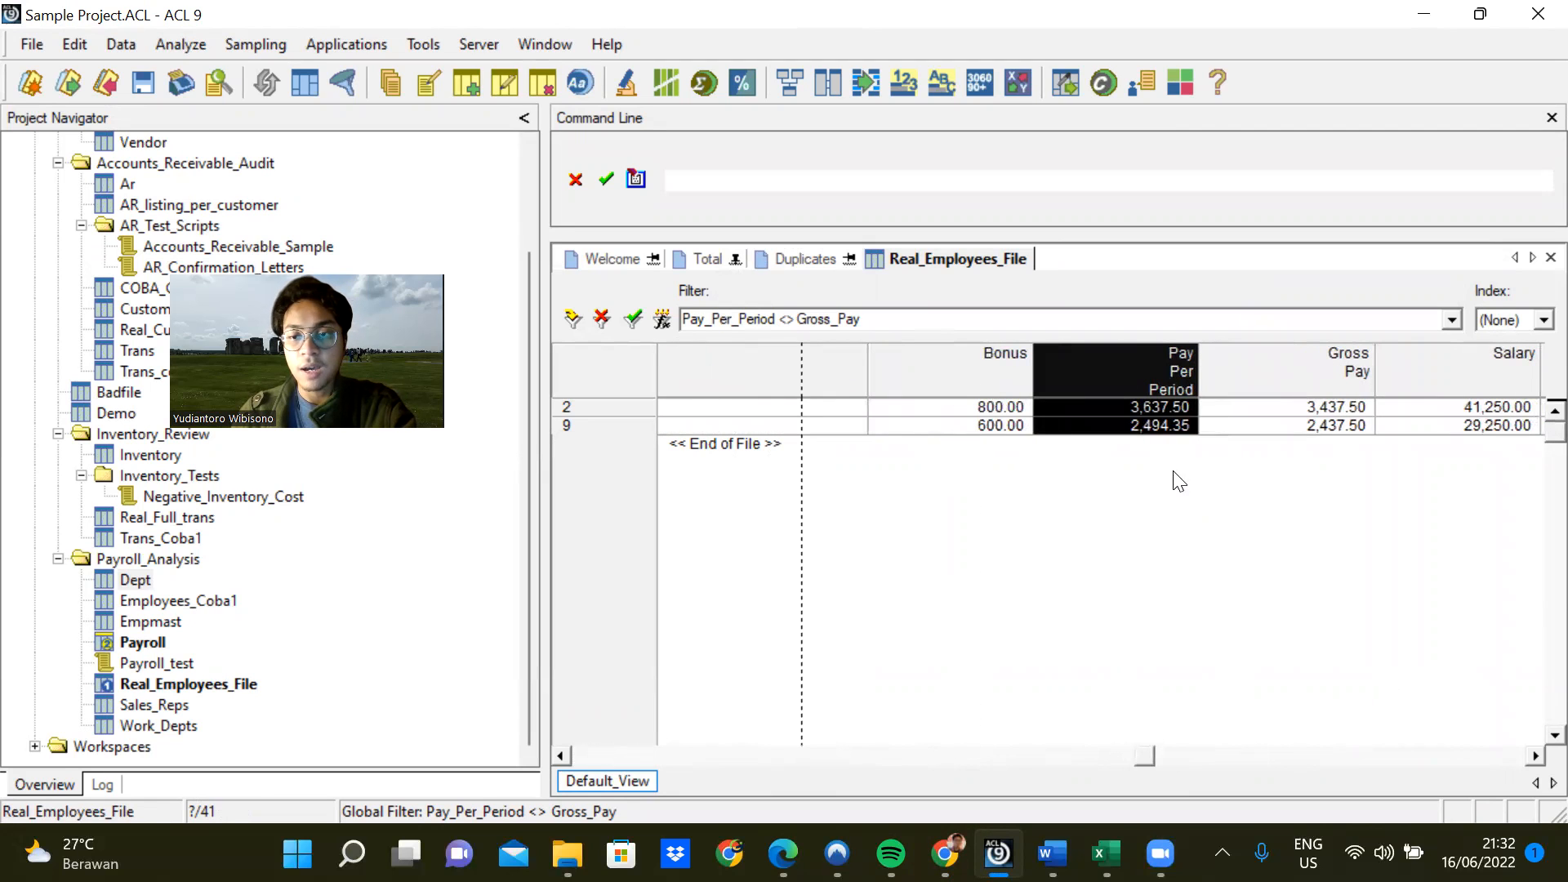
pyautogui.moveTo(1140, 754); pyautogui.dragTo(551, 686)
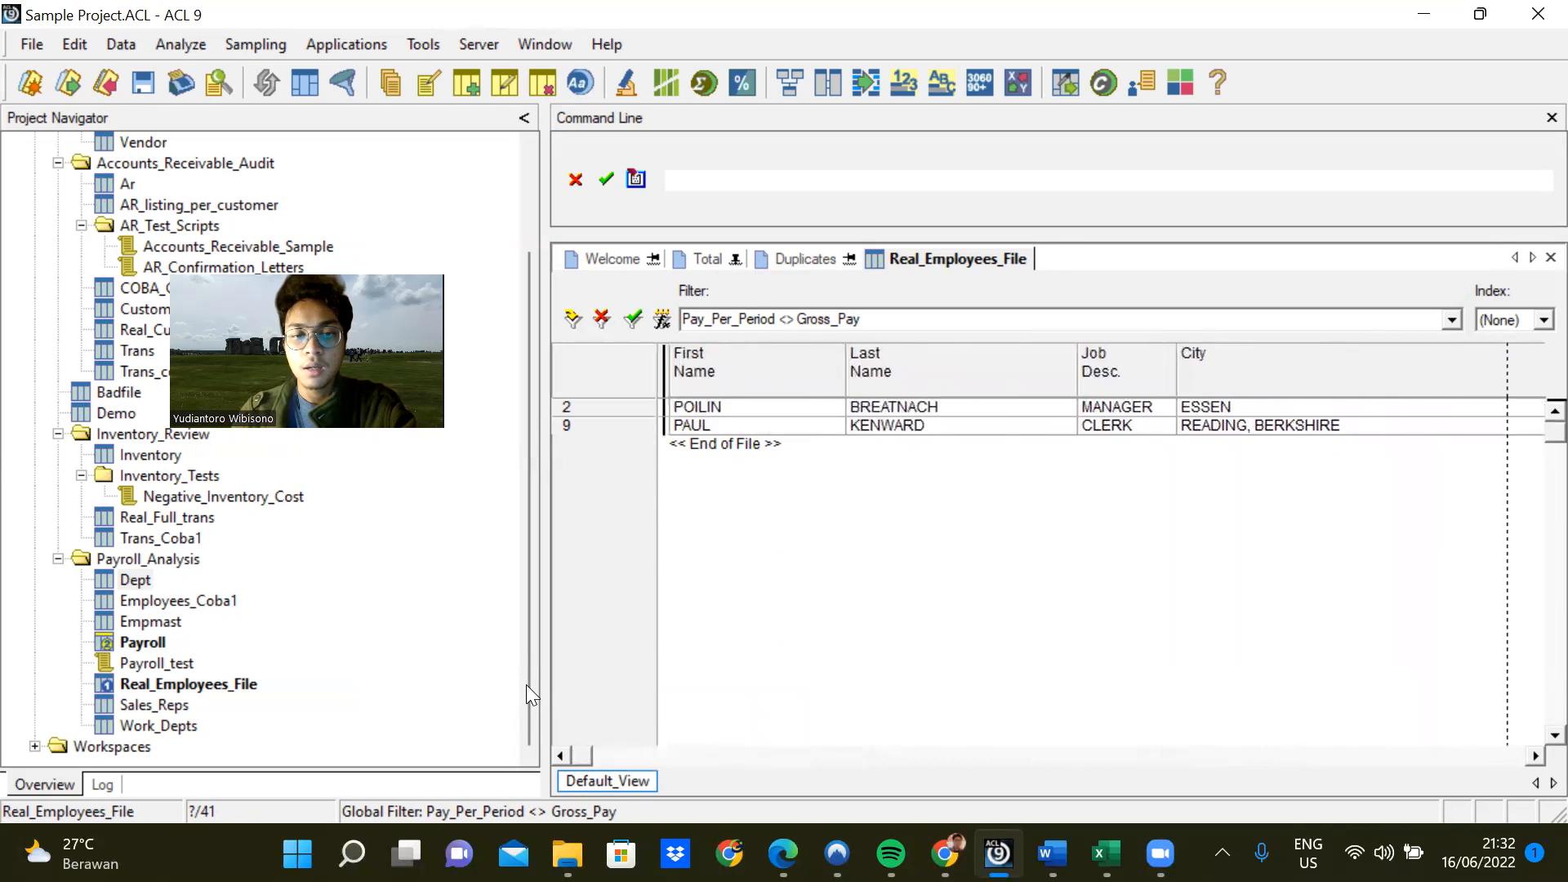
pyautogui.moveTo(552, 686); pyautogui.dragTo(1303, 340)
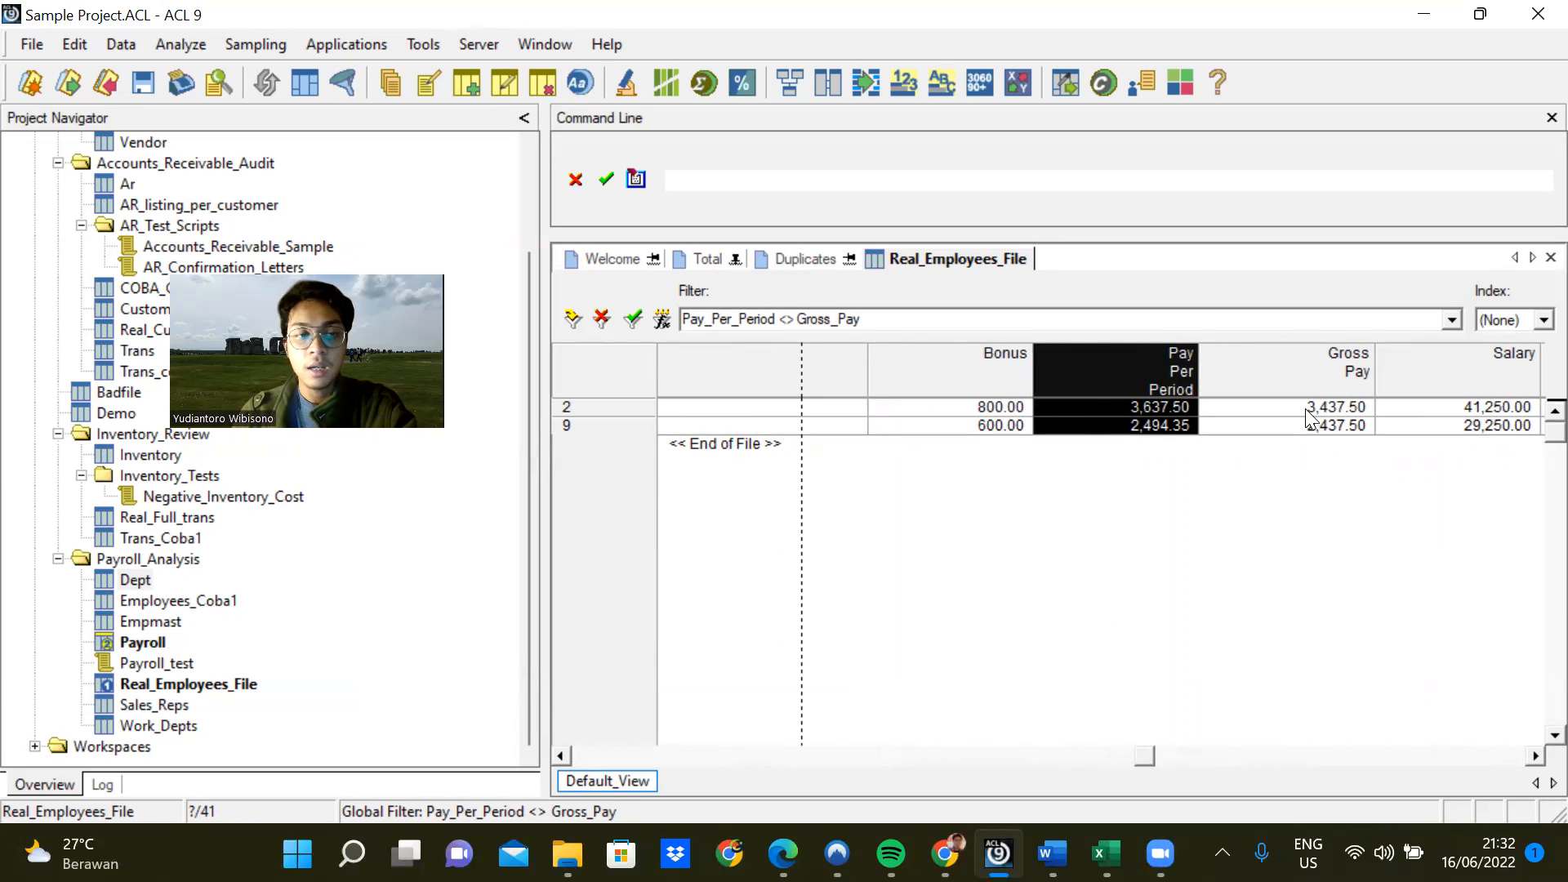
pyautogui.moveTo(1150, 755); pyautogui.dragTo(517, 813)
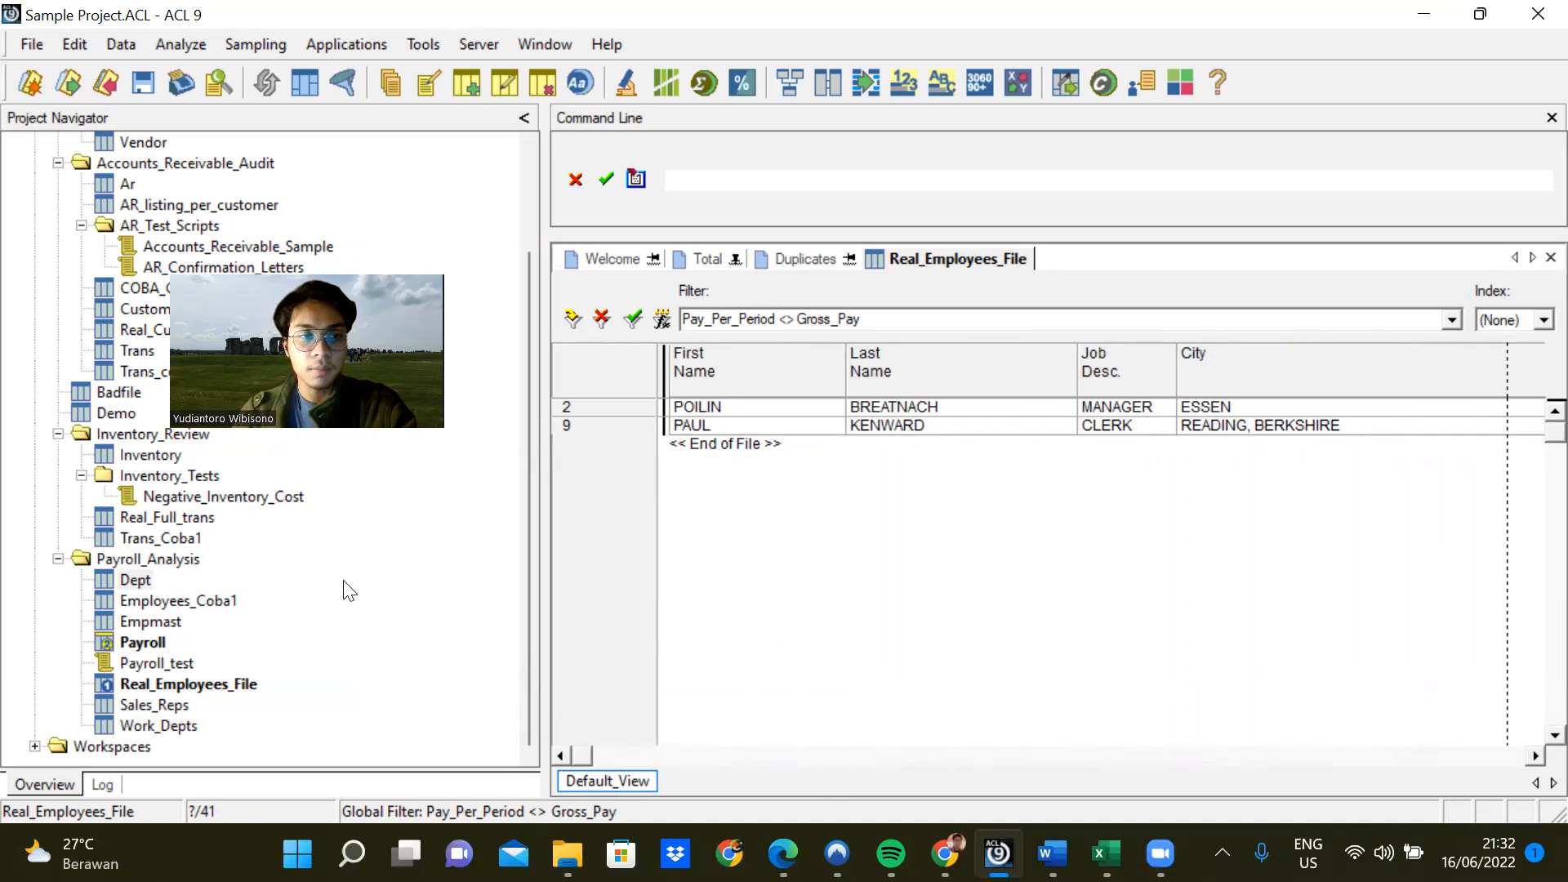
# Count the filtered records without any extra condition, then switch to Chrome to reread the Payroll tasks.
pyautogui.click(209, 47)
pyautogui.click(219, 72)
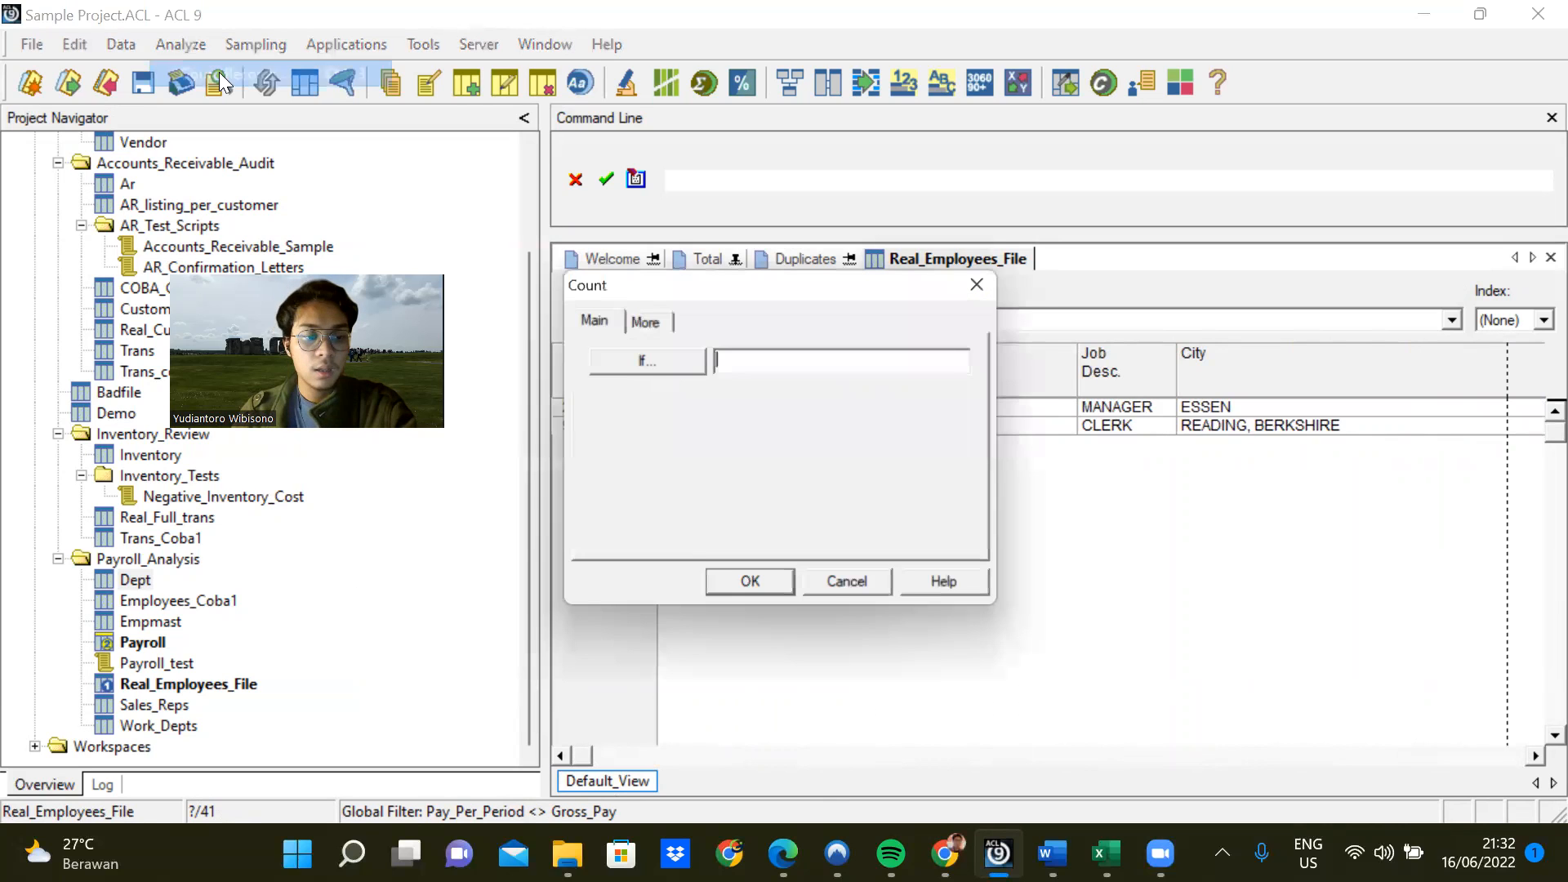
pyautogui.click(750, 586)
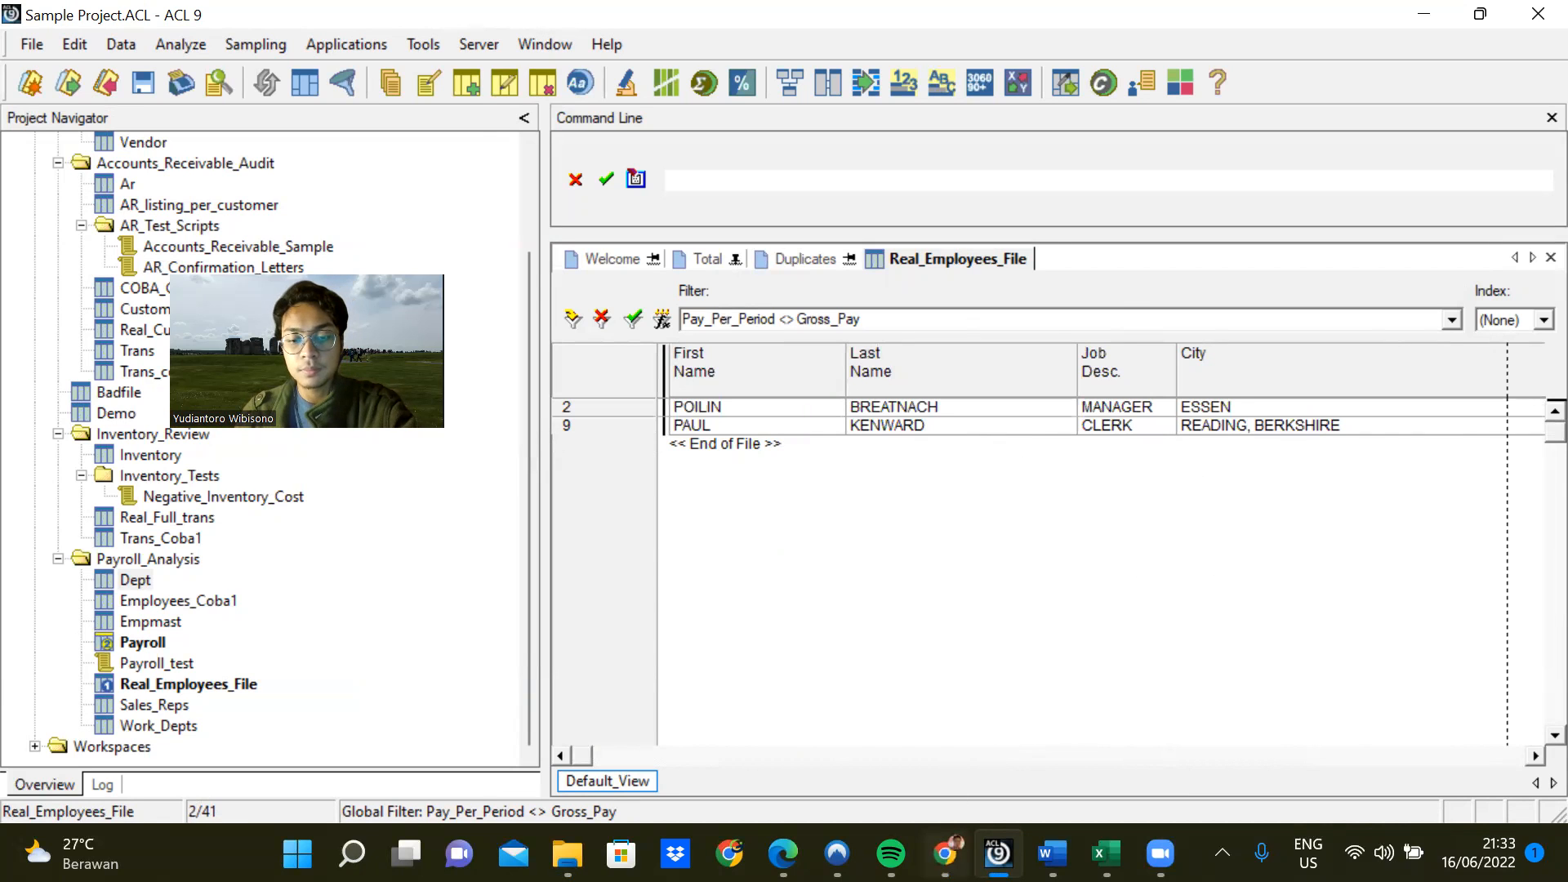
pyautogui.click(945, 854)
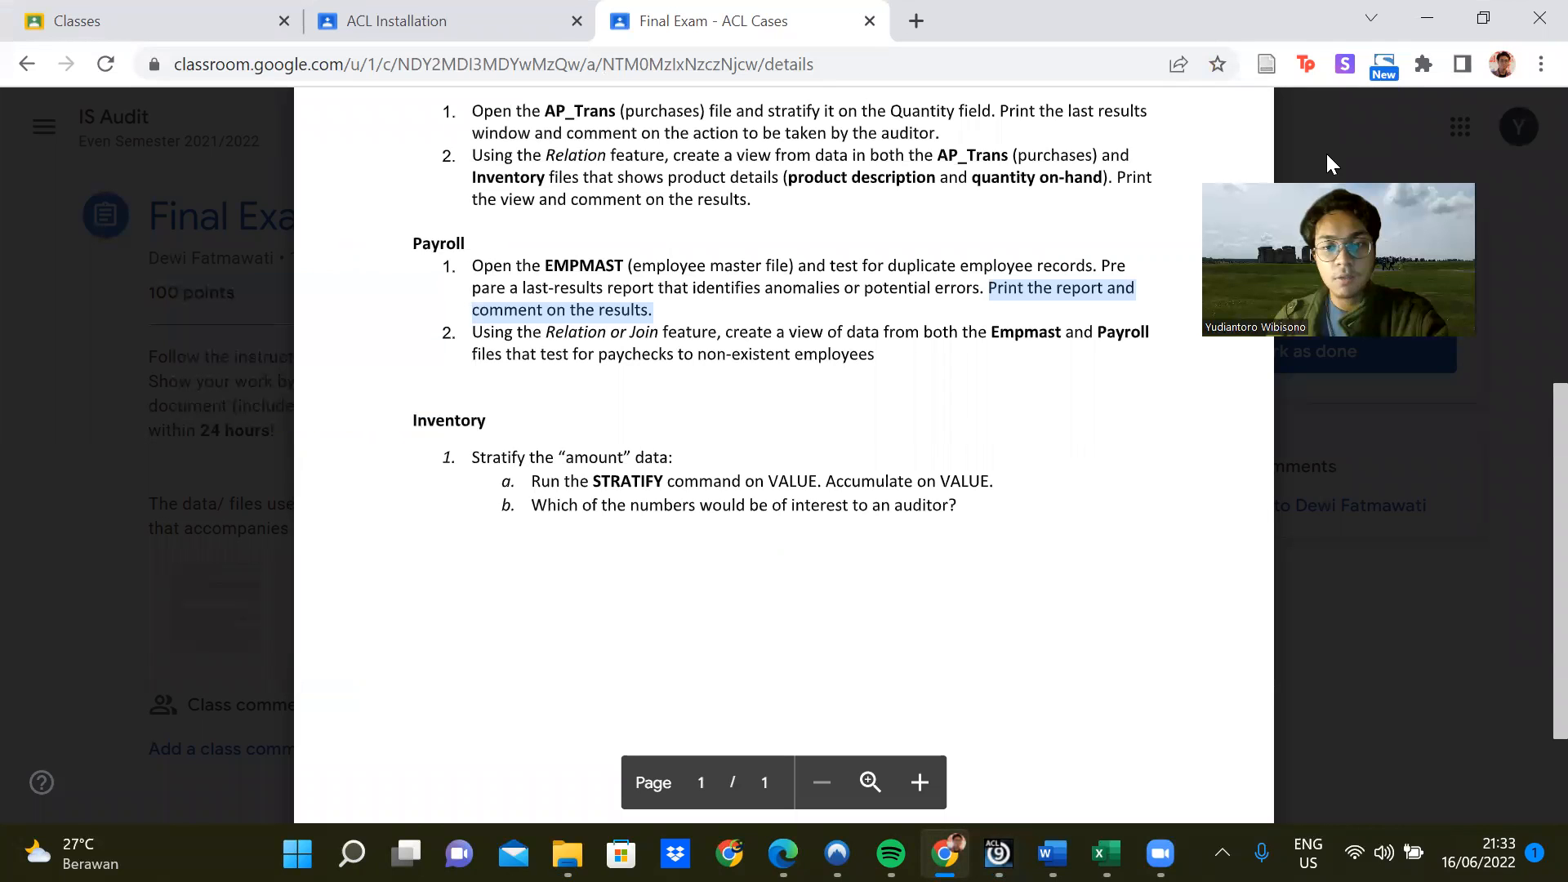
# Read the exam's Inventory task about stratifying and accumulating on VALUE, then switch to ACL 9.
pyautogui.moveTo(413, 243); pyautogui.dragTo(514, 423)
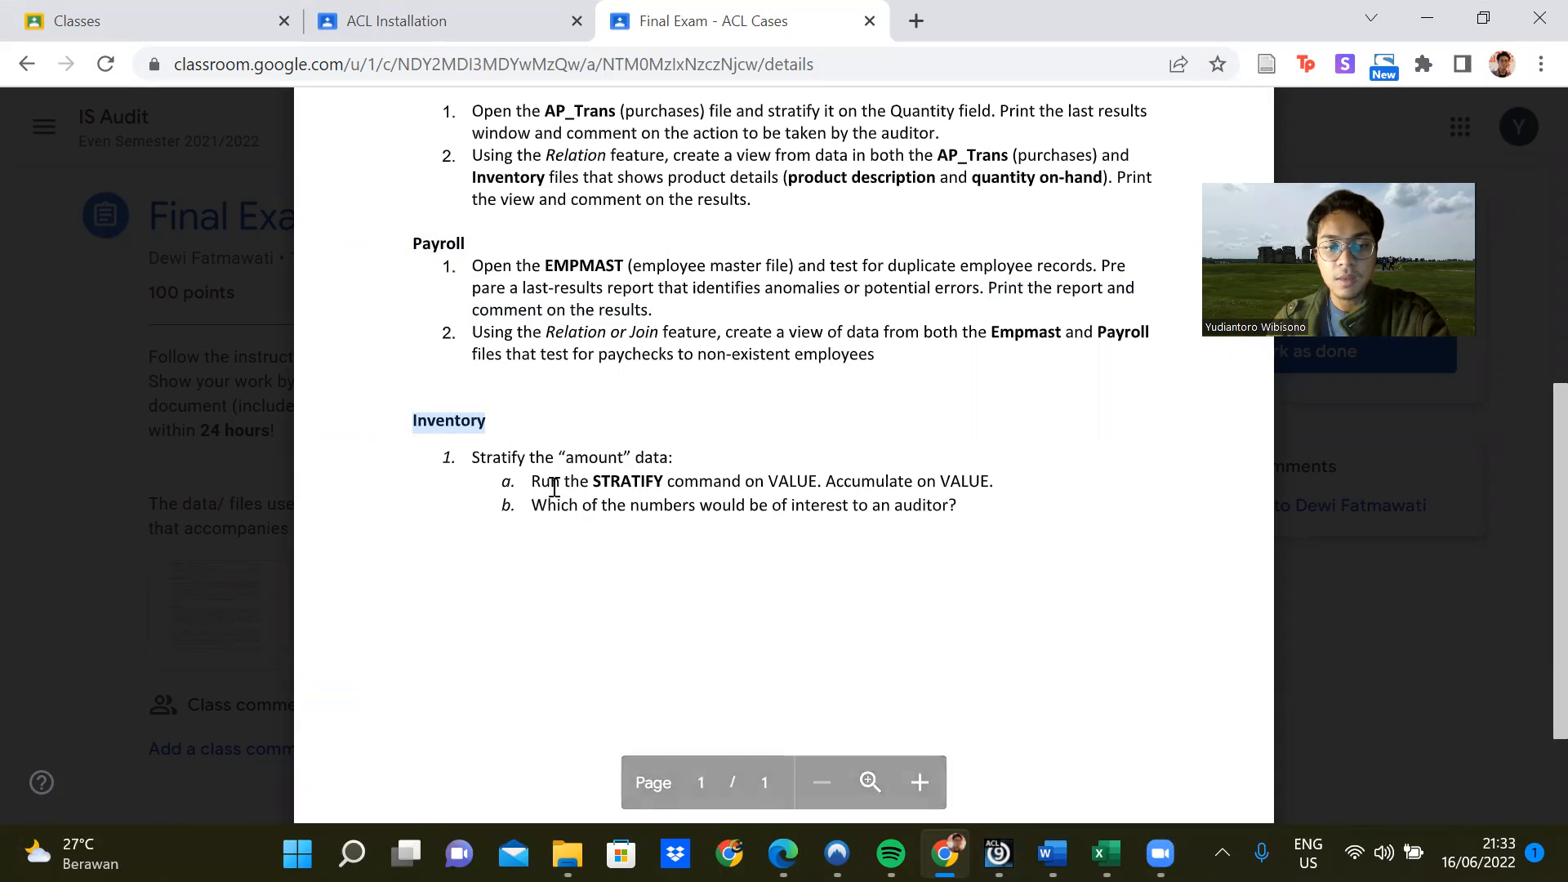
pyautogui.moveTo(746, 483); pyautogui.dragTo(970, 487)
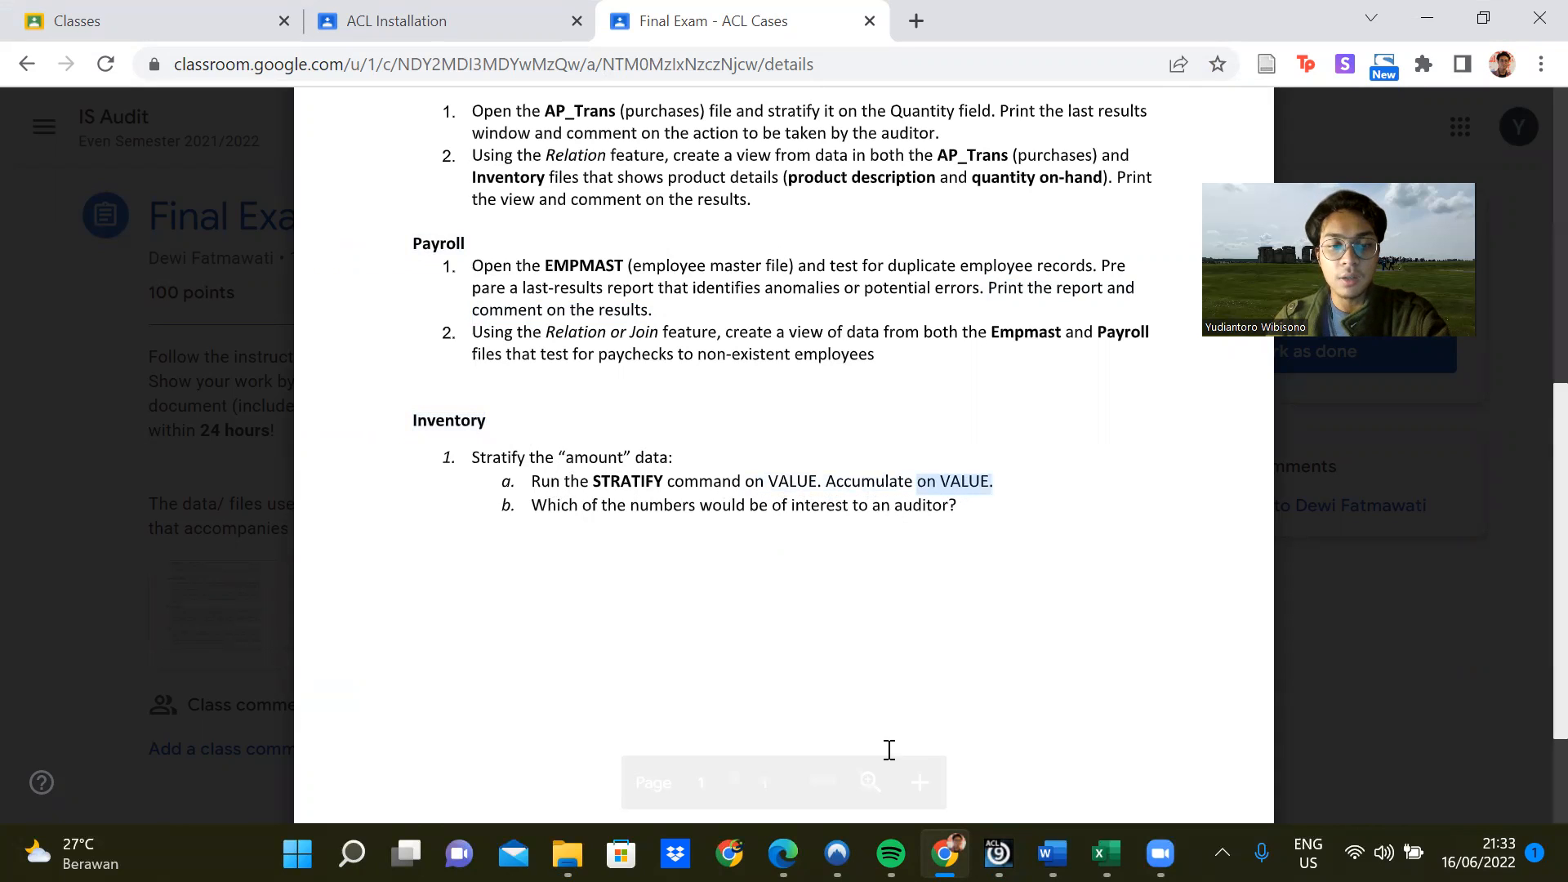
pyautogui.click(998, 853)
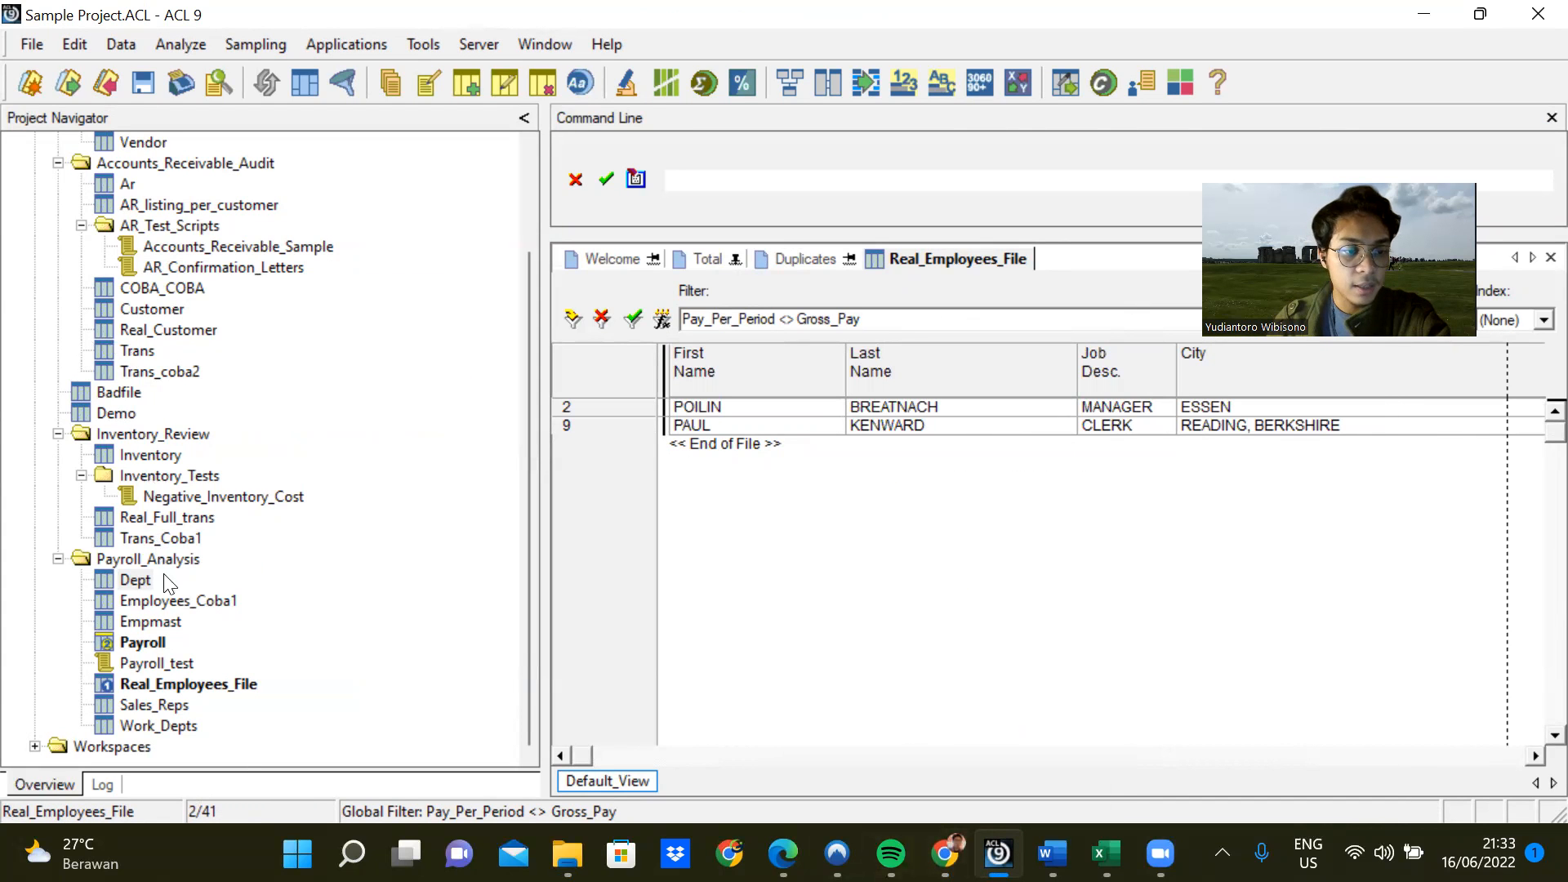
# Open the Inventory table from the Inventory_Review folder, saving the changes made to Real_Employees_File.
pyautogui.scroll(2, 159, 563)
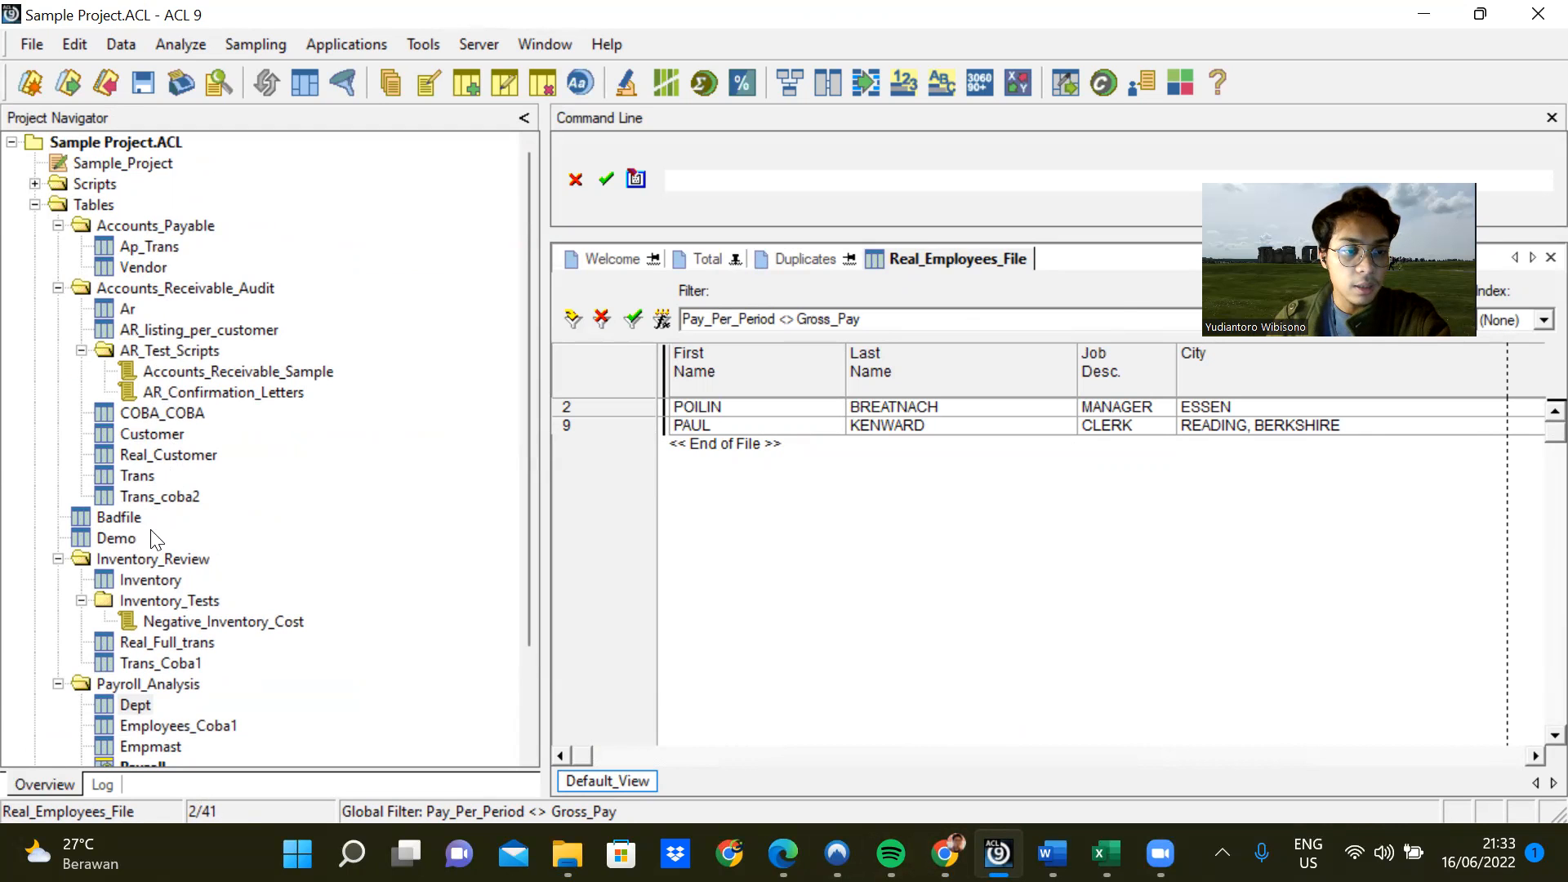
pyautogui.scroll(-2, 152, 535)
pyautogui.scroll(2, 145, 527)
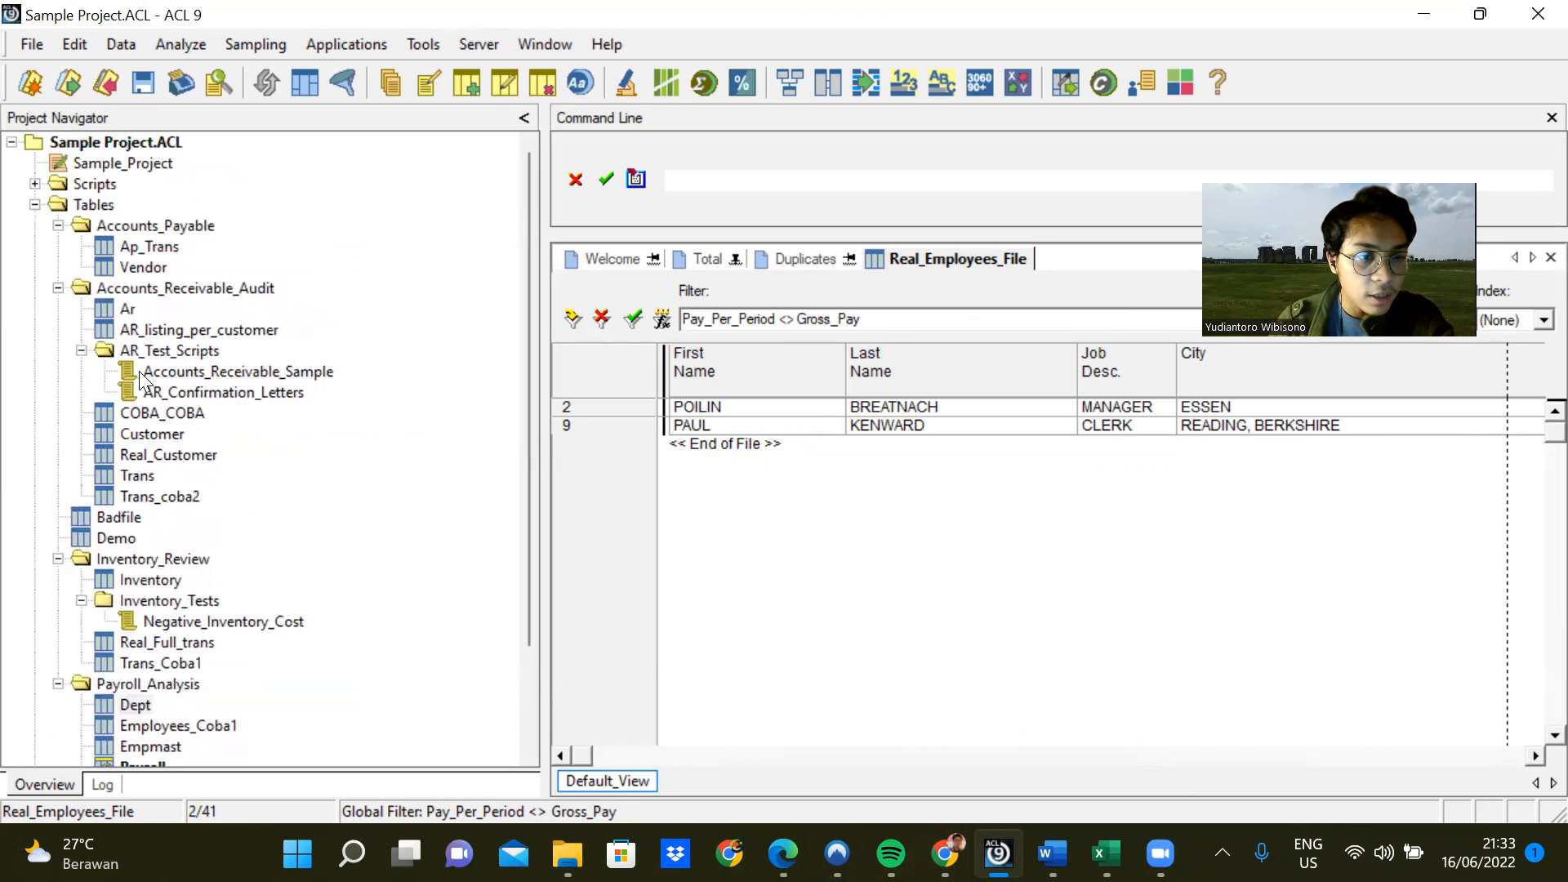
pyautogui.scroll(-1, 145, 390)
pyautogui.scroll(-1, 164, 474)
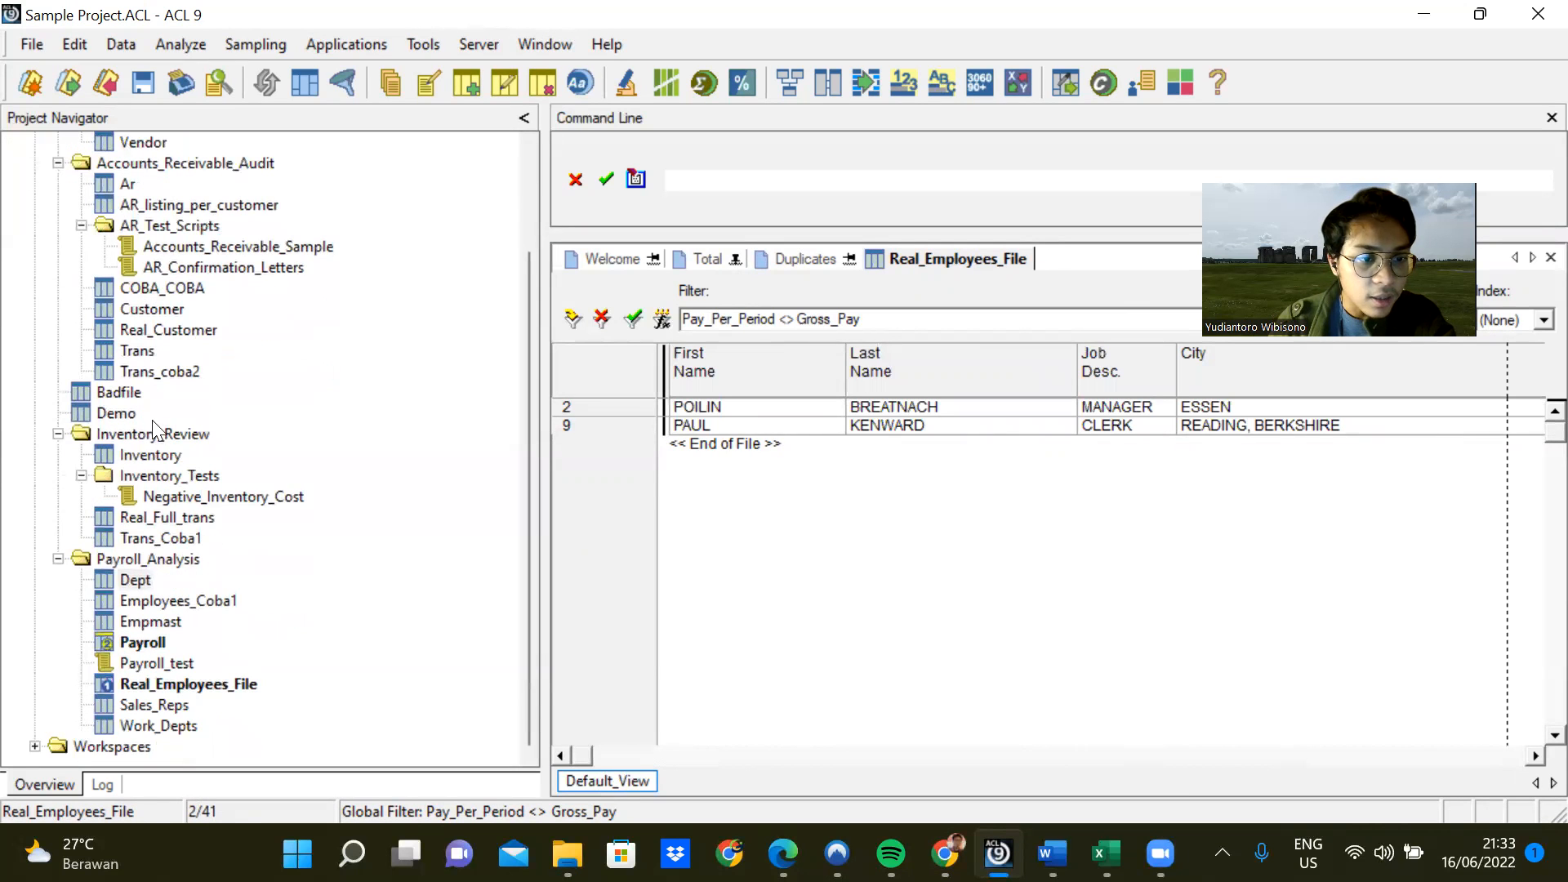
pyautogui.doubleClick(149, 455)
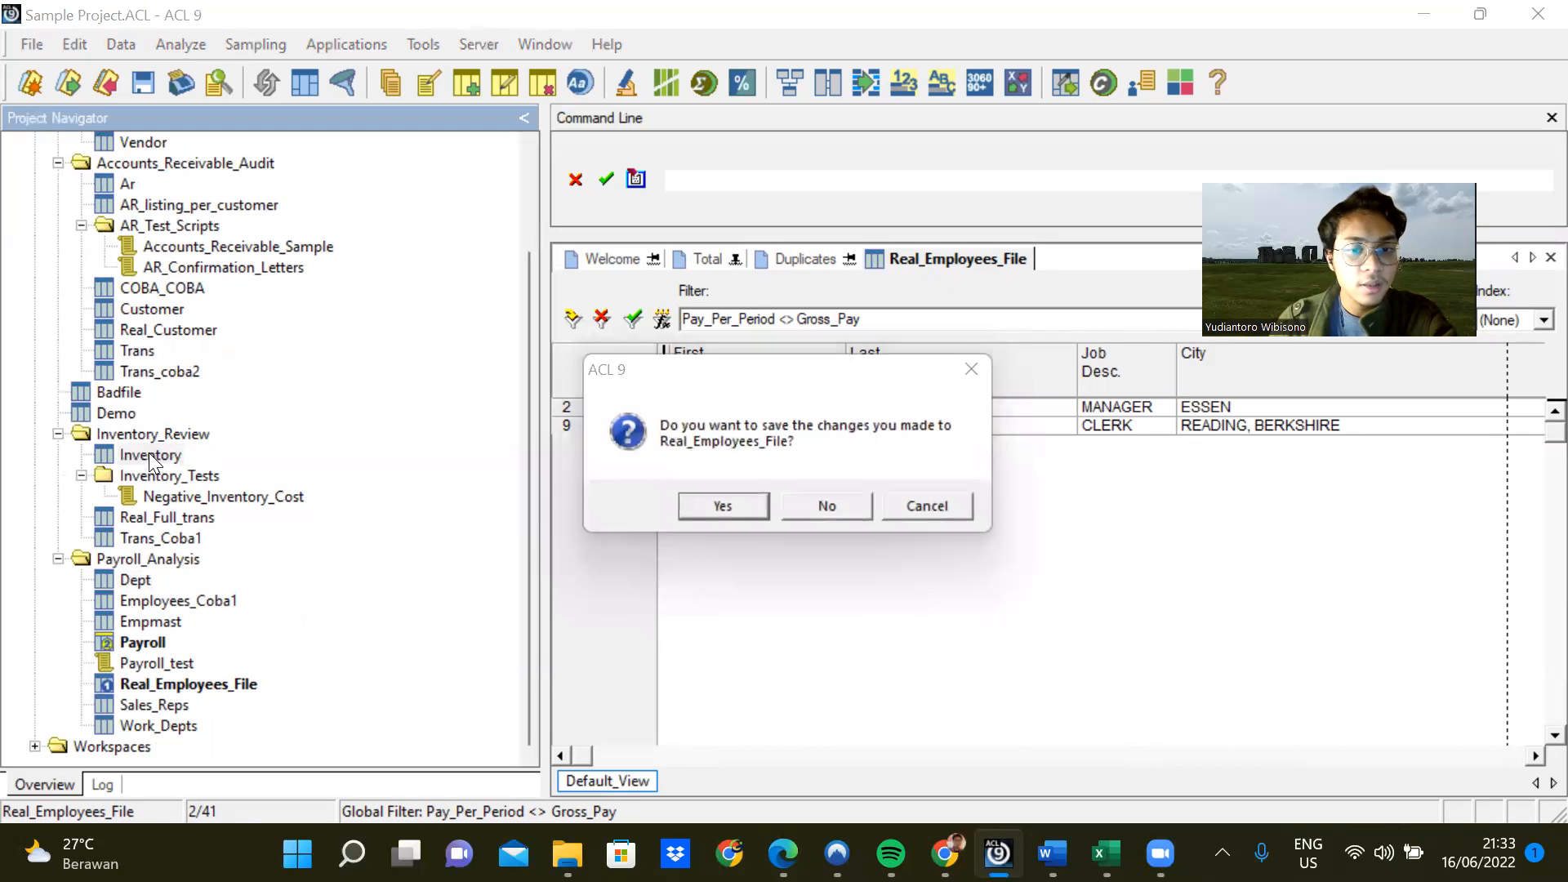
pyautogui.click(723, 506)
pyautogui.doubleClick(148, 451)
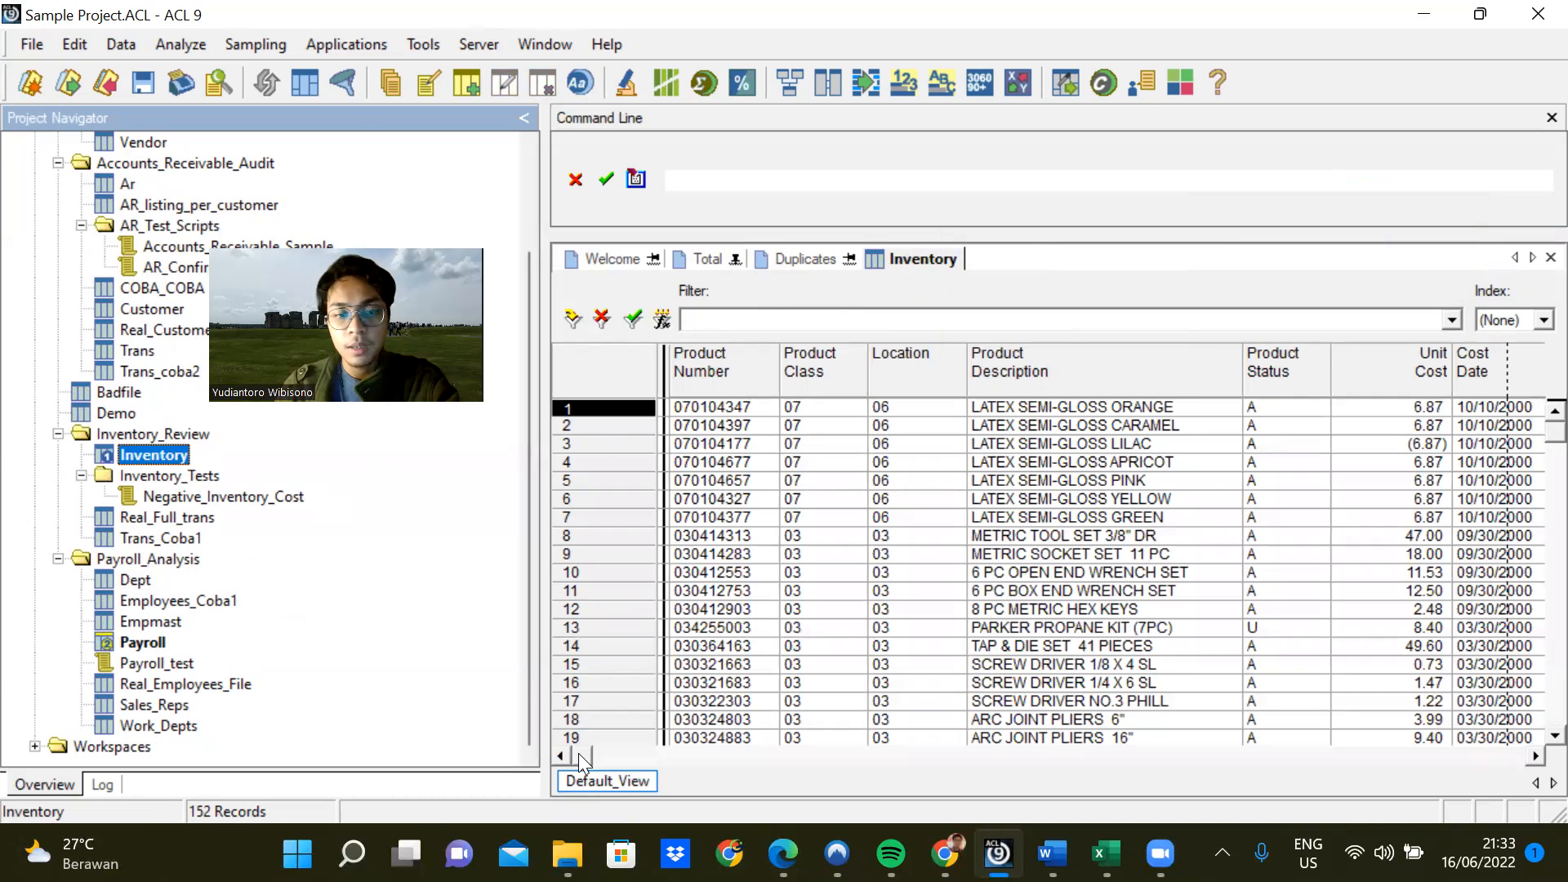
# Quick-sort the Inventory Value at Cost column in descending and then ascending order to check its highest and lowest values.
pyautogui.moveTo(578, 753); pyautogui.dragTo(1191, 755)
pyautogui.moveTo(1356, 726); pyautogui.dragTo(1512, 725)
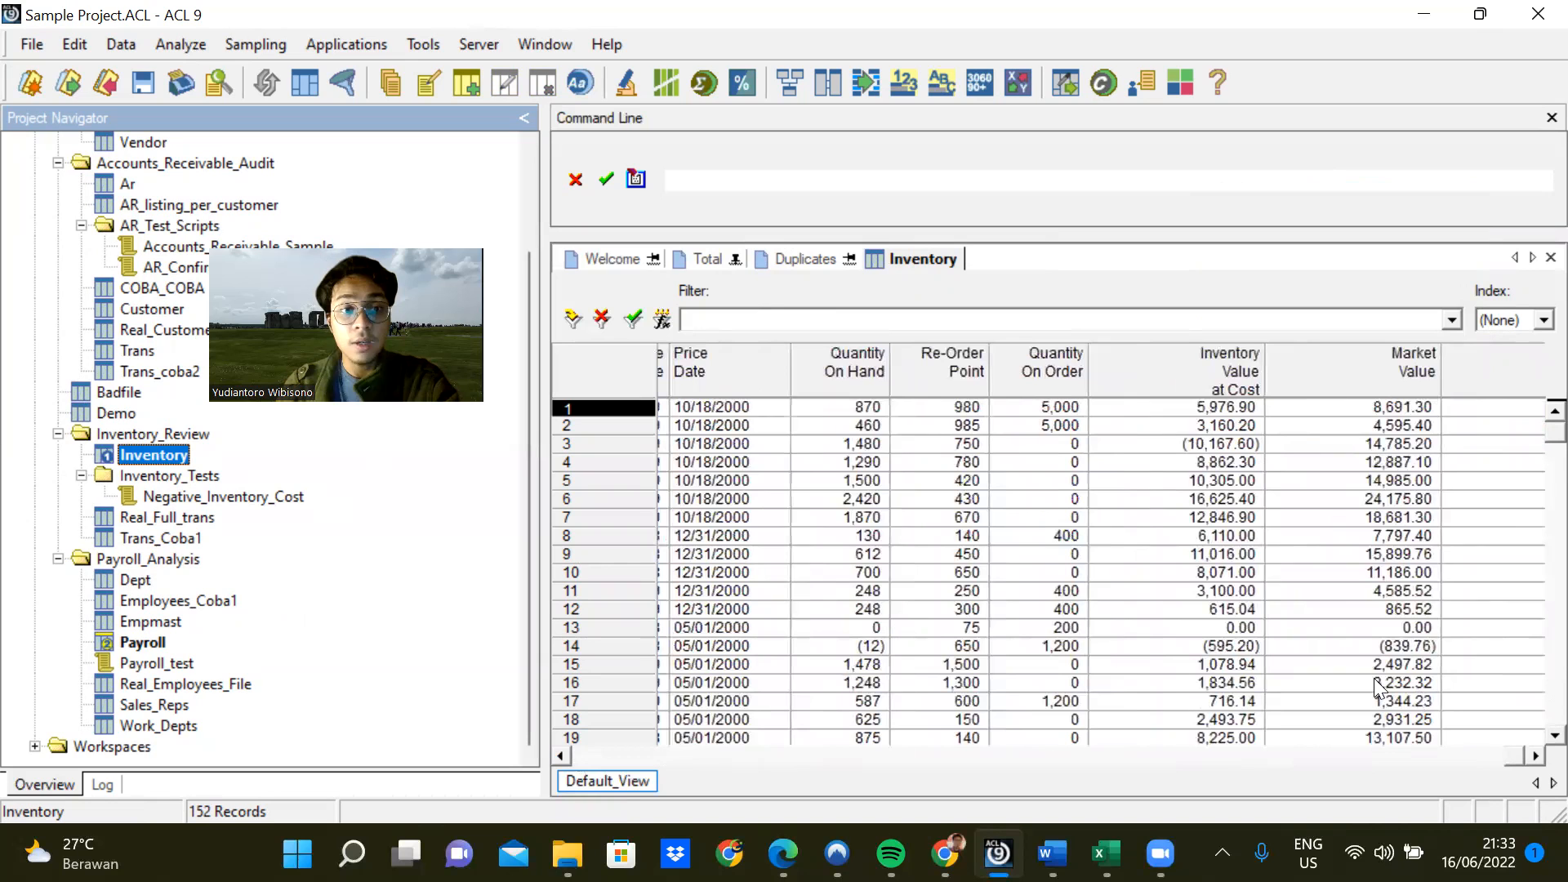
pyautogui.rightClick(1238, 374)
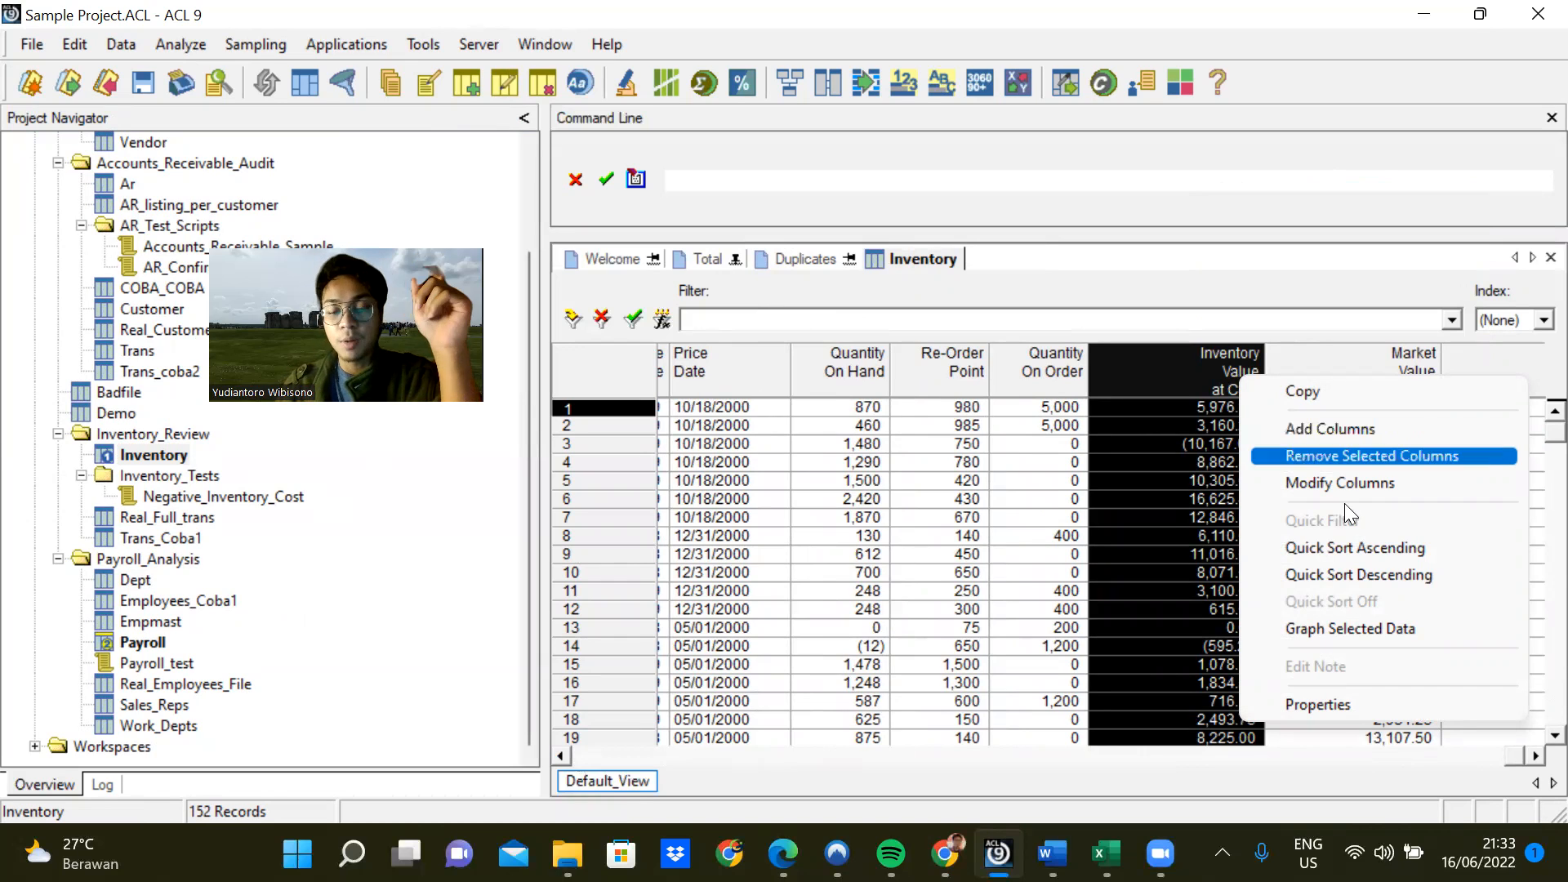
pyautogui.click(1365, 567)
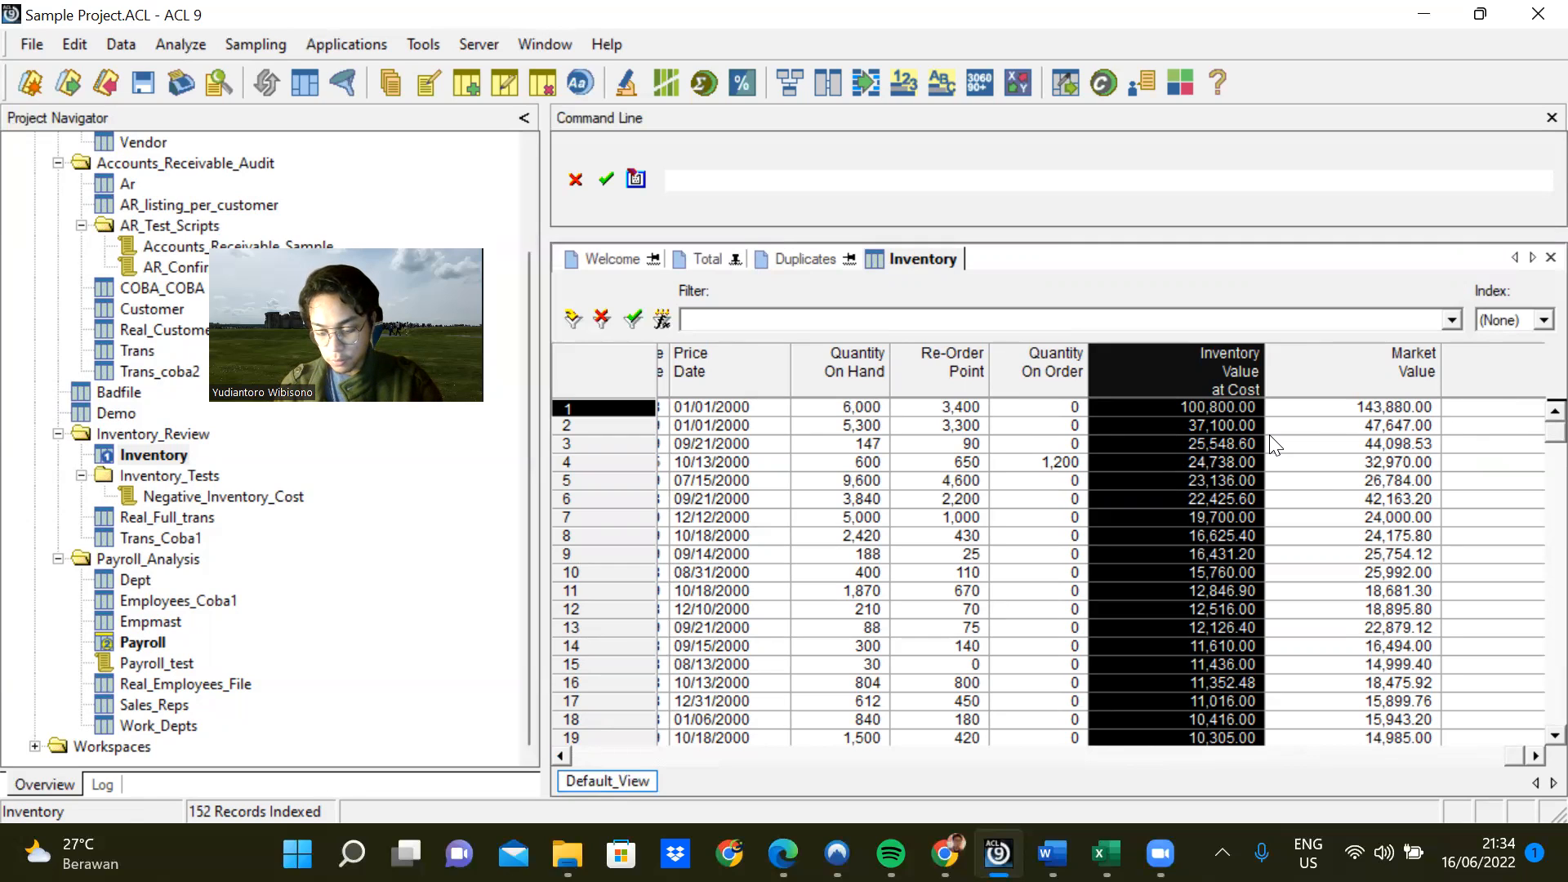
pyautogui.rightClick(1209, 360)
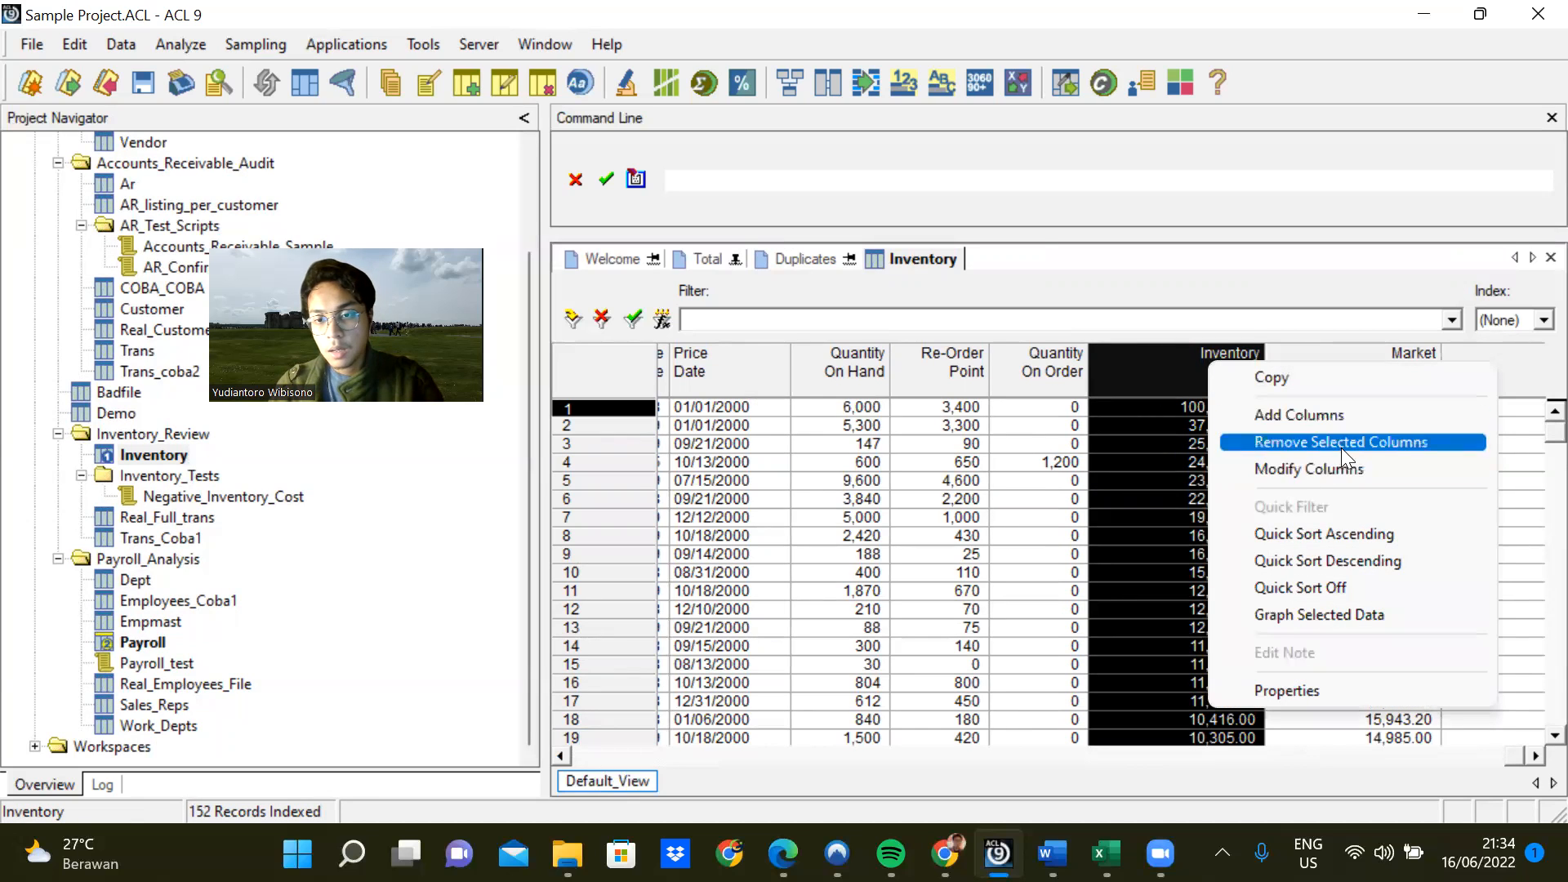
pyautogui.click(1359, 537)
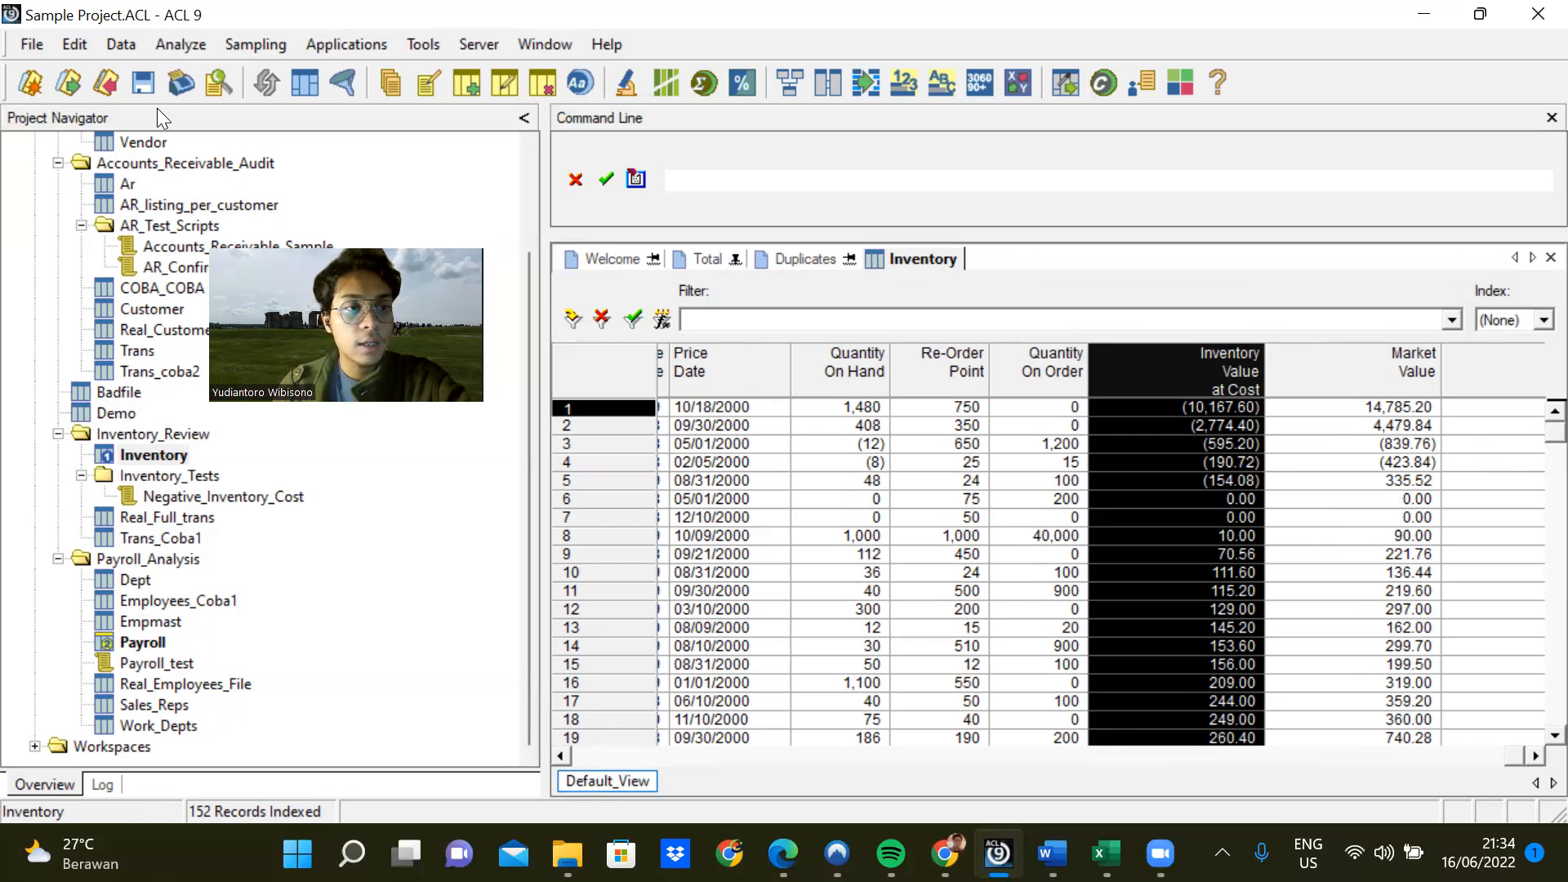
# Set up a Stratify on the Value field with minimum -1000 and maximum 100800.
pyautogui.click(185, 39)
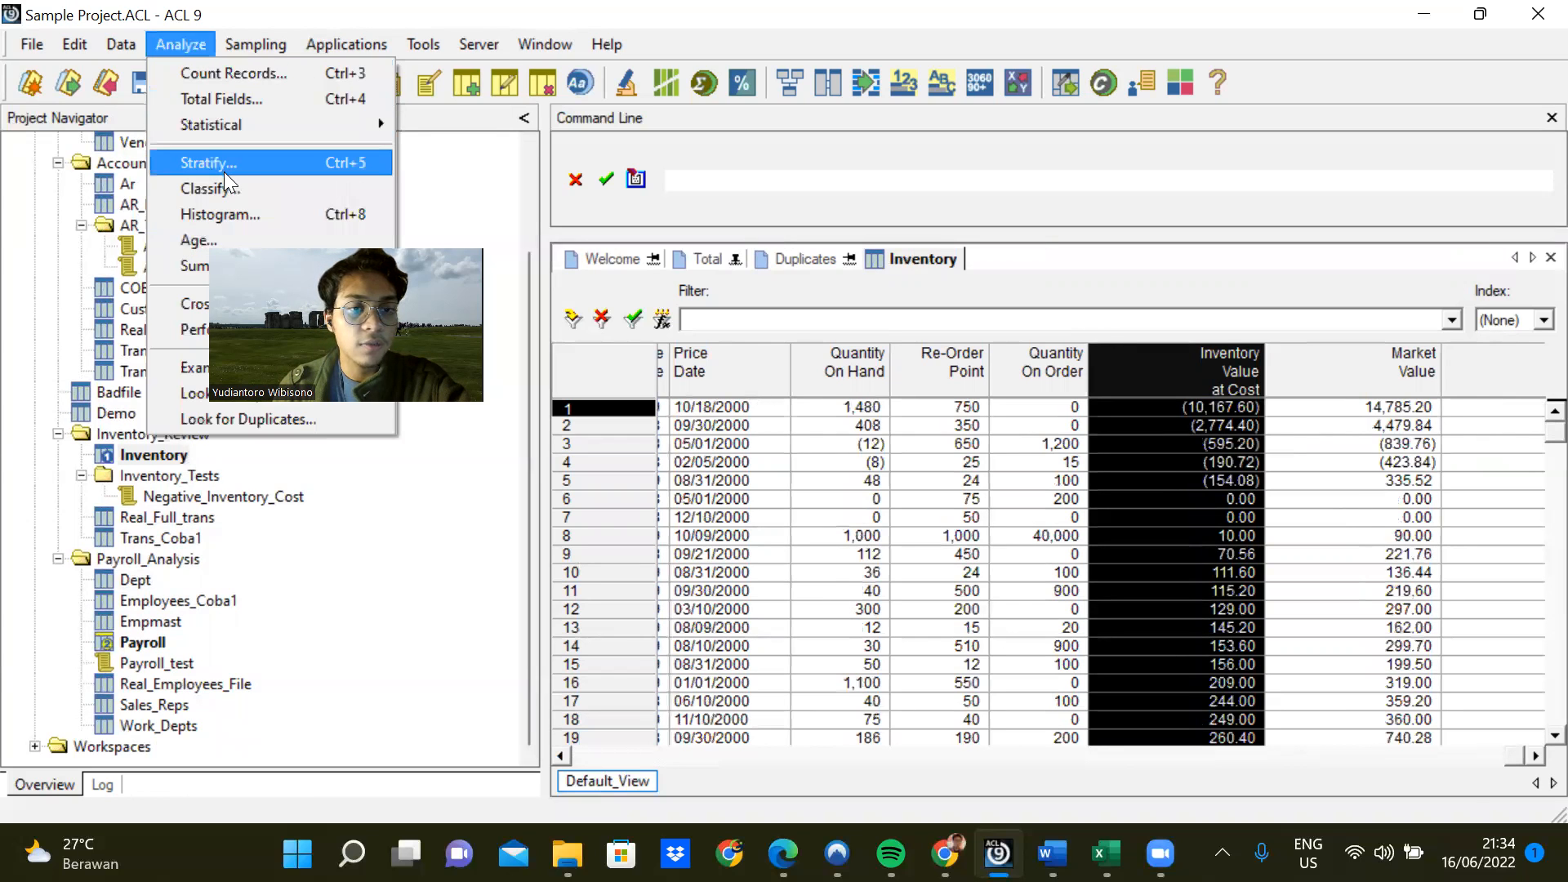
pyautogui.click(223, 171)
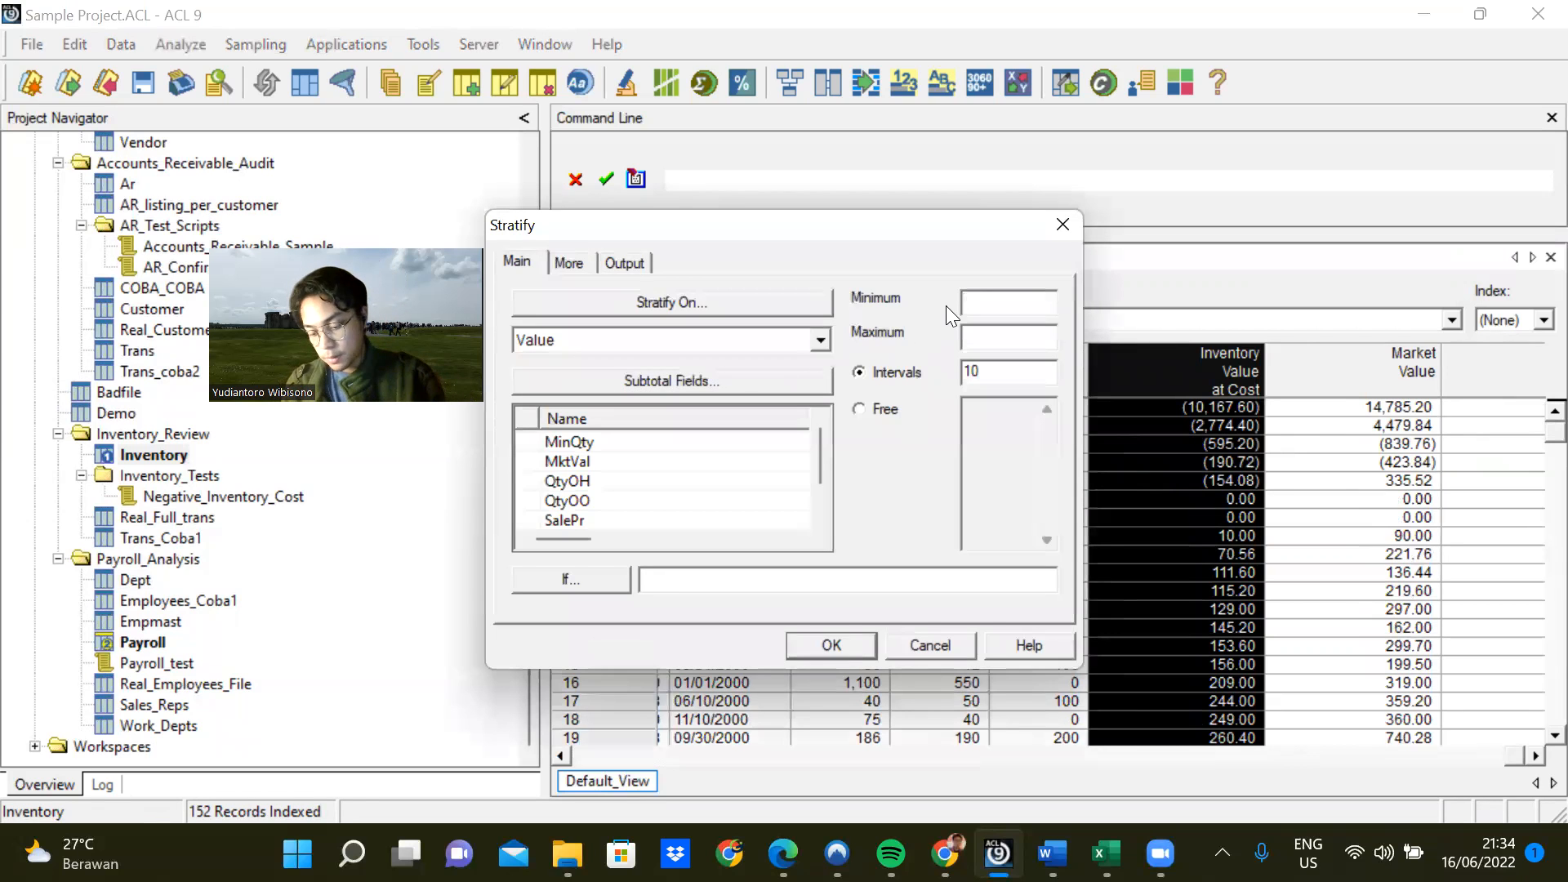
pyautogui.click(980, 303)
pyautogui.write('-')
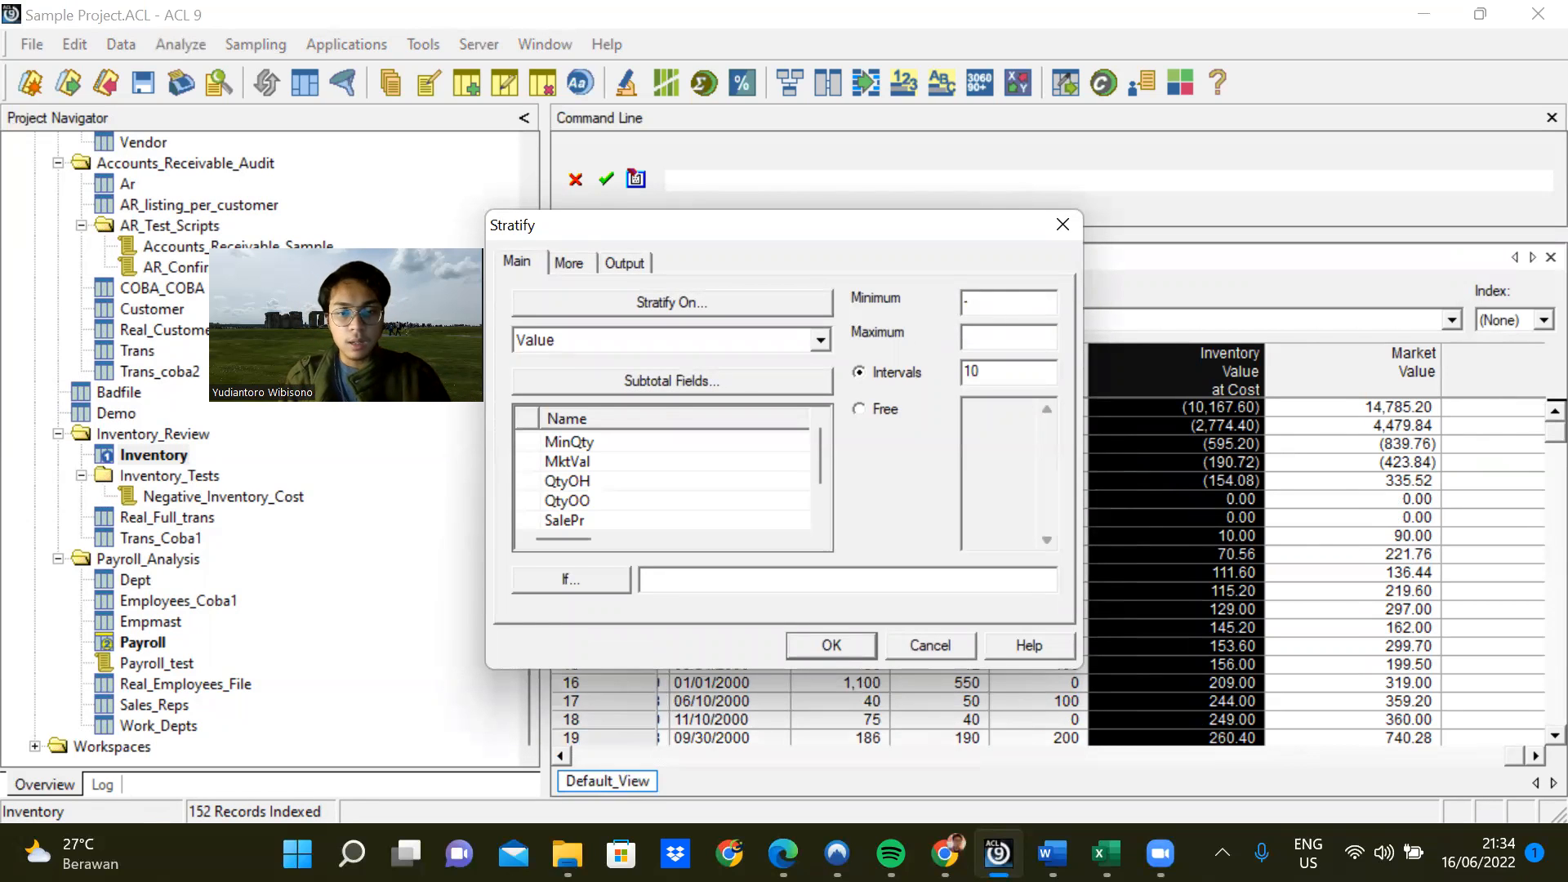
pyautogui.write('1000')
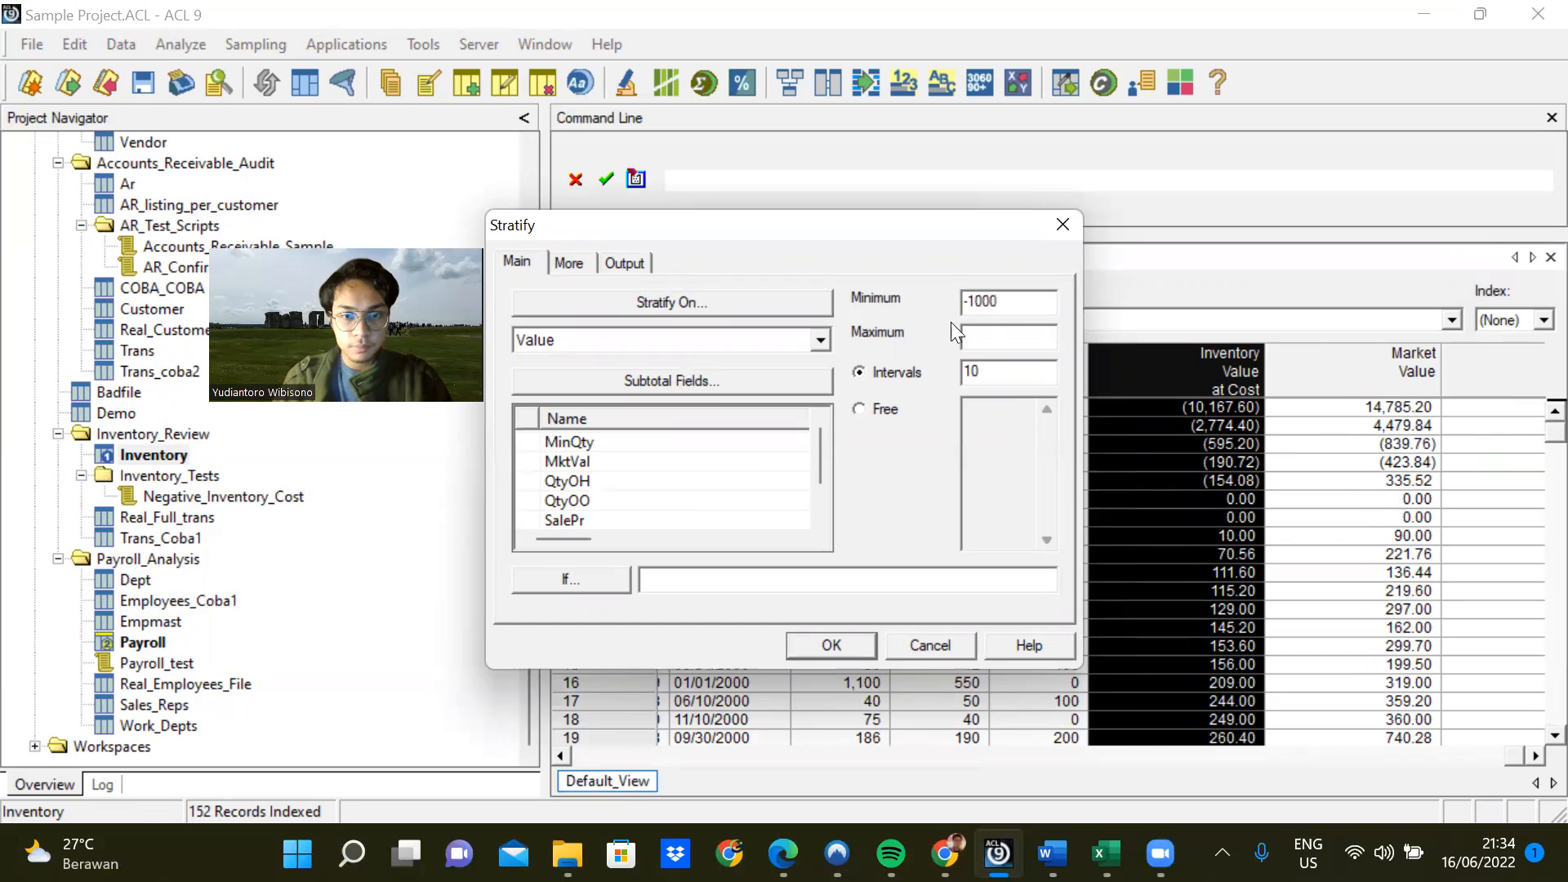
pyautogui.click(999, 334)
pyautogui.write('1008000')
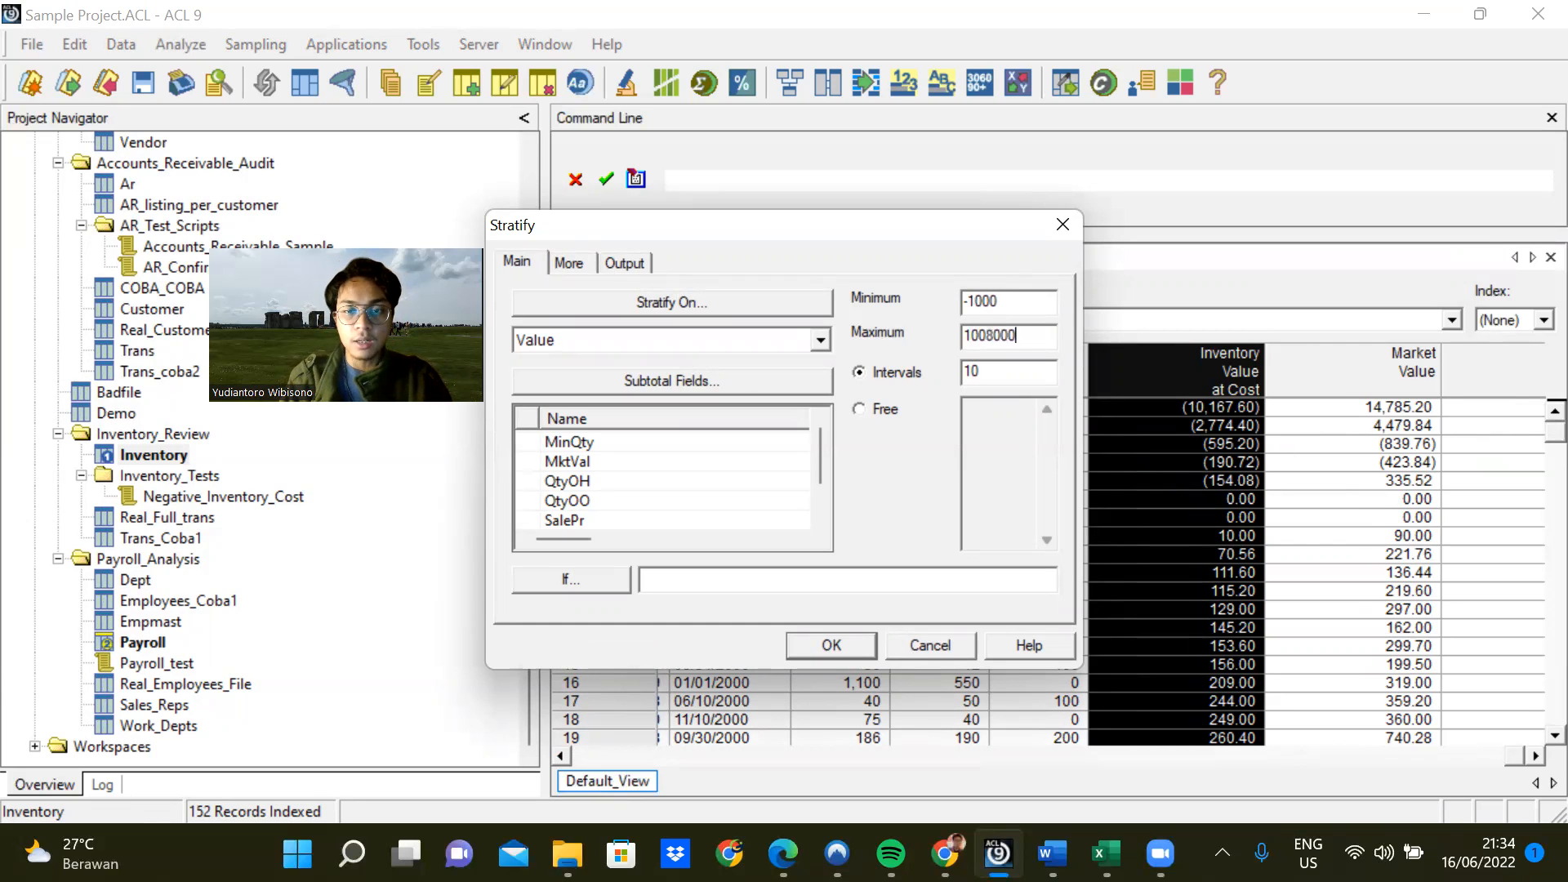
pyautogui.press('BackSpace')
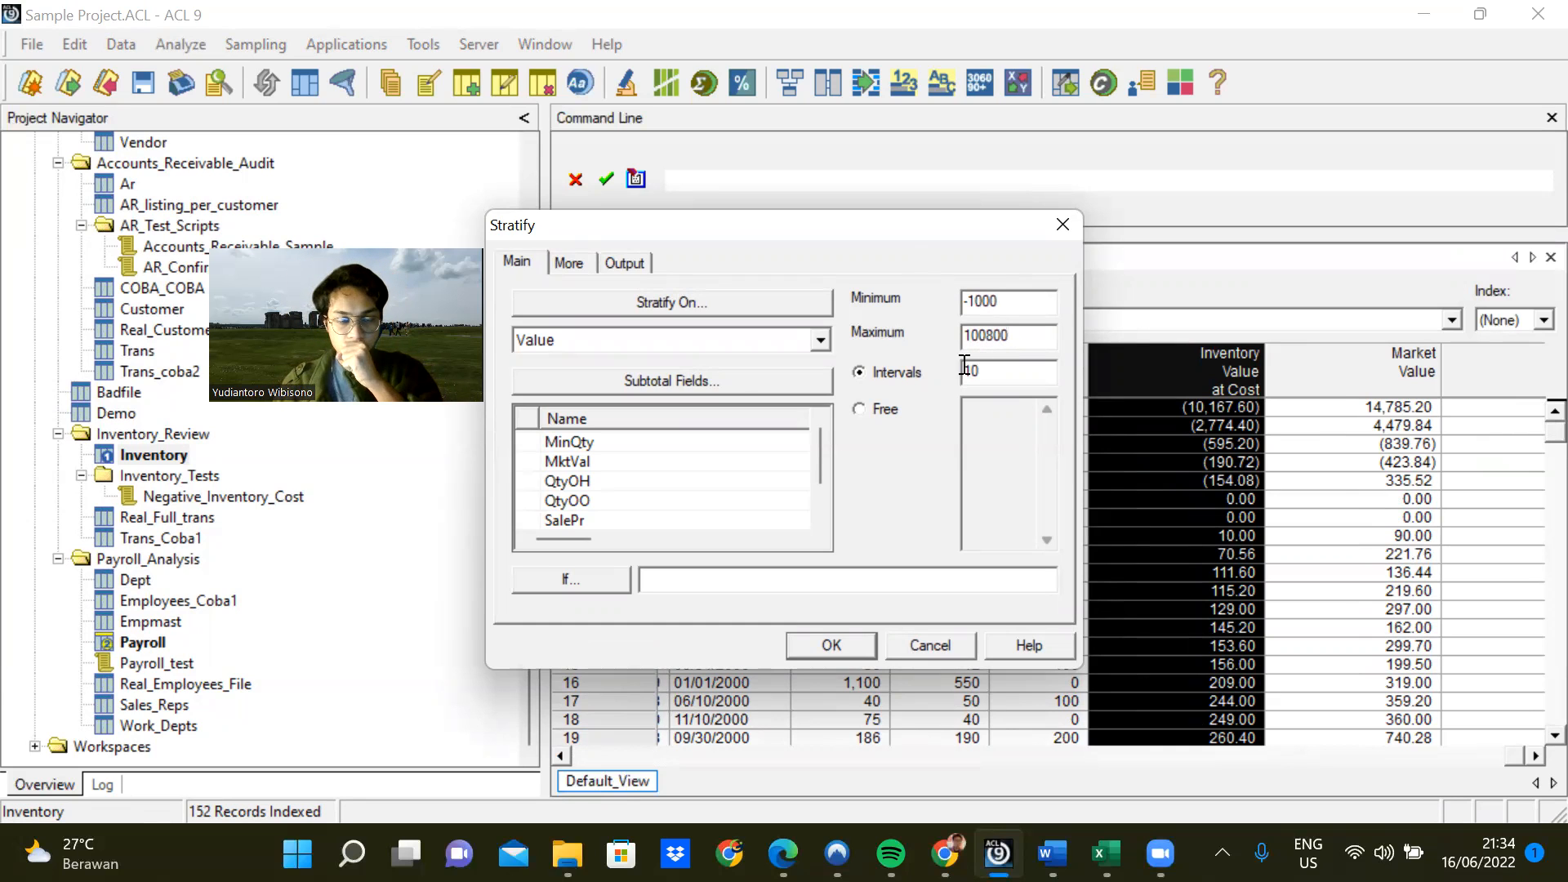
# Use Value as the stratification's subtotal field and send the output to the screen.
pyautogui.click(733, 381)
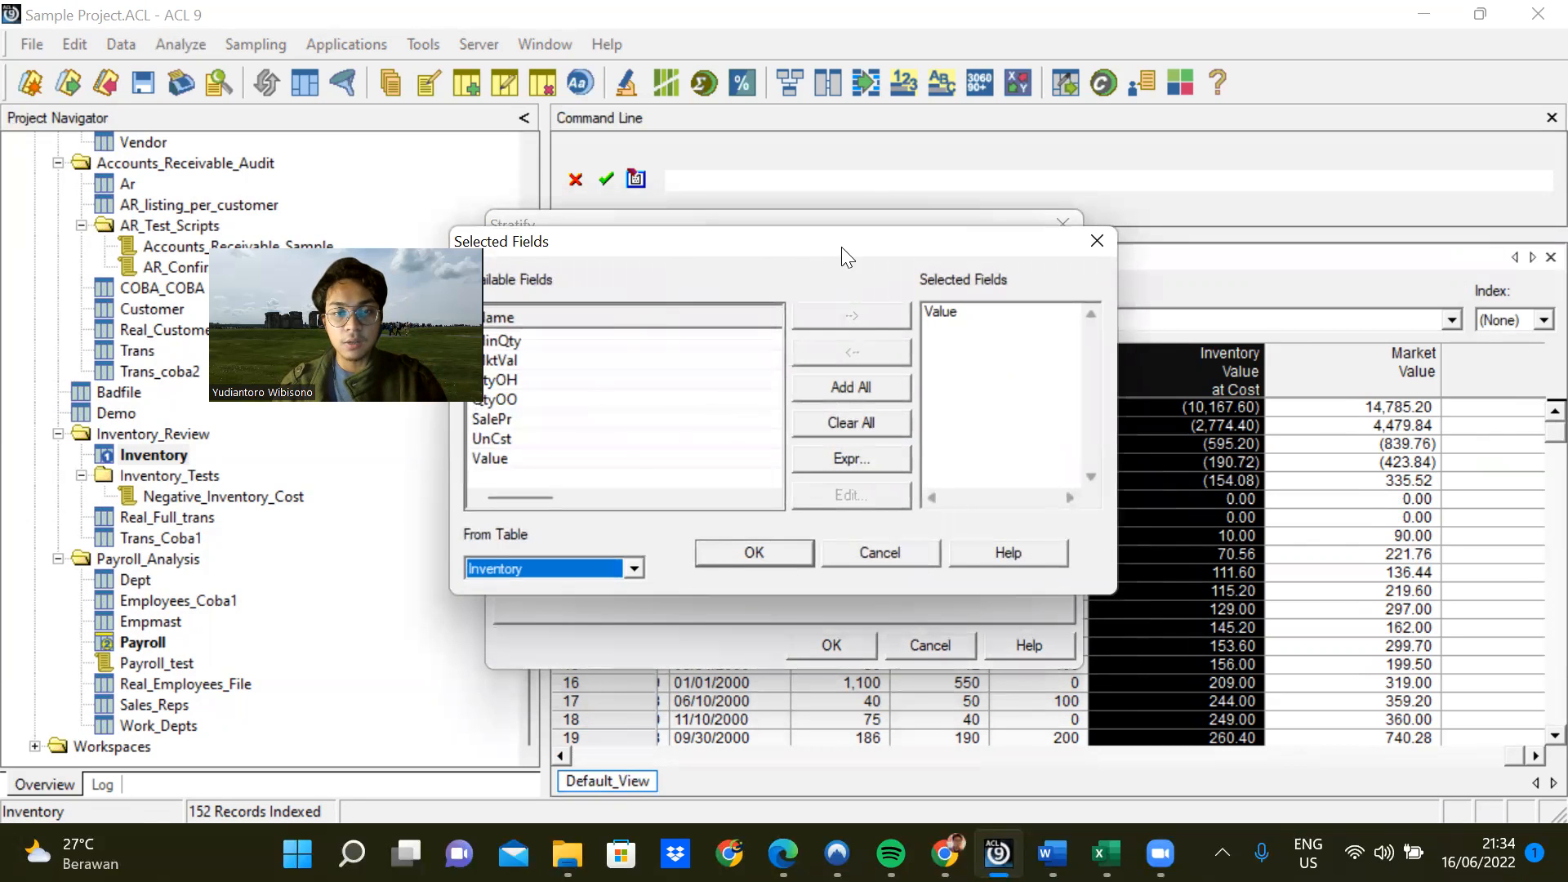
pyautogui.click(619, 456)
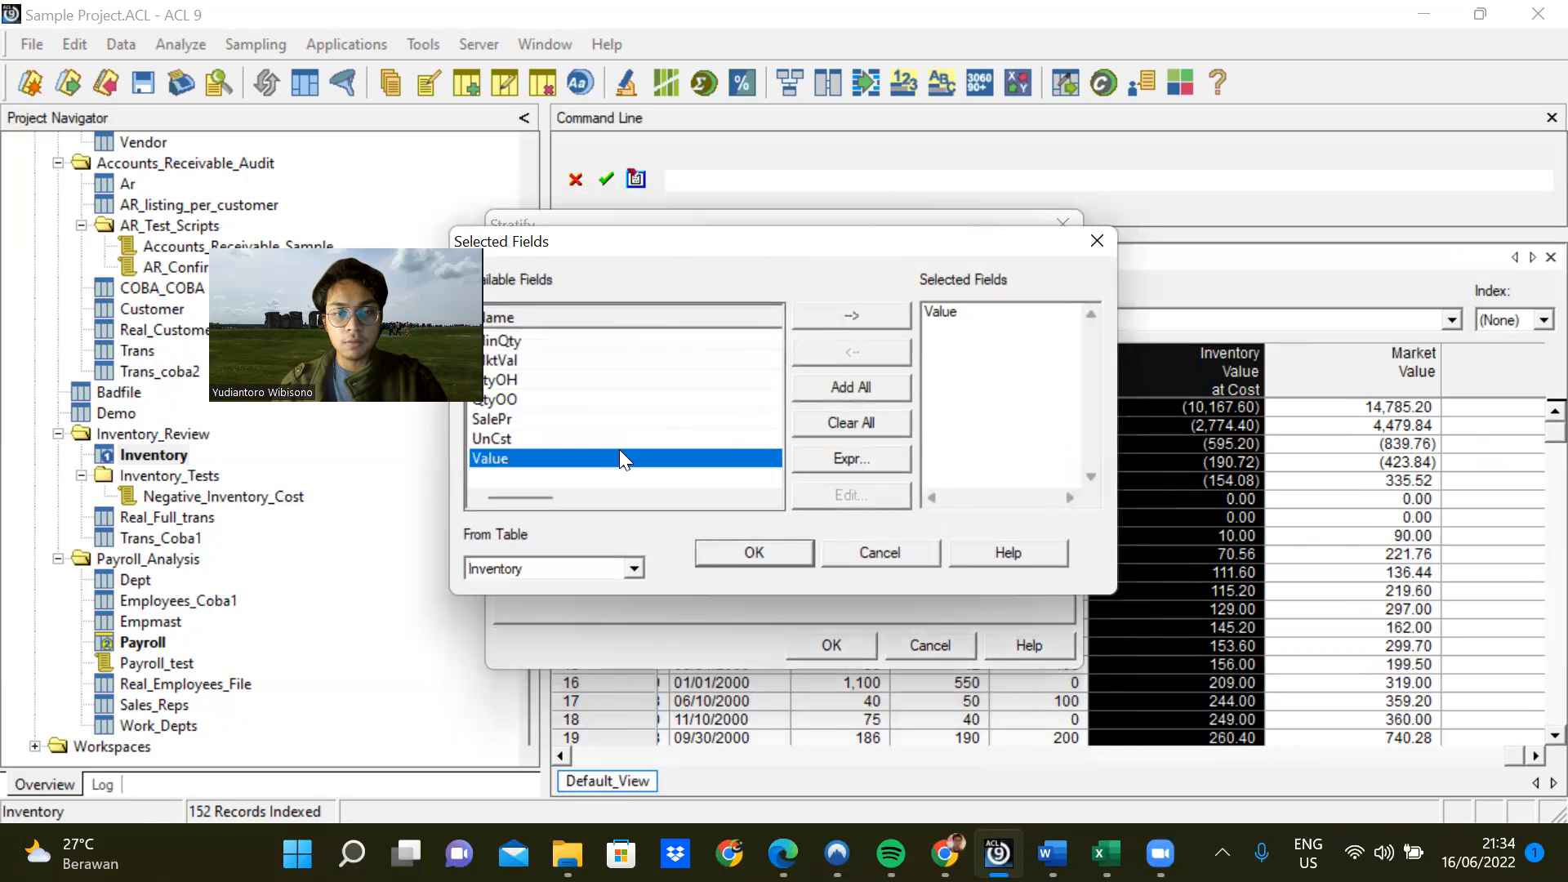
pyautogui.click(748, 544)
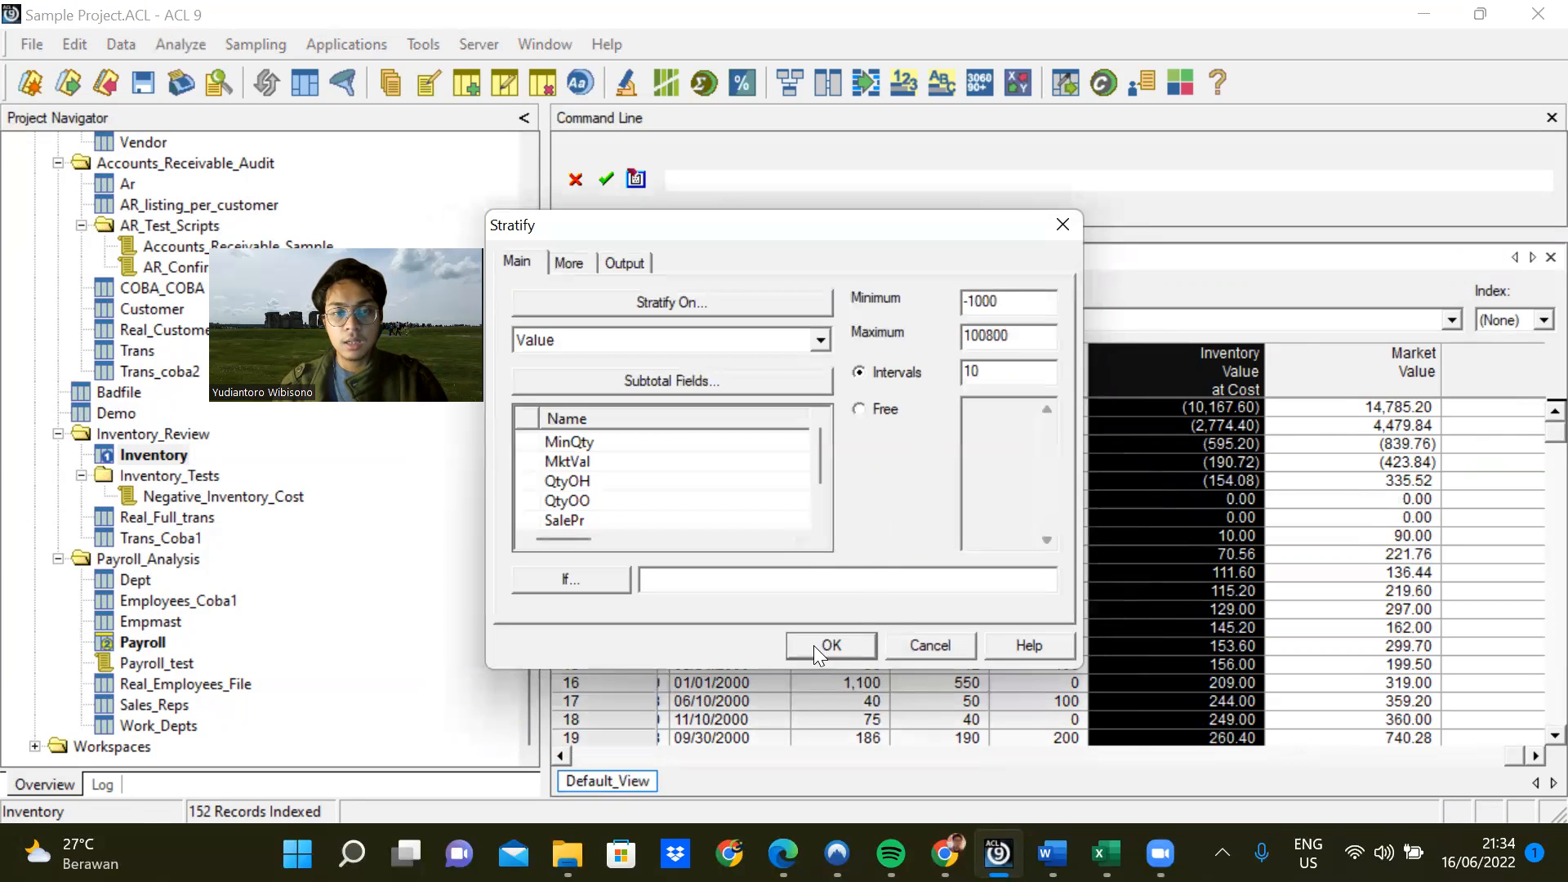
pyautogui.click(618, 263)
pyautogui.click(531, 321)
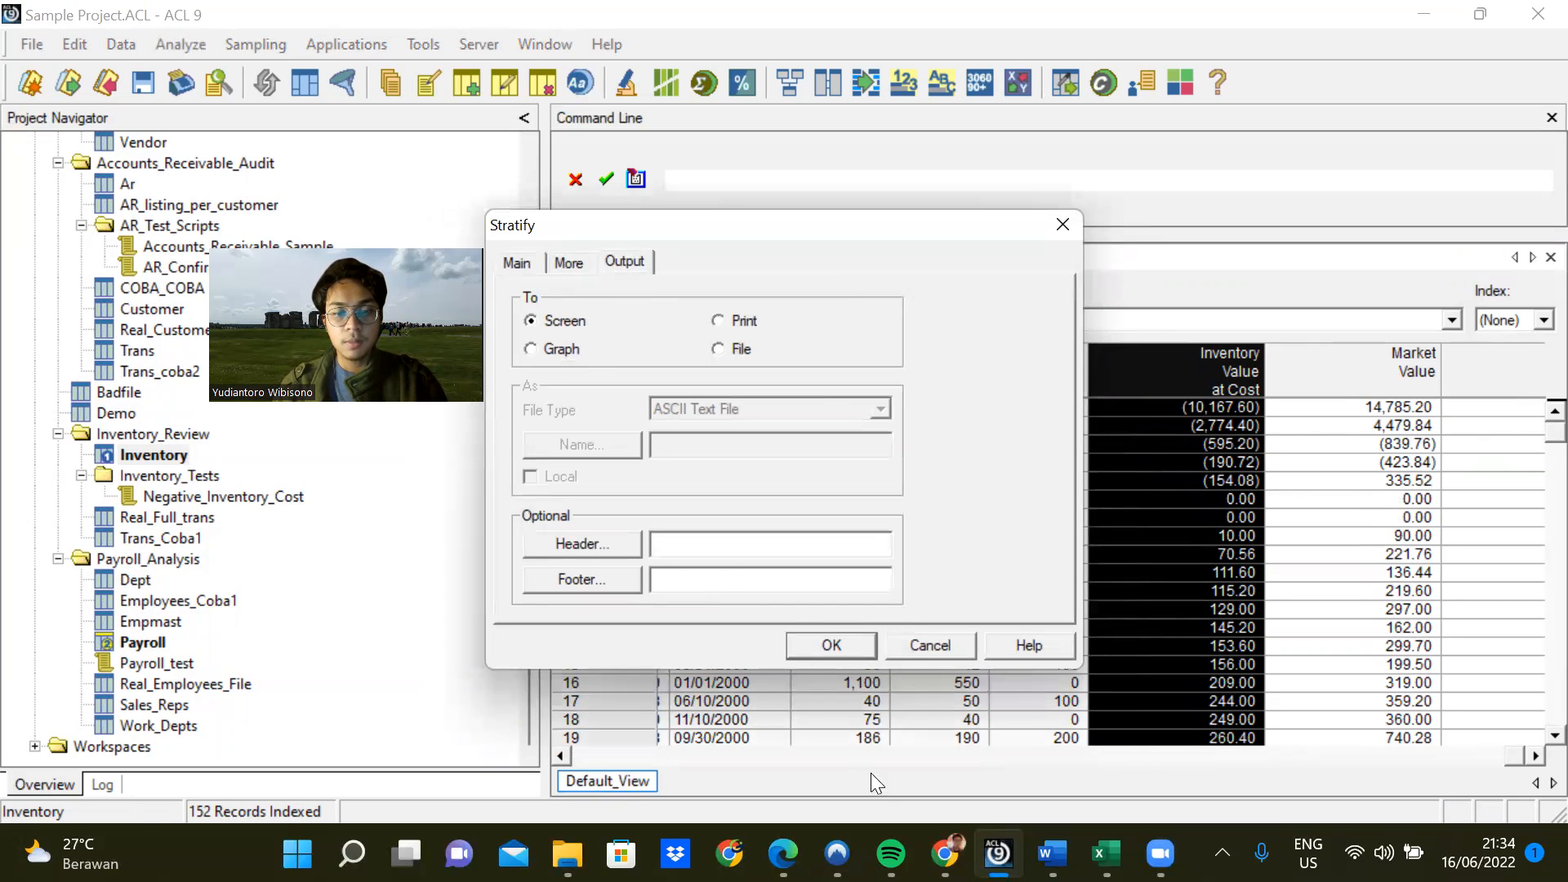
# Switch to Chrome to reread the Inventory stratify instructions, then return to ACL 9 and run the stratification.
pyautogui.click(945, 853)
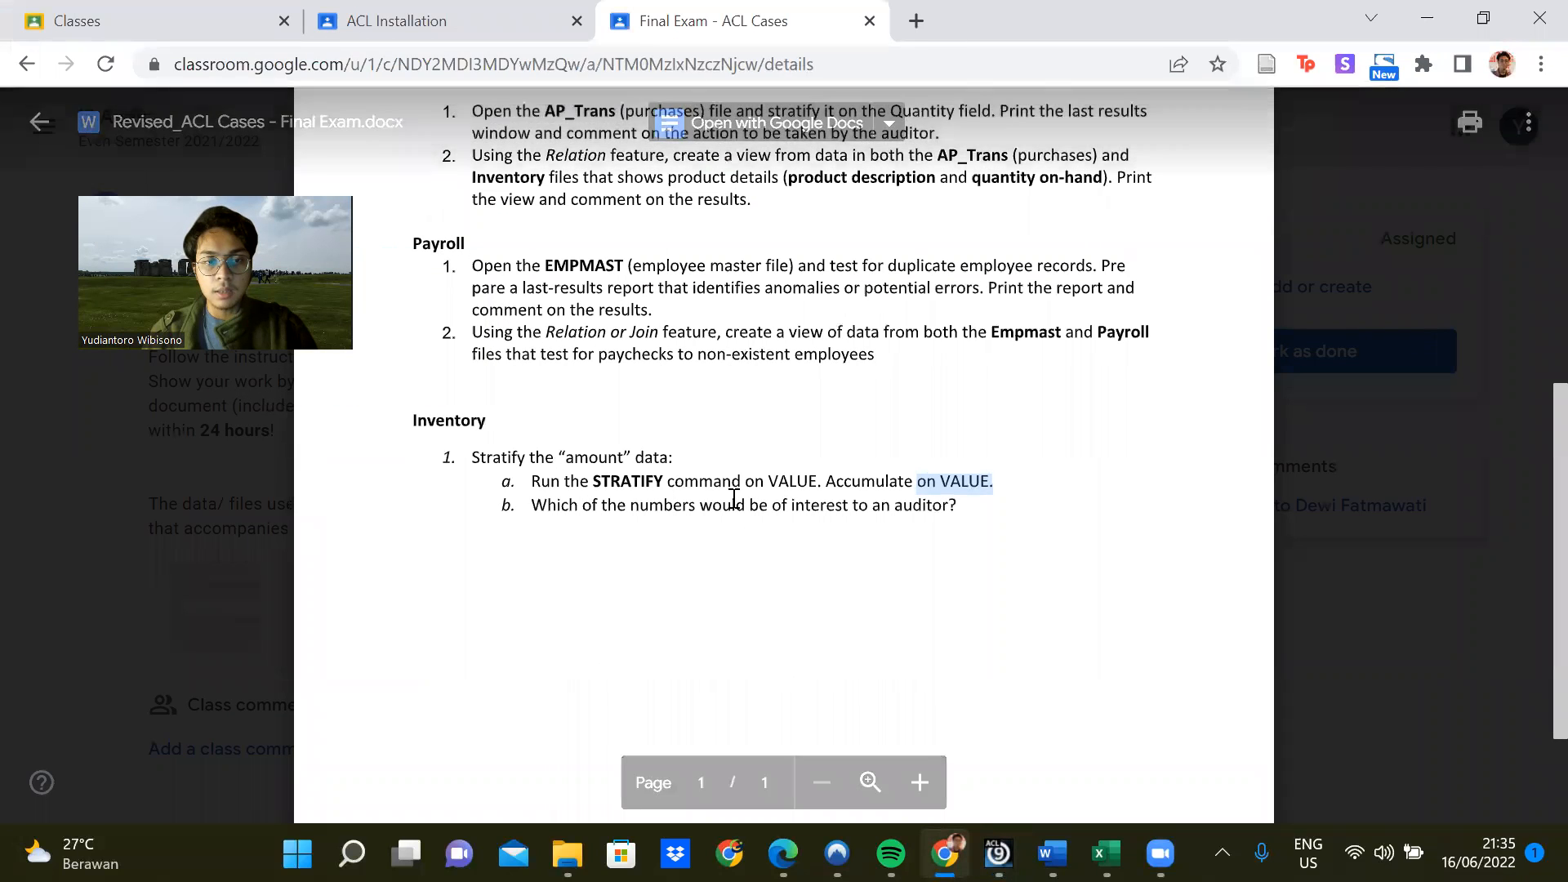
pyautogui.moveTo(602, 490); pyautogui.dragTo(976, 511)
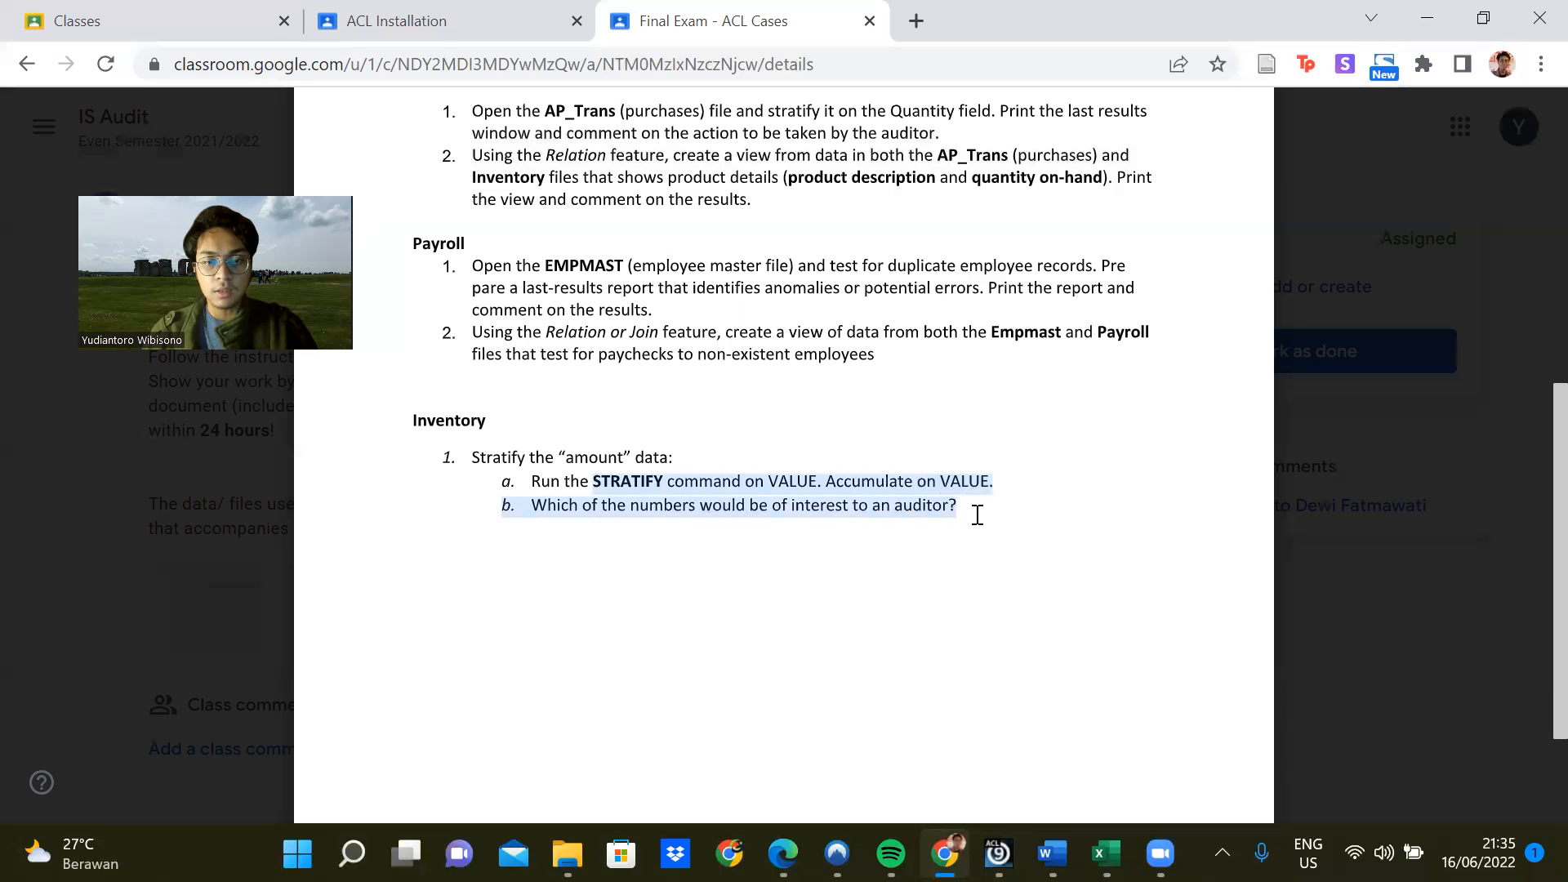
pyautogui.click(1427, 18)
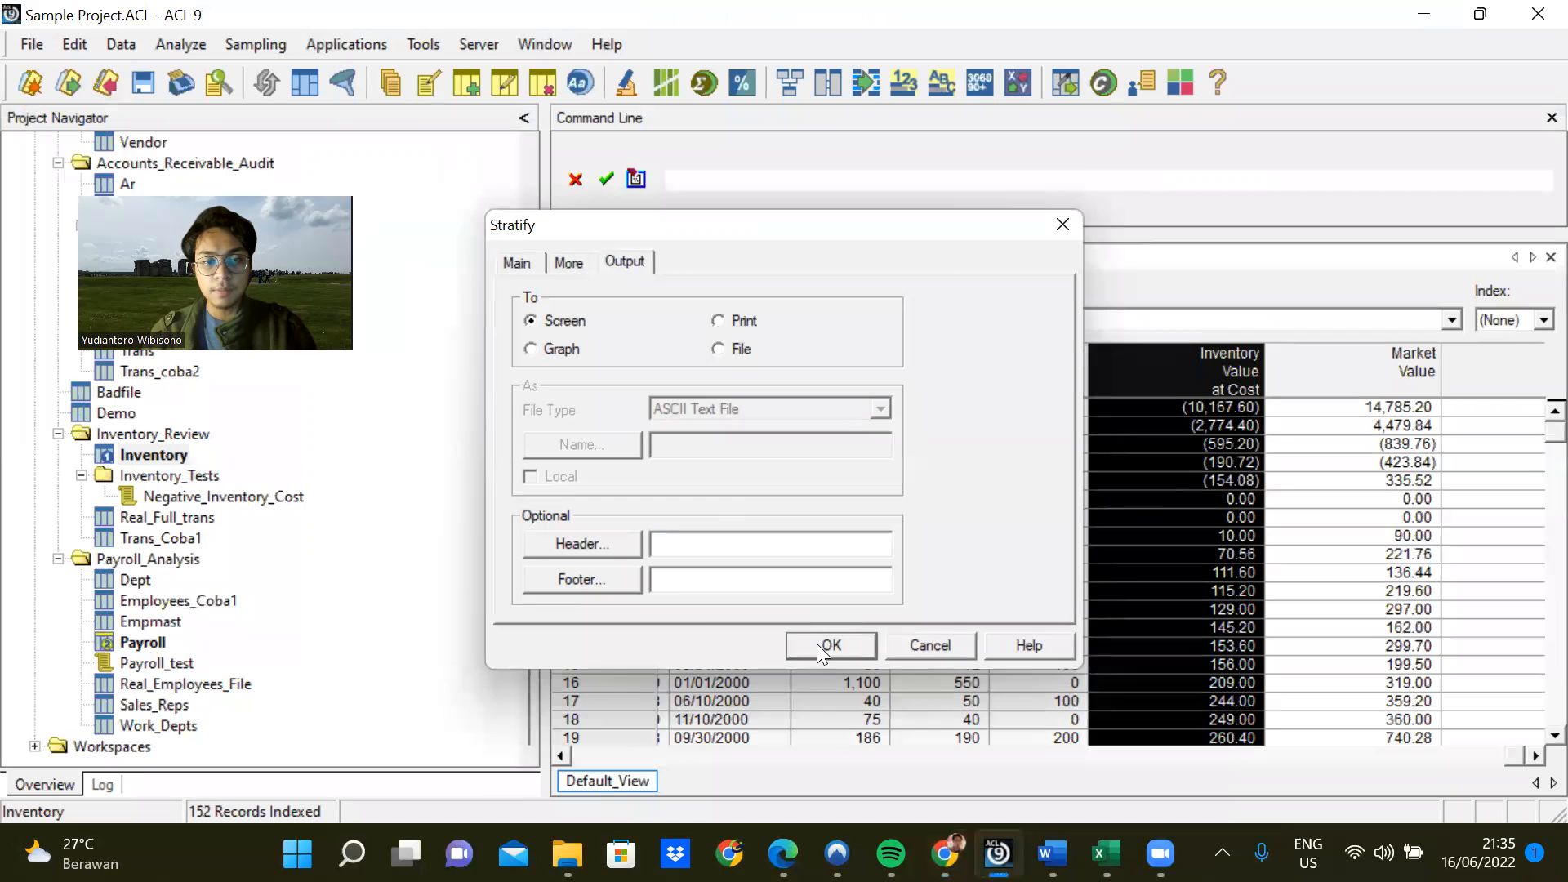
pyautogui.click(816, 643)
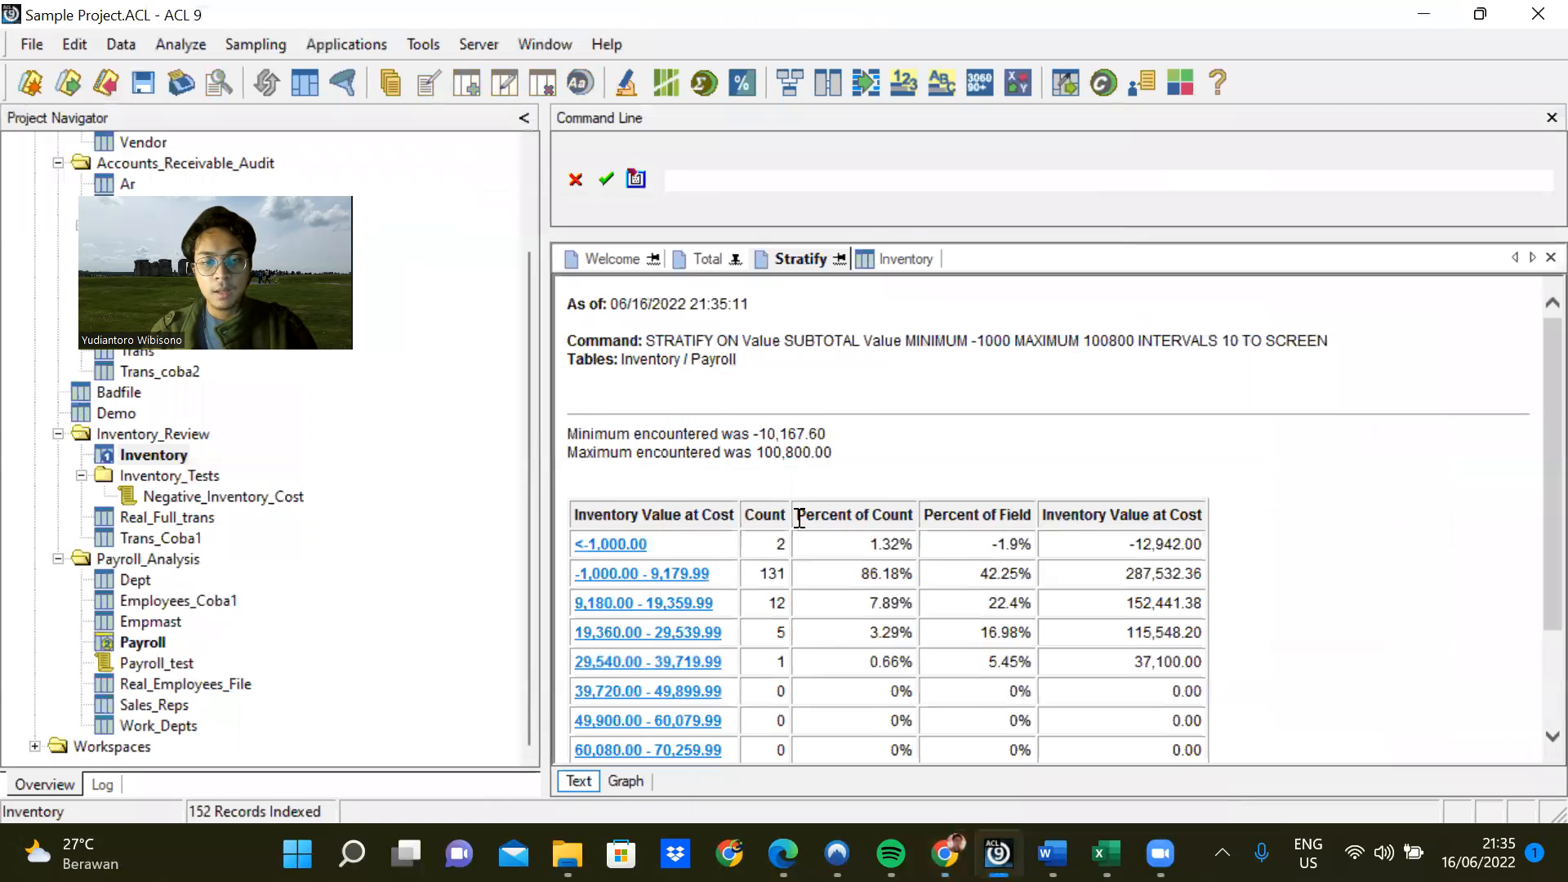
# Compare the stratification results with the Inventory task's questions in Chrome.
pyautogui.scroll(-3, 799, 518)
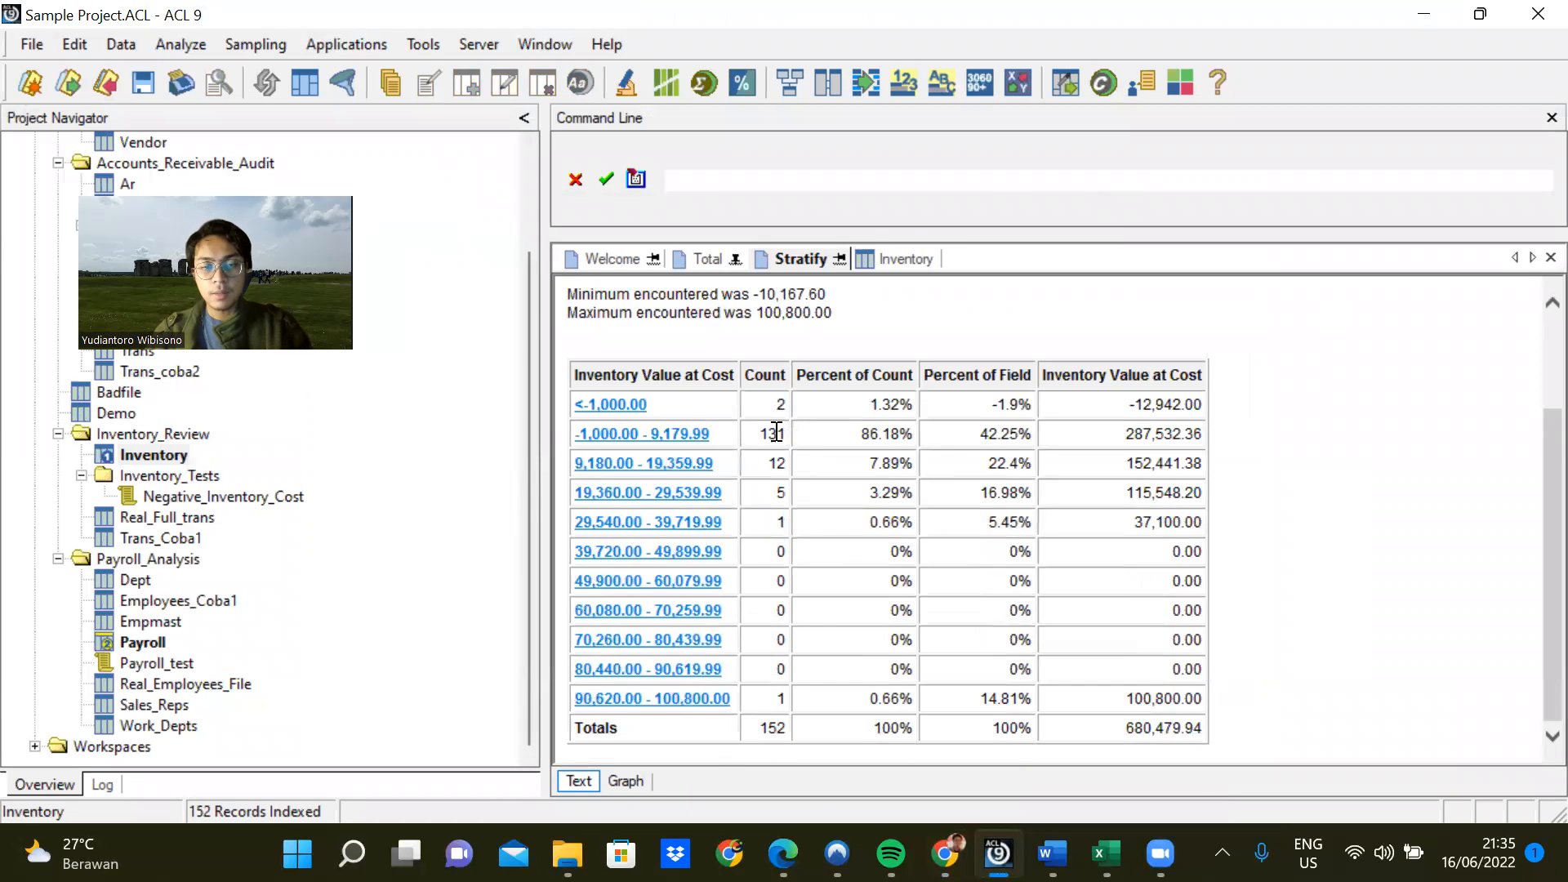
pyautogui.click(945, 853)
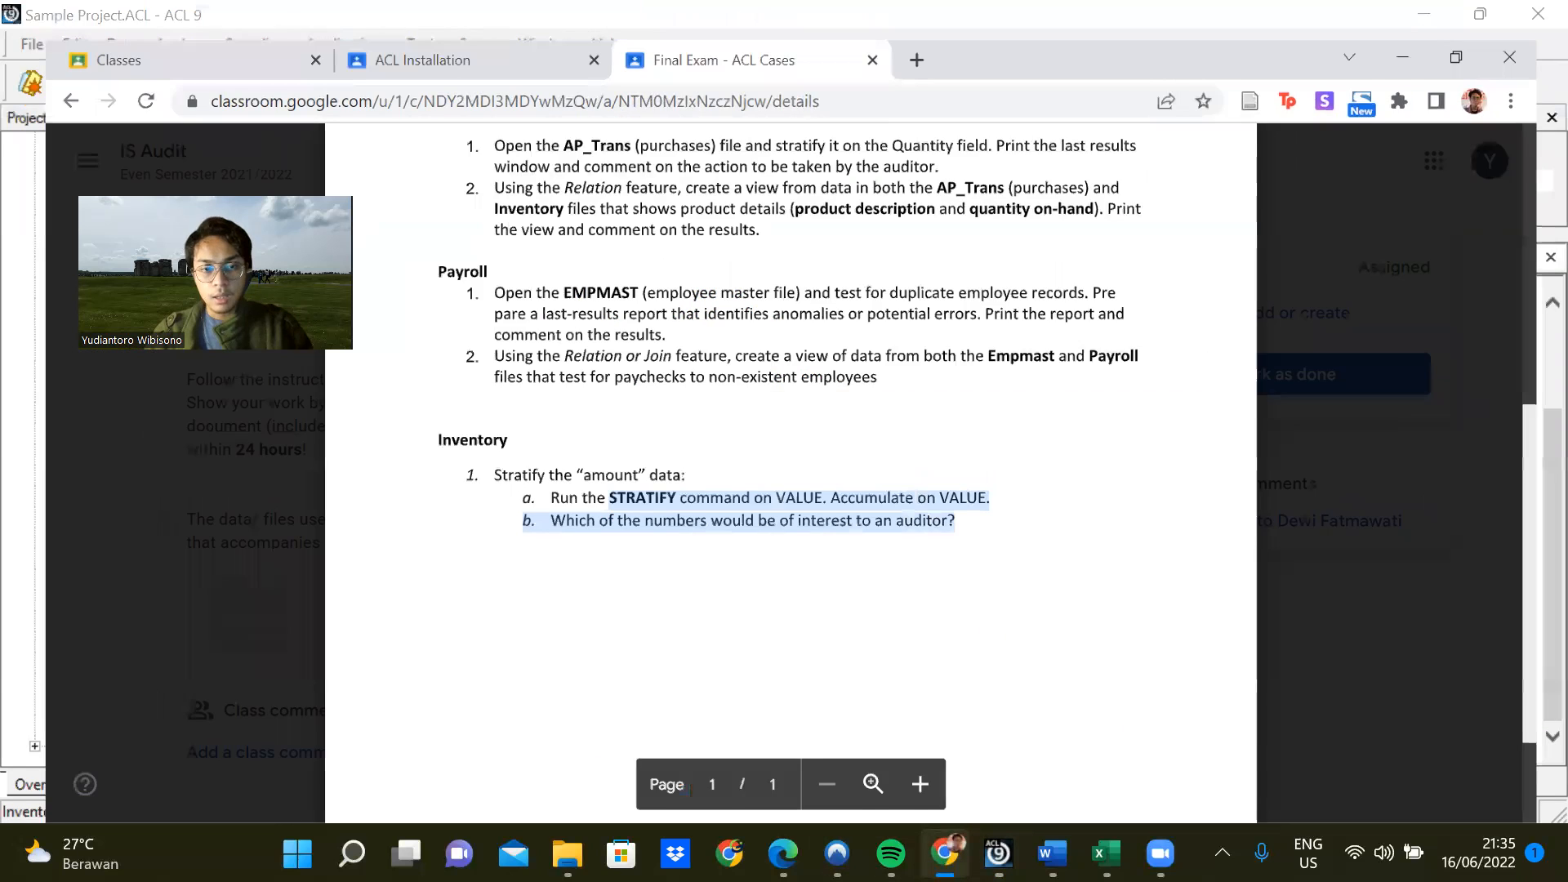
pyautogui.click(945, 852)
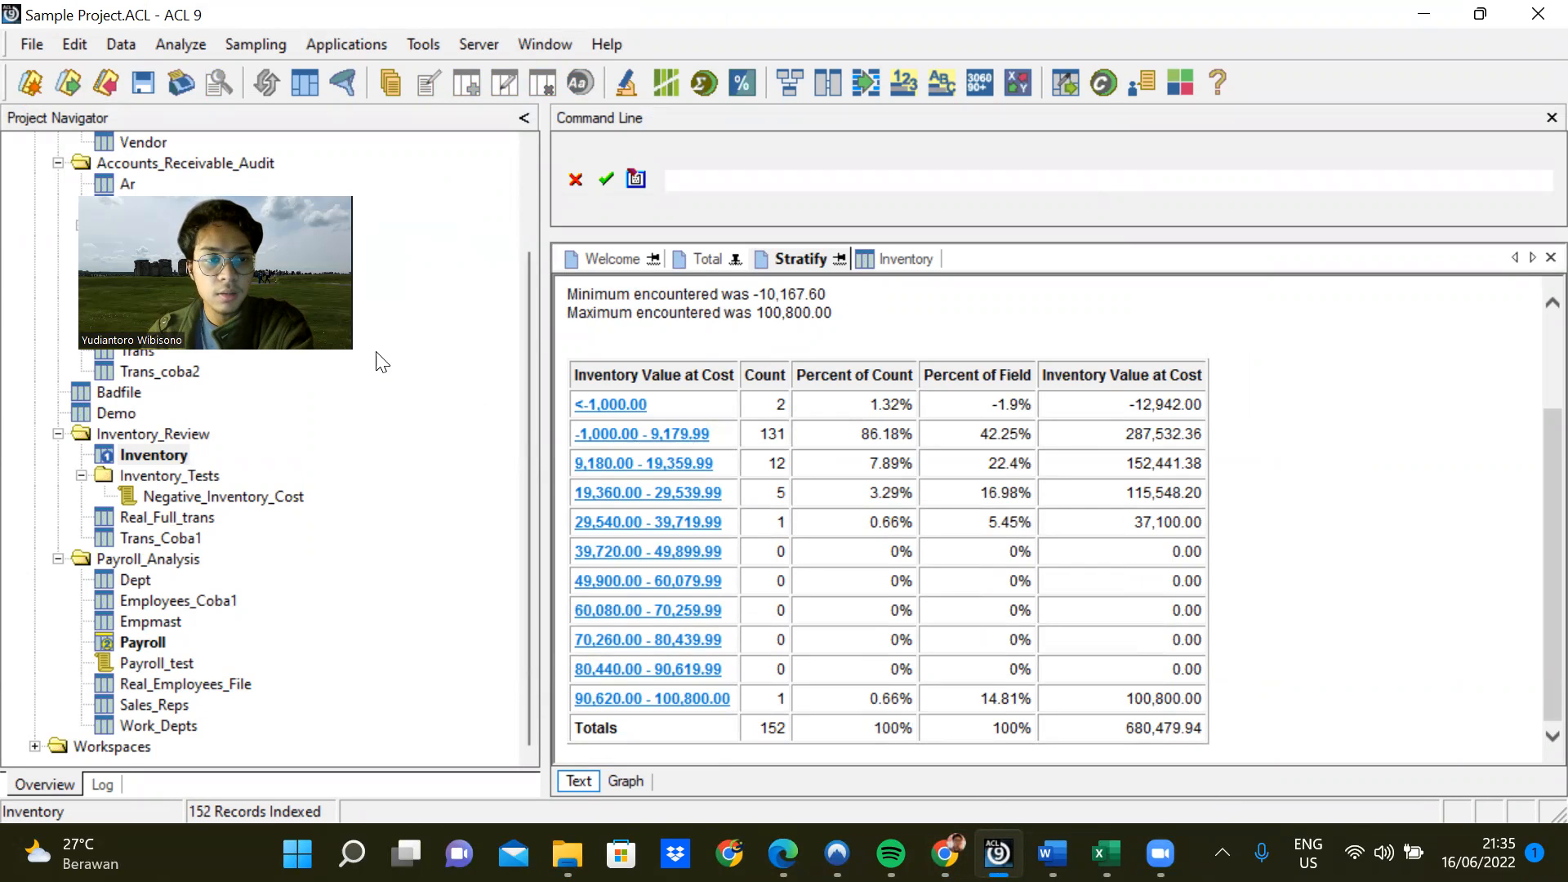
pyautogui.click(945, 852)
pyautogui.click(945, 853)
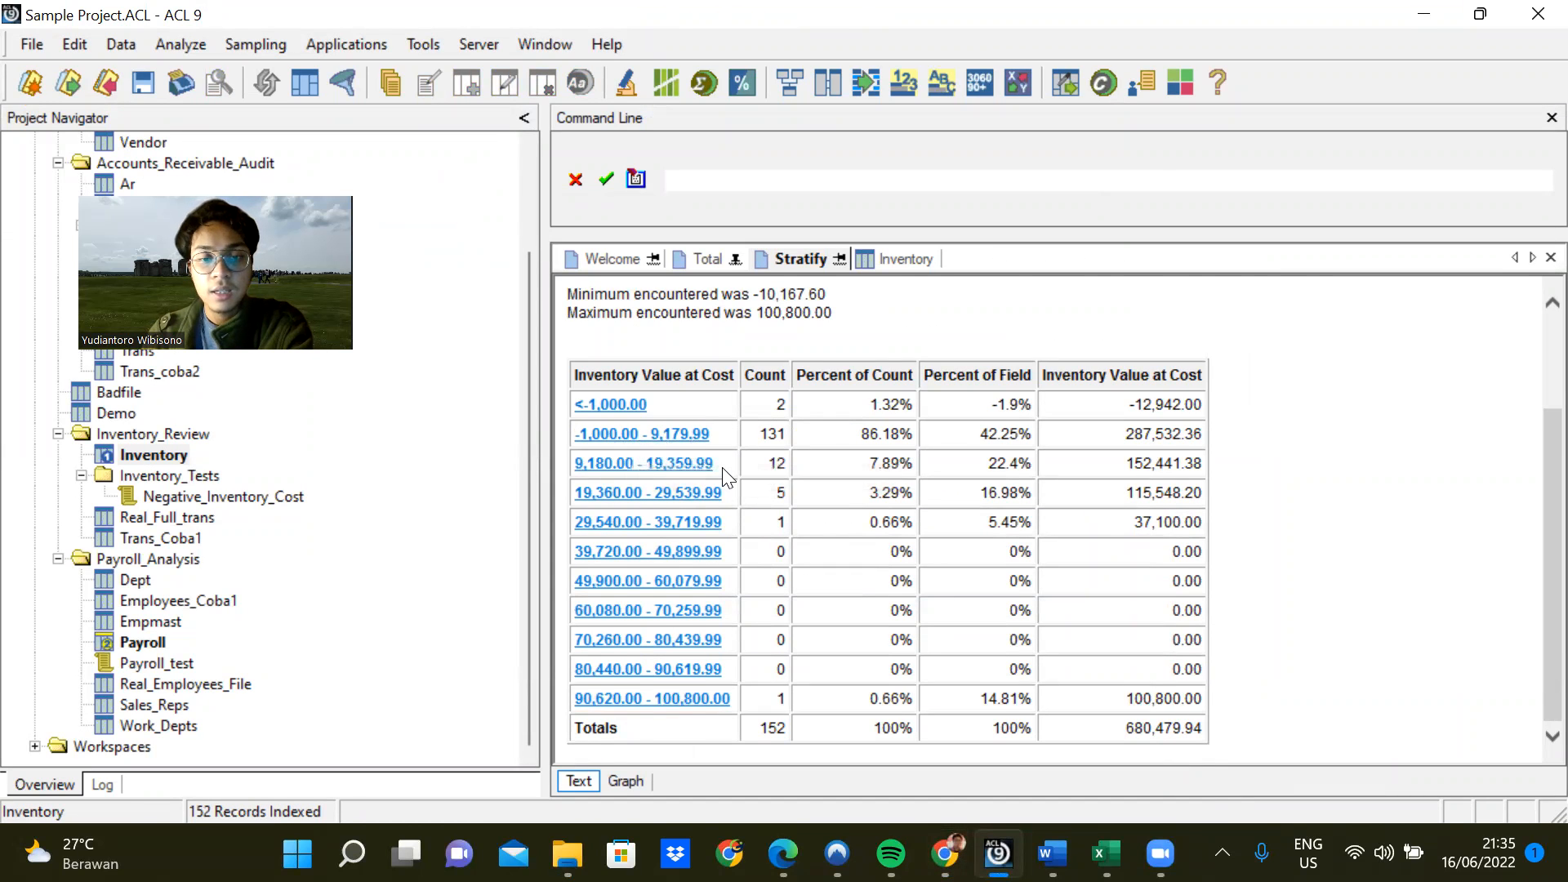
# Review the executed Stratify command and examine the record count of the 90,620.00 - 100,800.00 interval.
pyautogui.scroll(1, 769, 484)
pyautogui.scroll(1, 769, 484)
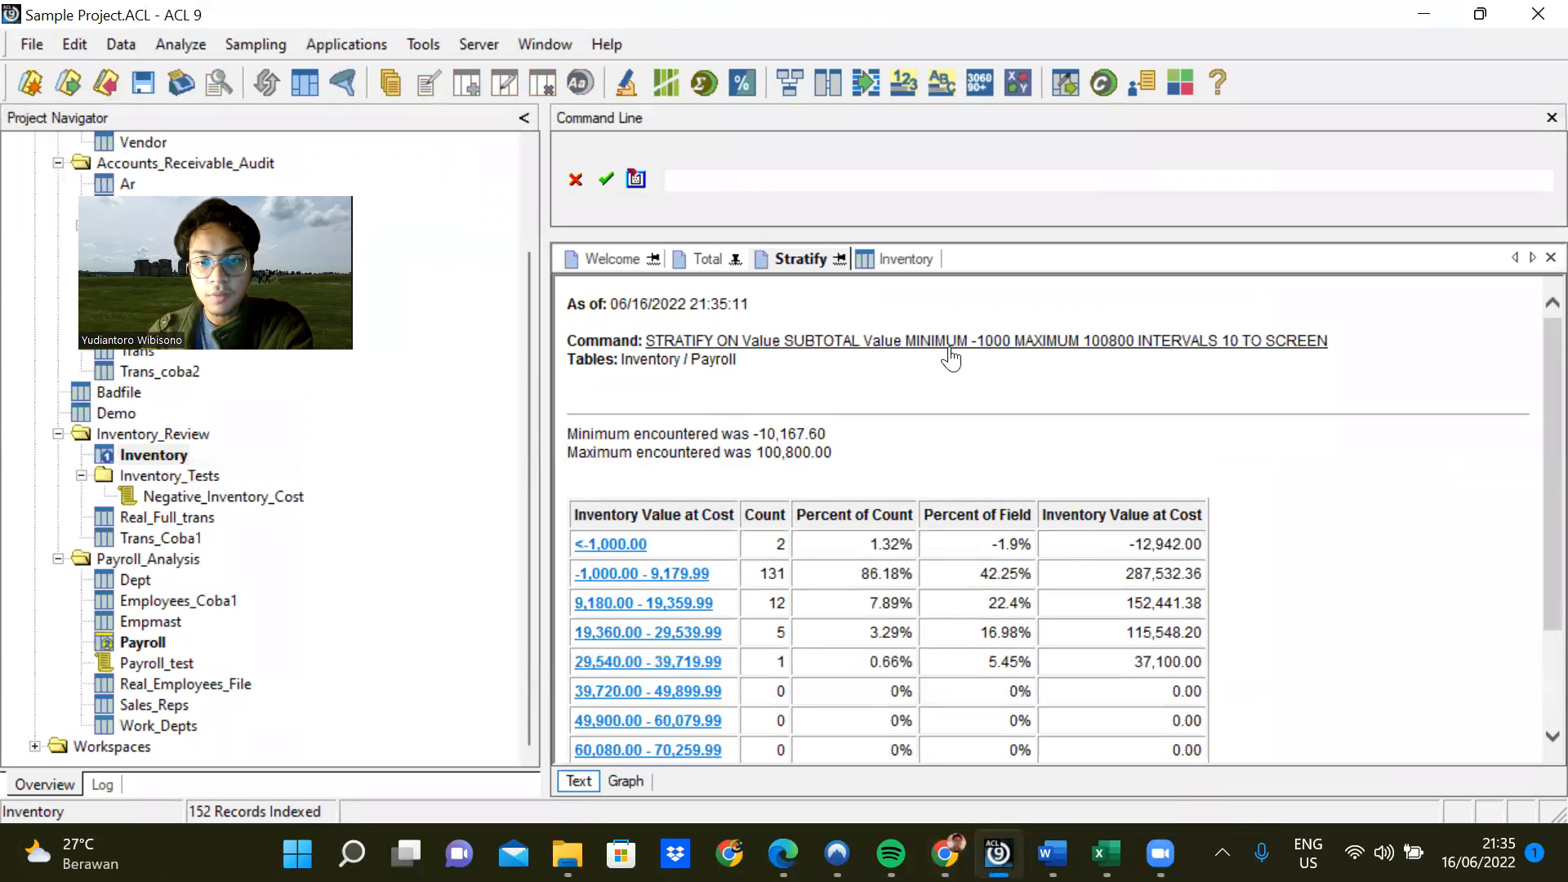
pyautogui.scroll(-2, 769, 433)
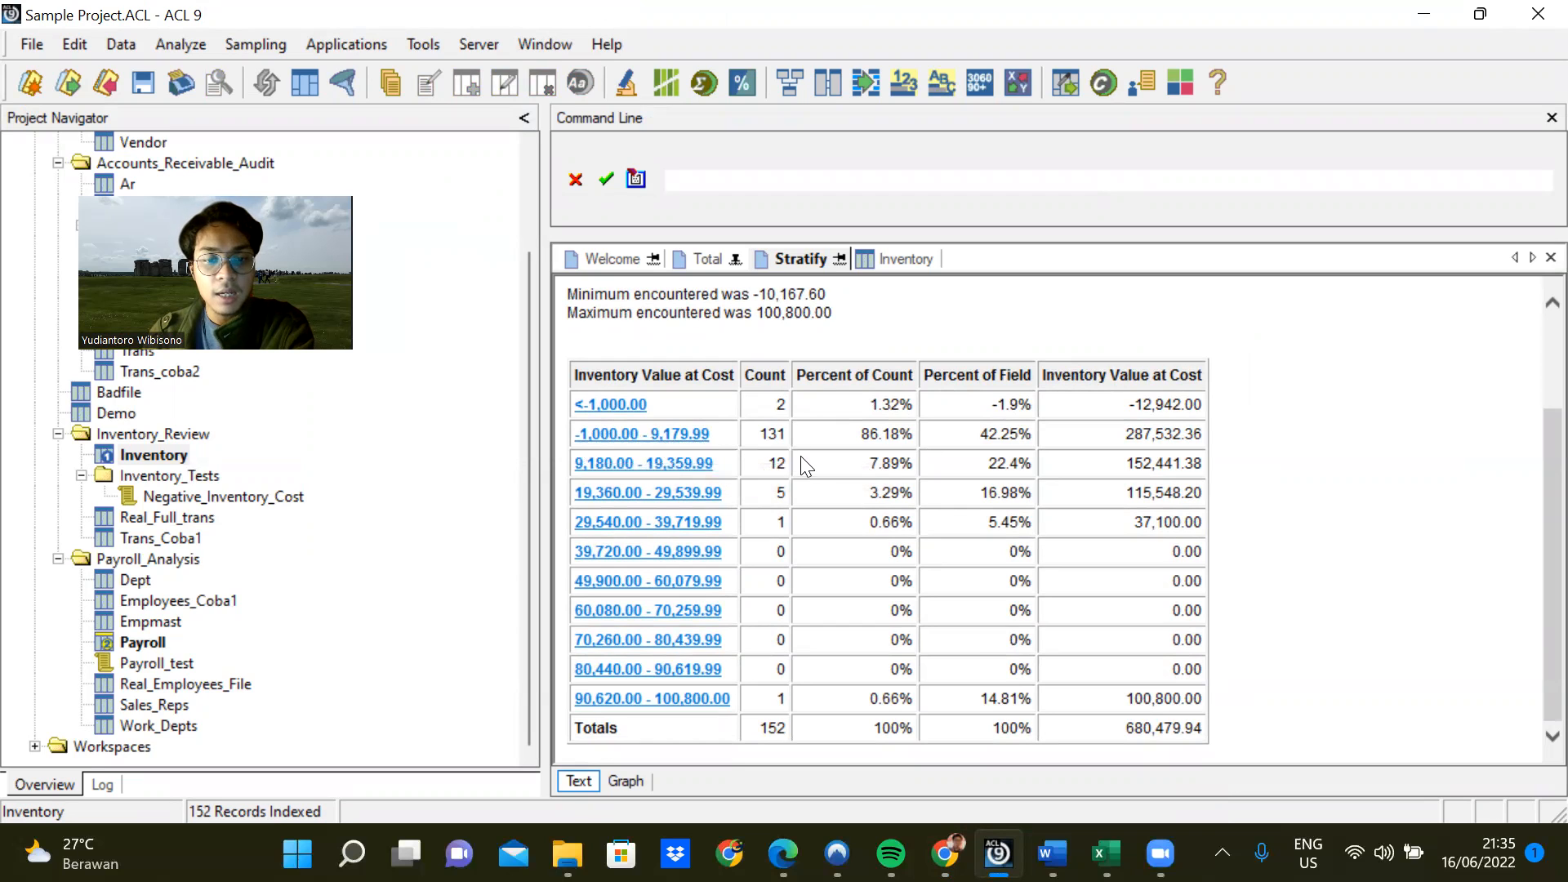
pyautogui.doubleClick(781, 698)
pyautogui.moveTo(572, 706); pyautogui.dragTo(670, 699)
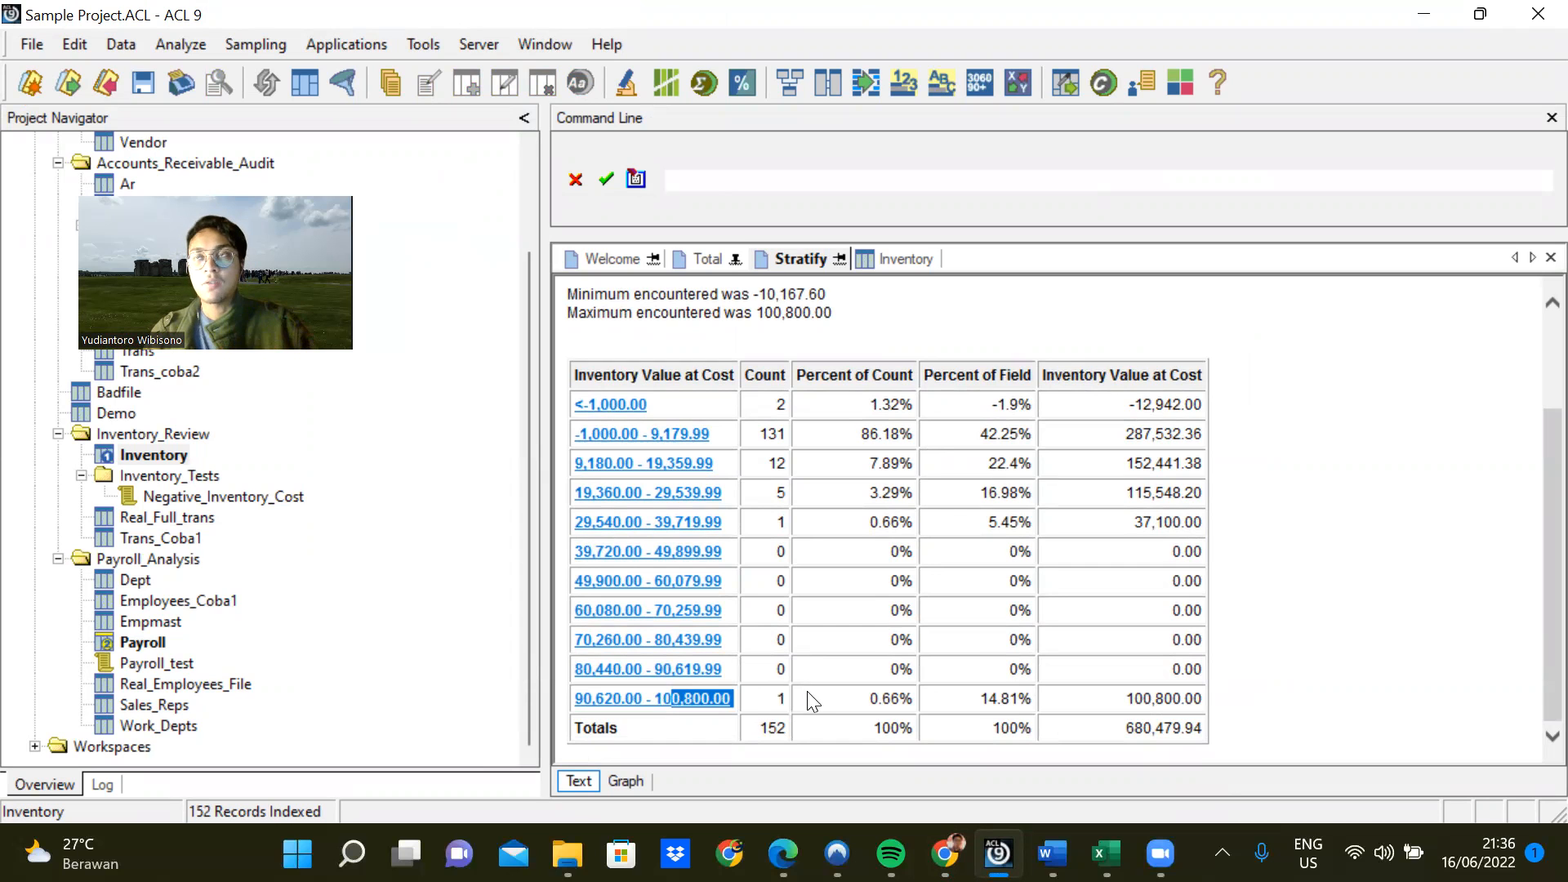
pyautogui.moveTo(767, 699); pyautogui.dragTo(839, 710)
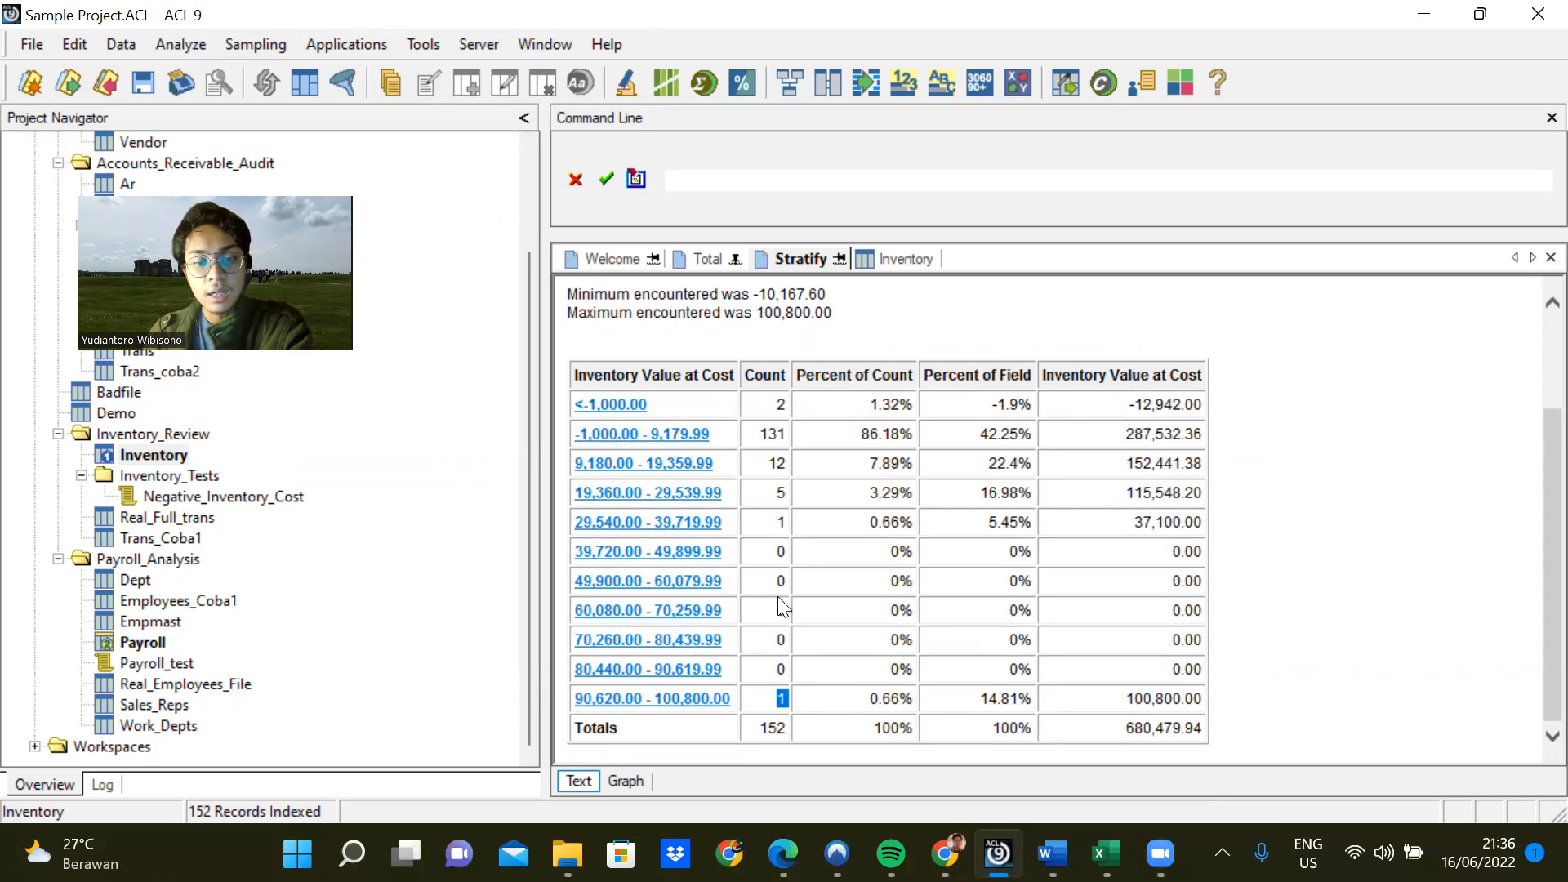
# Compare the counts of the stratified Value intervals and examine the count and inventory value of the 90,620.00 - 100,800.00 interval.
pyautogui.moveTo(780, 551); pyautogui.dragTo(784, 699)
pyautogui.moveTo(759, 518); pyautogui.dragTo(763, 436)
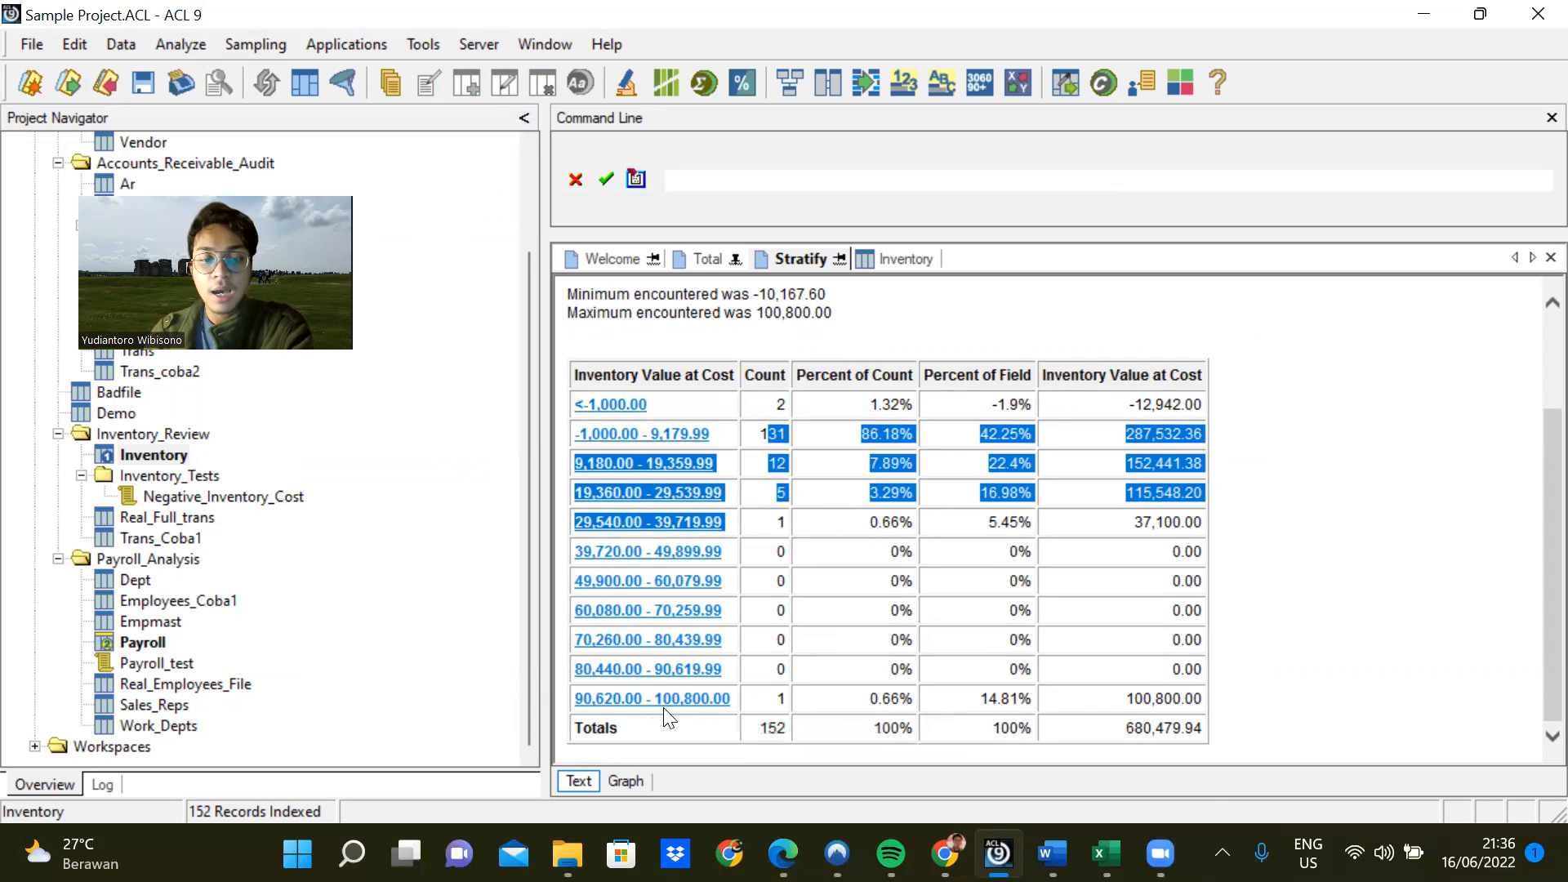
pyautogui.moveTo(788, 700)
pyautogui.mouseDown()
pyautogui.moveTo(770, 700)
pyautogui.moveTo(819, 704)
pyautogui.mouseUp()
pyautogui.click(759, 701)
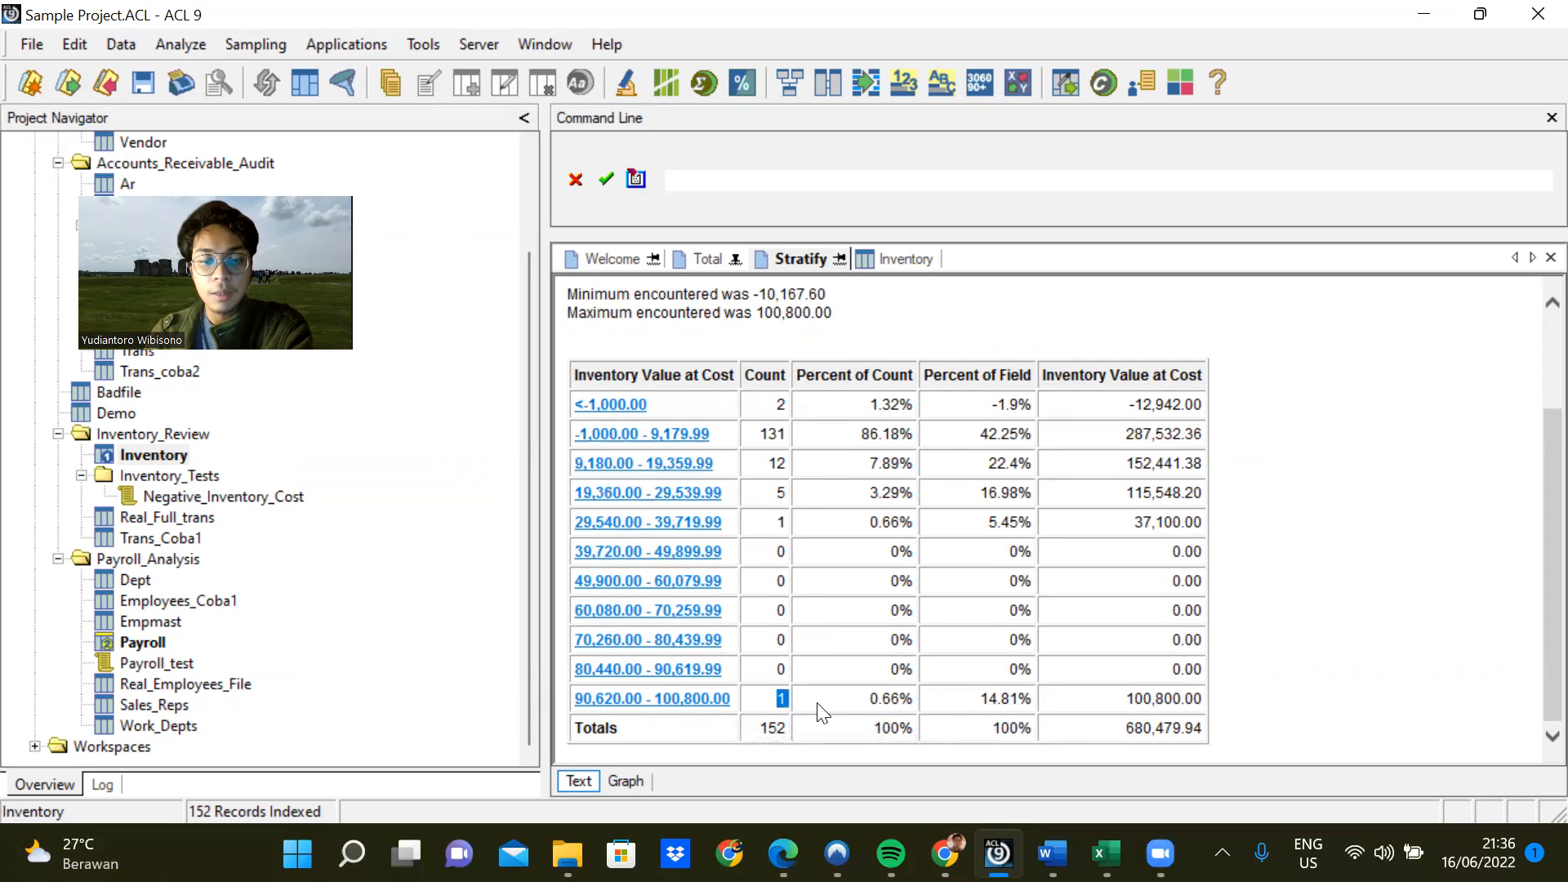
pyautogui.click(791, 699)
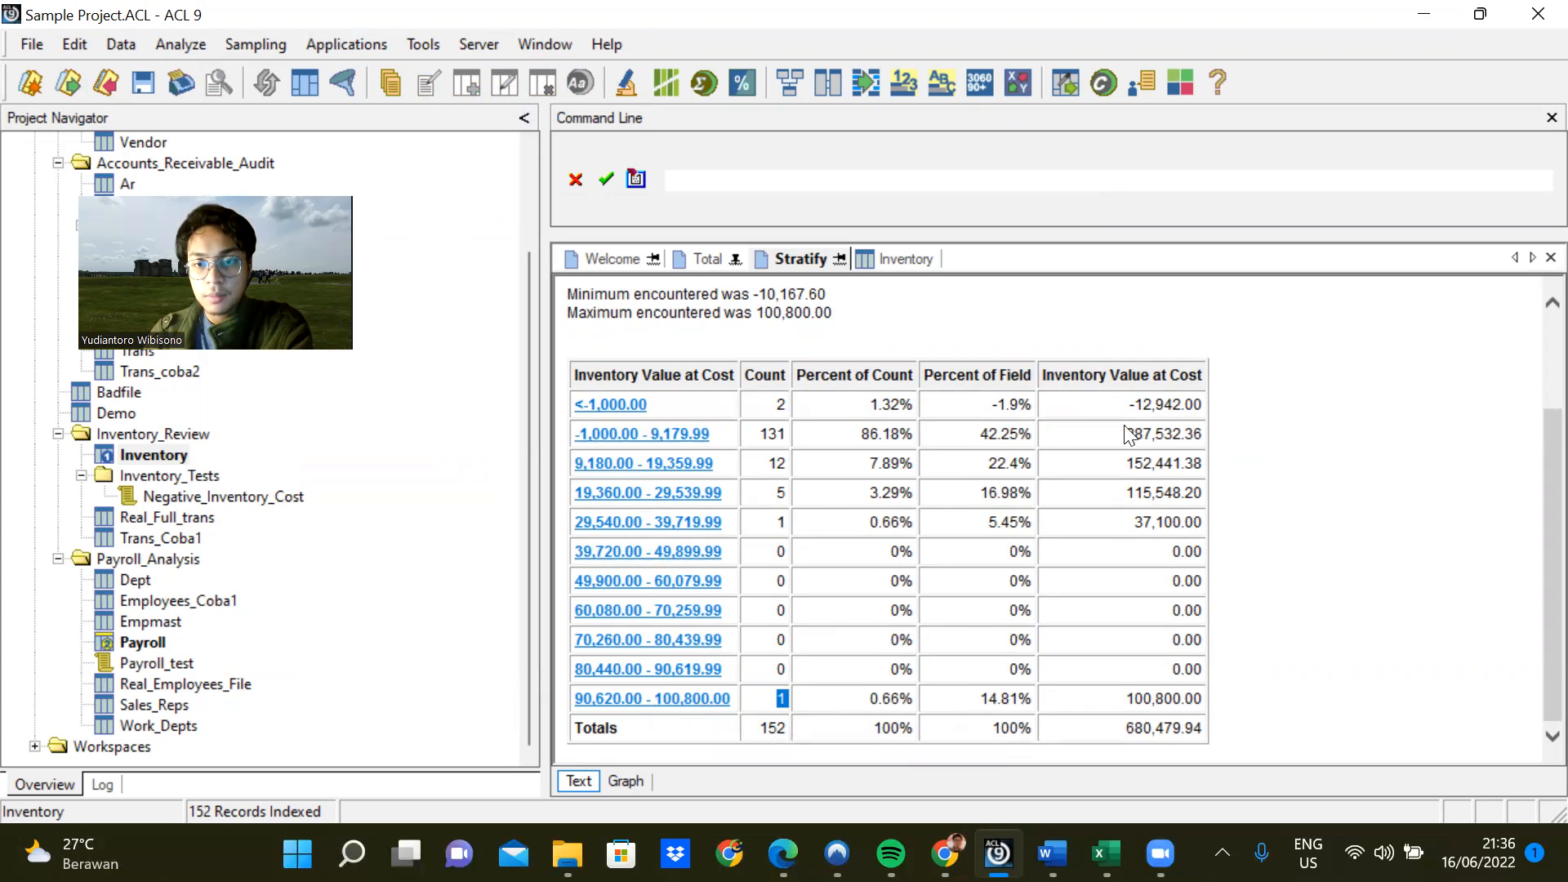
pyautogui.moveTo(1131, 699); pyautogui.dragTo(1194, 703)
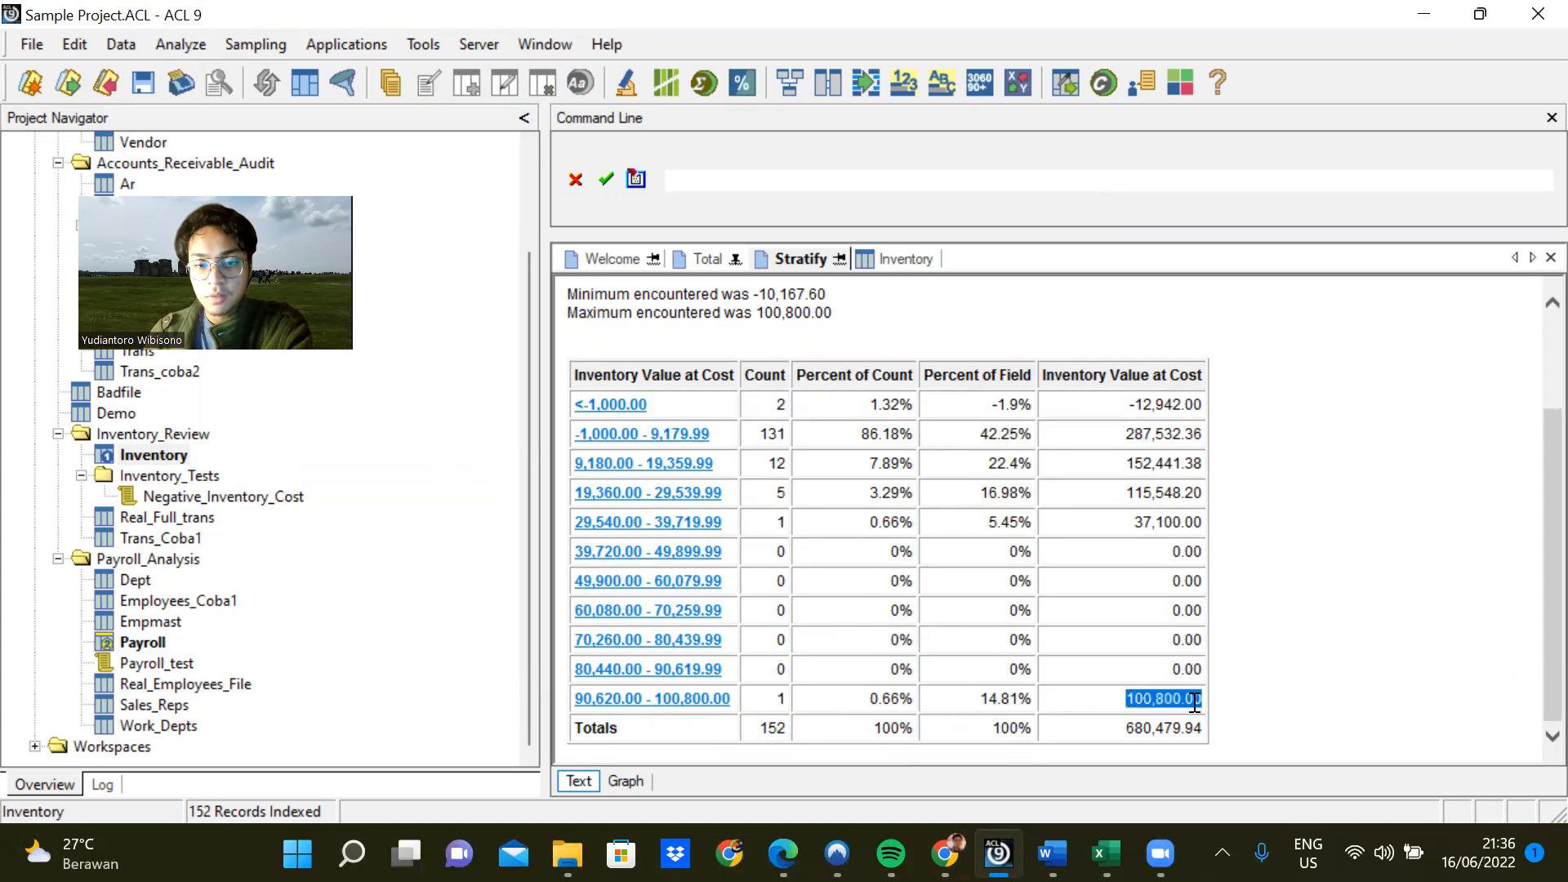
pyautogui.scroll(2, 882, 678)
pyautogui.scroll(-2, 870, 670)
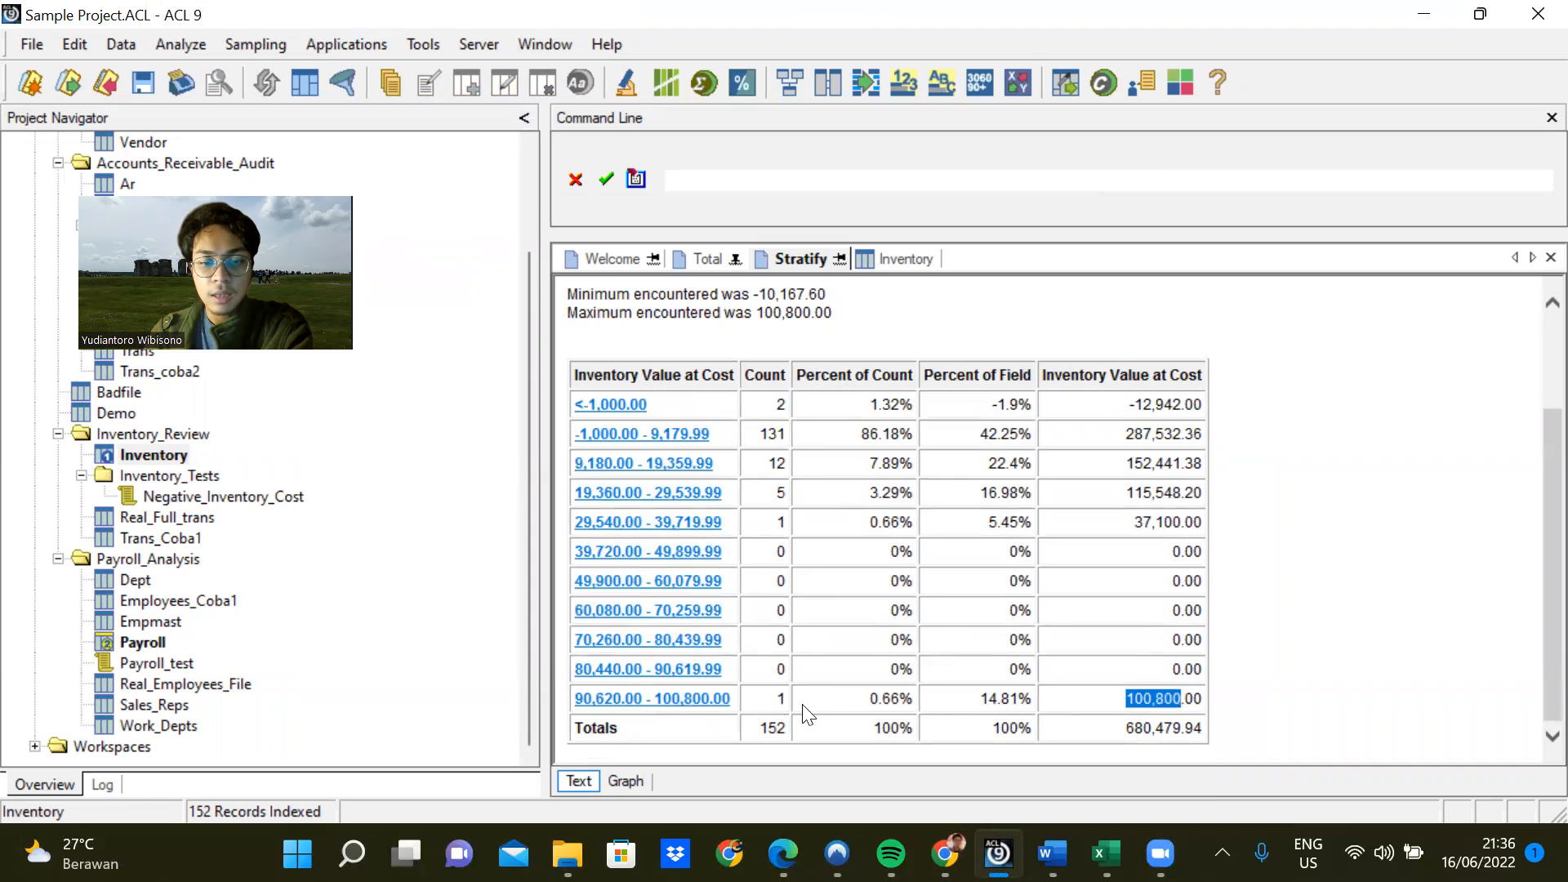
pyautogui.doubleClick(776, 699)
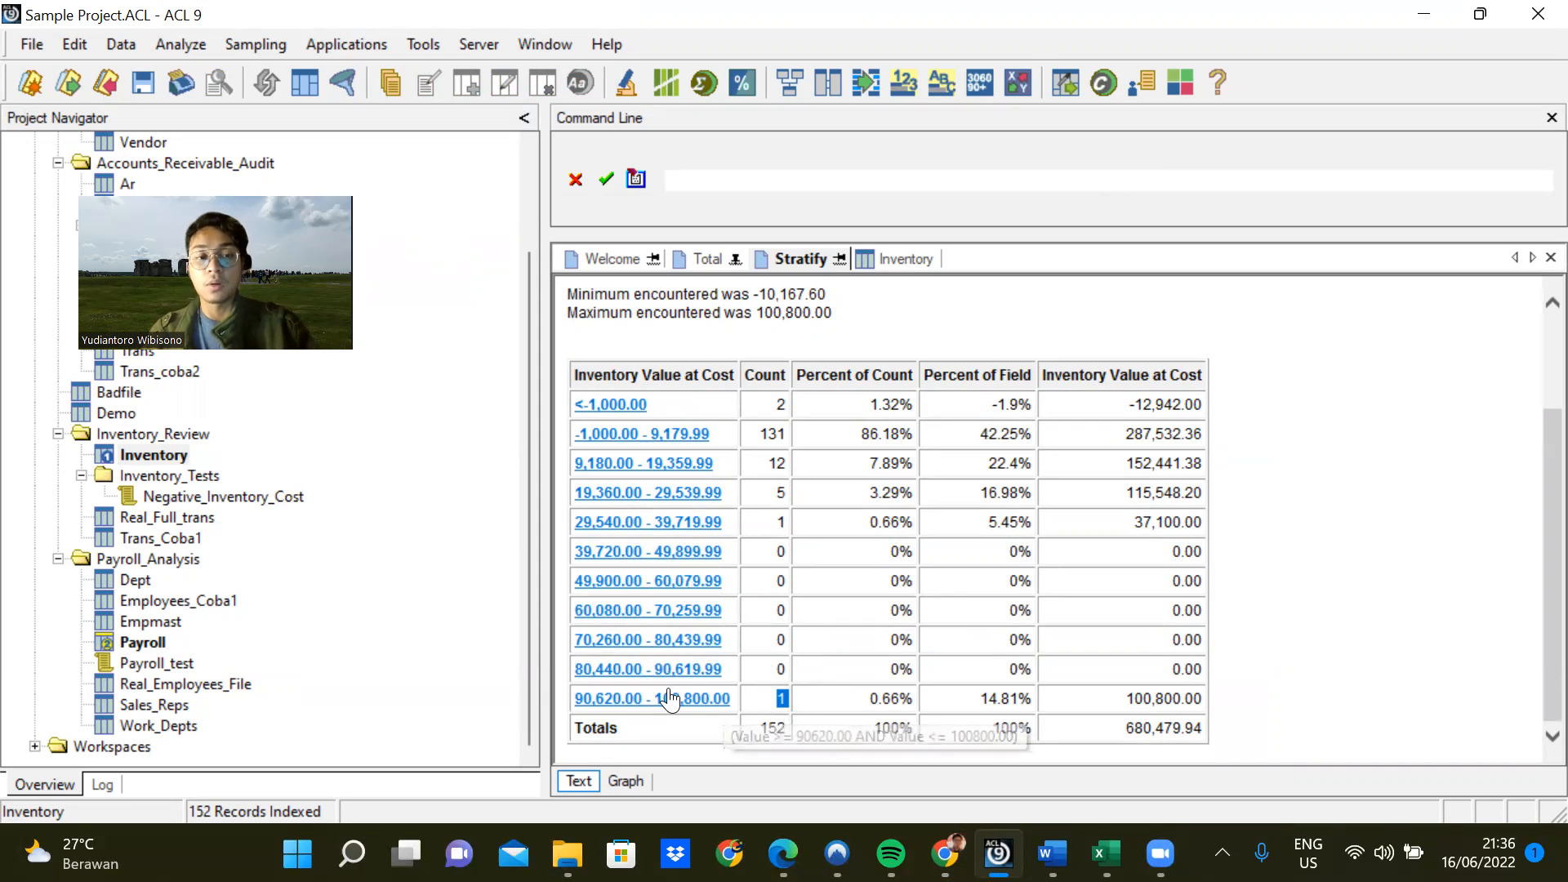
pyautogui.scroll(3, 731, 618)
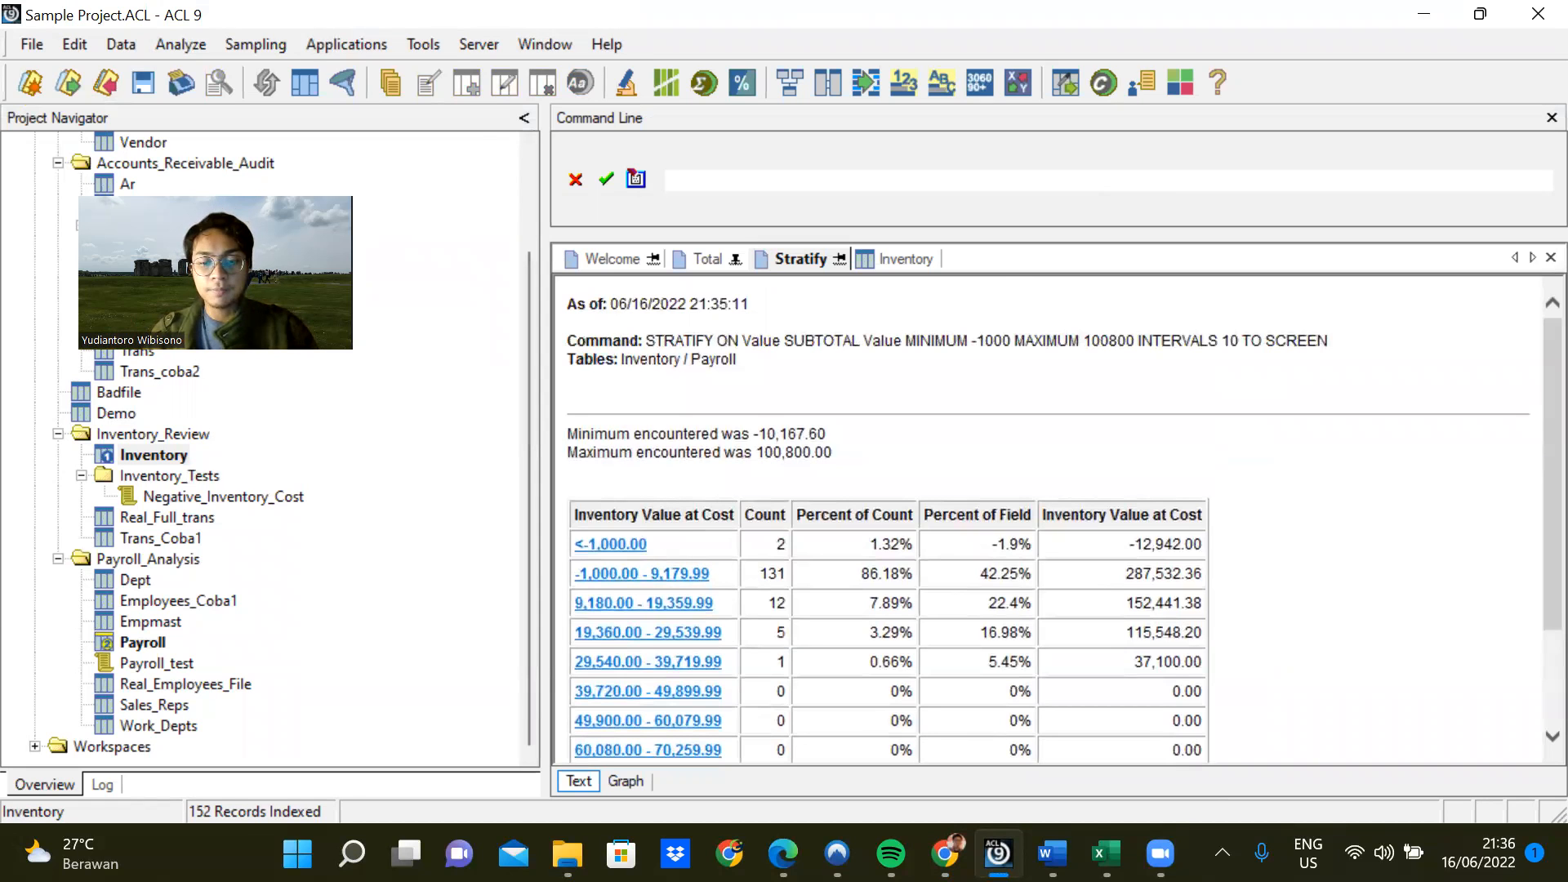
# Switch to Chrome to reread the Inventory question on which numbers would interest an auditor, review the other exam tasks, and return to ACL 9.
pyautogui.hotkey('alt', 'Tab')
pyautogui.moveTo(533, 508); pyautogui.dragTo(794, 585)
pyautogui.scroll(7, 794, 585)
pyautogui.scroll(-10, 796, 580)
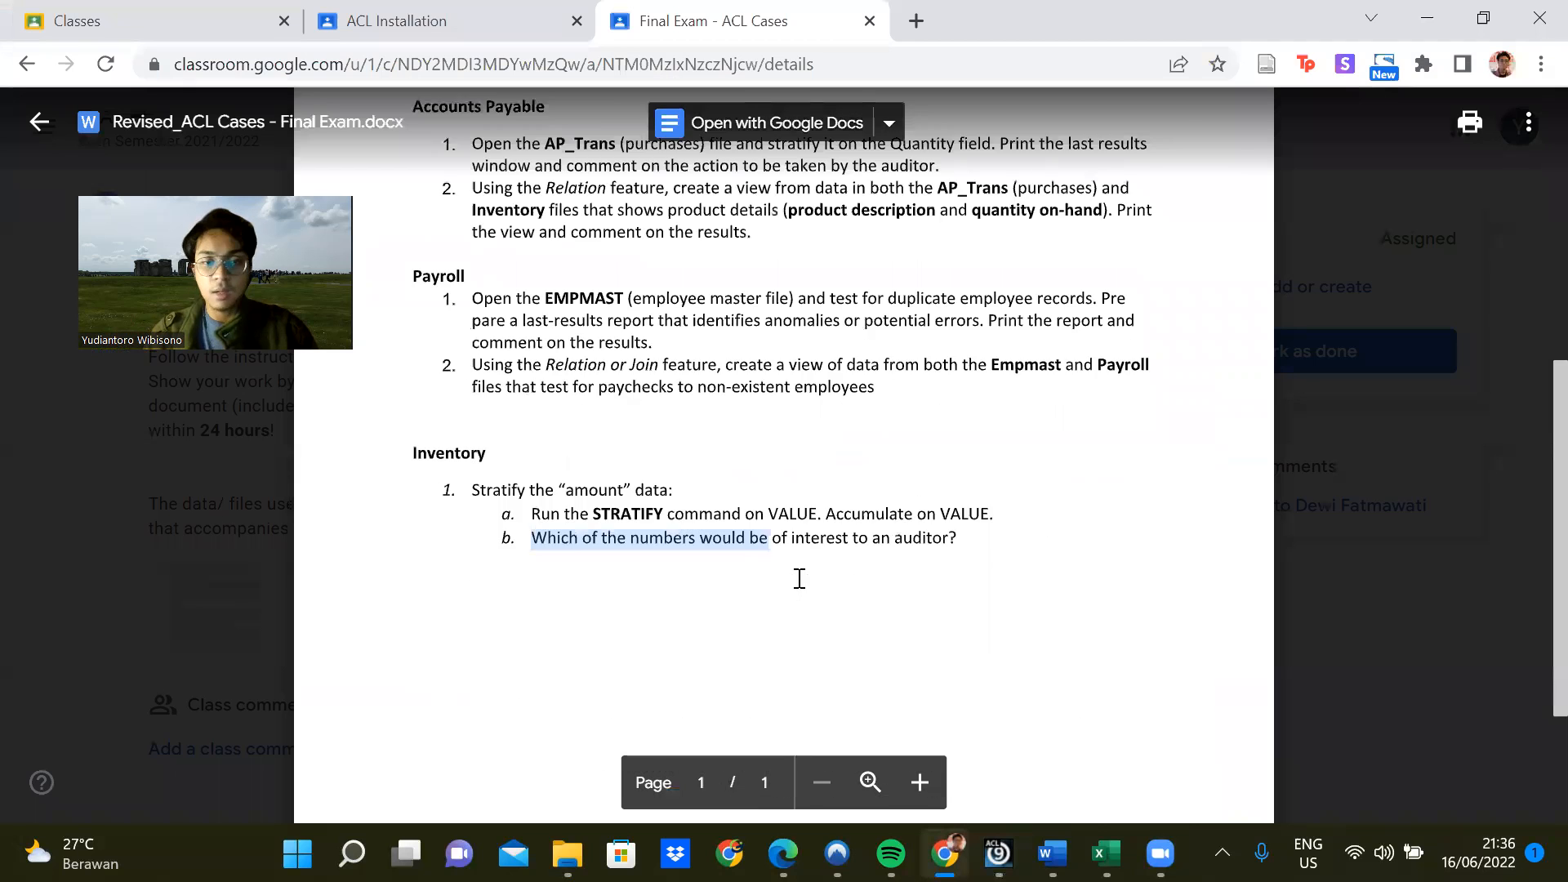
pyautogui.scroll(3, 727, 463)
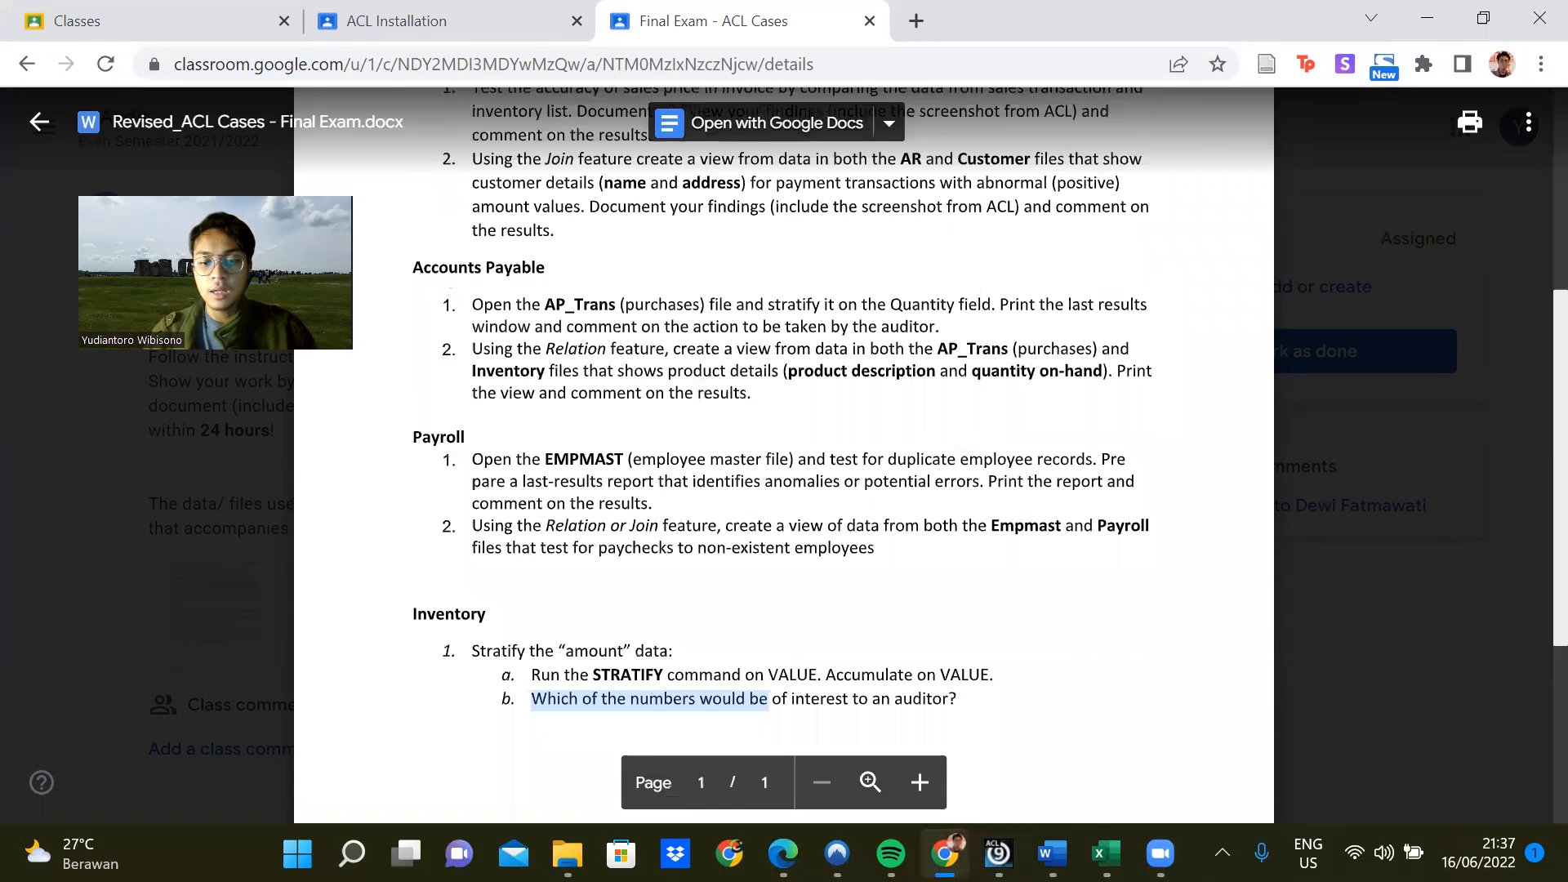
pyautogui.click(946, 853)
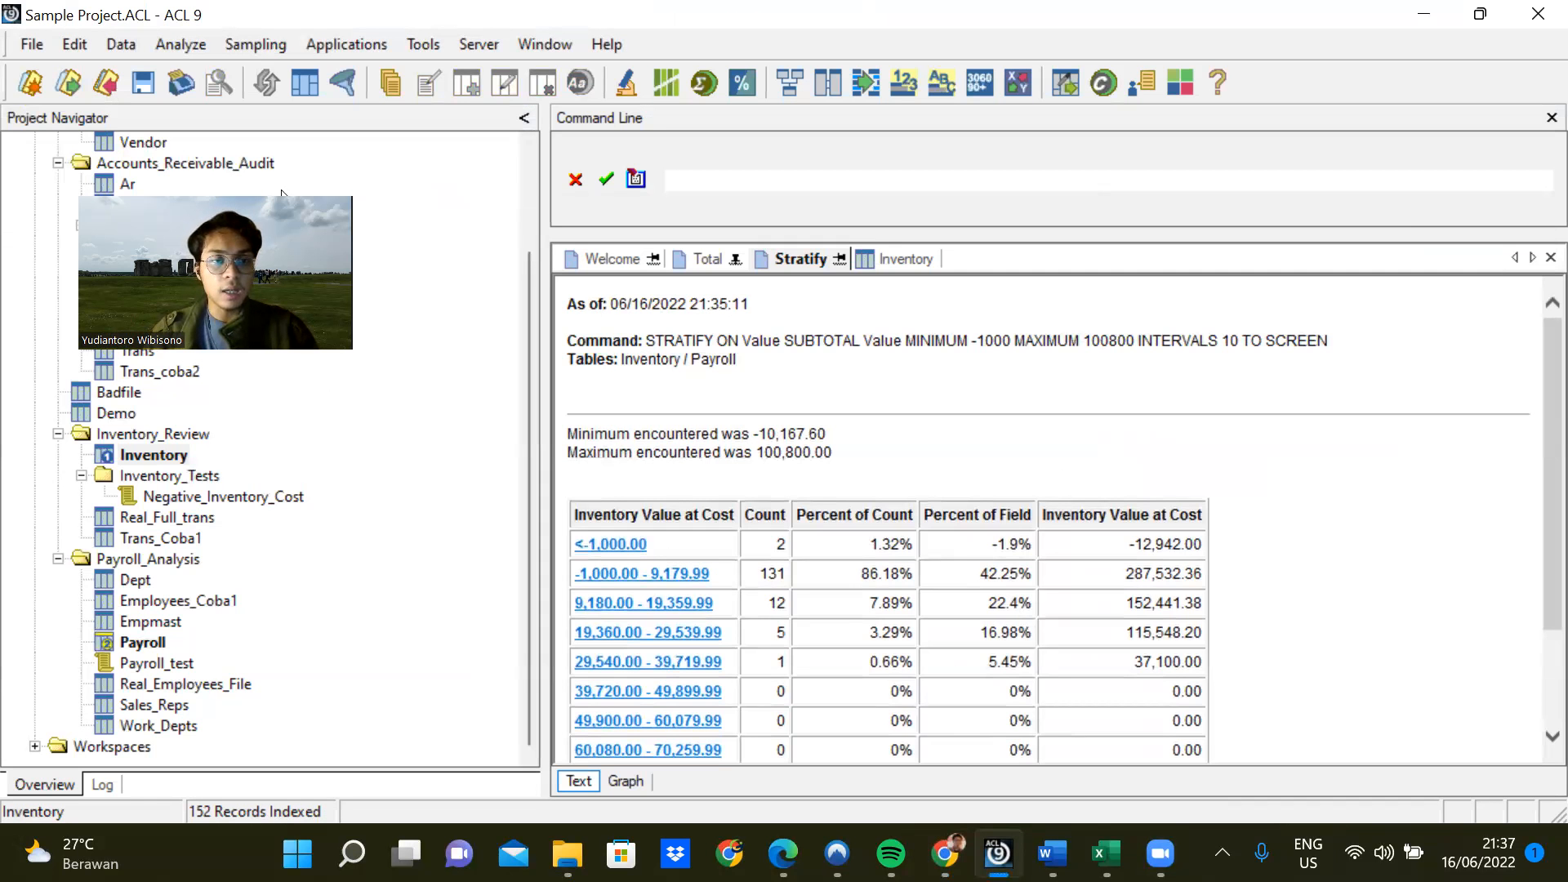